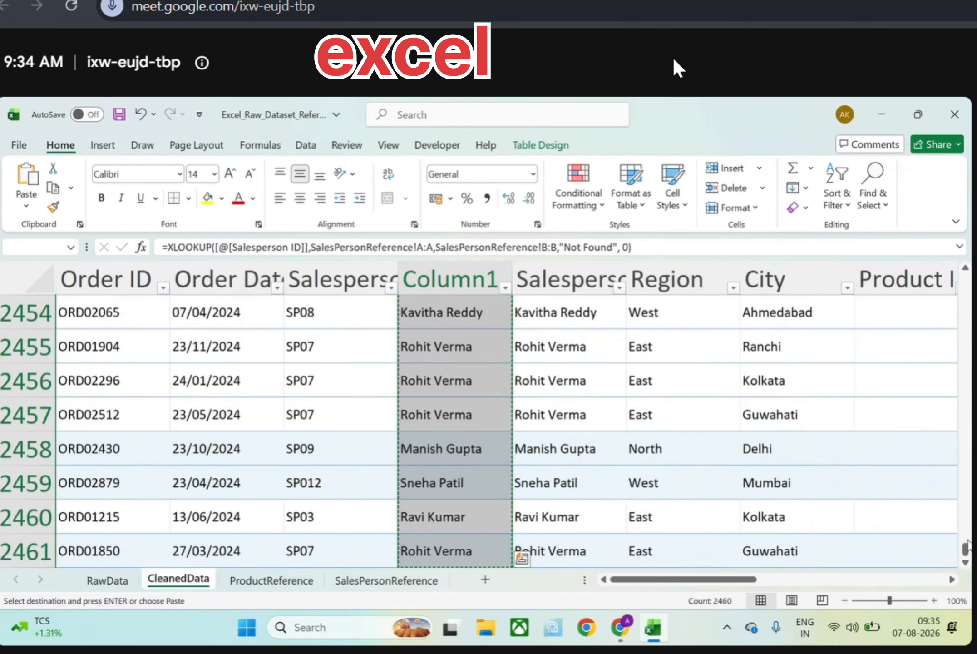
Paste the copied Column1 results as values over the Salesperson Name column, starting at cell E2
drag(965, 545, 965, 279)
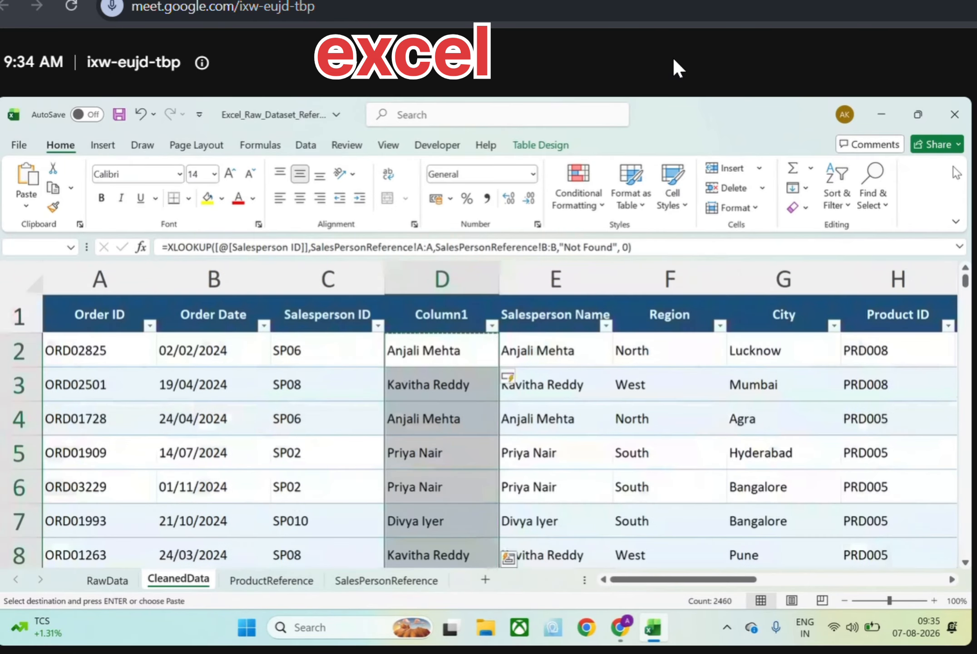
click(566, 350)
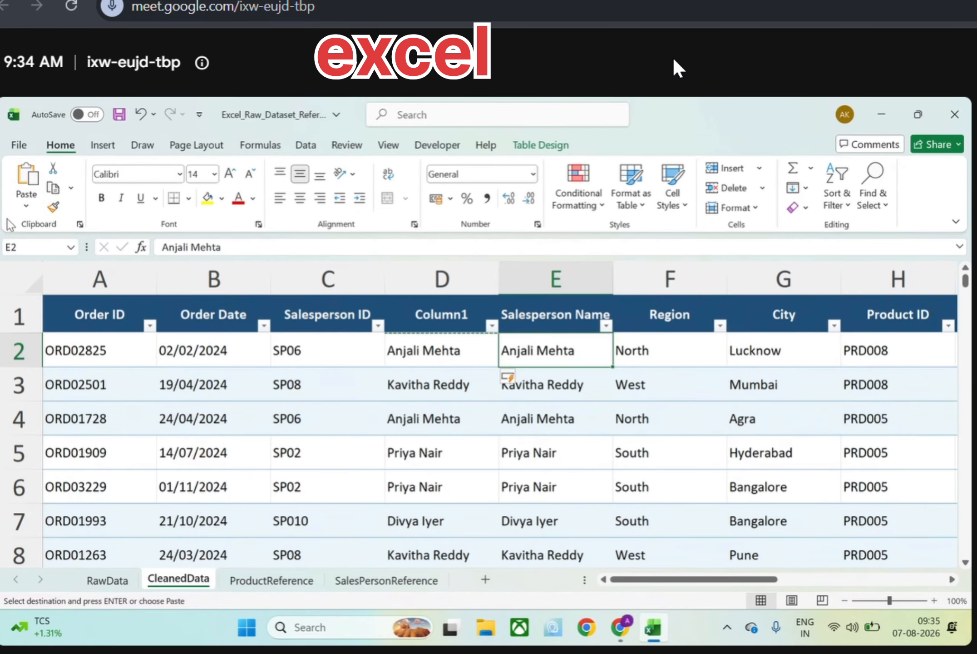
click(26, 206)
click(25, 320)
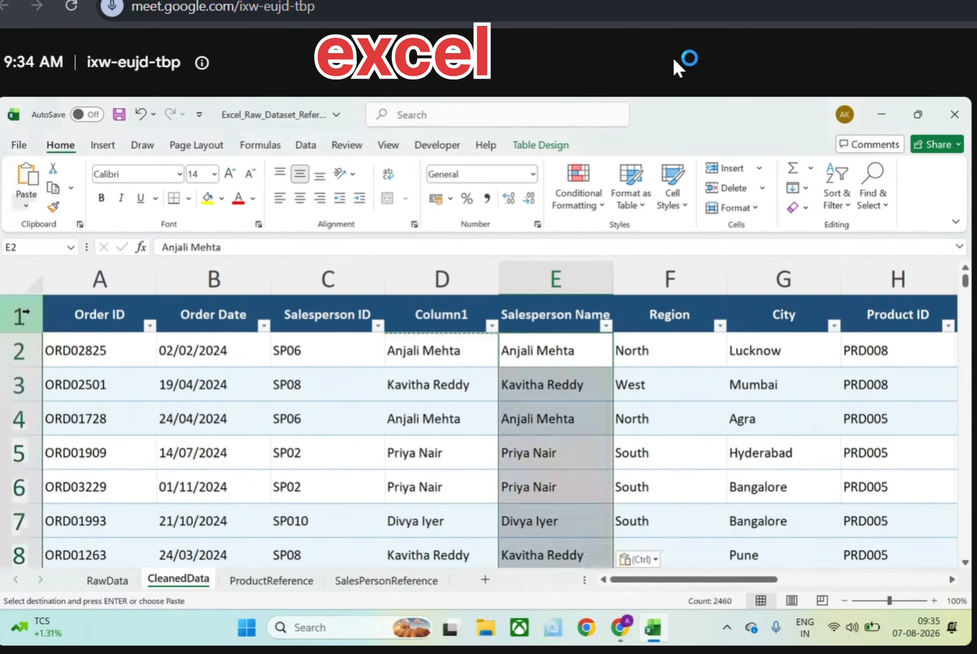
Delete the helper column Column1 (column D) from the CleanedData sheet
click(454, 278)
right_click(456, 274)
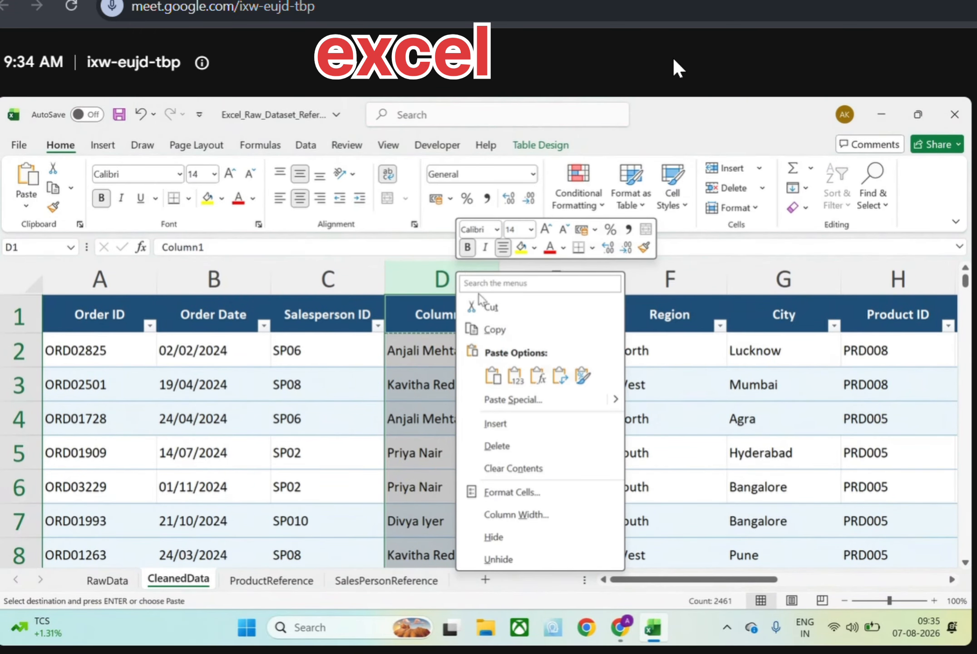
click(499, 447)
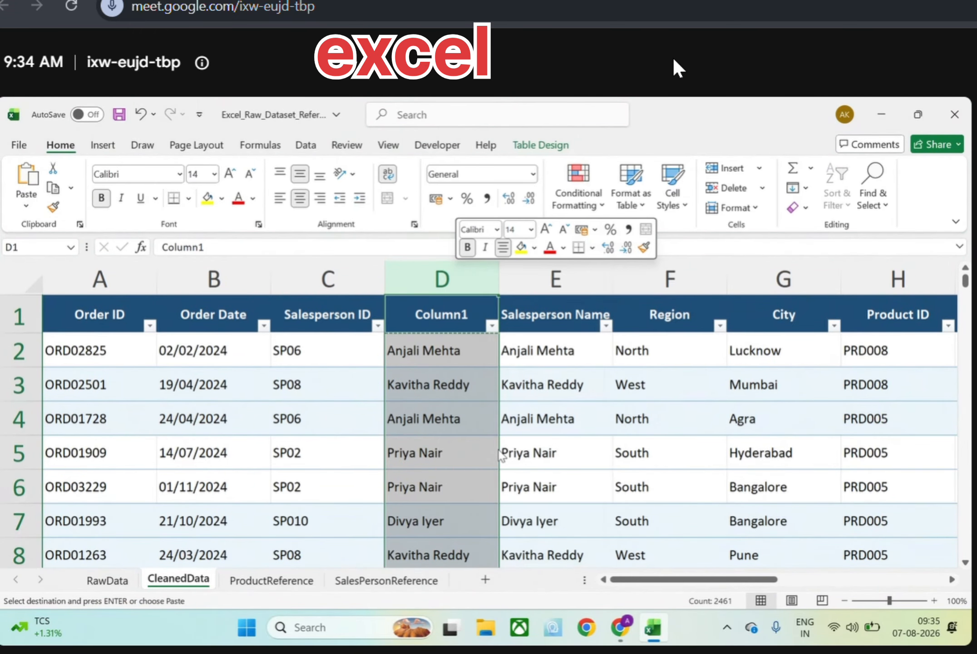
Check the distinct entries in the Salesperson Name filter list, keeping all of them selected
click(438, 362)
click(501, 326)
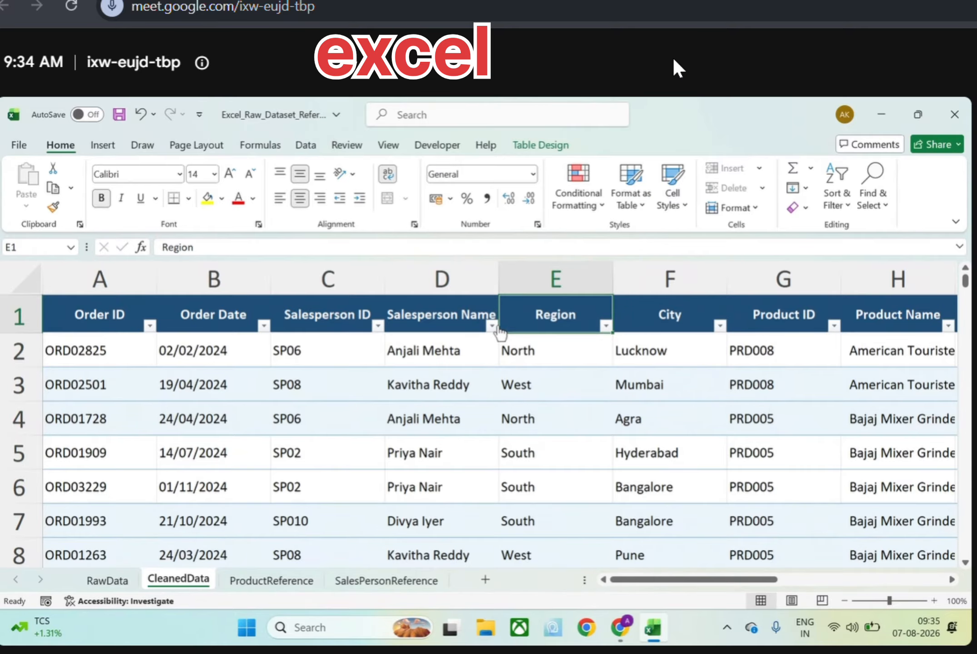
click(493, 326)
scroll(392, 492, down, 2)
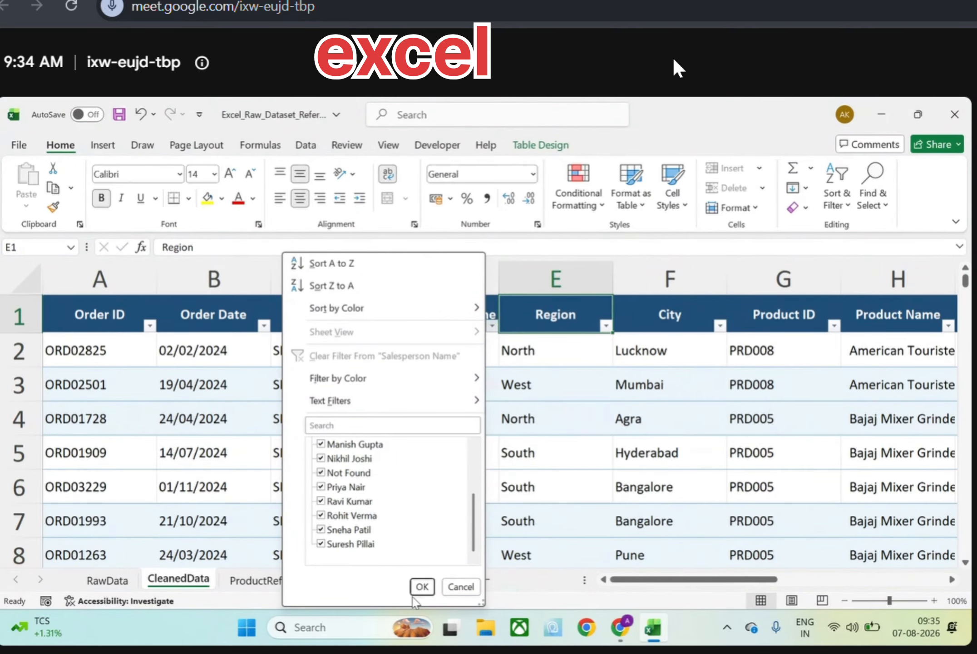
click(423, 588)
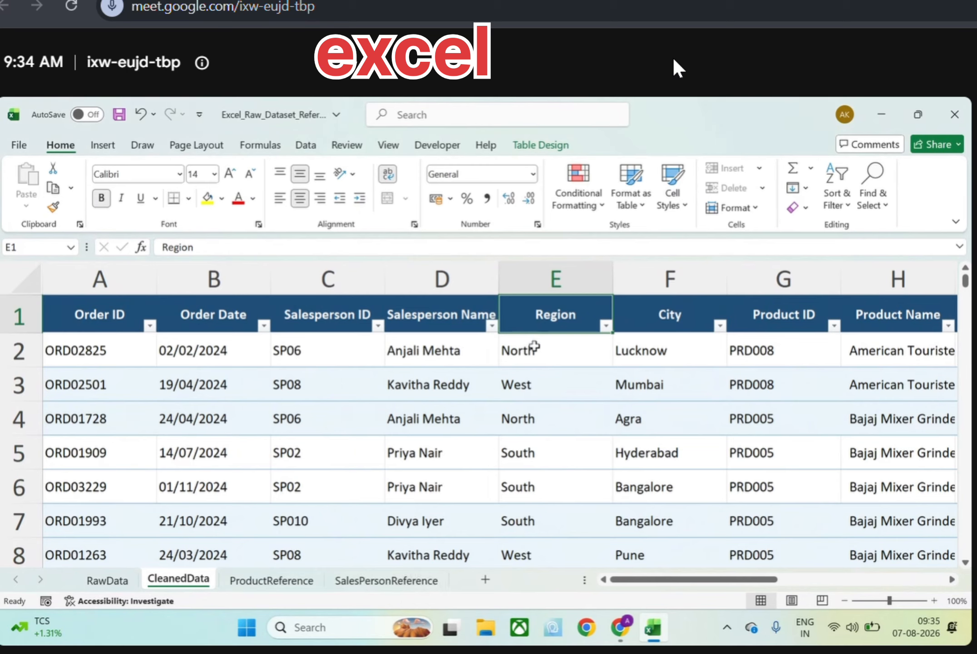
Insert a new blank table column before the Region column on the CleanedData sheet
click(536, 285)
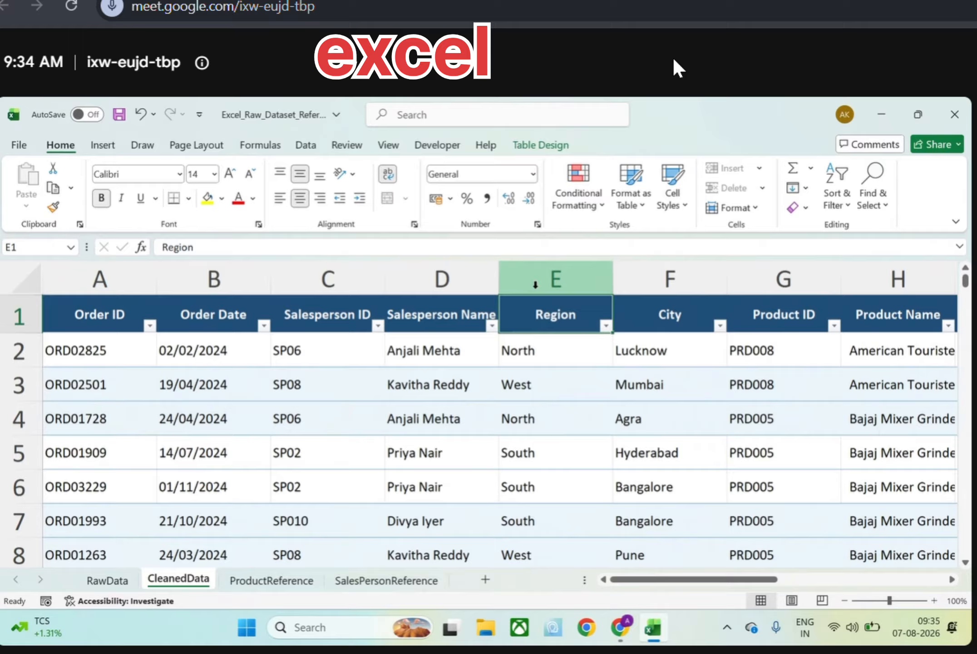
click(536, 284)
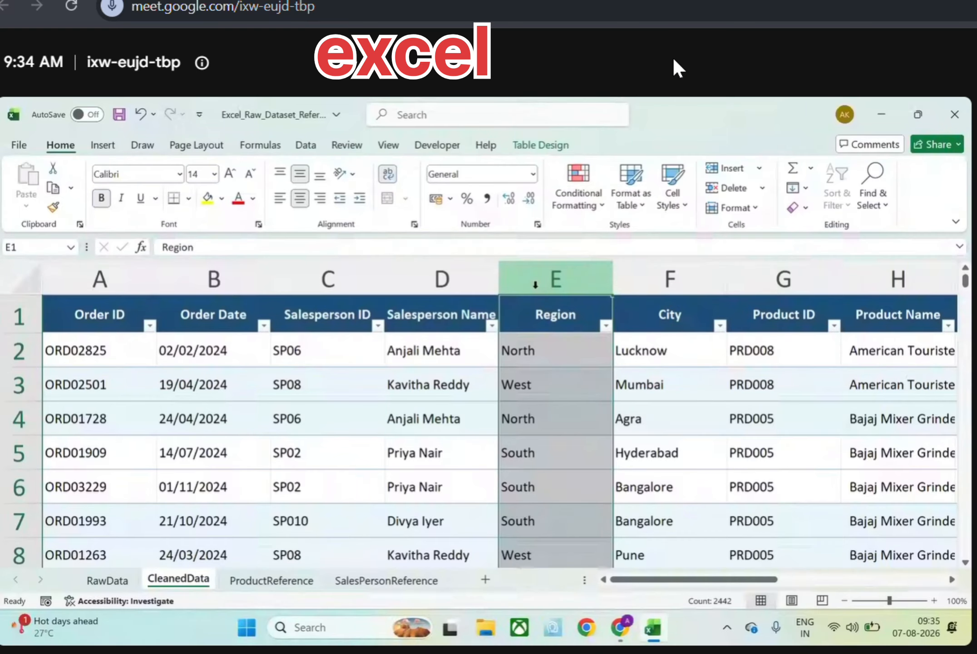
key(XF86MonBrightnessUp)
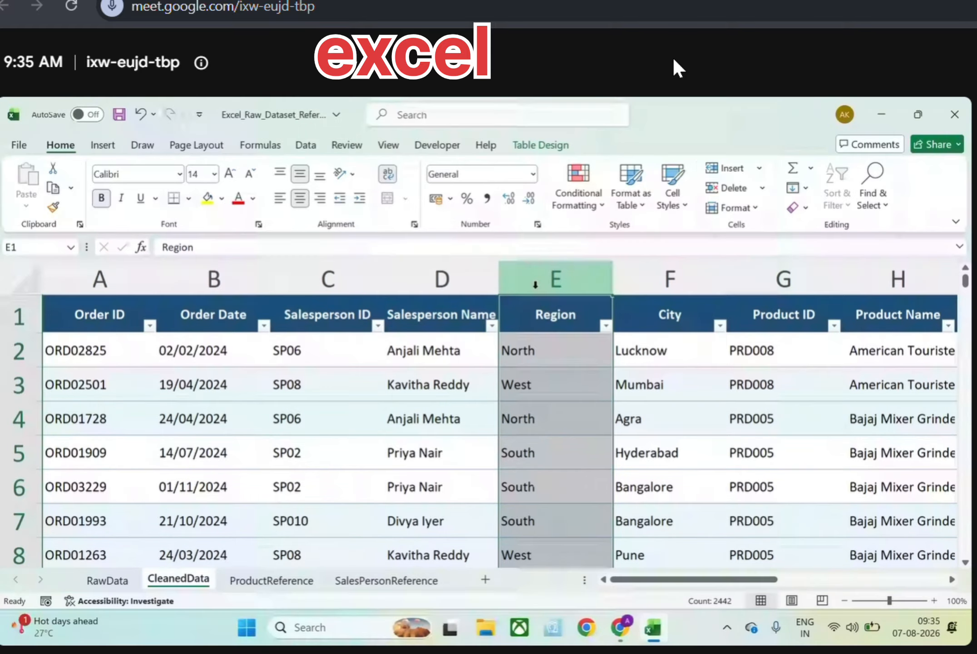
click(535, 286)
right_click(535, 286)
click(606, 446)
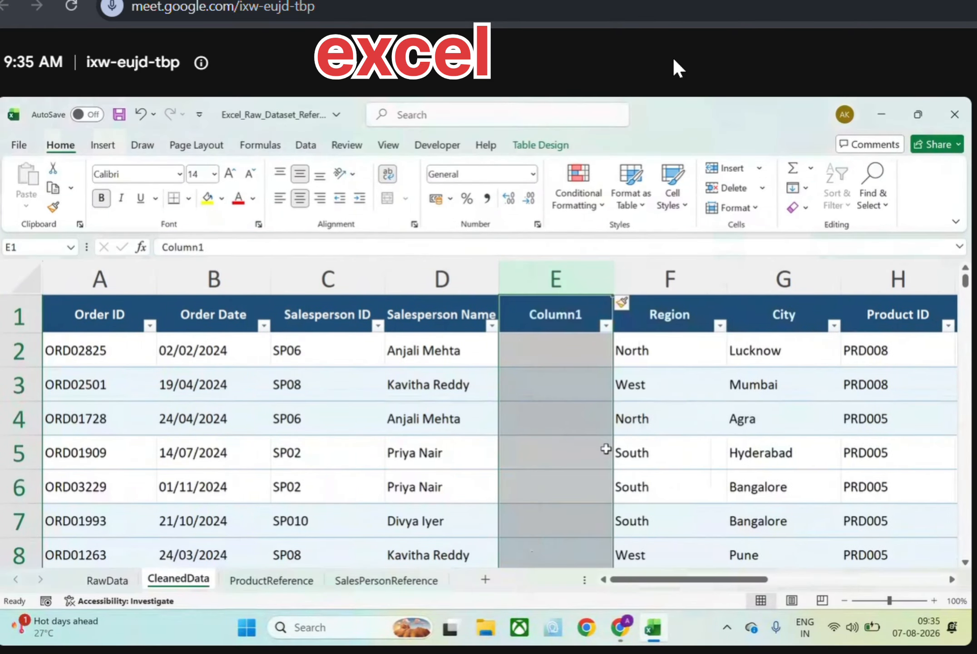
click(576, 358)
text(=isblank()
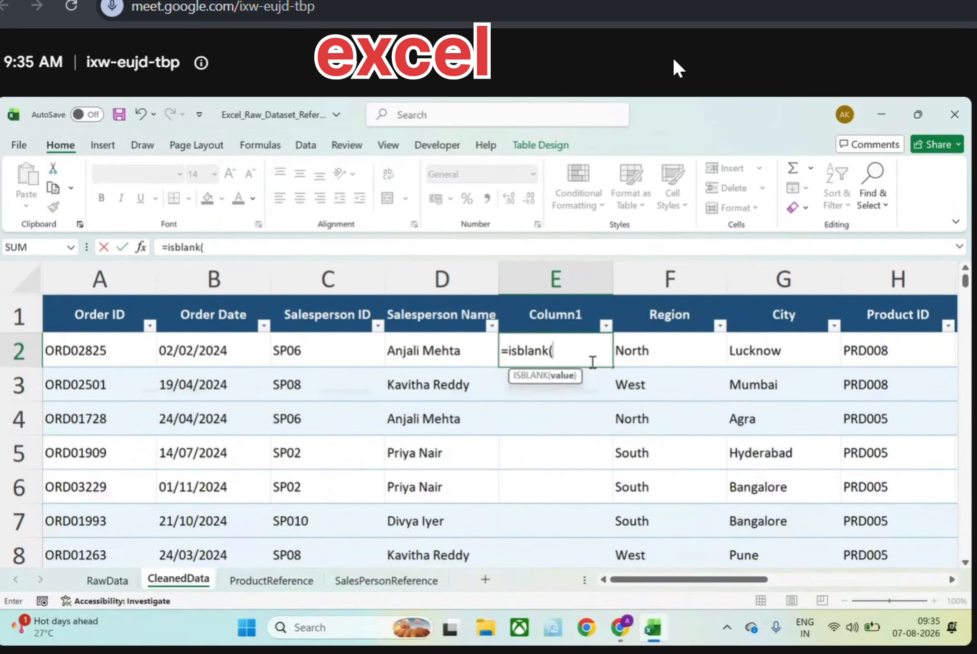
click(625, 363)
key(Return)
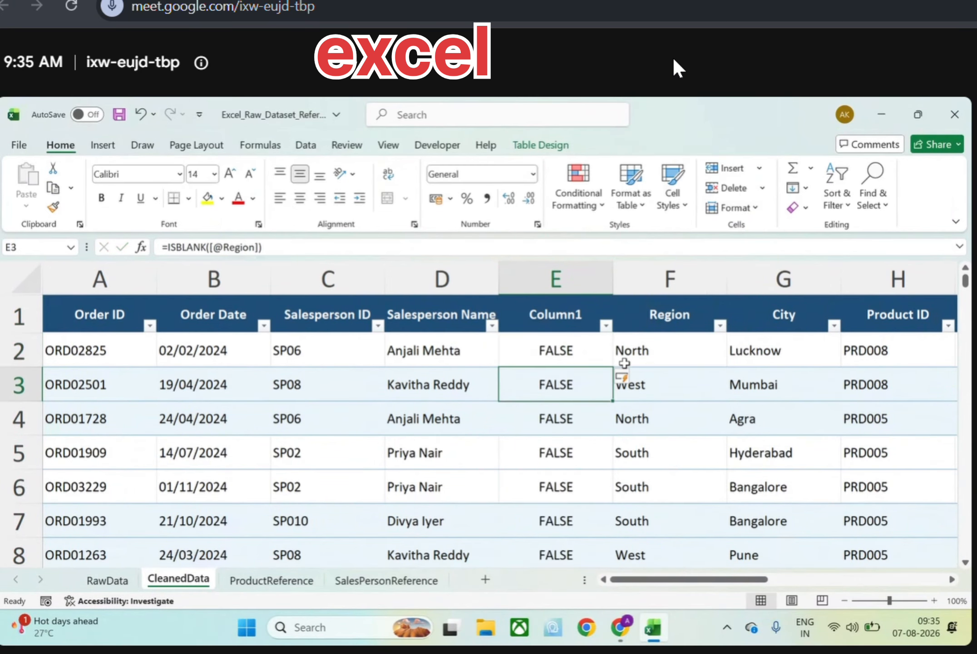
Filter Column1 to show only the TRUE rows
click(606, 325)
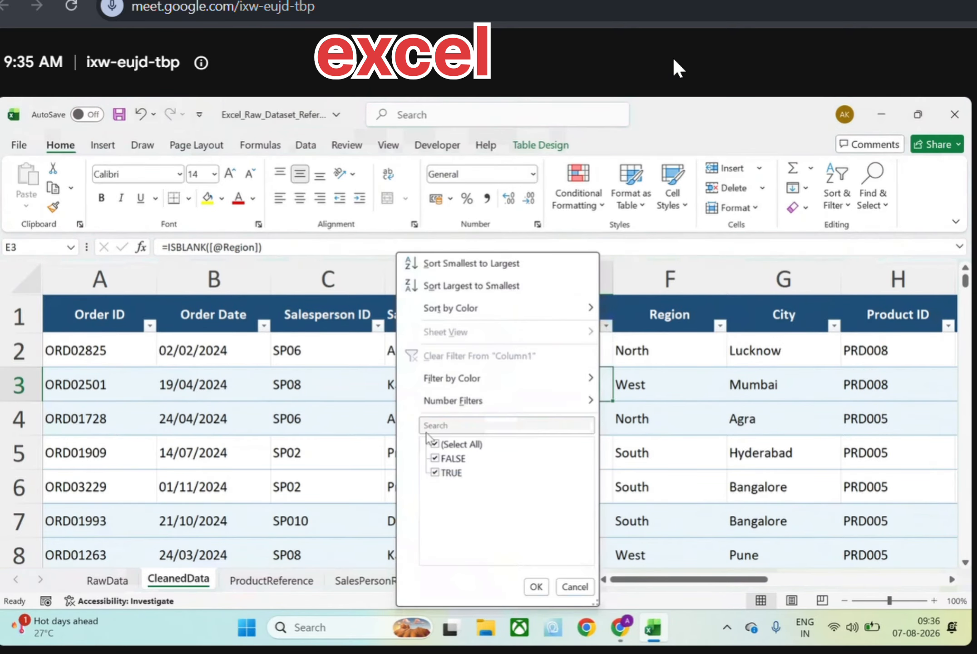
click(435, 445)
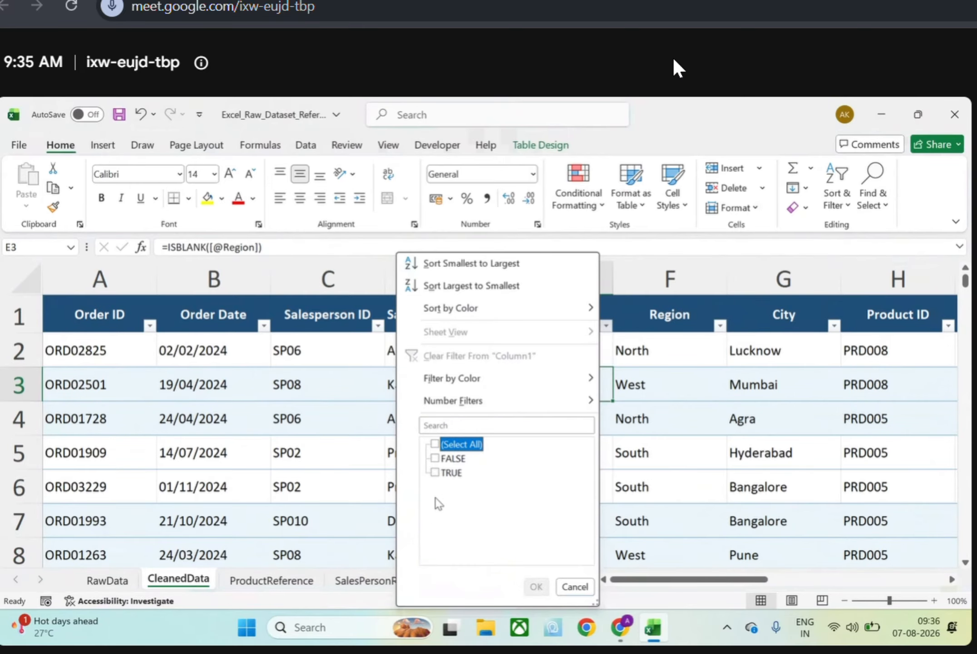
click(441, 472)
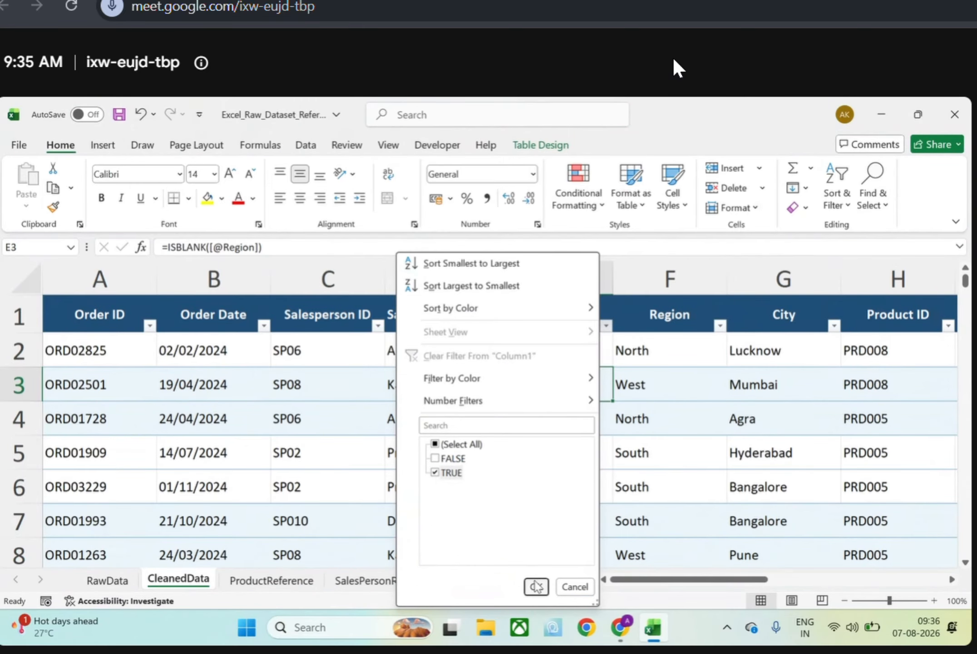
click(536, 585)
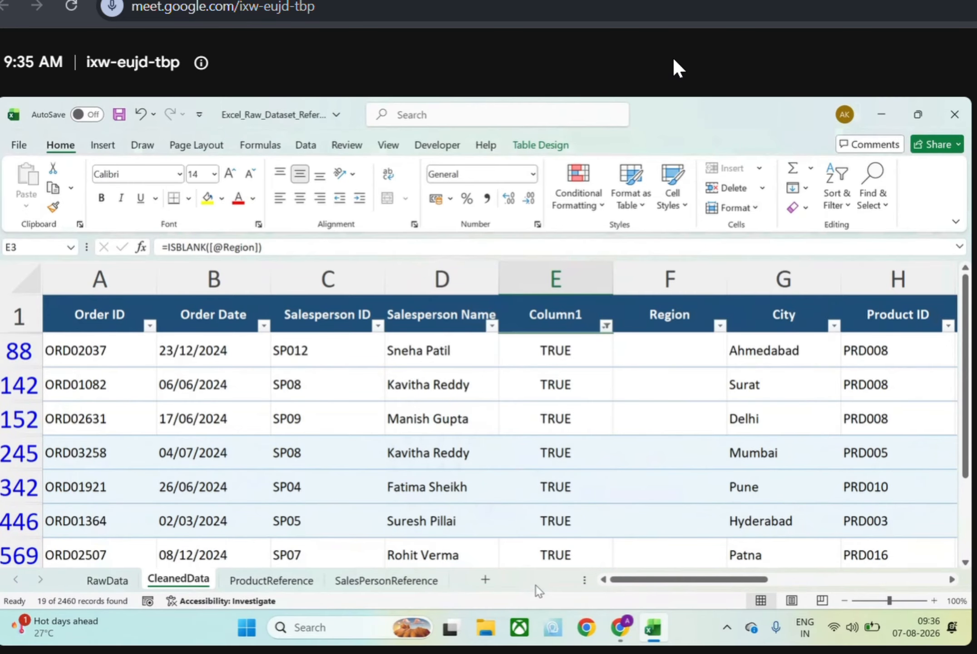
Switch to the Google Meet call, admit the waiting guest, and return to the Excel workbook
key(alt+Tab)
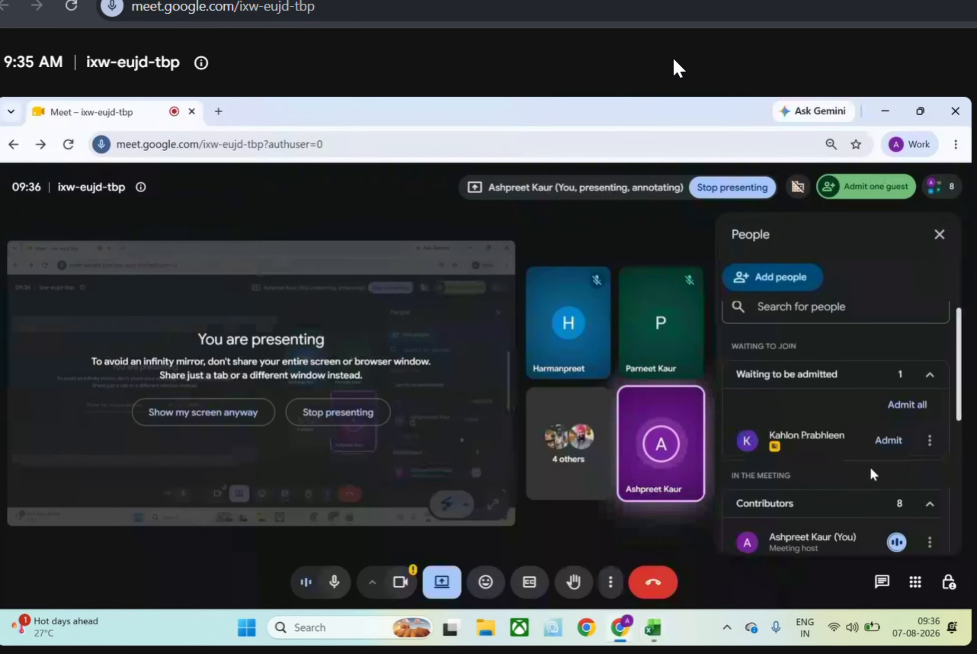
click(888, 440)
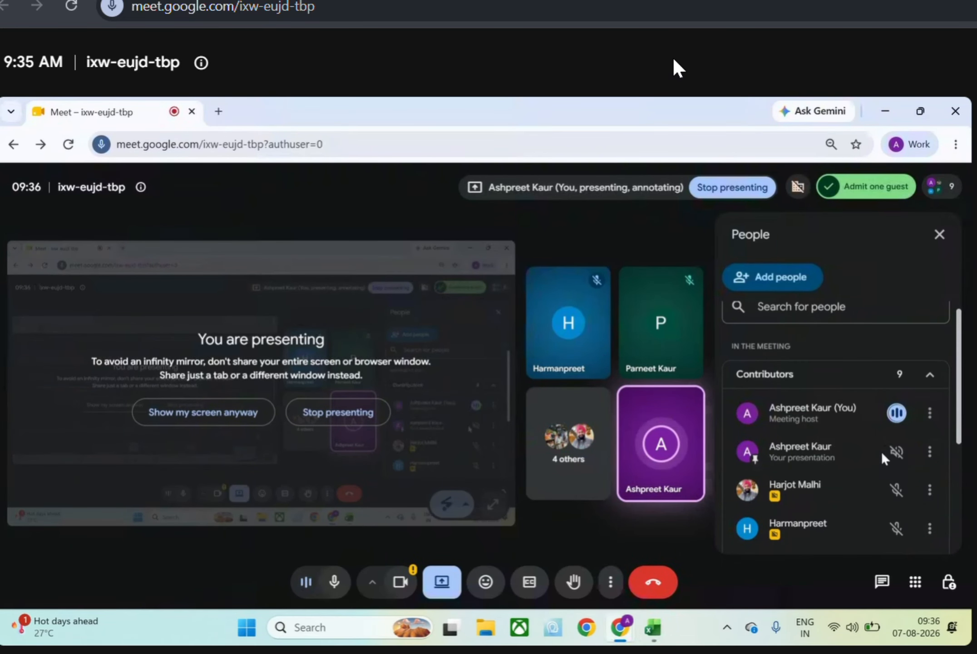
key(alt+Tab)
Review the filtered rows with a blank Region, and reset the Column1 filter to show all rows
scroll(595, 425, down, 6)
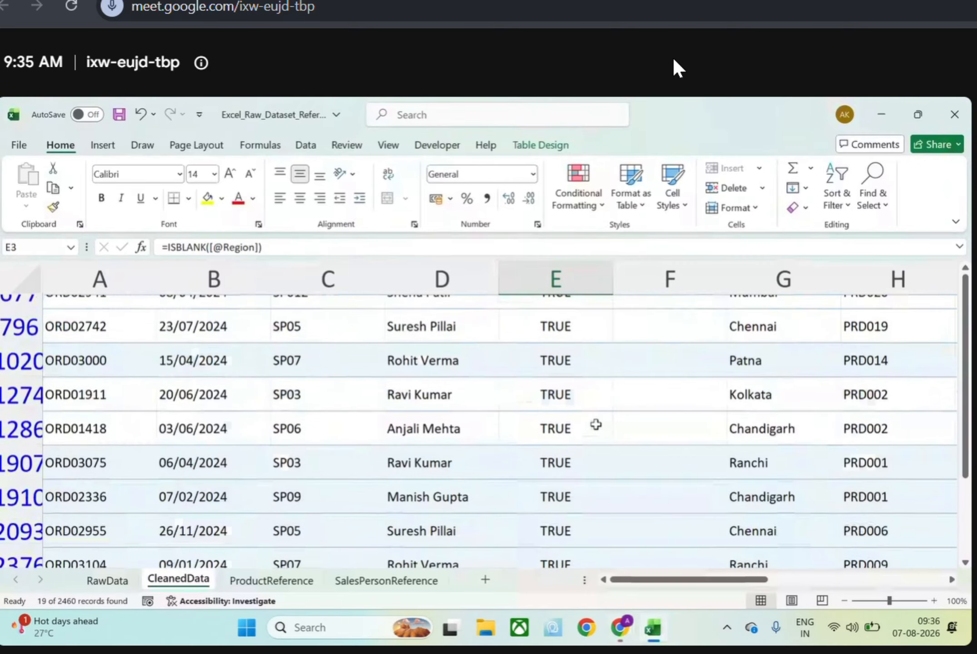
scroll(595, 425, up, 6)
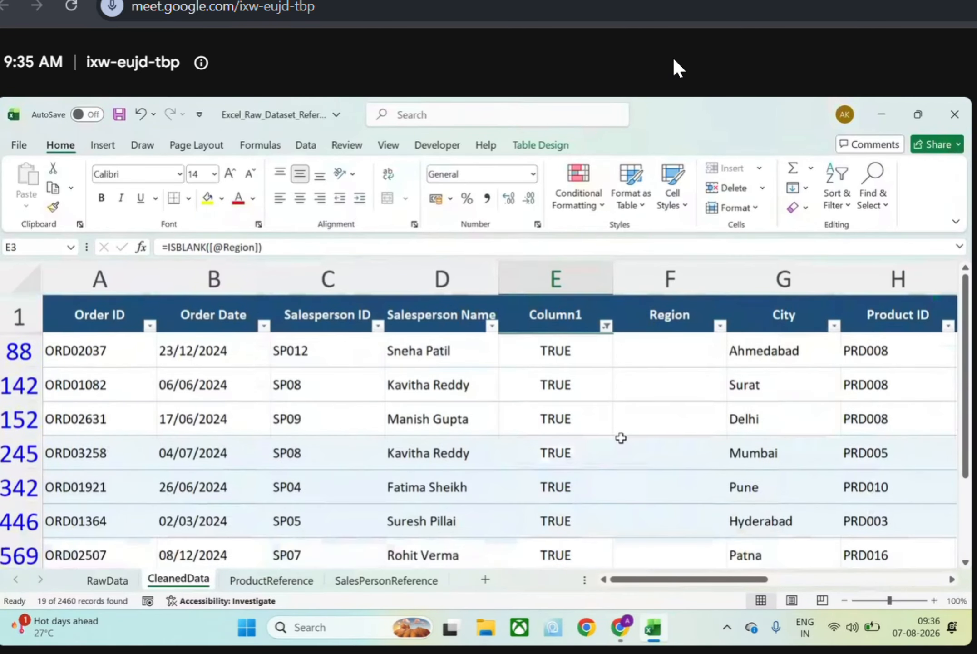
click(606, 326)
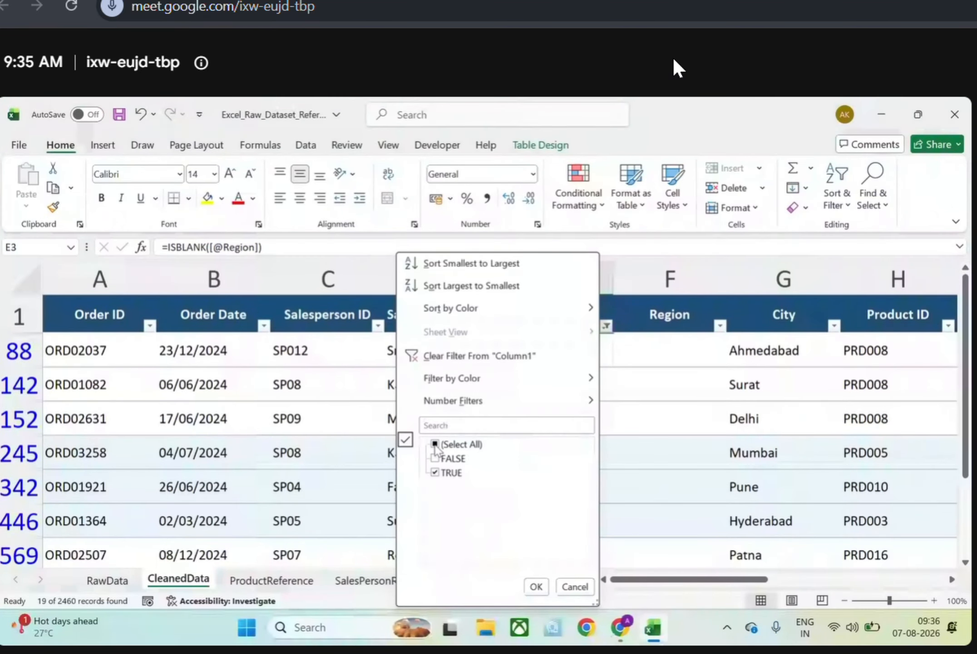
click(435, 444)
click(536, 587)
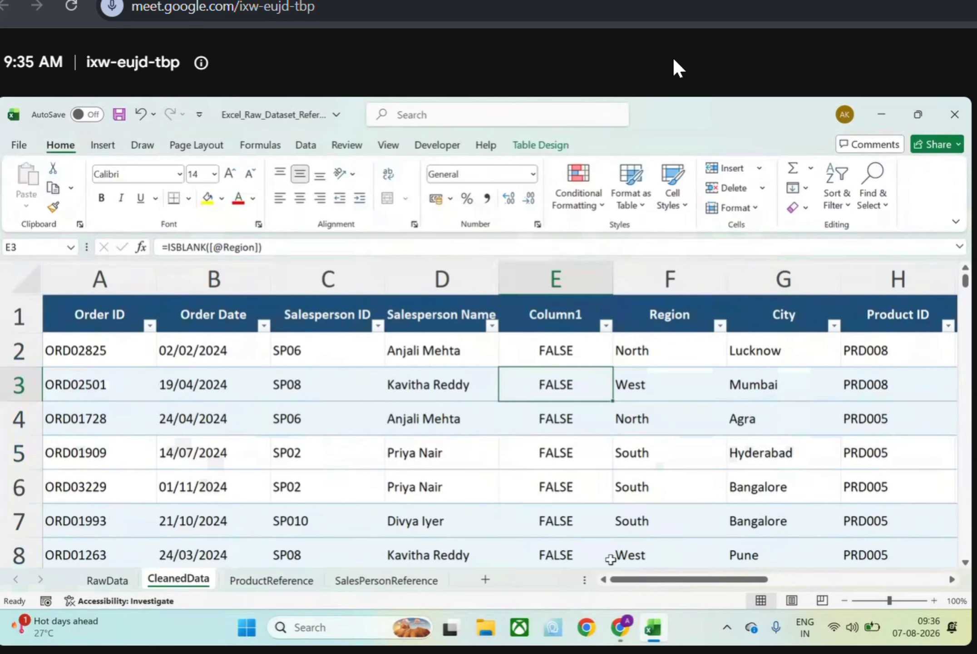
click(572, 353)
click(429, 247)
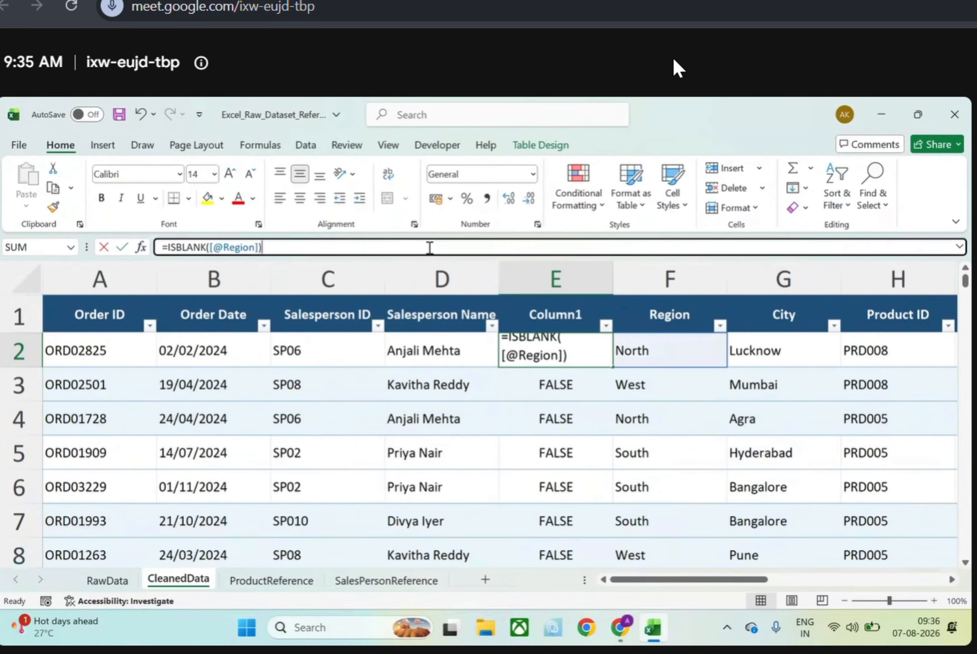
drag(429, 247, 160, 247)
key(BackSpace)
text(=)
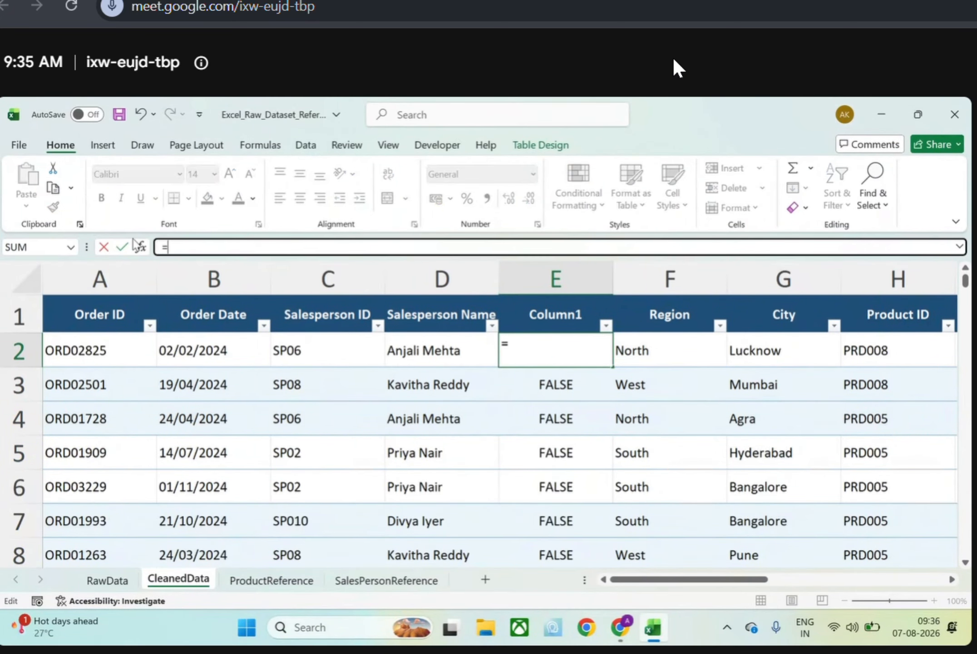
text(if)
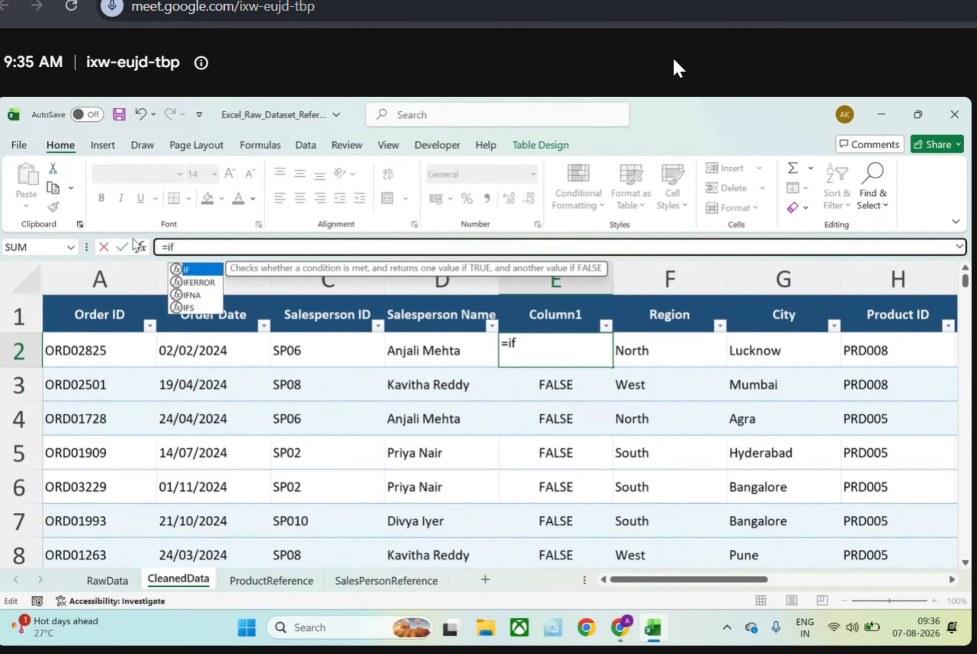
text((isblak)
key(BackSpace)
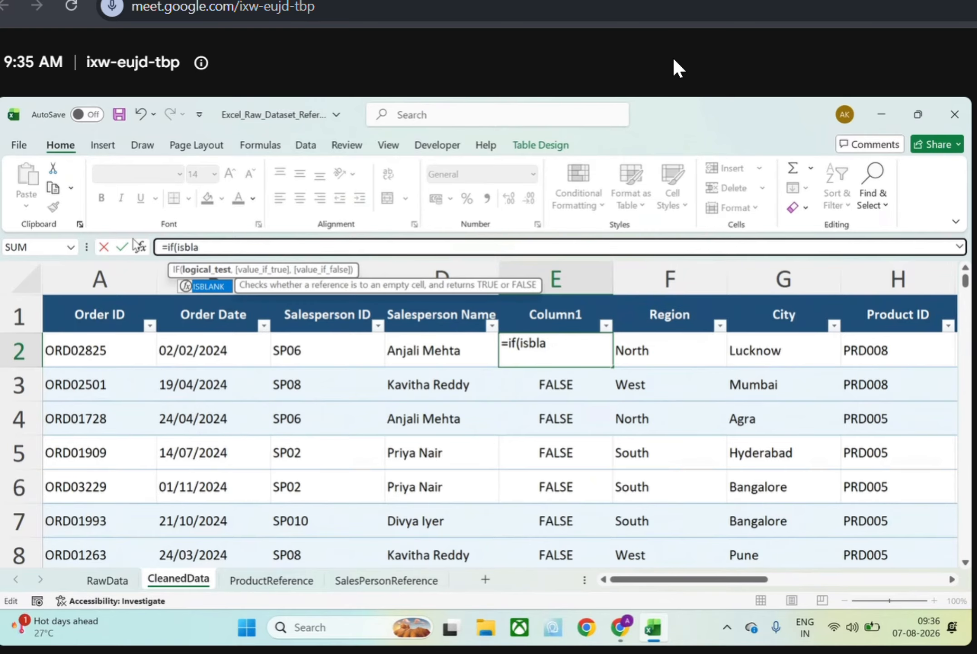
text(nk()
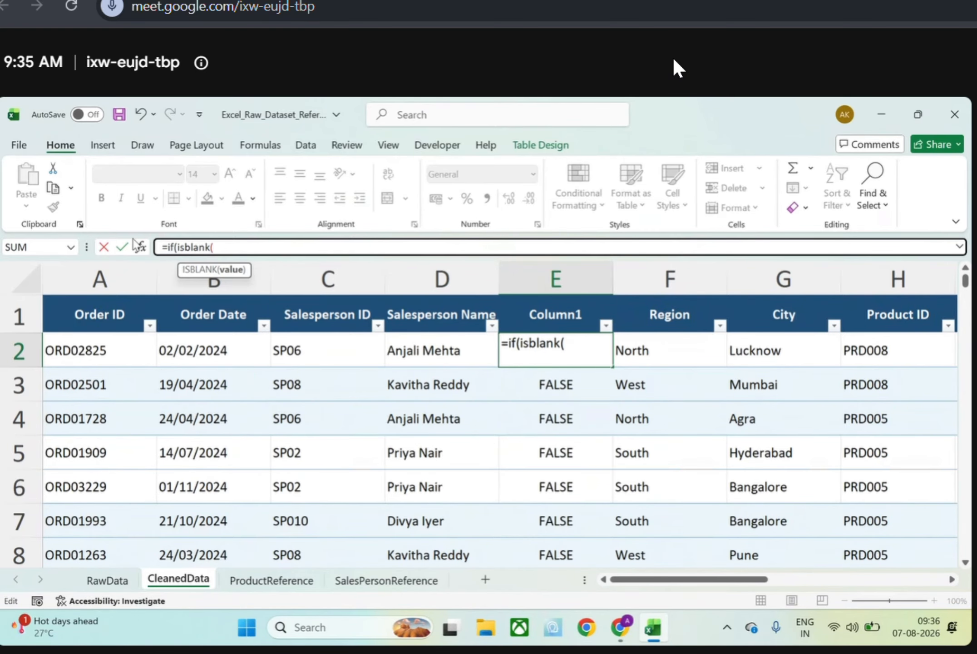
click(644, 356)
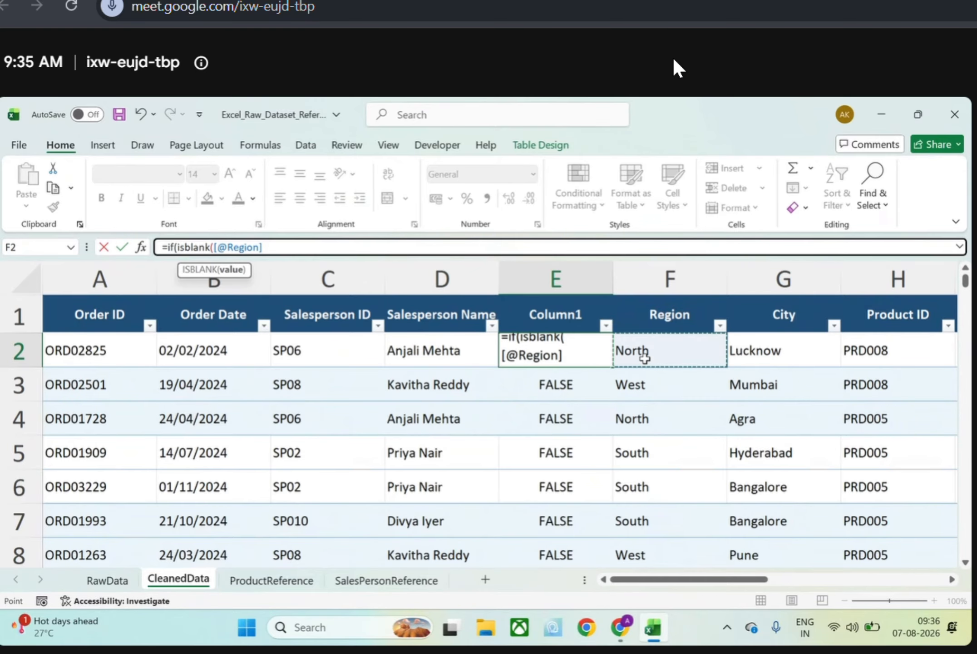
text())
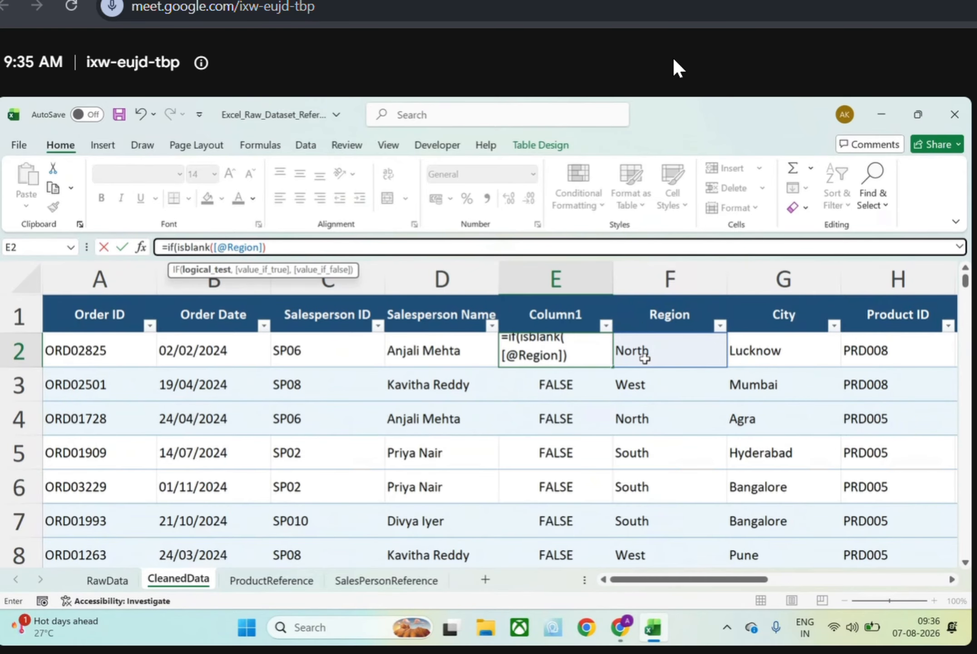
text(, xlookup)
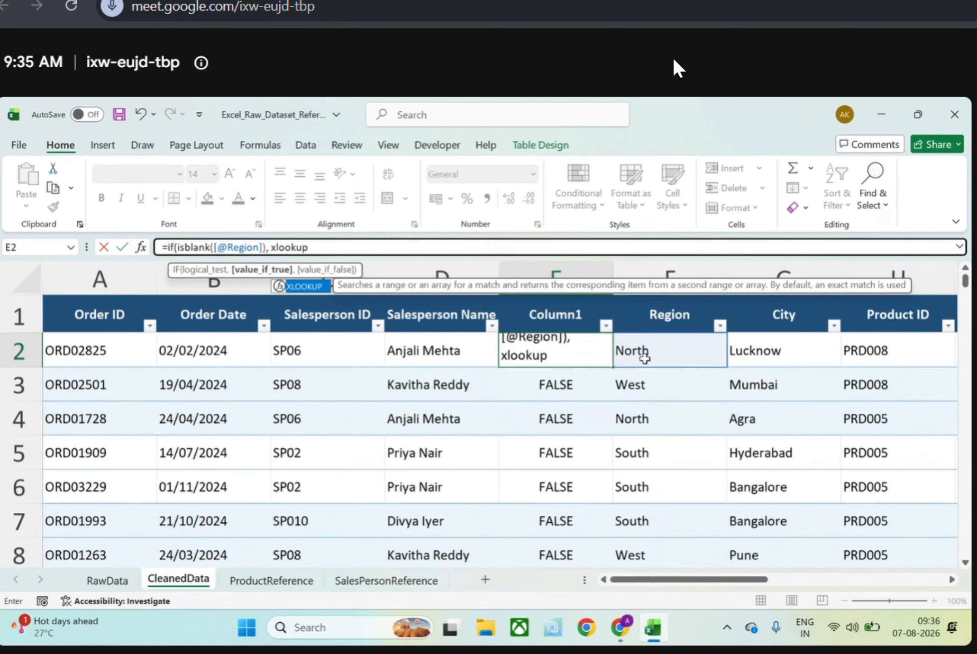
text(()
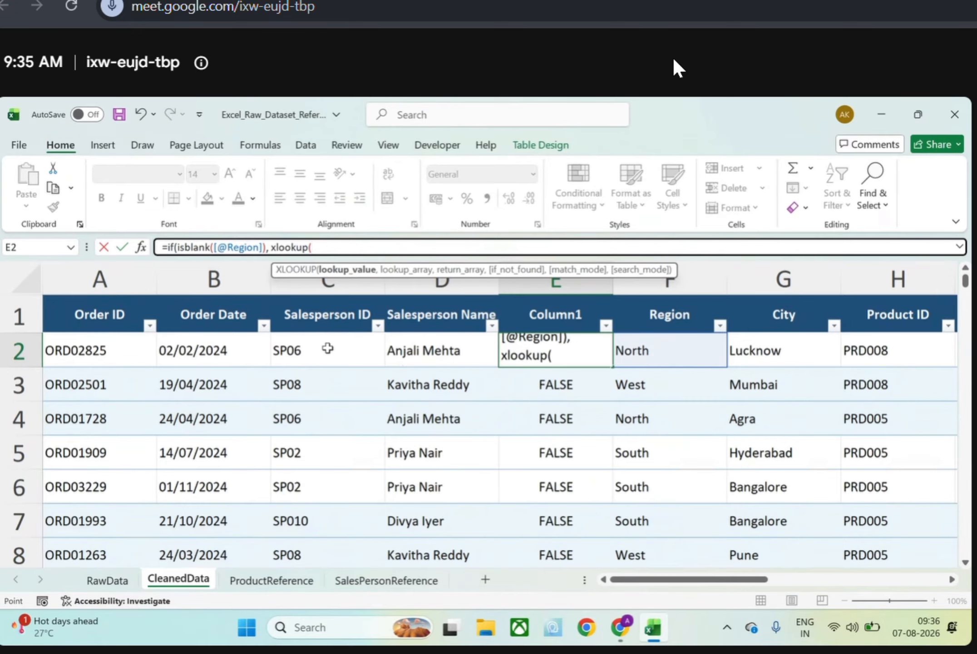
Start an XLOOKUP as the value if true, looking up [@[Salesperson ID]] in SalesPersonReference!A:A
click(327, 349)
text(,)
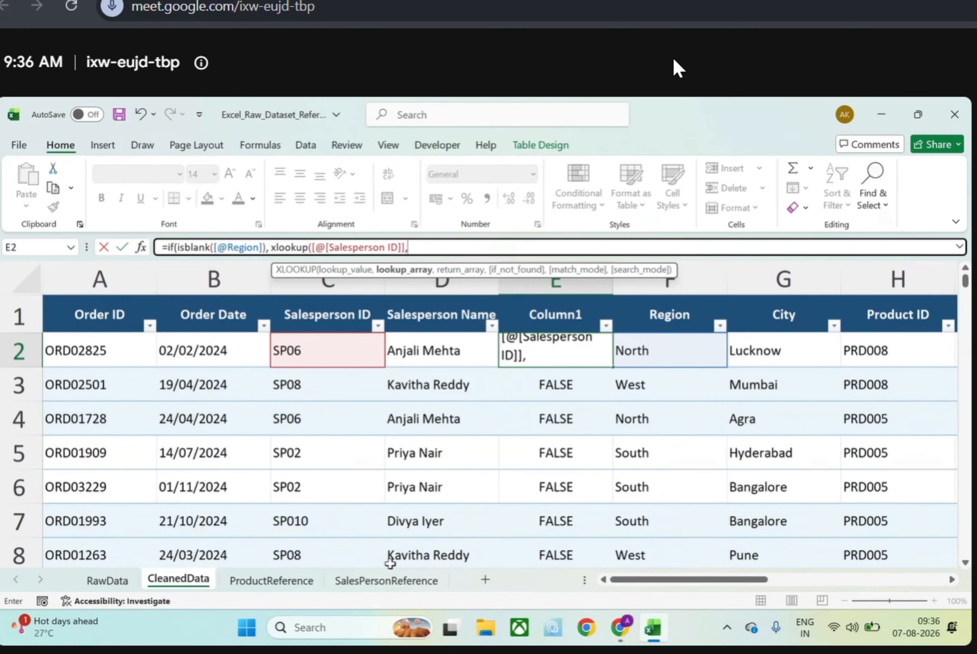
click(387, 580)
click(126, 273)
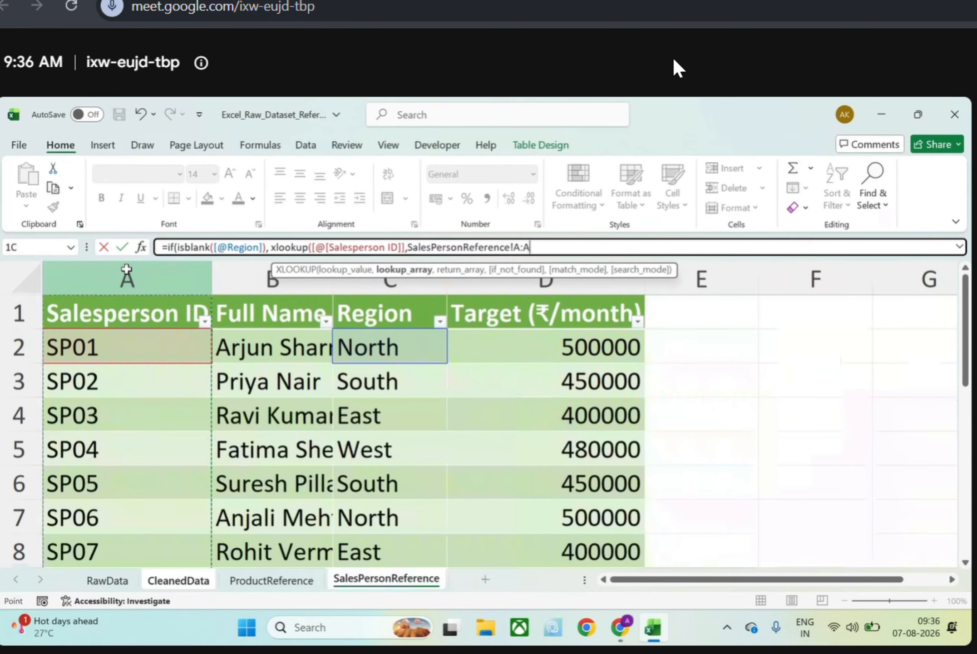
Complete the XLOOKUP with return array SalesPersonReference!C:C, "Not found" as the if-not-found text, and exact match 0
text(,)
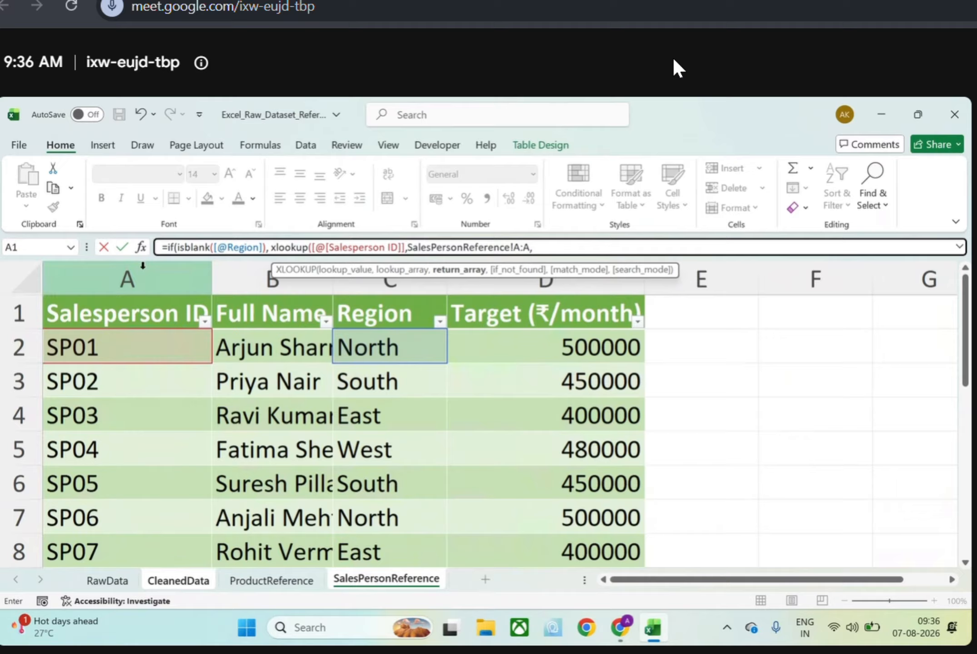
click(355, 280)
text(,)
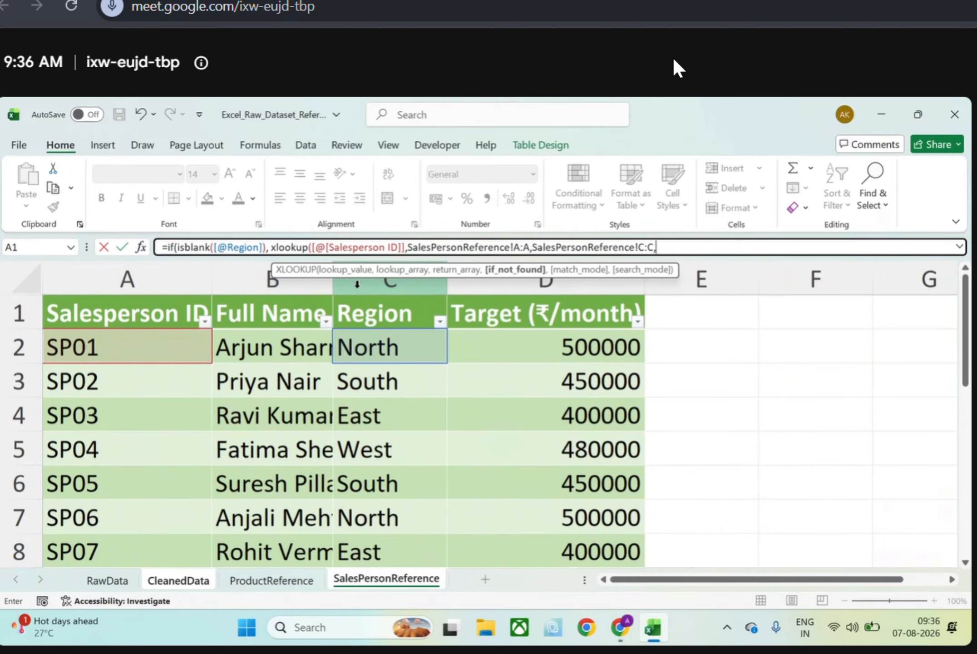
text("Not found",0)
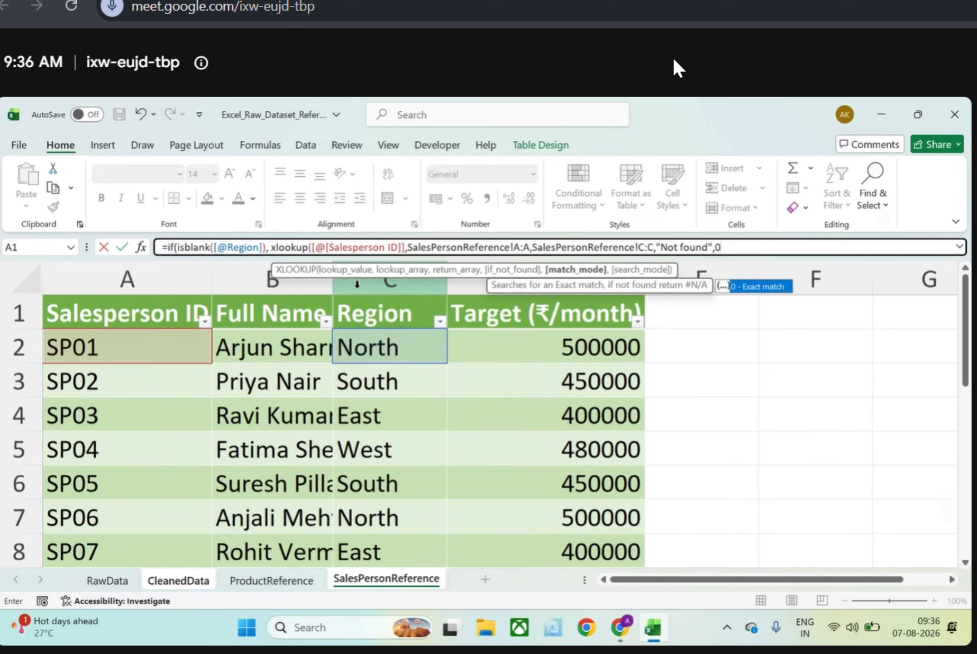
text())
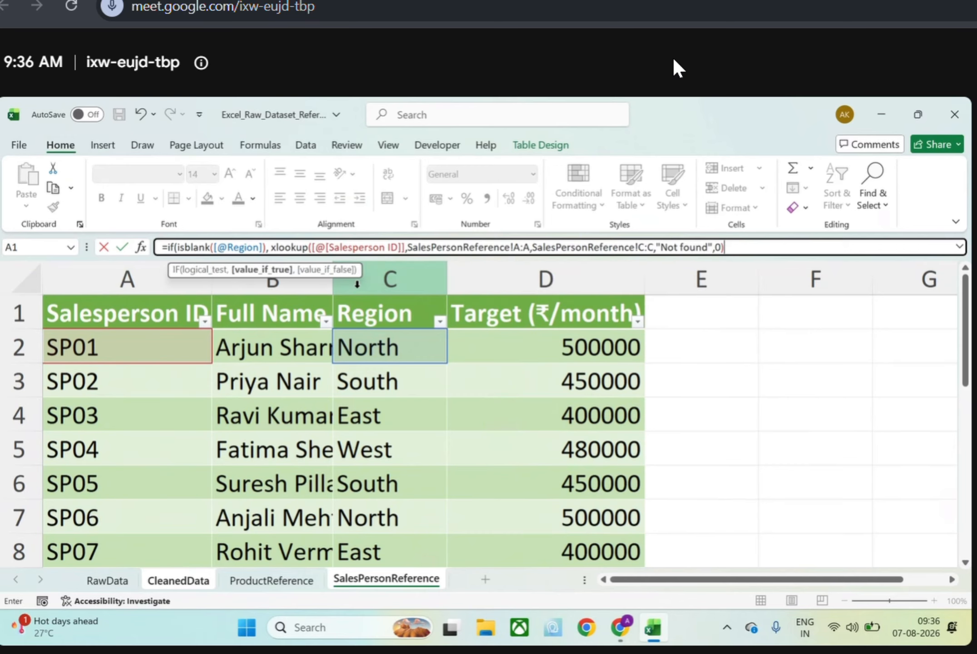
text(,)
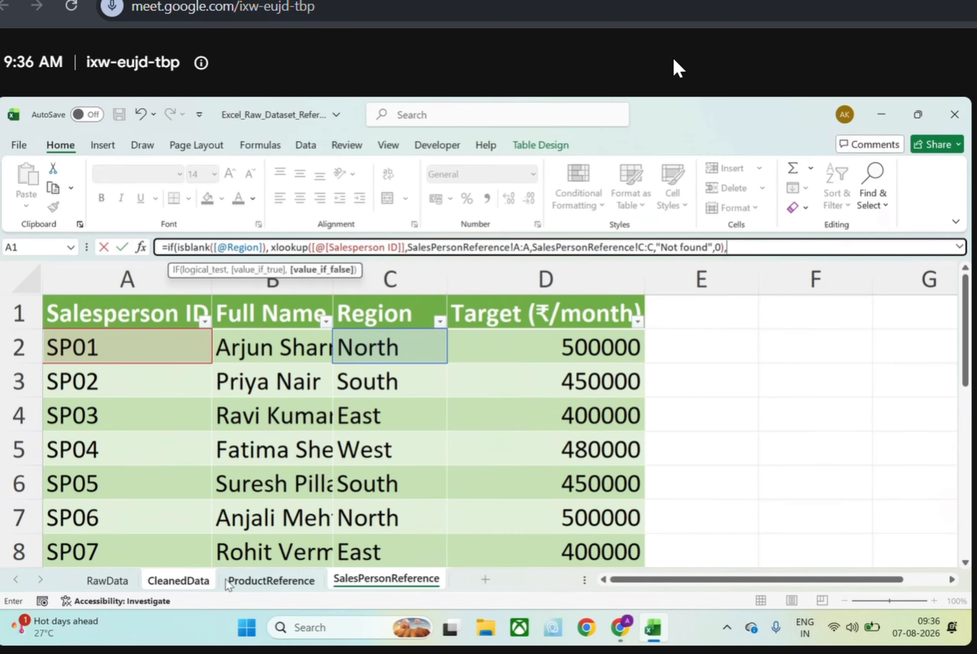
click(193, 582)
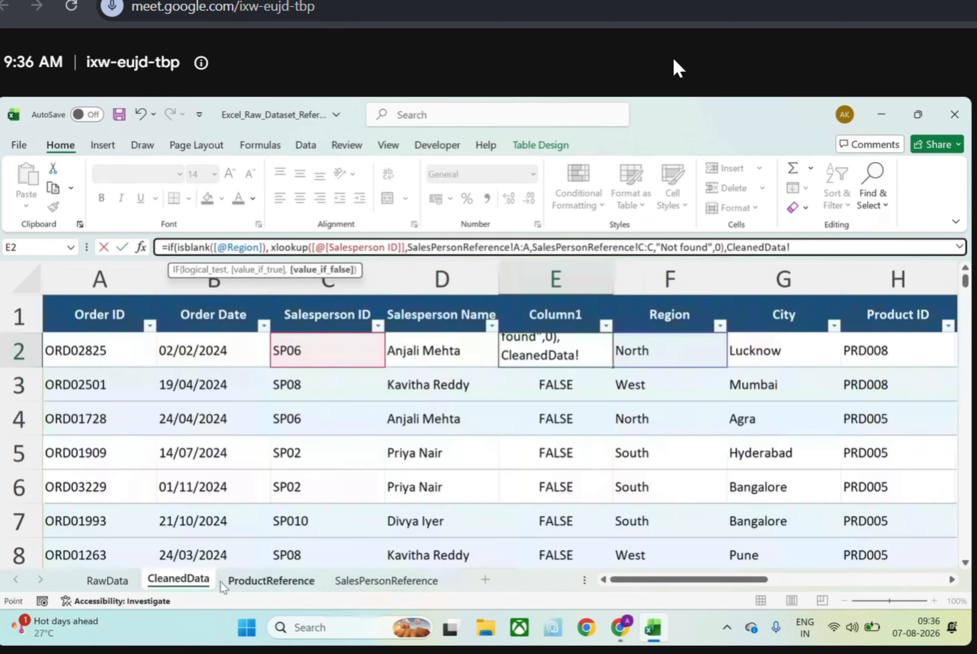
click(644, 350)
text())
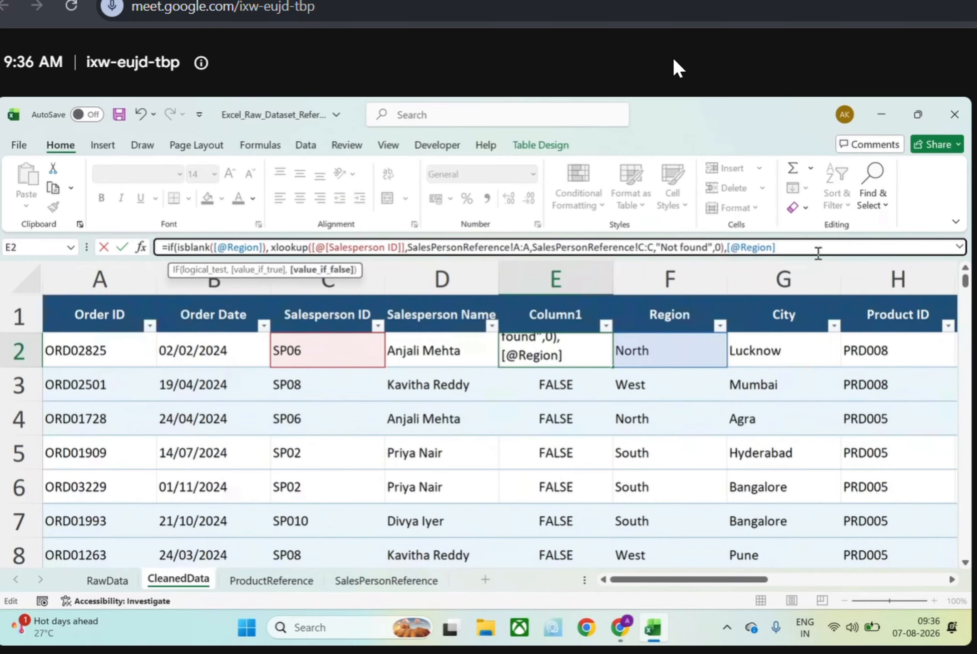
key(Return)
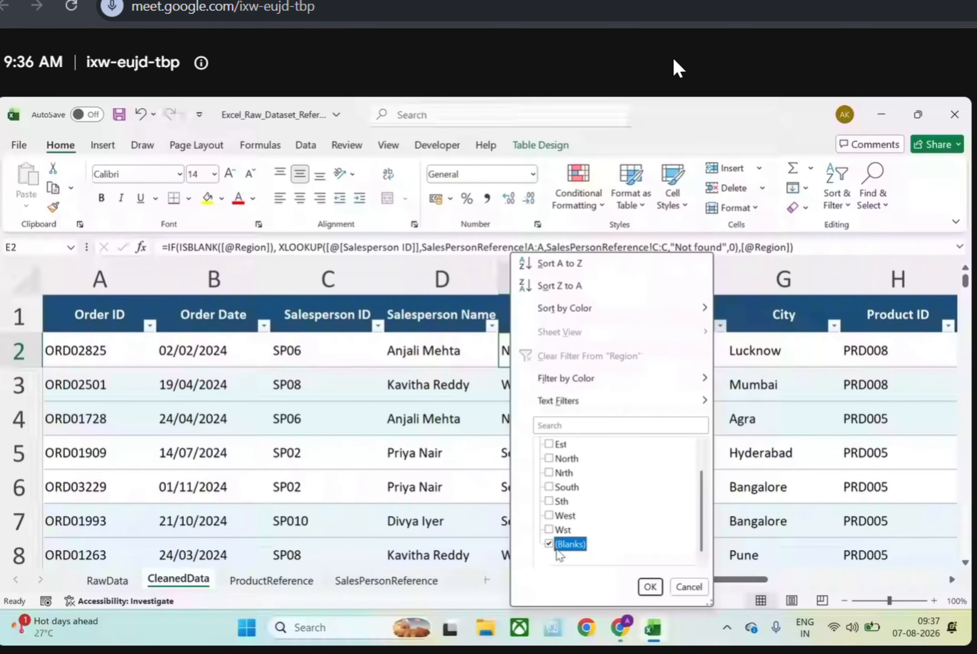
Filter the Region column to blank cells only and review the regions that Column1 gives for those rows
click(650, 586)
scroll(748, 462, down, 4)
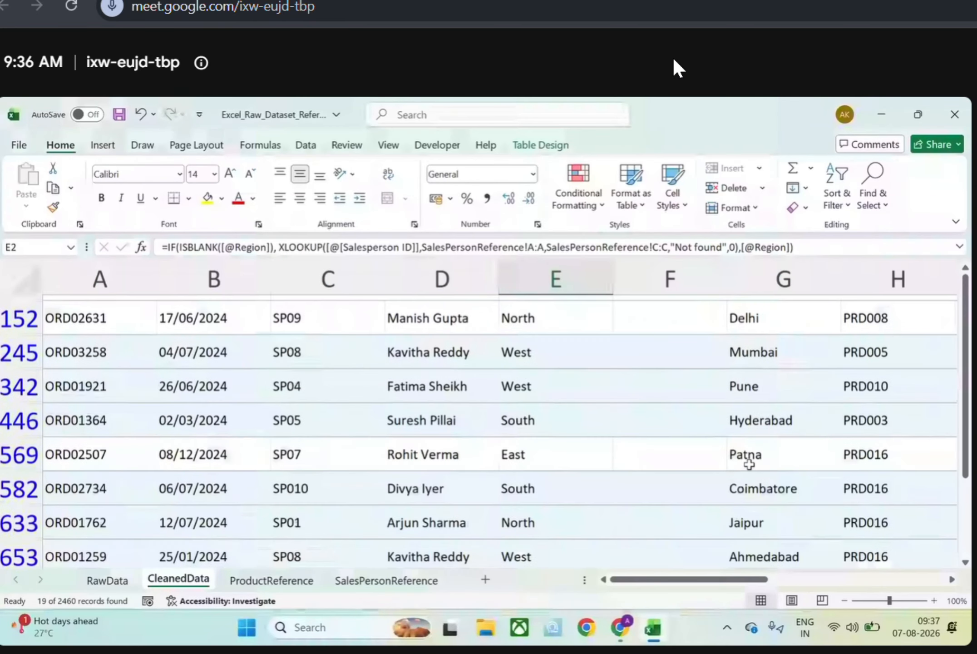
scroll(748, 463, down, 1)
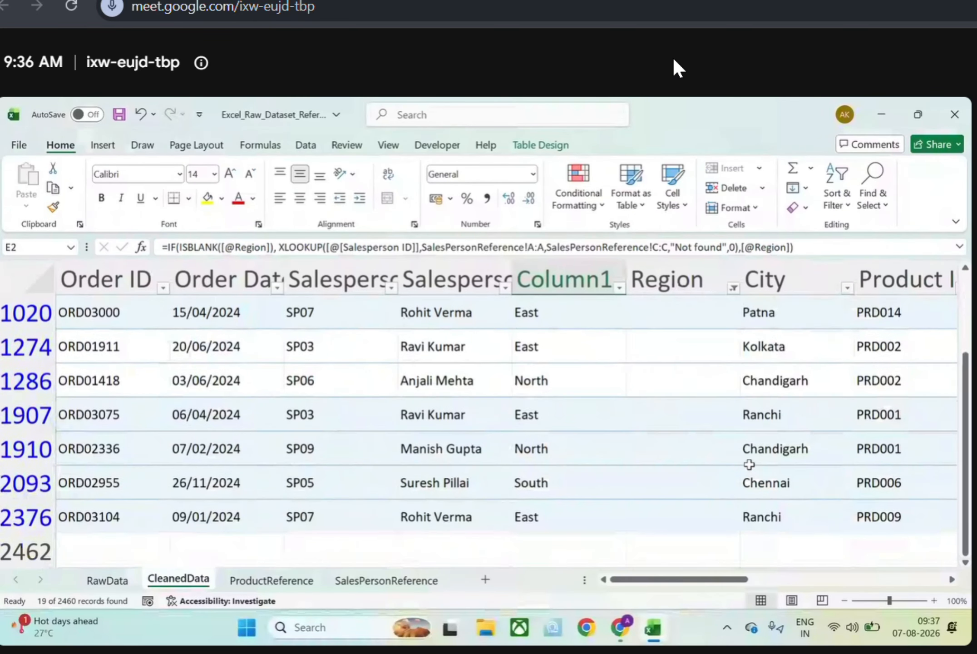
scroll(748, 463, up, 3)
scroll(641, 377, up, 3)
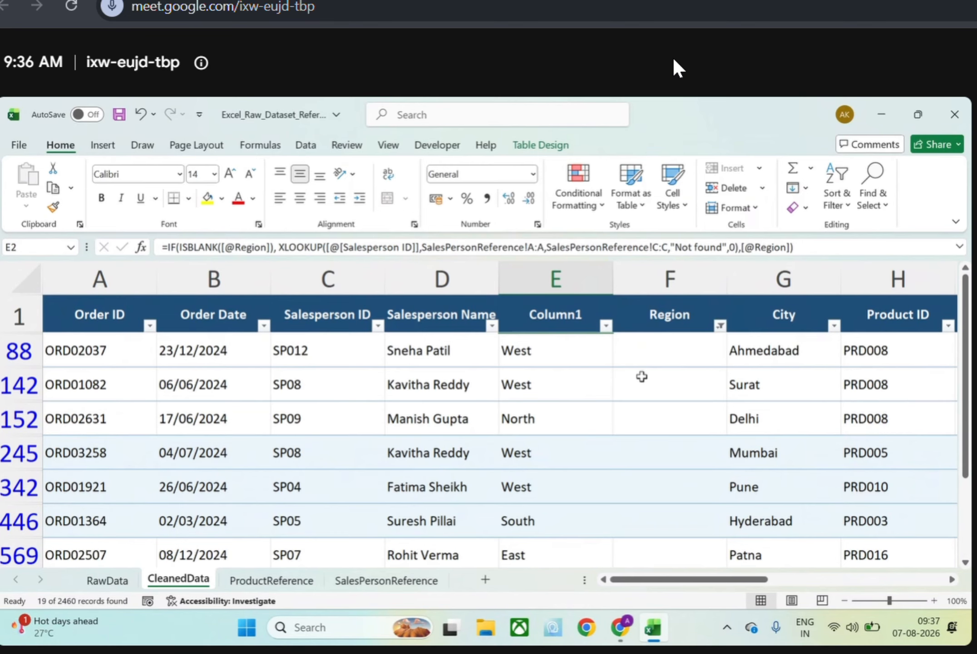
Compare the blank Region cells with the formula results in Column1 across the filtered rows
drag(638, 362, 658, 586)
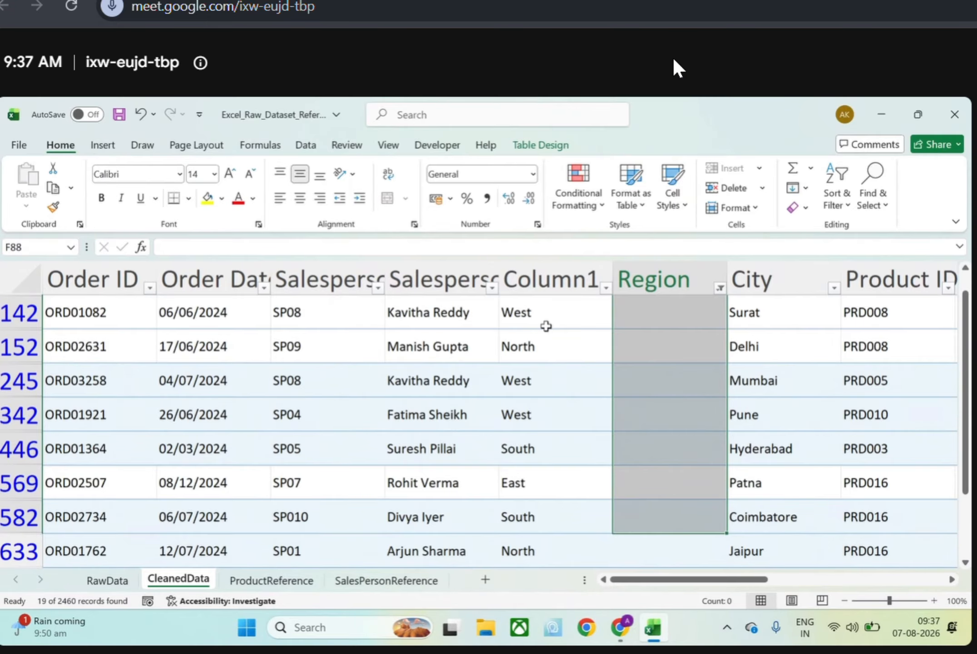
scroll(546, 326, up, 2)
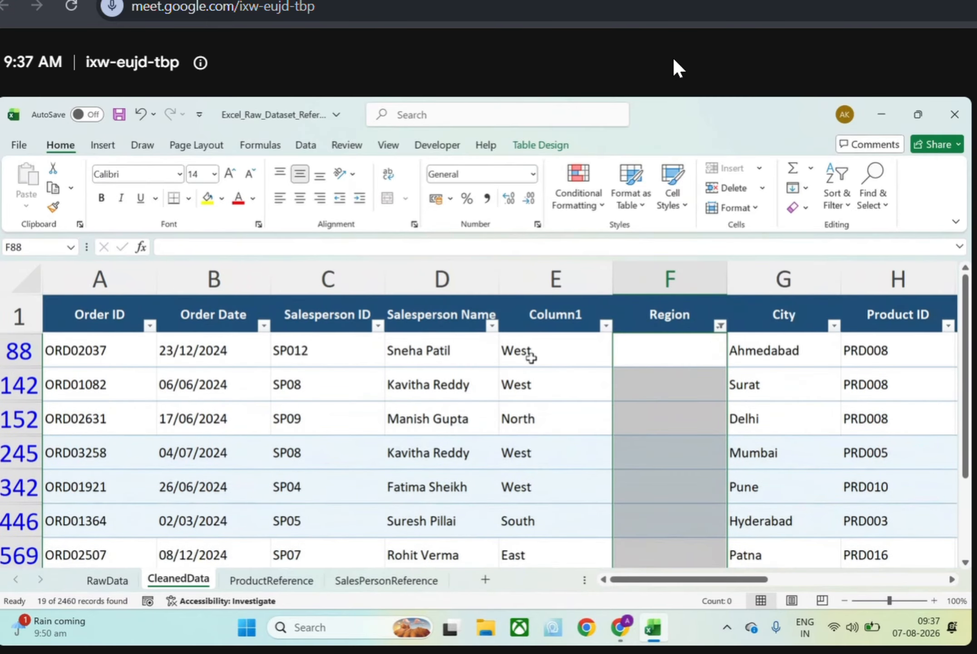
drag(540, 521, 562, 562)
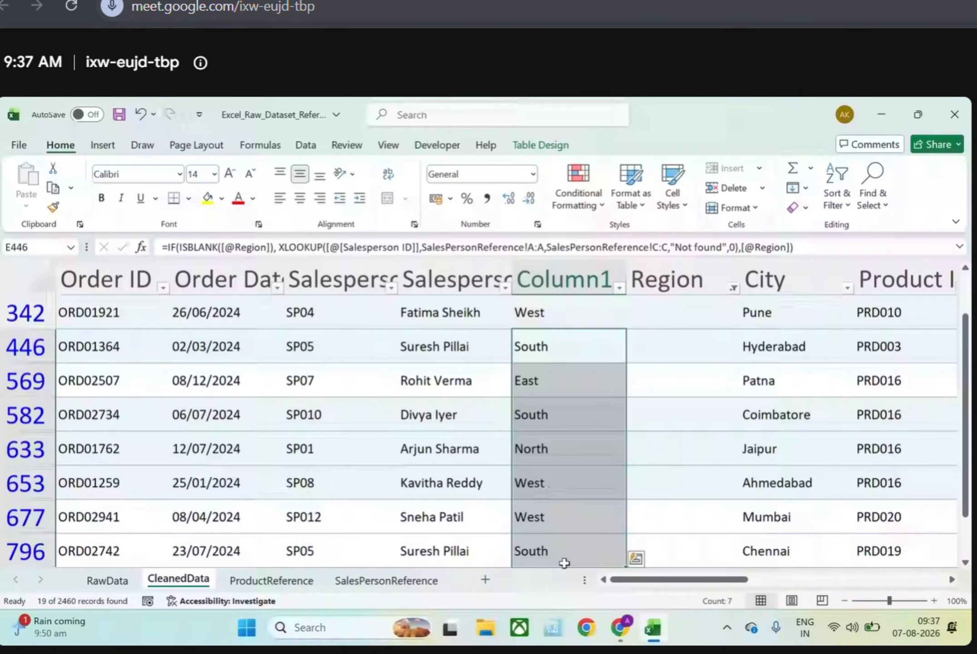
scroll(571, 504, down, 2)
scroll(571, 504, up, 3)
drag(807, 247, 159, 245)
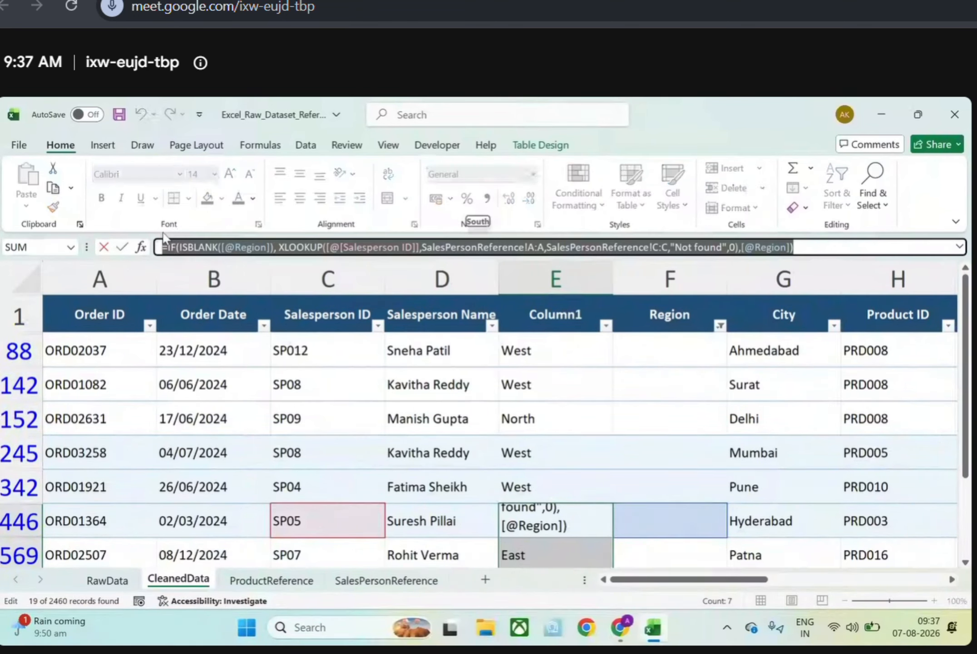
click(181, 246)
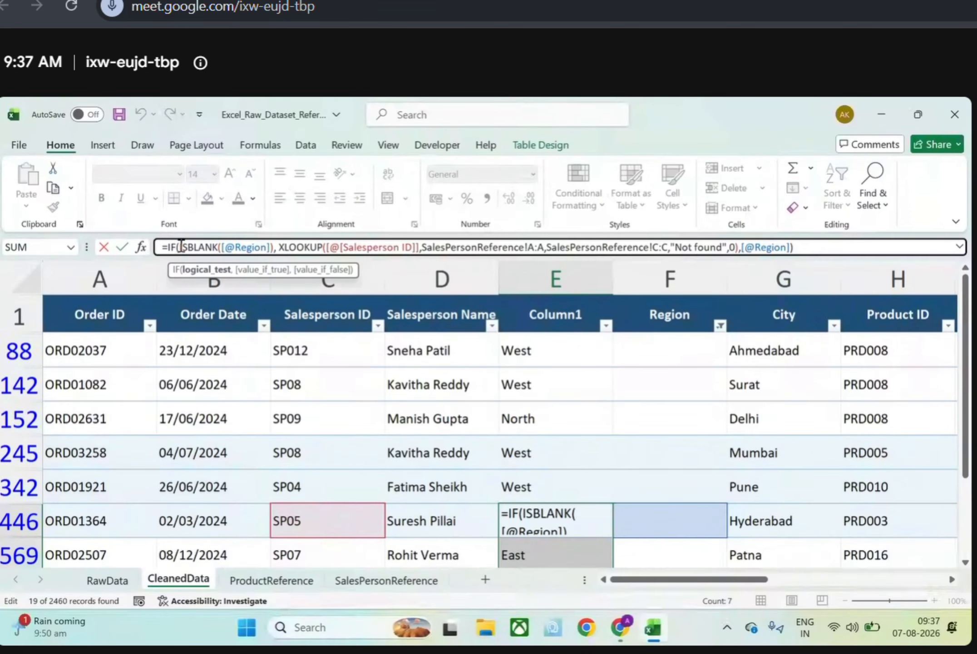
drag(181, 247, 269, 246)
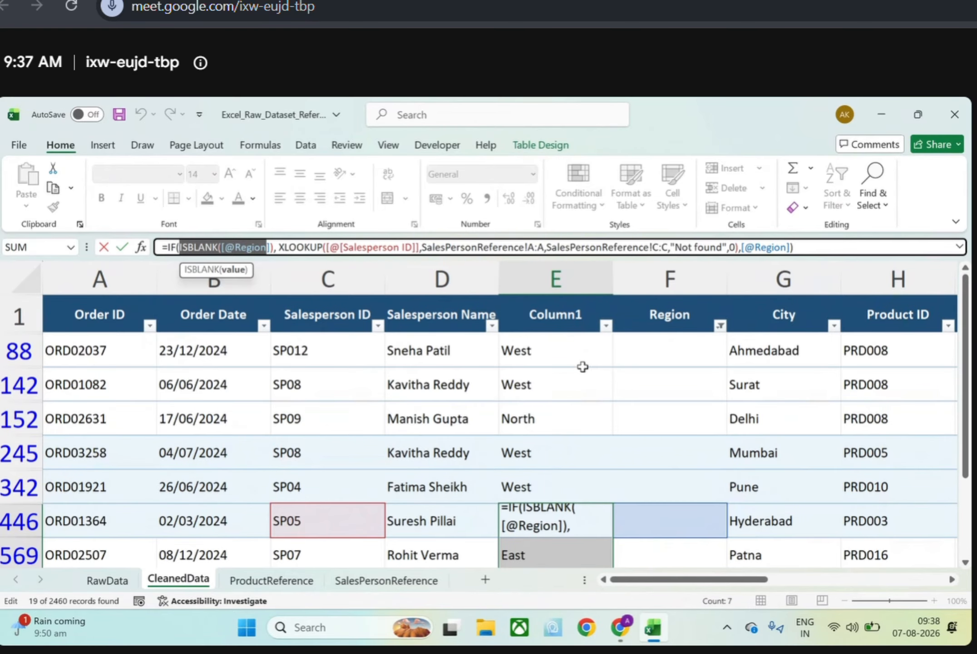
click(676, 351)
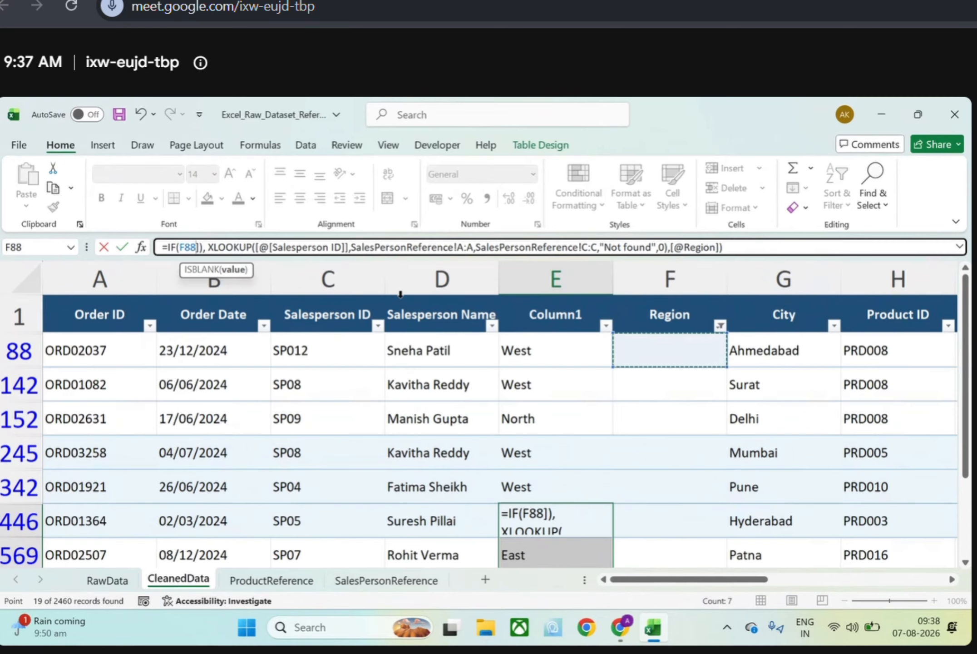
key(ctrl+z)
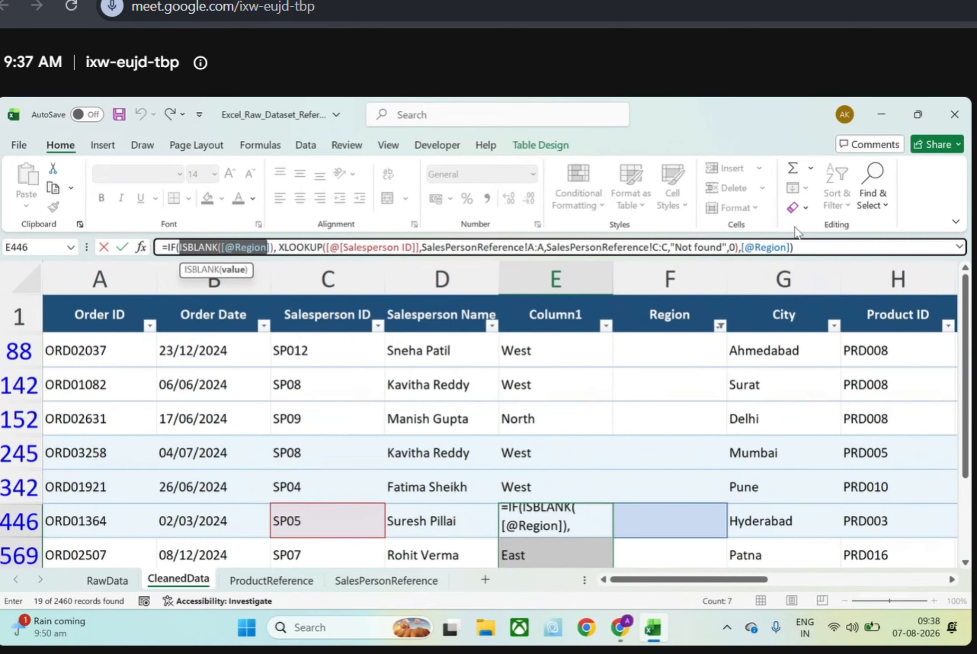
click(820, 248)
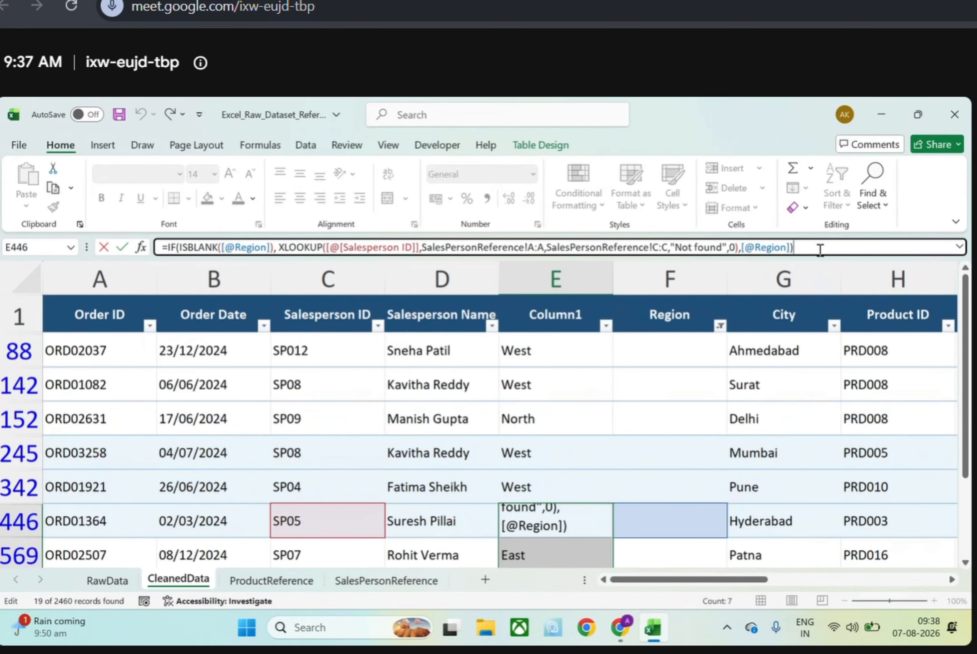
key(Return)
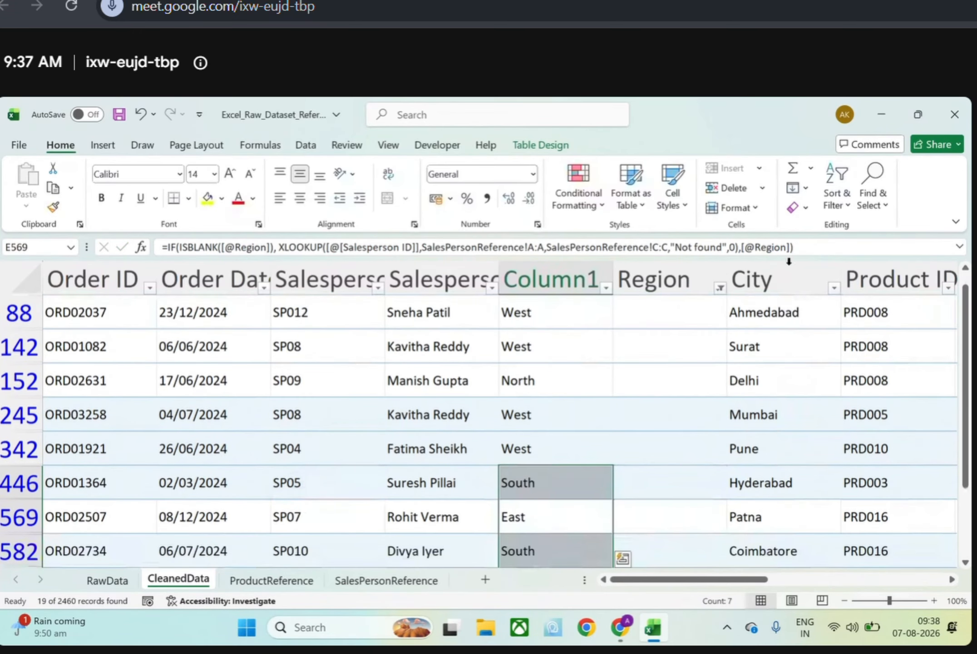
click(620, 348)
click(573, 349)
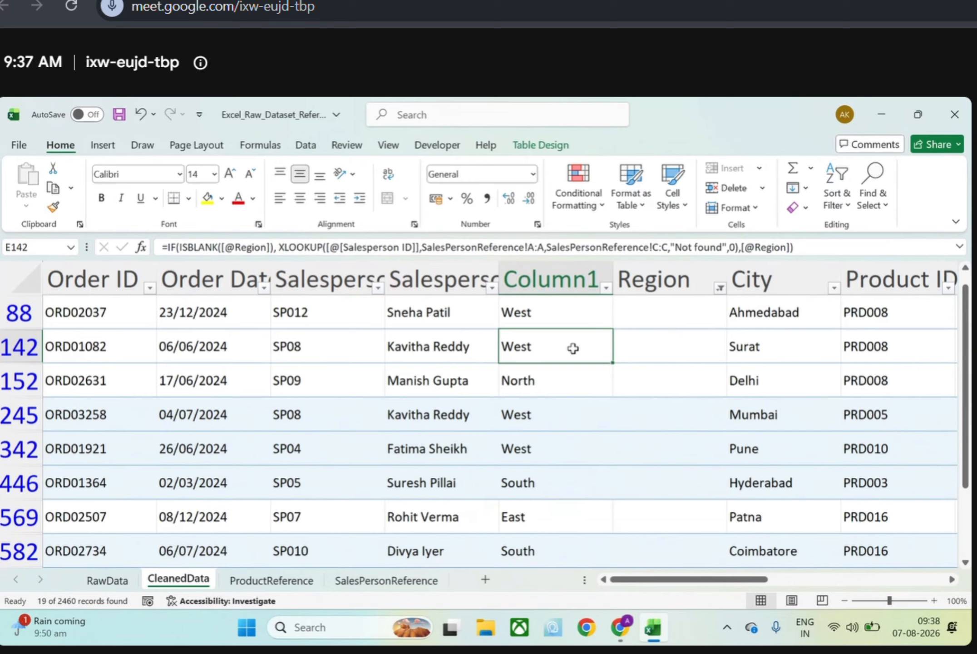
Find and open the Microsoft Whiteboard app and dismiss its retirement notice
click(369, 620)
text(micr)
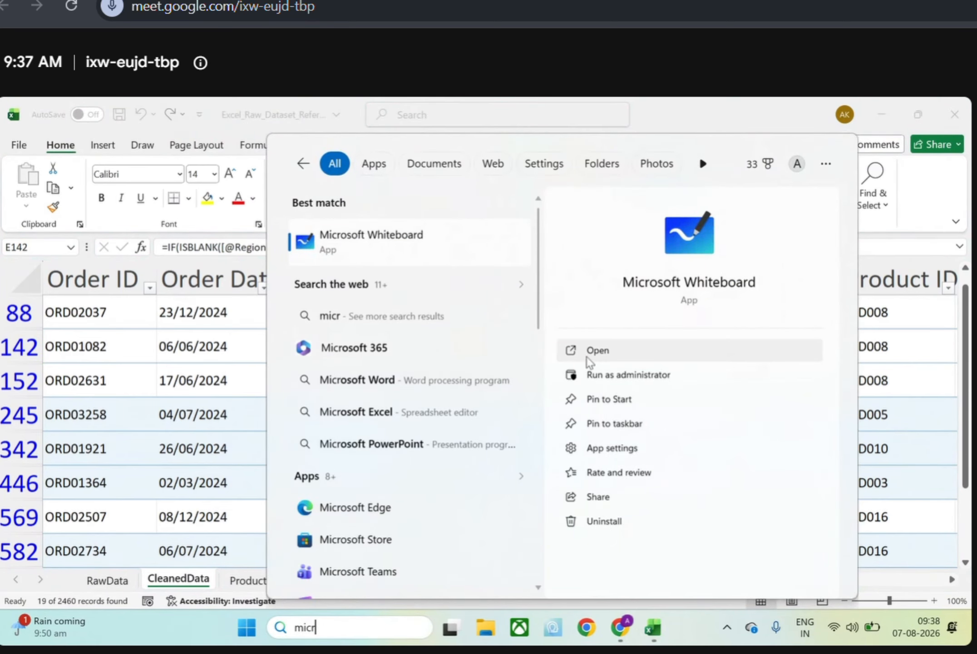
click(590, 351)
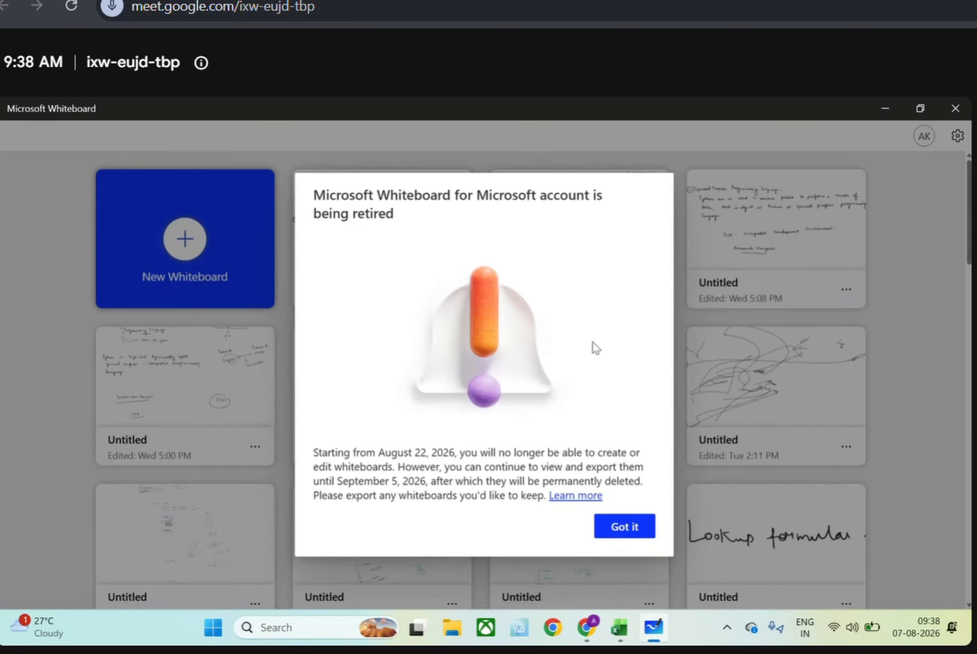
click(618, 527)
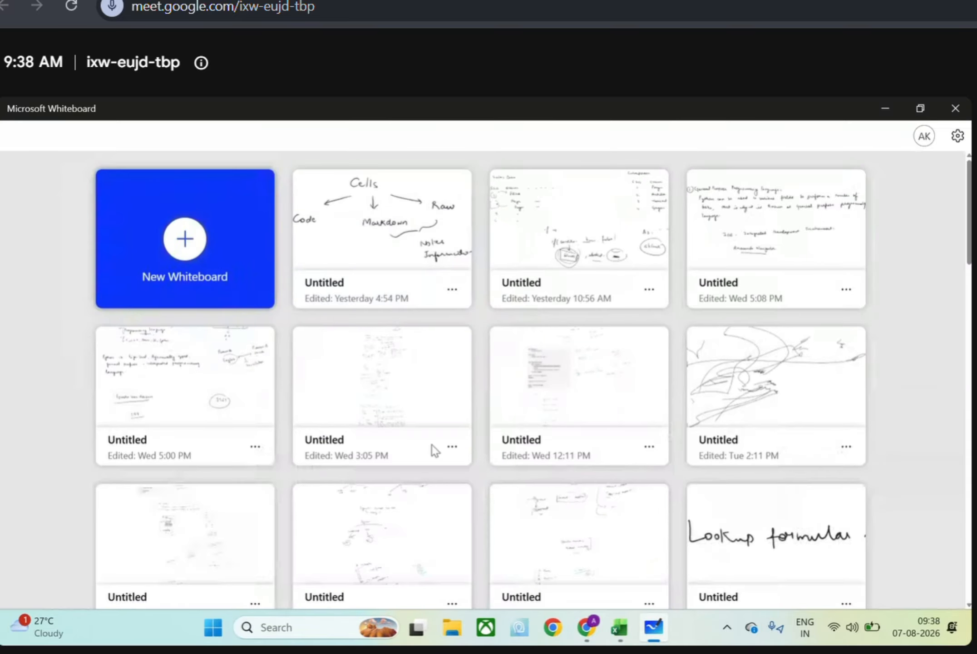
Create a new whiteboard without a template and close the retirement banner above the canvas
click(205, 250)
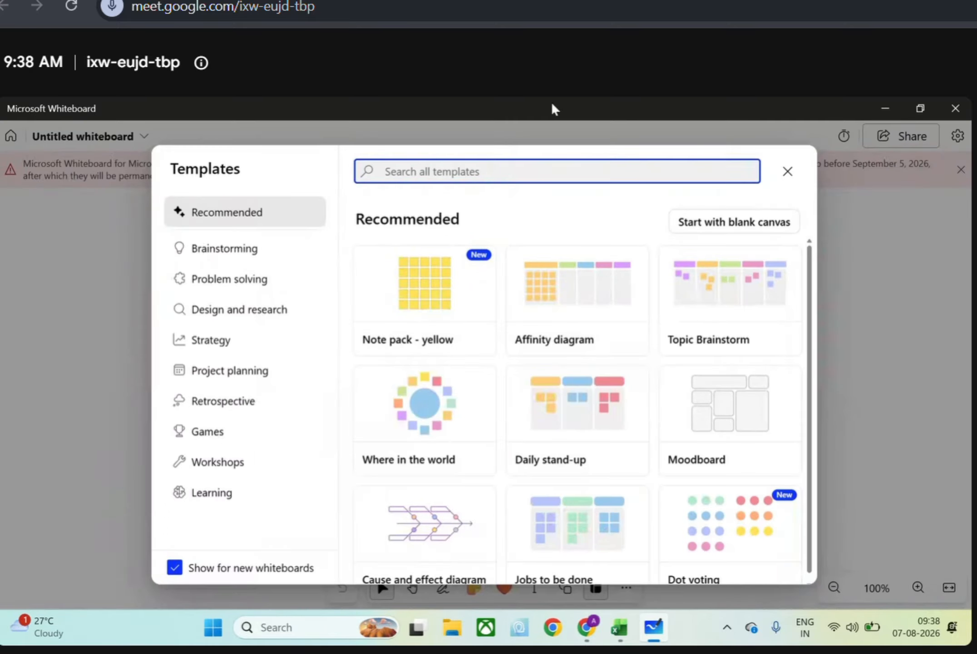
click(790, 175)
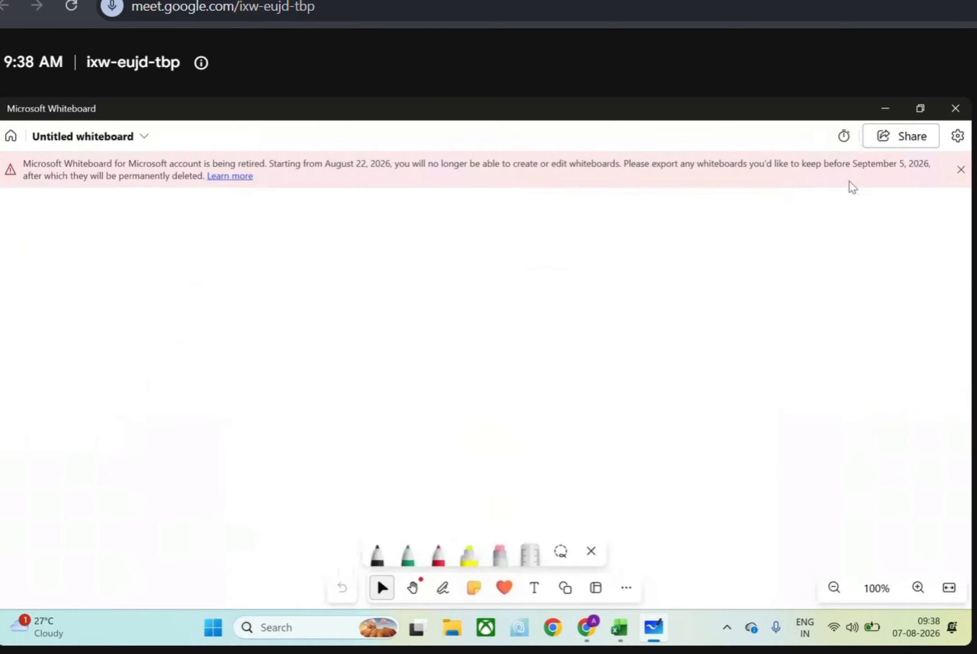
click(958, 175)
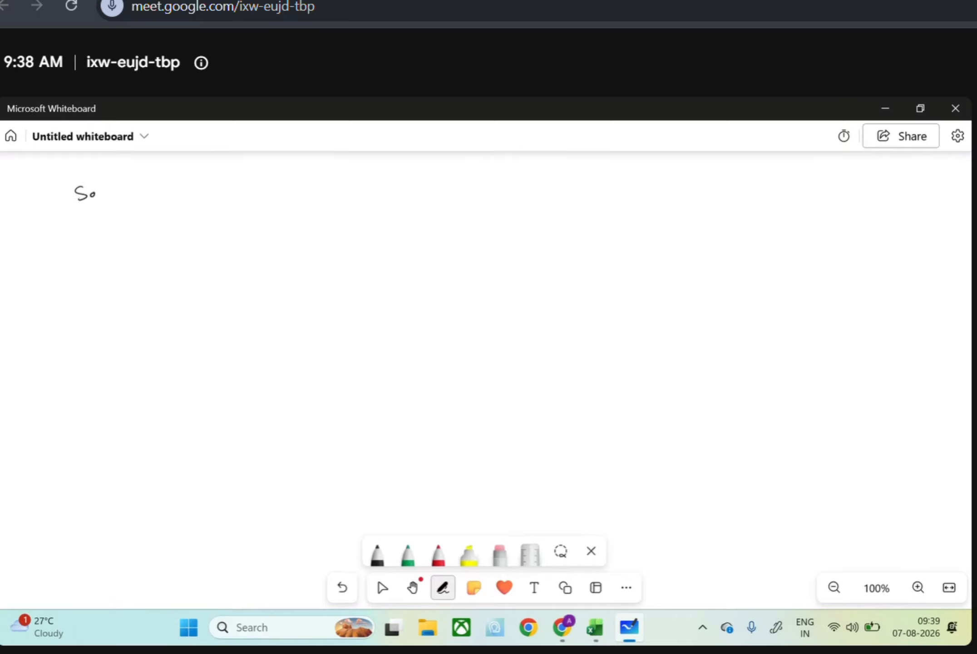
Handwrite the heading "Sales" near the upper-left corner of the blank canvas
click(107, 194)
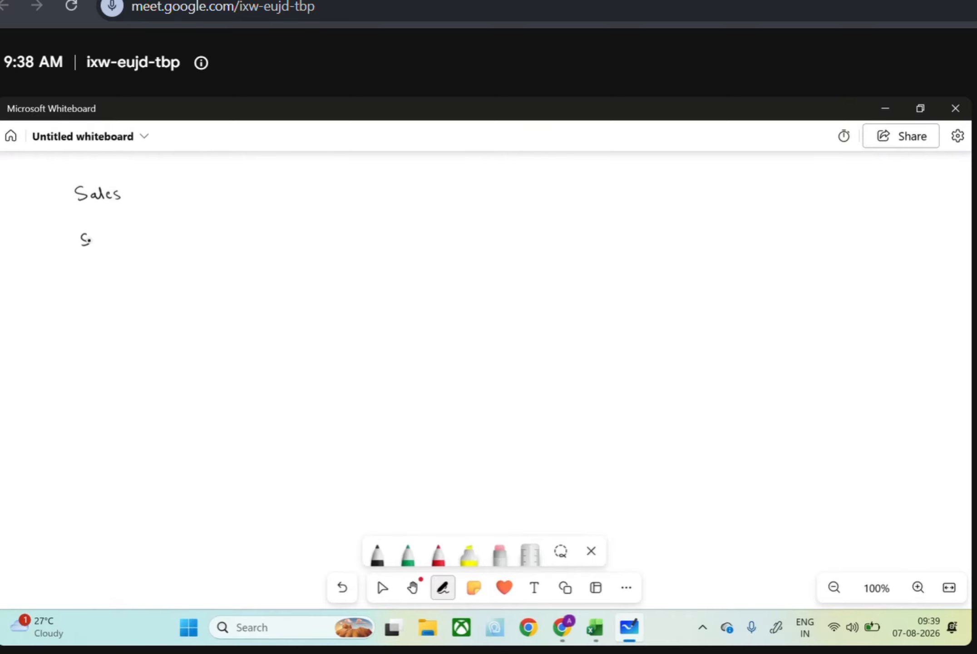
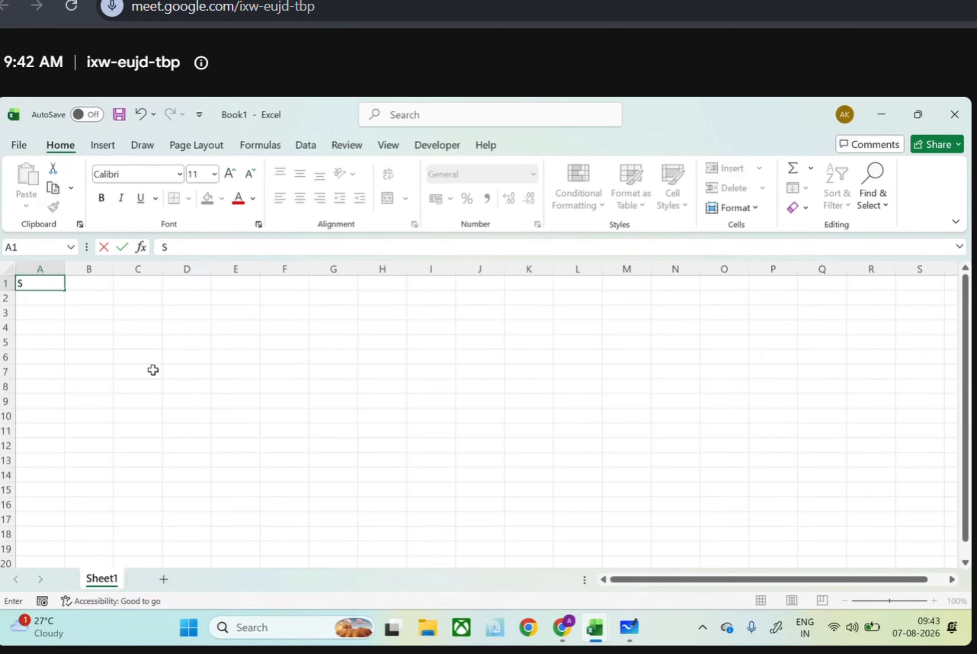
Complete the header SalesId in A1 and enter 1, 2, 4, 3, 2, 1, 3, 2, 1, 4 down A2:A11
text(Id)
key(Return)
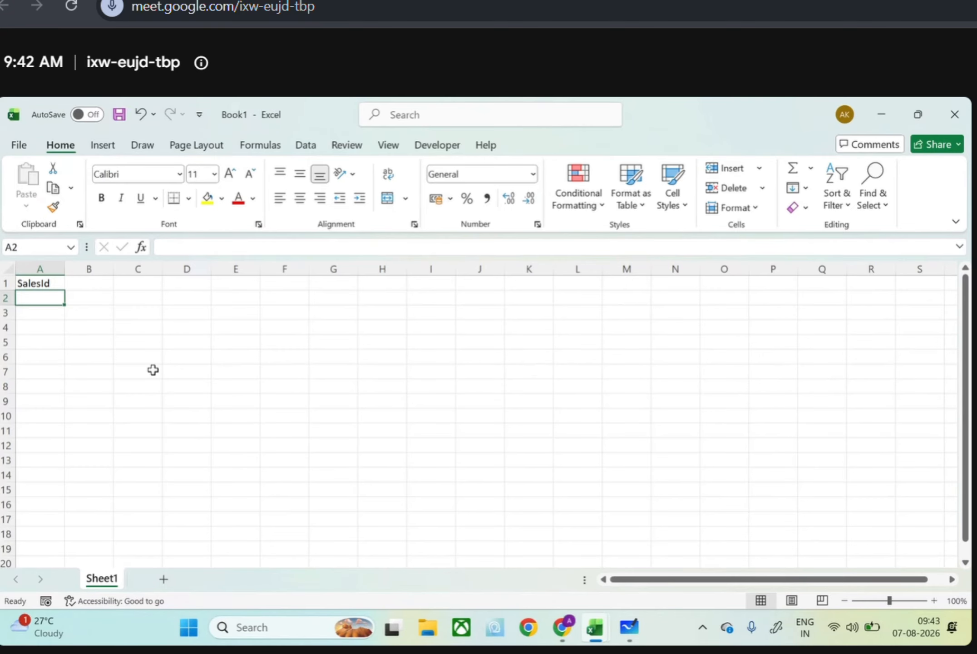
text(1)
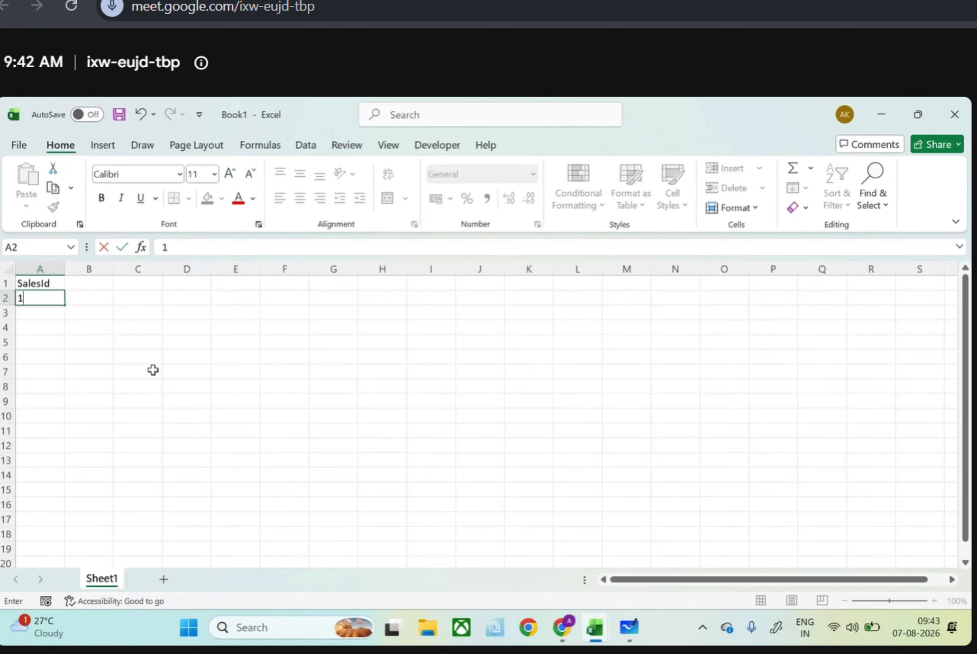
key(Return)
text(2)
key(Return)
text(4)
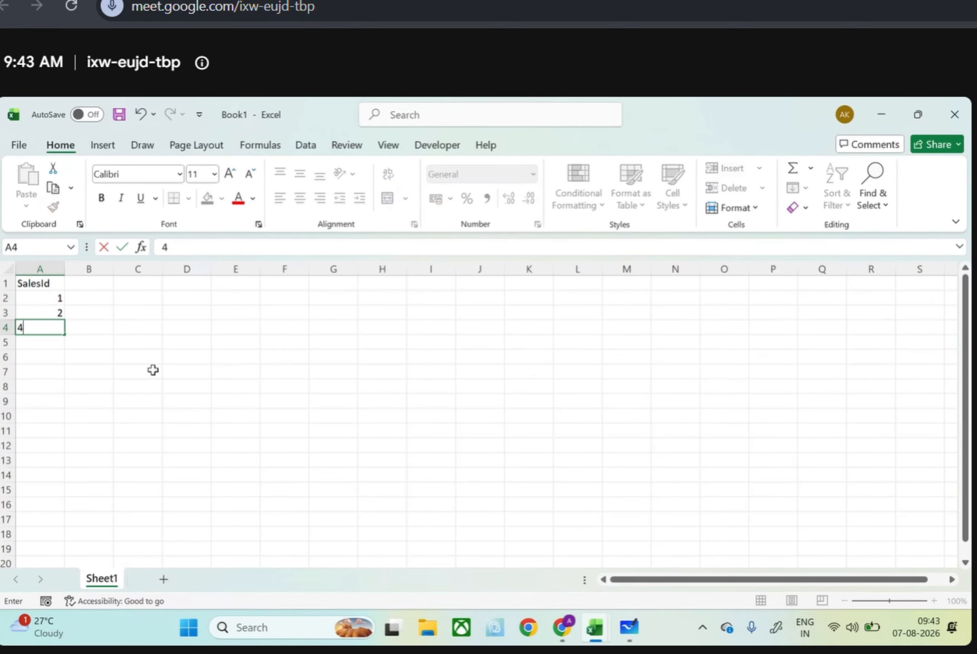
key(Return)
text(3)
key(Return)
text(2)
key(Return)
text(1)
key(Return)
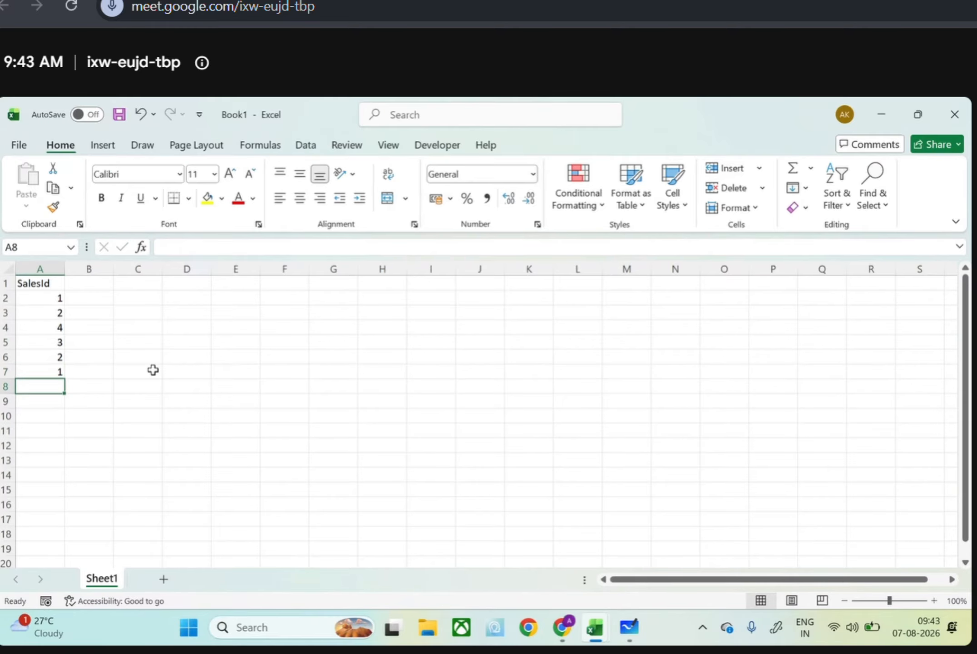
text(3)
key(Return)
text(2)
key(Return)
text(1)
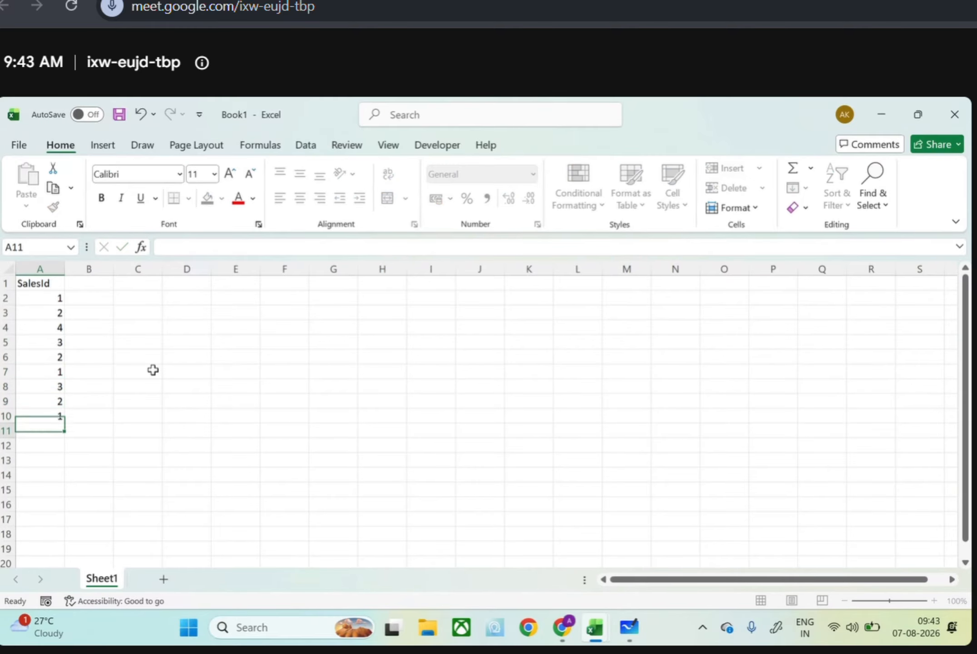
key(Return)
text(4)
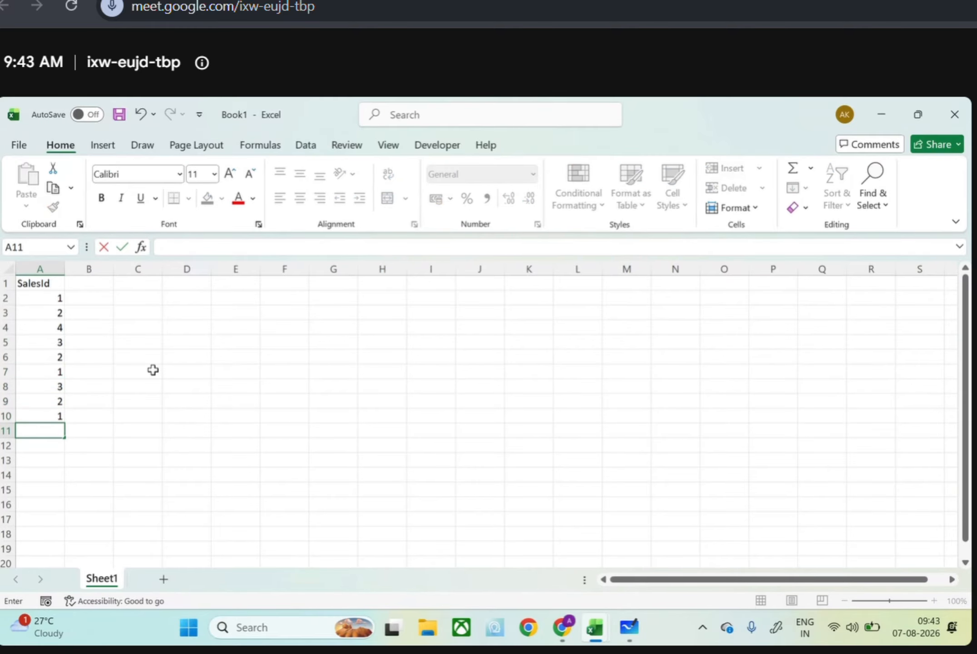
key(Return)
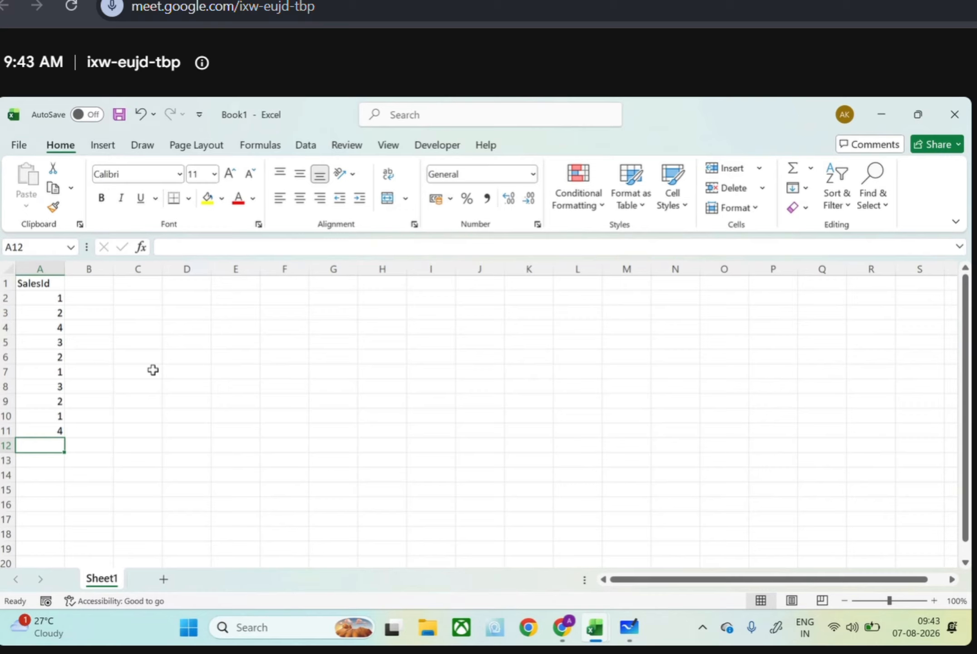
Enter the column header "SalesPersonNAme" in B1
click(79, 283)
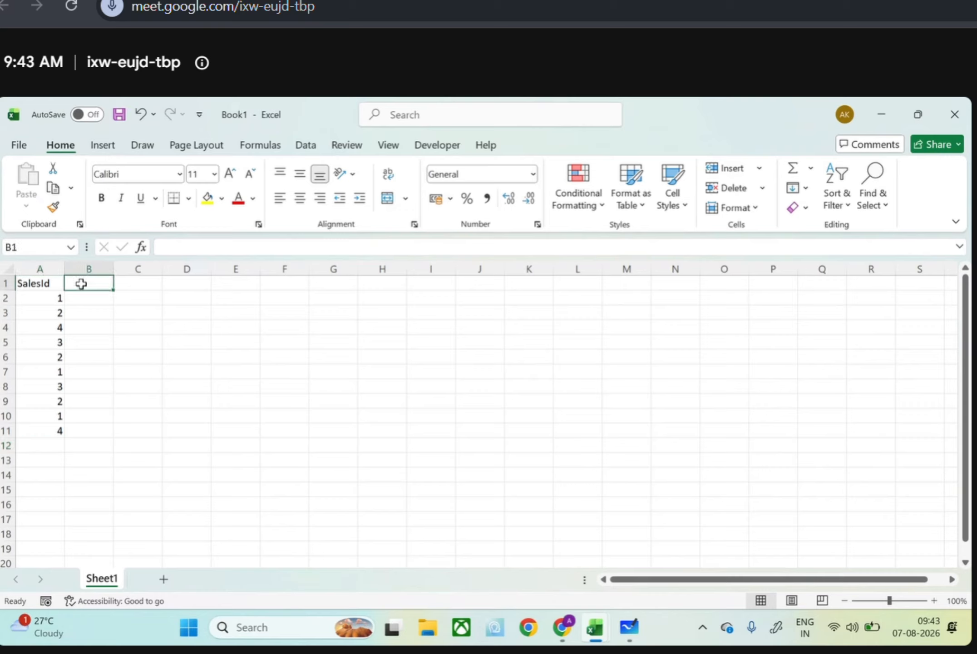
text(SalesPerso)
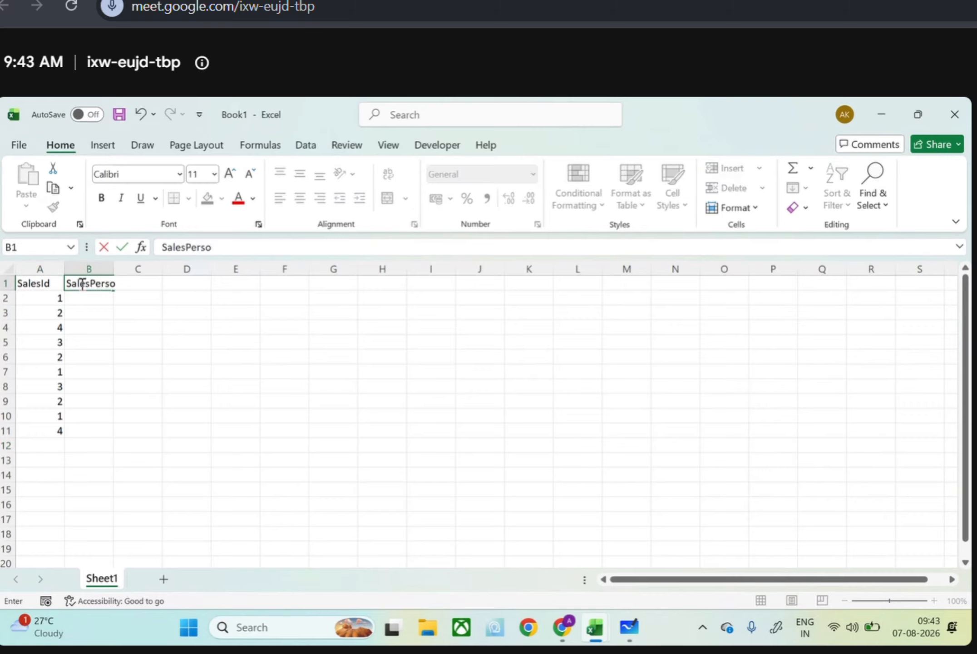
text(nNAme)
key(Return)
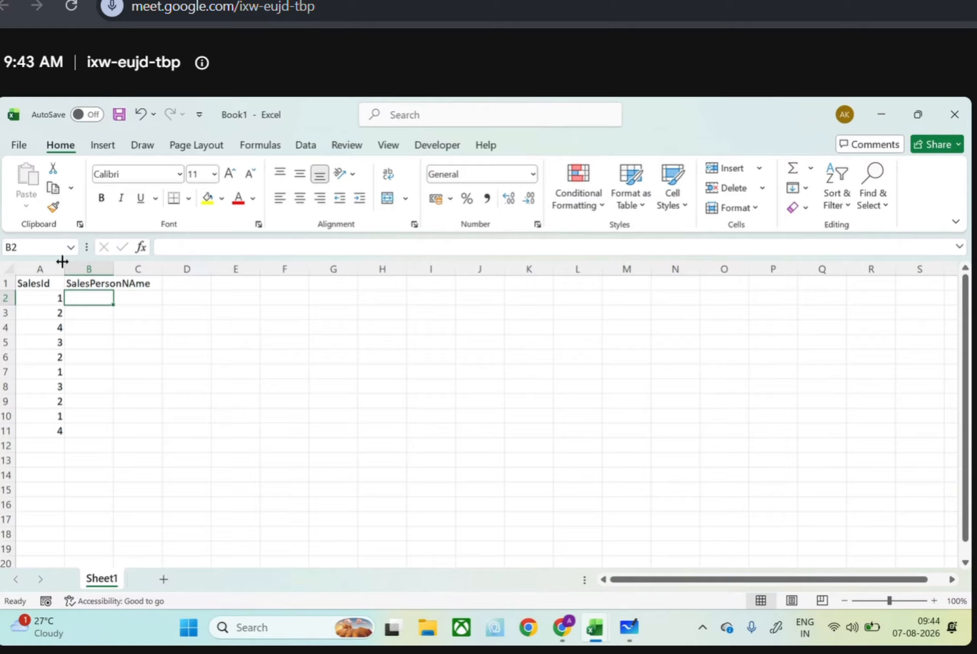
Fill B2:B5 with A, B, D, C, and enter A in B7, B in B9 and D in B11, leaving B6, B8 and B10 blank
text(A)
key(Return)
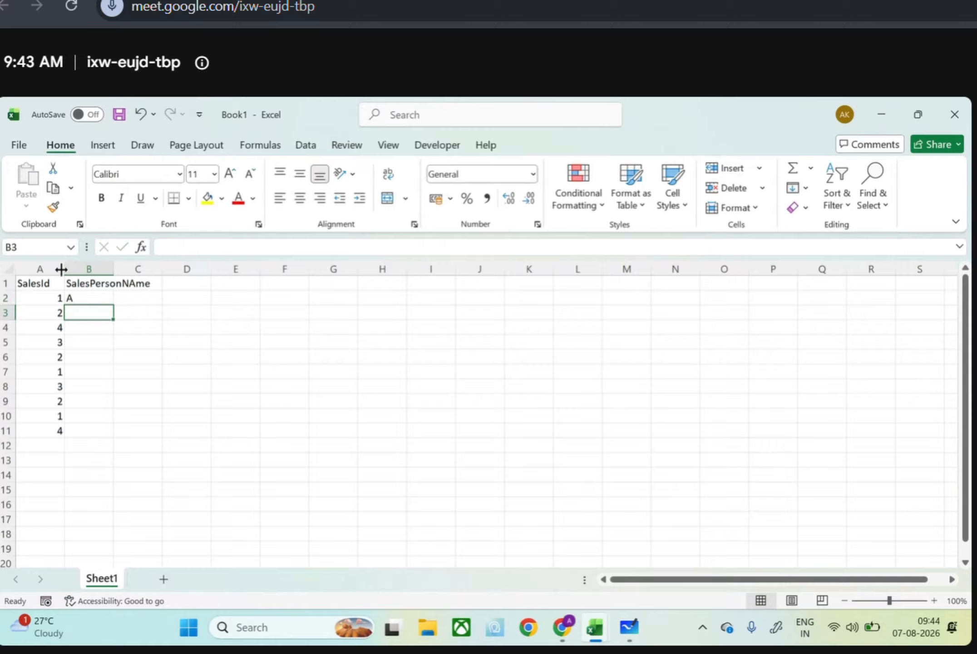
text(B)
key(Return)
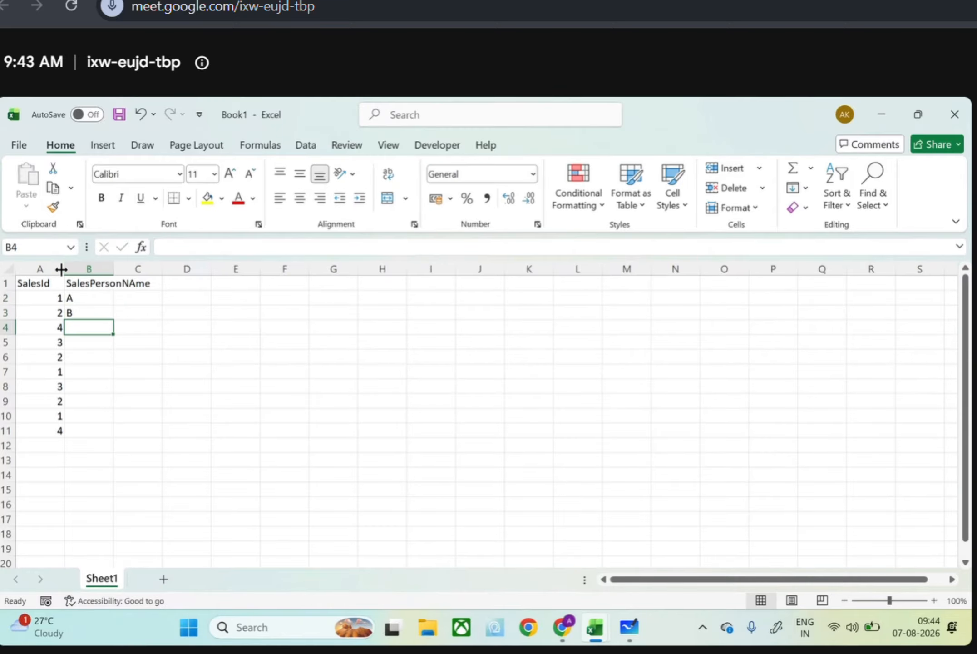
text(D)
key(Return)
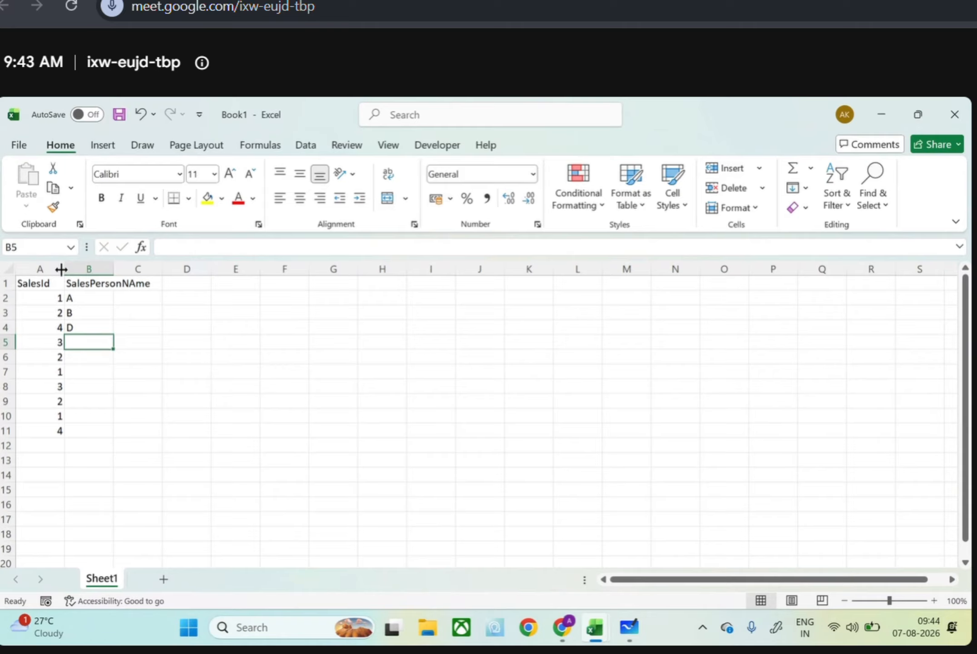
text(C)
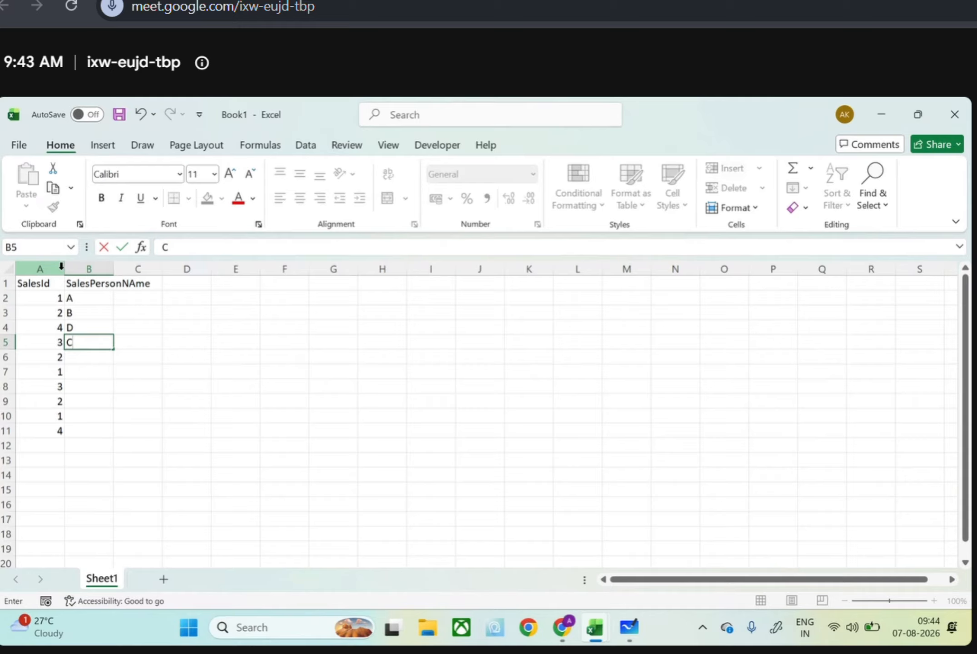
key(Return)
key(Return)
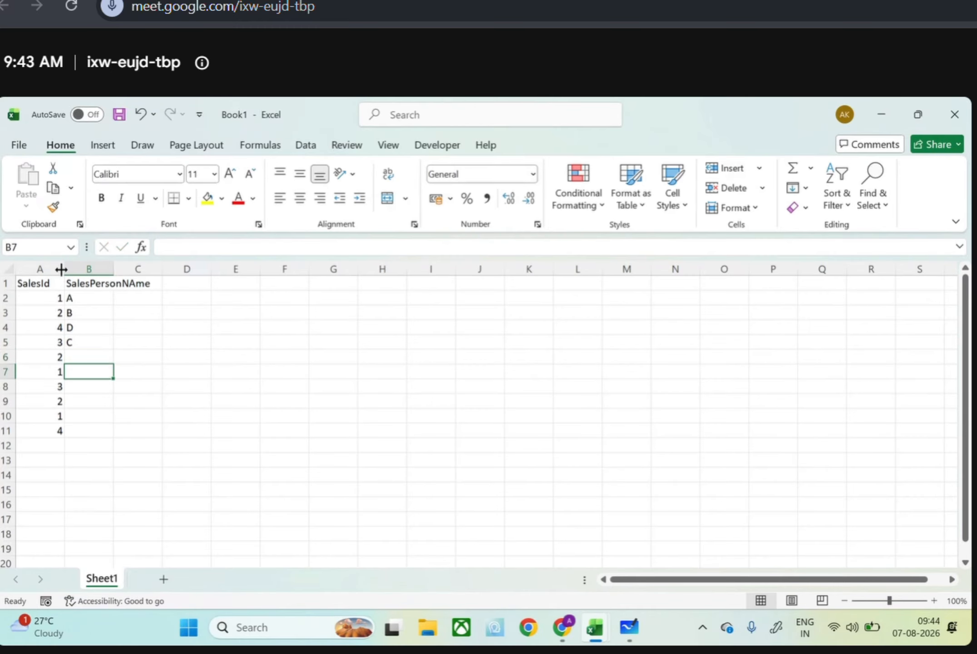
text(A)
key(Return)
key(Return)
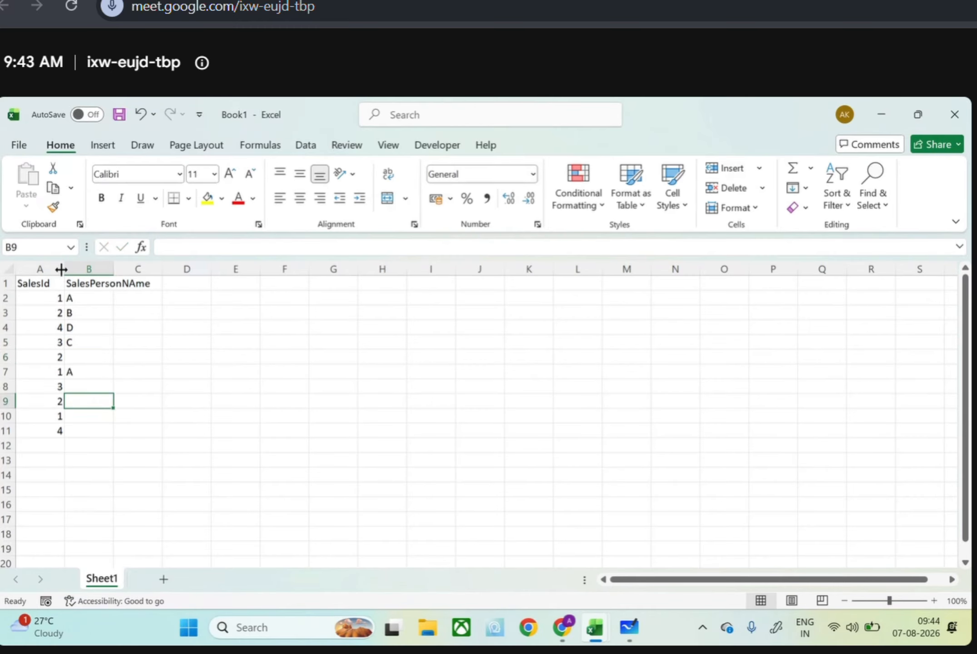
text(B)
key(Return)
key(Return)
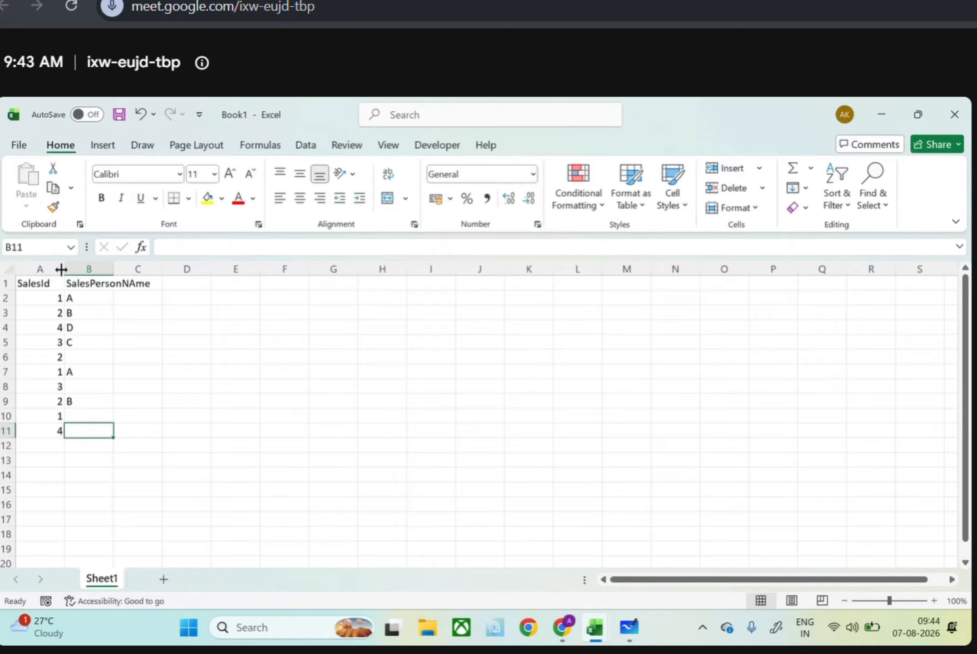
text(D)
key(Return)
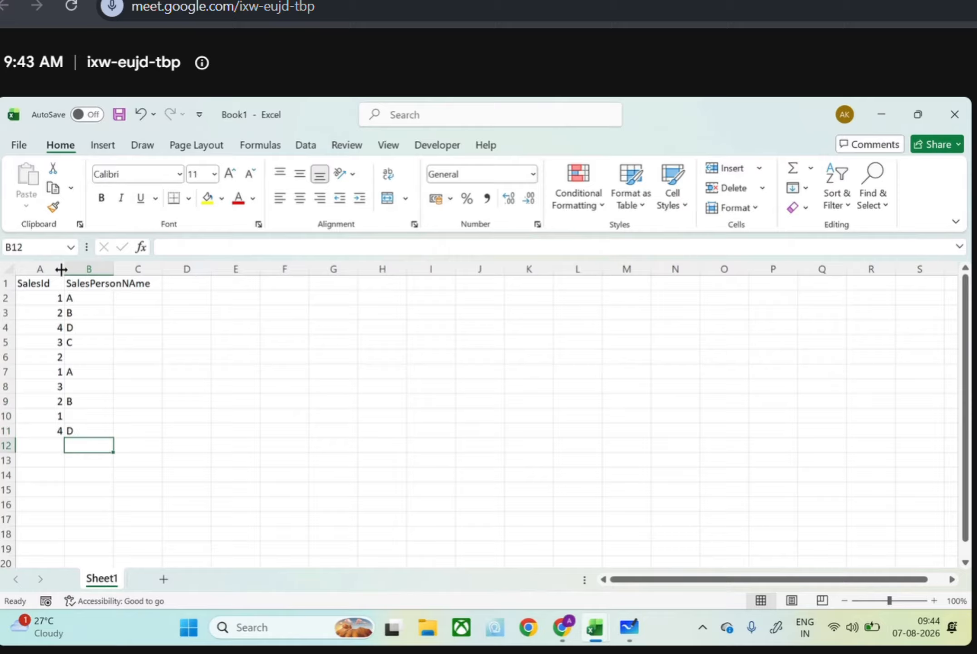
Enter the header in C1, correct its capitalization to "Region", and enter N in C2
click(143, 285)
text(RE)
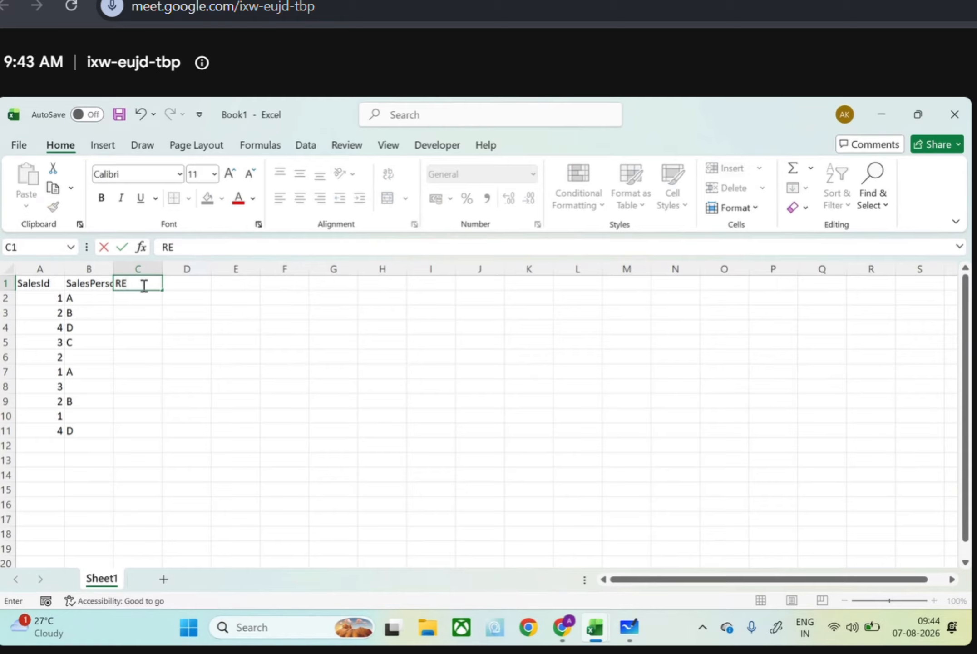
text(GION)
key(Return)
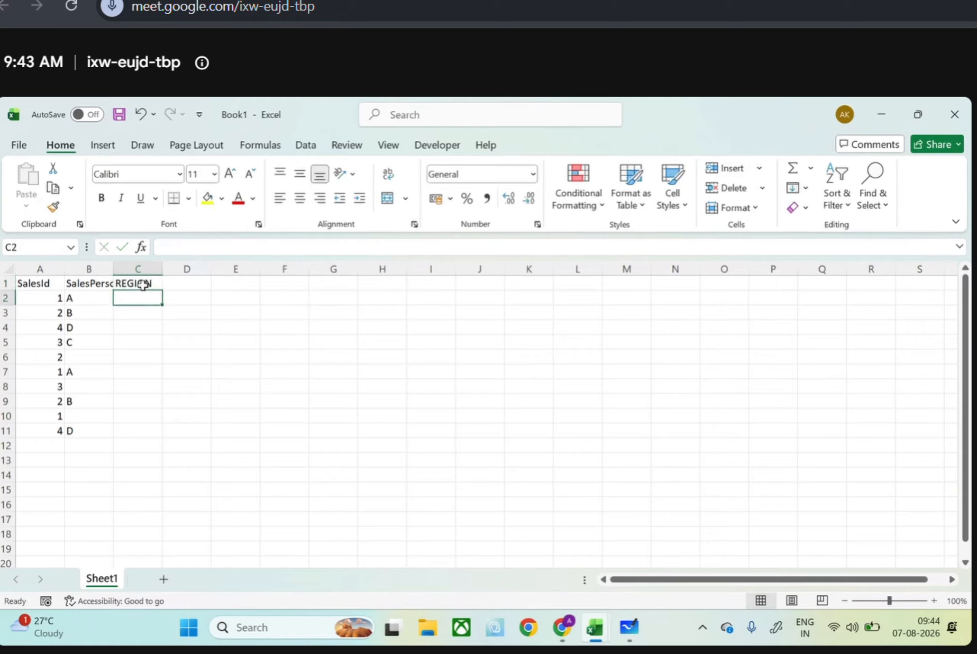
click(143, 286)
double_click(143, 285)
drag(224, 247, 145, 248)
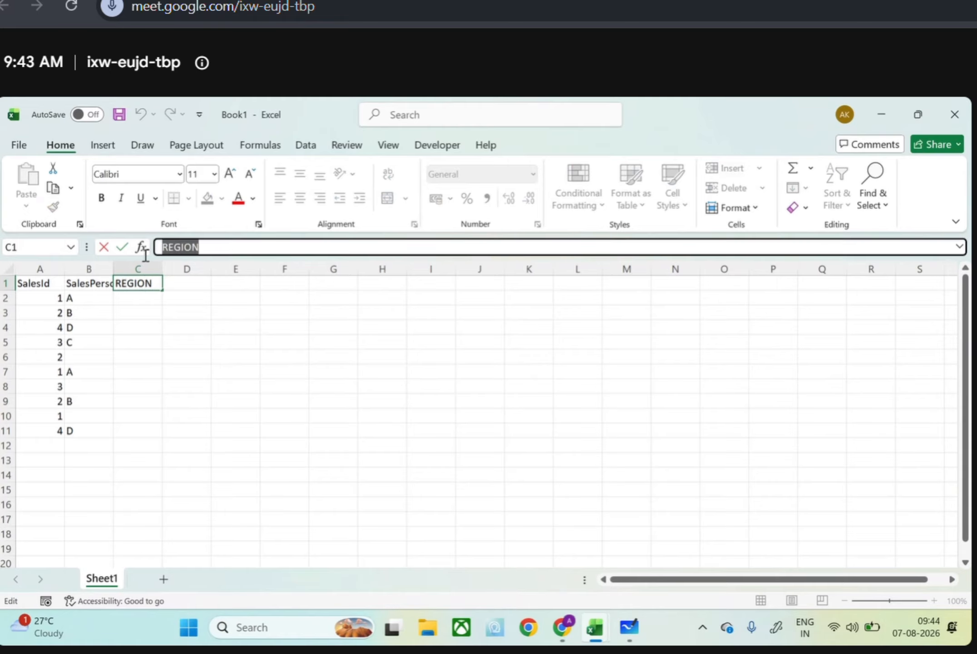
key(BackSpace)
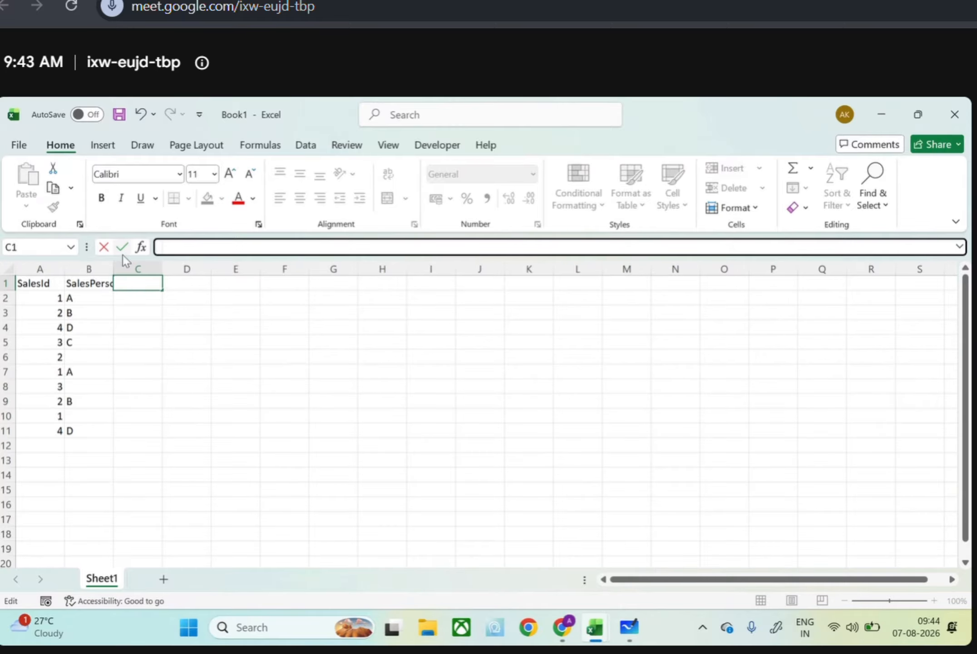
text(Region)
key(Return)
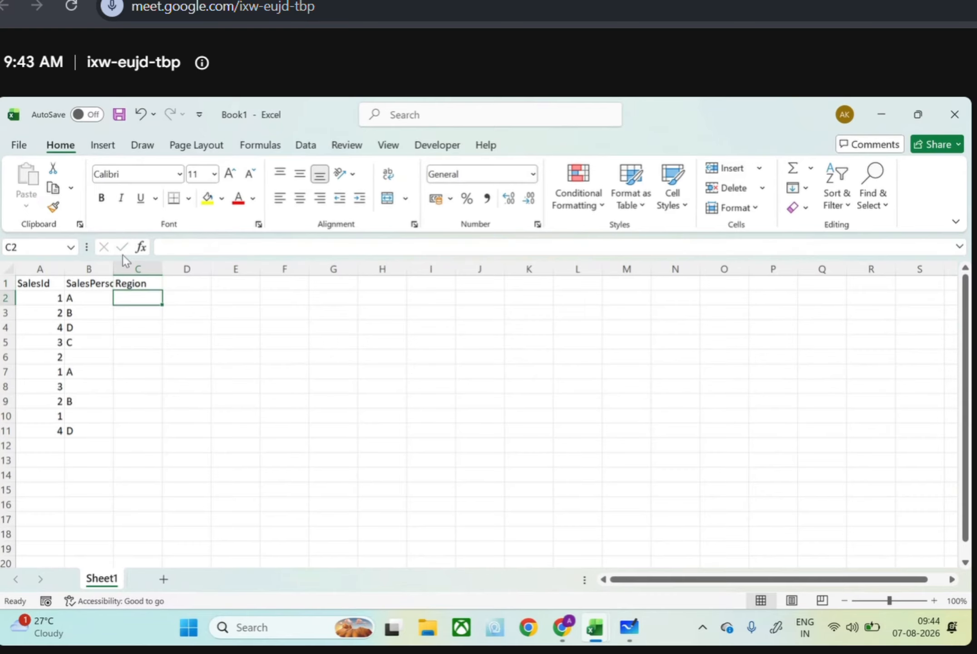
text(N)
key(Return)
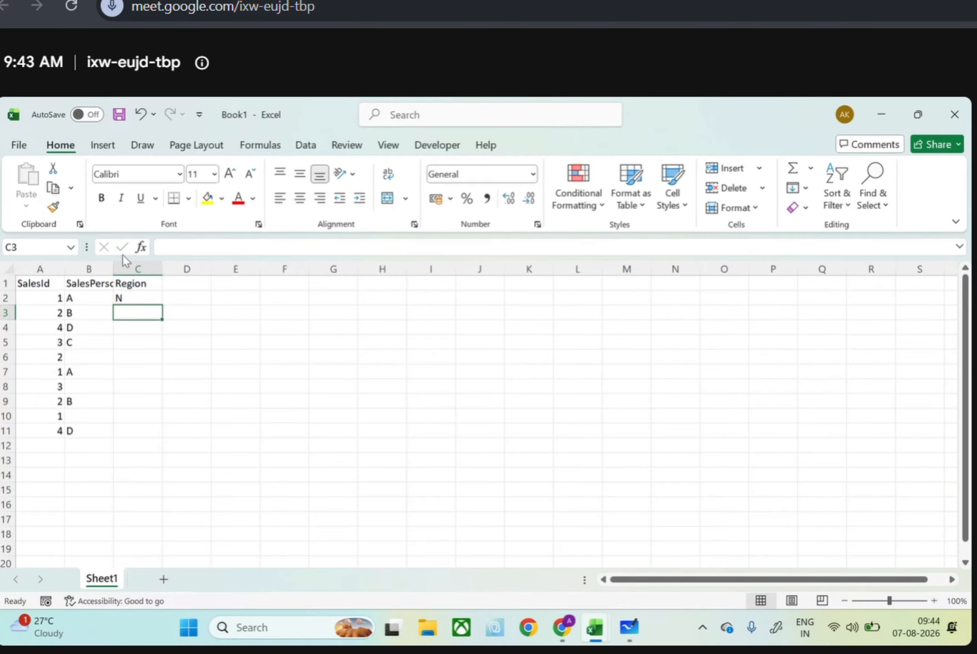
text(North)
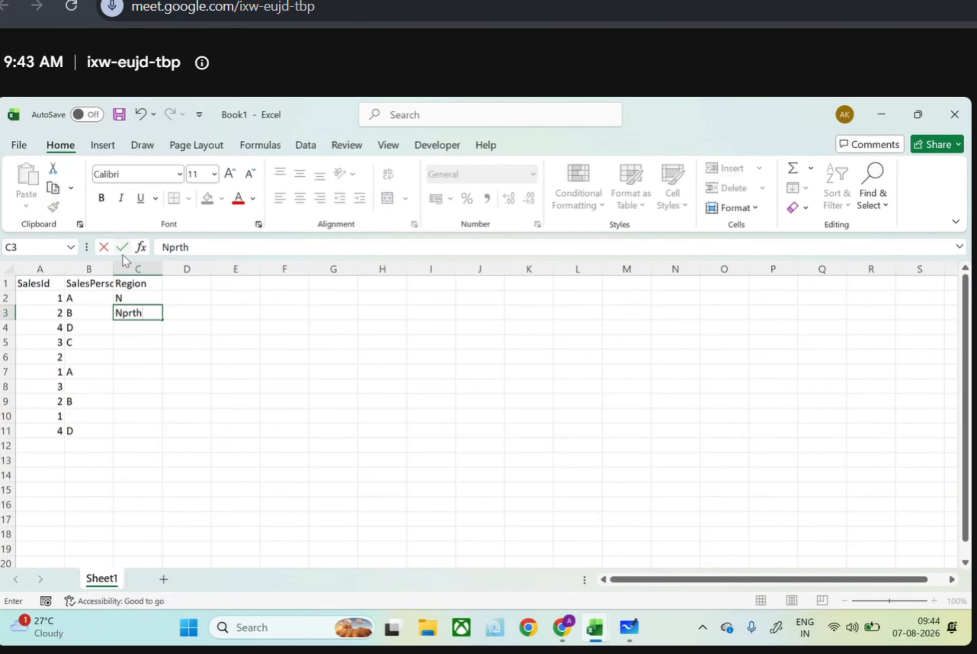
key(BackSpace)
key(BackSpace)
key(BackSpace)
key(BackSpace)
text(p)
key(BackSpace)
key(BackSpace)
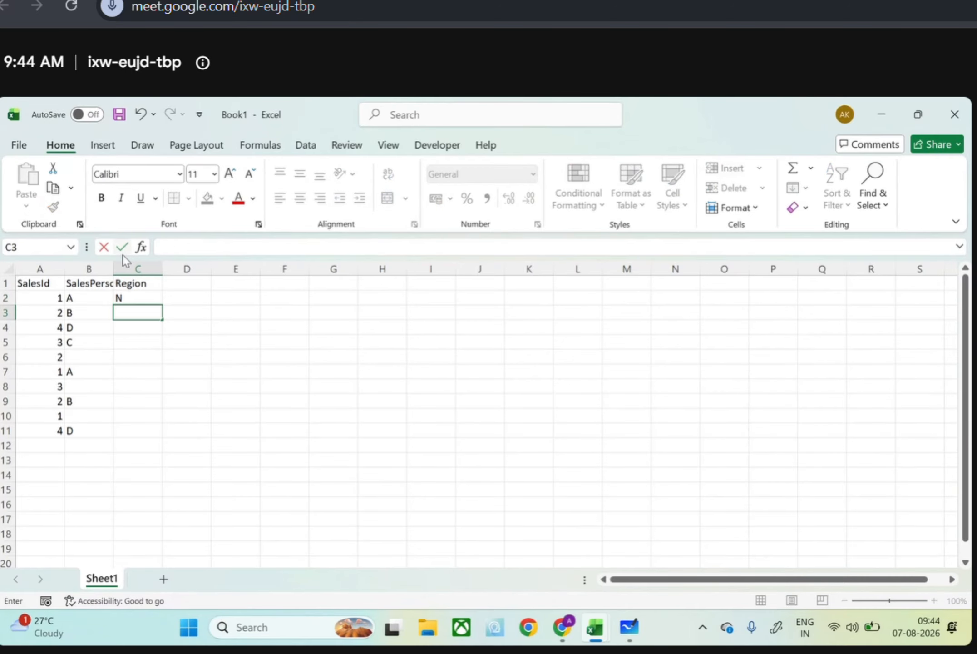
Enter the regions East in C3, West in C4 and South in C5
text(East)
key(Return)
key(Down)
text(South)
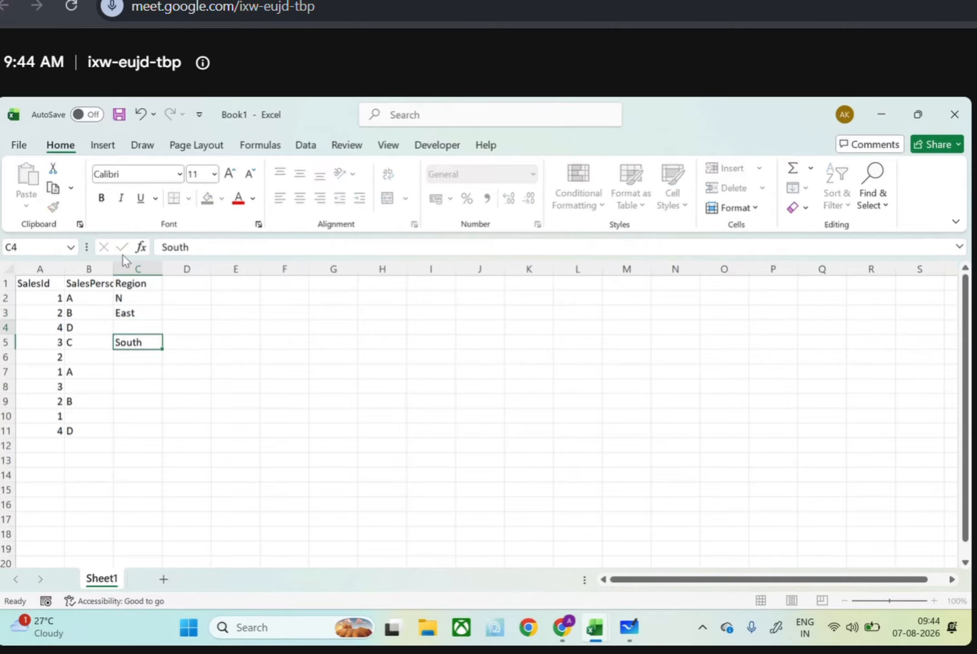
key(Up)
text(West)
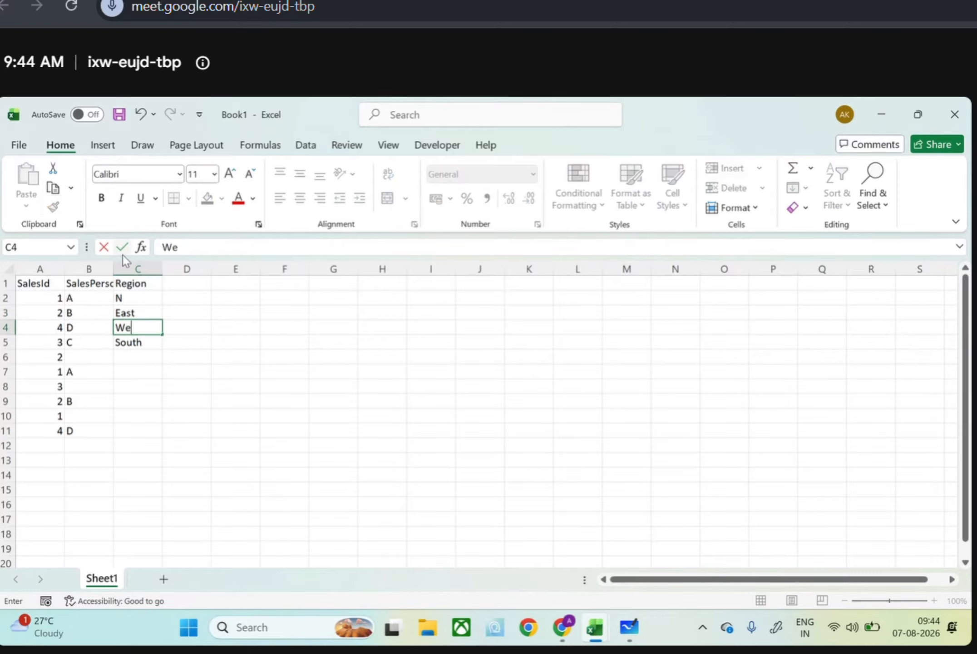
key(Return)
key(Return)
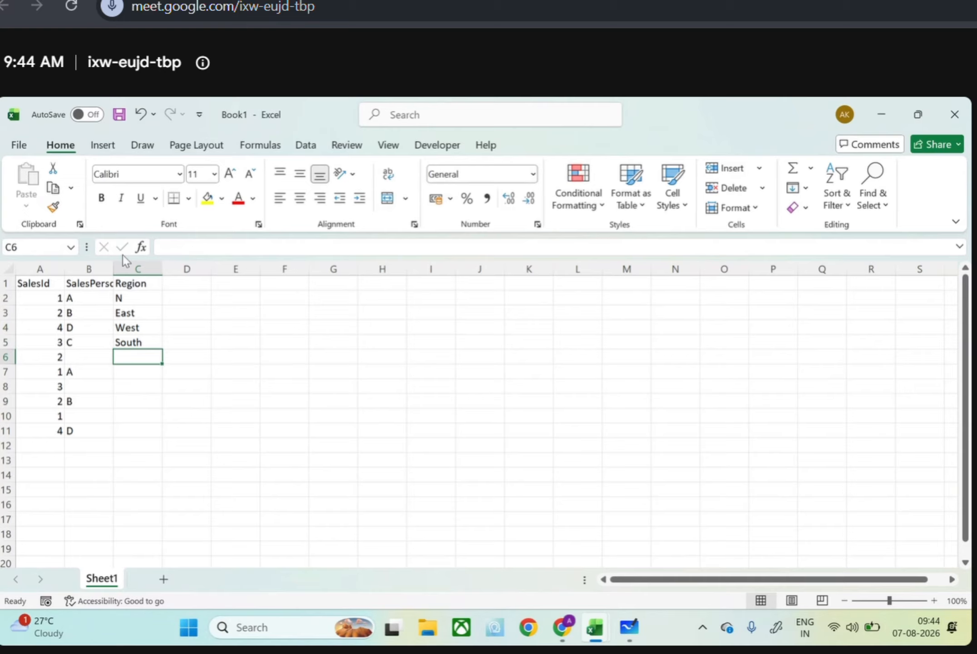
Enter East in C6, South in C8 and North in C10, leaving C7 and C9 blank
text(East)
key(Return)
key(Return)
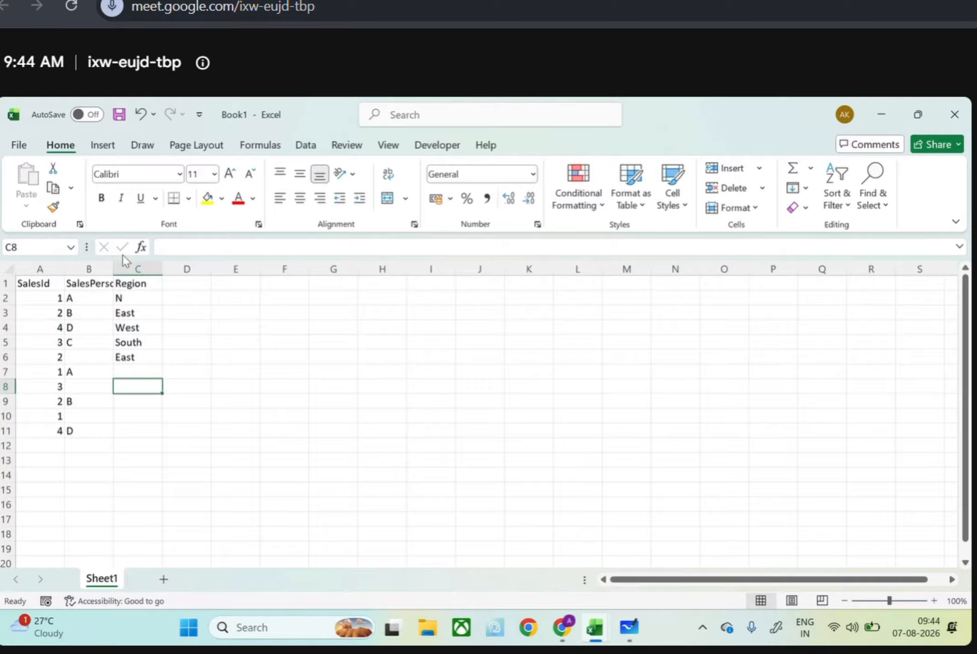
text(South)
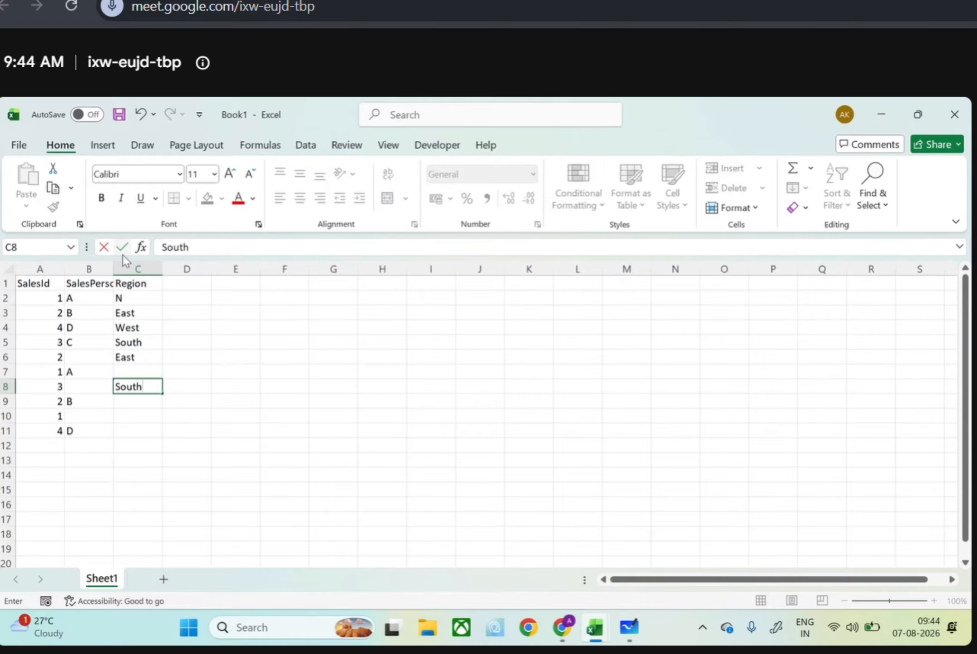
key(Return)
key(Return)
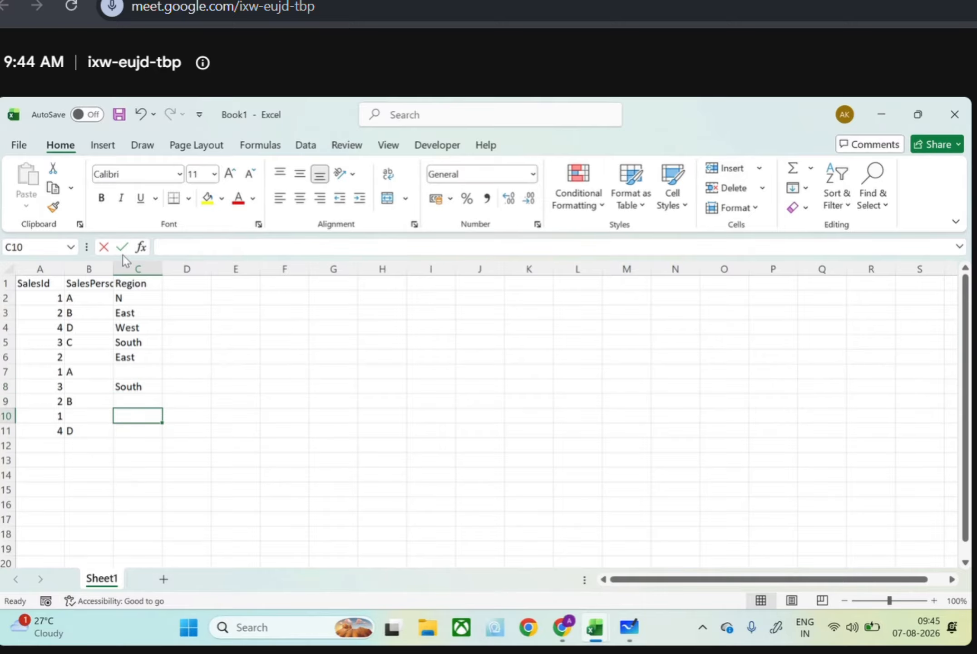
text(North)
key(Return)
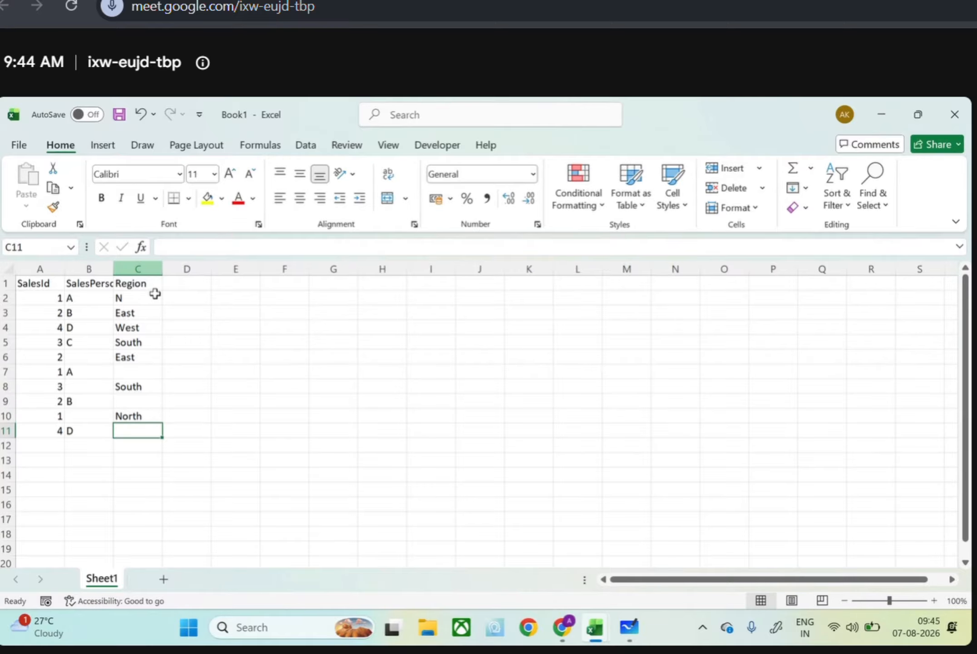
Switch to the Google Meet window and admit the guest waiting to join the meeting
mouse_move(567, 620)
click(526, 553)
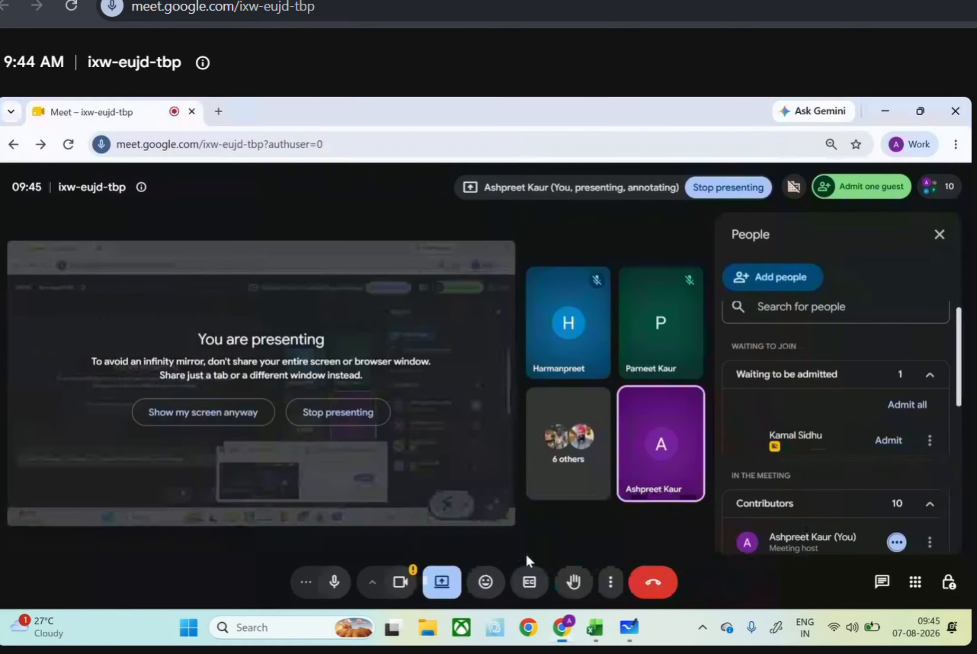
click(889, 441)
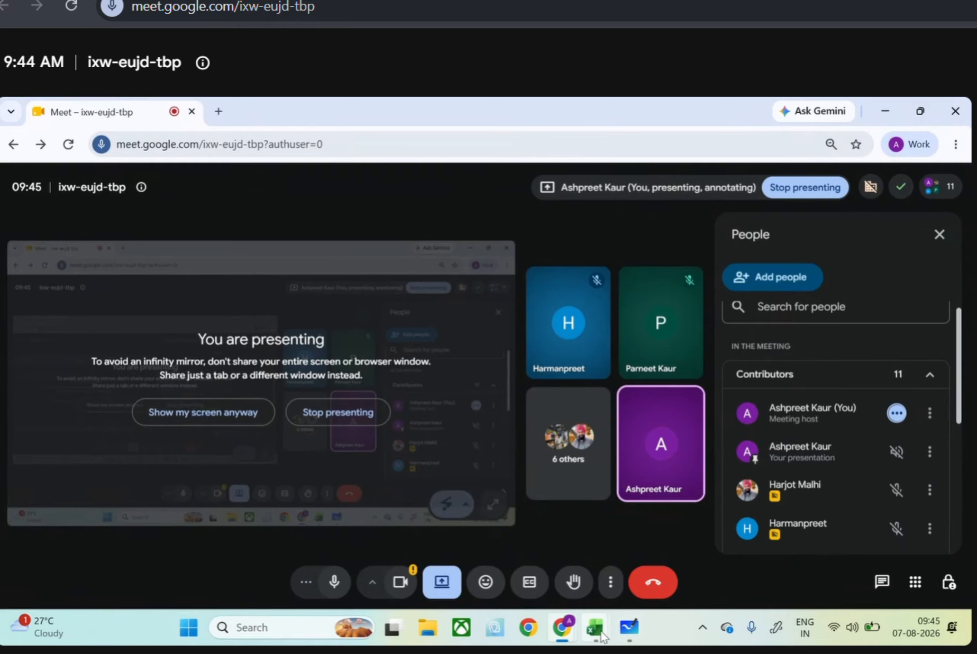
Return to the Excel workbook and format A1:C11 as a light blue table with headers and no filter buttons
mouse_move(595, 627)
click(556, 565)
click(677, 543)
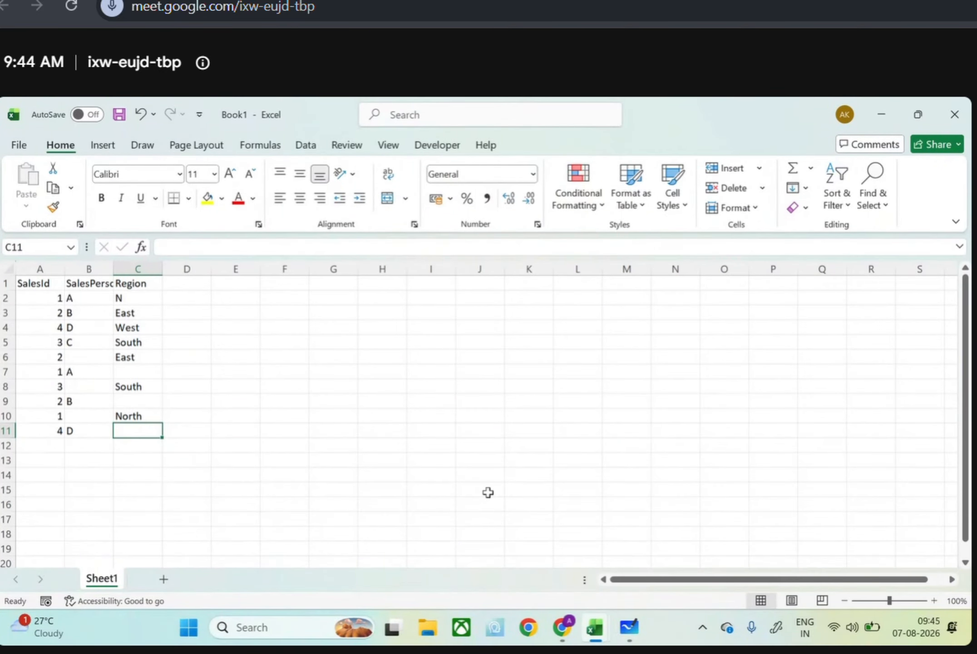
drag(50, 286, 138, 429)
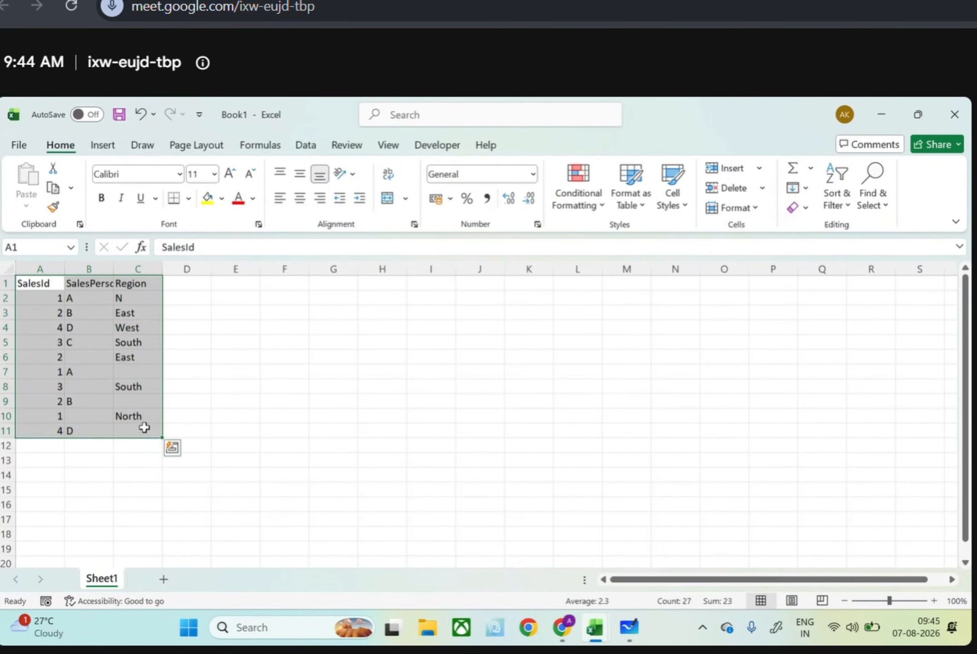
click(626, 190)
click(674, 299)
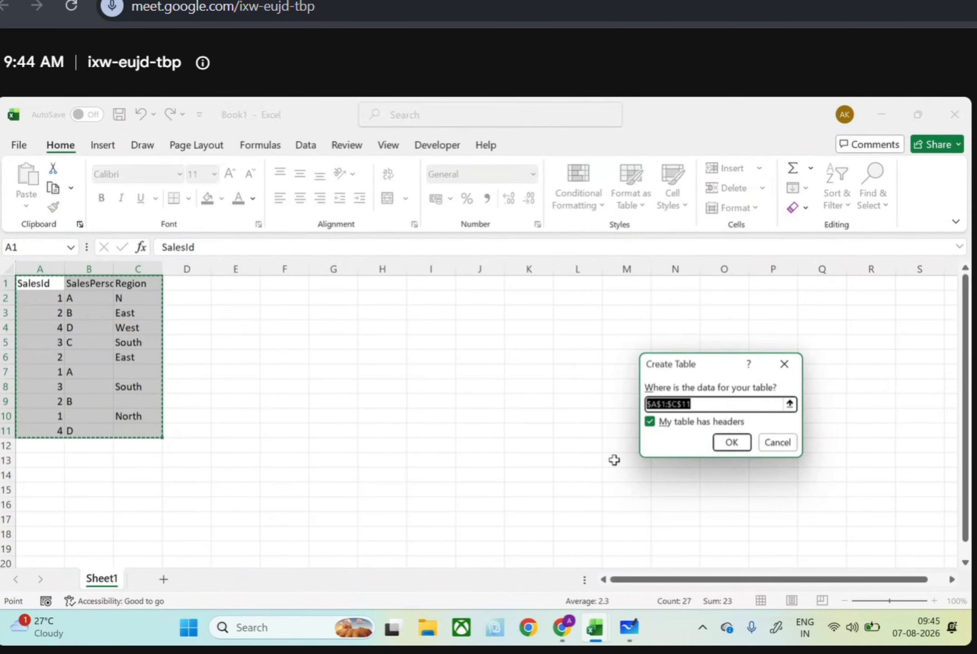
click(727, 442)
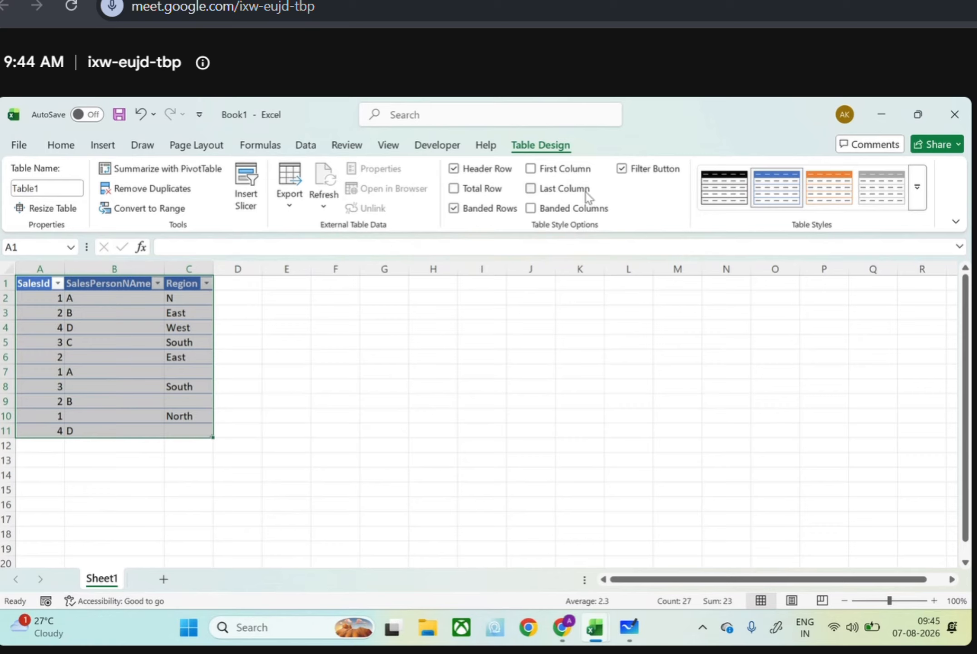
click(623, 172)
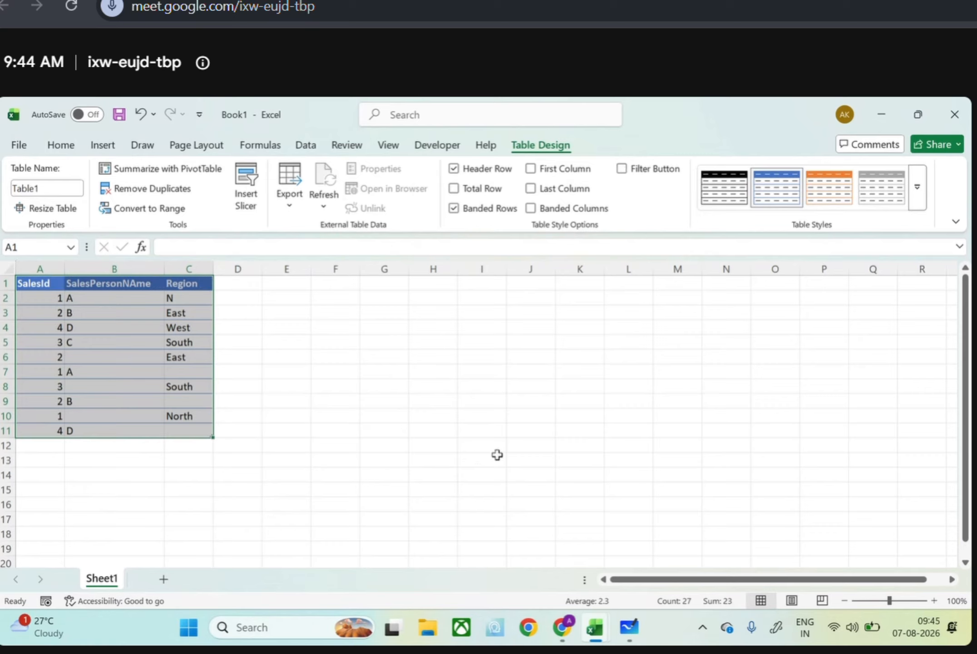
Enter the title "SalesPerson Reference Table" in L1
click(637, 285)
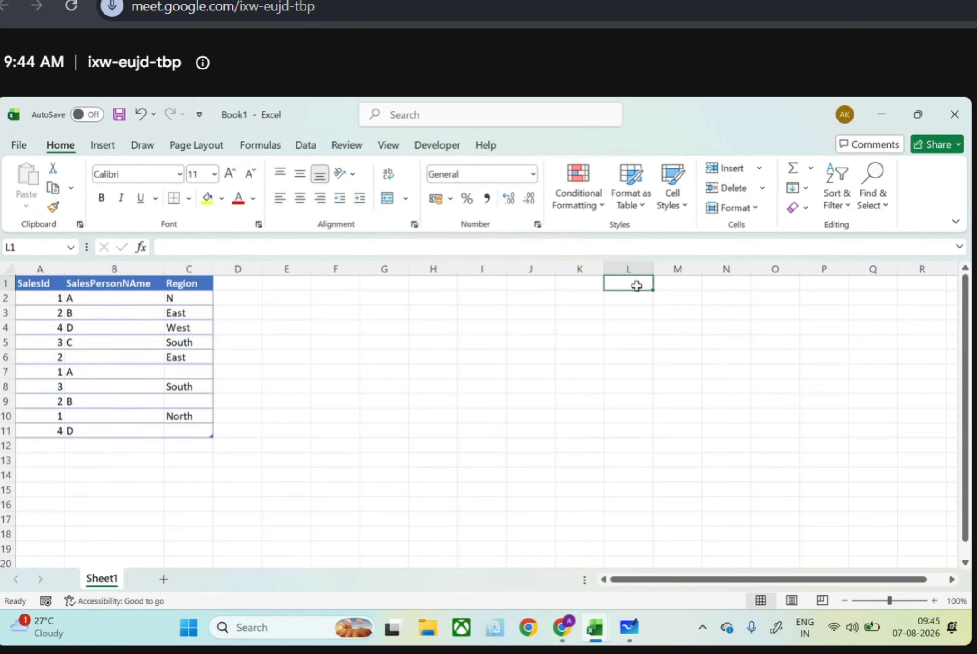
text(SalesPers)
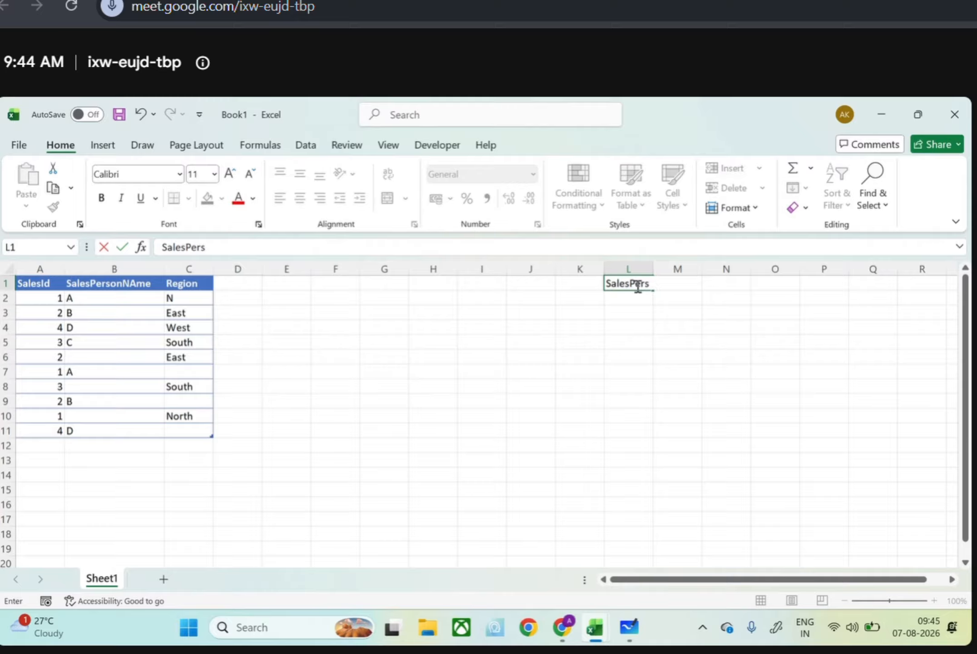
text(on Reference)
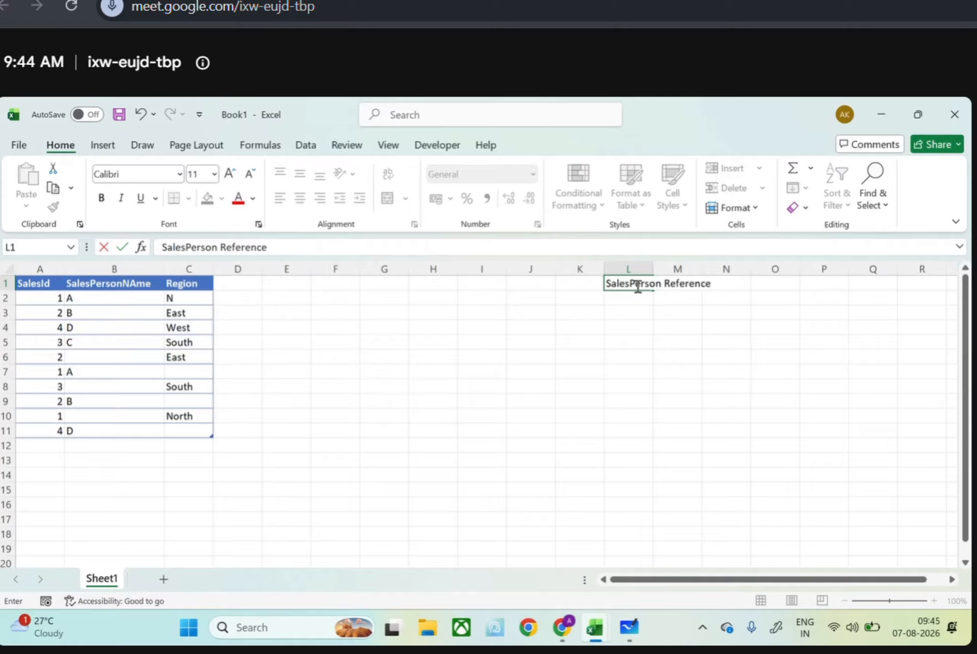
text( Table)
key(Return)
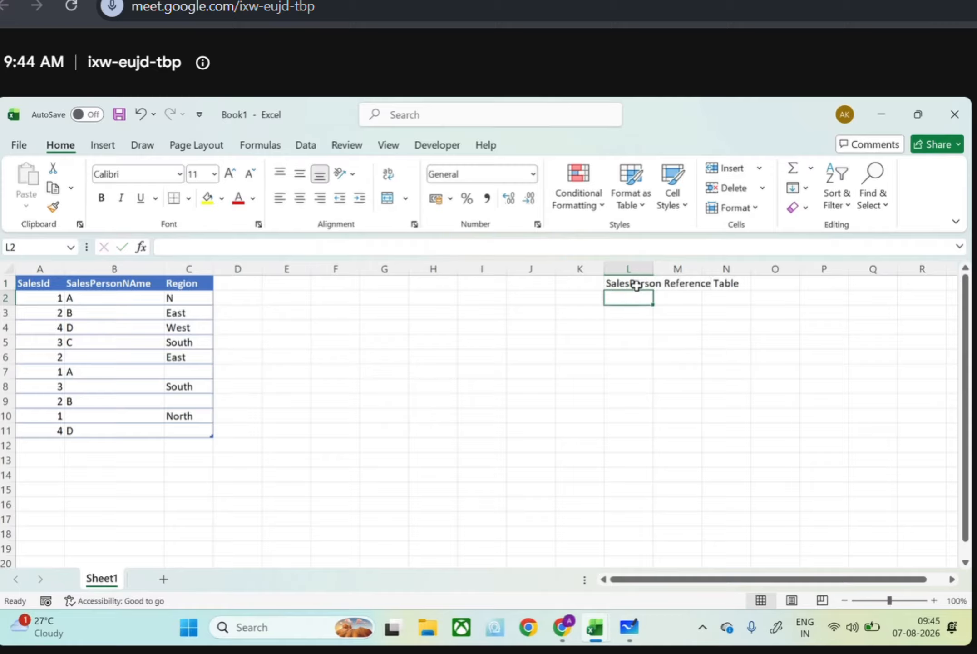
Enter the reference table headers SalesId in L2, SalesName in M2 and Region in N2
text(SalesId)
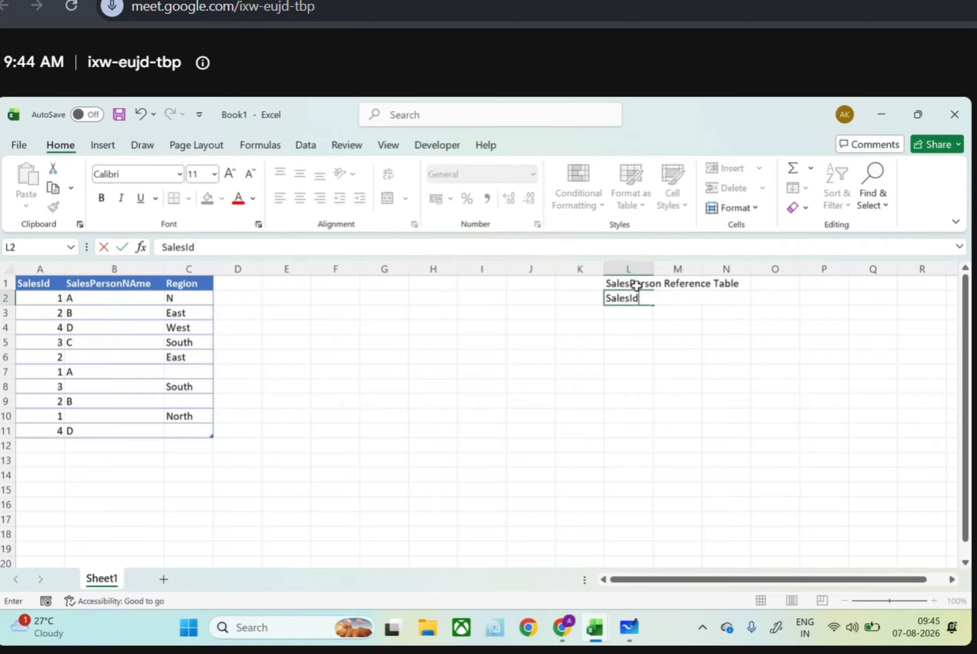
key(Tab)
text(SalesName)
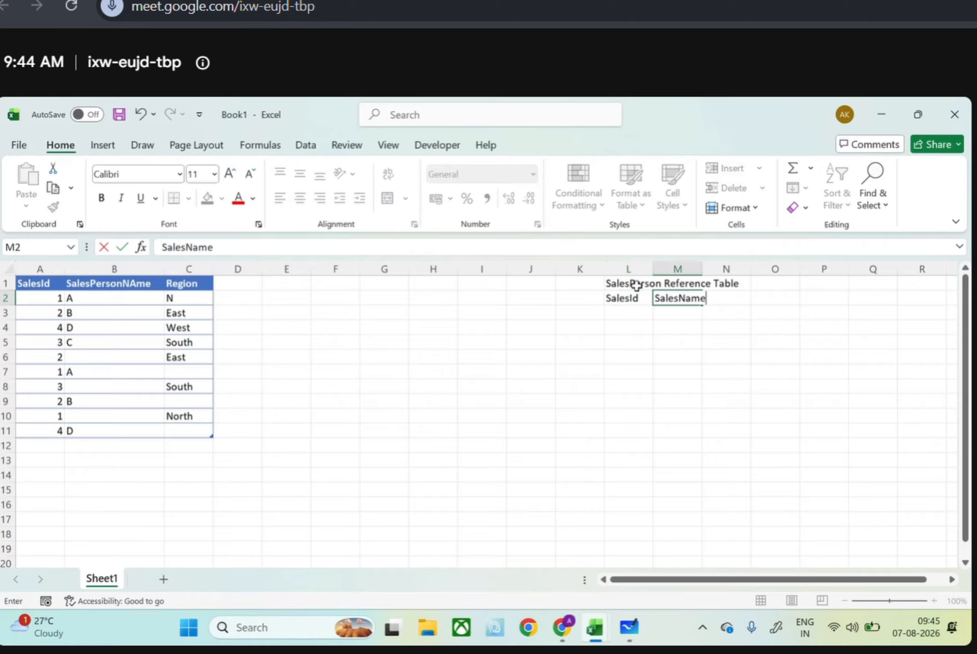
key(Tab)
text(REgion)
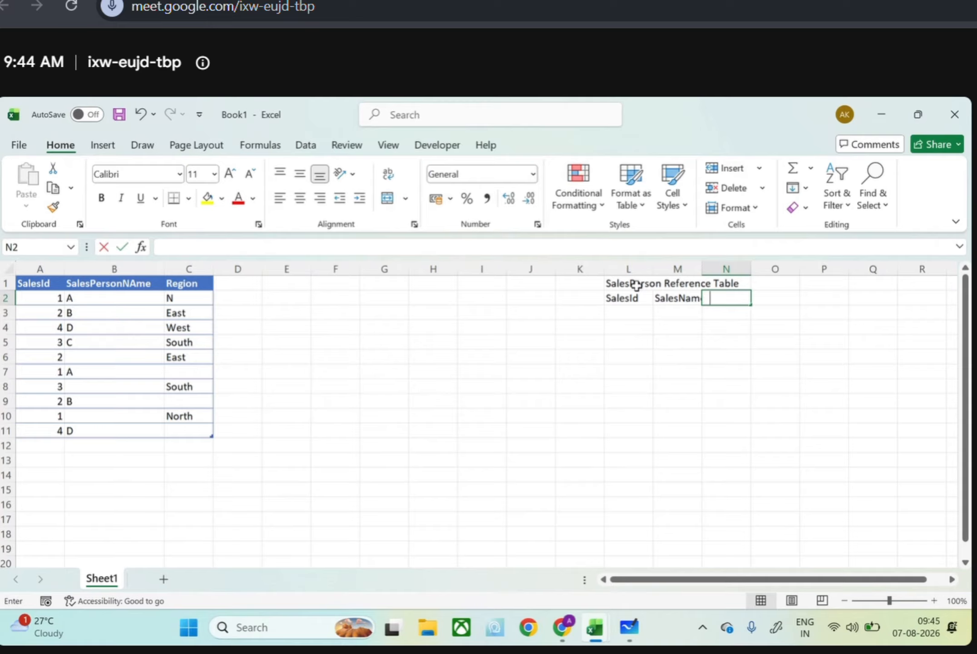
key(Return)
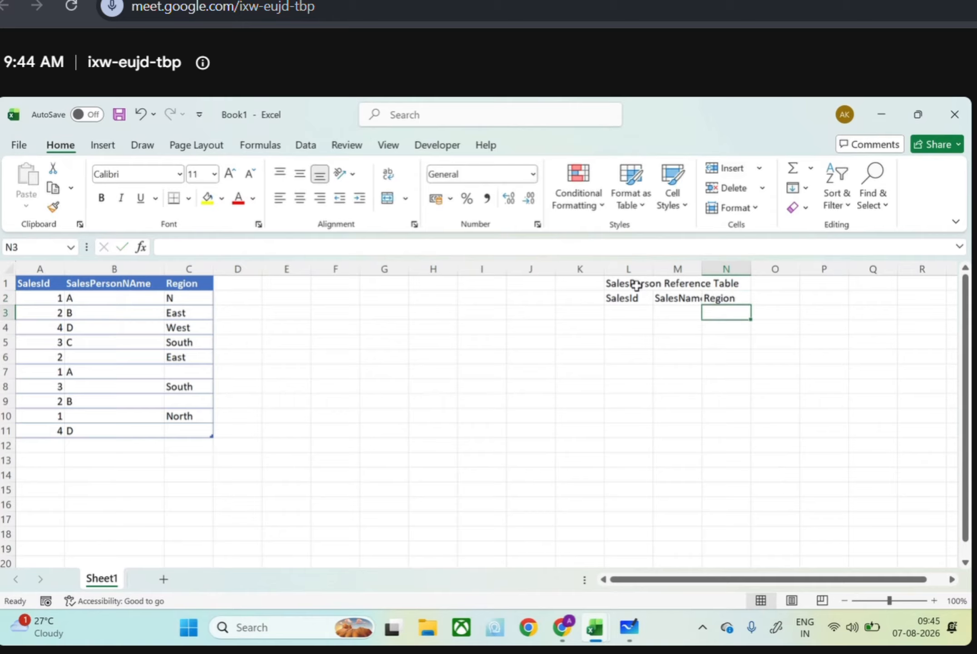
Fill the reference table's SalesId column with 1, 2, 3 and 4 in L3:L6
click(637, 317)
text(1)
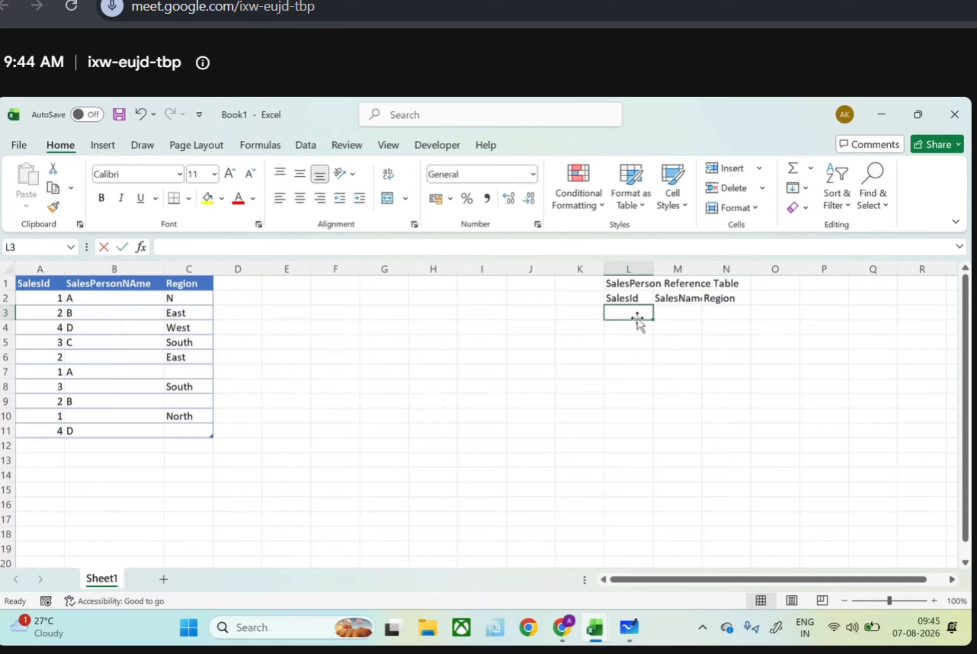
key(Return)
text(2)
key(Return)
text(3)
key(Return)
text(4)
Fill the reference table's SalesName column with A, B, C and D in M3:M6
key(Return)
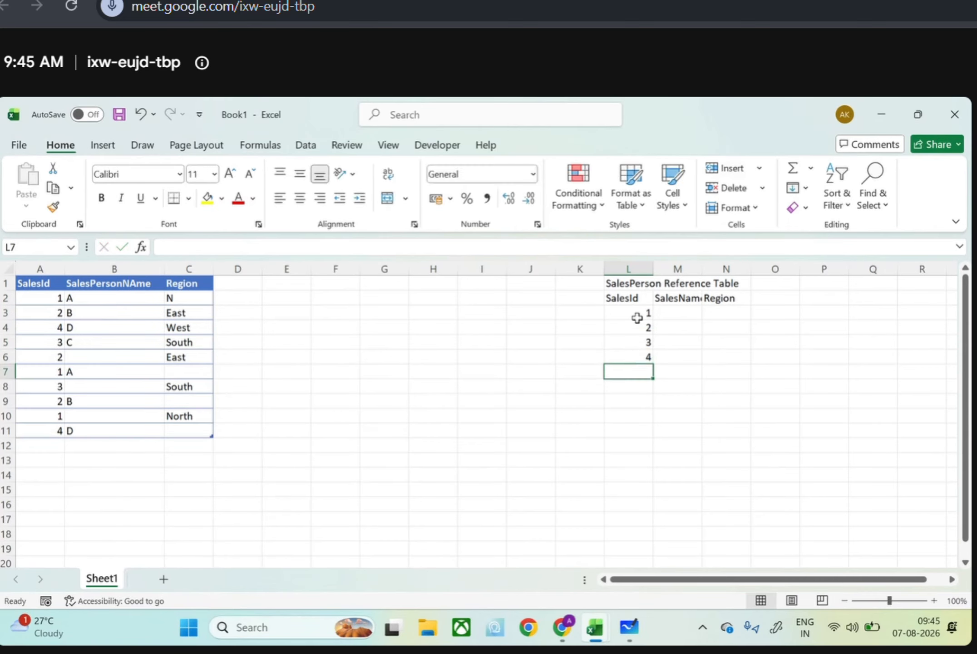
click(681, 313)
text(A)
key(Return)
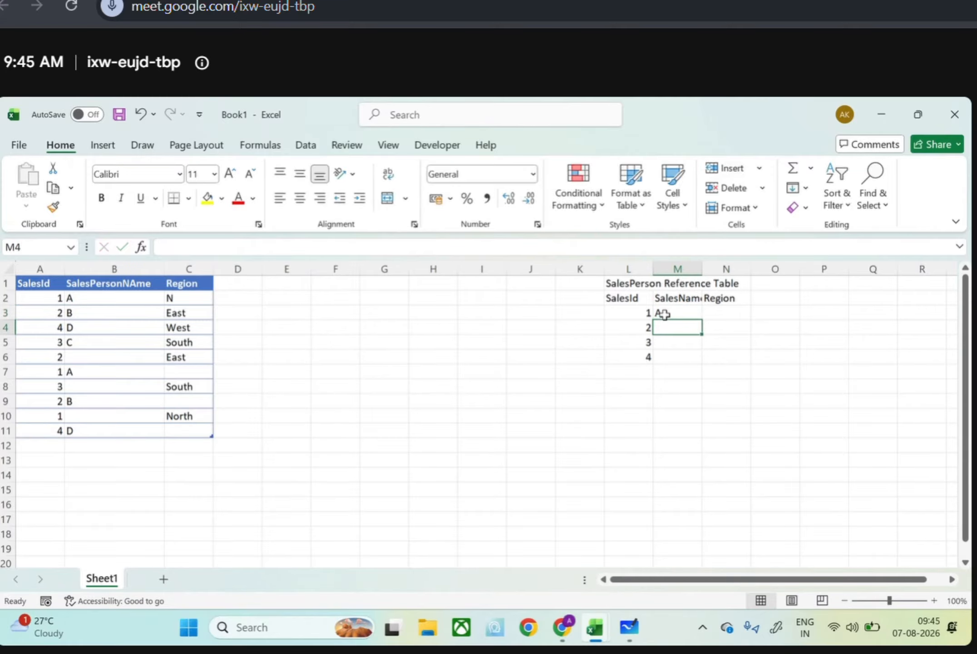
text(B)
key(Return)
text(C)
key(Return)
text(D)
key(Return)
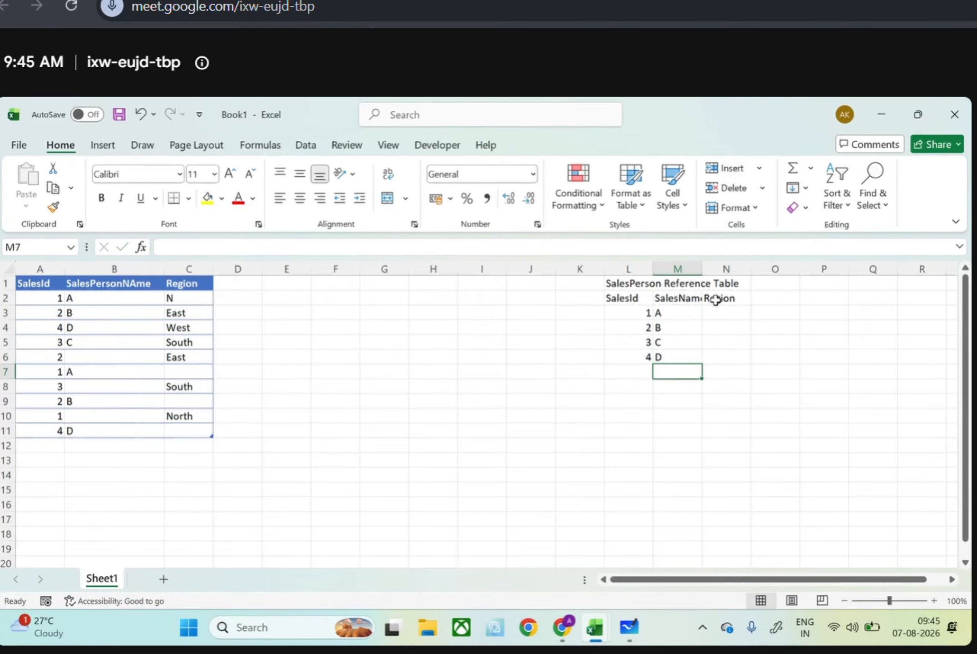
Enter the regions North in N3 and South in N4
double_click(718, 313)
text(North)
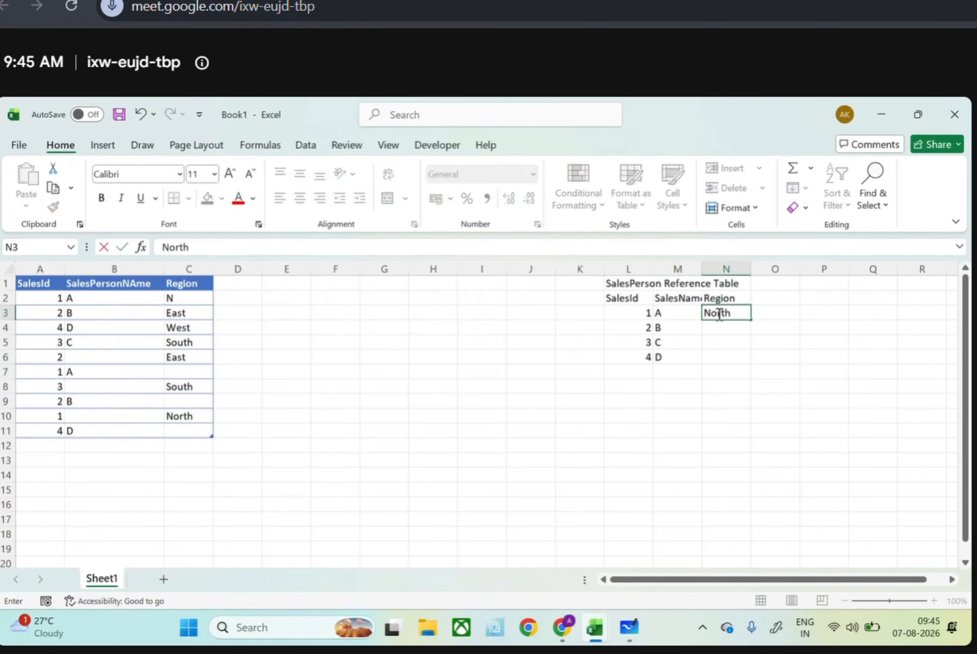
key(Return)
text(South)
key(Return)
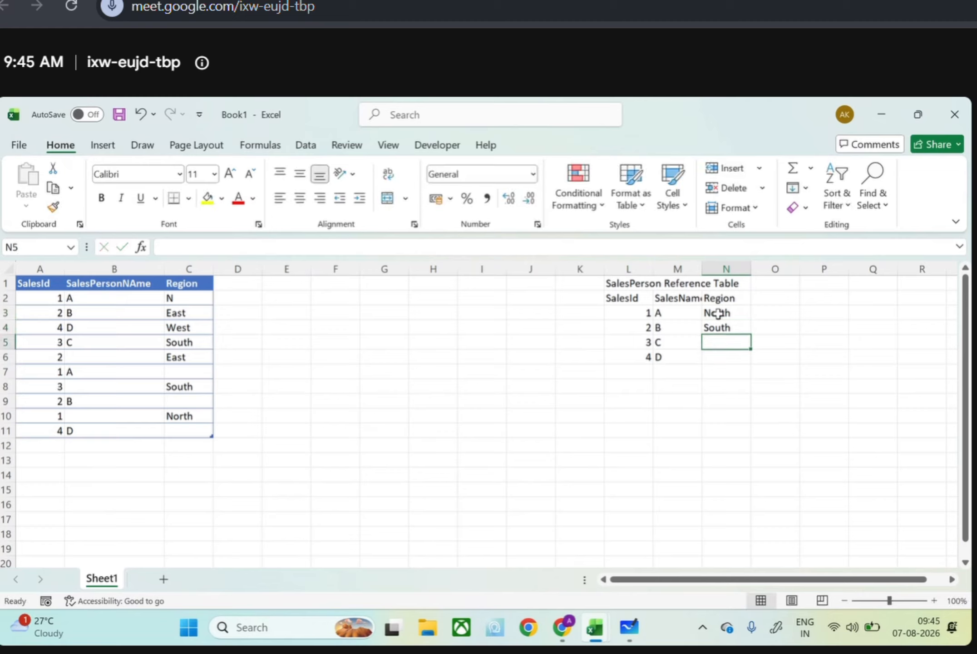
Change the region in N4 to East, and enter South in N5 and West in N6
click(721, 324)
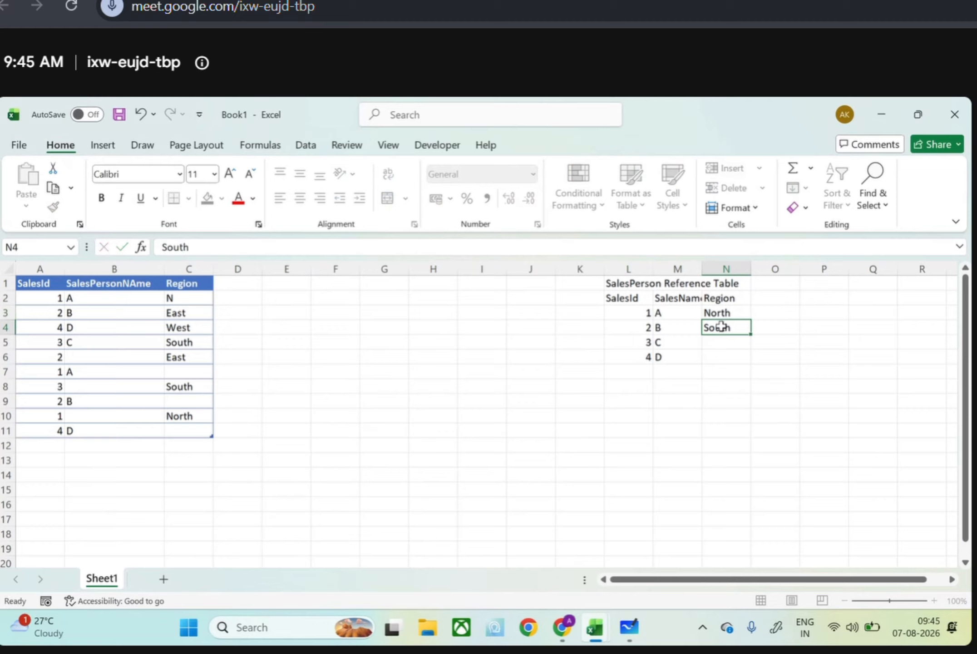
text(East)
key(Return)
text(South)
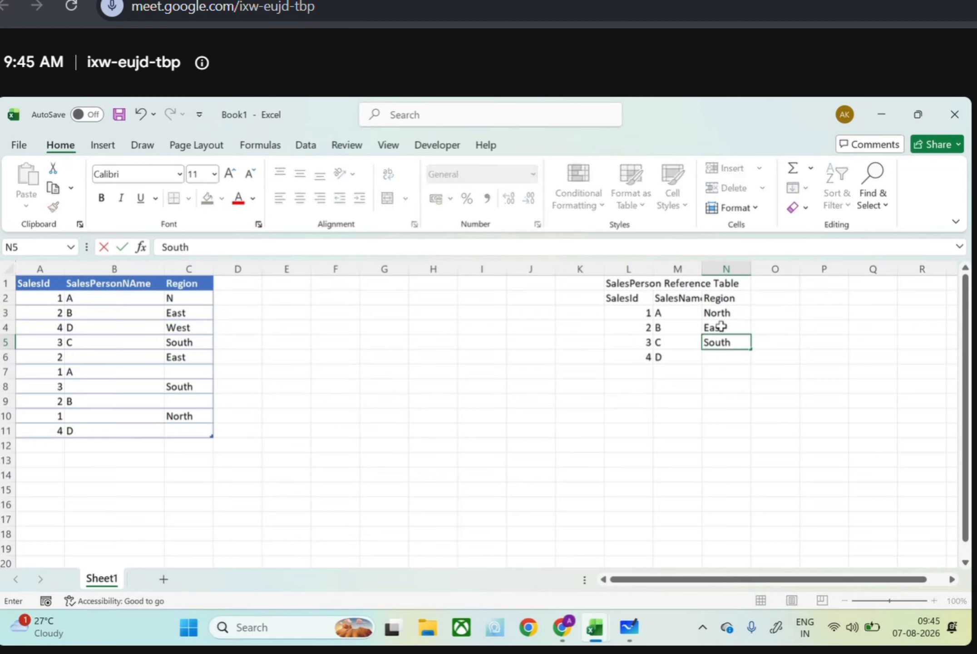
key(Return)
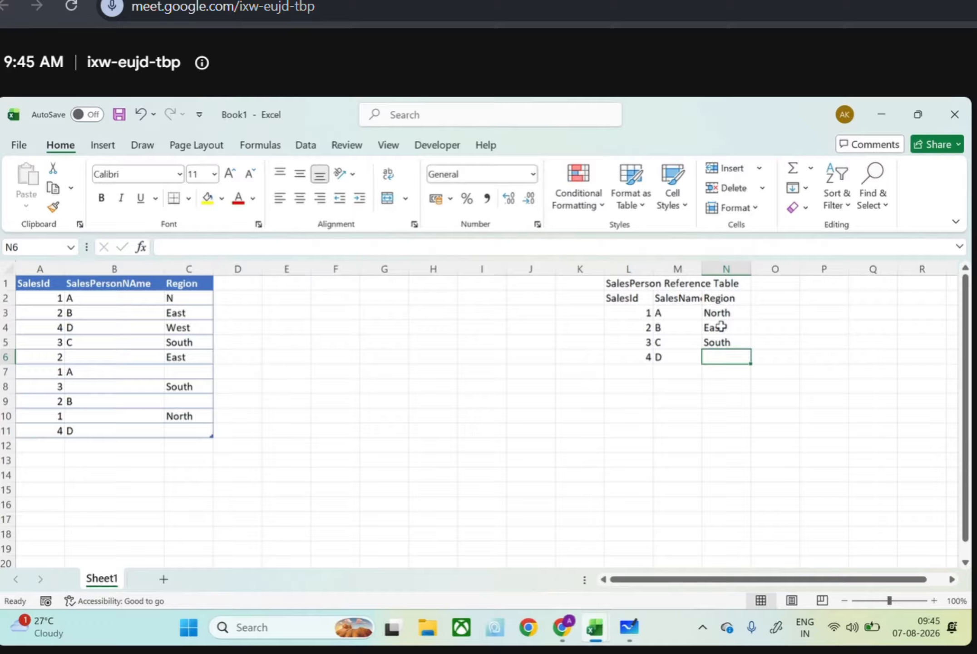
text(West)
key(Return)
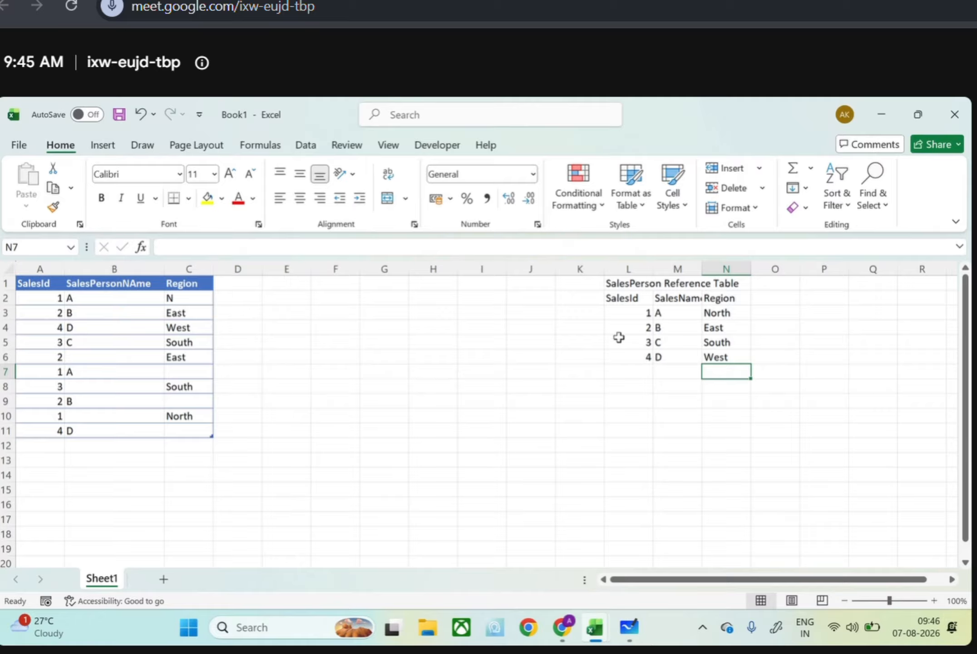
Format L2:N6 as a light orange table with headers and no filter buttons
drag(625, 294, 728, 359)
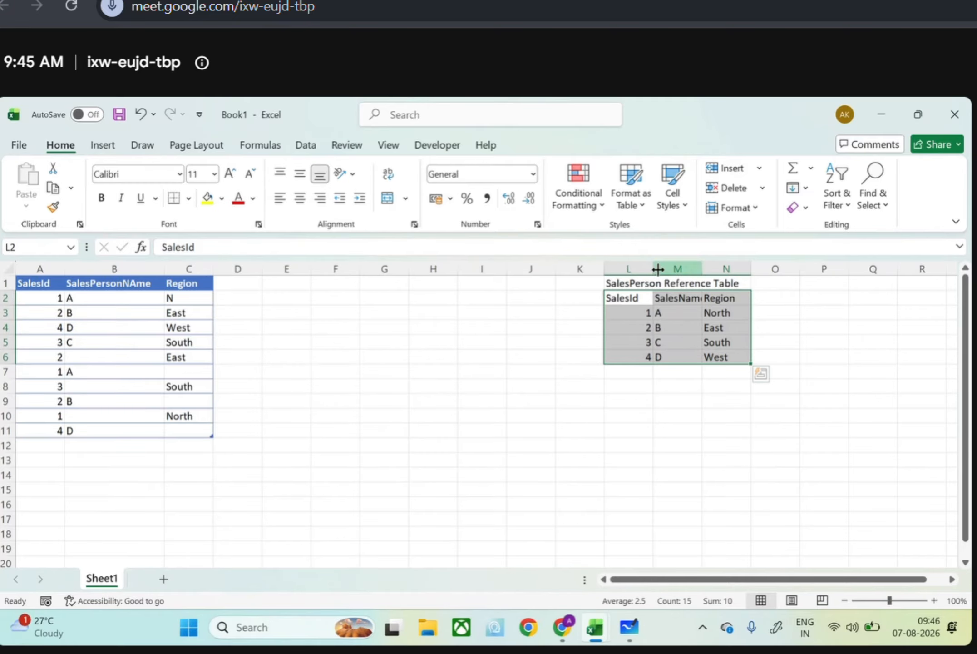
click(631, 190)
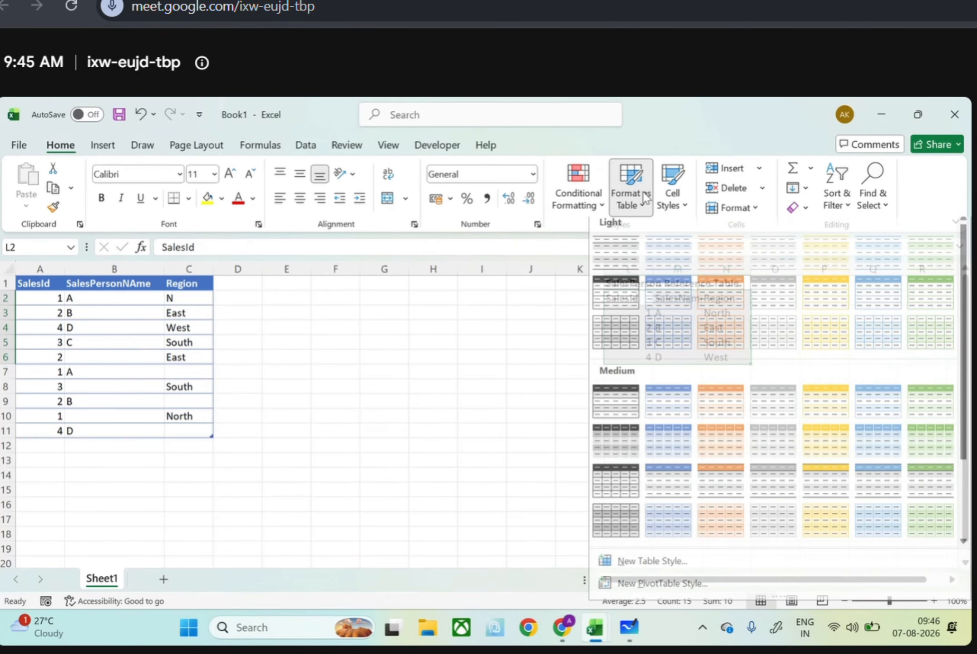
click(732, 302)
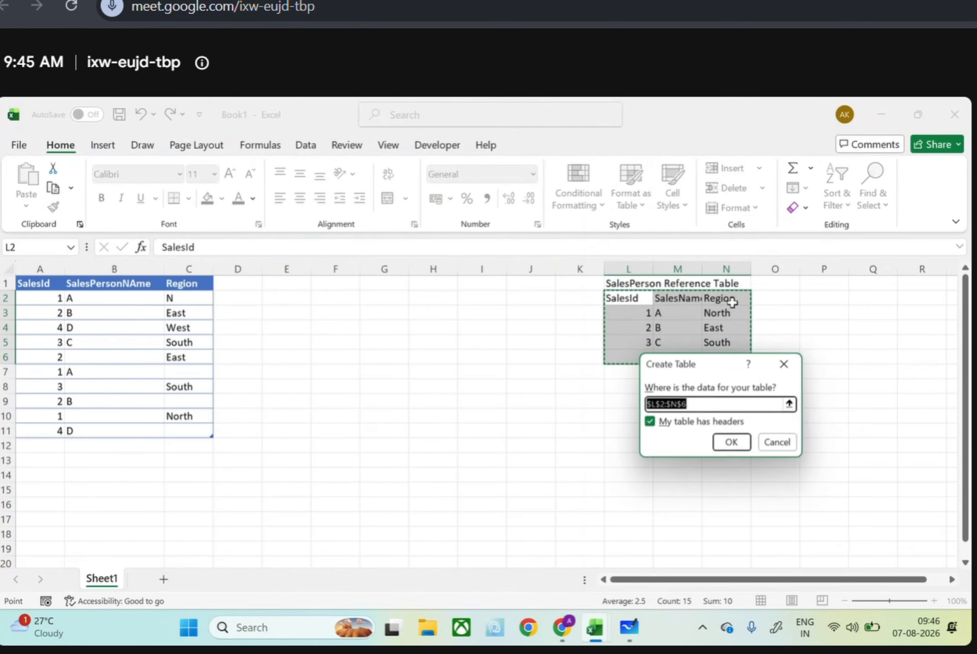
click(741, 451)
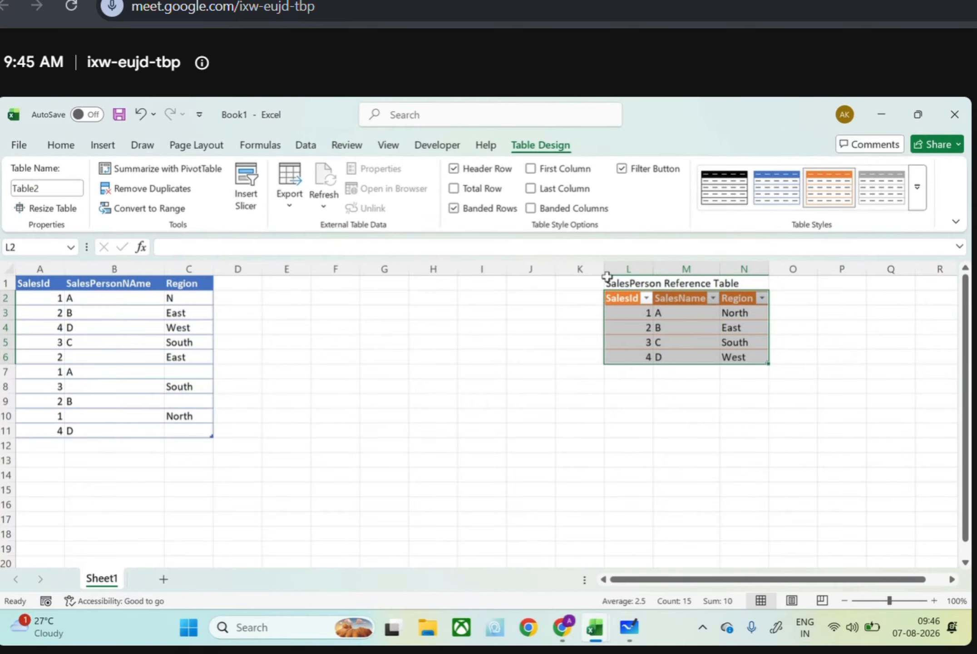
click(622, 168)
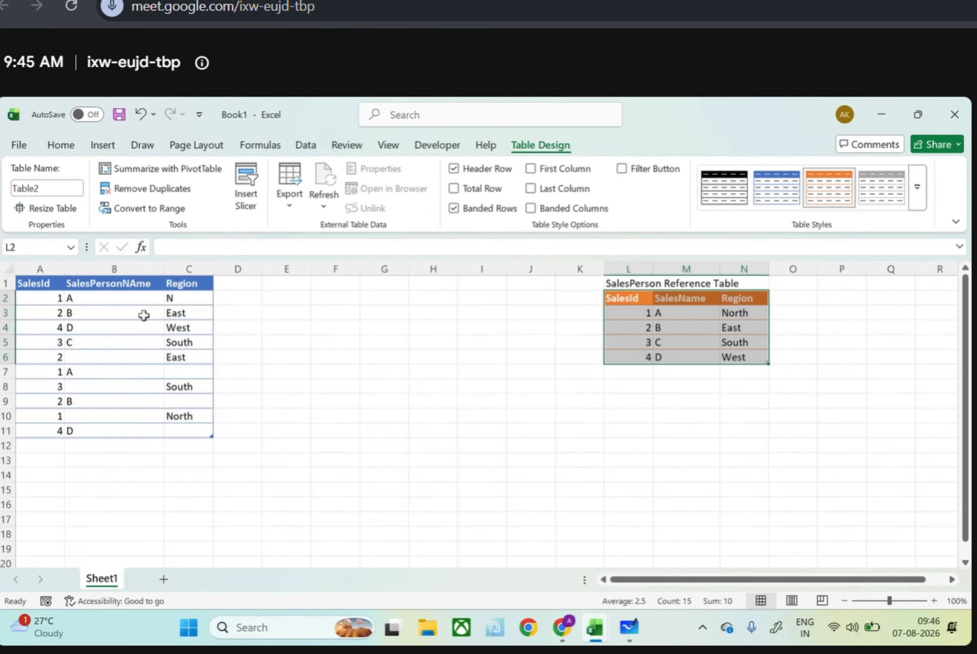
Switch to Google Meet, admit the waiting guest and return to the Excel workbook
key(alt+Tab)
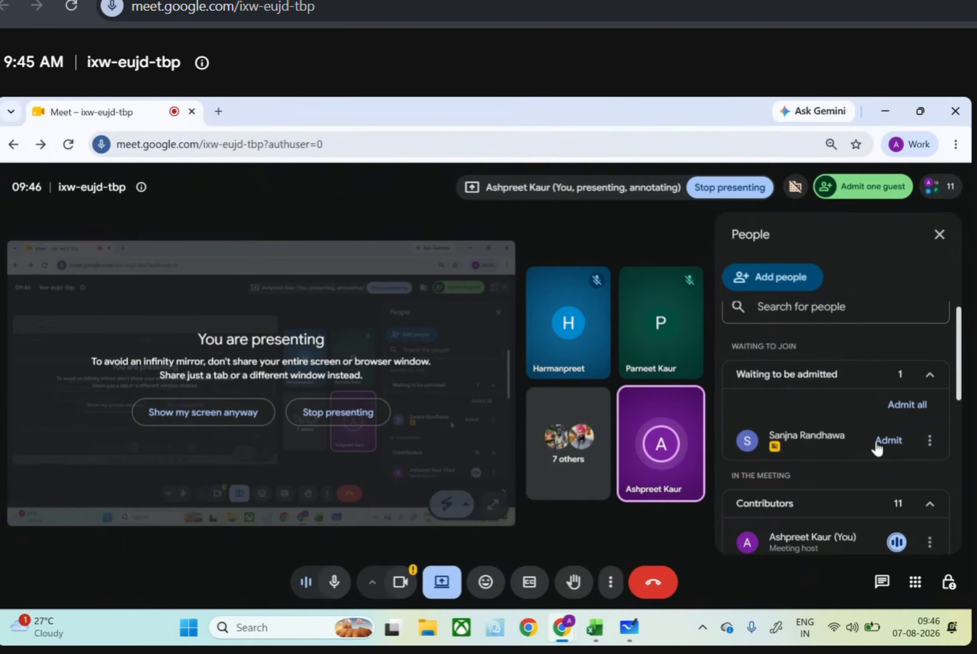
click(889, 440)
key(alt+Tab)
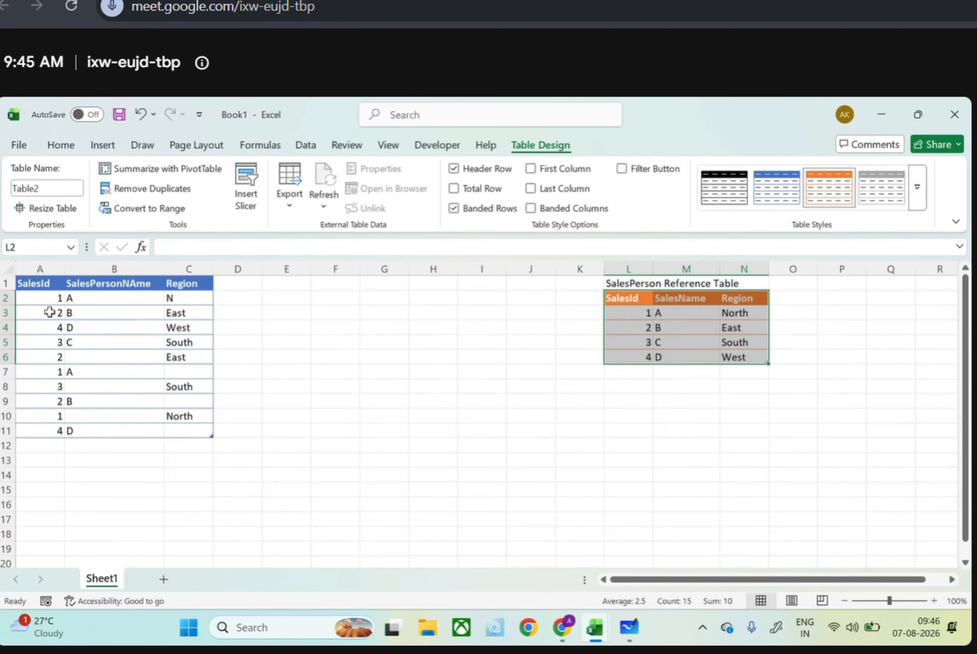
Insert an empty column between the SalesId column and the salesperson name column of the blue table
drag(48, 297, 43, 426)
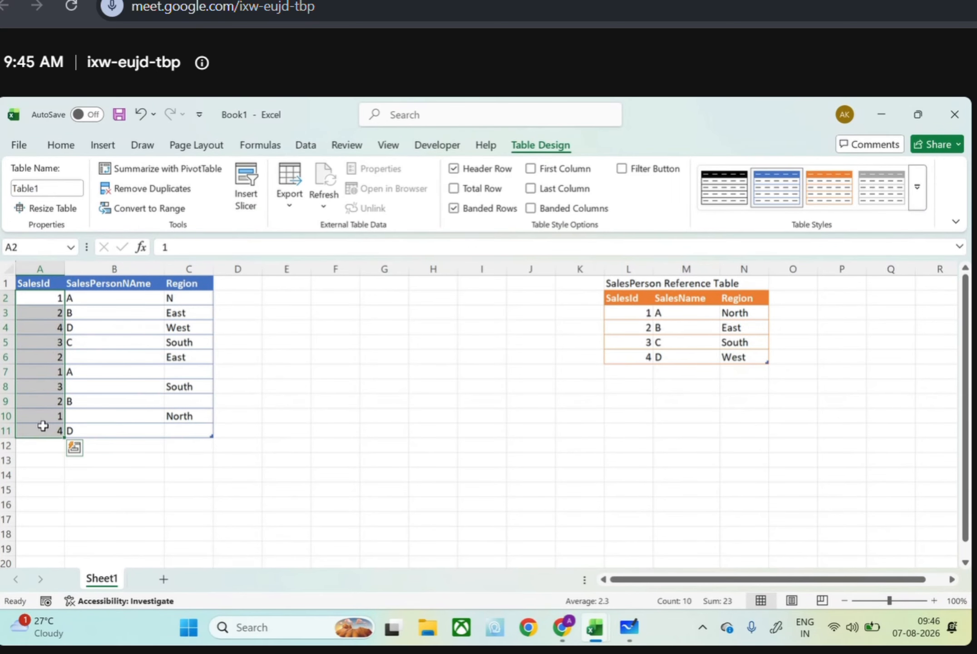
click(118, 270)
right_click(119, 271)
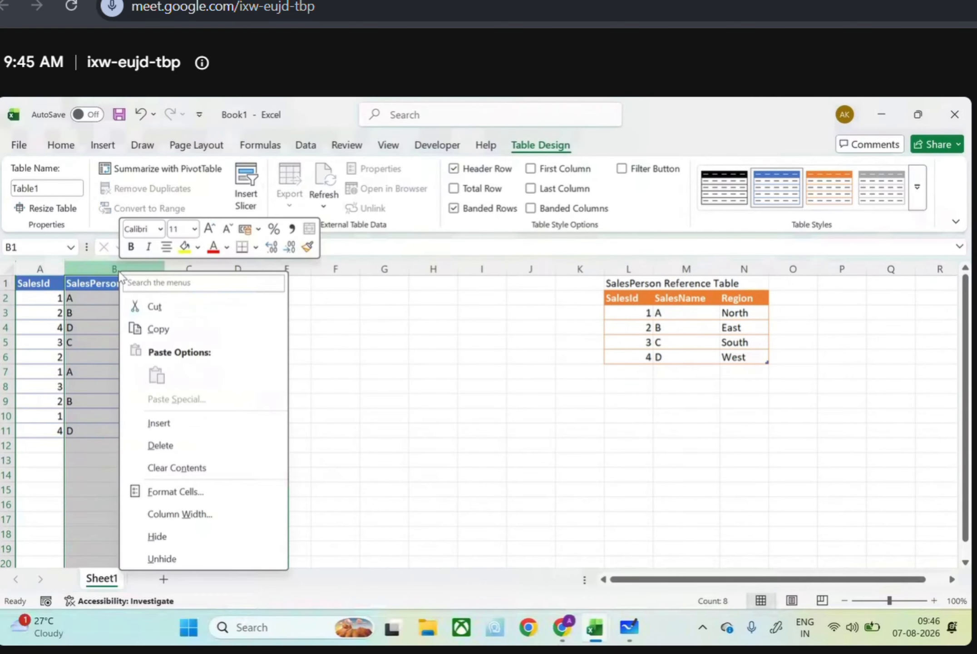
click(159, 423)
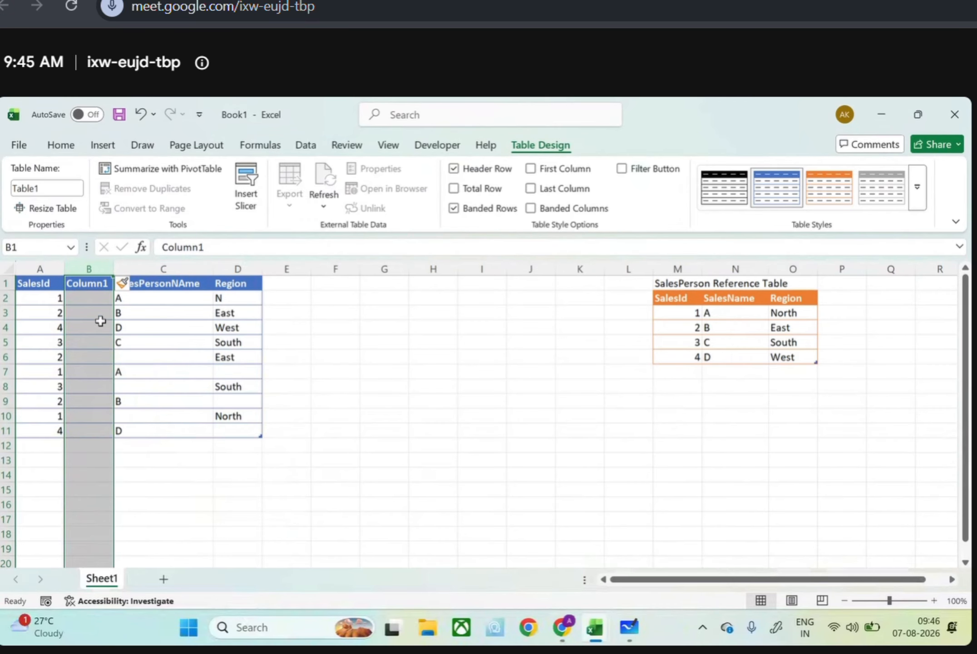
In B2, start an XLOOKUP formula that looks up the row's SalesId in the reference table's SalesId column
click(92, 302)
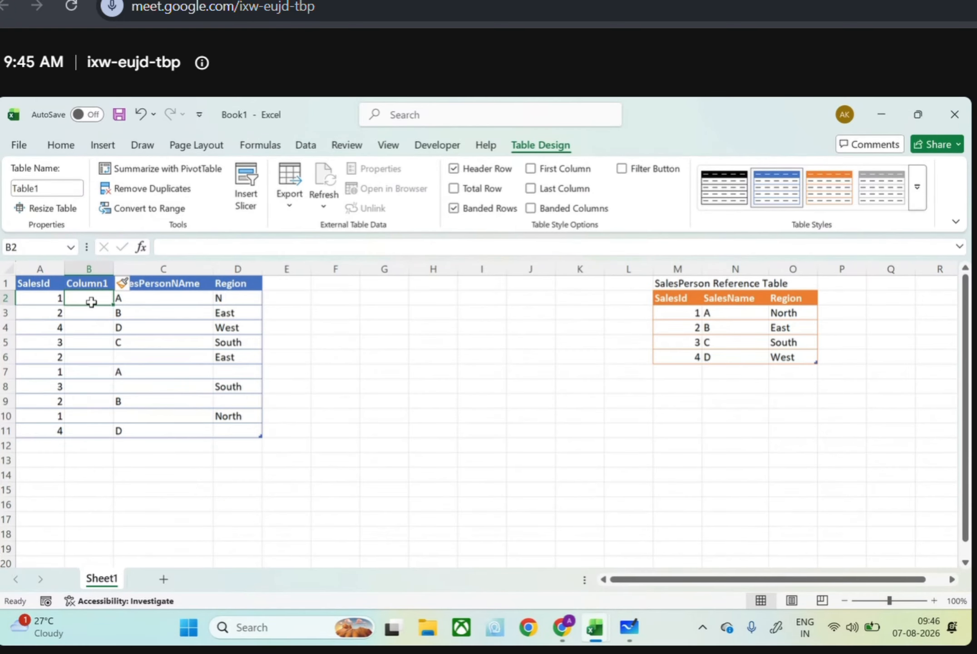
text(=xlookup)
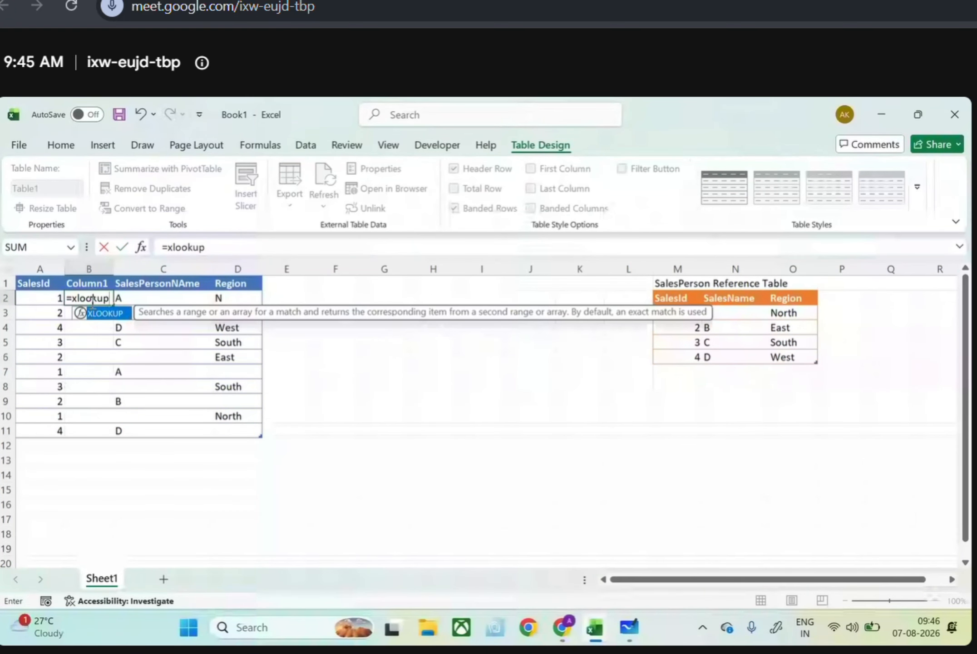
text(()
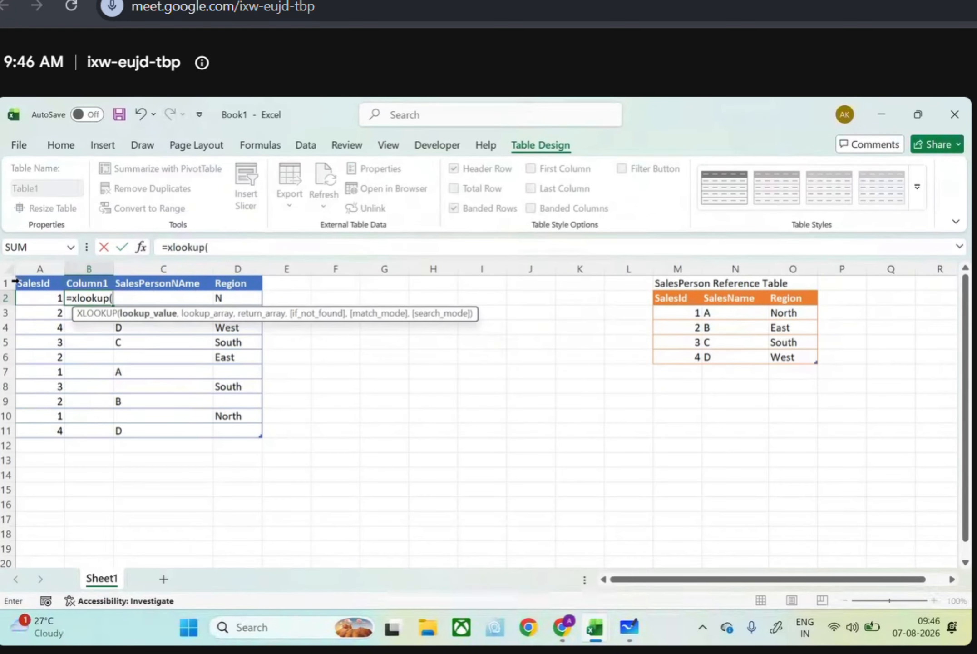
click(41, 301)
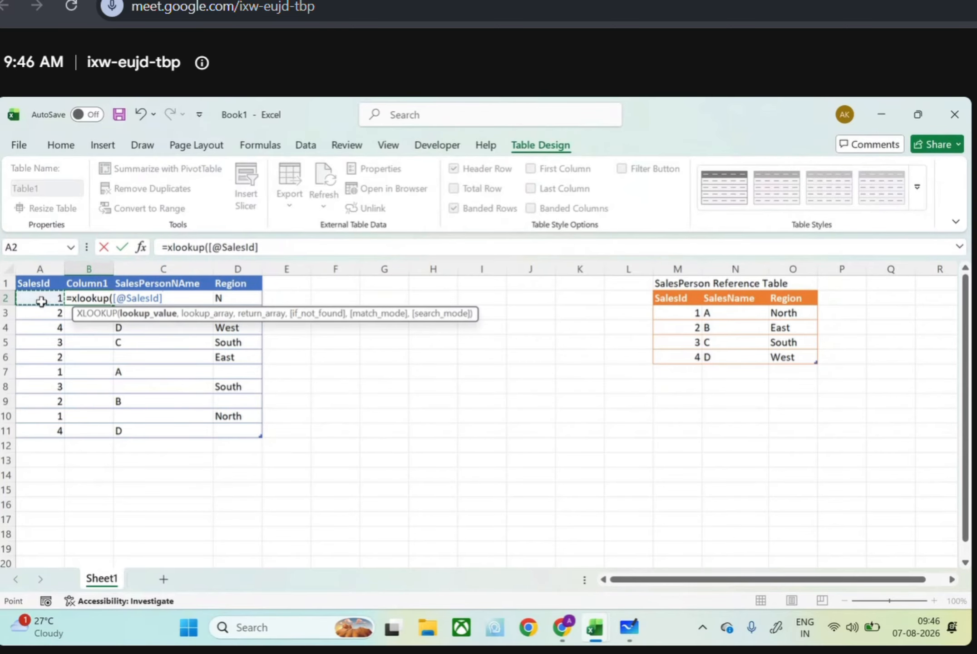
text(,)
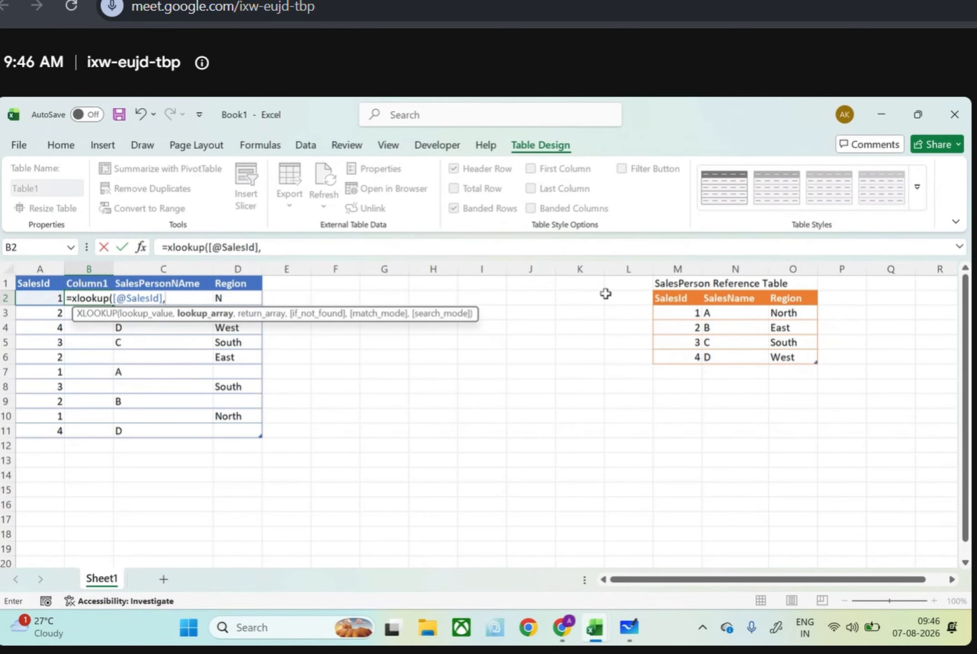
click(676, 301)
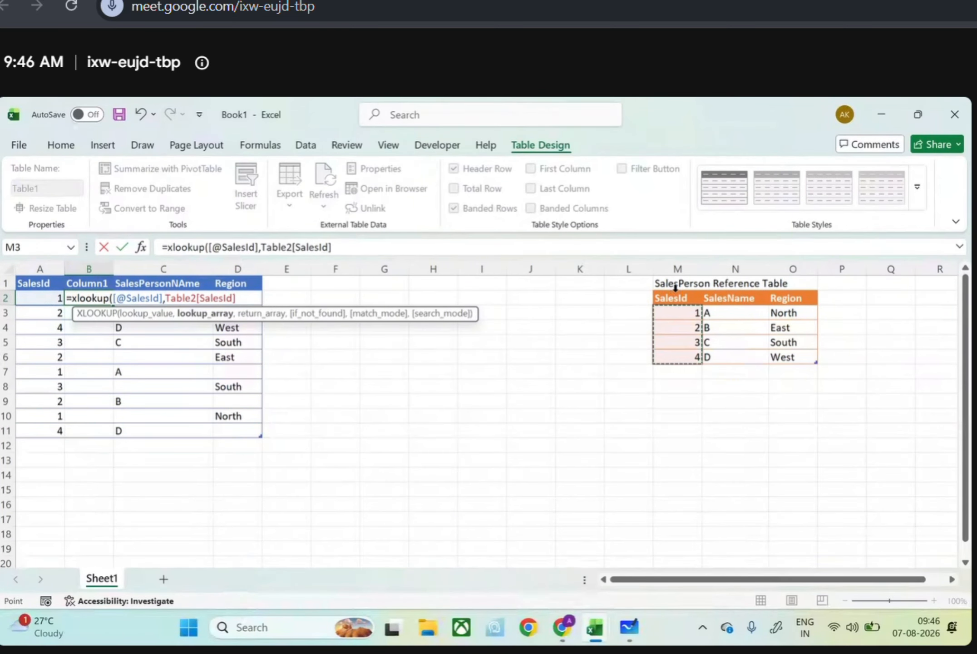
text(,)
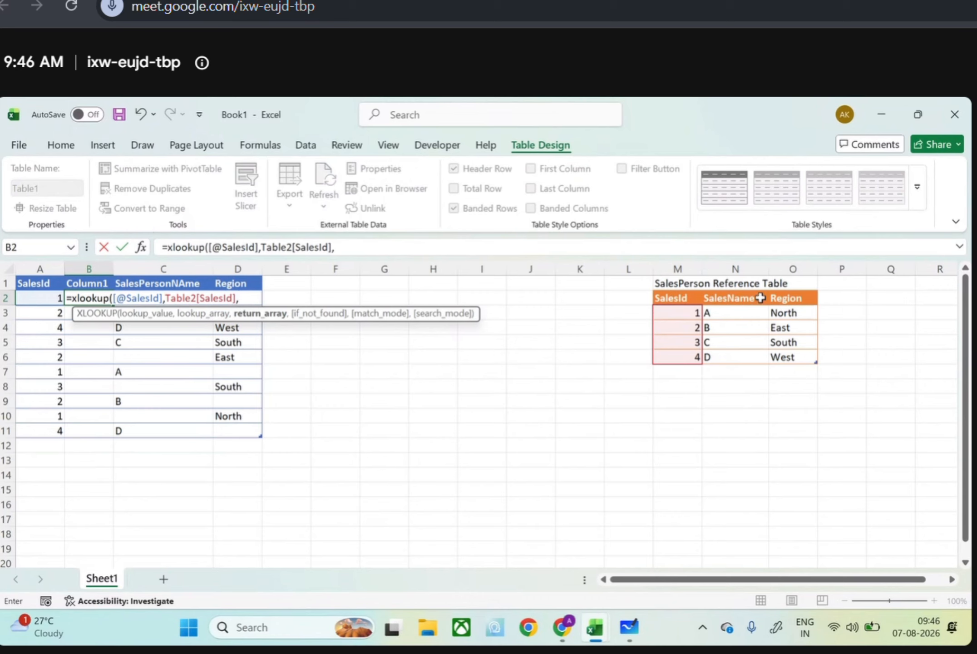
Complete the XLOOKUP with the reference table's SalesName column as return array, "Not Found" as fallback and exact match 0
click(738, 297)
drag(741, 334, 743, 354)
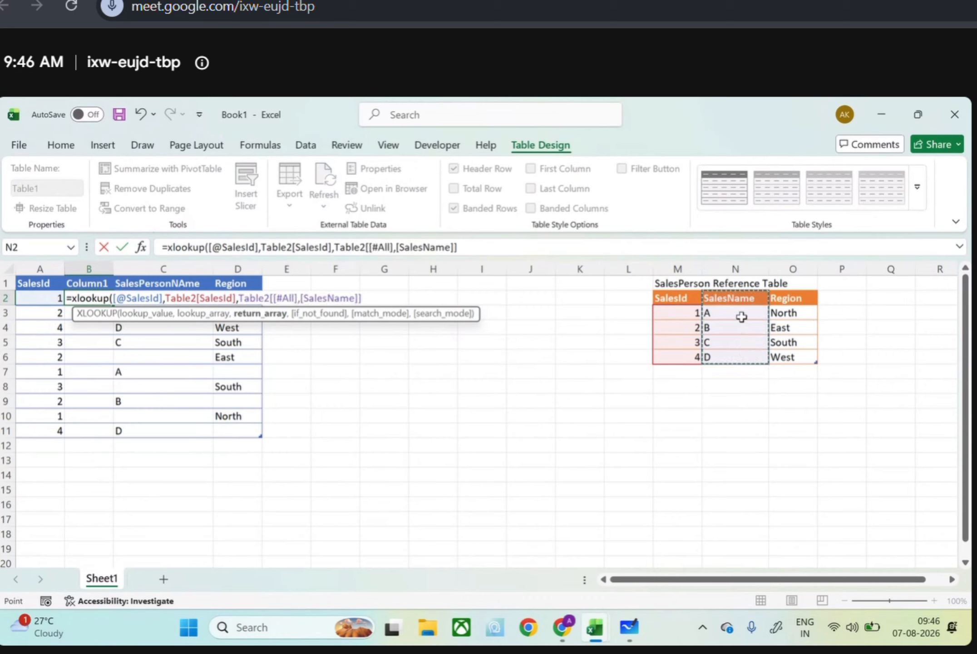
click(713, 290)
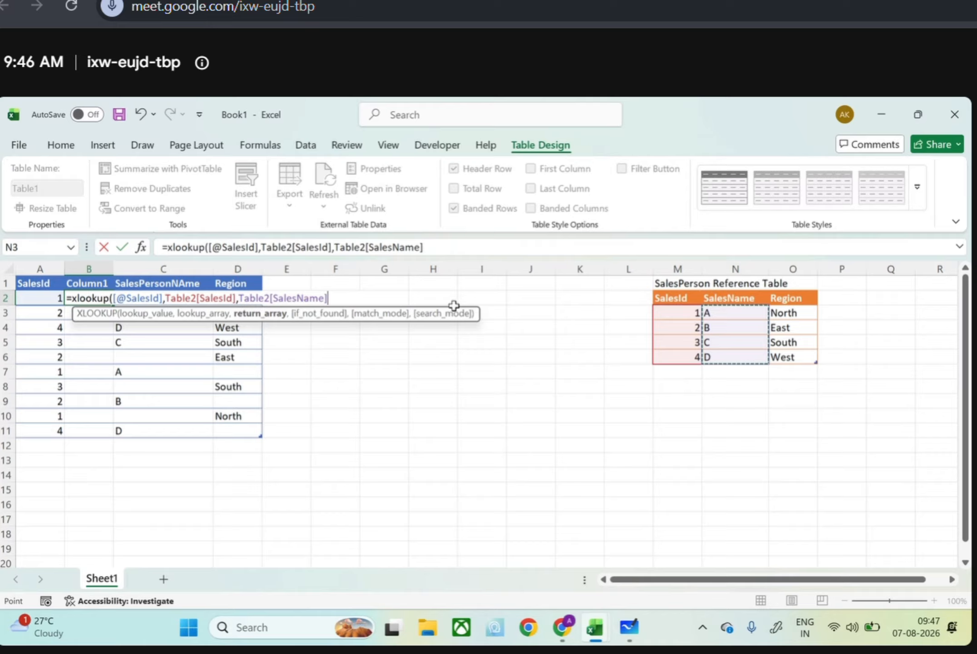
text(,"Not)
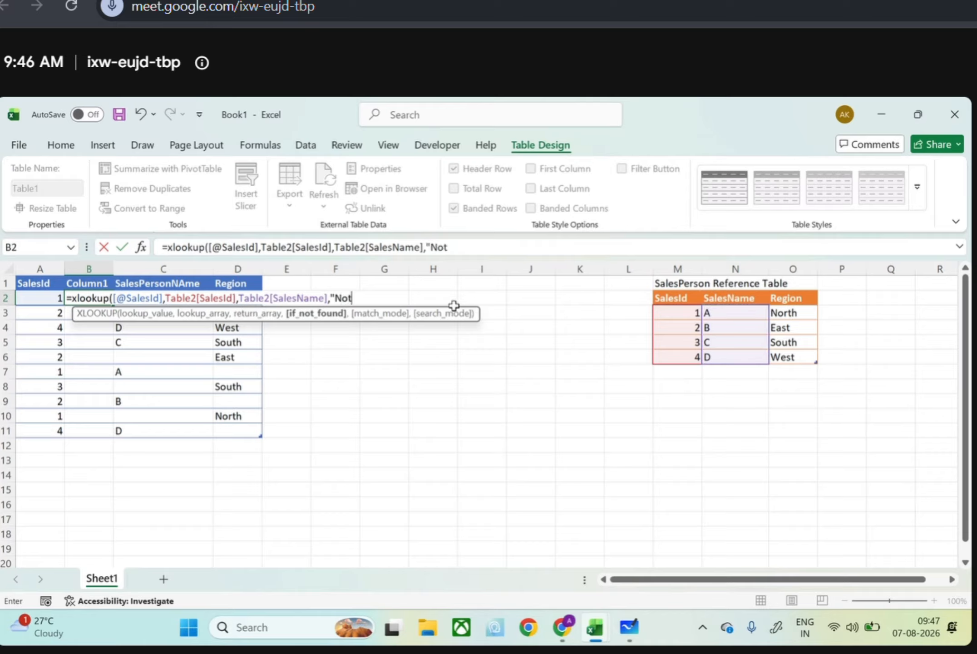
text( Found",)
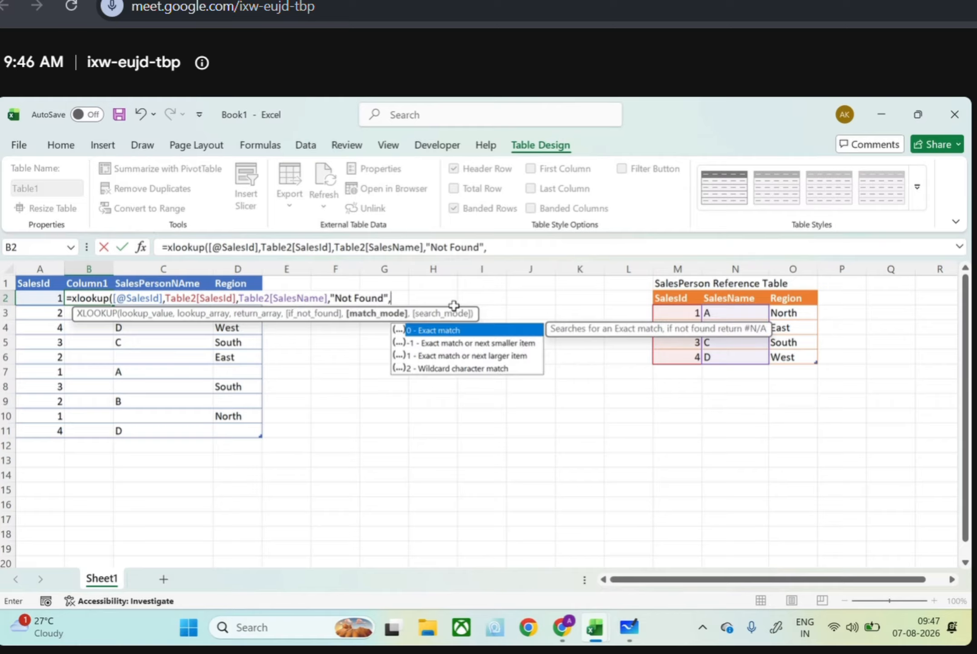
text(0))
key(Return)
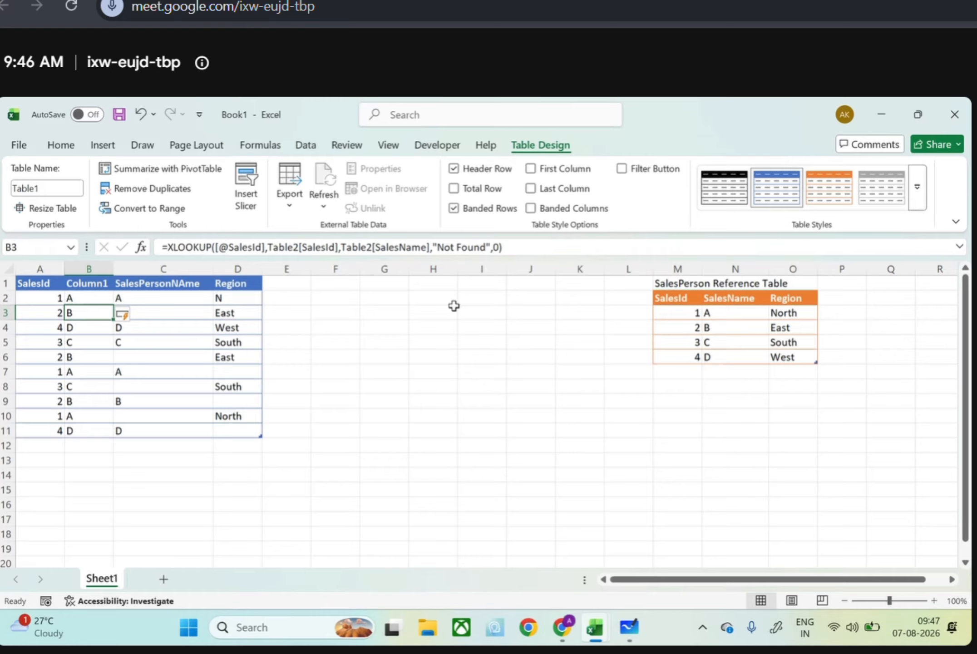
Look at the region formula on the CleanedData sheet of the raw dataset workbook and return to Book1
key(alt)
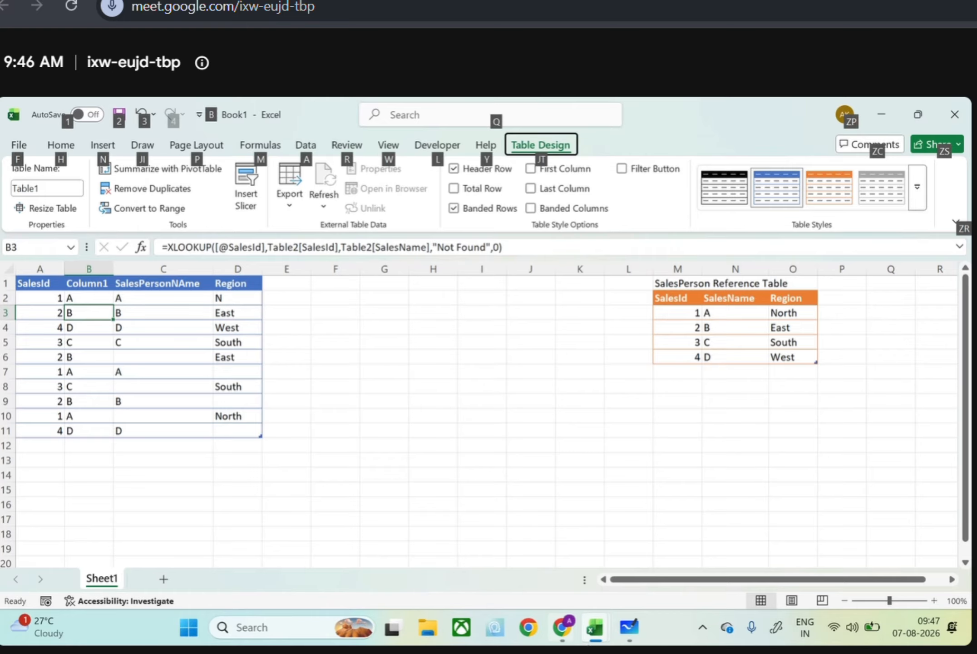
click(593, 627)
click(546, 585)
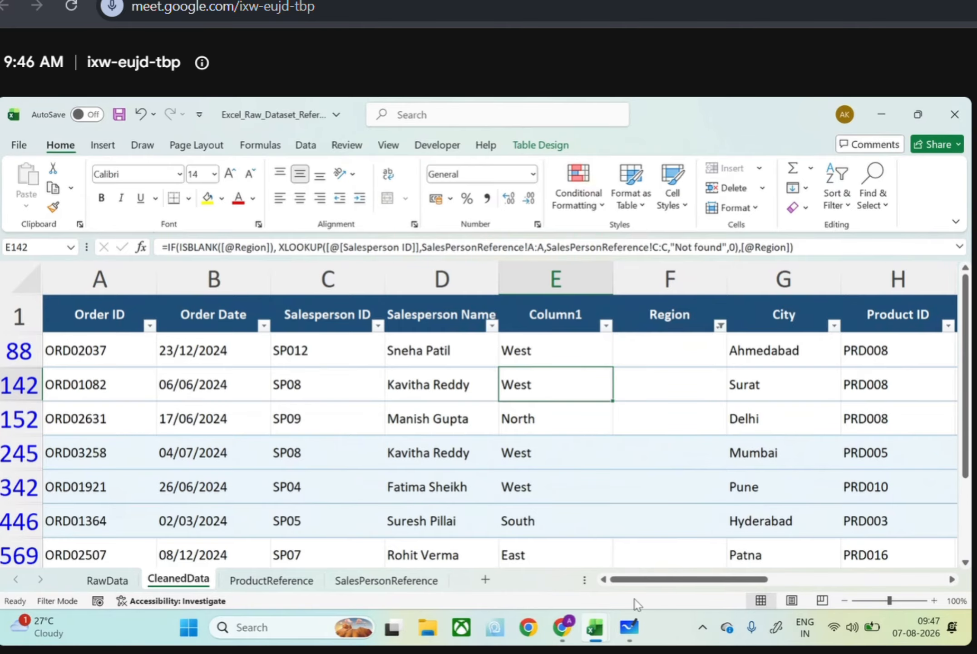
click(593, 640)
click(631, 573)
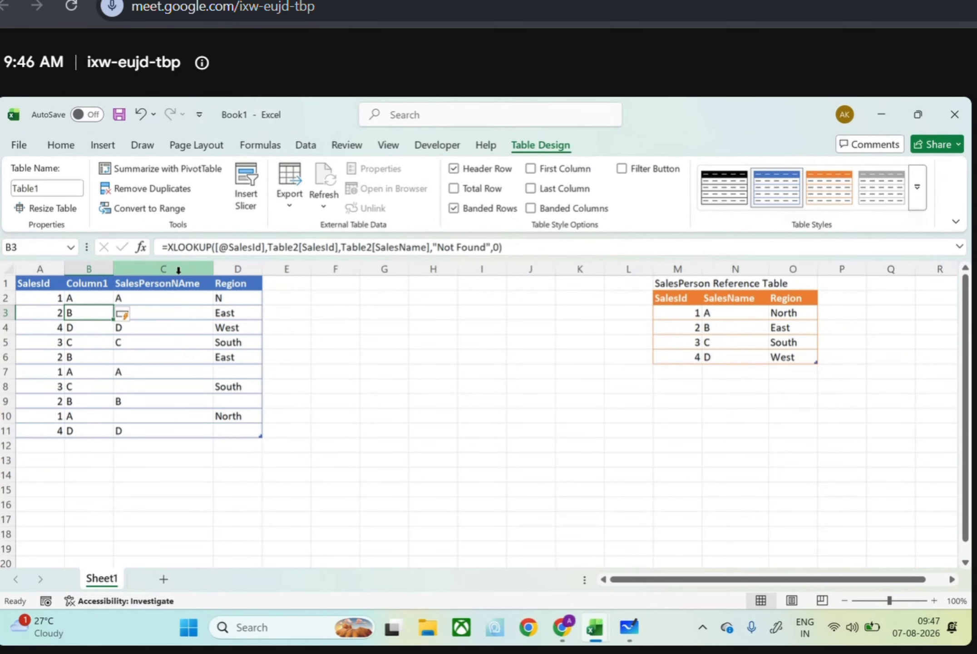
Copy the looked-up names in B2:B11 and paste them as values over the SalesPersonNAme column starting at C2
click(89, 296)
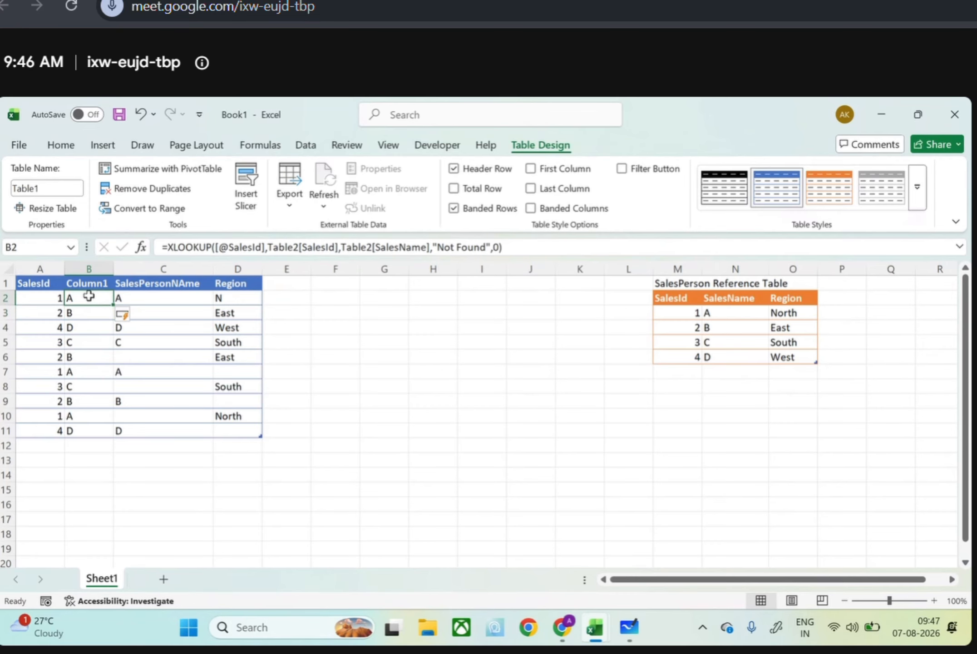
key(shift+Left)
key(shift+Right)
key(ctrl+shift+Down)
key(ctrl+c)
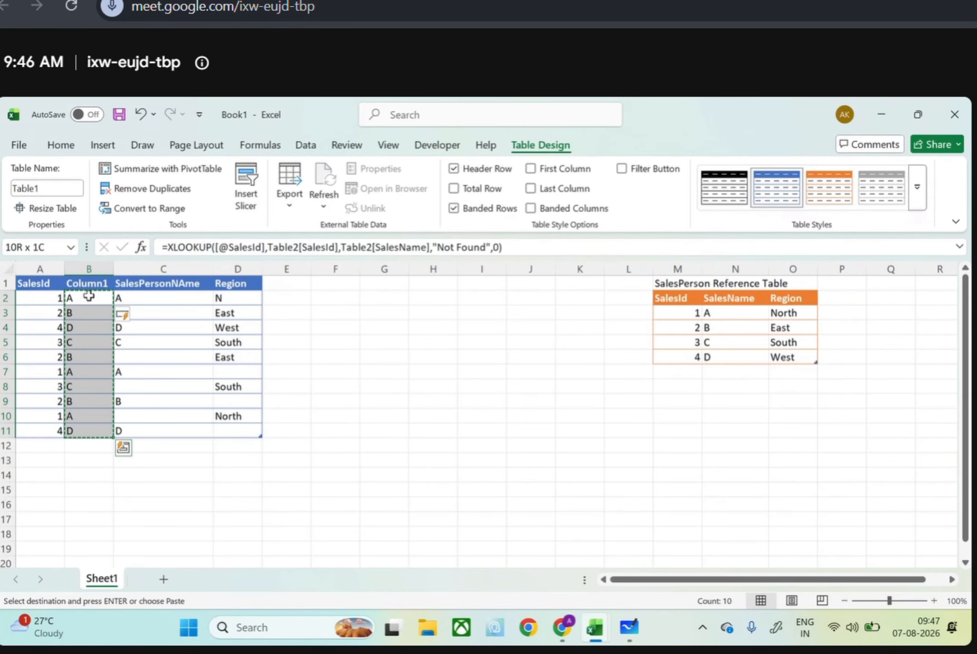
click(129, 294)
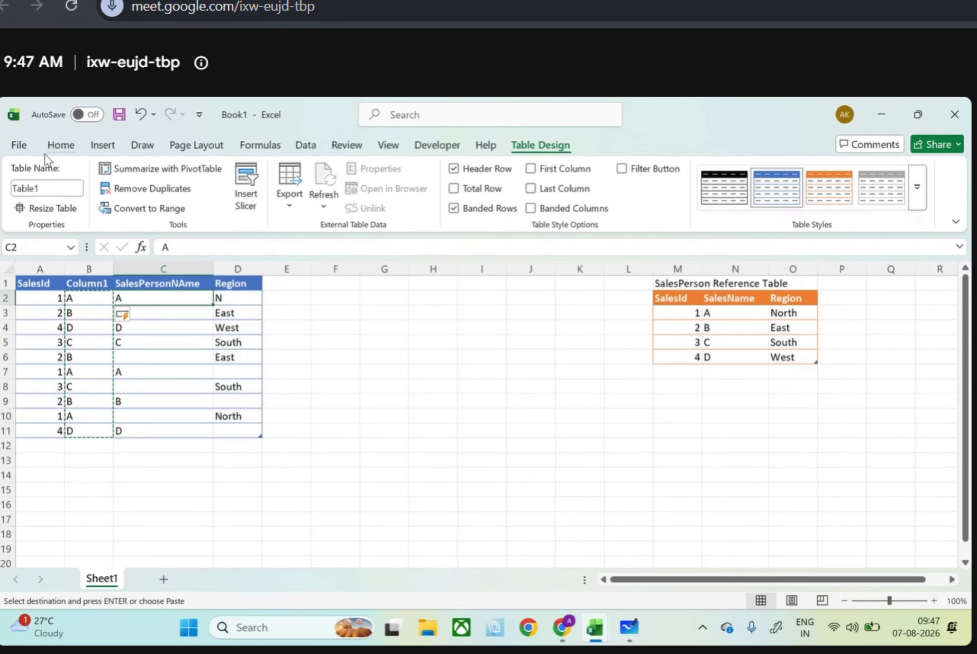
click(19, 146)
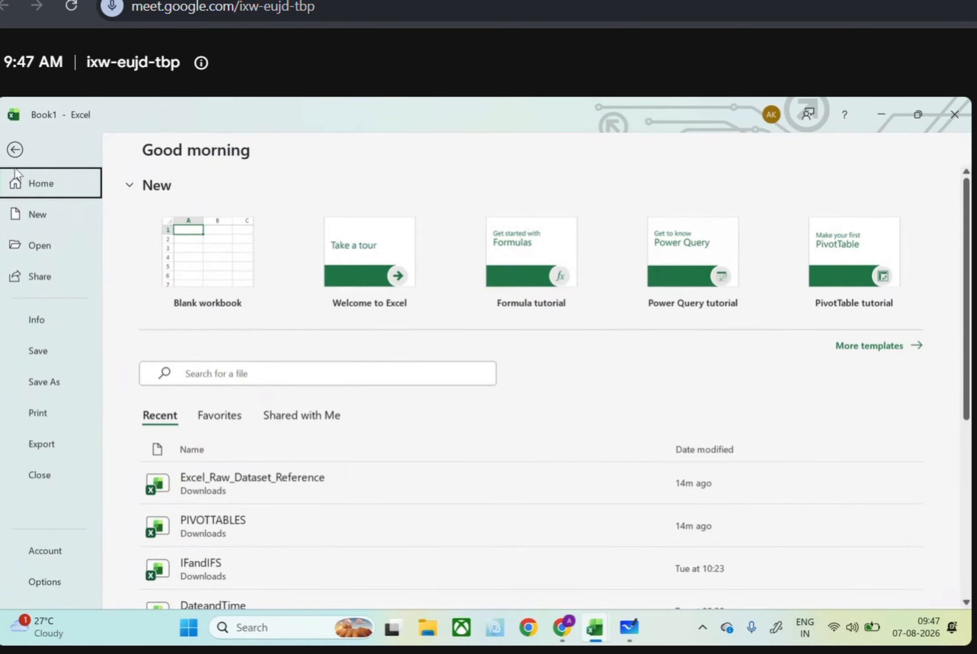
click(14, 150)
click(65, 151)
click(26, 206)
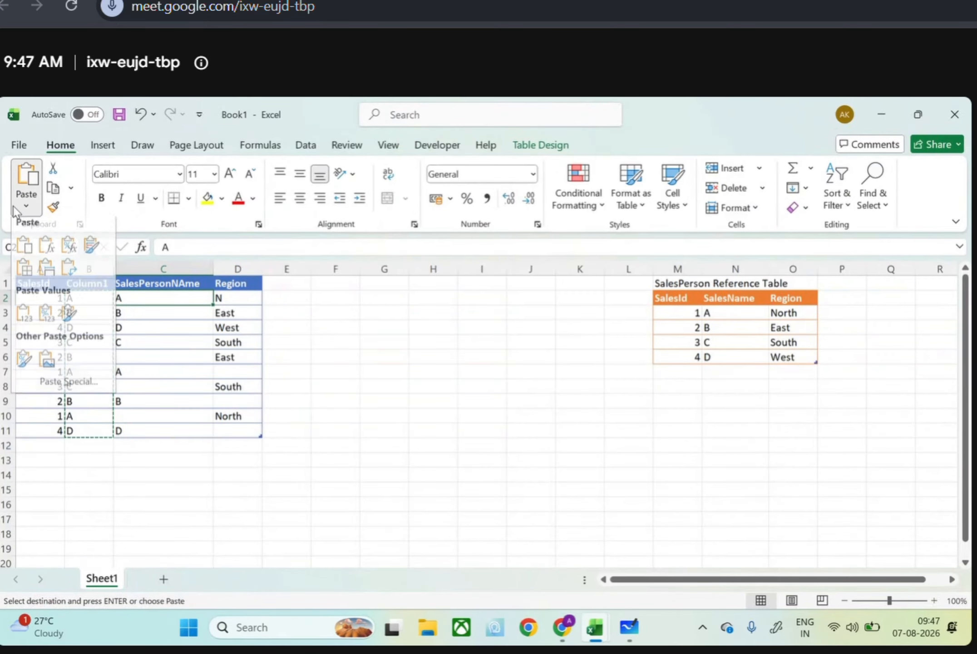
click(26, 317)
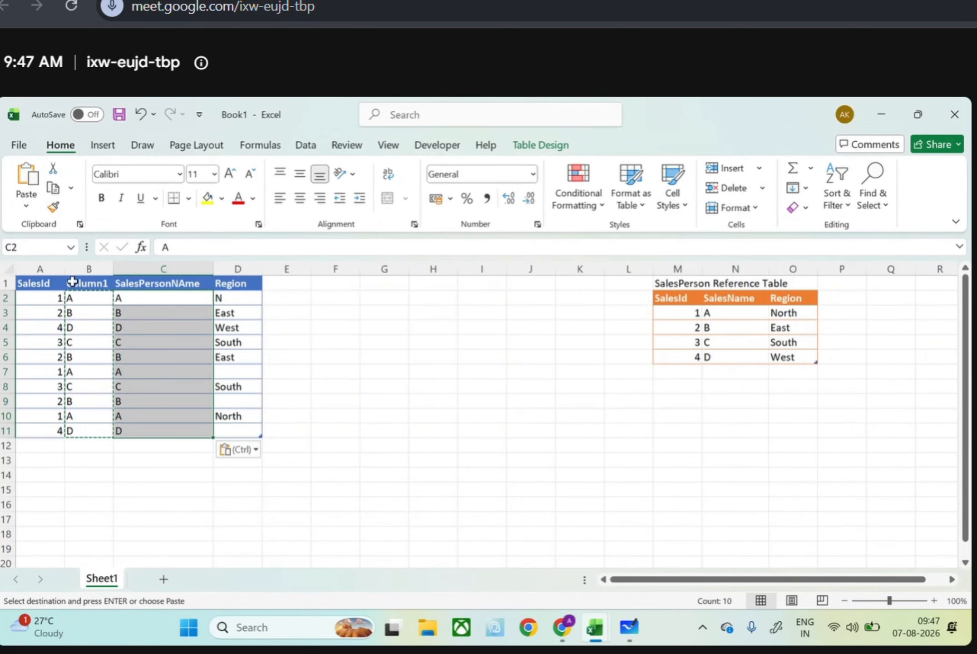
Delete the helper column Column1 from the blue table
click(86, 271)
right_click(85, 276)
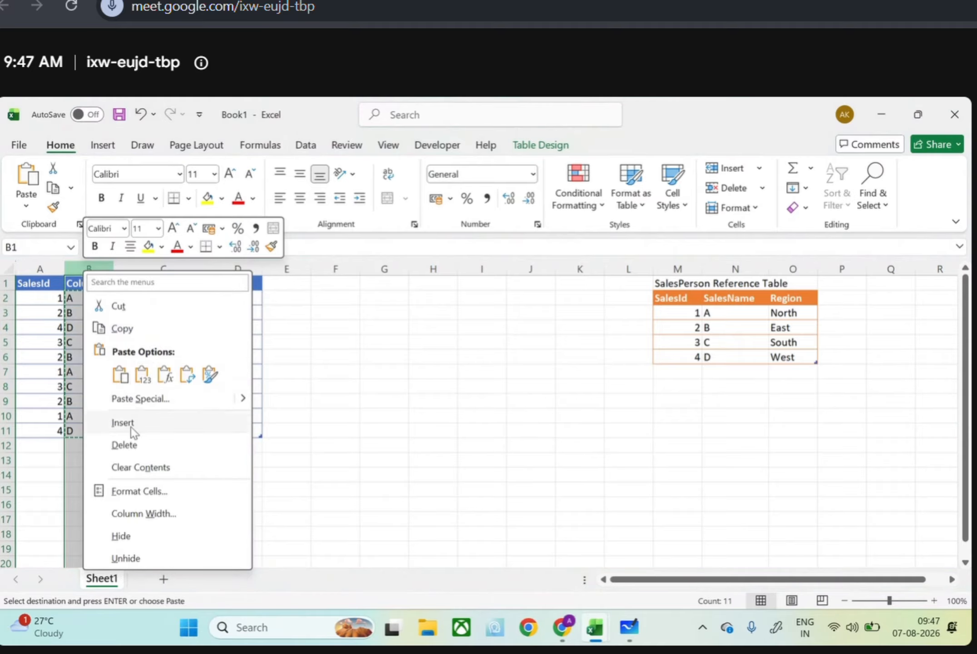
click(132, 444)
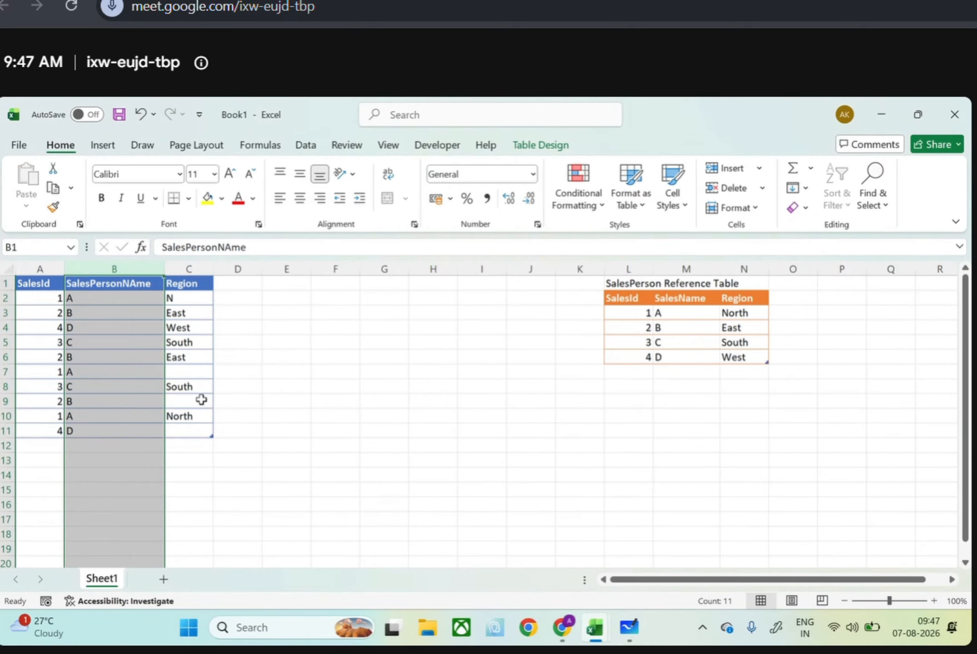
Insert an empty column between the SalesPersonNAme and Region columns of the blue table
click(189, 269)
right_click(190, 271)
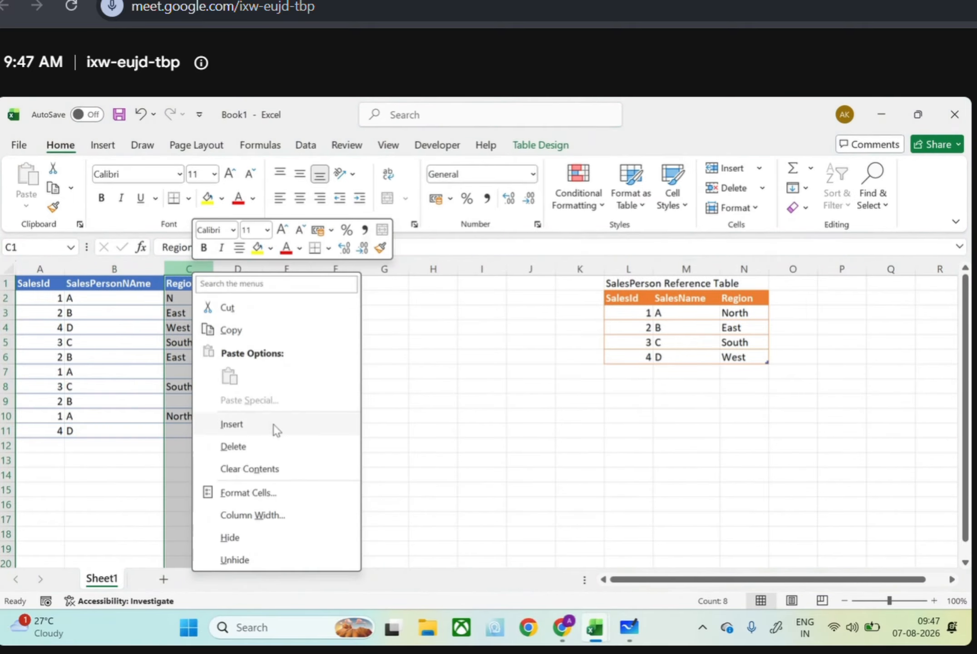
click(244, 424)
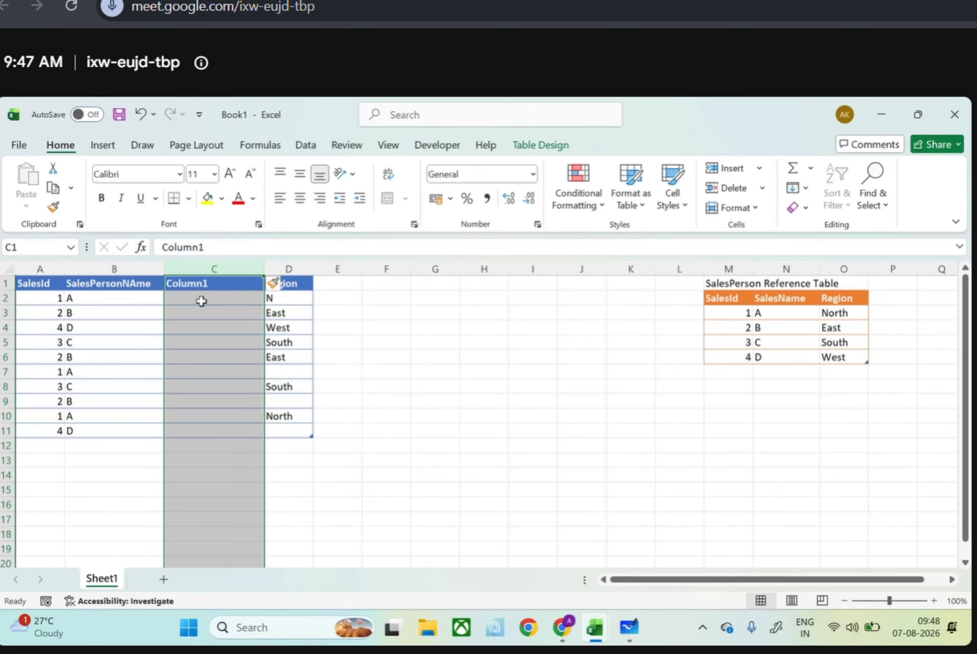
Clear the SalesId values in A5 and A10 of the blue table
click(59, 346)
key(BackSpace)
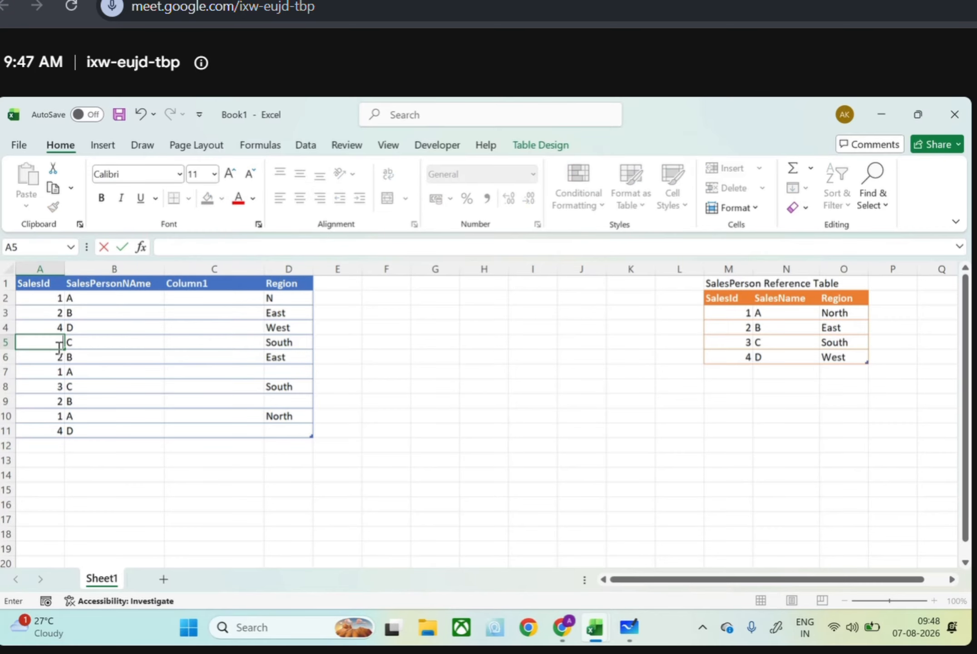
key(Return)
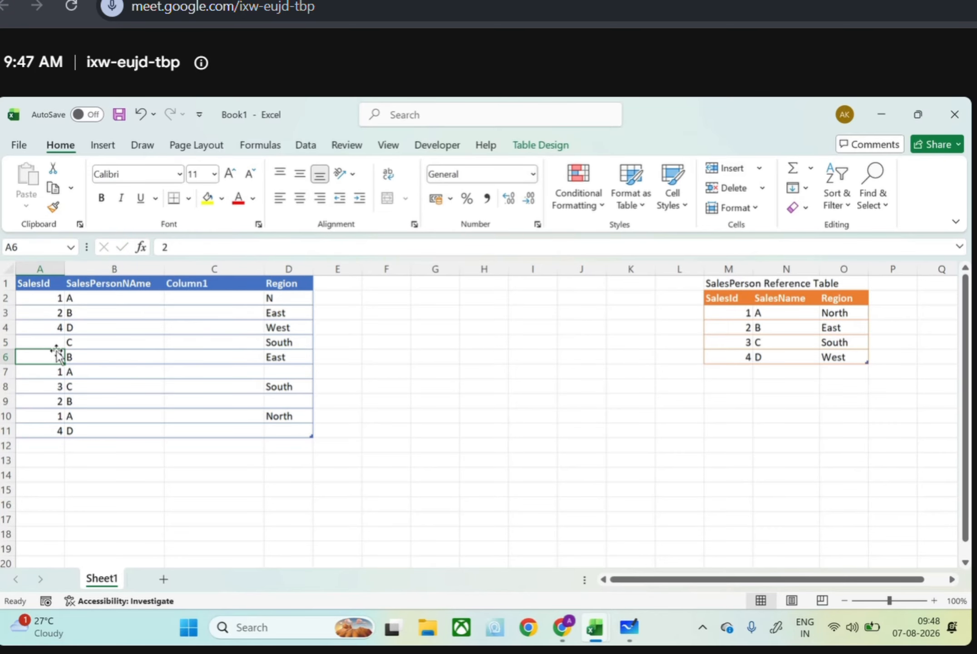
click(45, 405)
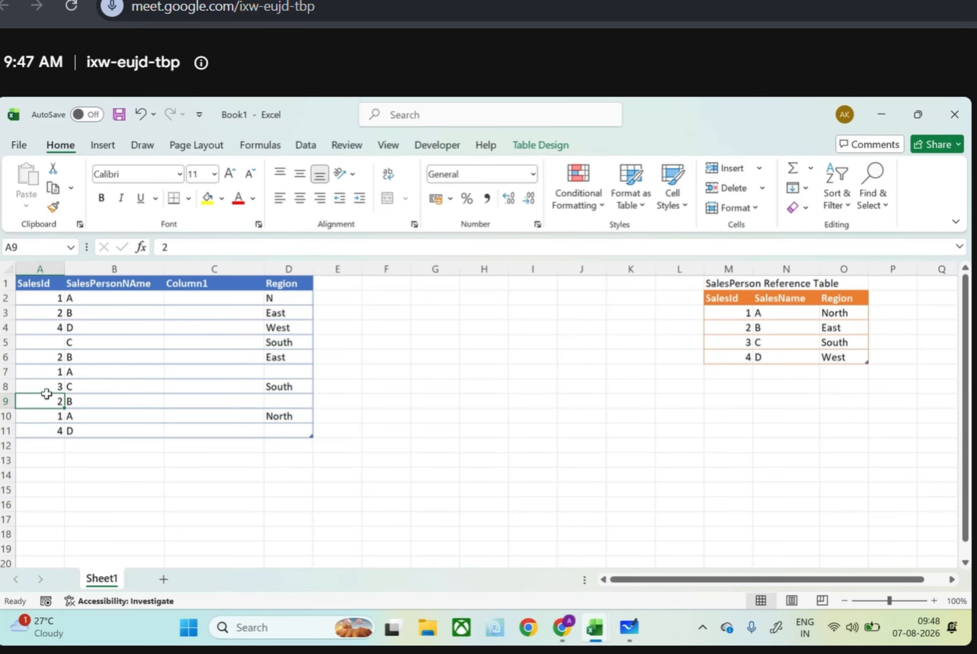
click(49, 415)
key(Down)
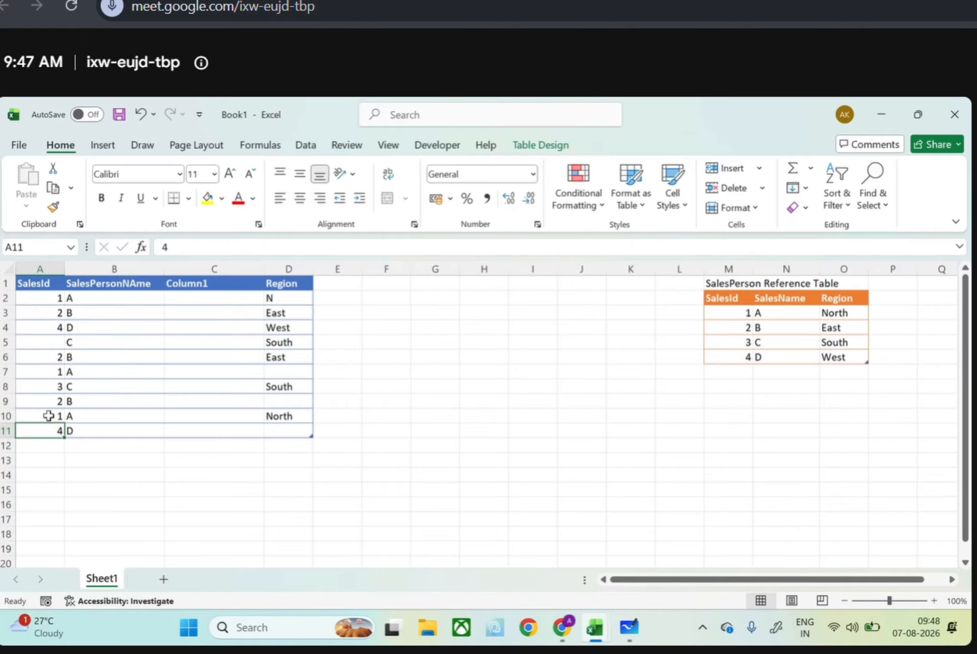
click(48, 416)
key(Down)
click(48, 415)
double_click(48, 415)
key(BackSpace)
key(Return)
click(215, 296)
text(=)
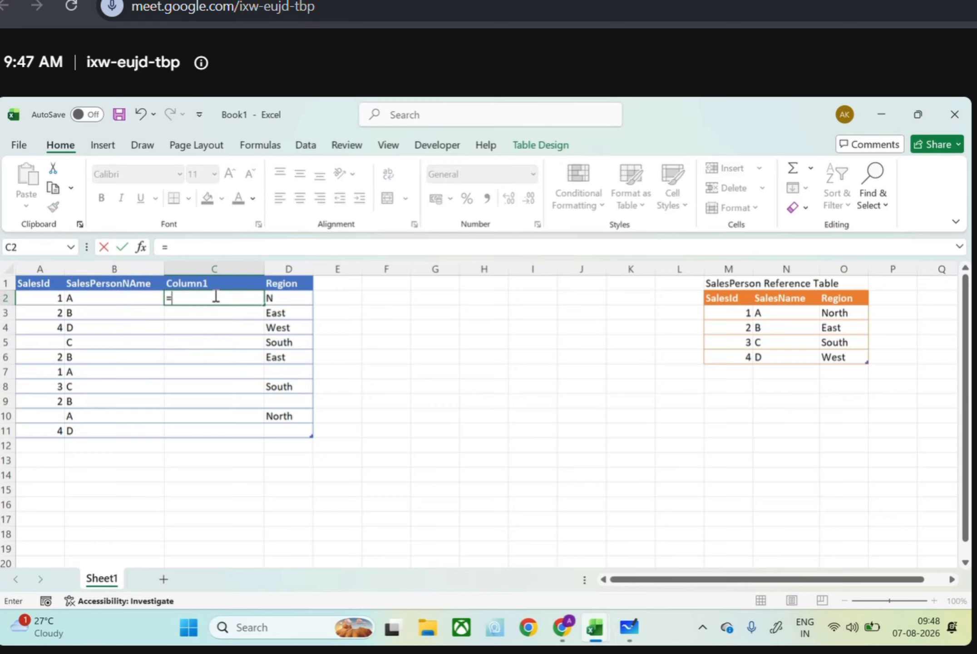
text(xlookup()
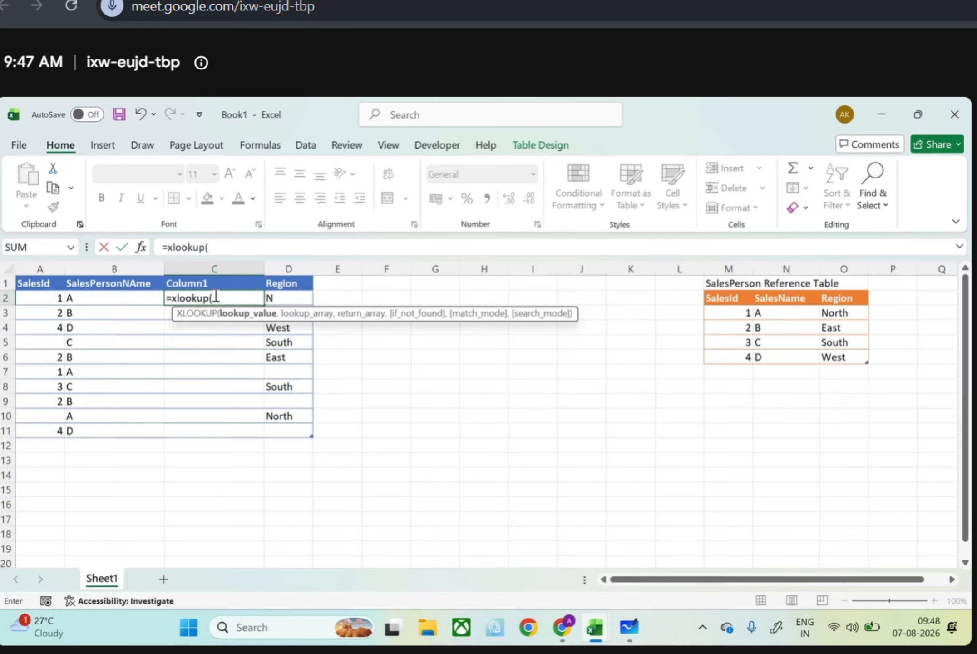
click(53, 299)
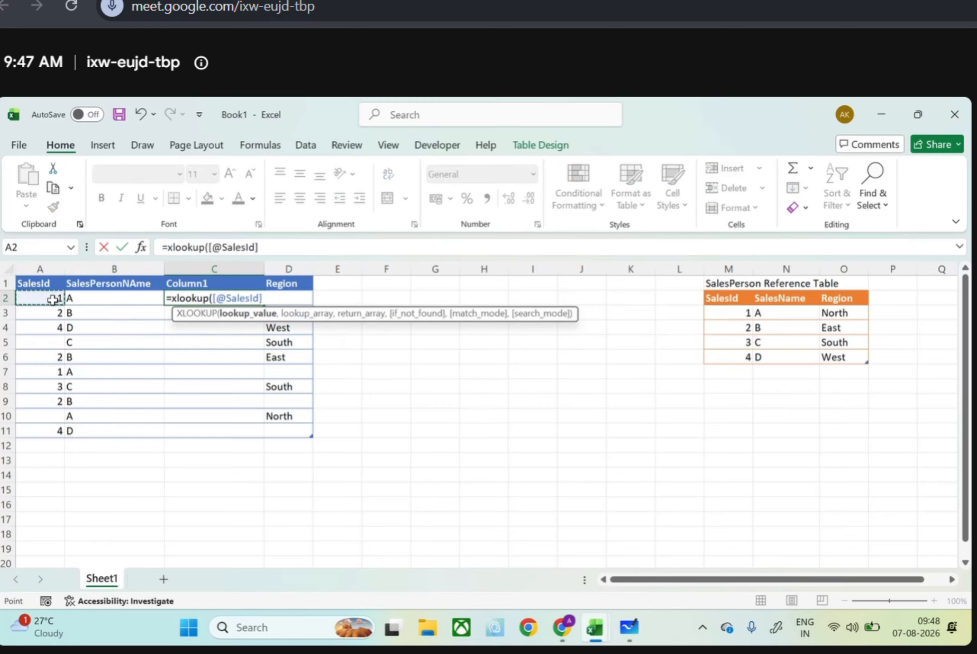
text(,)
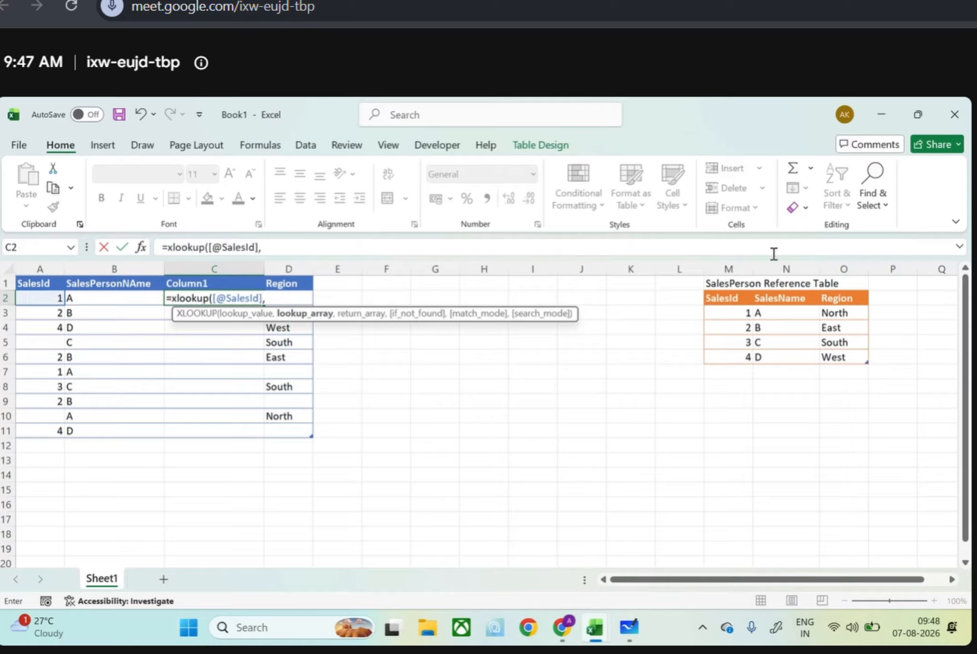
click(708, 309)
drag(708, 309, 720, 353)
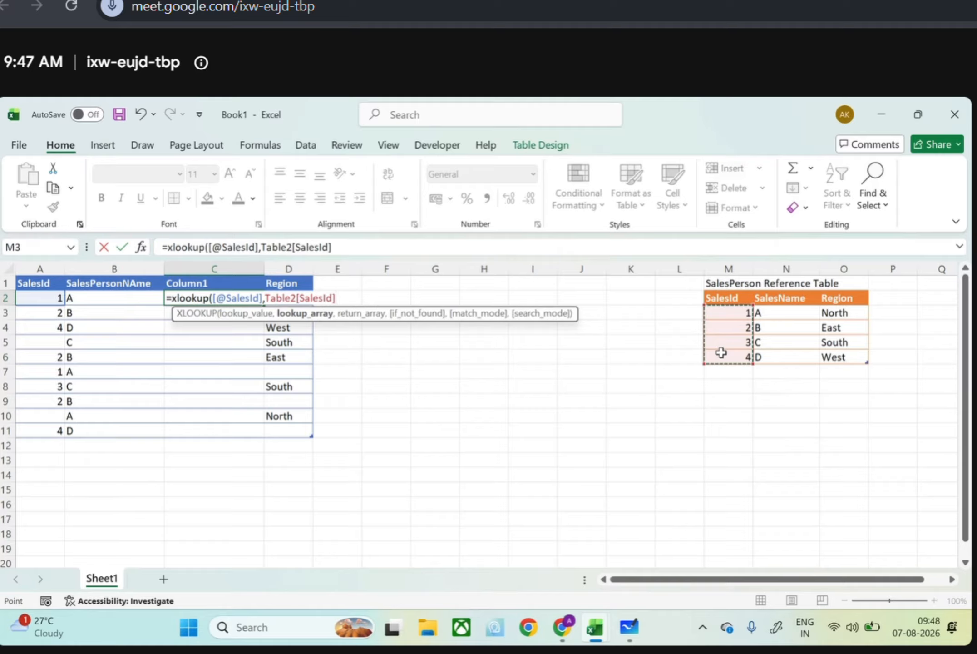
text(,)
drag(831, 313, 846, 359)
text(,"N)
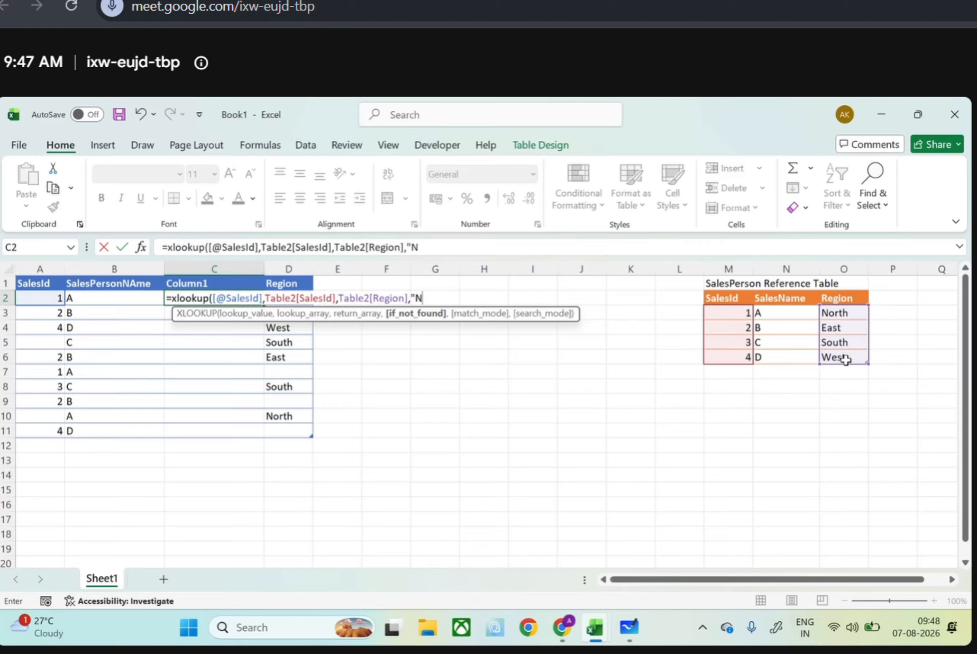
text(ot found",0)
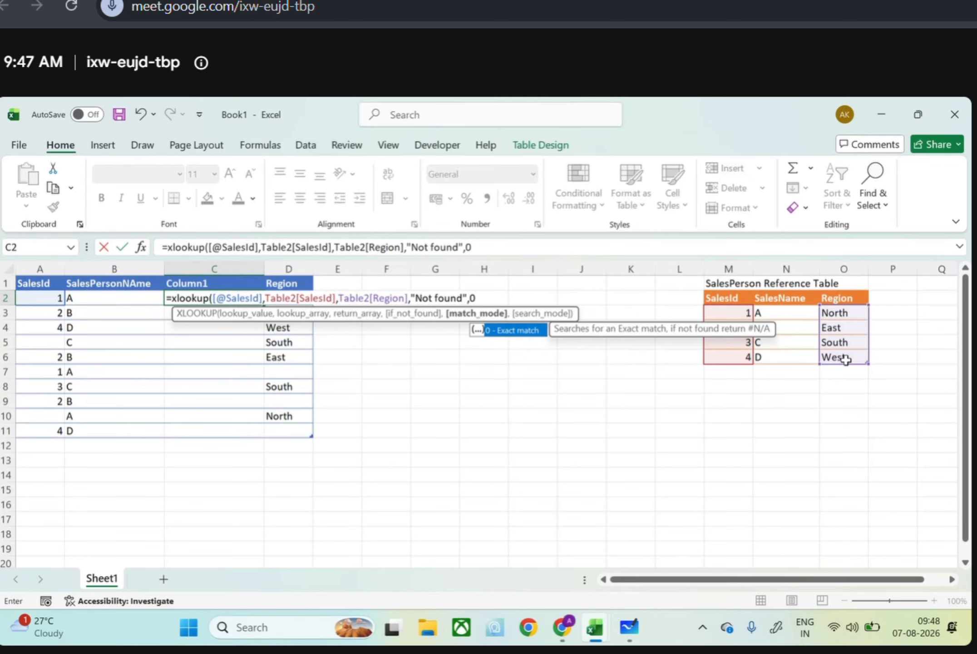
key(Return)
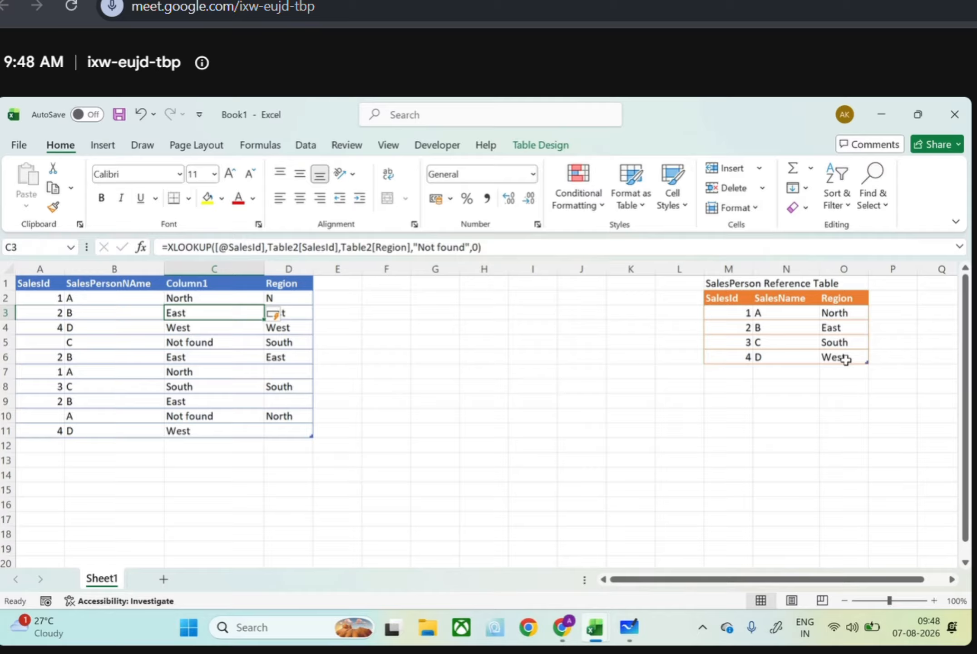
click(54, 337)
click(173, 342)
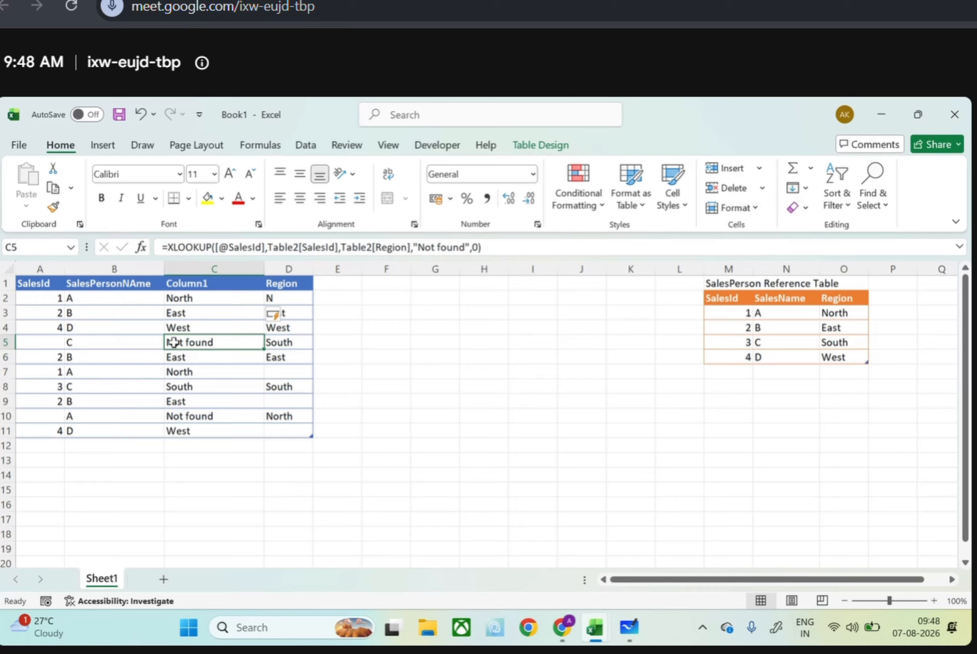
click(272, 343)
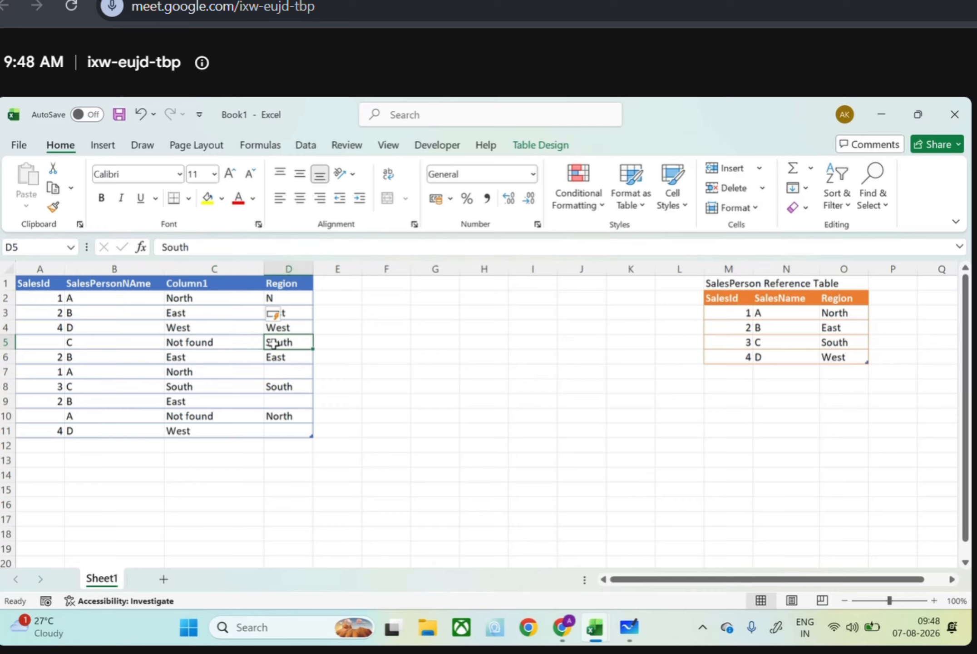
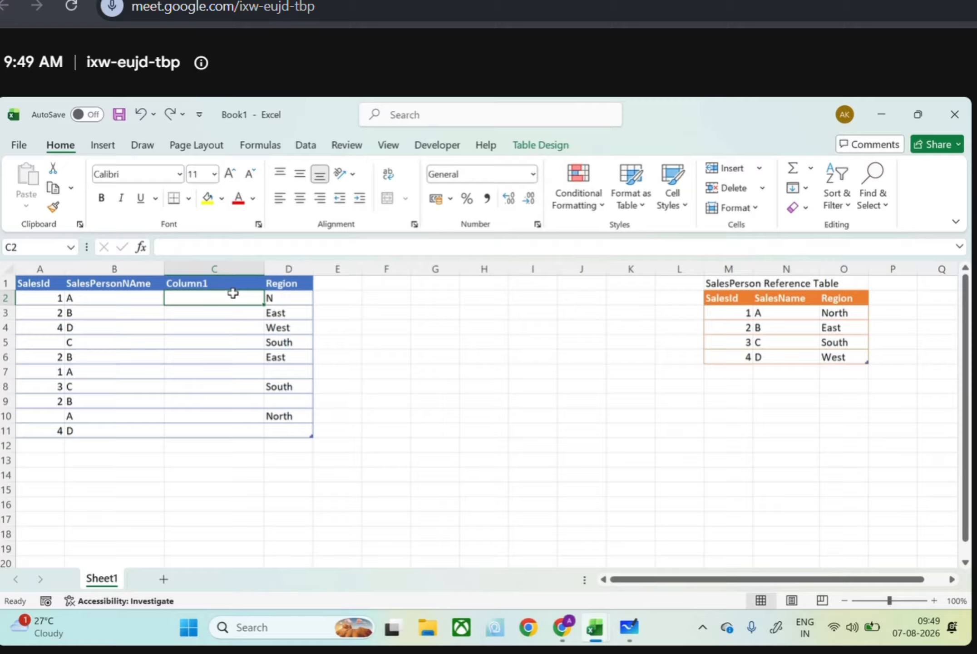
text(=if)
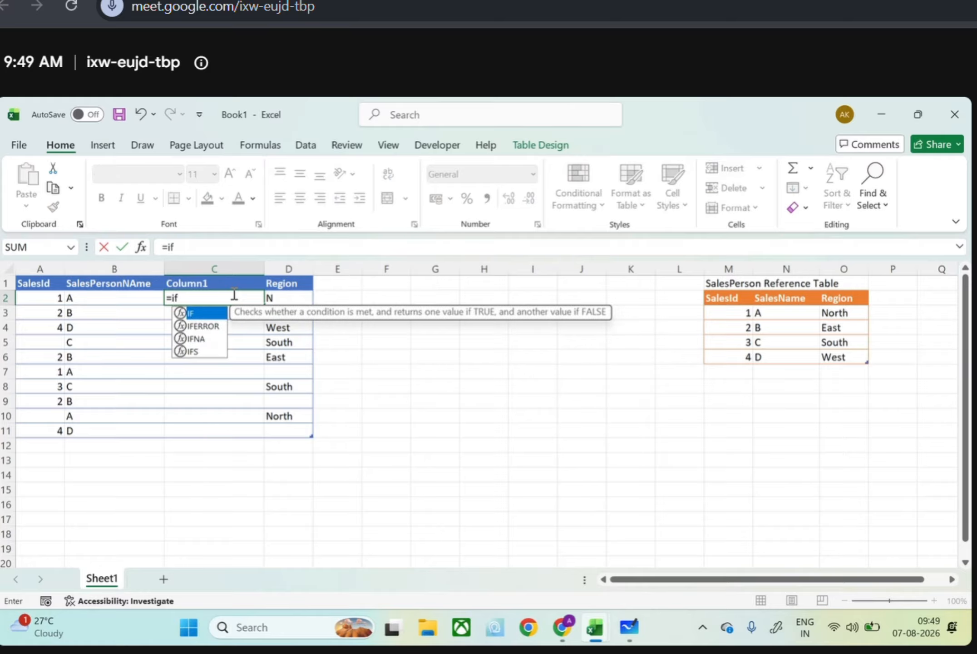
text((isblank()
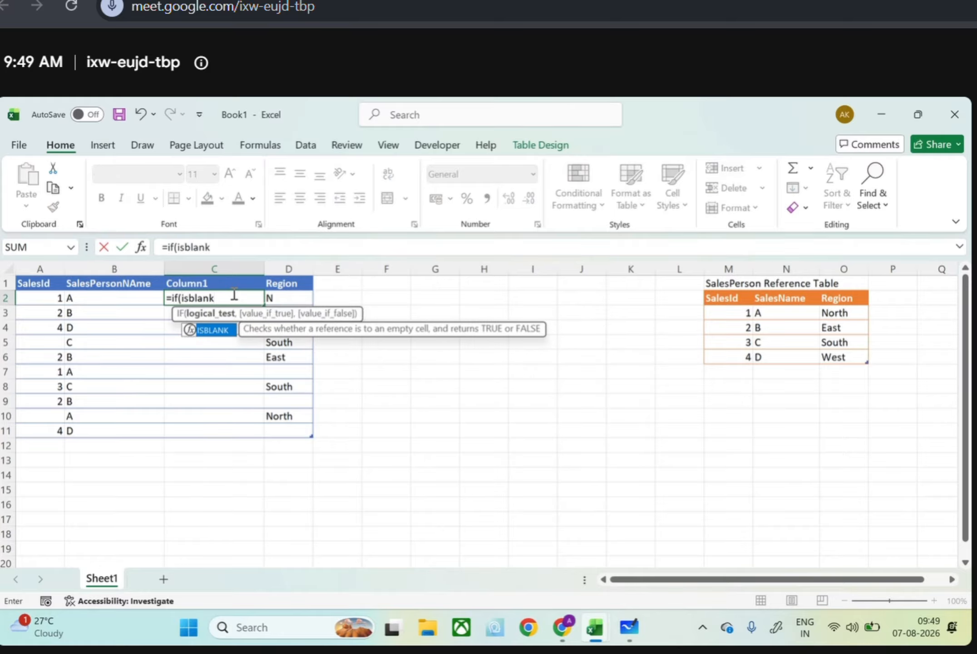
click(264, 298)
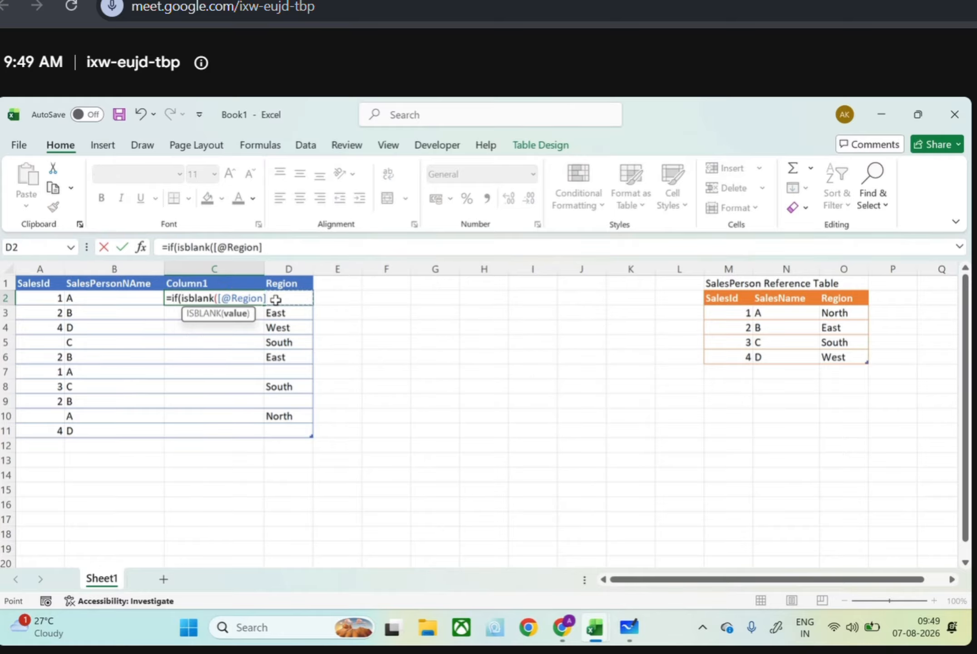
text())
Switch to Google Meet, admit the guest waiting to join, and return to the Book1 workbook
key(alt+Tab)
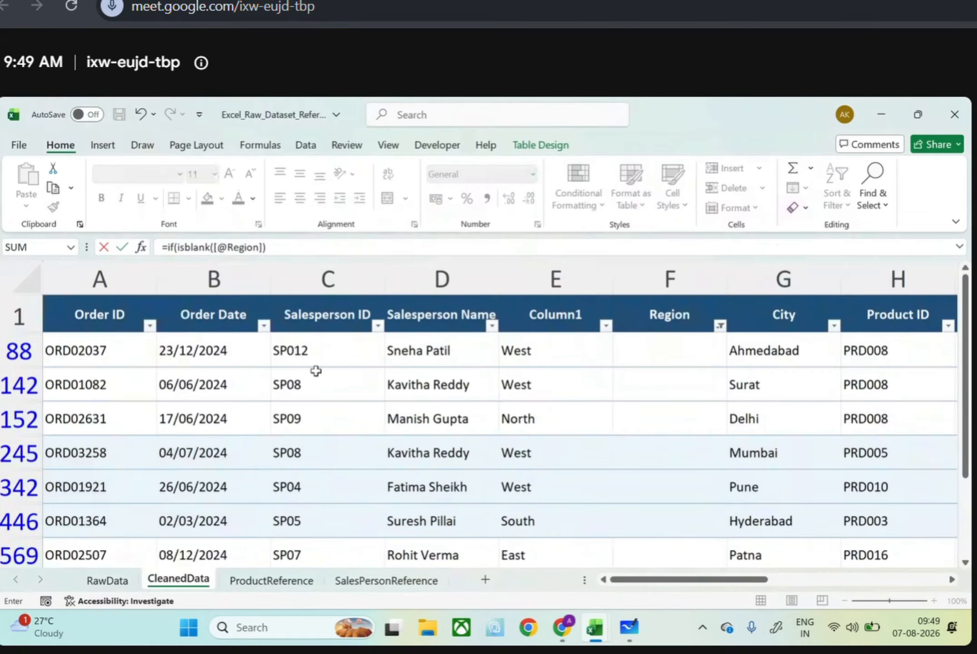
key(alt+Tab)
key(Tab)
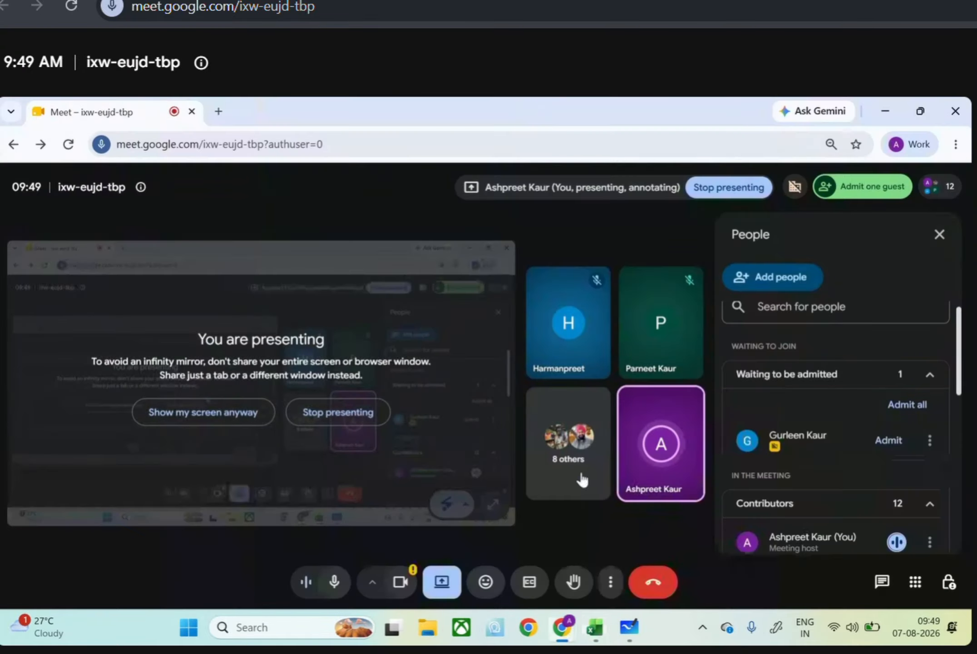
click(877, 444)
key(alt+Tab)
key(Tab)
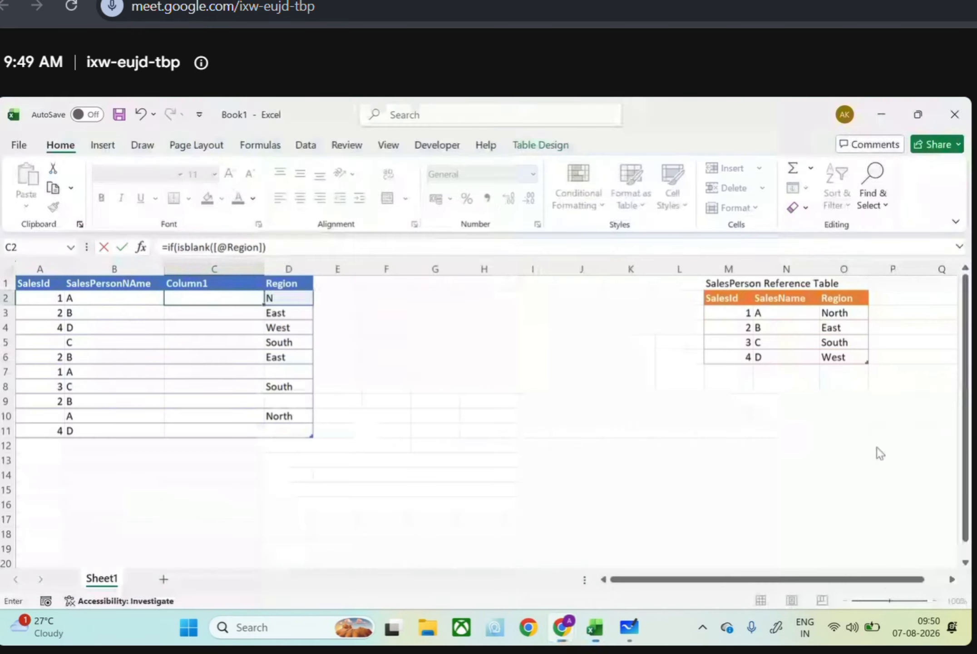
text(,)
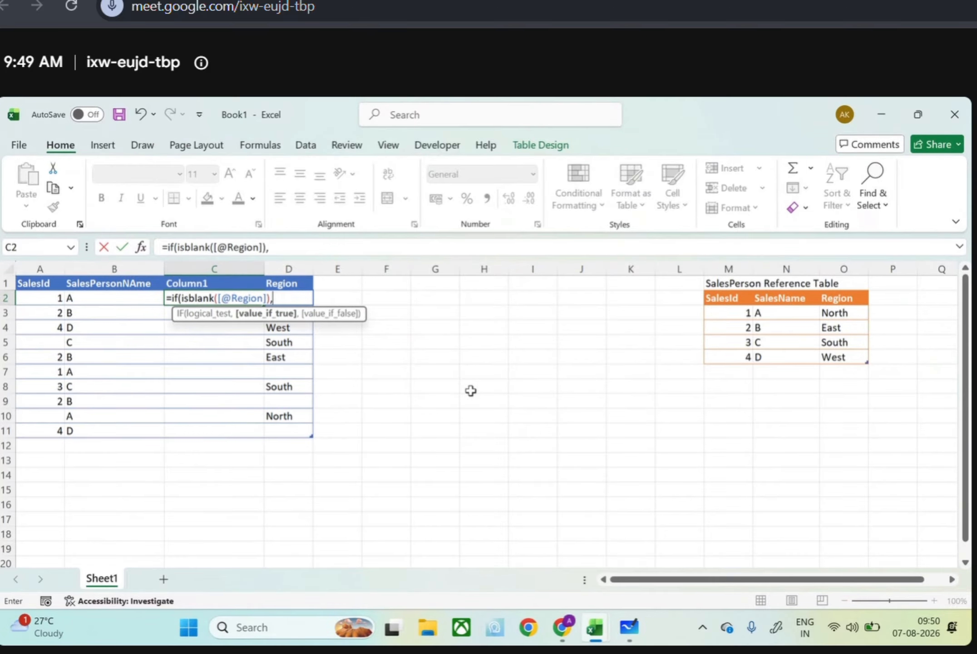
text(xlookup()
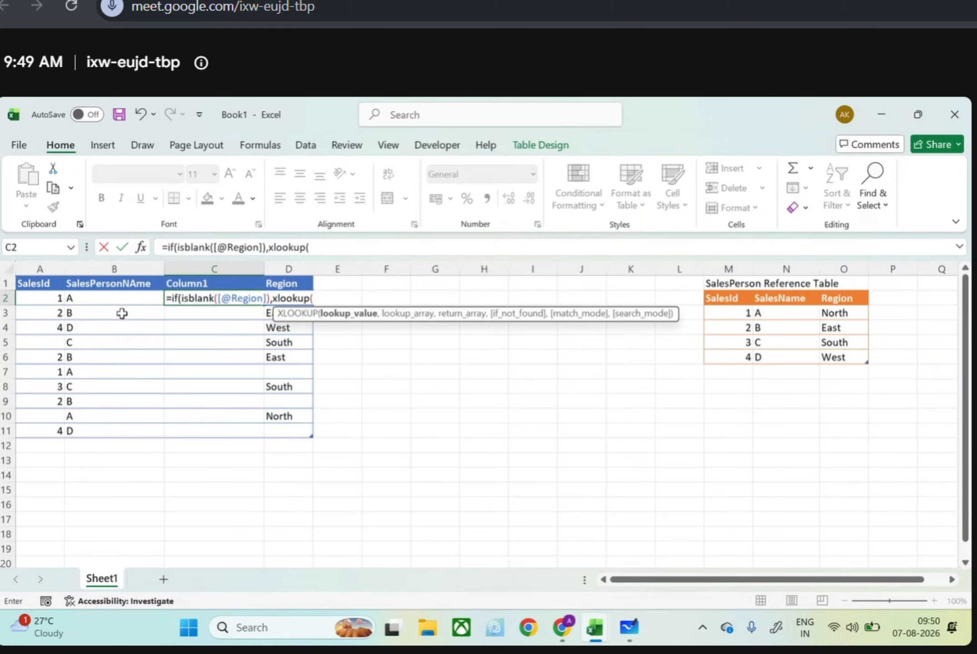
click(55, 298)
text(,)
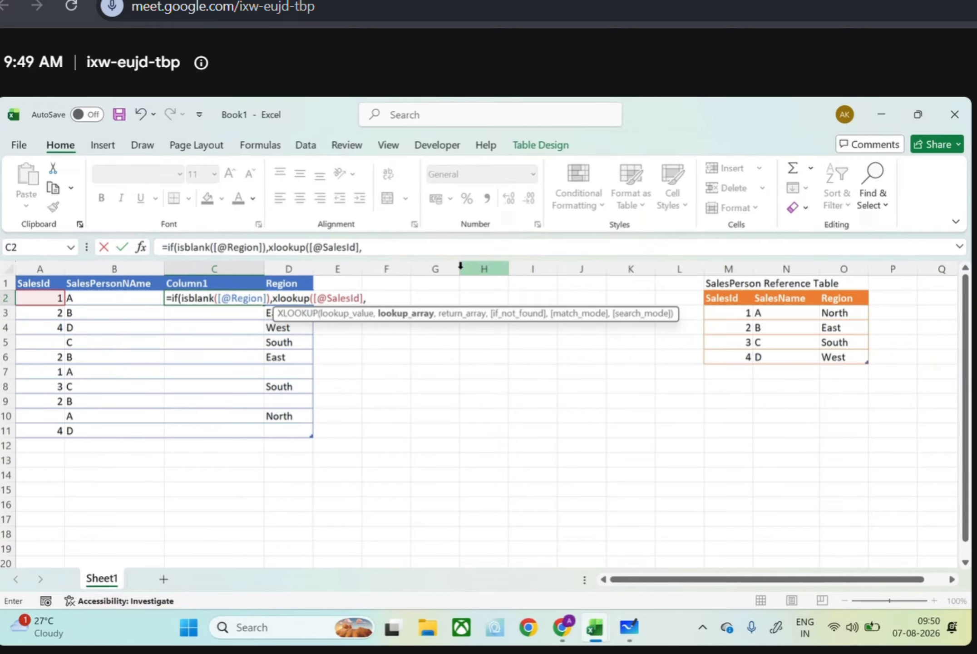
drag(729, 308, 734, 355)
text(,)
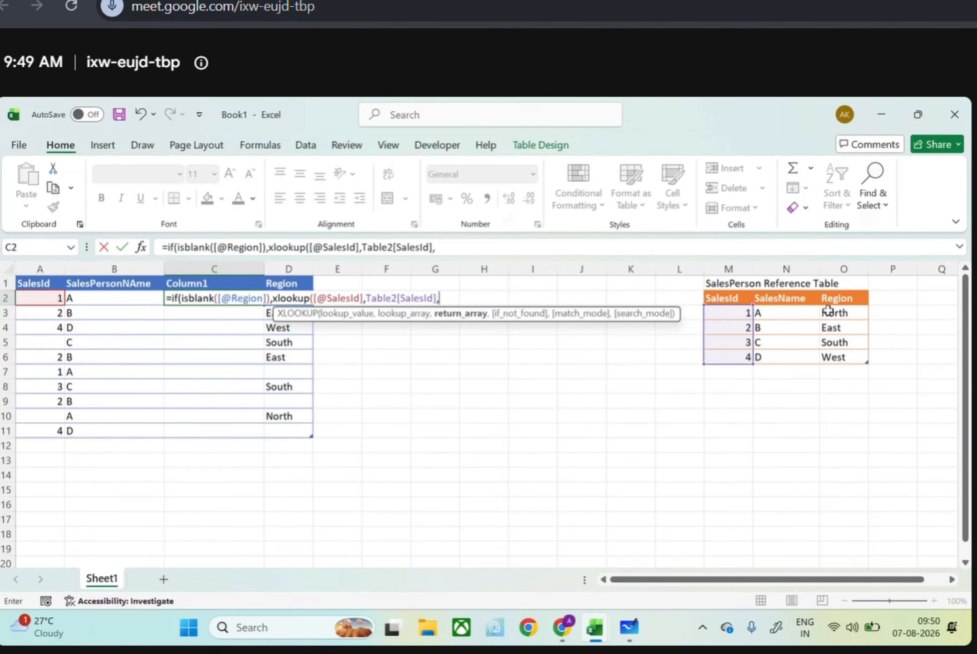
drag(831, 313, 827, 357)
text(,)
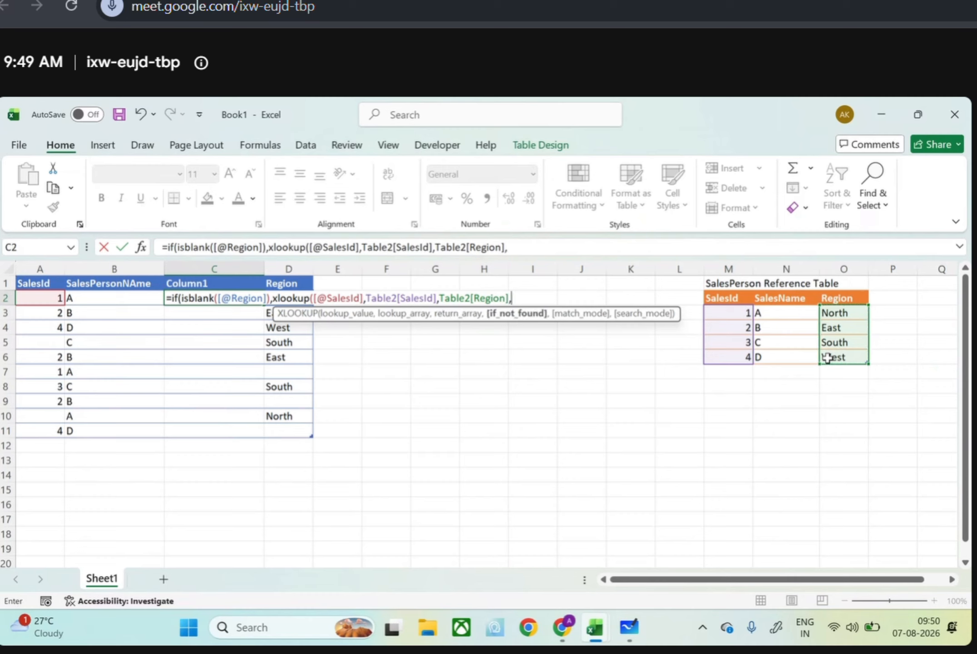
text("NotFound",)
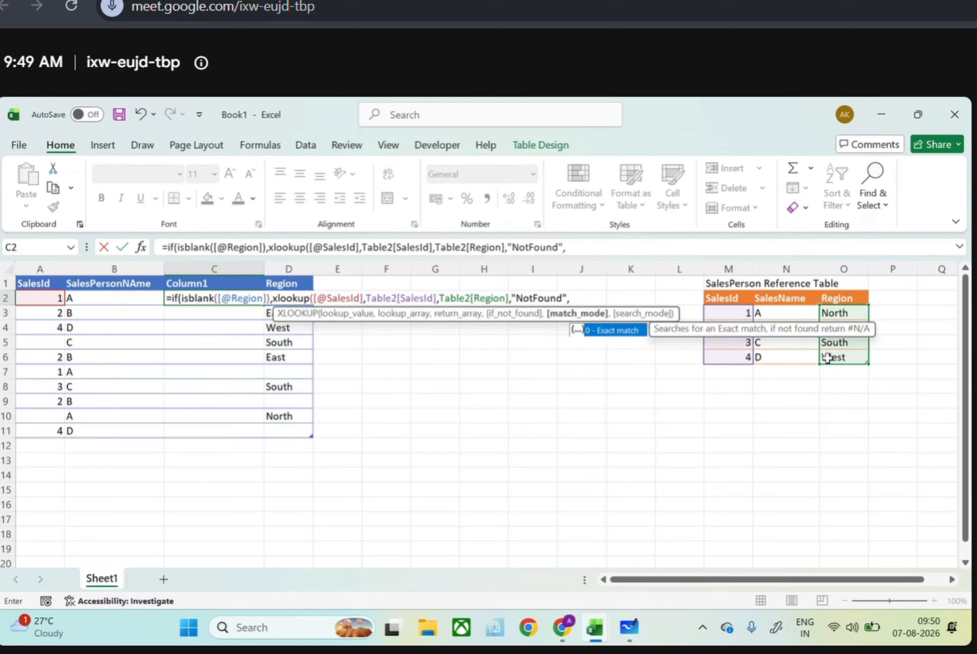
text(0))
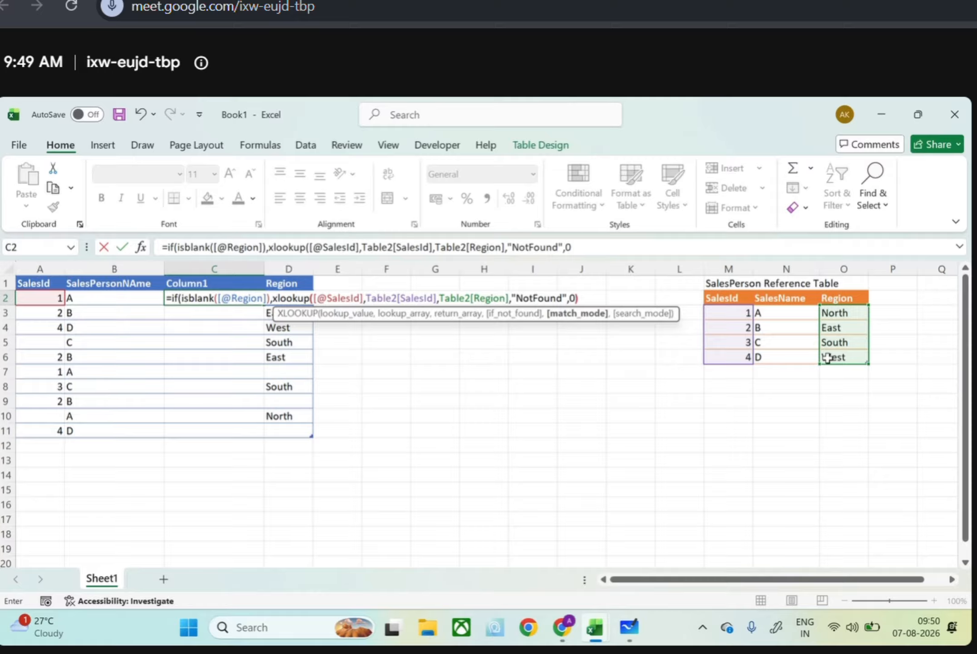
text(,)
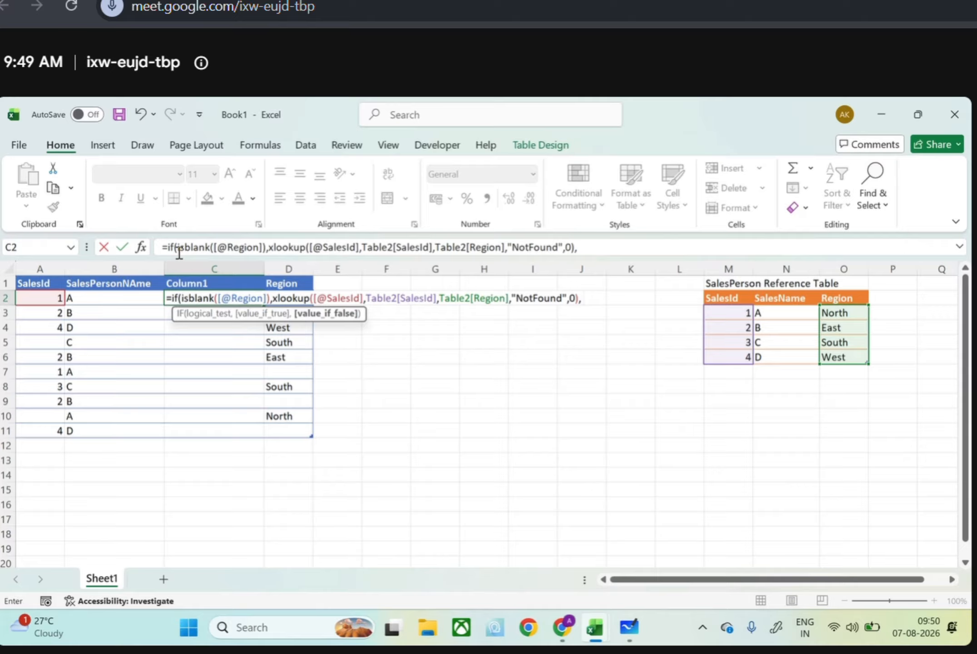
click(298, 284)
key(Left)
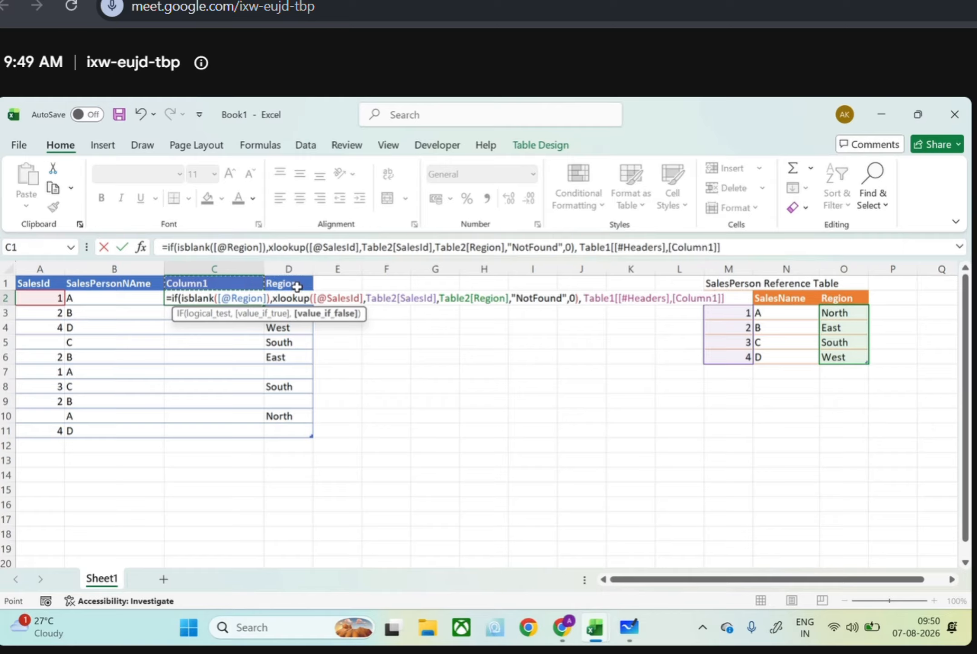
key(Right)
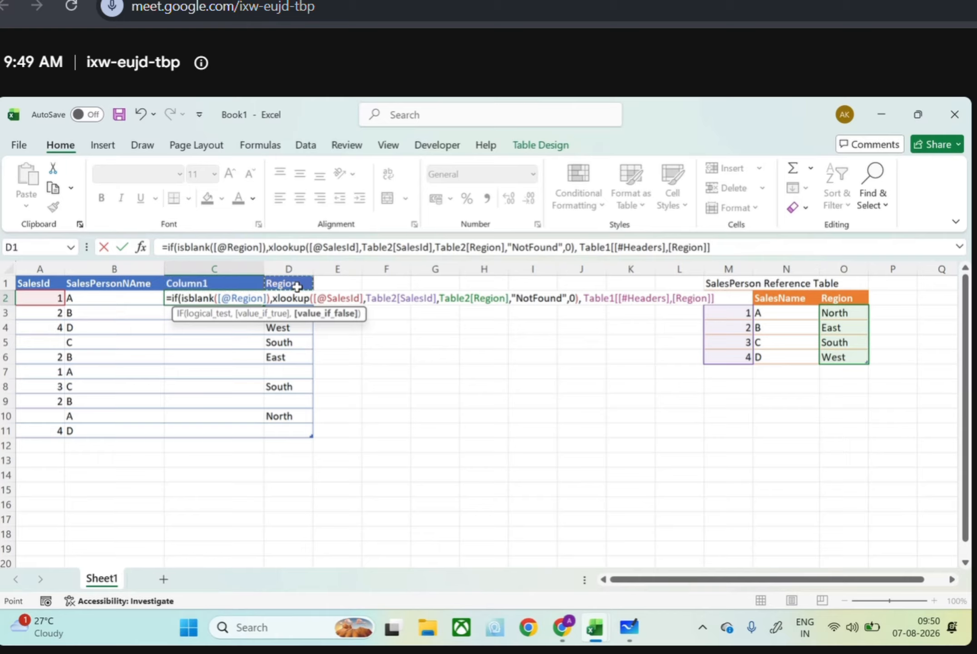
key(Down)
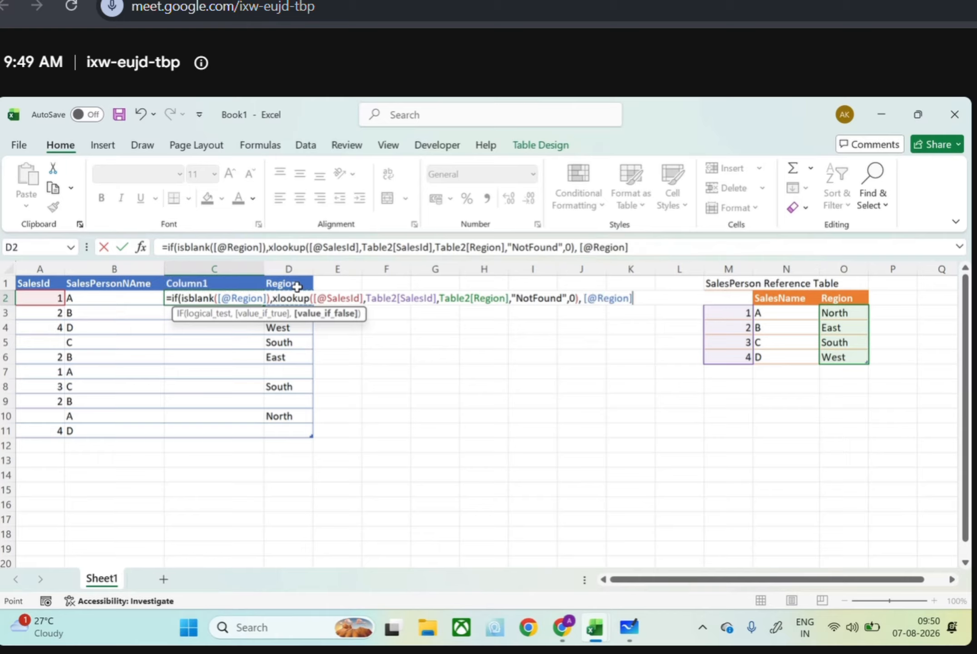
click(643, 249)
text())
key(Return)
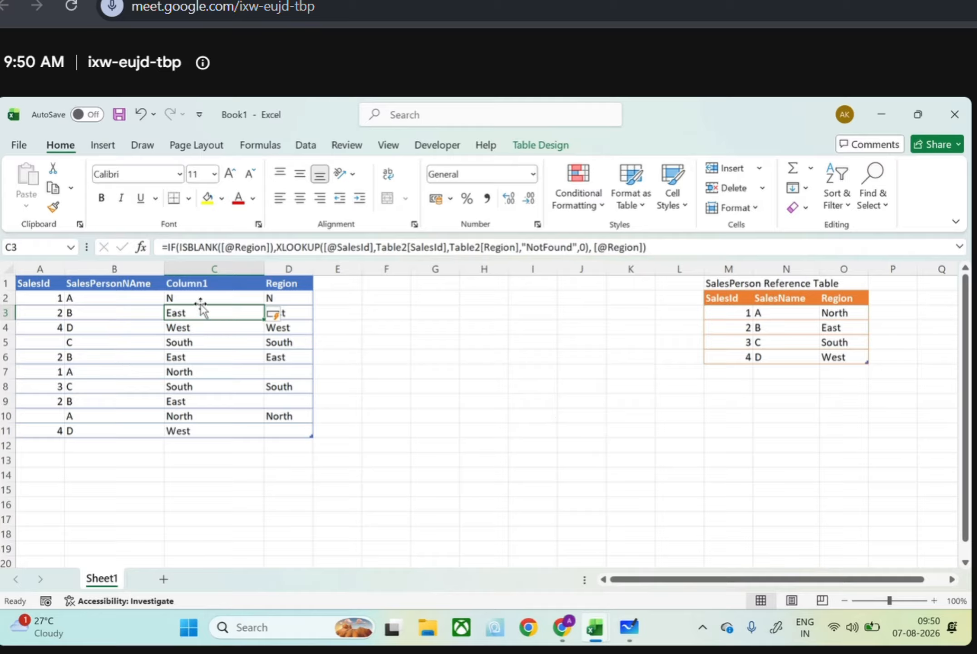
drag(201, 309, 203, 323)
click(214, 325)
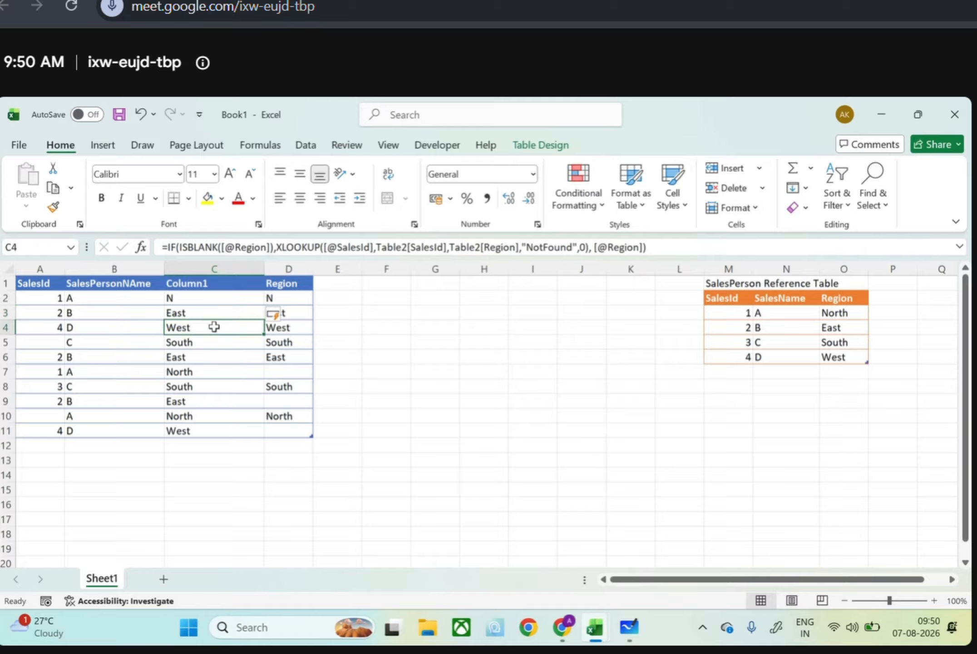
click(272, 372)
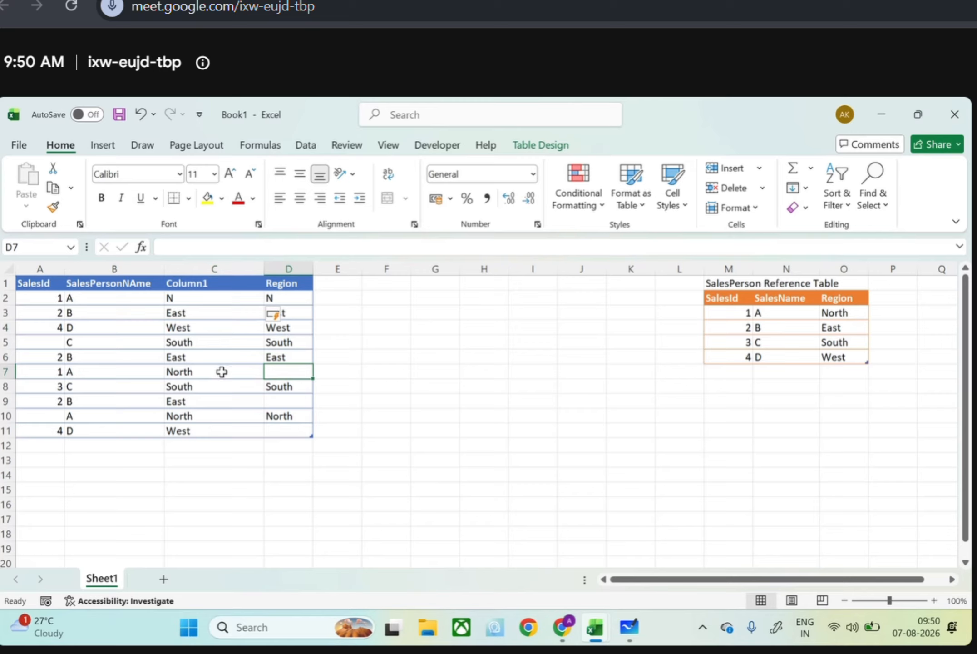
Copy the Column1 results in C2:C11 and paste them as values into the Region column from D2
drag(176, 302, 212, 433)
key(ctrl+c)
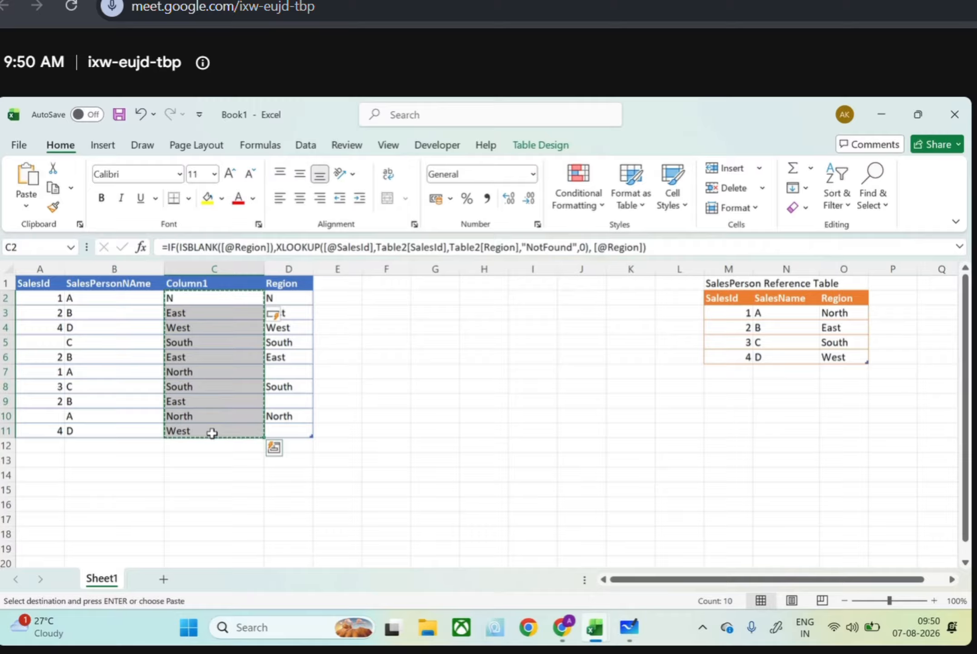
click(276, 315)
click(270, 295)
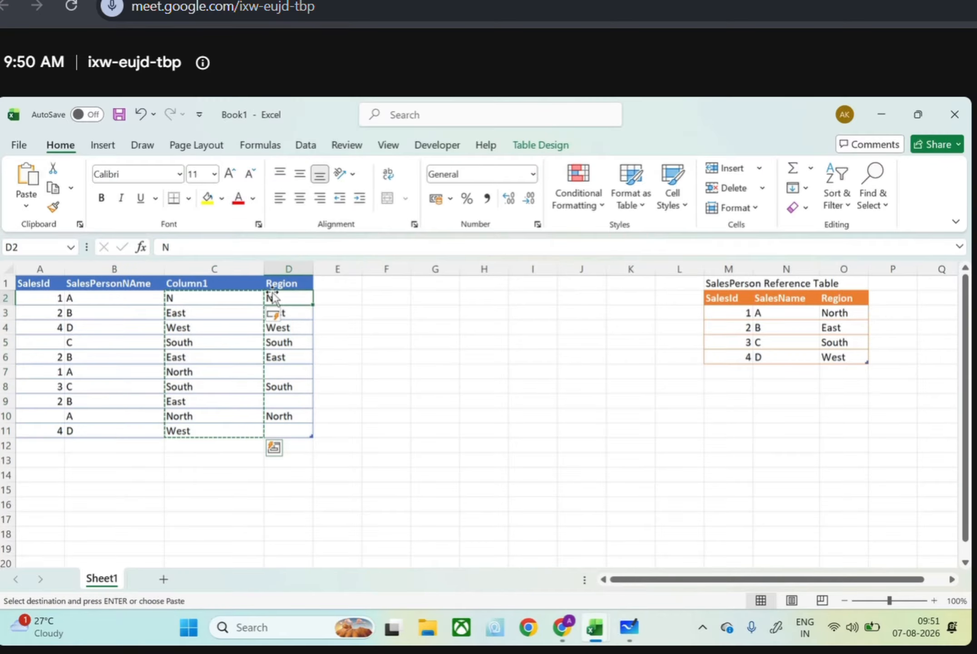
click(22, 209)
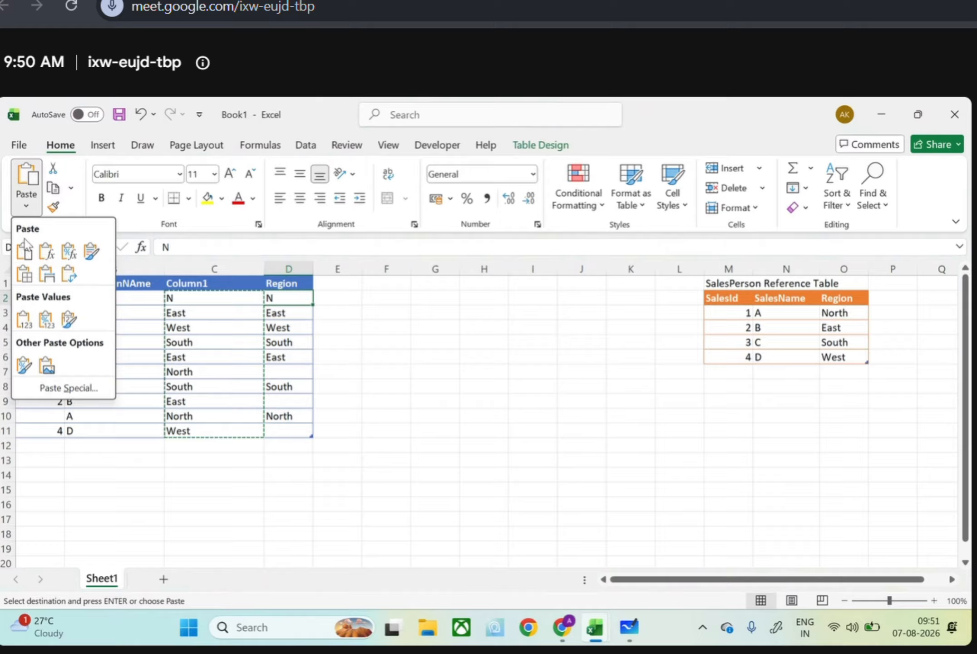
click(18, 320)
Undo the values pasted into the Region column of Book1
click(235, 296)
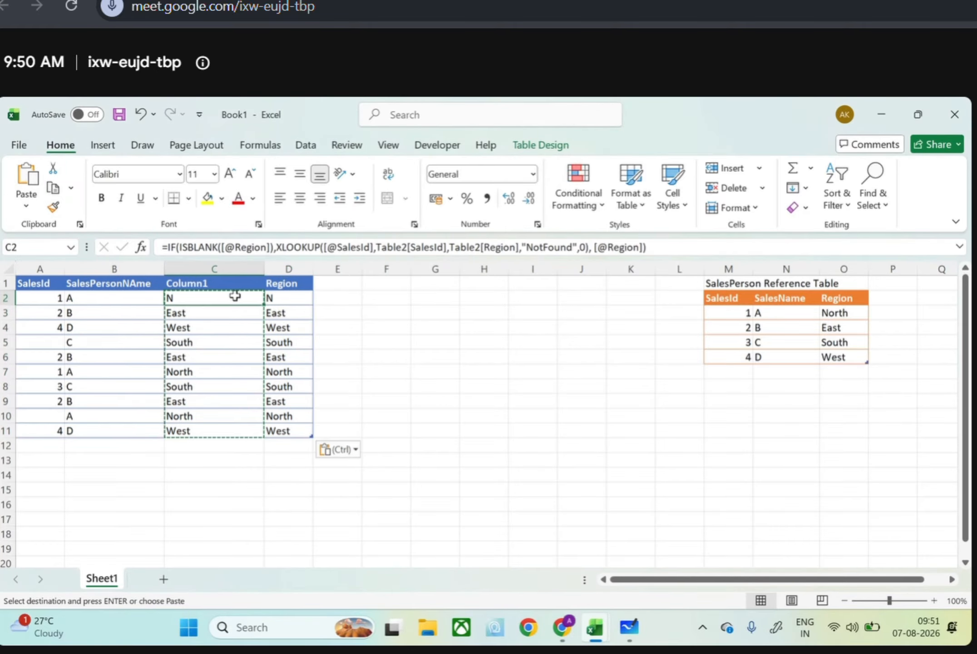
drag(235, 296, 245, 431)
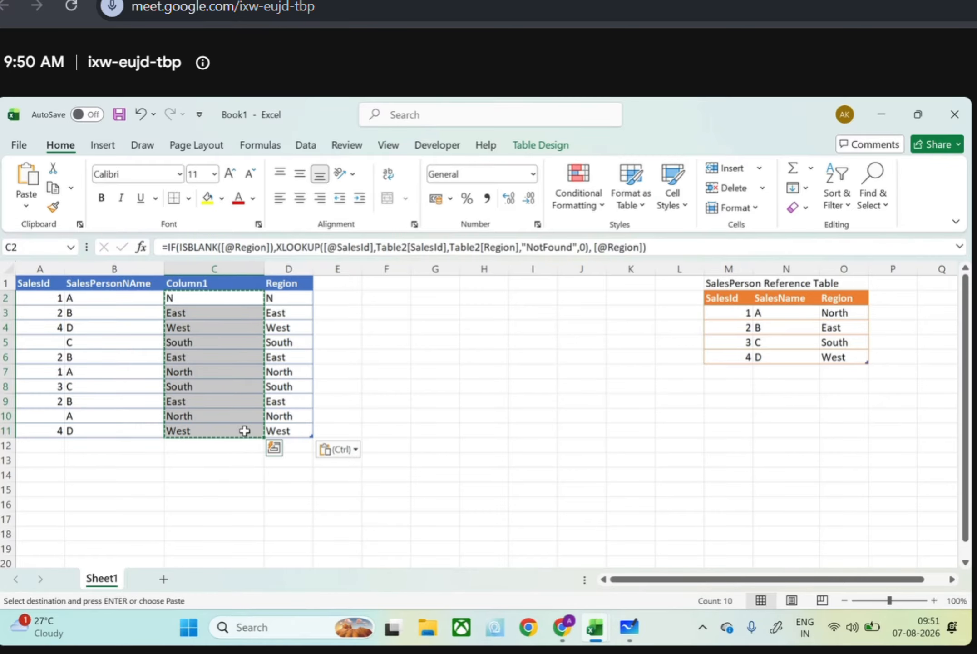
click(595, 627)
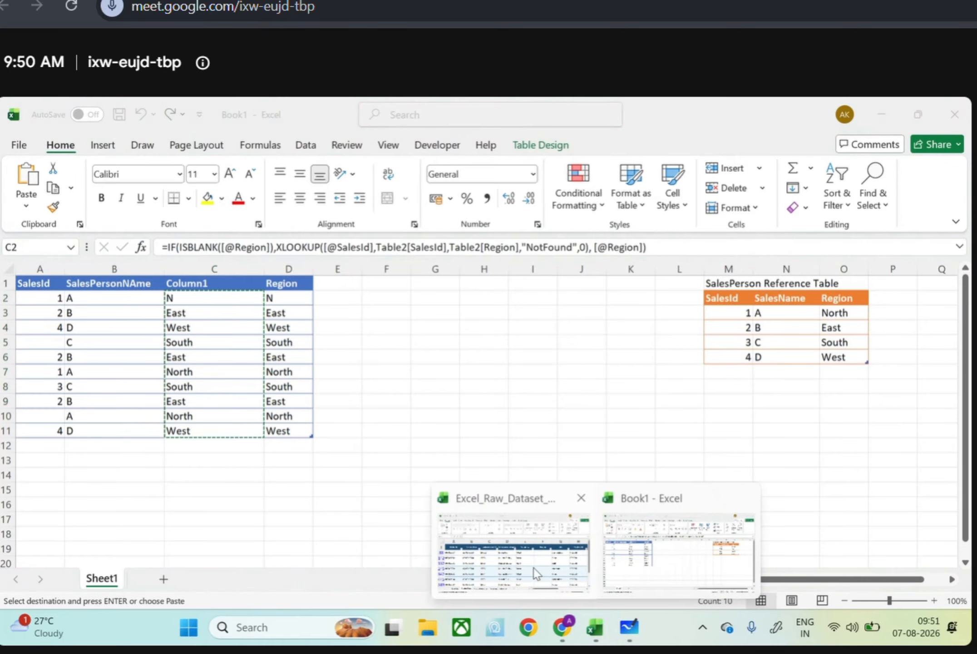
click(537, 574)
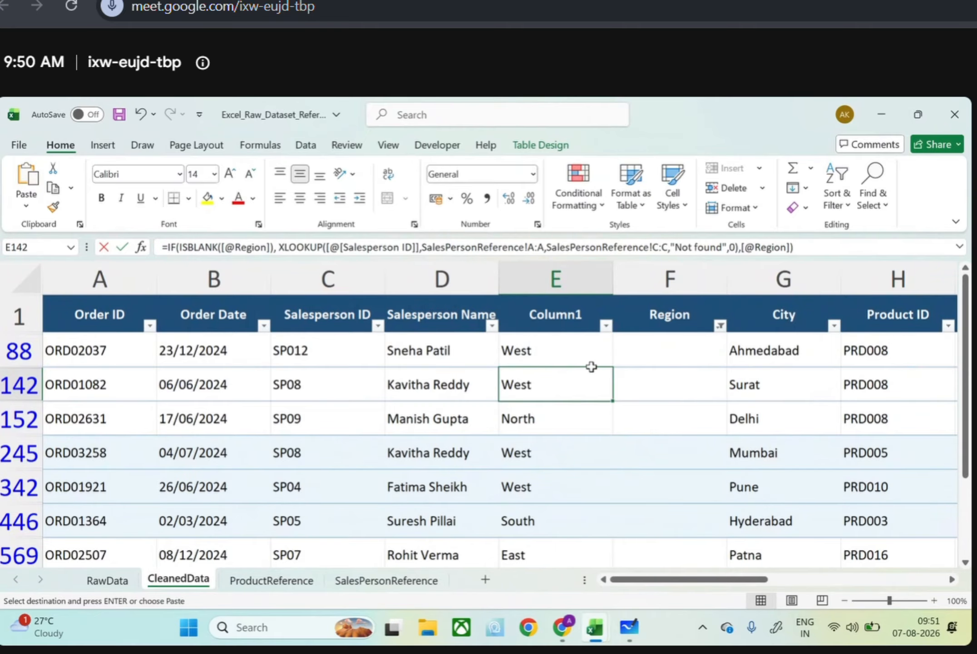
key(alt+Tab)
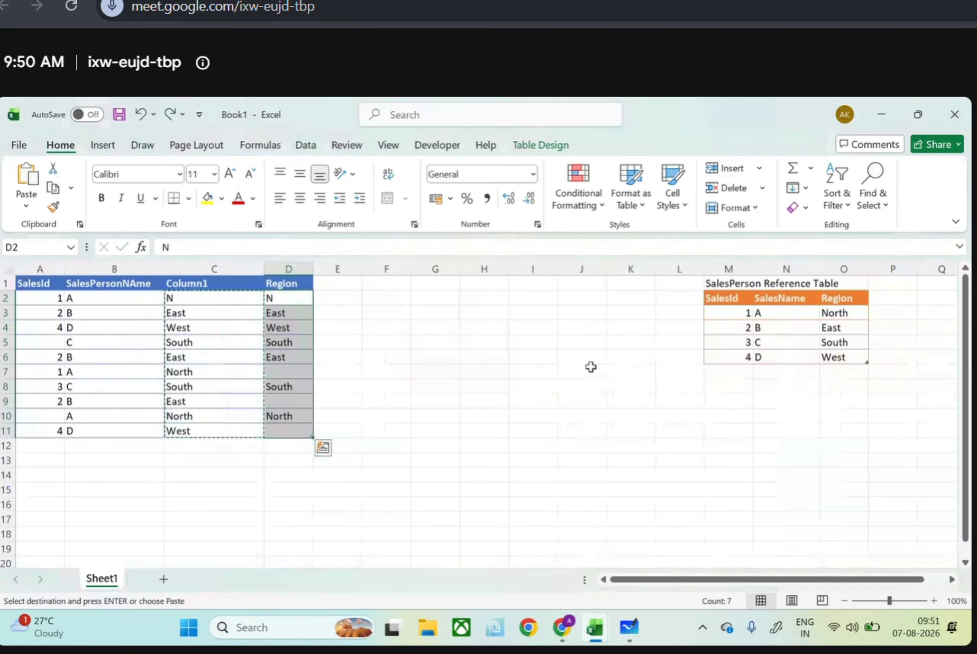
Switch to the Excel_Raw_Dataset workbook and delete the helper column Column1 from the CleanedData sheet
mouse_move(594, 627)
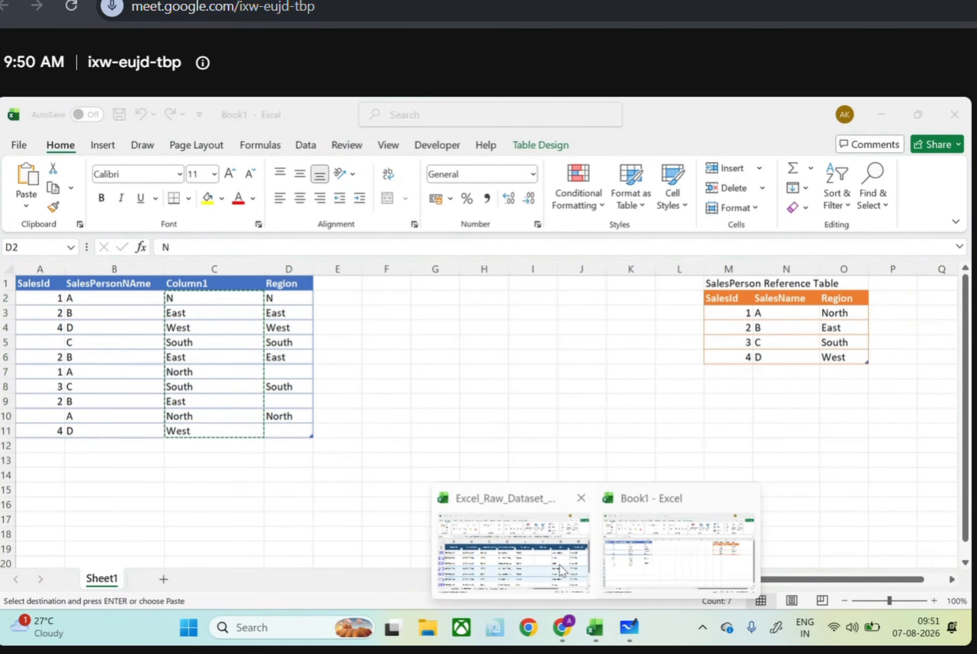
click(560, 564)
click(531, 278)
right_click(532, 278)
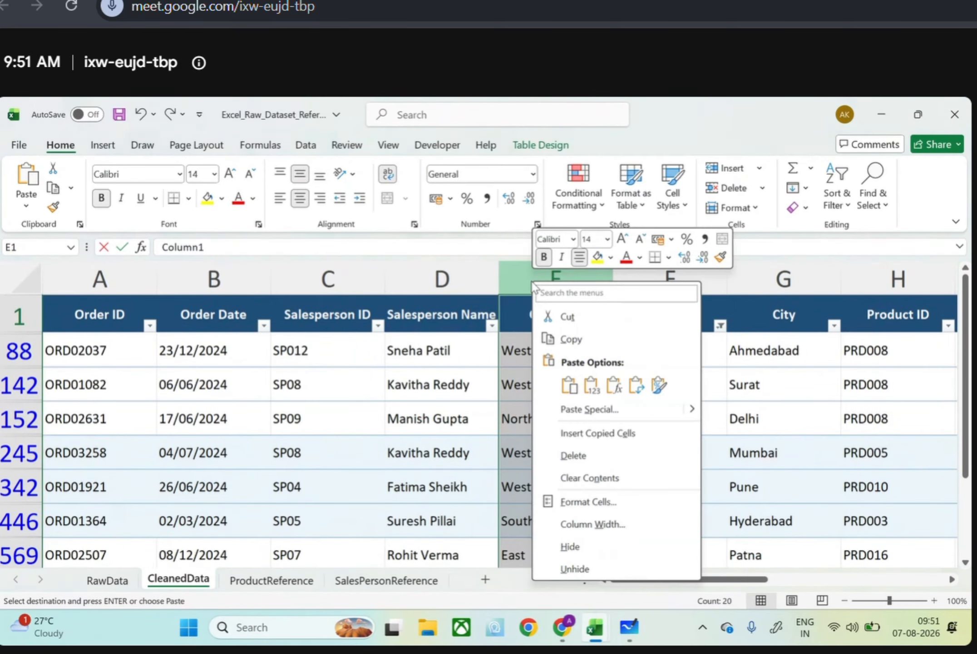
key(Escape)
key(Escape)
key(ctrl+minus)
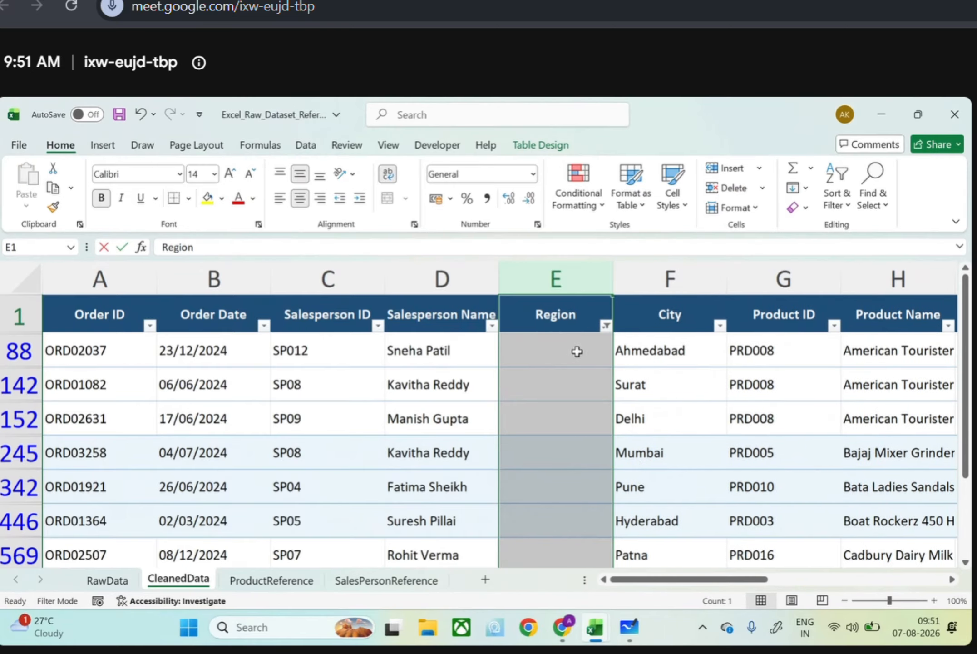
Reset the Region filter on the CleanedData sheet to include all values
click(543, 352)
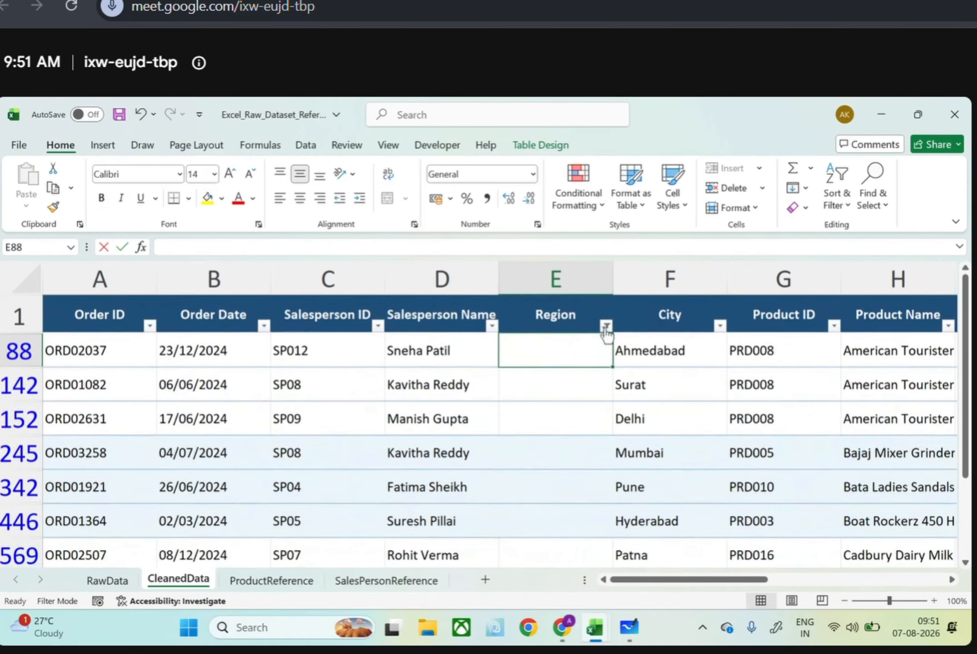
click(606, 329)
click(435, 444)
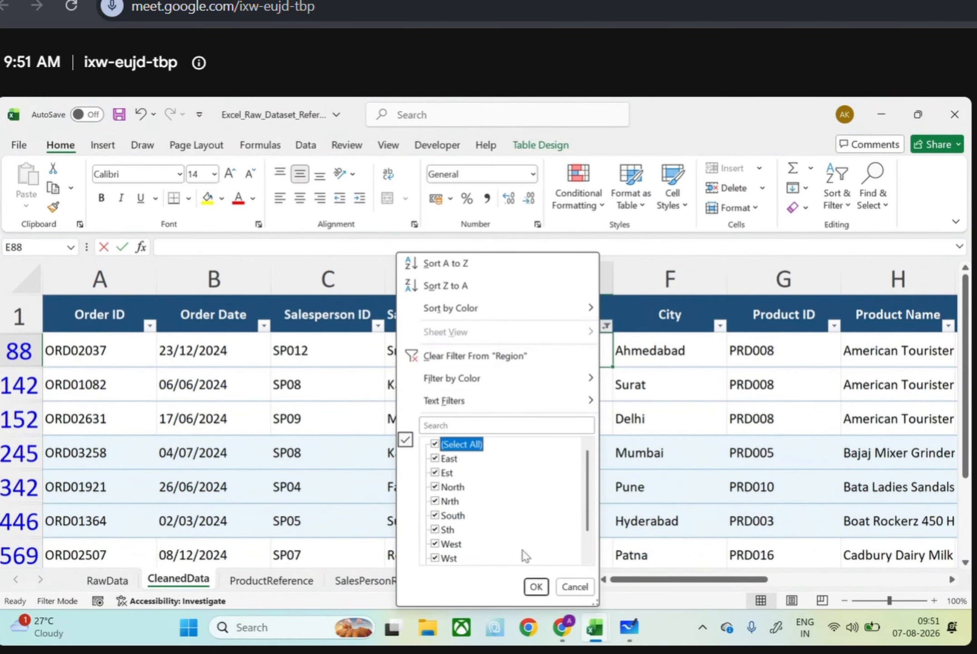
click(534, 584)
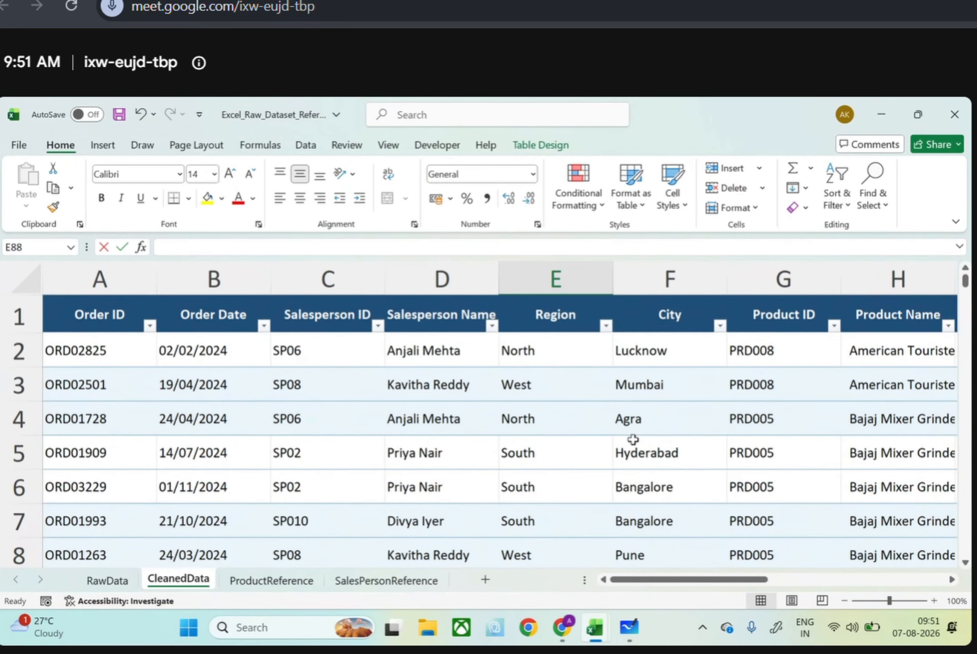
Insert a new table column before the Region column on the CleanedData sheet
click(556, 280)
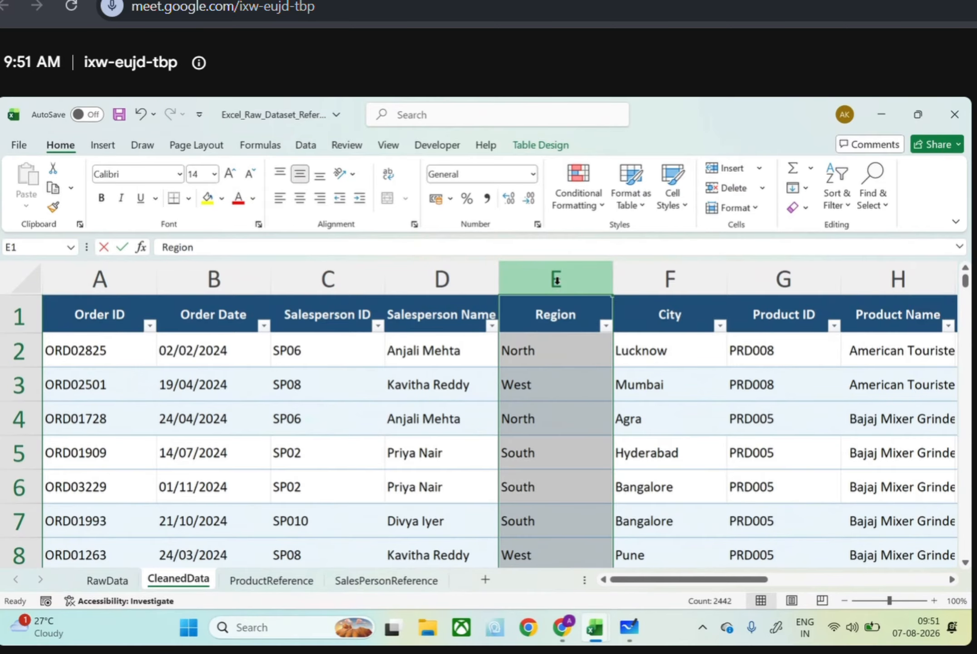
right_click(558, 285)
click(599, 437)
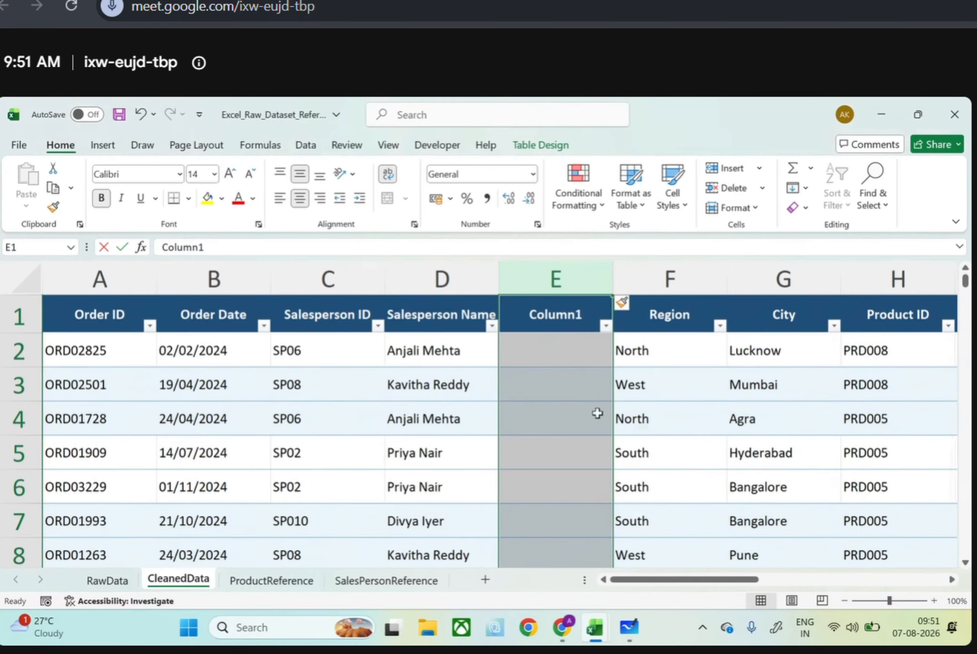
click(555, 341)
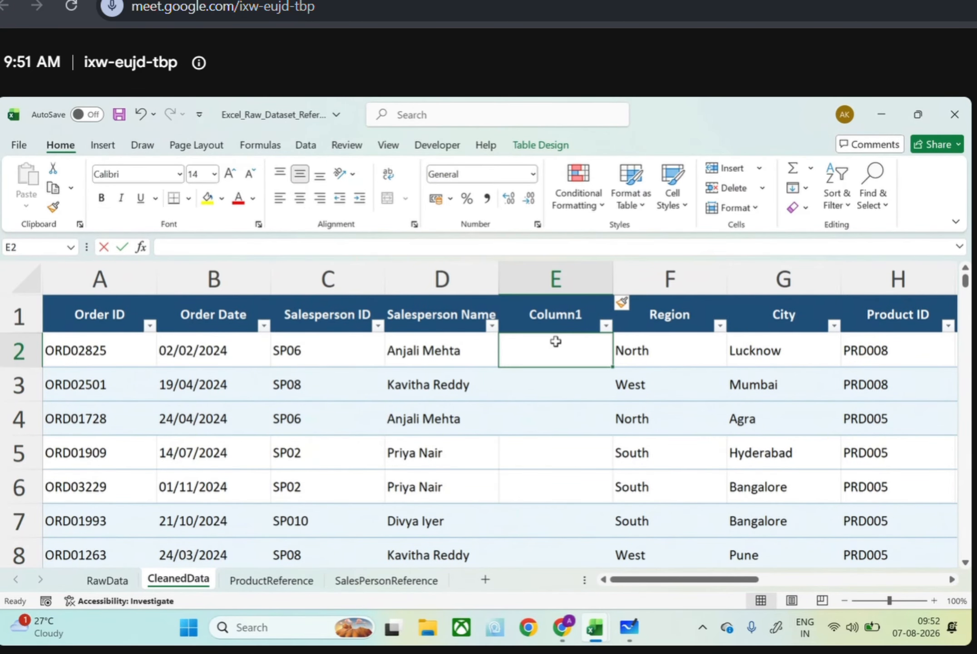
text(=if(isbla)
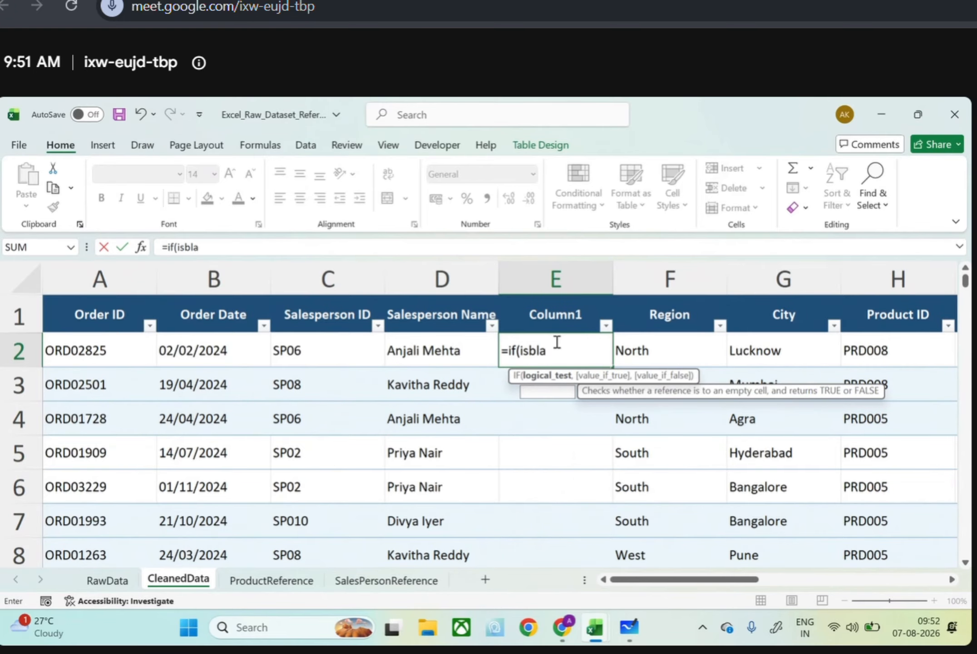
text(nk()
click(641, 353)
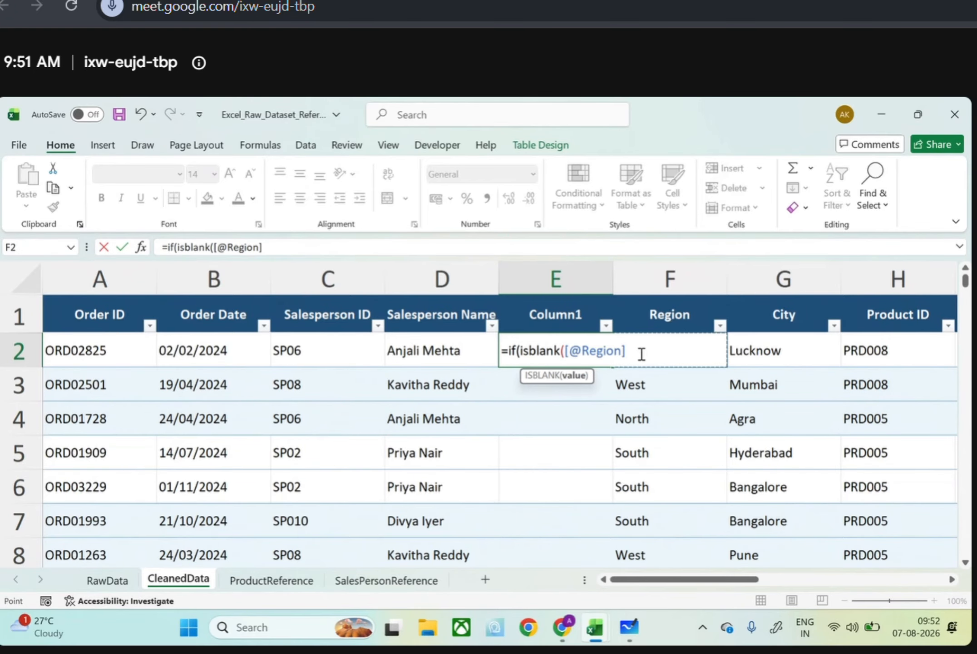
text(),xlook)
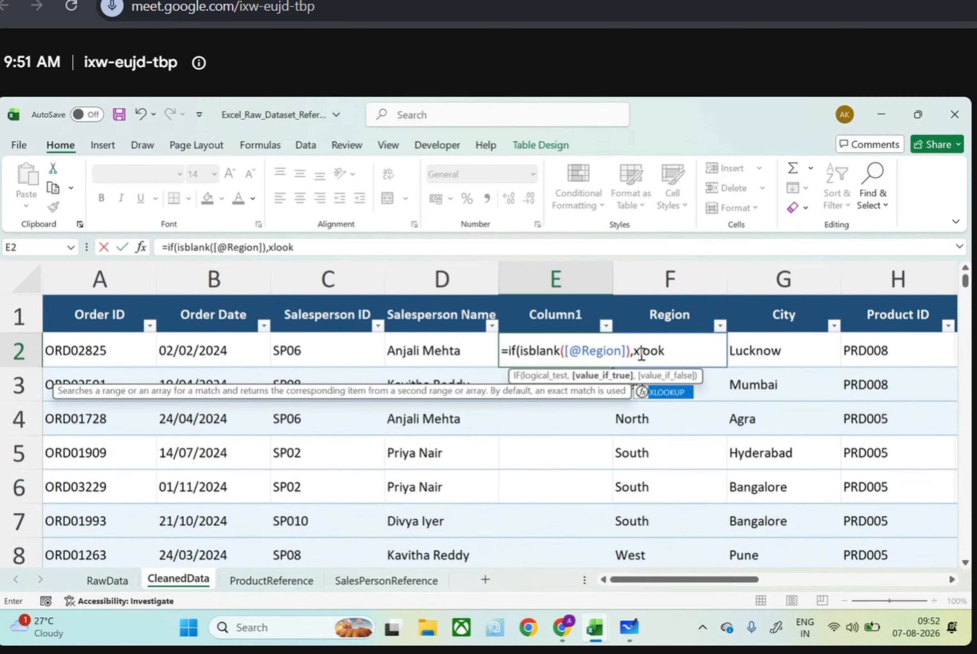
text(up()
click(336, 336)
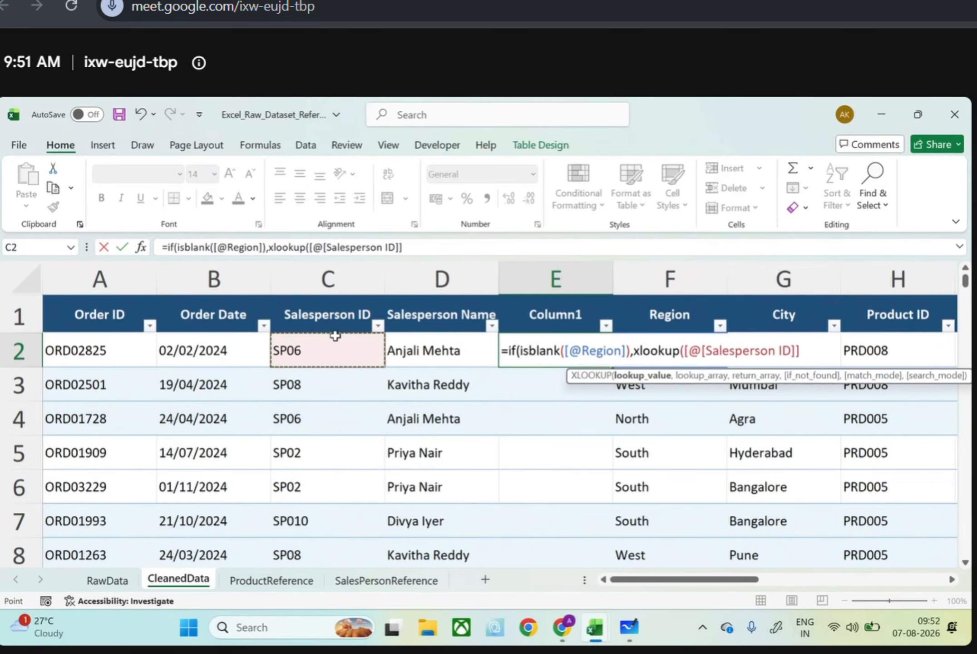
text(,)
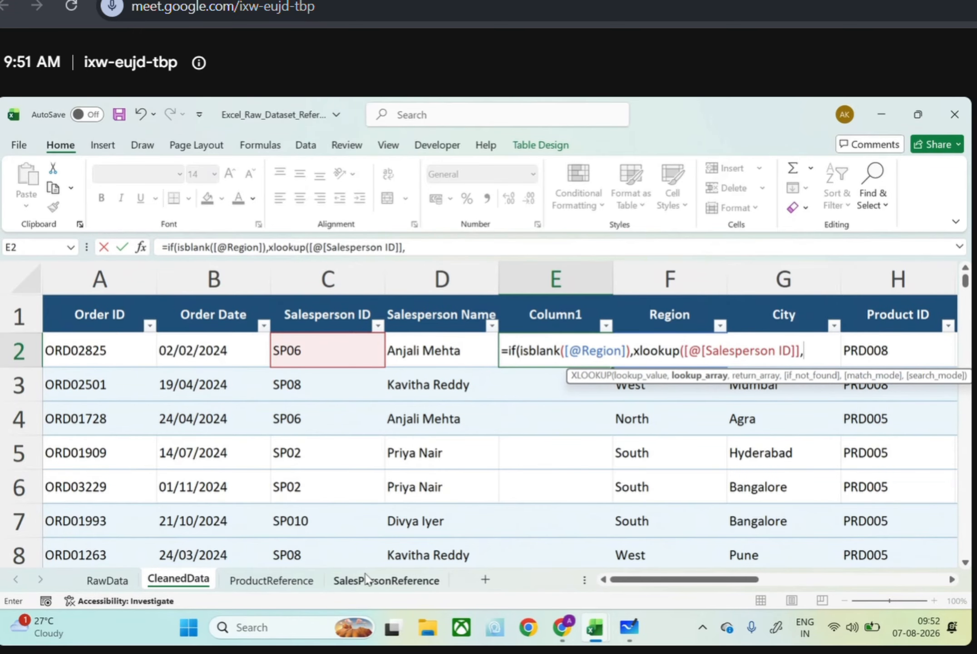
Give the XLOOKUP the lookup array SalesPersonReference!A:A, return array SalesPersonReference!D:D, not-found text "Not Found" and match mode 0
click(367, 579)
click(125, 281)
text(,)
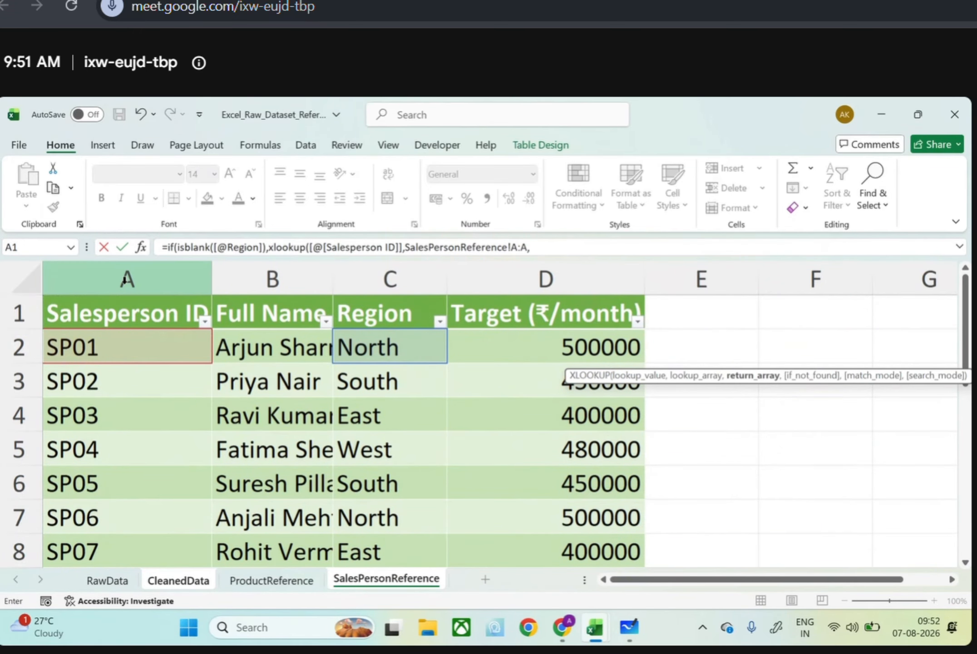
click(513, 287)
text(,")
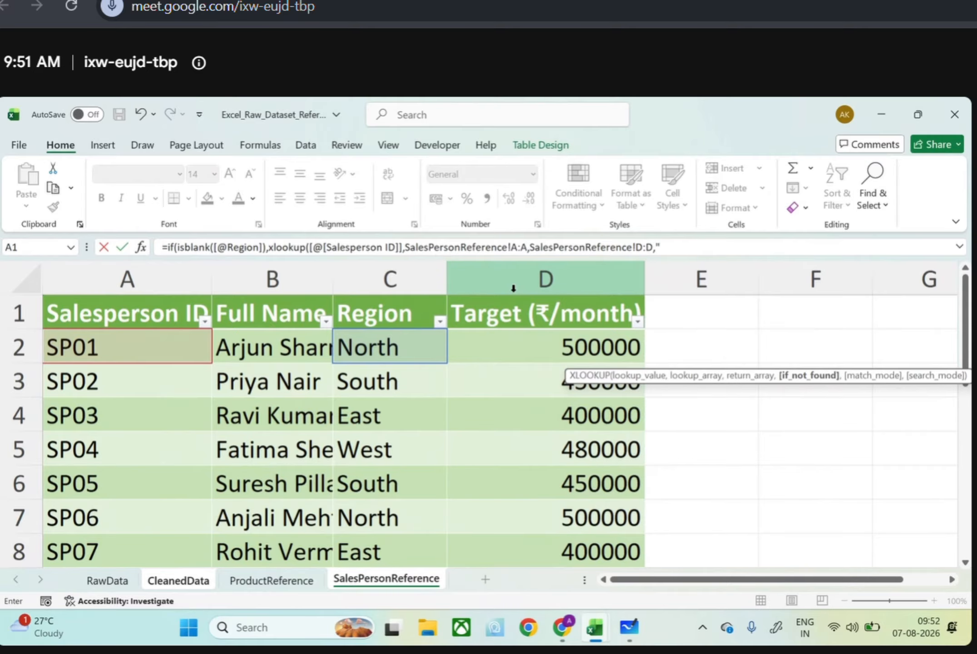
text(Not Found",0)
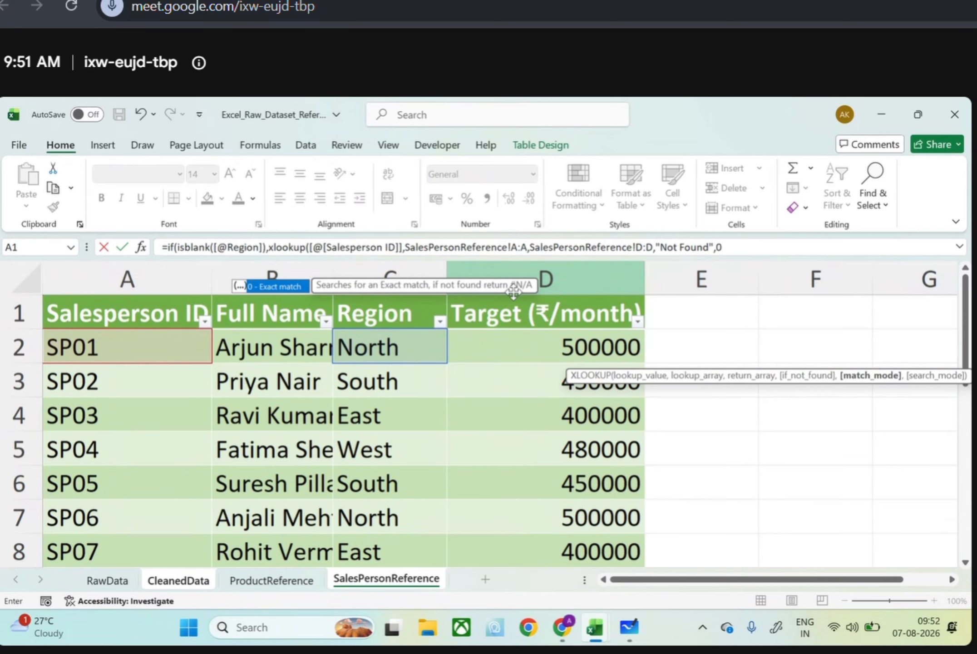
text(),)
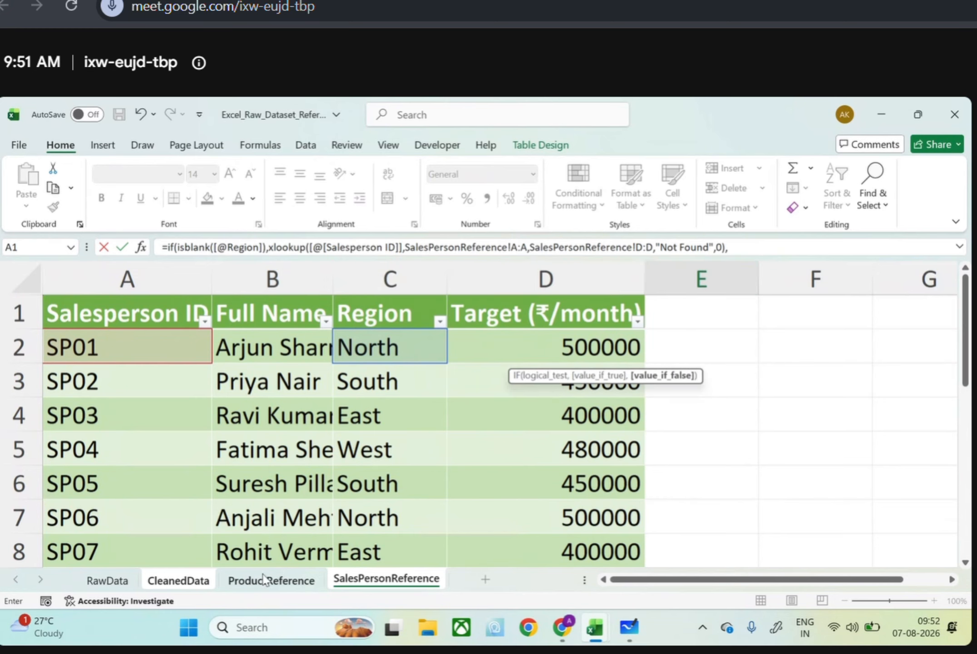
click(195, 581)
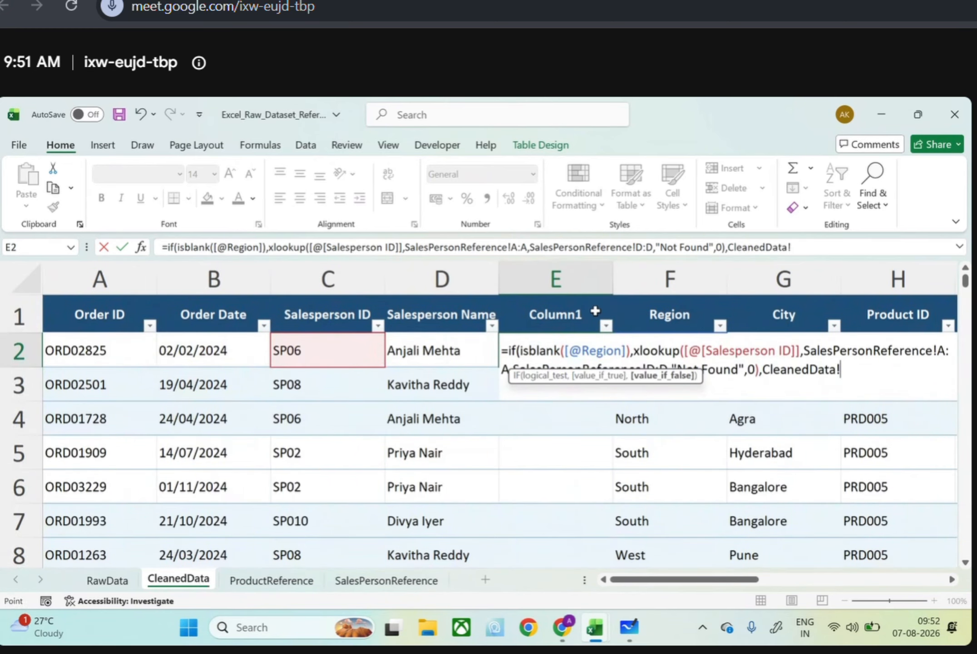
click(644, 311)
key(Down)
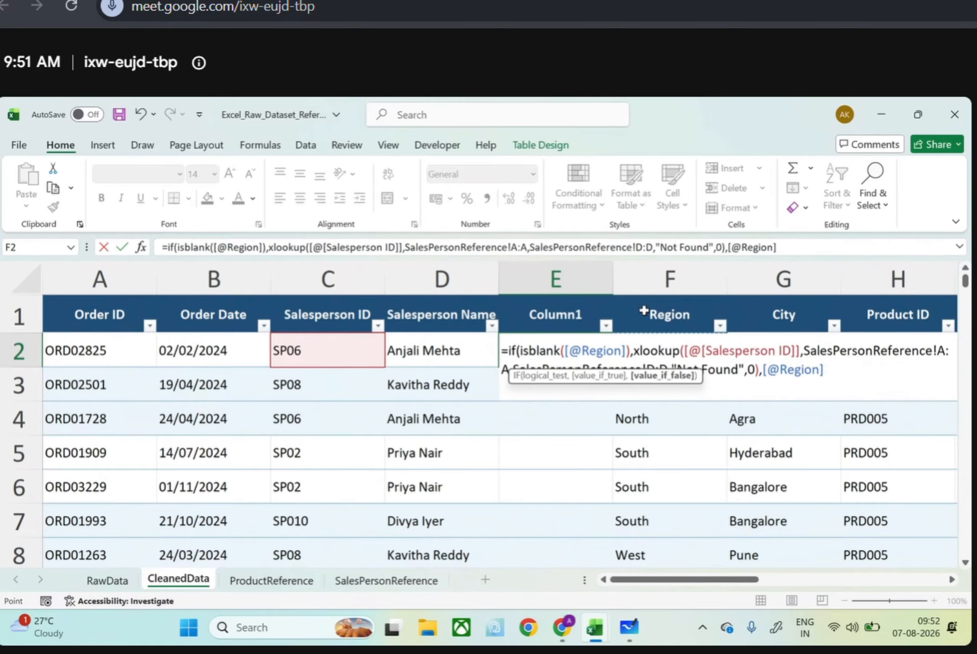
text())
key(Return)
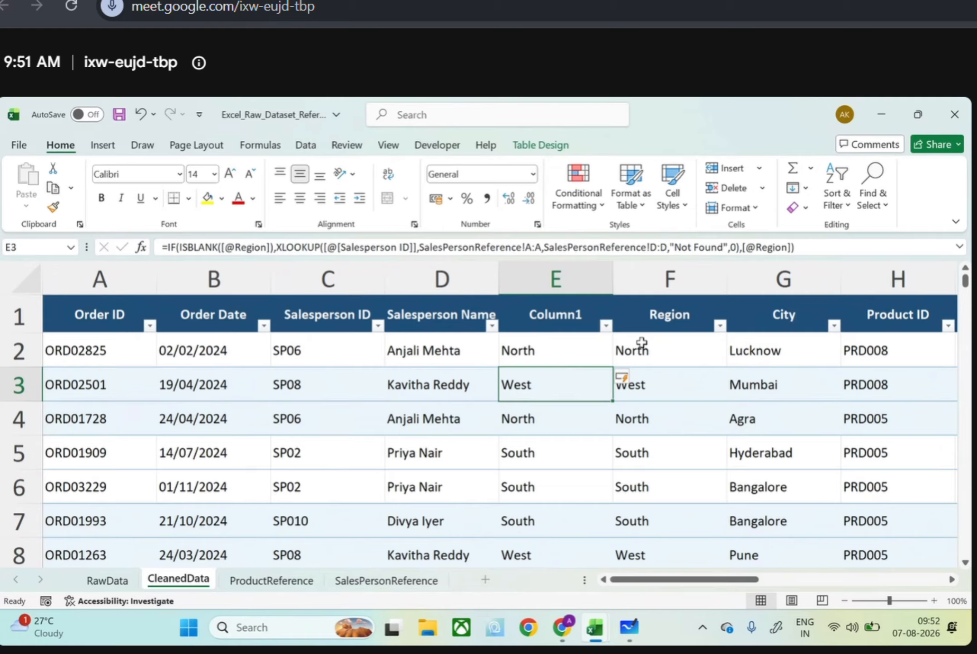
key(F2)
key(Escape)
text(0b)
key(super+p)
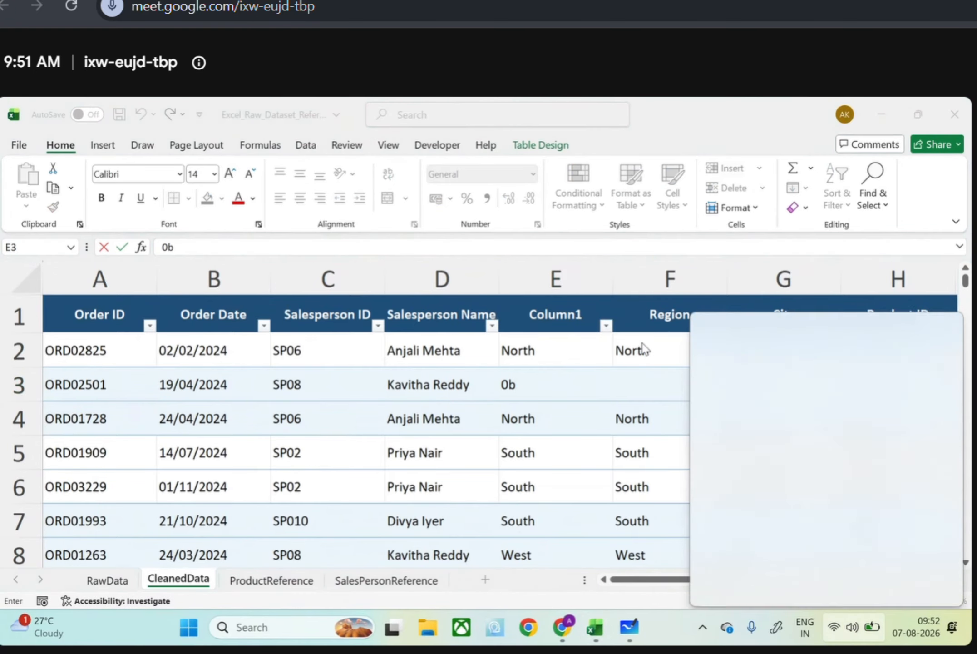
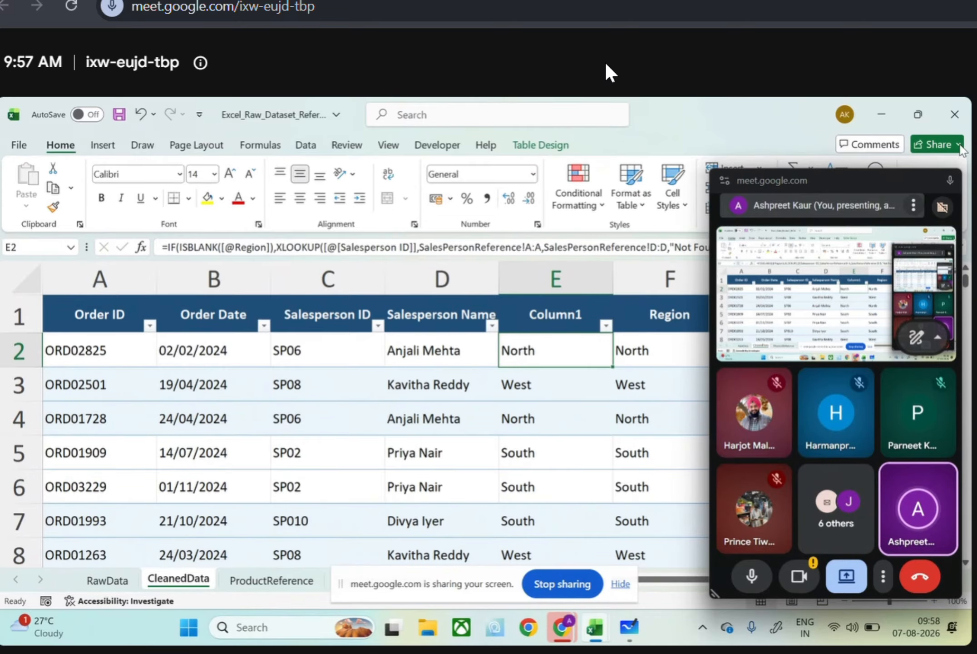
Clear the Google Meet window and the screen-sharing notice away from the CleanedData worksheet
click(951, 184)
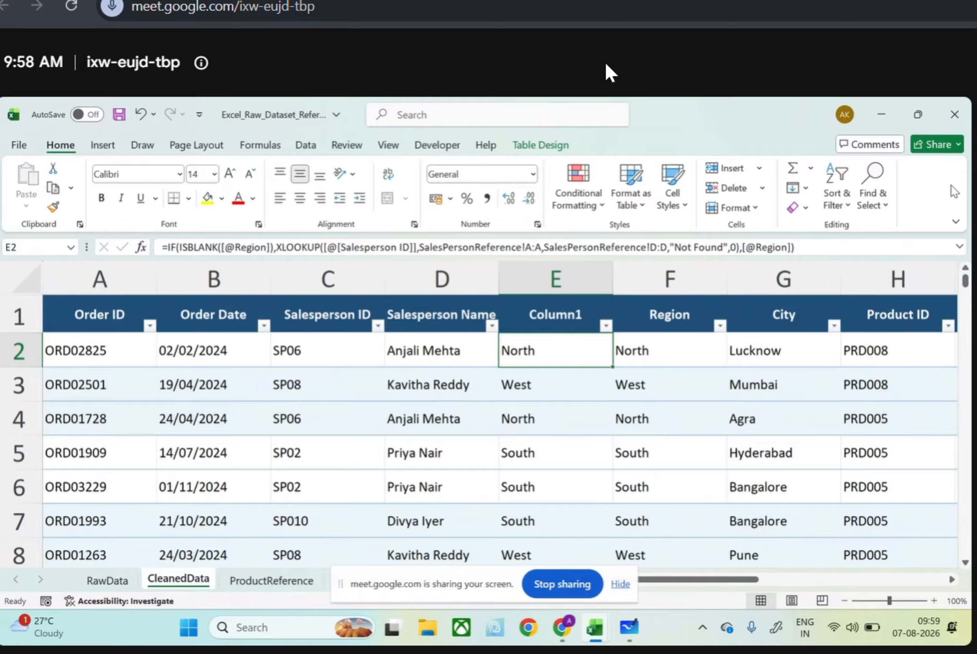
click(567, 274)
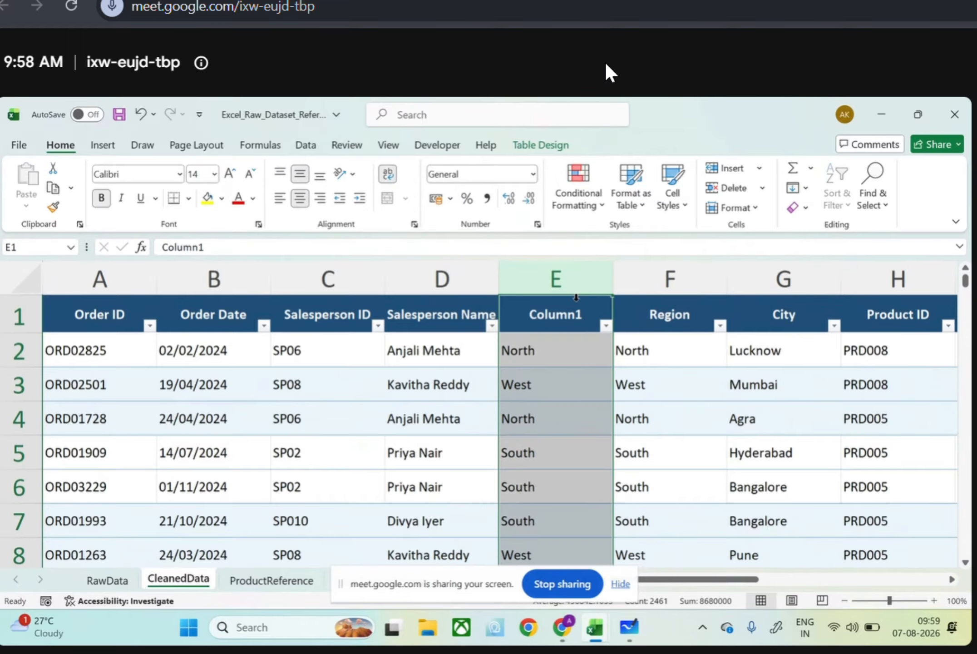
scroll(546, 398, down, 6)
scroll(546, 398, up, 6)
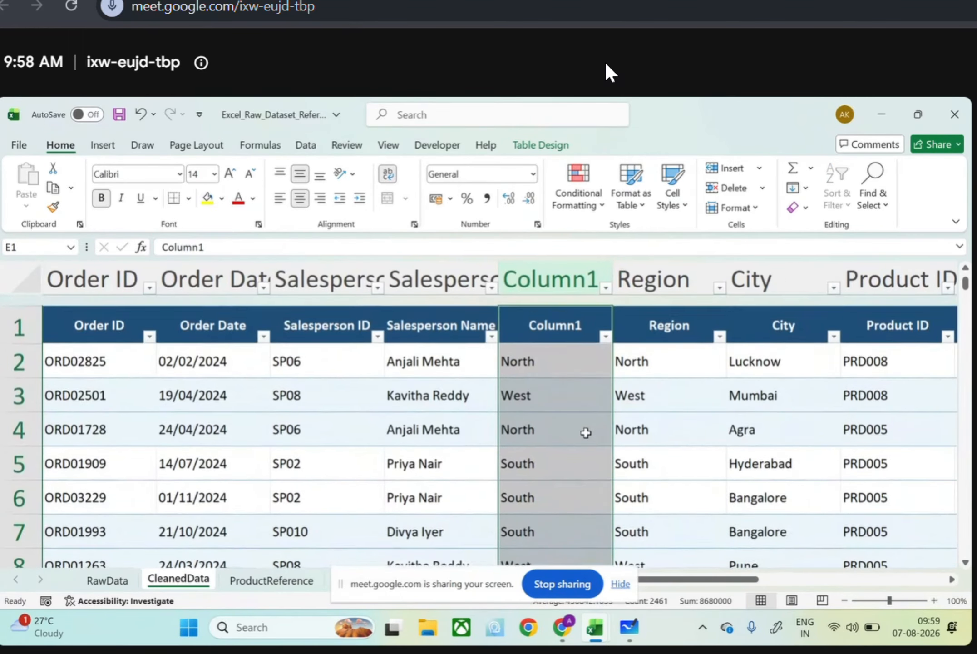
click(628, 585)
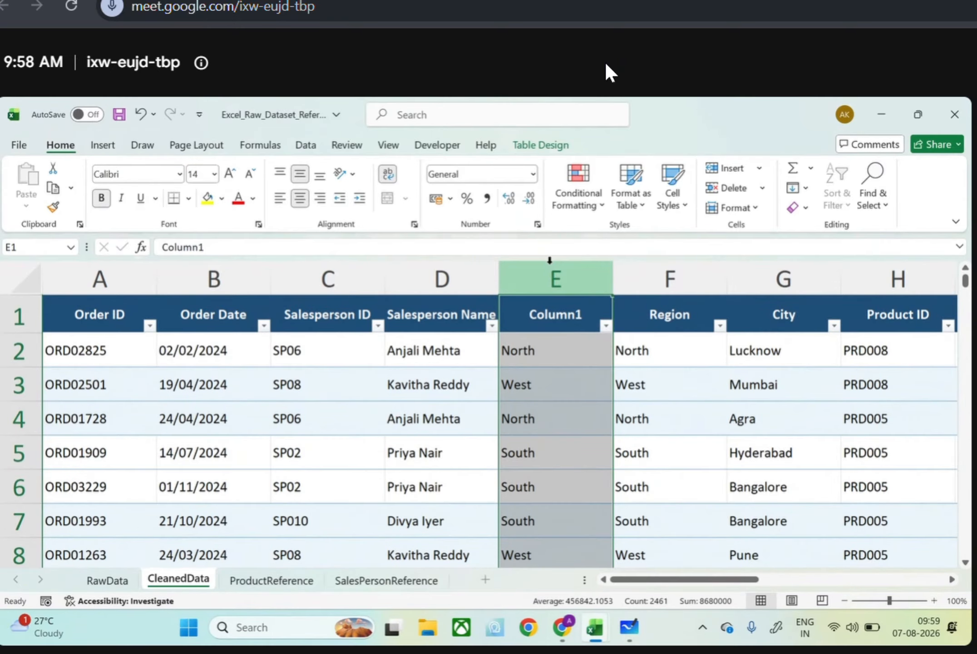
key(ctrl+f)
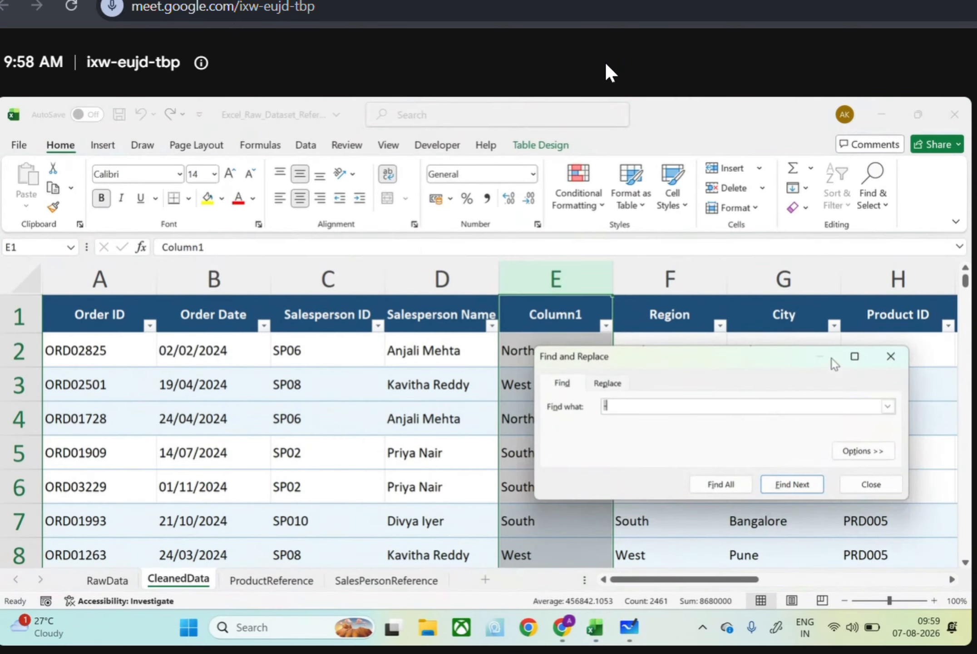
click(889, 354)
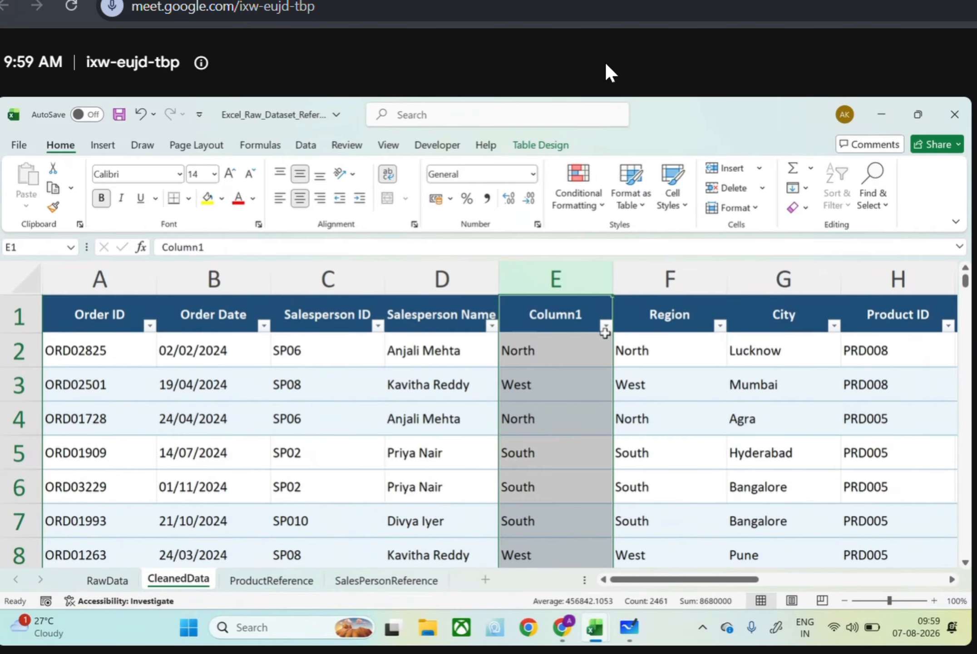
click(569, 350)
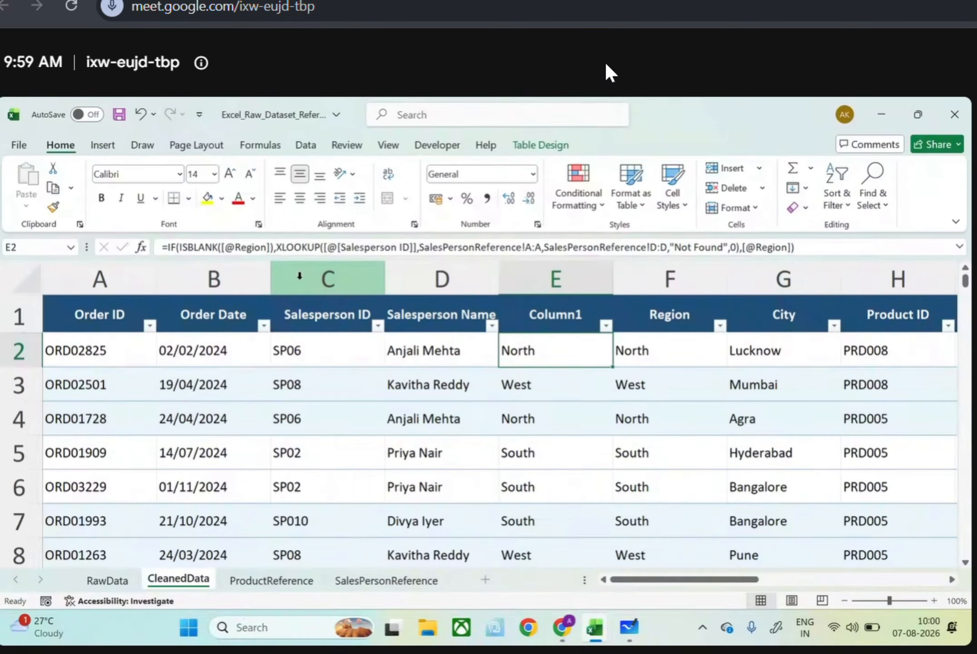
Filter Column1 to 400000, 450000, 480000 and 500000 to inspect those rows, and undo the filter
click(608, 326)
scroll(537, 478, down, 3)
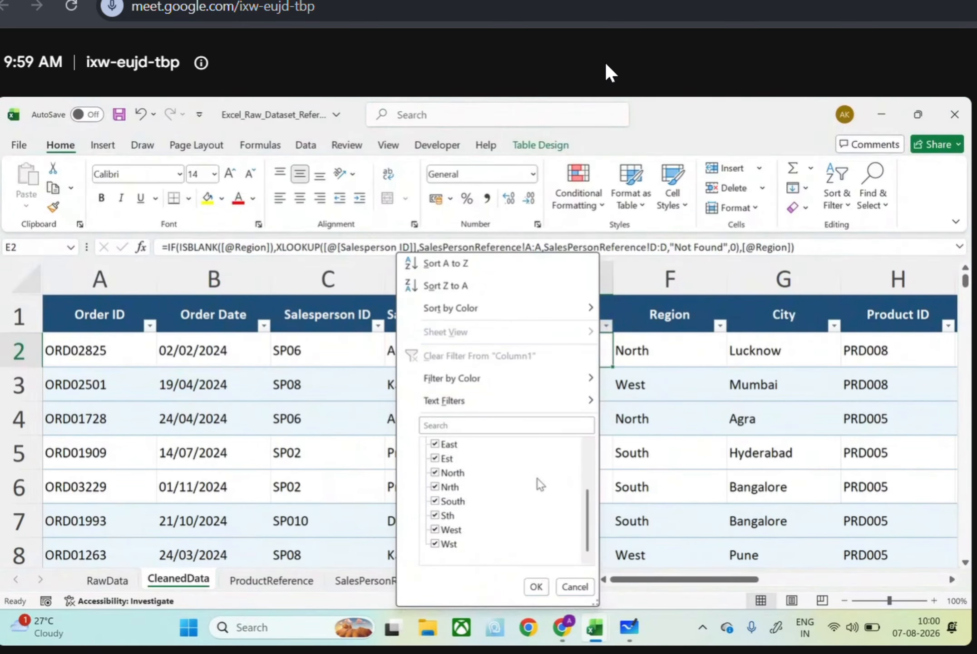
scroll(538, 478, up, 3)
click(434, 444)
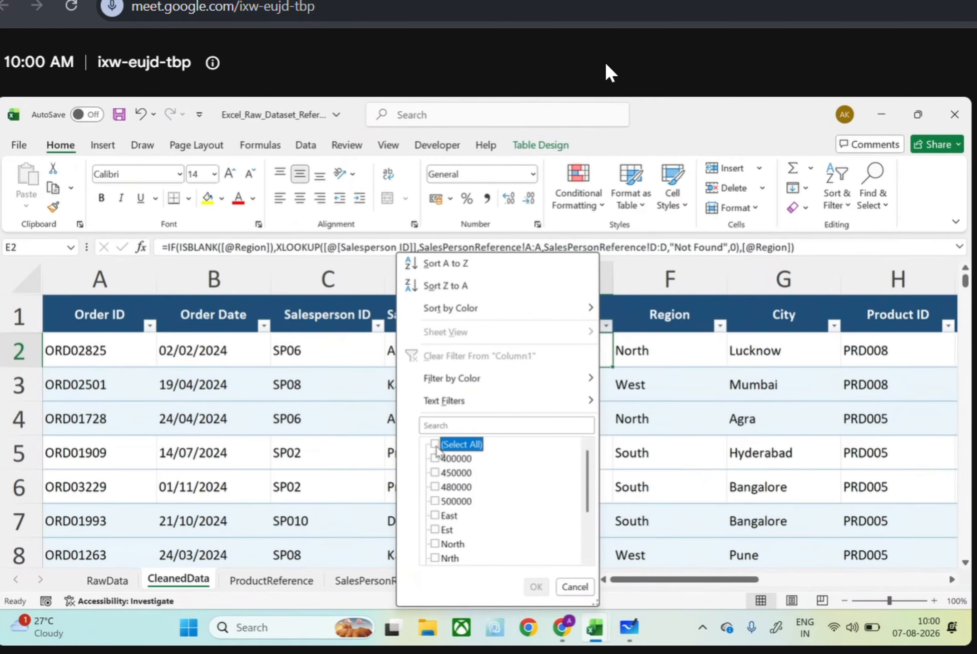
click(437, 458)
click(438, 473)
click(437, 487)
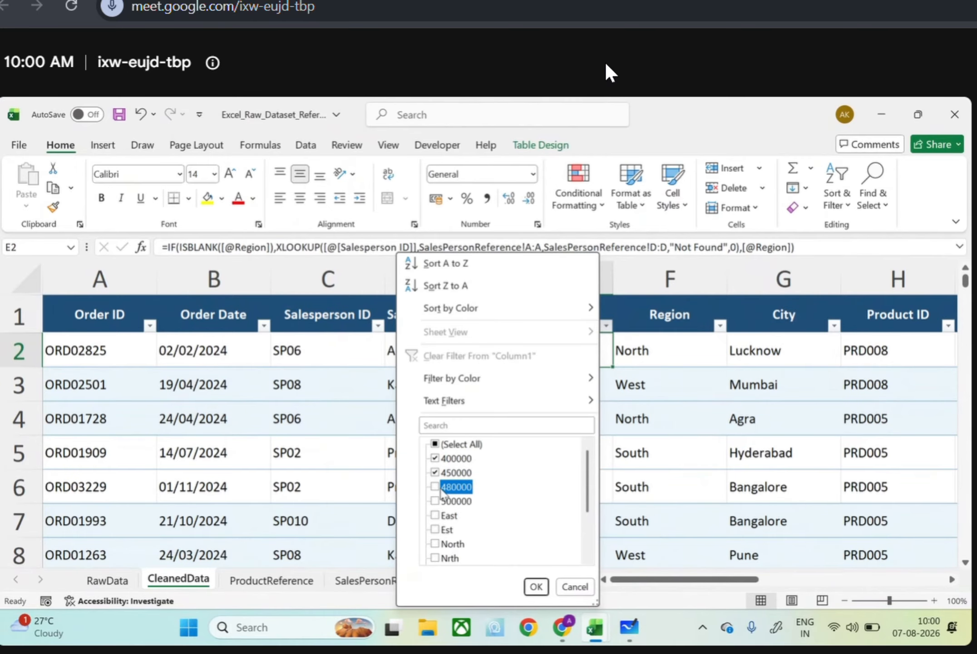
click(435, 500)
click(536, 586)
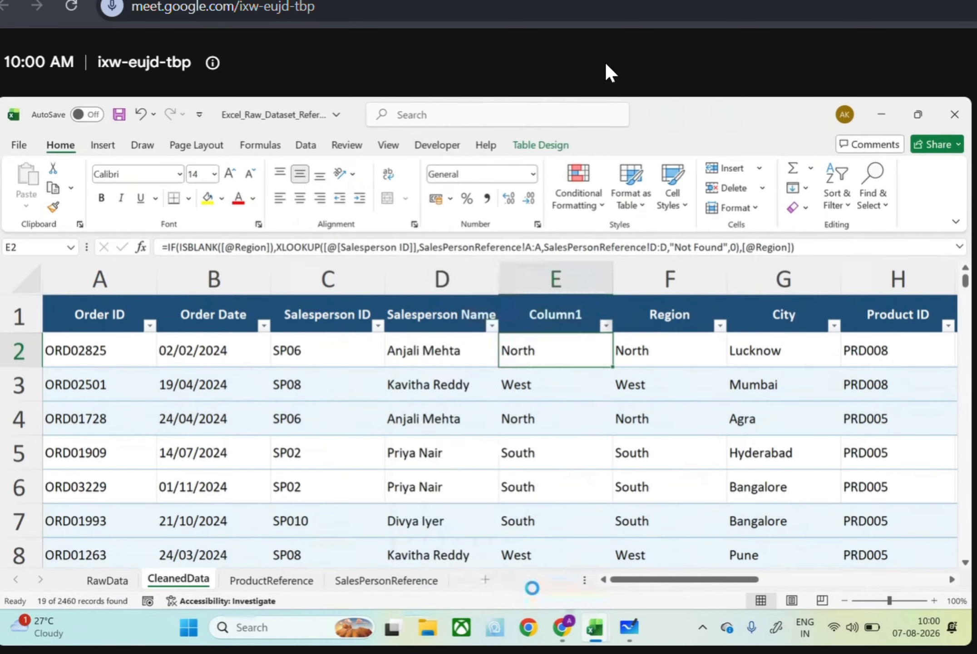
scroll(551, 513, down, 3)
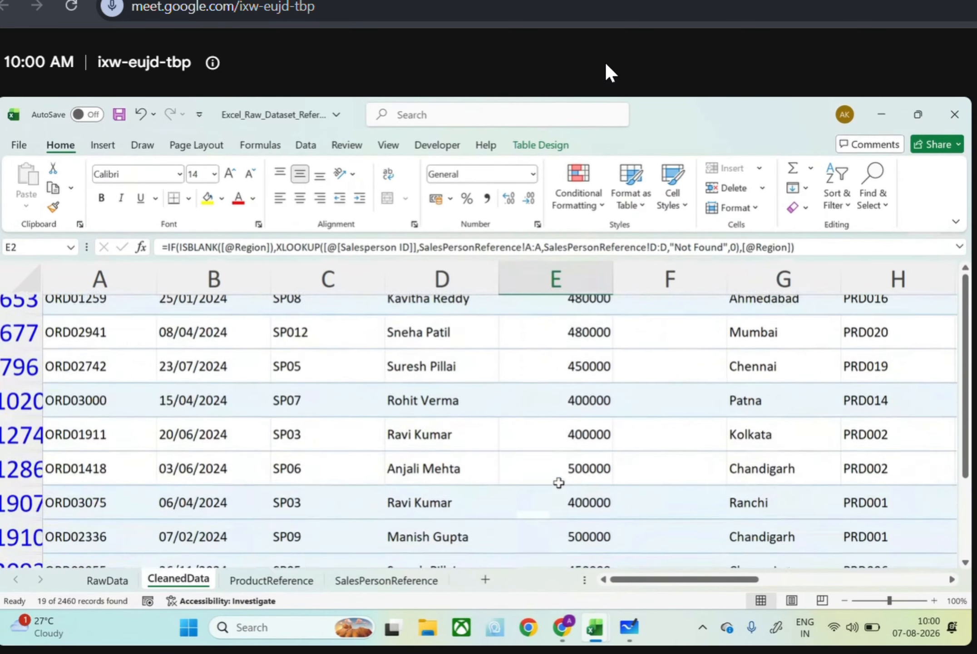
scroll(558, 483, up, 3)
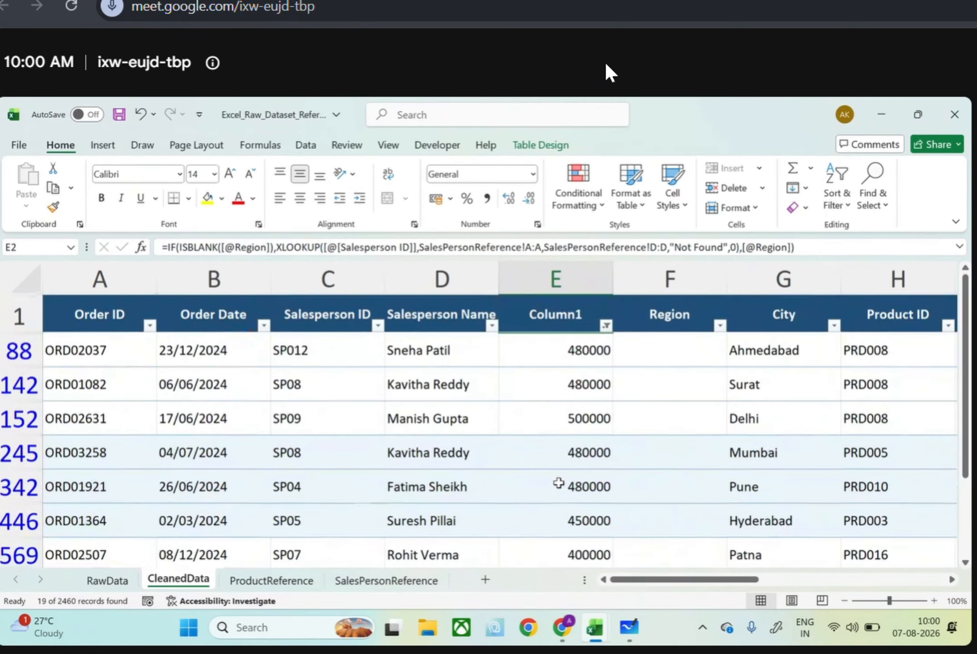
key(ctrl+z)
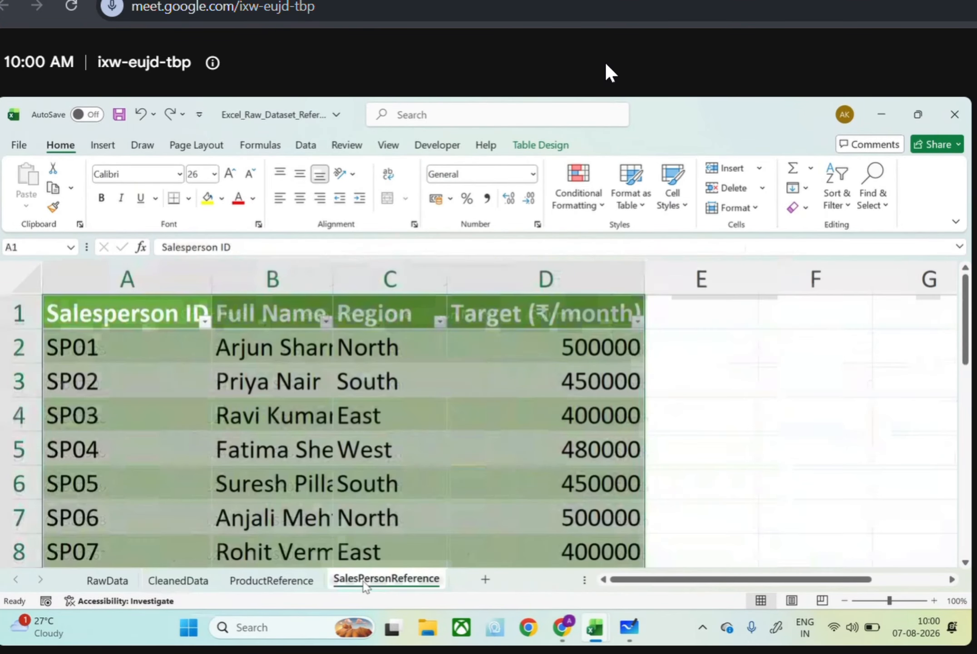
Check the SalesPersonReference columns and change the XLOOKUP return array in E2 on CleanedData to SalesPersonReference!C:C
click(366, 581)
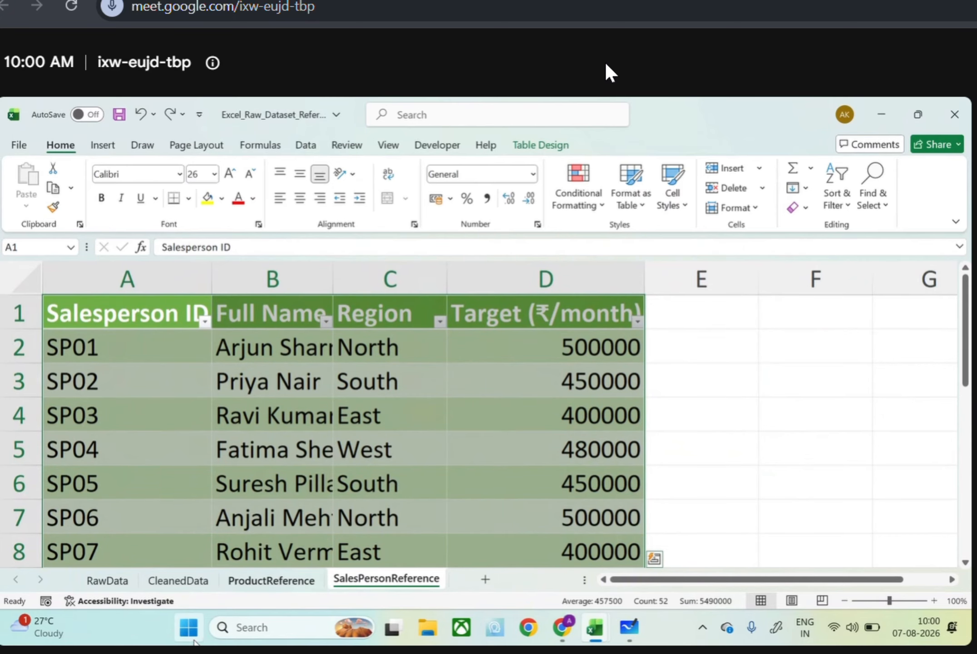
click(176, 590)
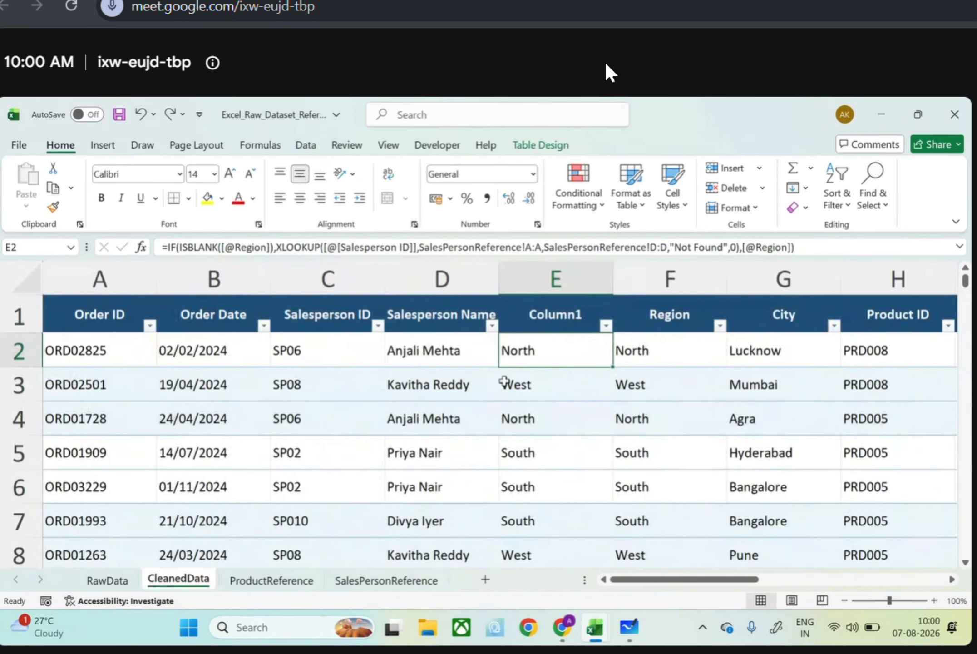
click(656, 247)
key(BackSpace)
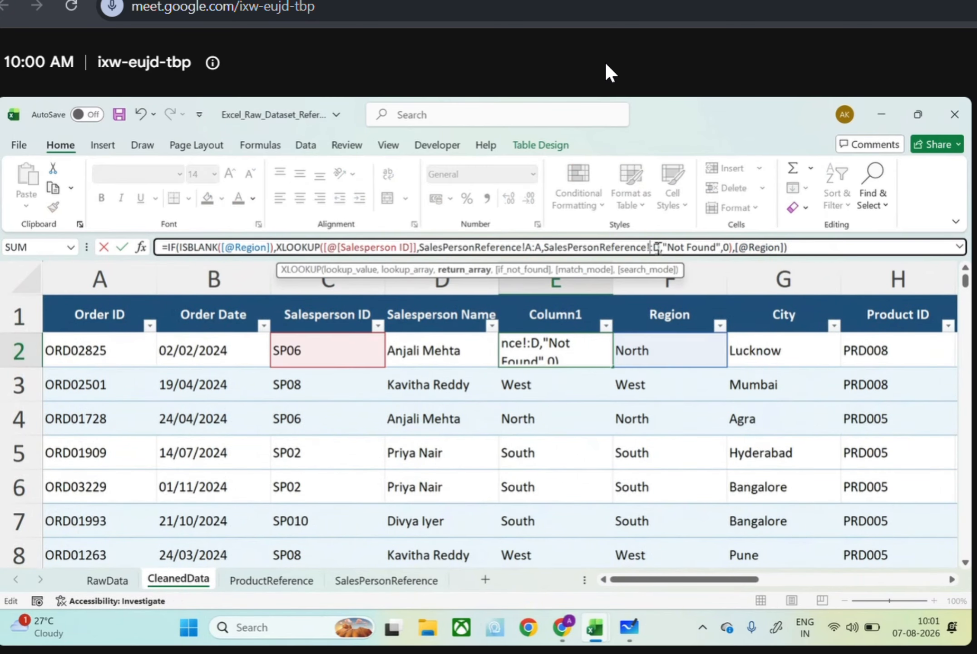
text(C)
key(Right)
key(Right)
key(BackSpace)
text(C)
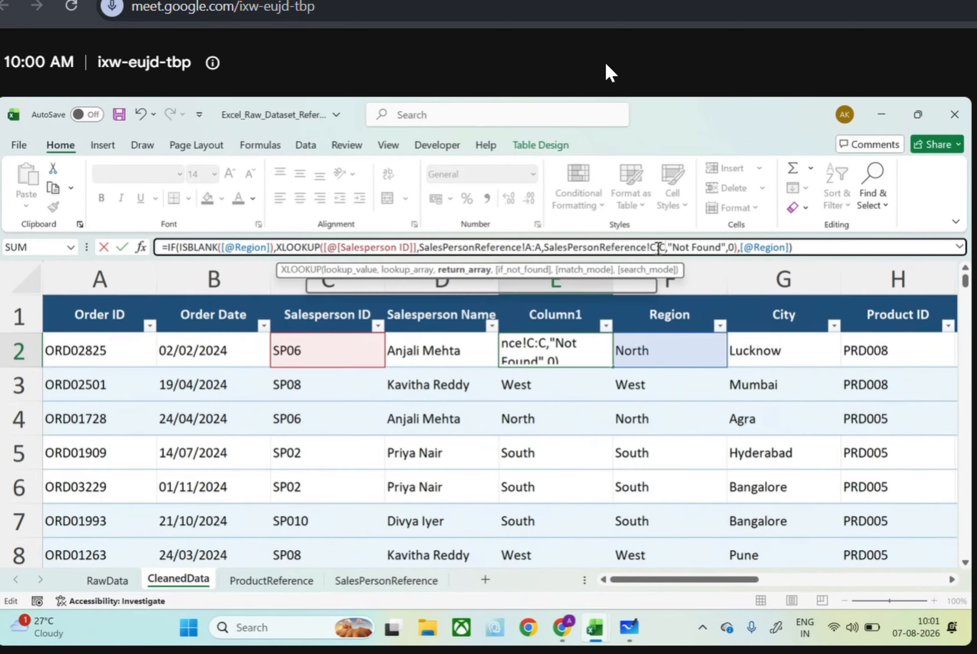
key(Return)
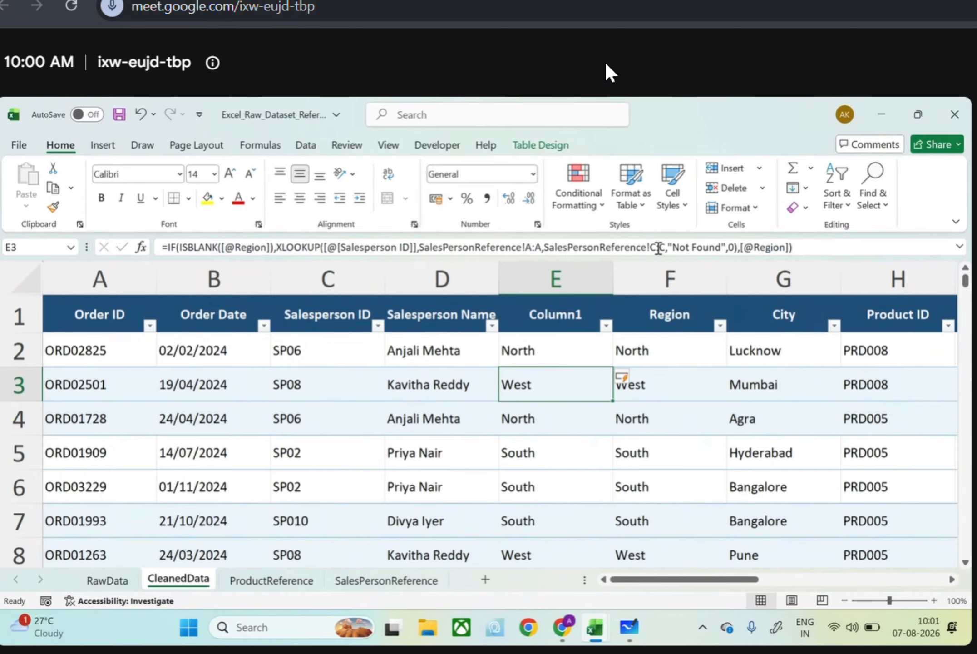
Review the filter values of Column1 and try to replace every Est with East in that column
click(606, 326)
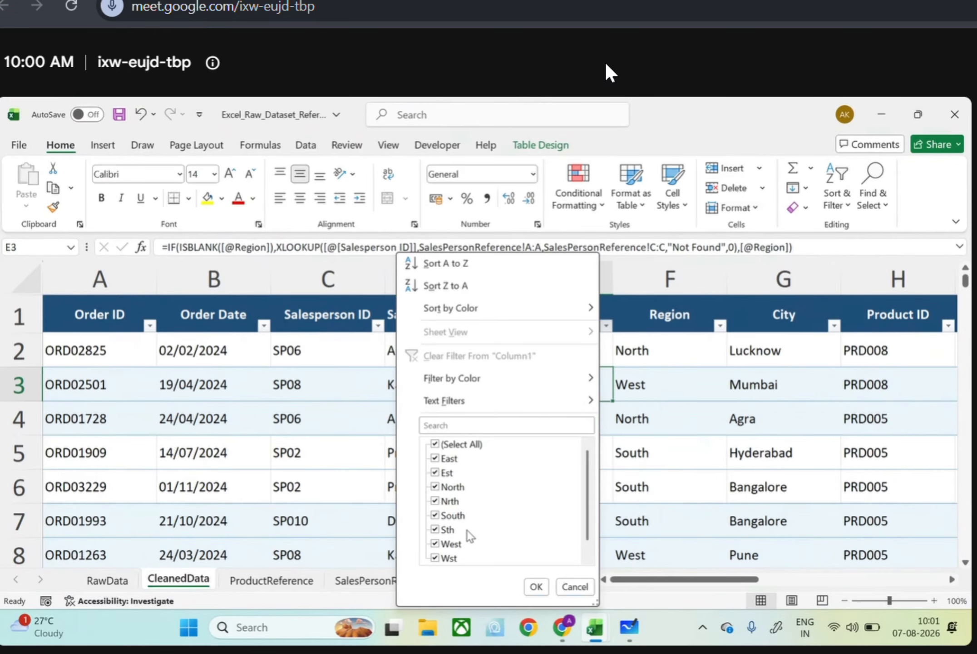
click(650, 476)
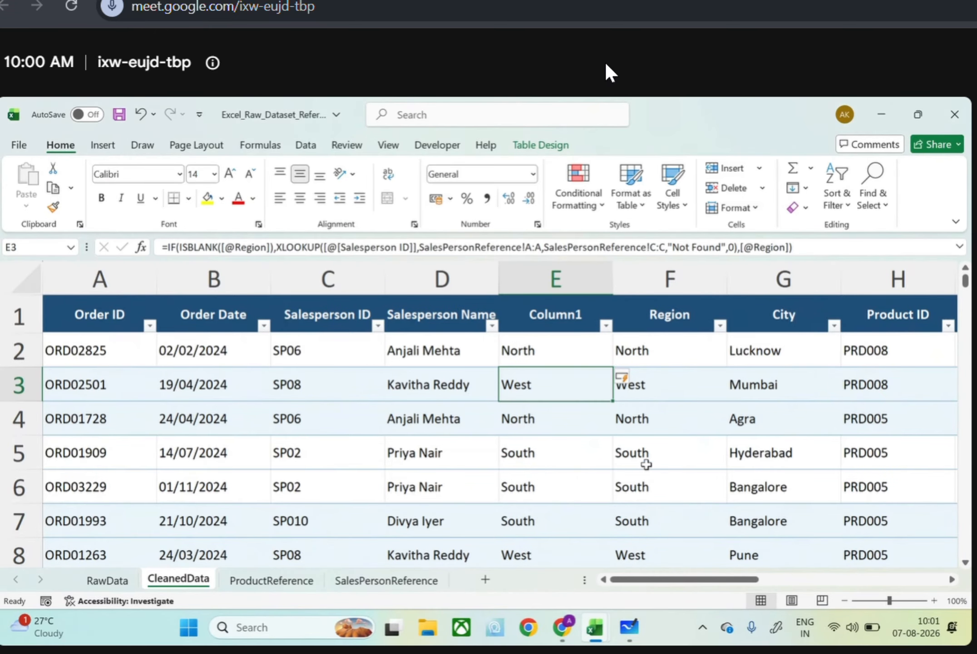
key(ctrl+a)
click(569, 285)
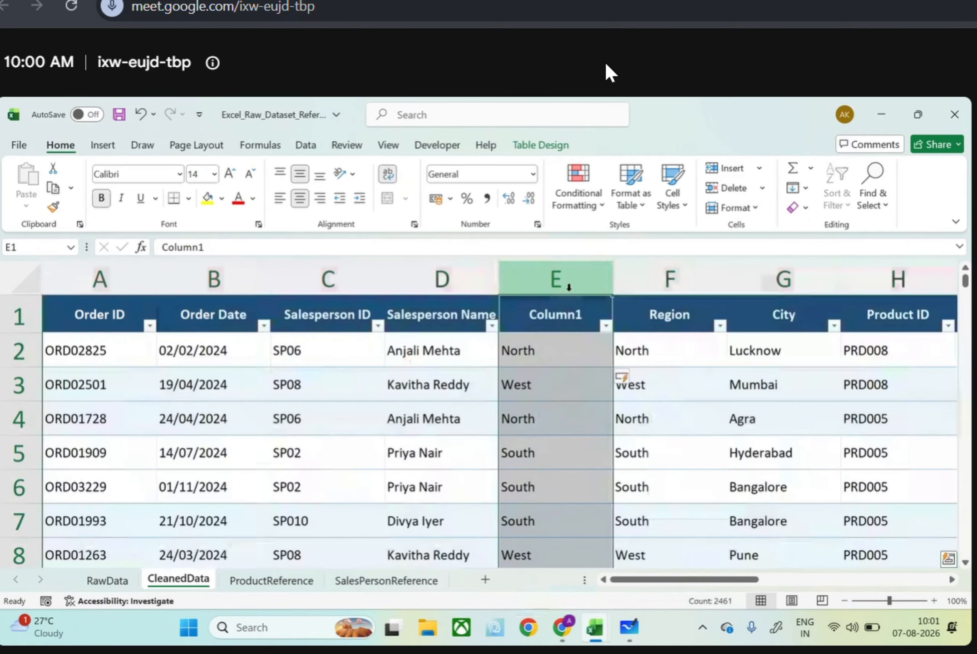
key(ctrl+f)
text(Ast)
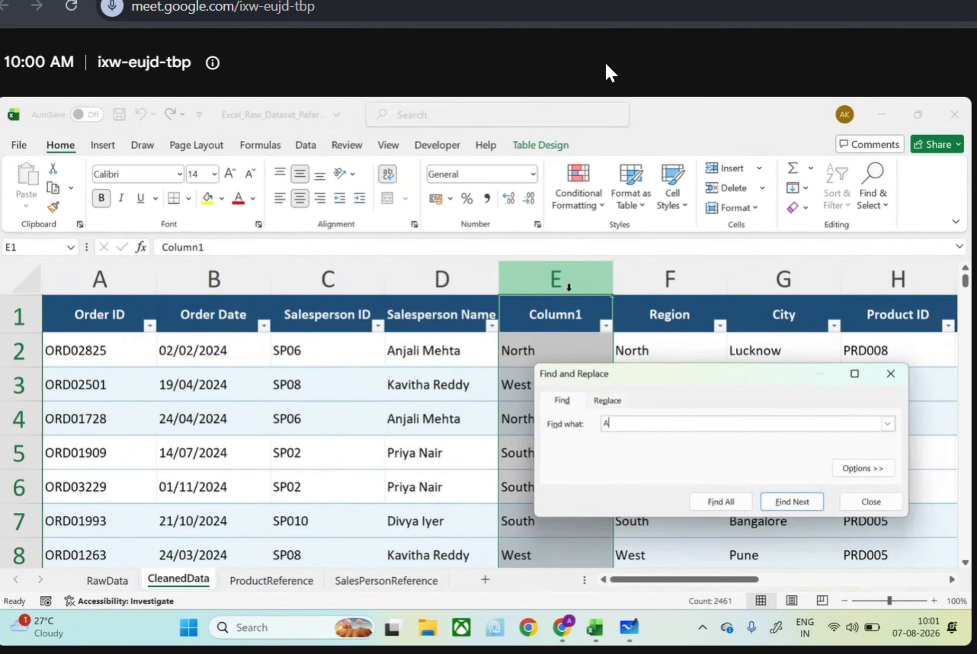
key(BackSpace)
key(BackSpace)
key(BackSpace)
text(Est)
click(619, 401)
text(West)
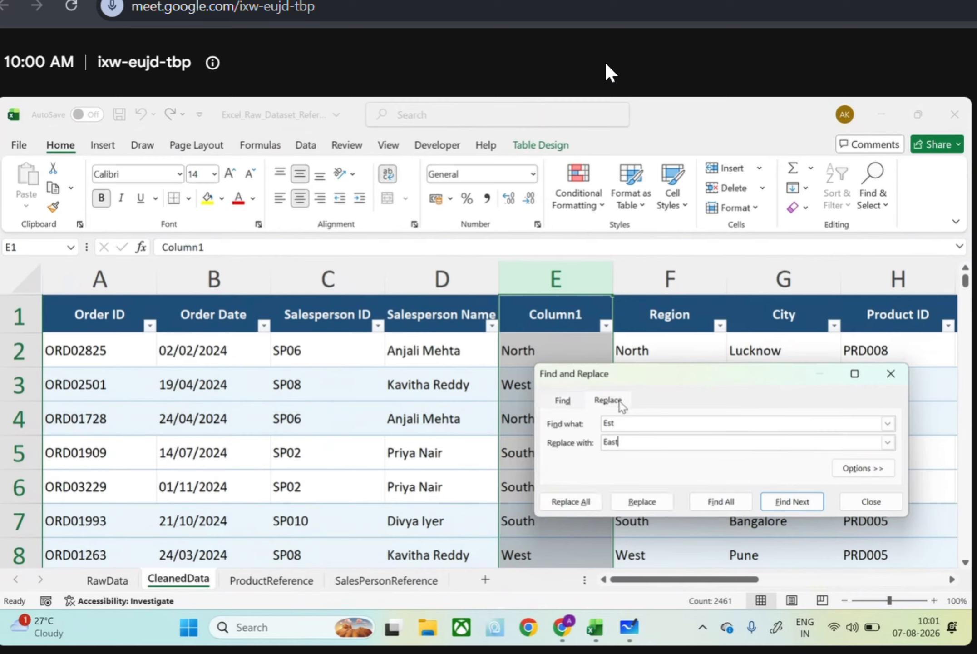
key(Return)
click(811, 482)
click(596, 507)
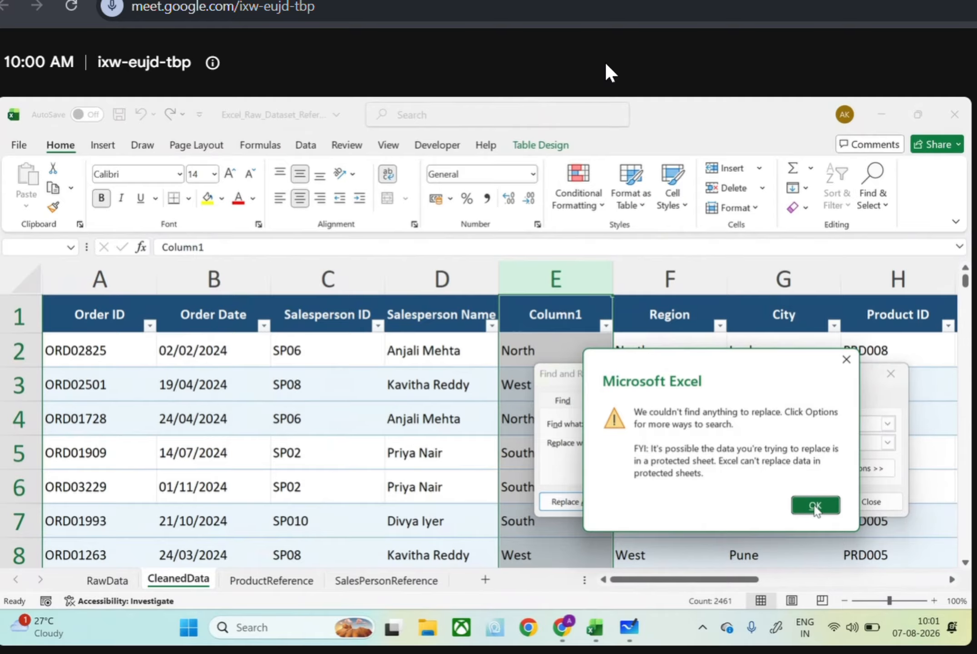
click(810, 500)
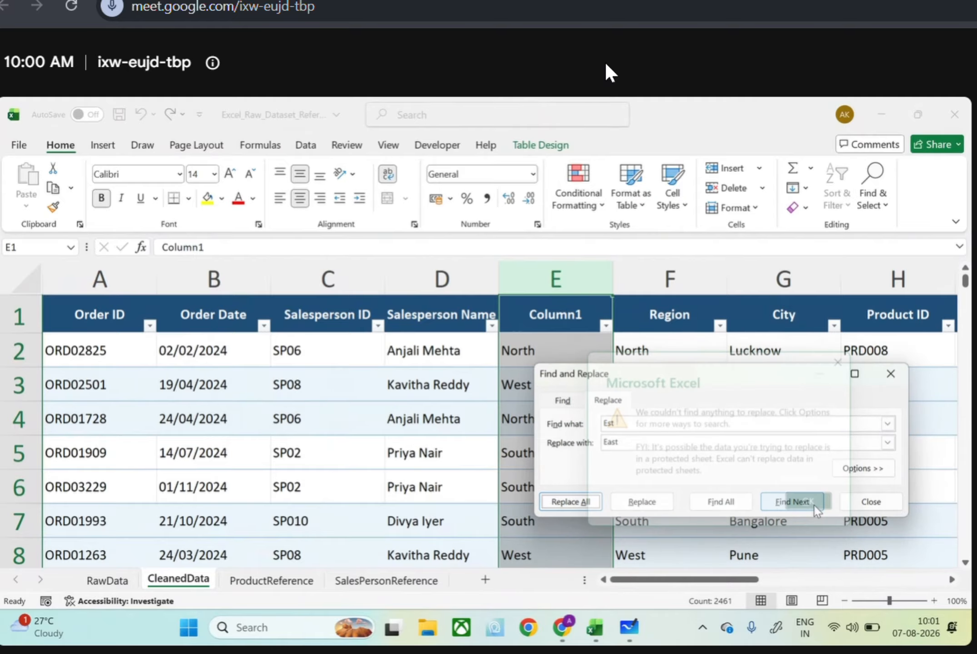
click(890, 373)
Recheck the filter values of Column1 and try to find Wst there with West as the replacement
click(580, 340)
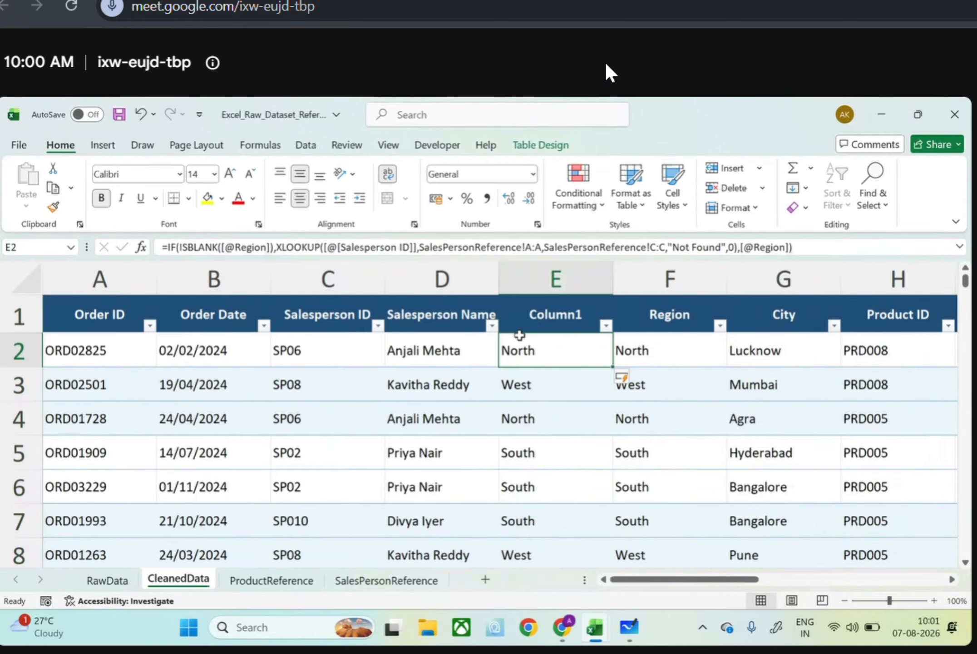
click(600, 330)
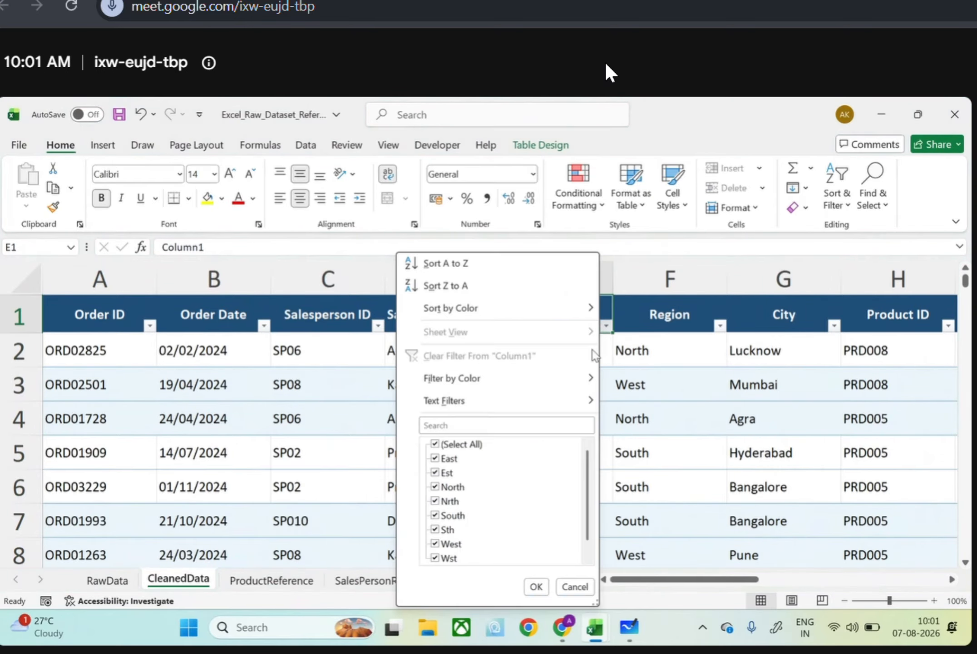
click(535, 586)
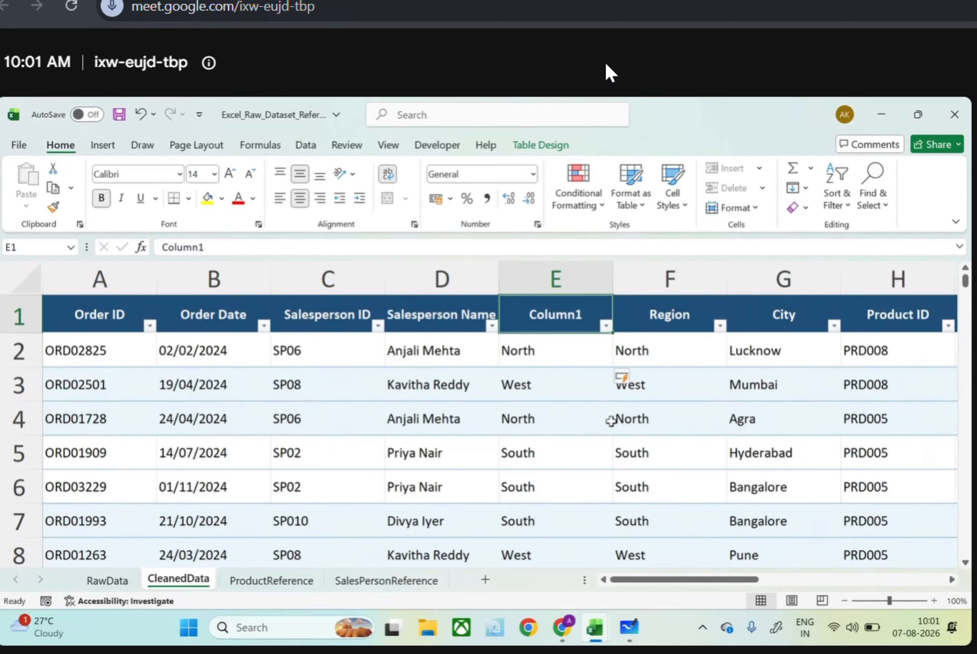
click(565, 275)
key(ctrl+f)
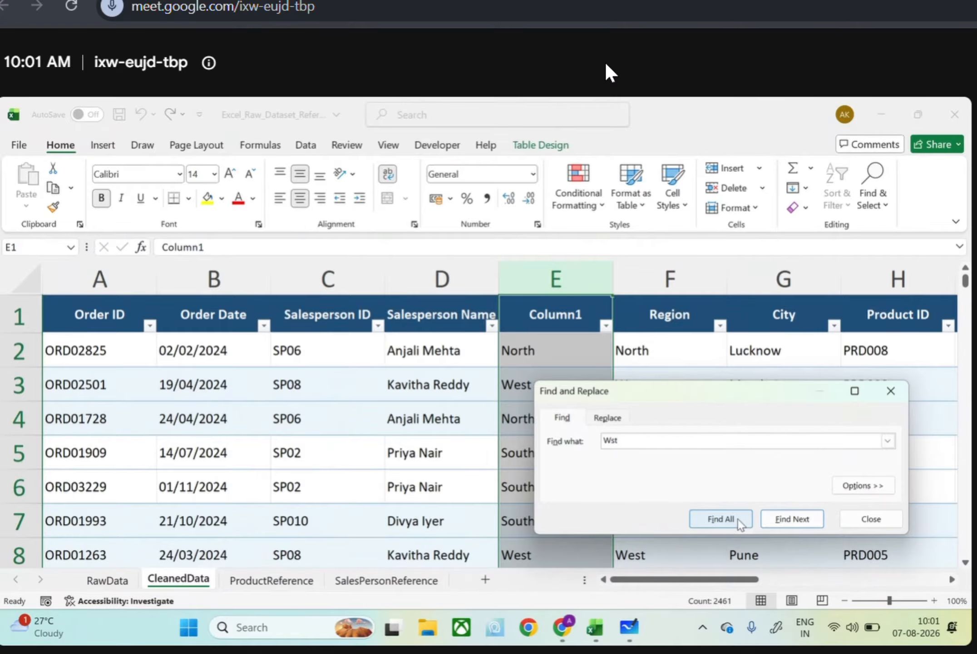
click(607, 418)
text(West)
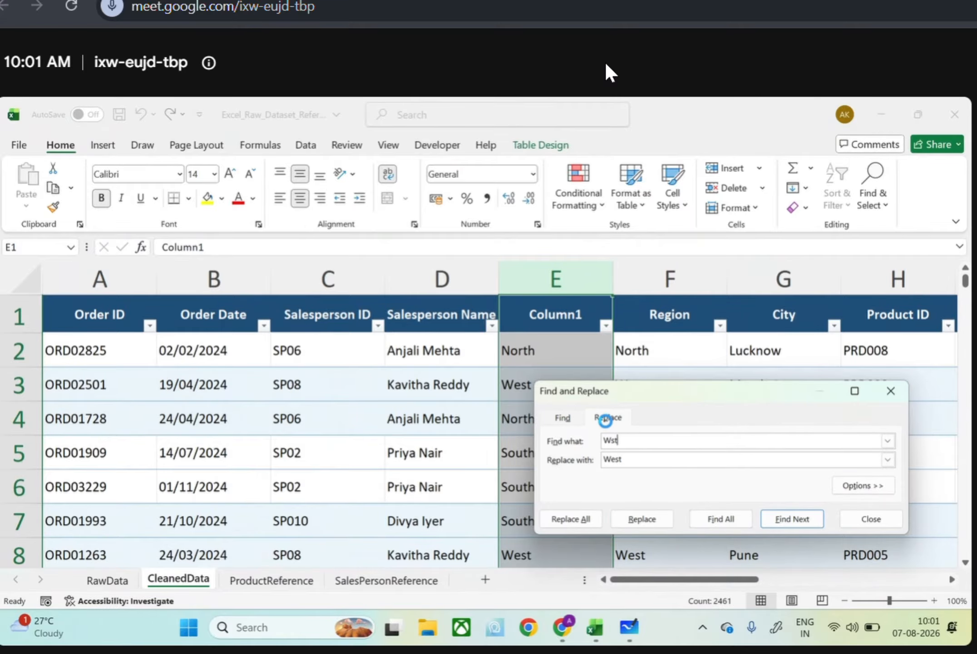
key(Return)
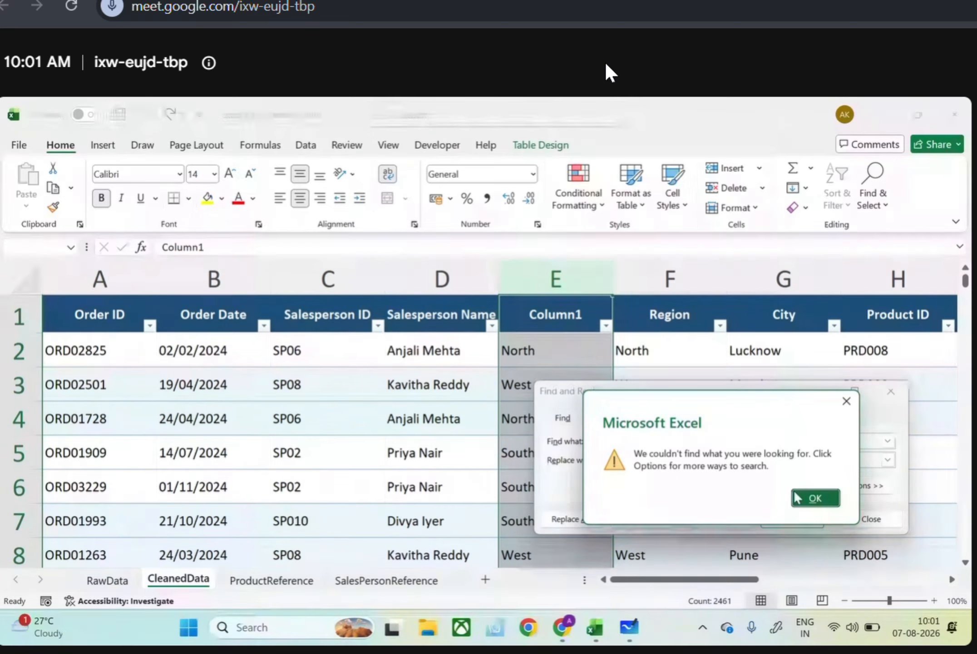
key(Return)
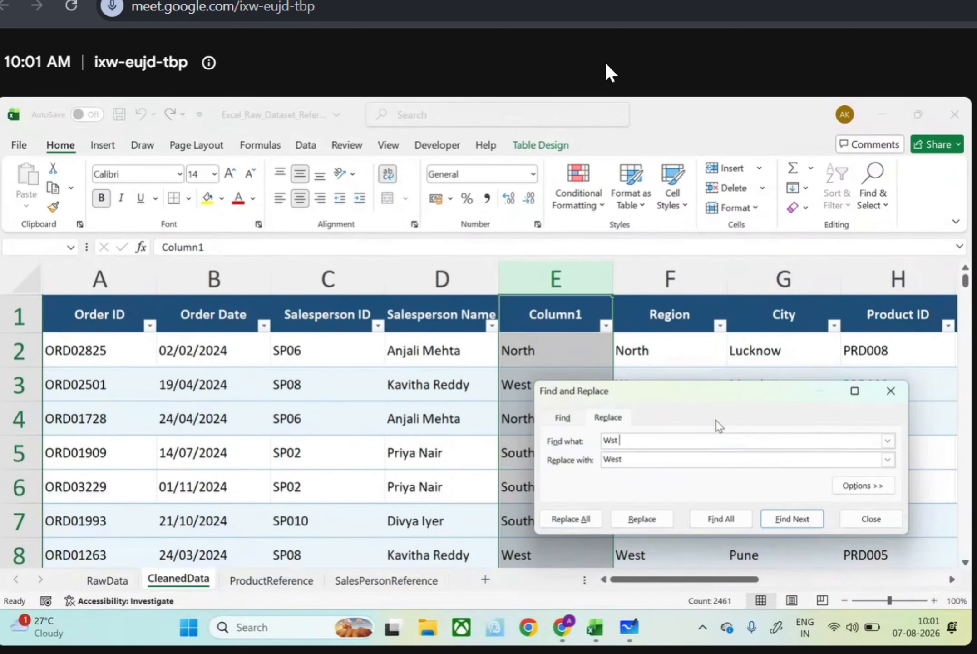
key(Return)
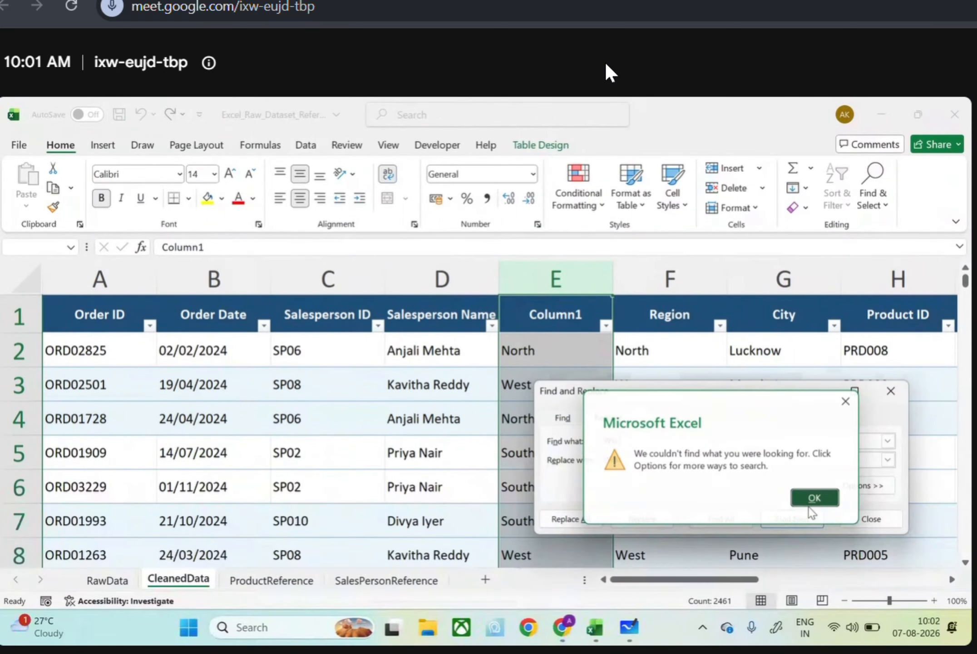
click(810, 506)
click(892, 396)
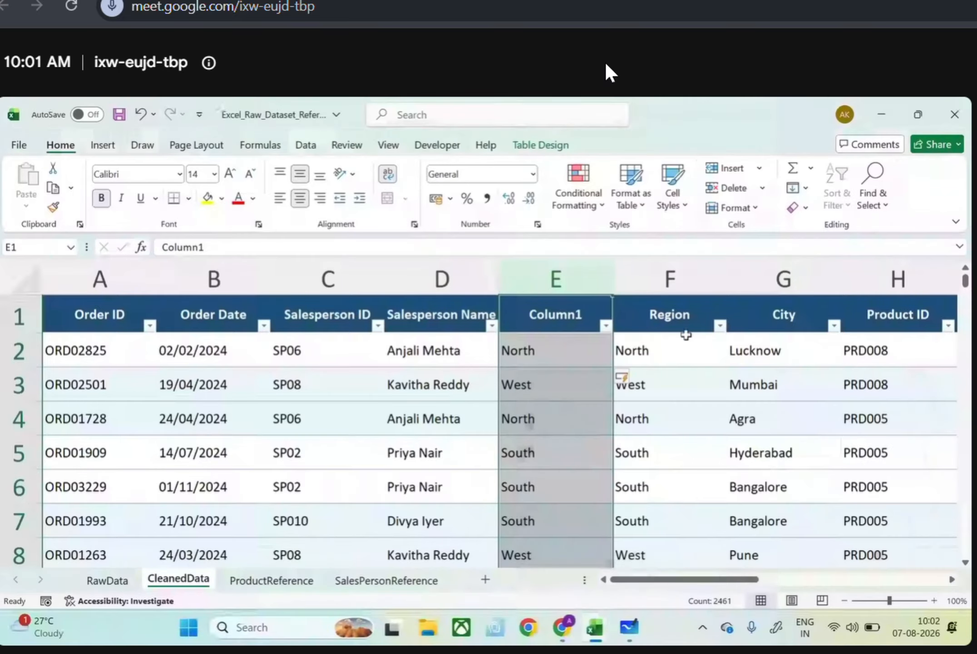
click(573, 278)
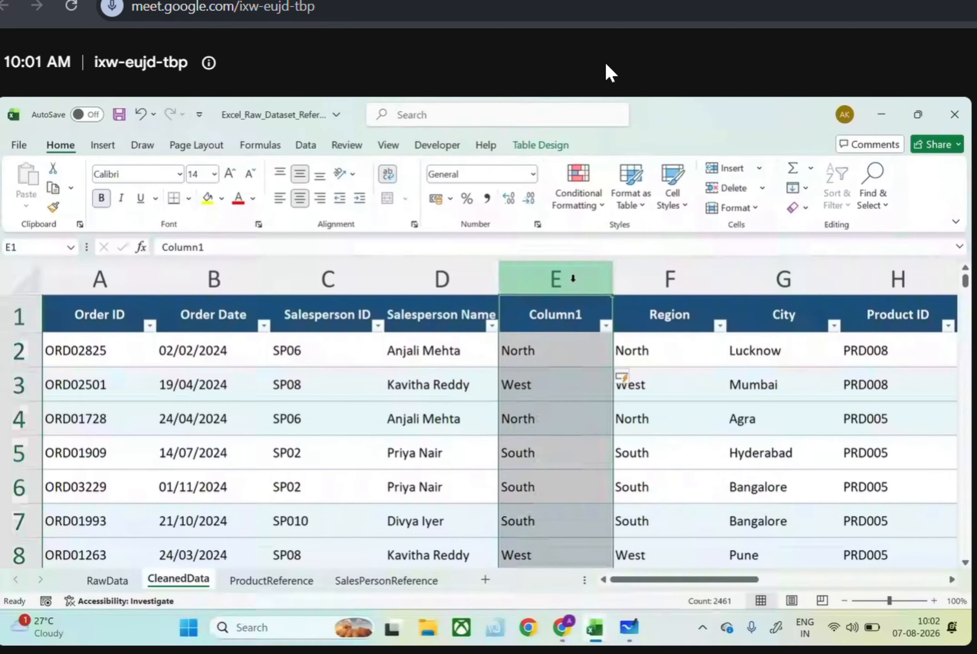
key(ctrl+f)
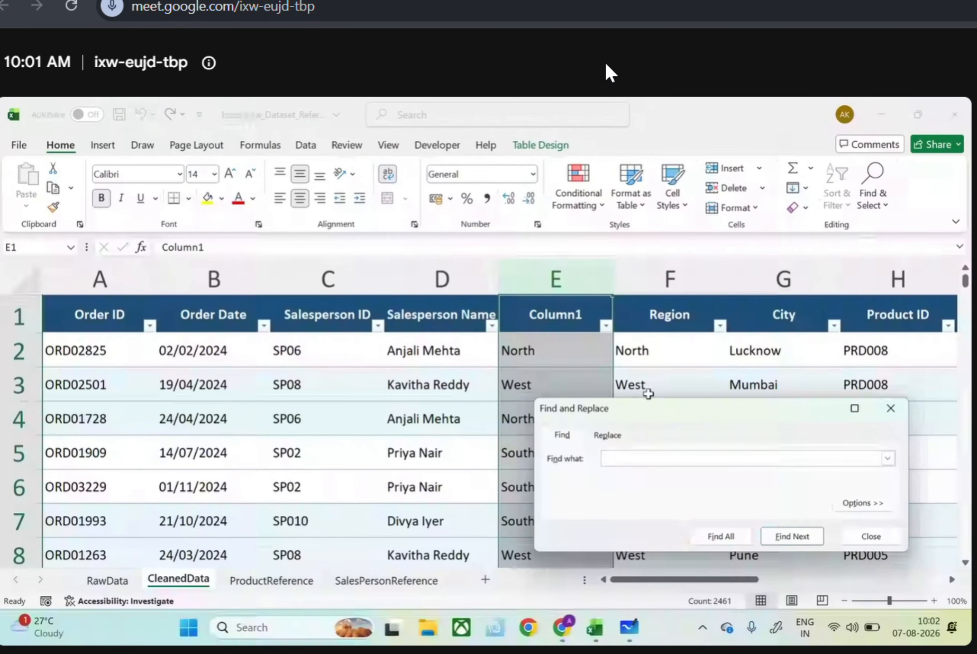
click(888, 458)
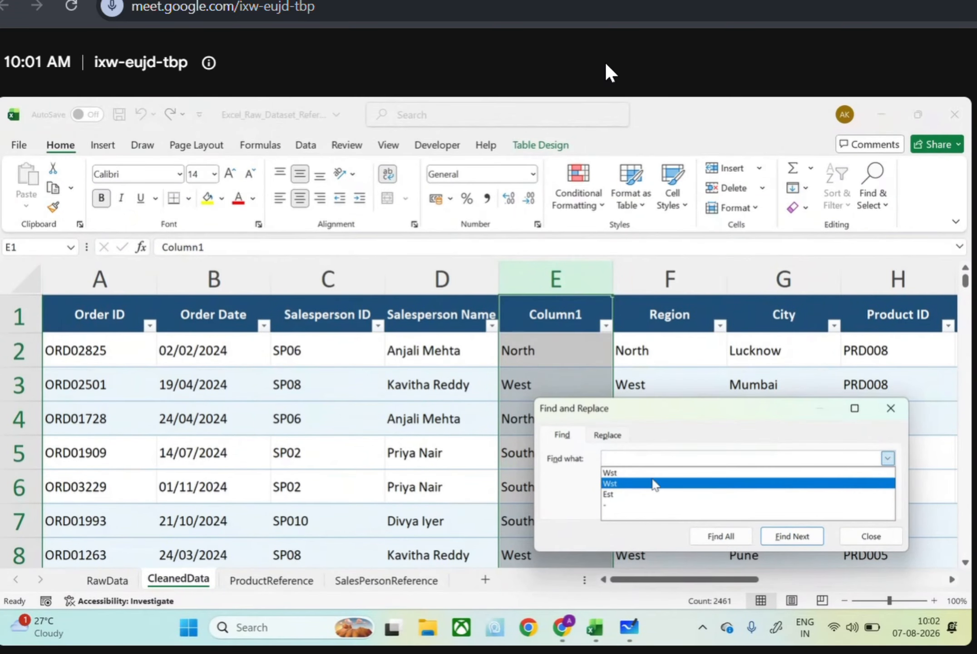
click(572, 488)
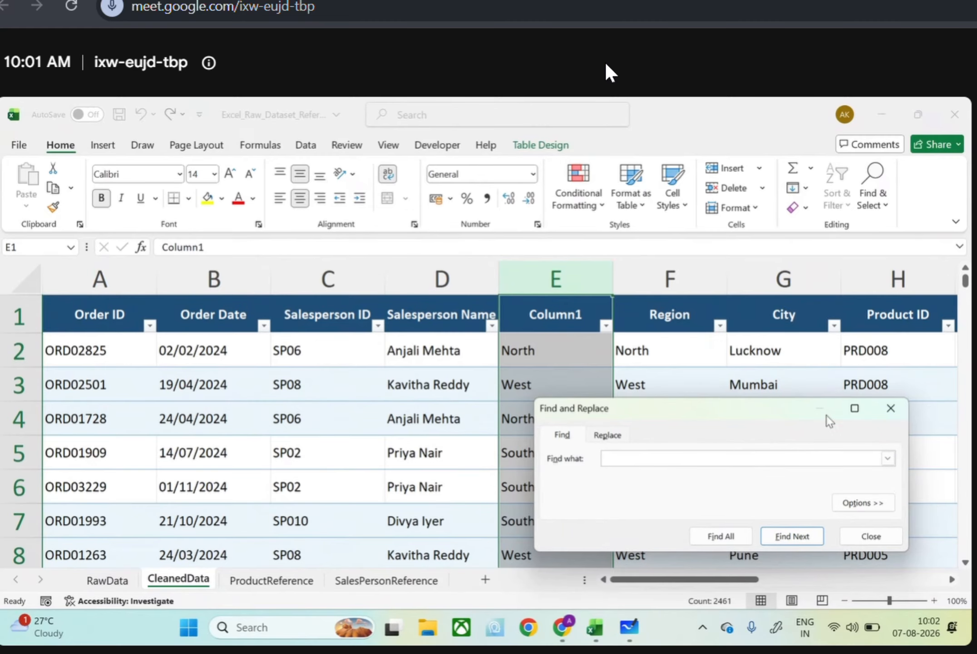
click(890, 407)
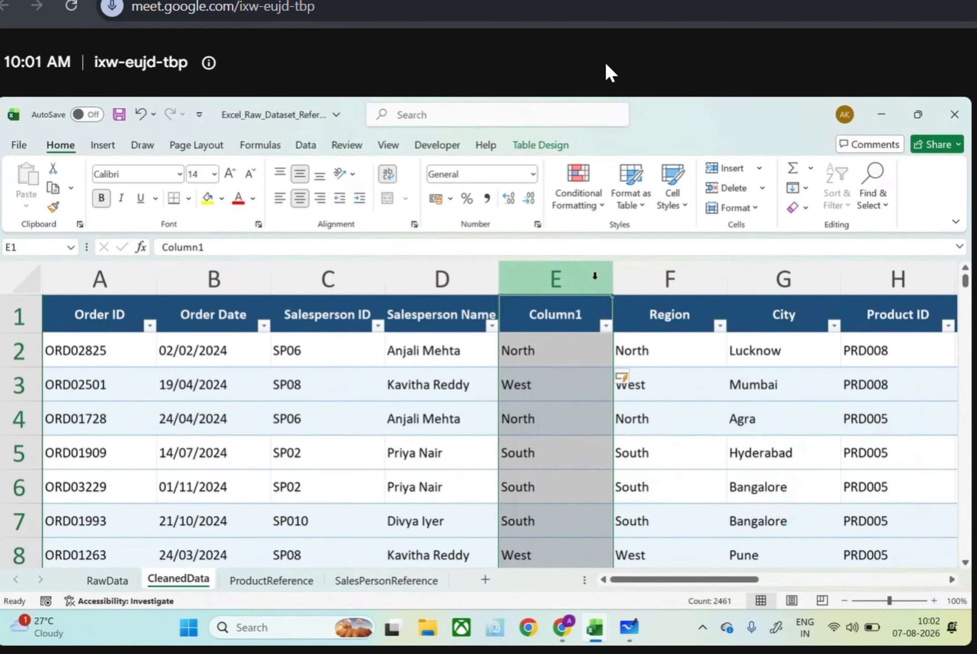
key(ctrl+f)
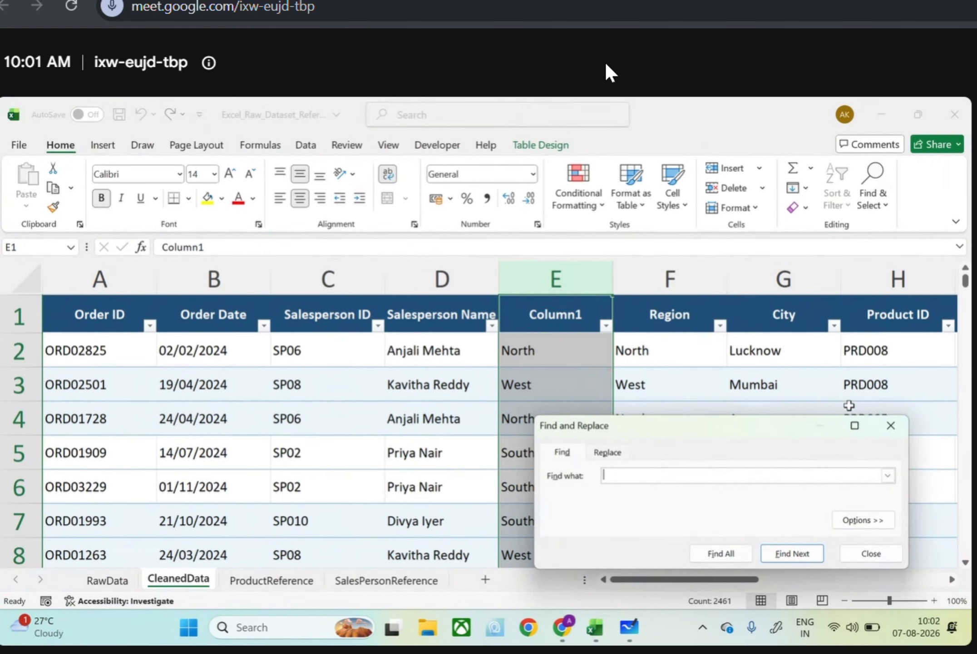
click(890, 426)
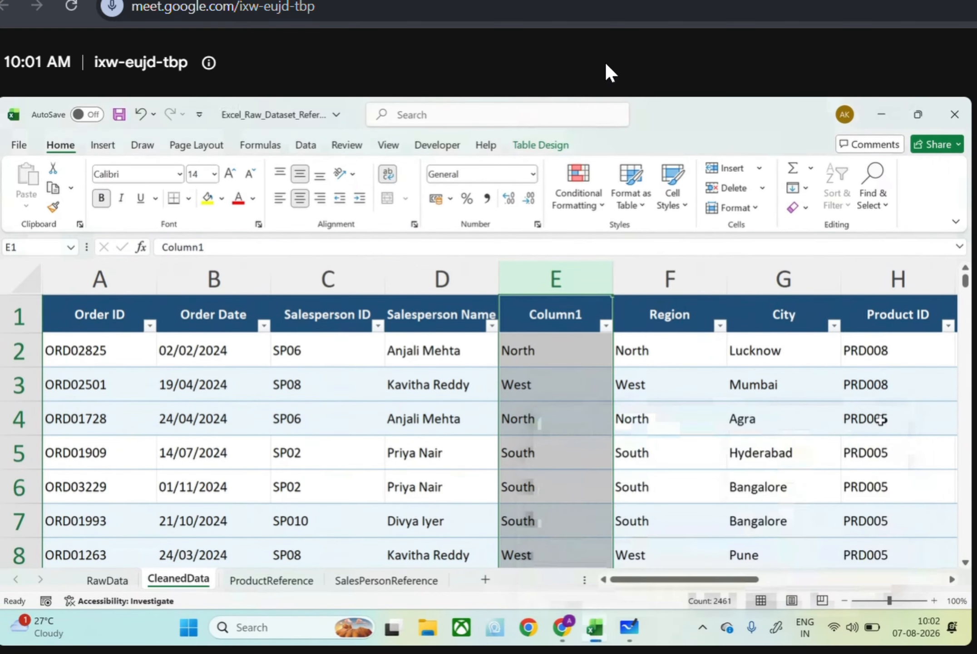
Review the filter values of Column1 and enter Nrth as the Find and Replace search text for that column
click(604, 325)
scroll(503, 484, down, 1)
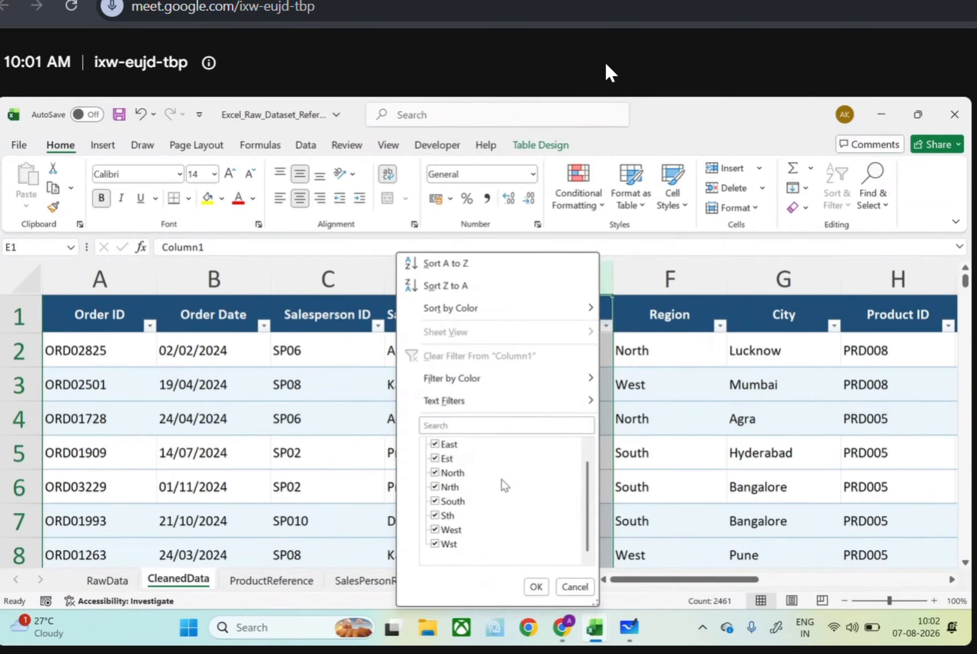
scroll(502, 478, up, 1)
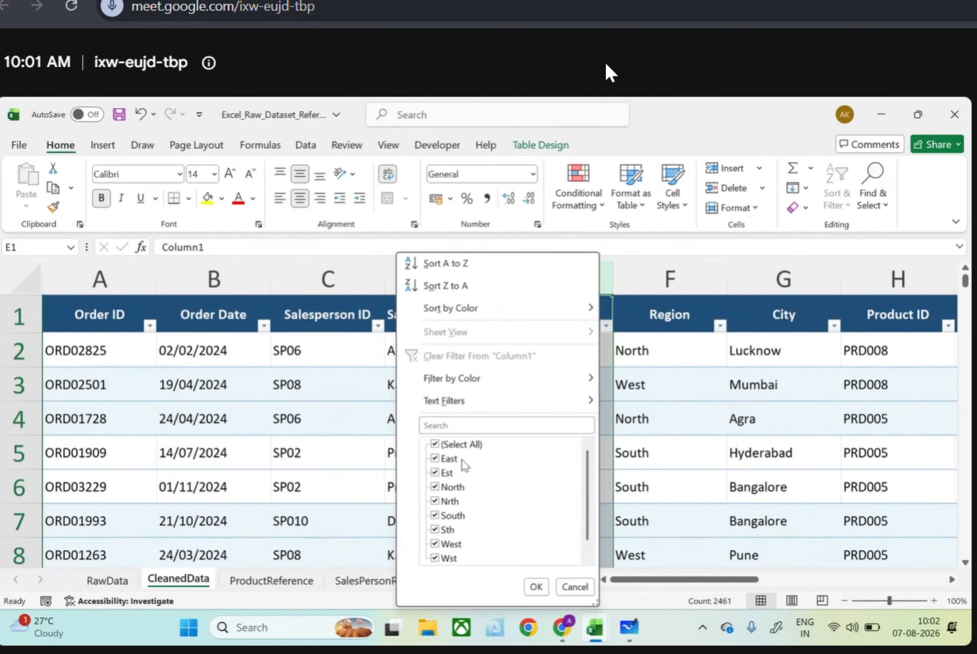
click(610, 418)
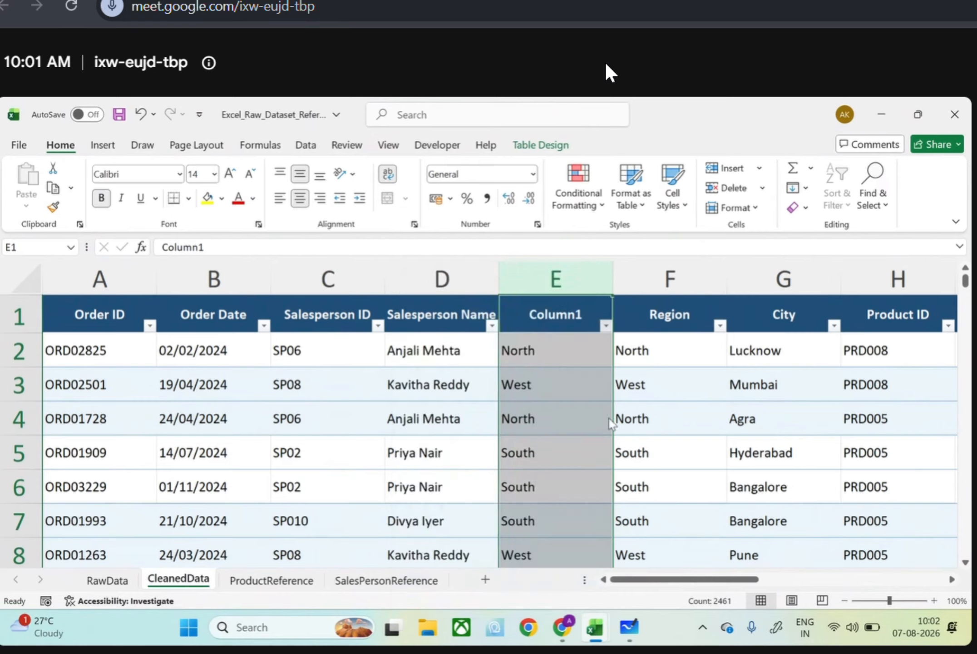
key(ctrl+f)
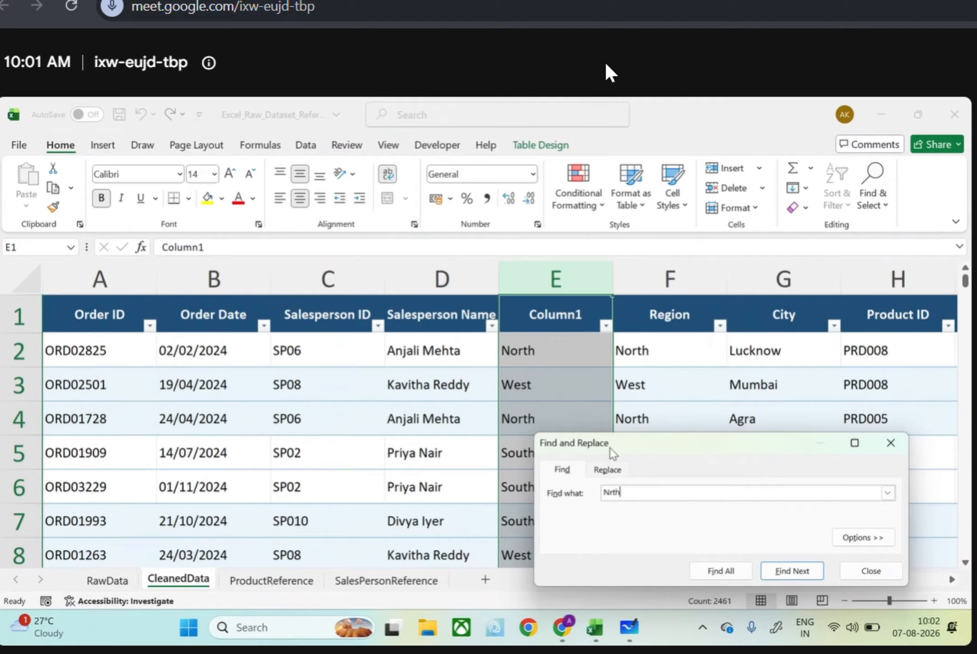
click(607, 469)
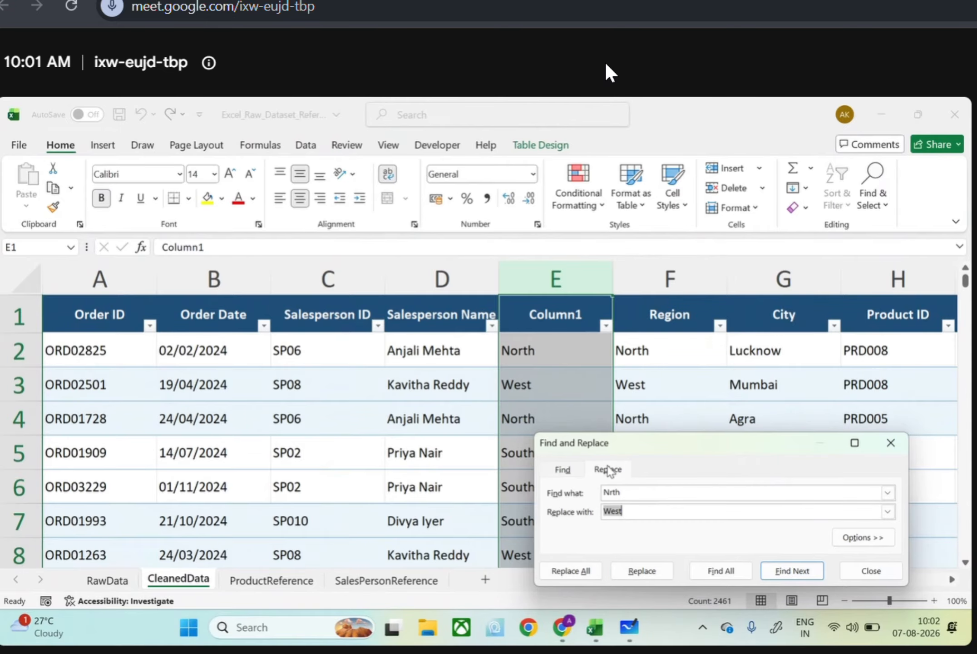
click(602, 386)
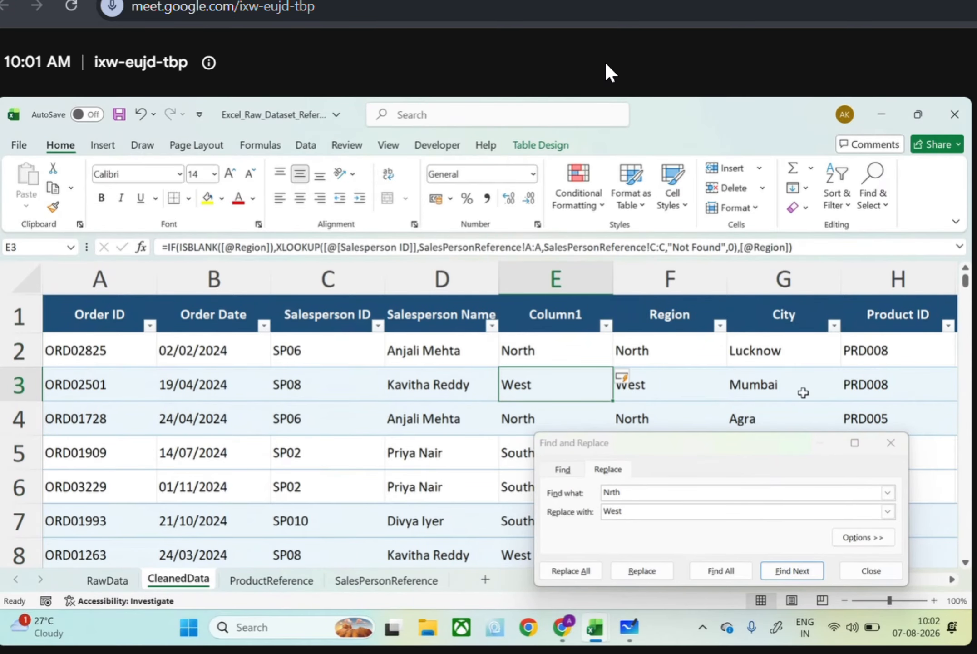
click(891, 443)
Copy all Column1 data from E2 down and paste it back in place as values only, replacing the formulas
click(563, 349)
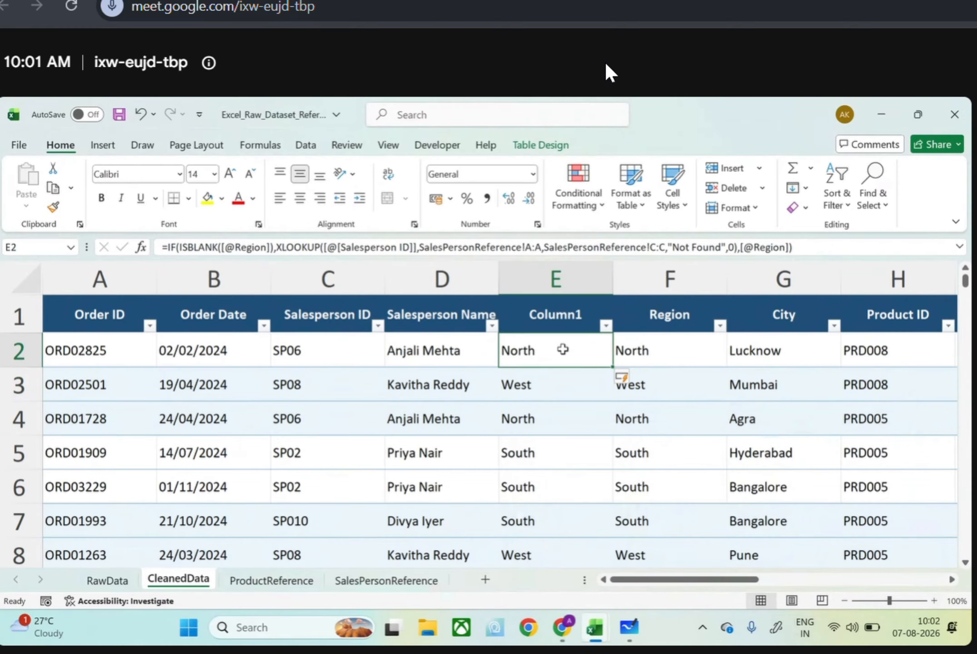
key(ctrl+shift+Down)
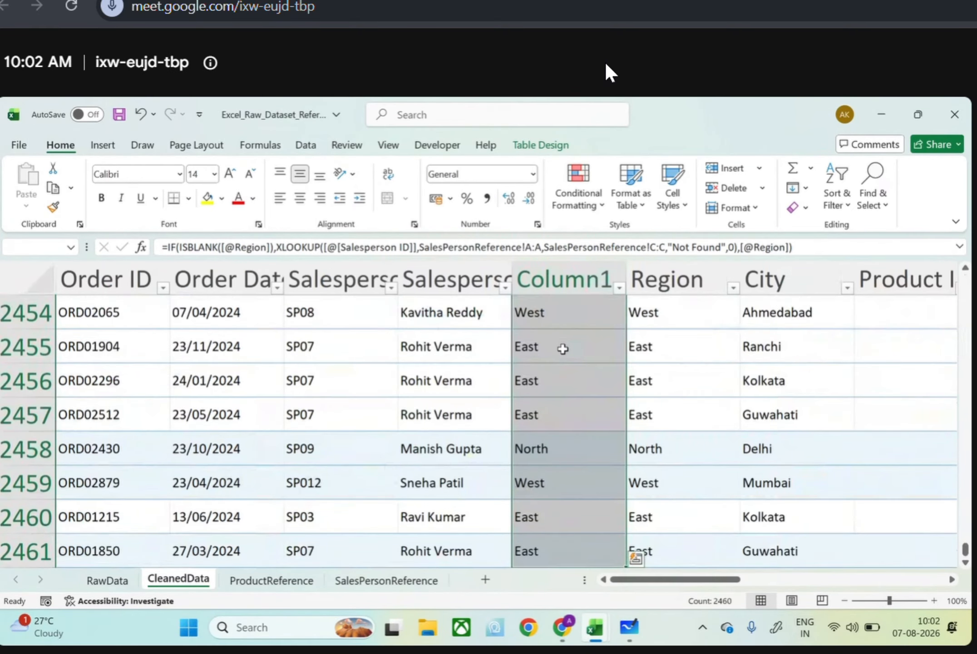
key(ctrl+c)
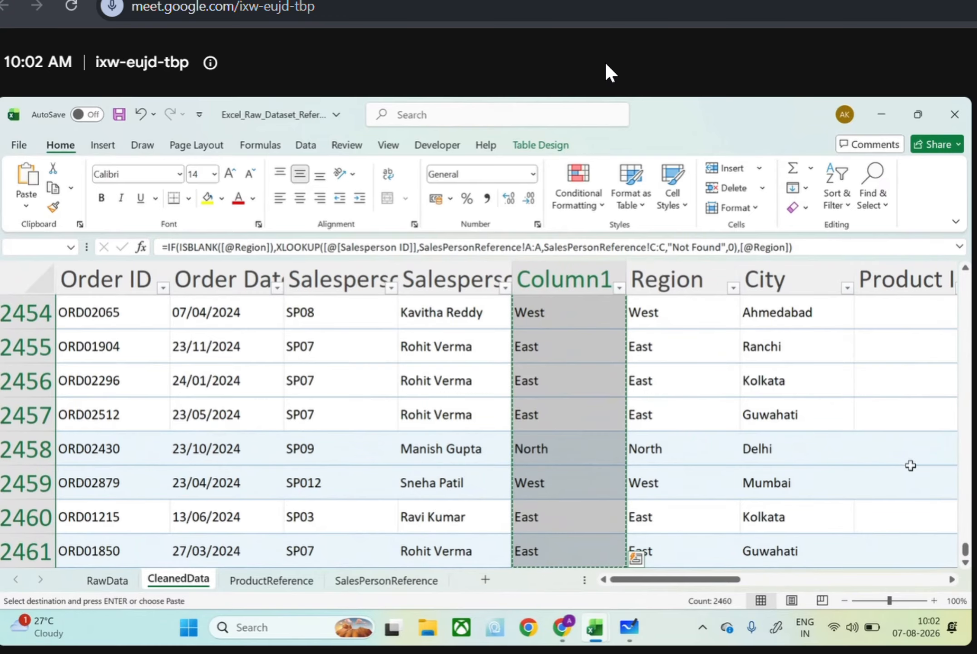
drag(964, 549, 938, 193)
click(561, 338)
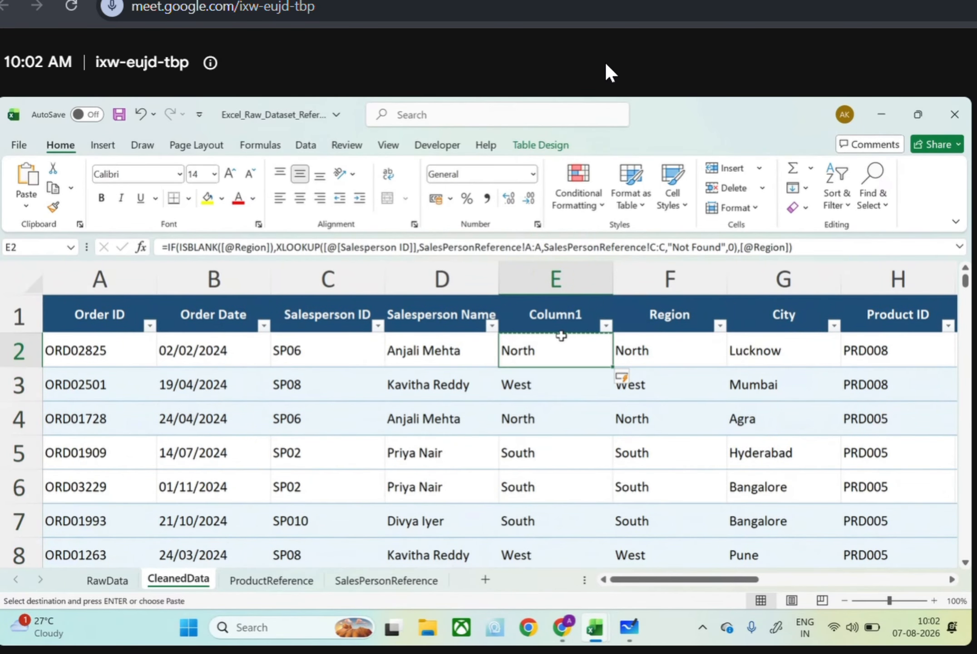
click(40, 205)
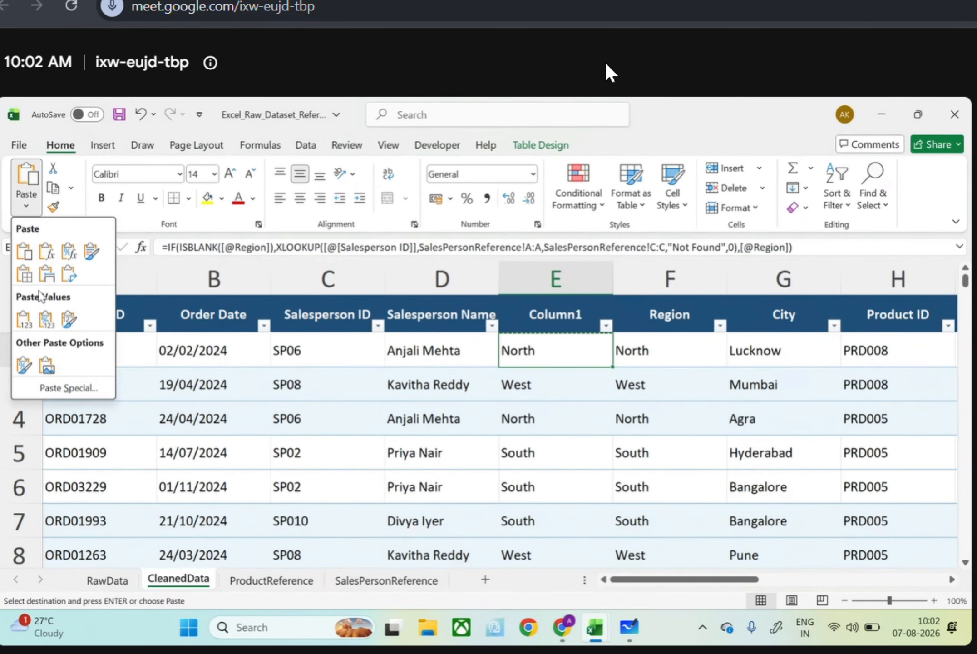
click(18, 318)
Replace every Nrth with North throughout Column1
click(556, 272)
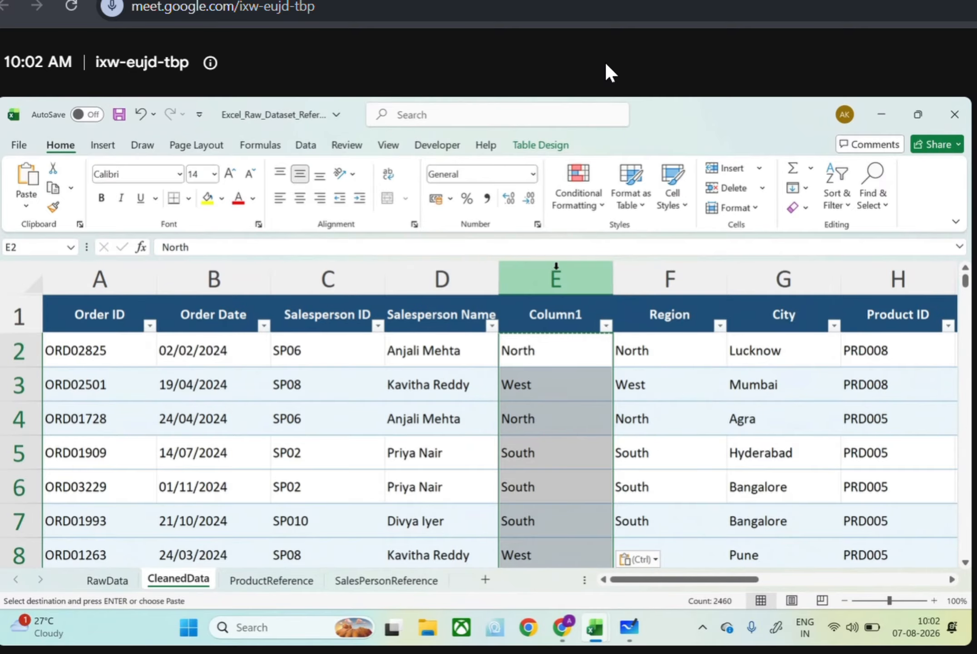
key(ctrl+f)
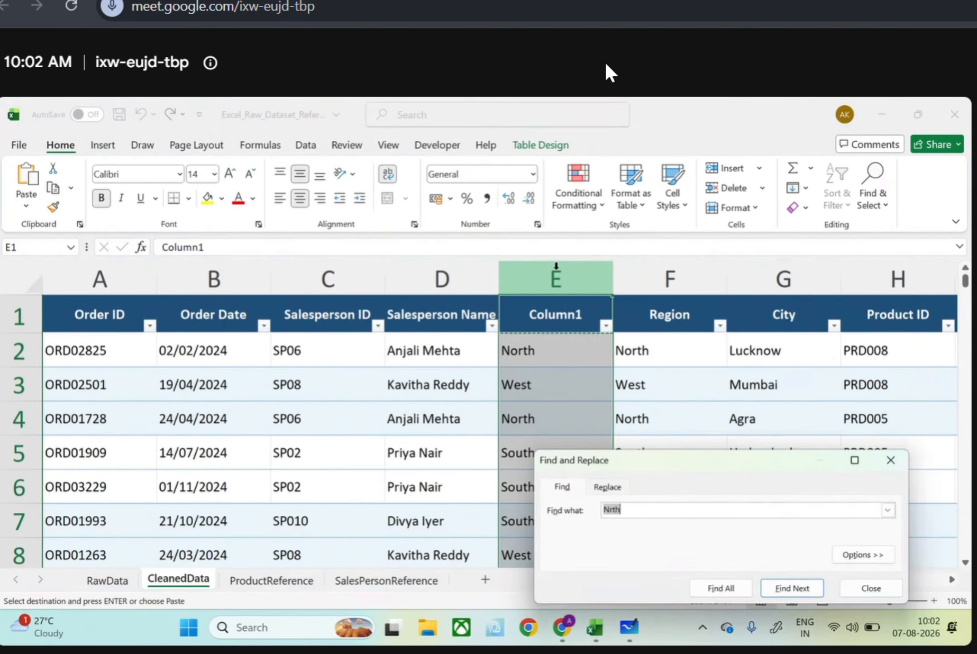
click(607, 487)
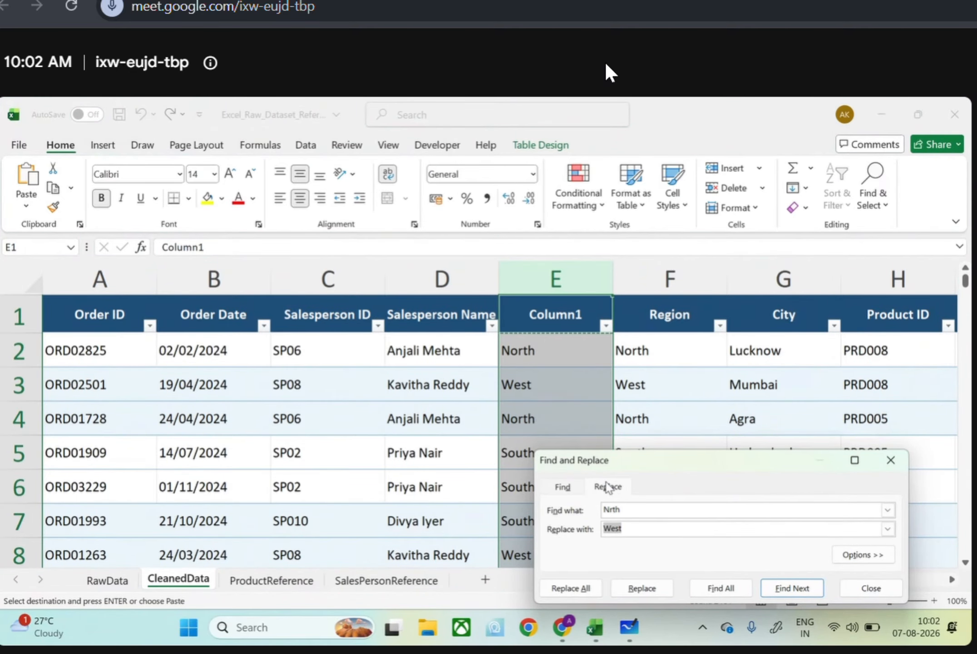
text(North)
key(Return)
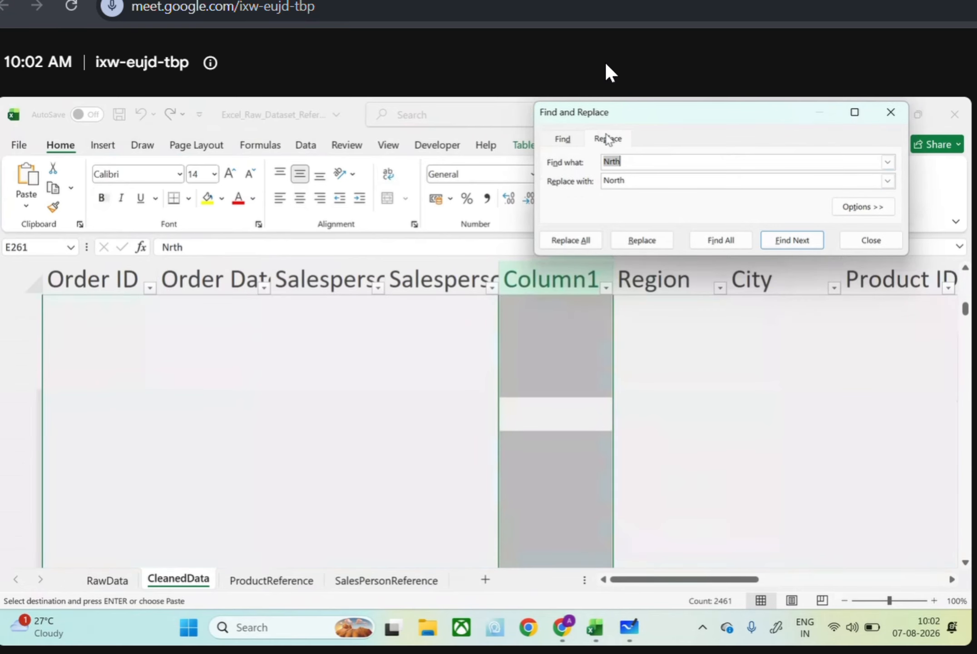
click(596, 243)
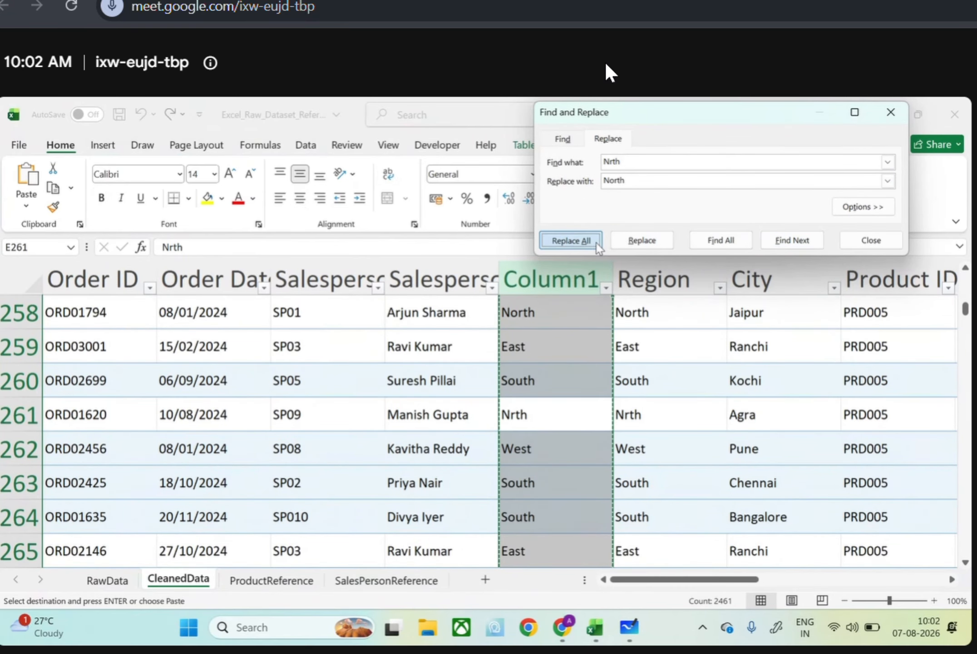
click(815, 220)
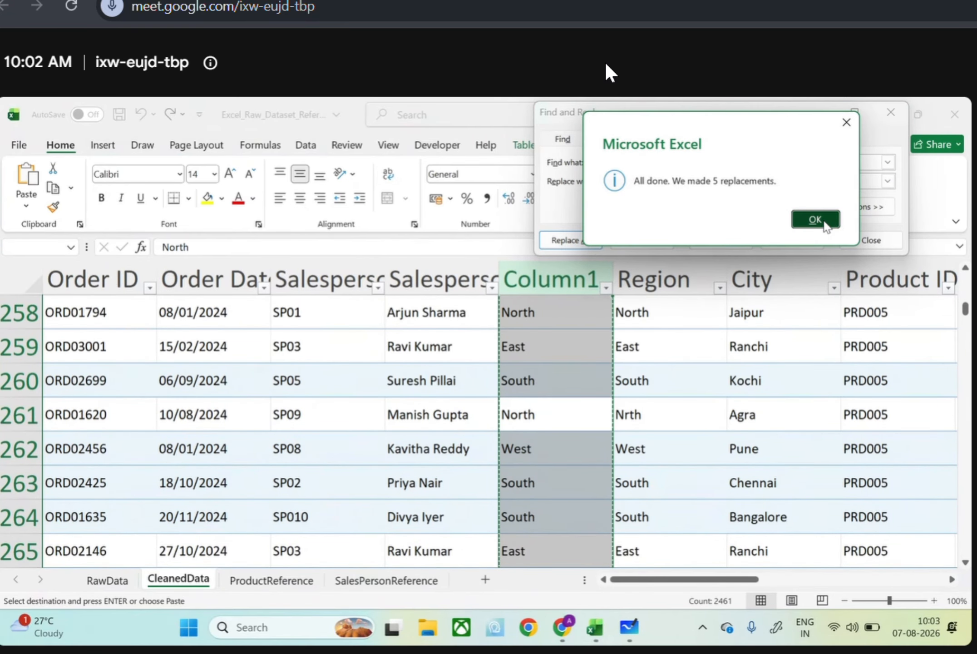
click(886, 115)
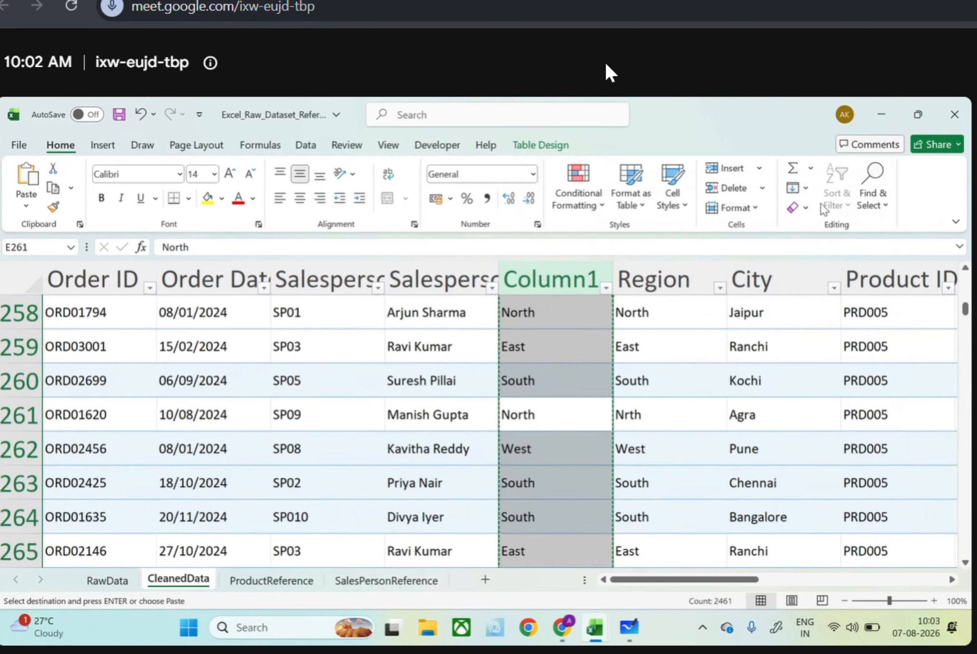
Check the Column1 entries and the contents of cells E2 and E3
scroll(542, 415, up, 3)
scroll(544, 417, up, 3)
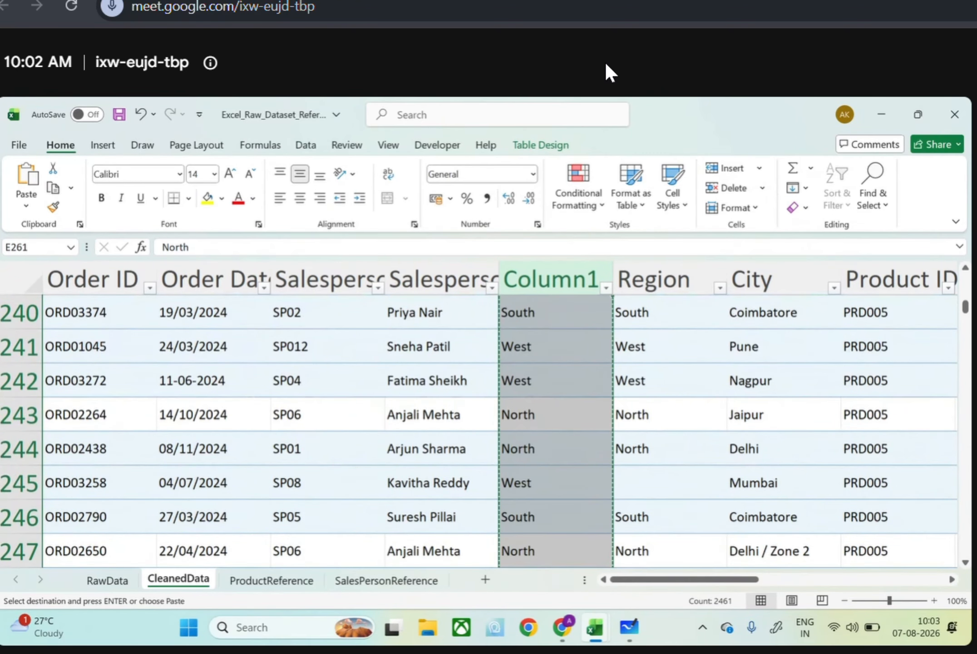
scroll(543, 416, down, 3)
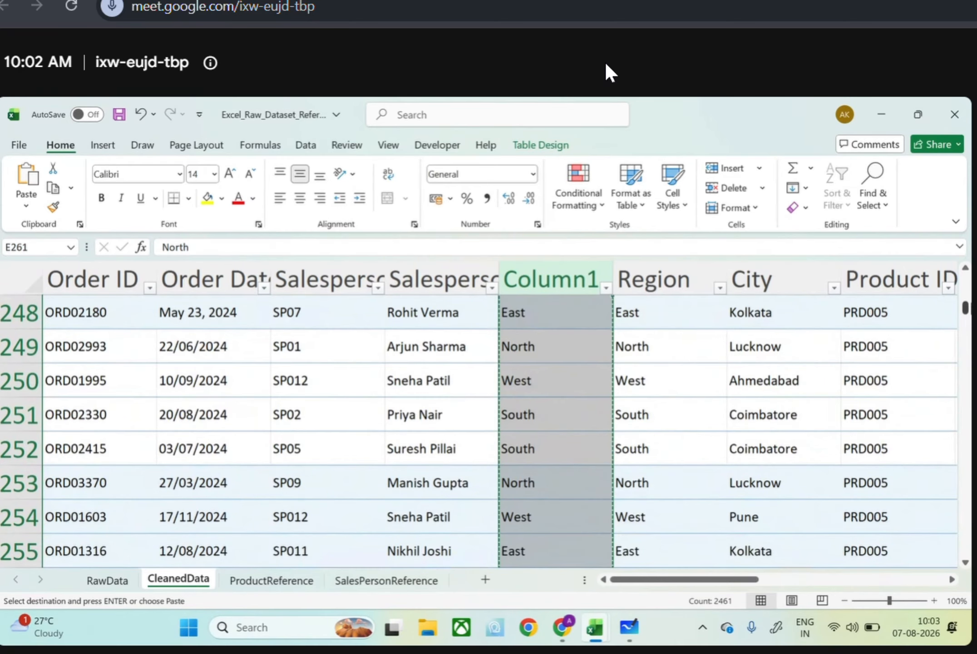
drag(965, 311, 966, 280)
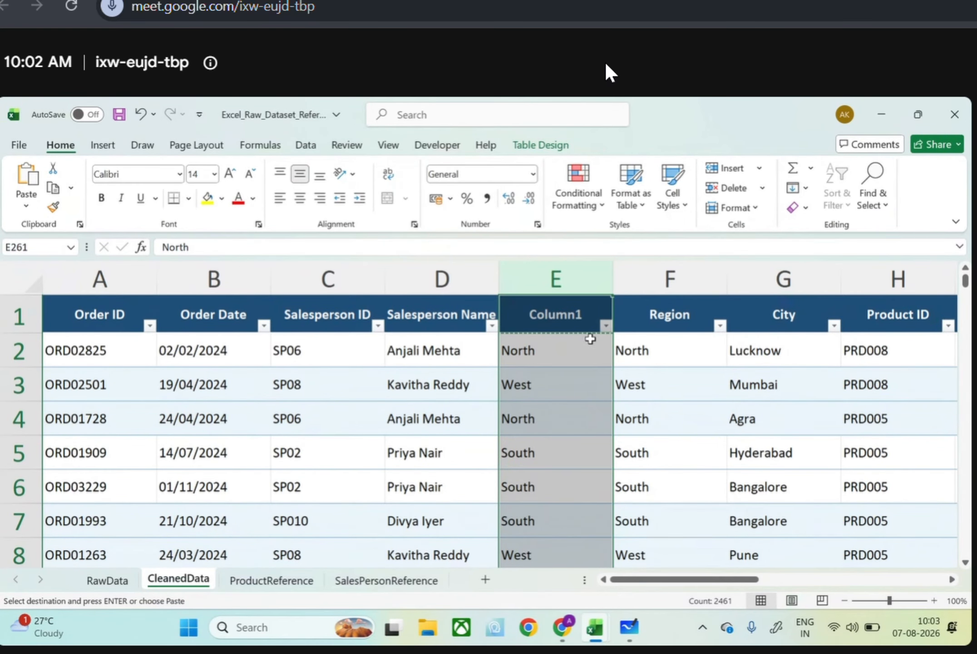
click(562, 356)
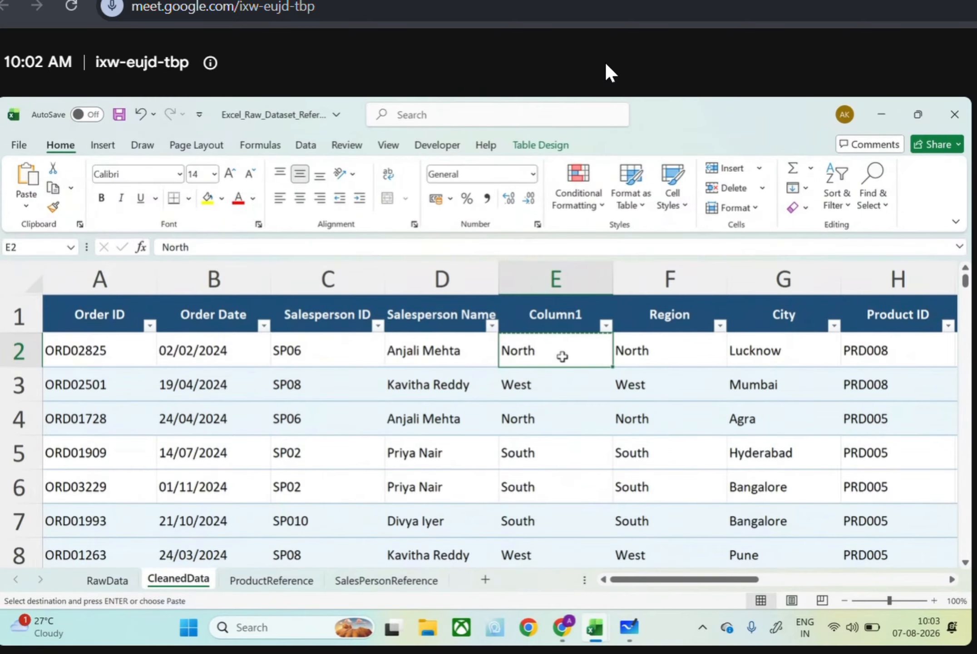
click(562, 387)
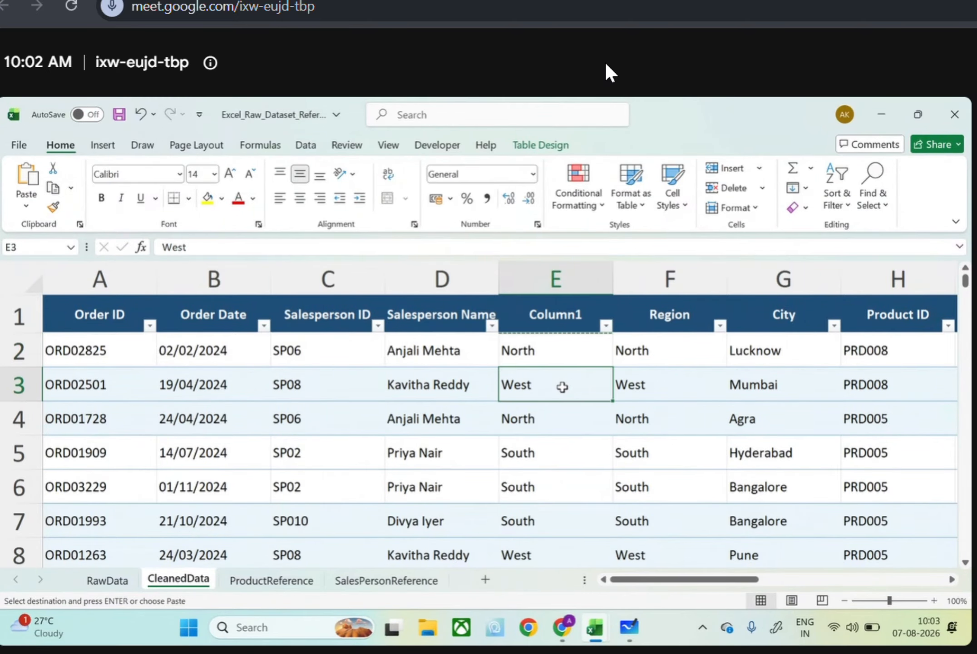
click(560, 350)
key(ctrl+shift+Down)
key(ctrl+c)
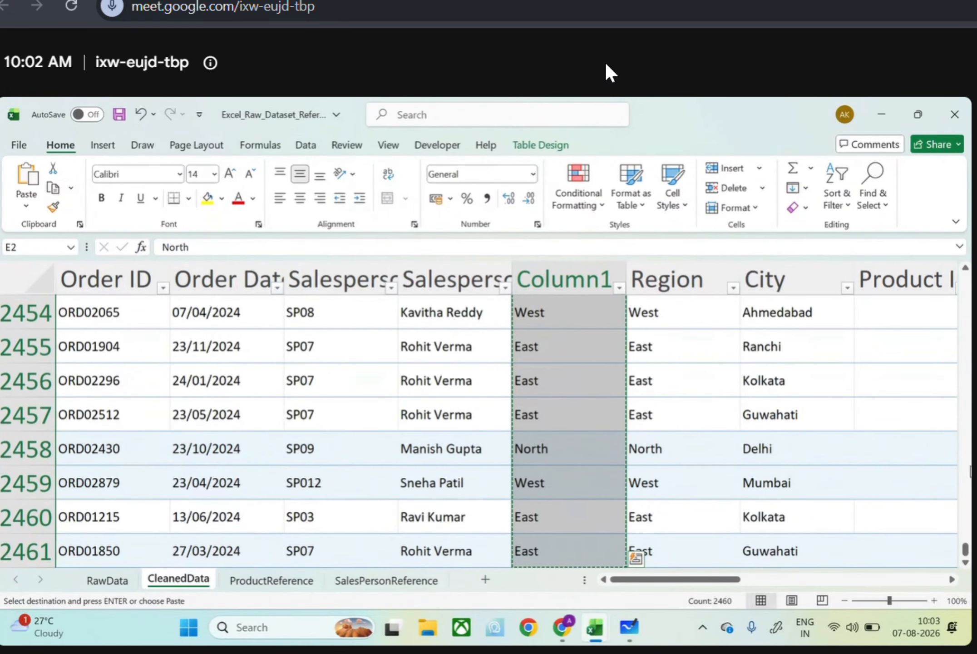
drag(965, 546, 963, 542)
click(966, 353)
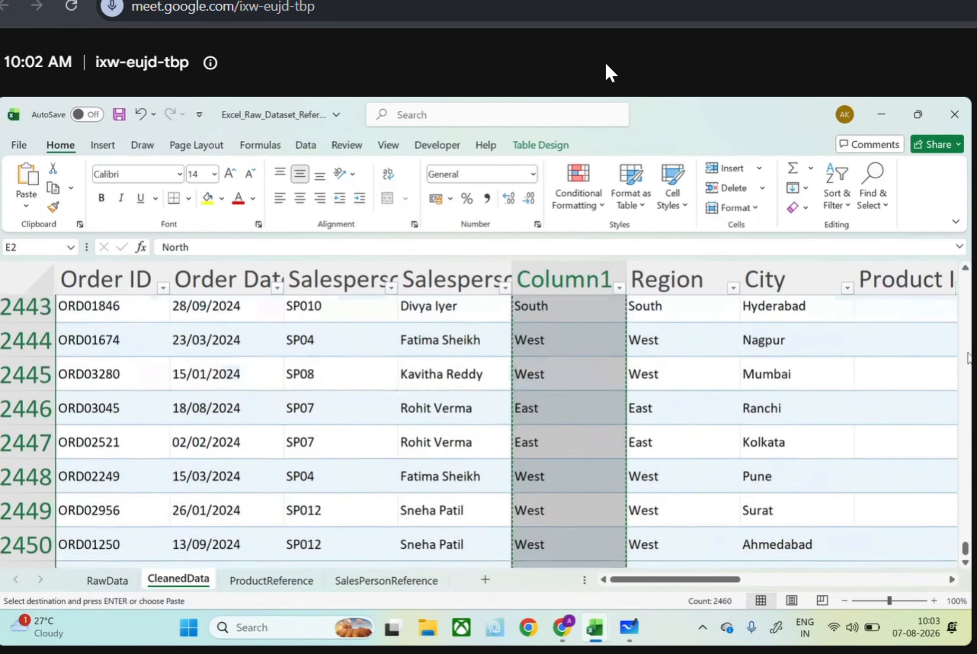
click(966, 532)
drag(966, 543, 965, 268)
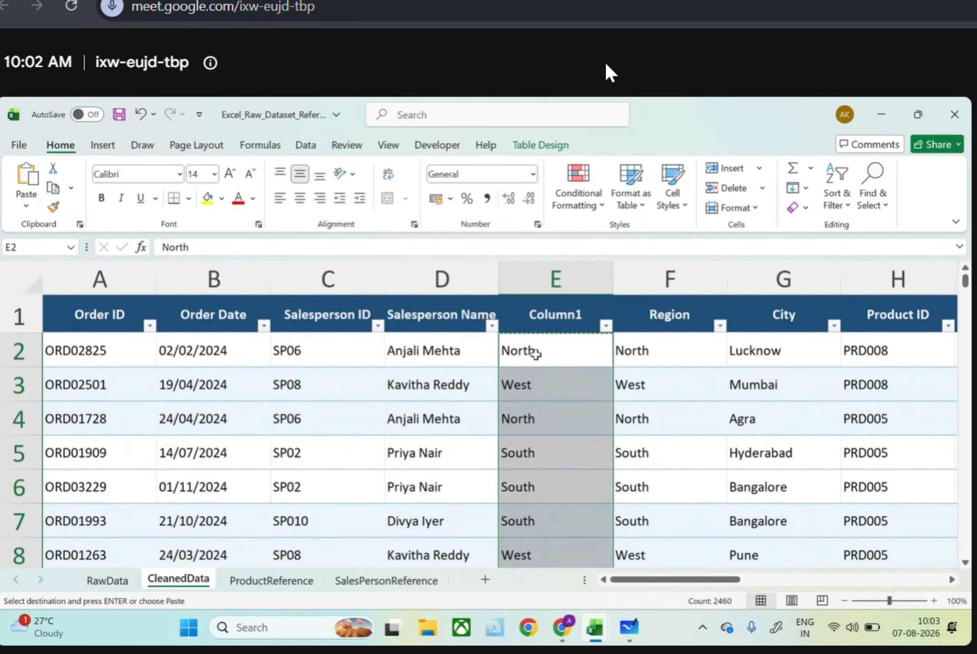
click(26, 206)
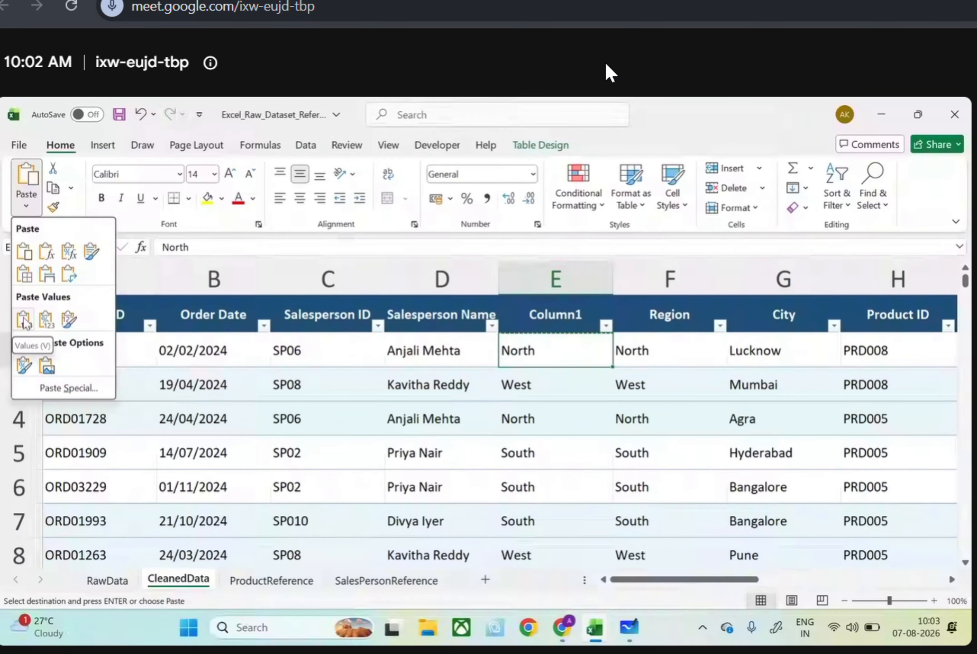
click(610, 390)
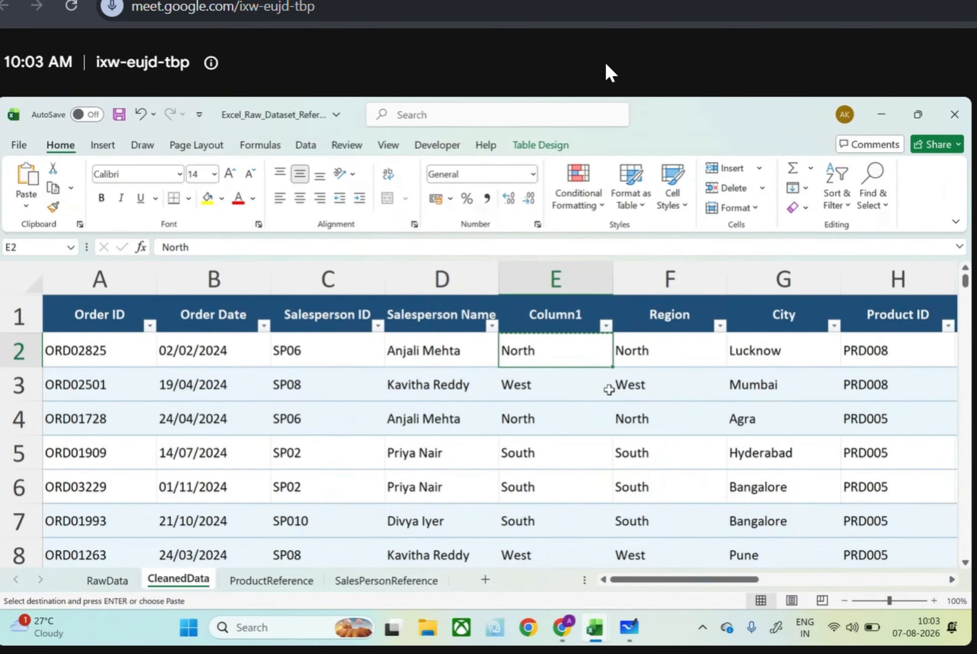
Replace every Est with East throughout Column1 using Find and Replace
click(595, 385)
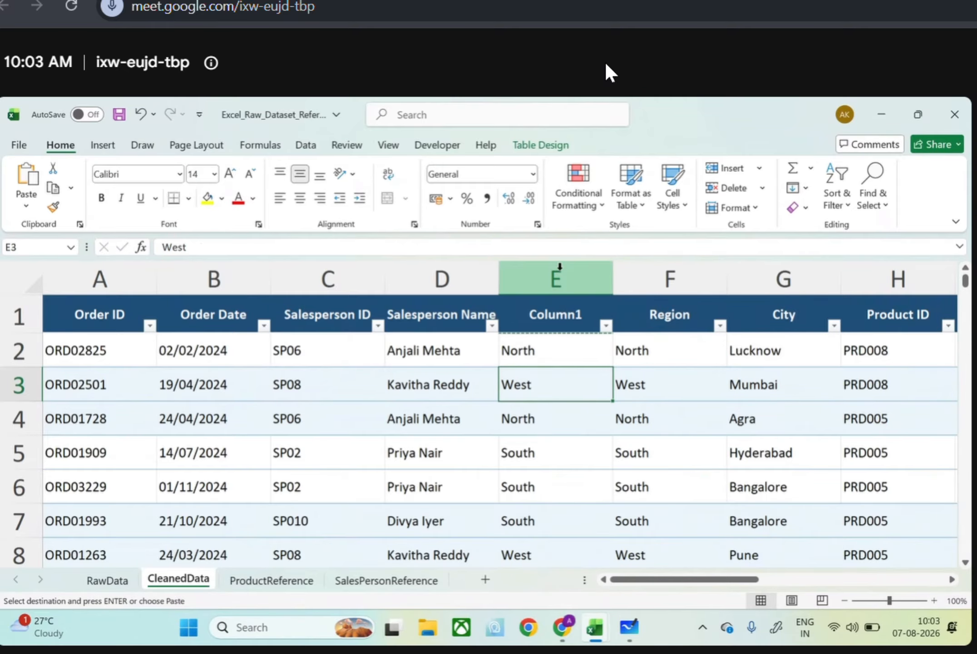
click(563, 275)
key(ctrl+f)
text(Es)
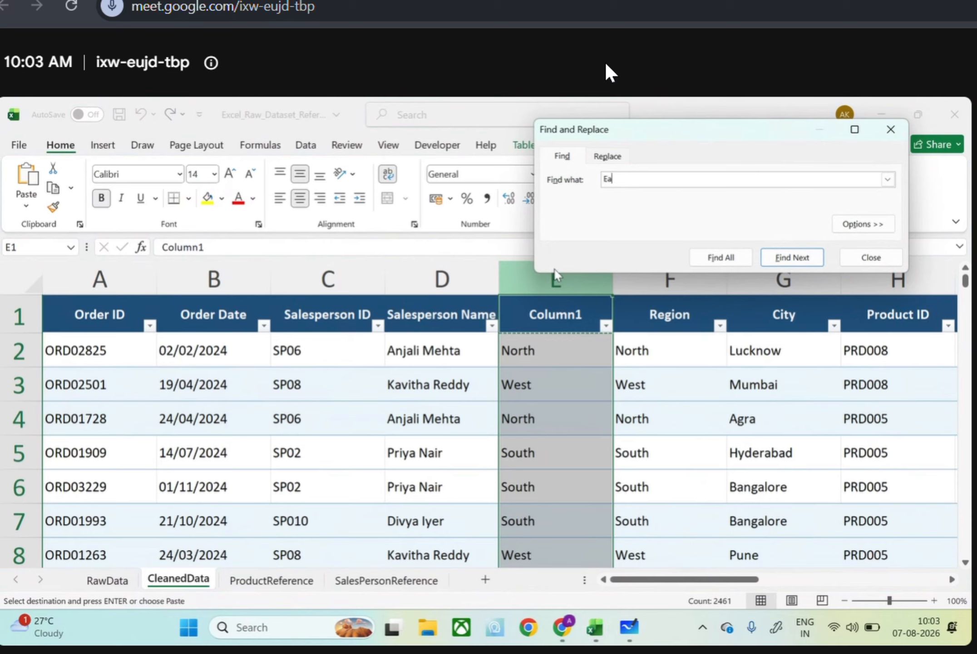
text(t)
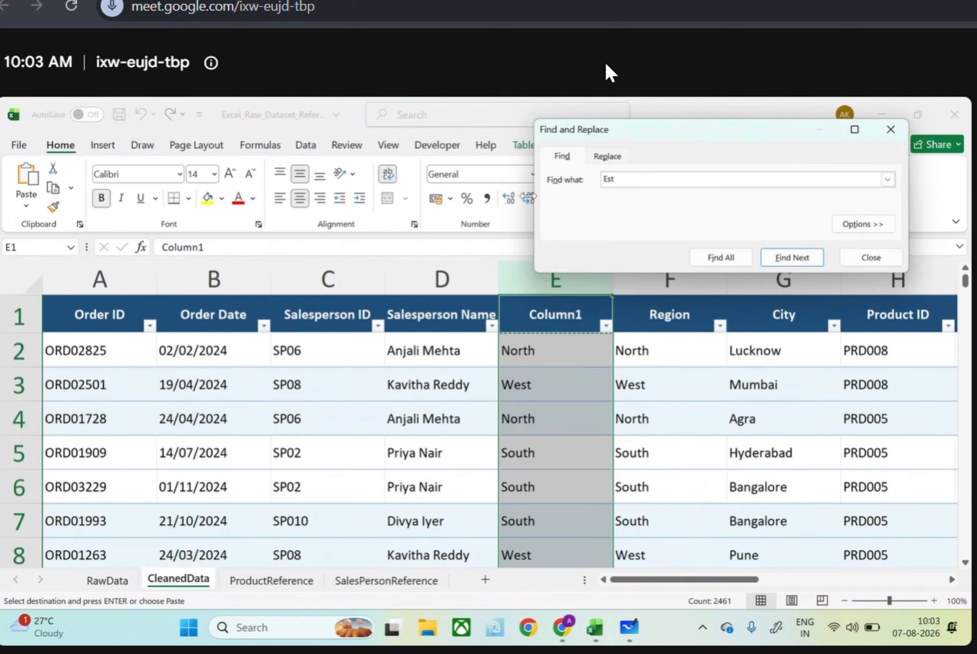
click(606, 157)
text(East)
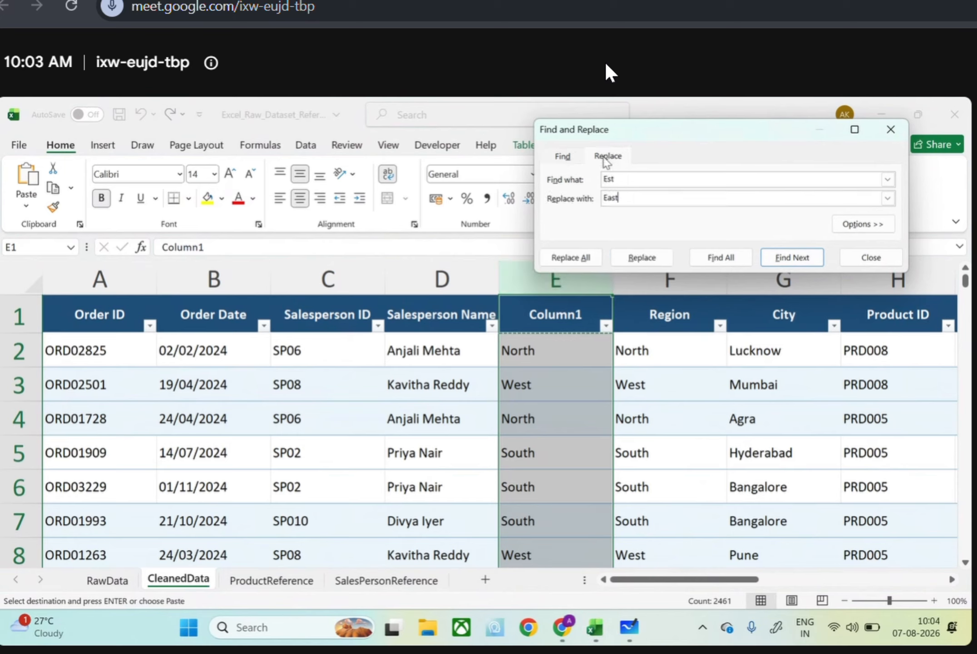
key(Return)
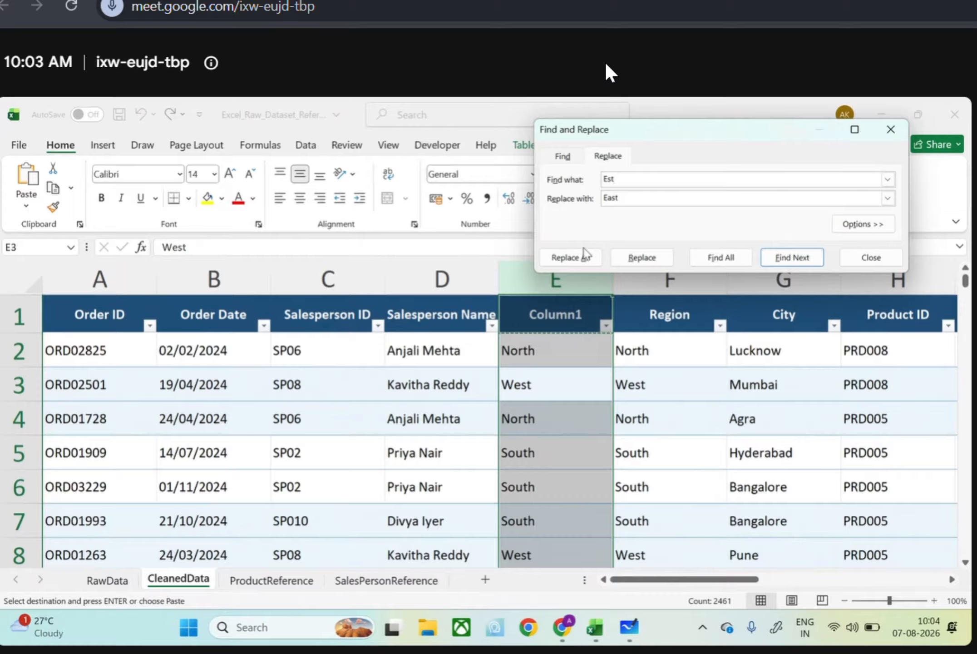
click(576, 257)
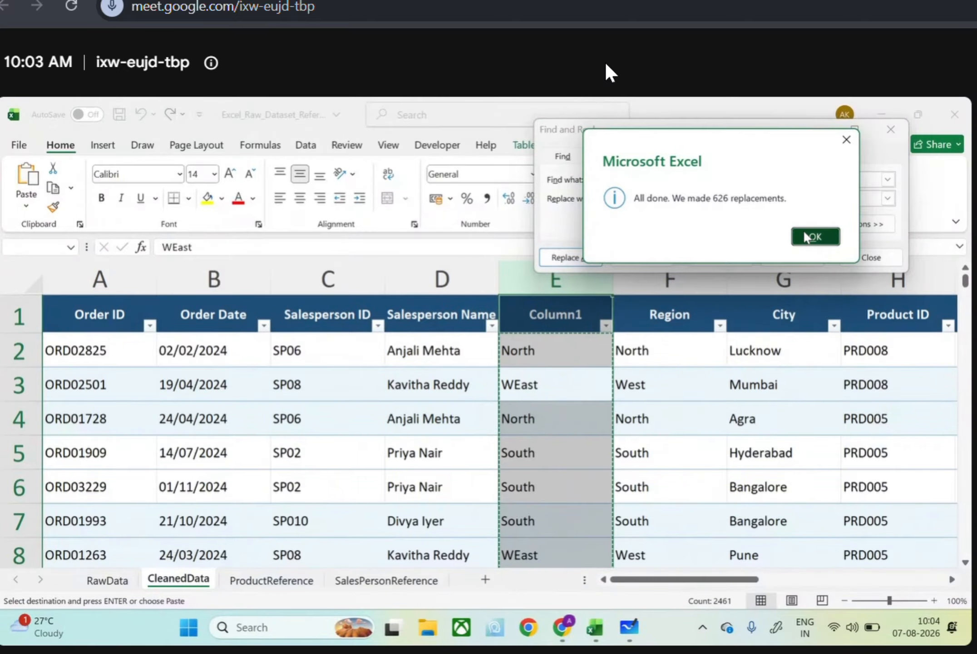
click(803, 236)
Replace every Sth with South throughout Column1
key(BackSpace)
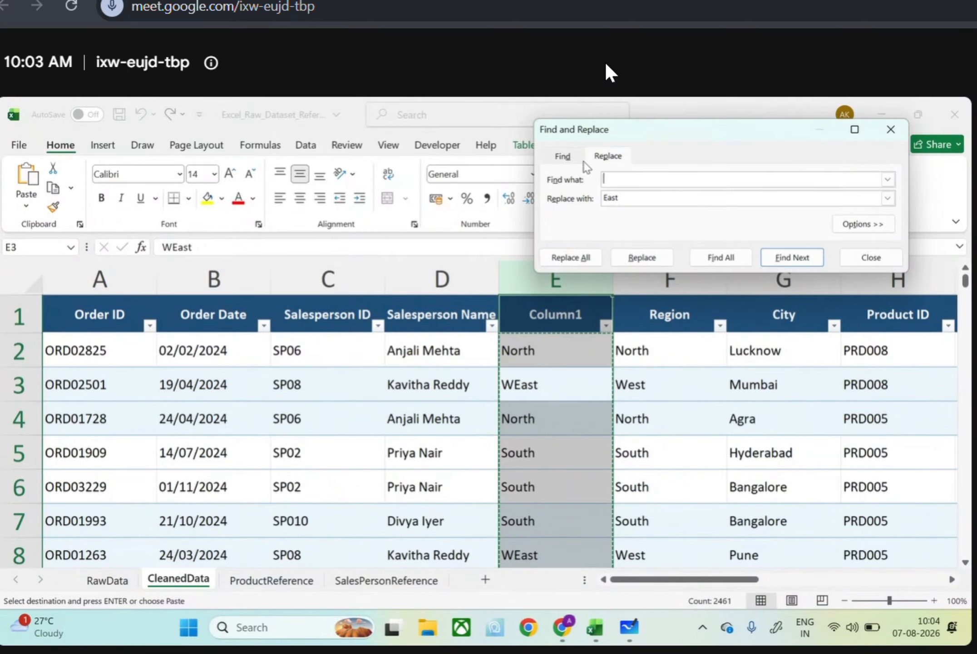
text(Sth)
drag(622, 202, 598, 199)
text(South)
key(Return)
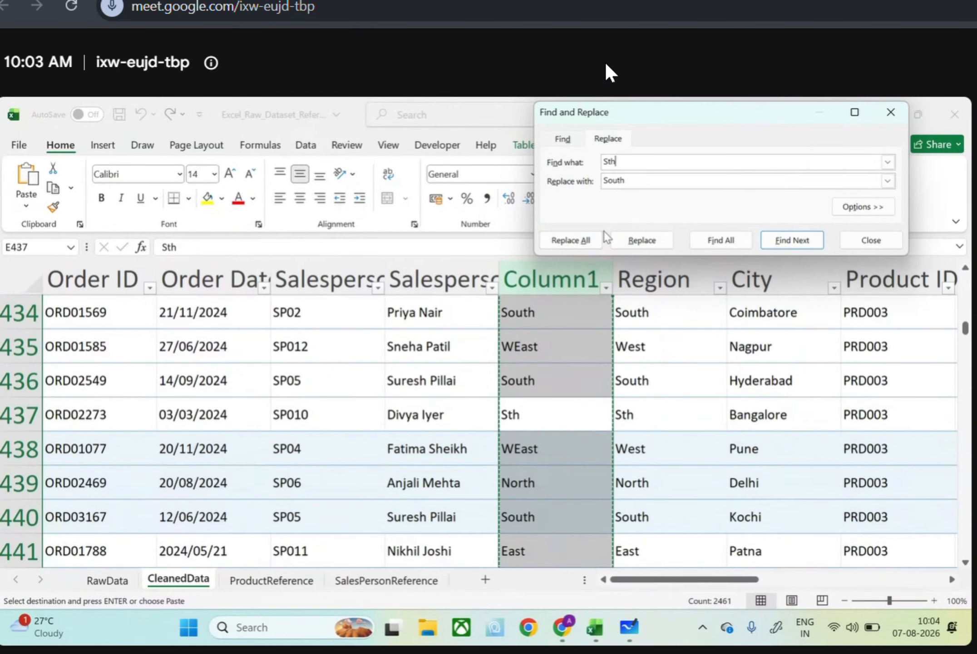
click(586, 240)
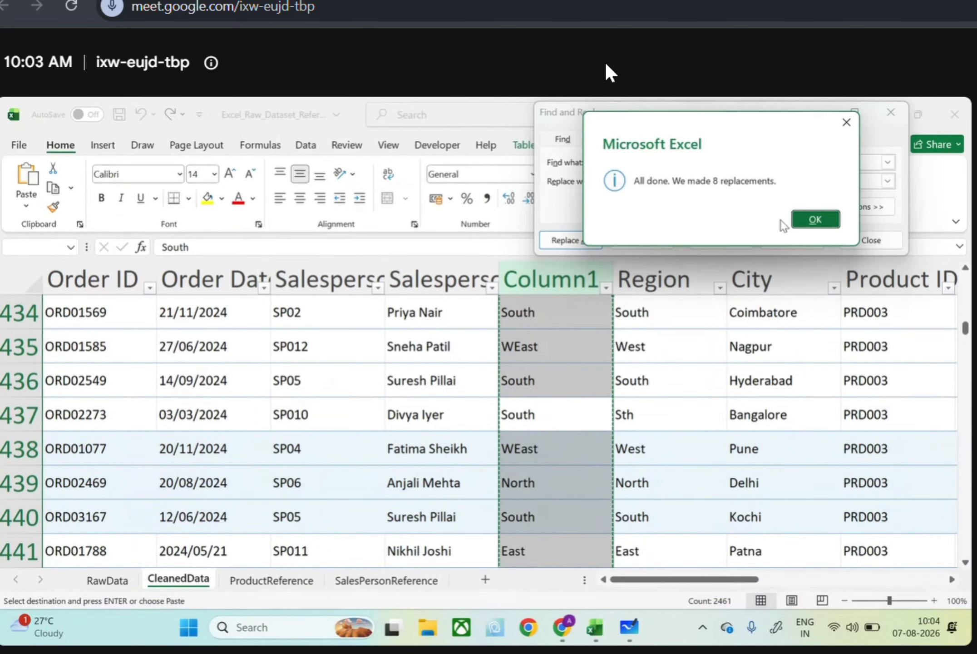
click(804, 216)
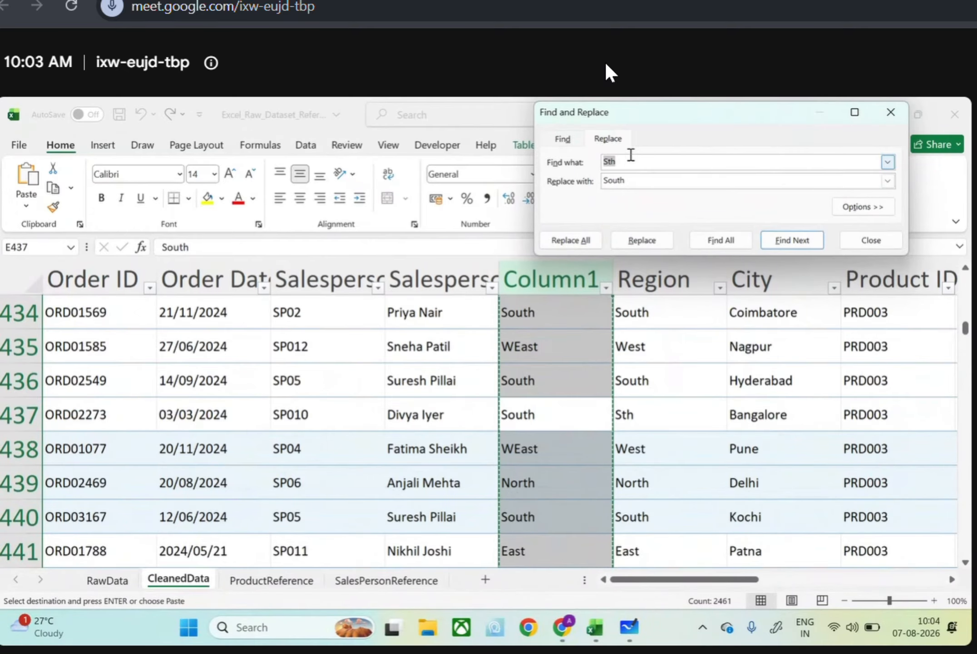
Replace every Wst with West throughout Column1 and close Find and Replace
text(Wst)
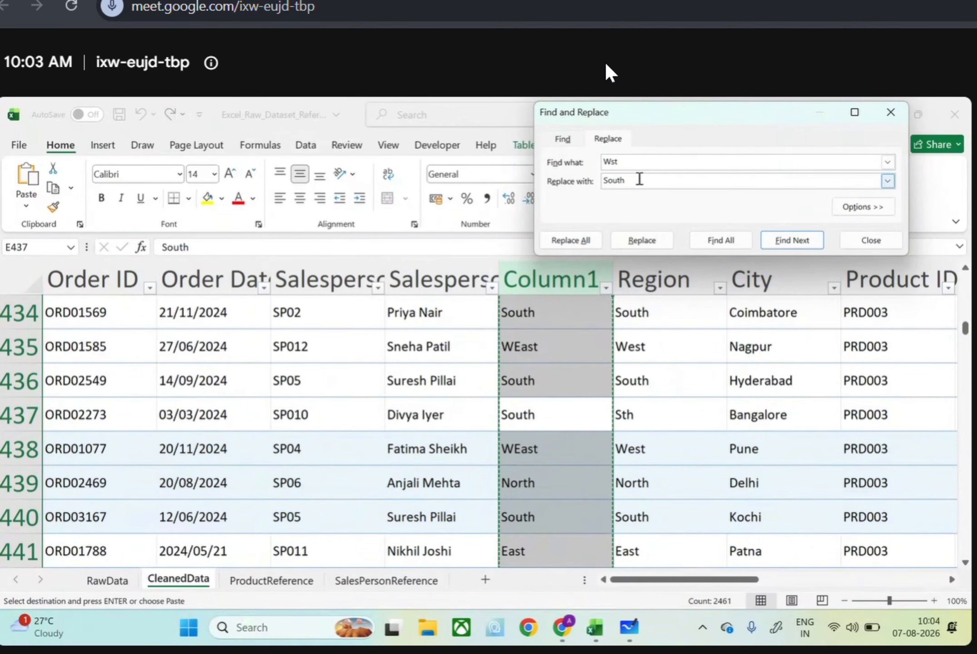
drag(649, 182, 616, 188)
key(BackSpace)
key(BackSpace)
key(BackSpace)
text(West)
key(Return)
click(592, 240)
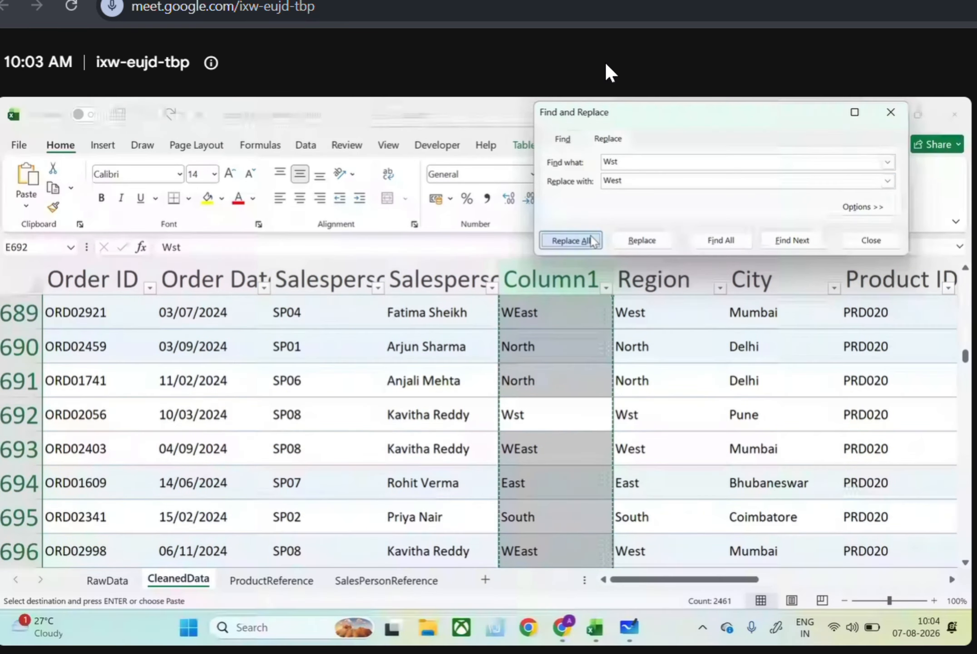
click(807, 219)
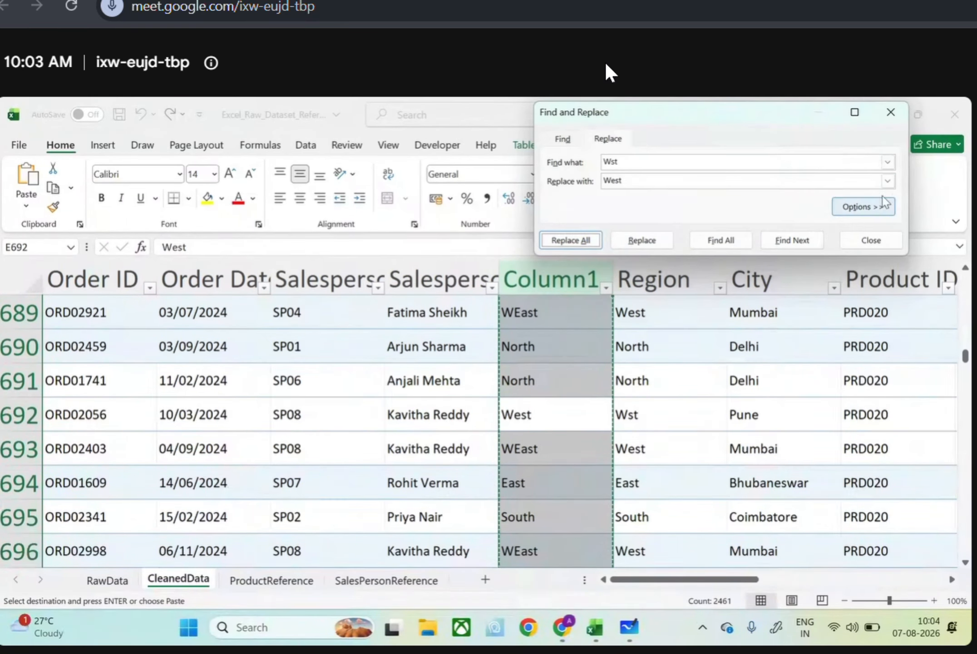
click(892, 120)
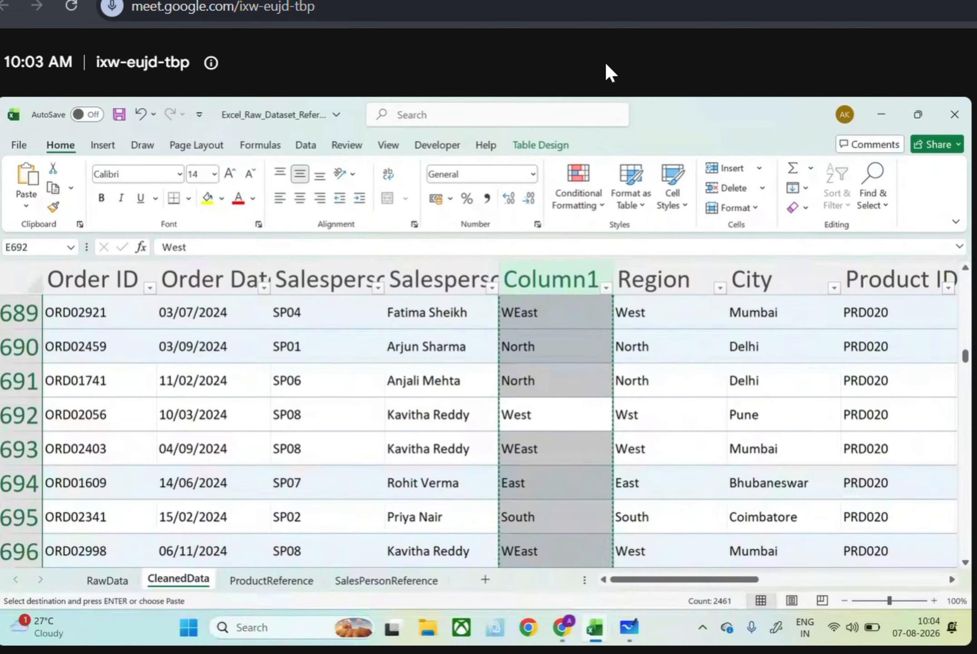
Review the filter values of Column1 and replace every WEast with West throughout the column
click(606, 289)
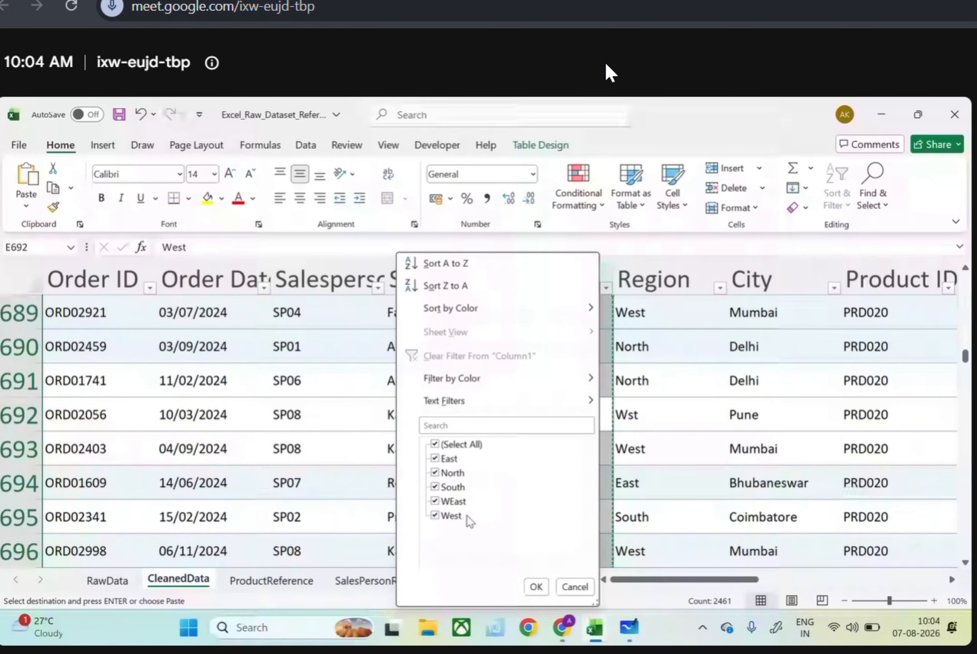
click(607, 414)
key(ctrl+f)
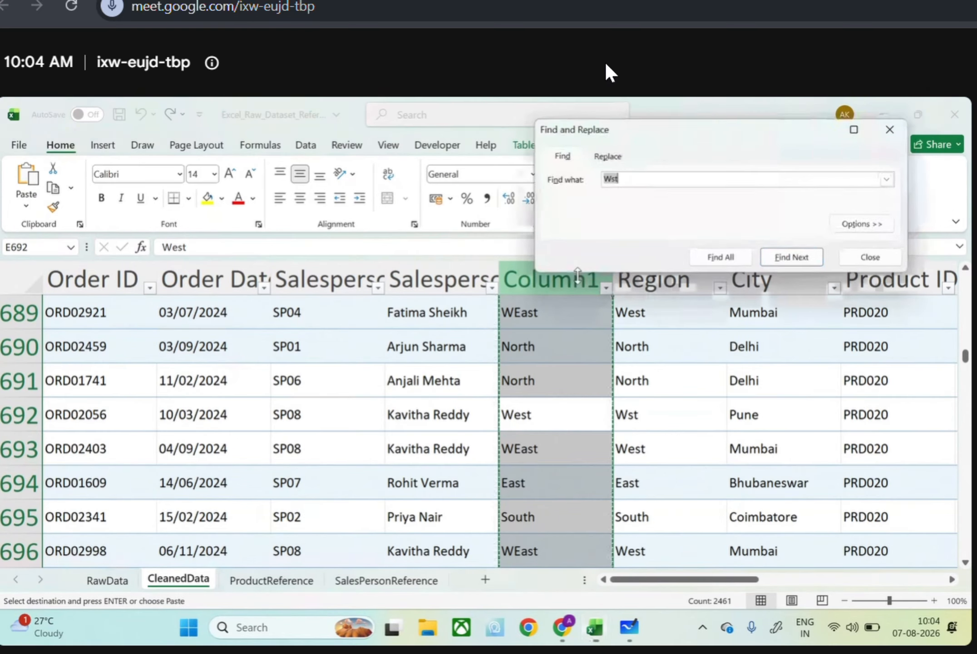
text(WEast)
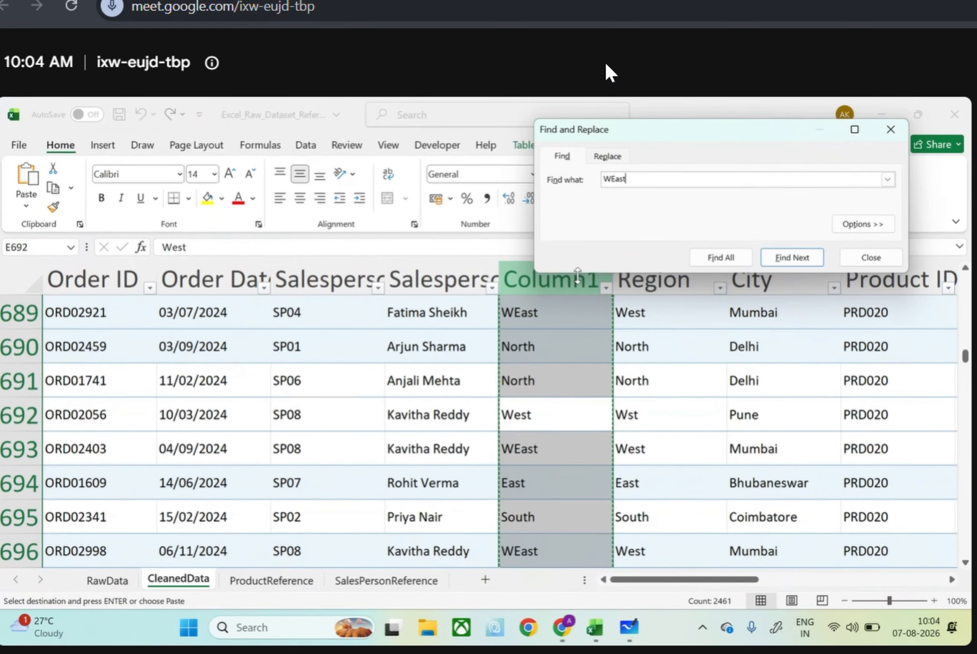
key(Return)
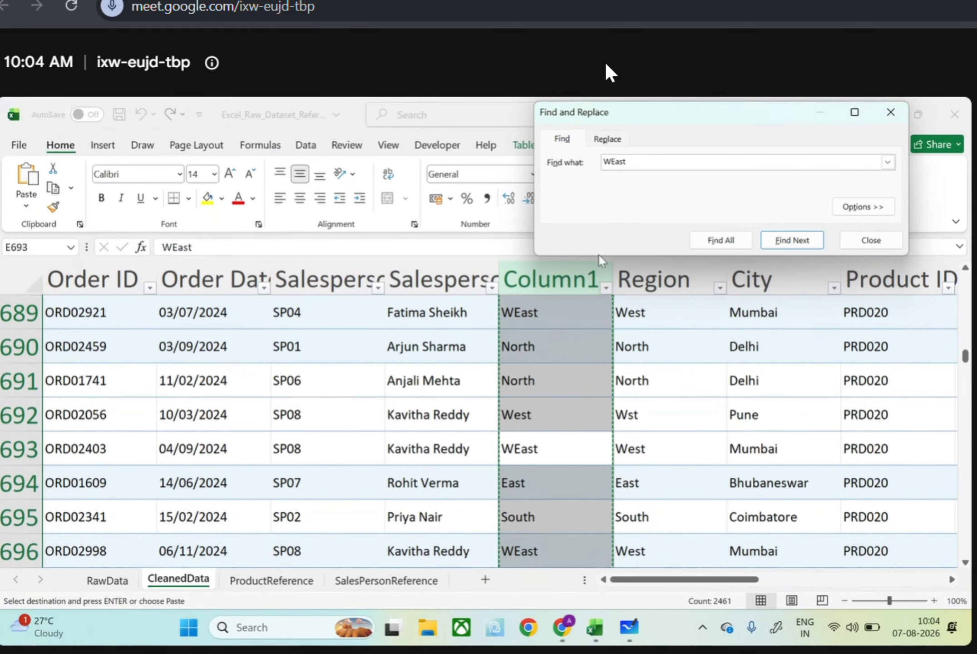
click(615, 139)
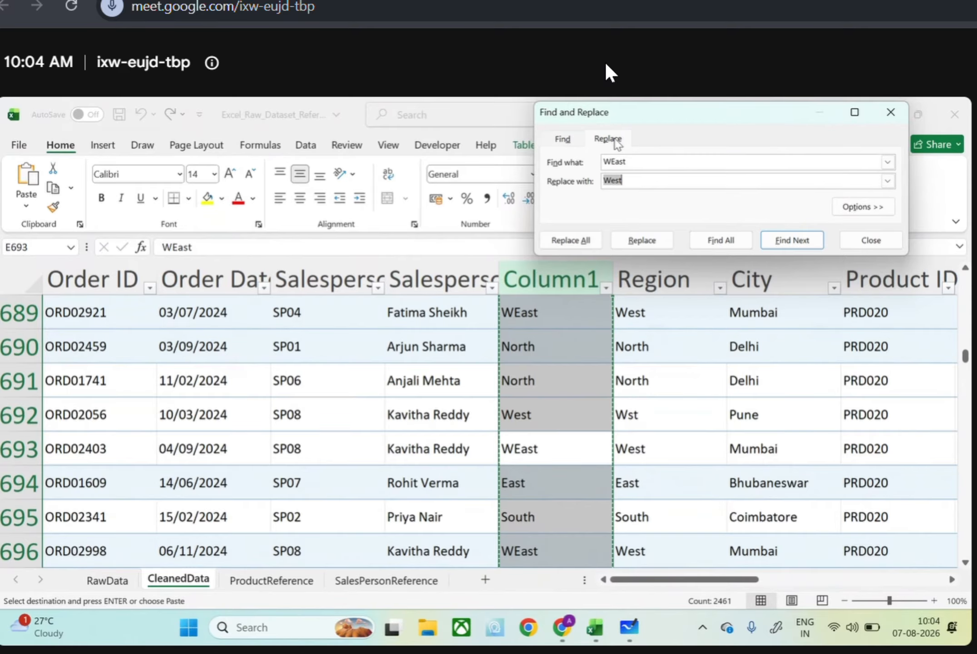
click(573, 240)
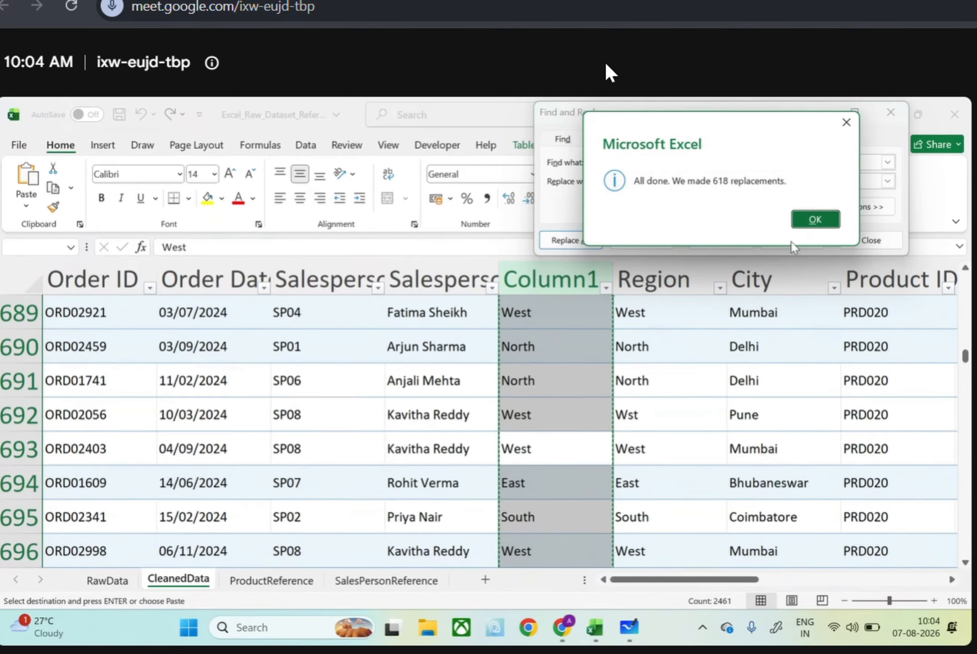
click(823, 226)
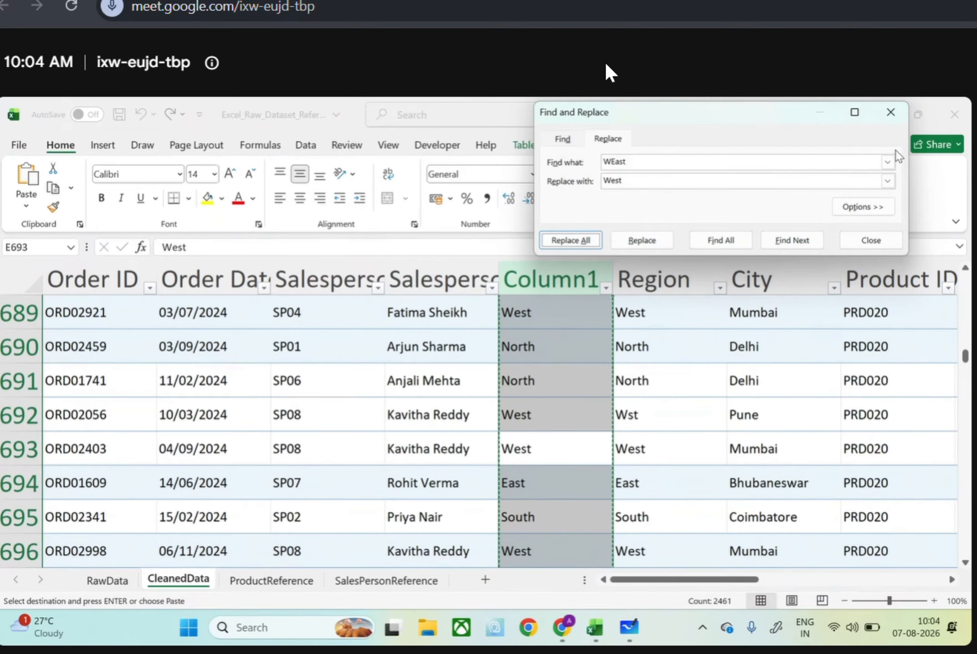
click(887, 121)
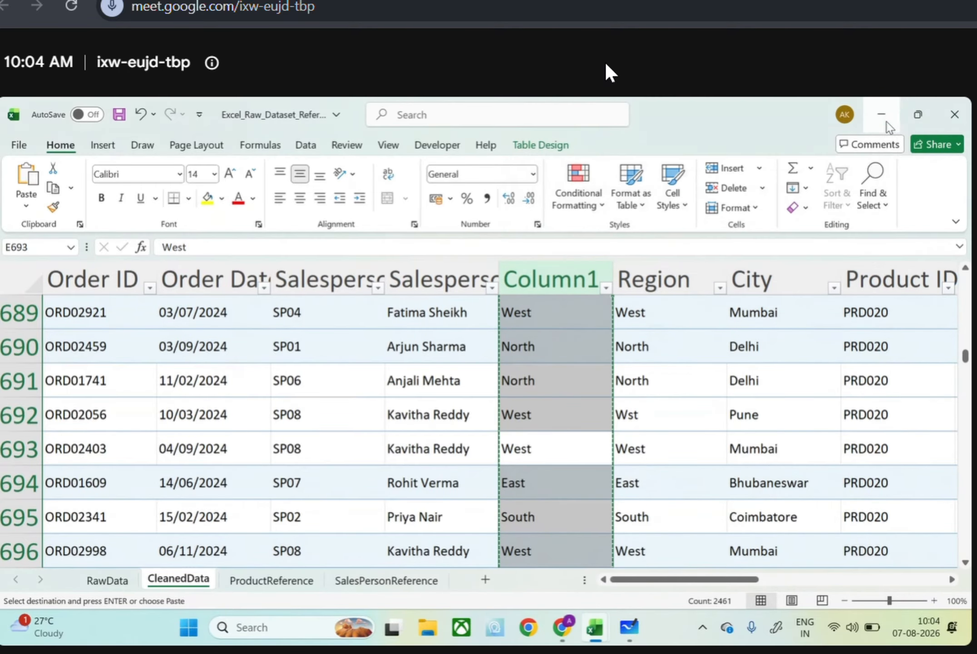
Check the filter values of Column1 and the contents of cell E2
click(606, 288)
click(605, 290)
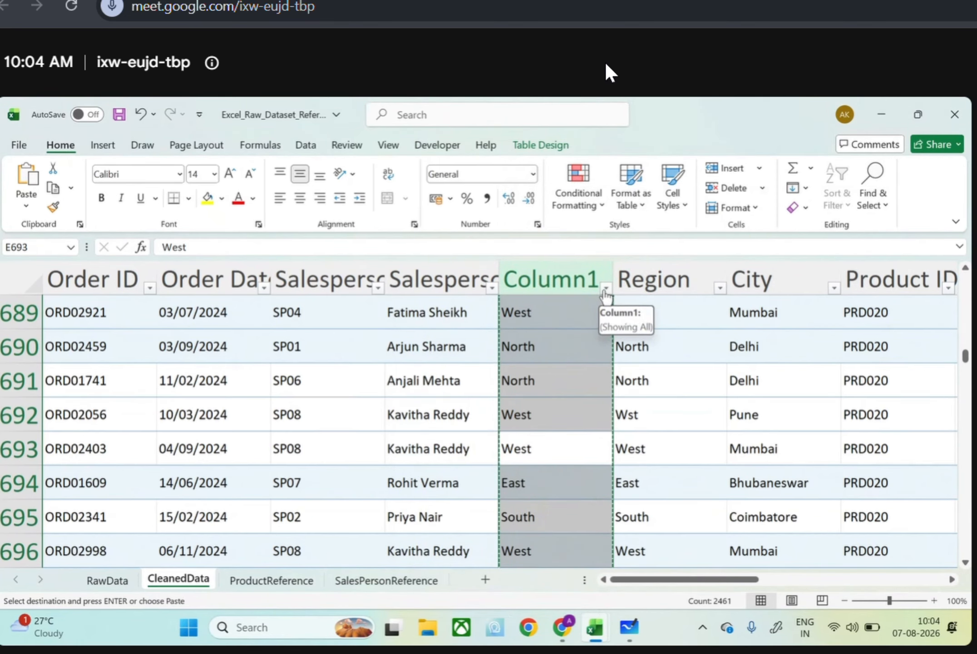
click(605, 287)
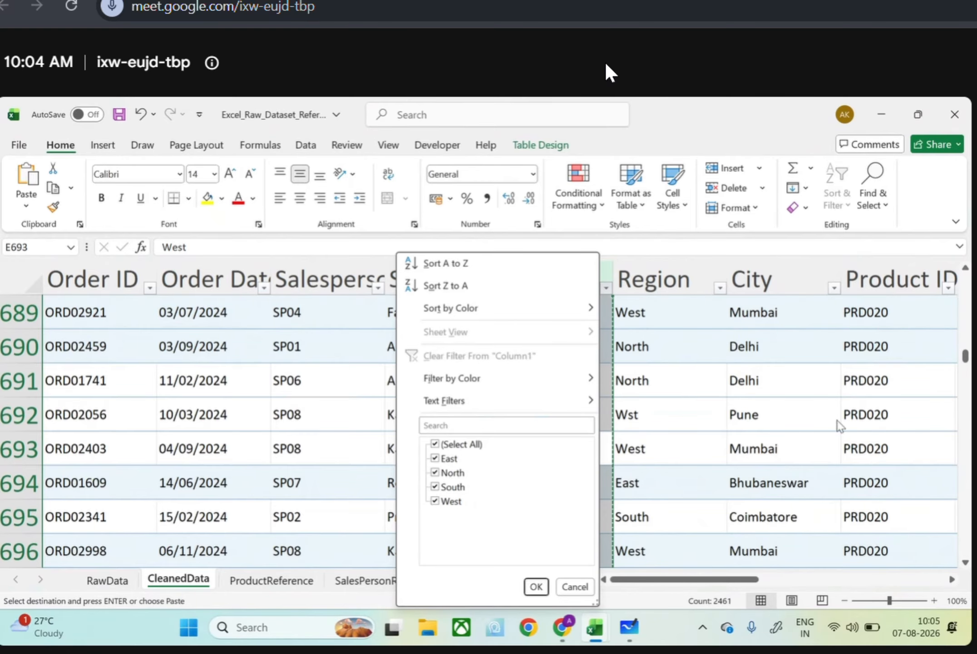
drag(965, 357, 965, 272)
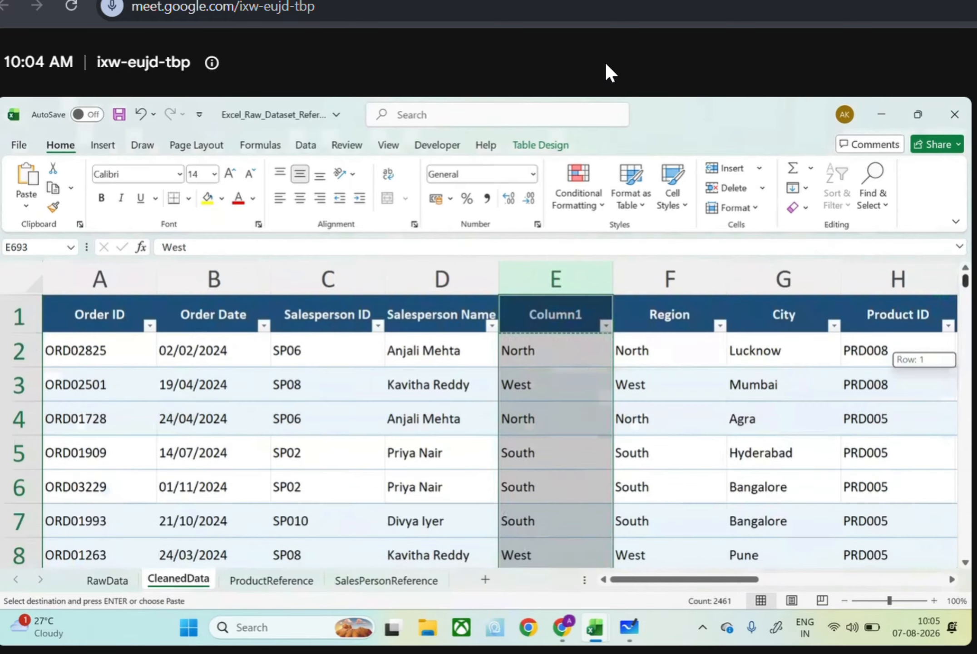
click(559, 363)
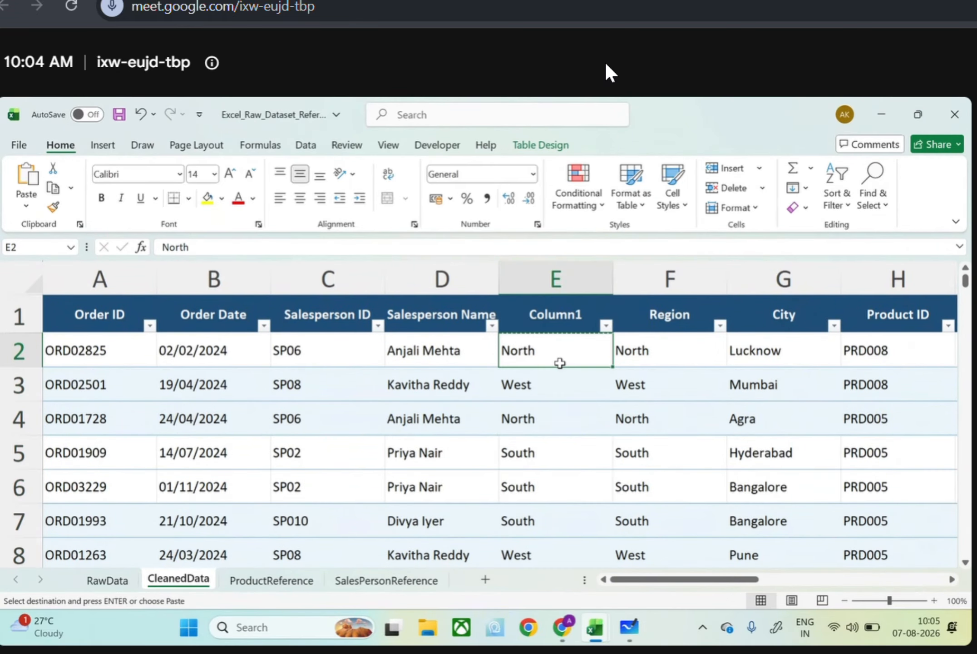
double_click(559, 363)
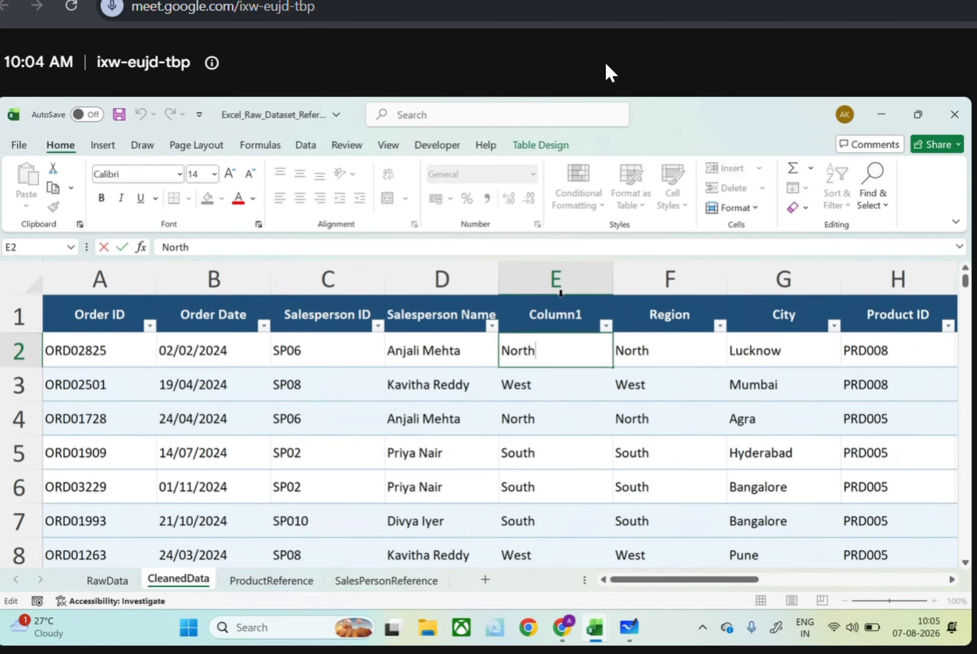
click(558, 280)
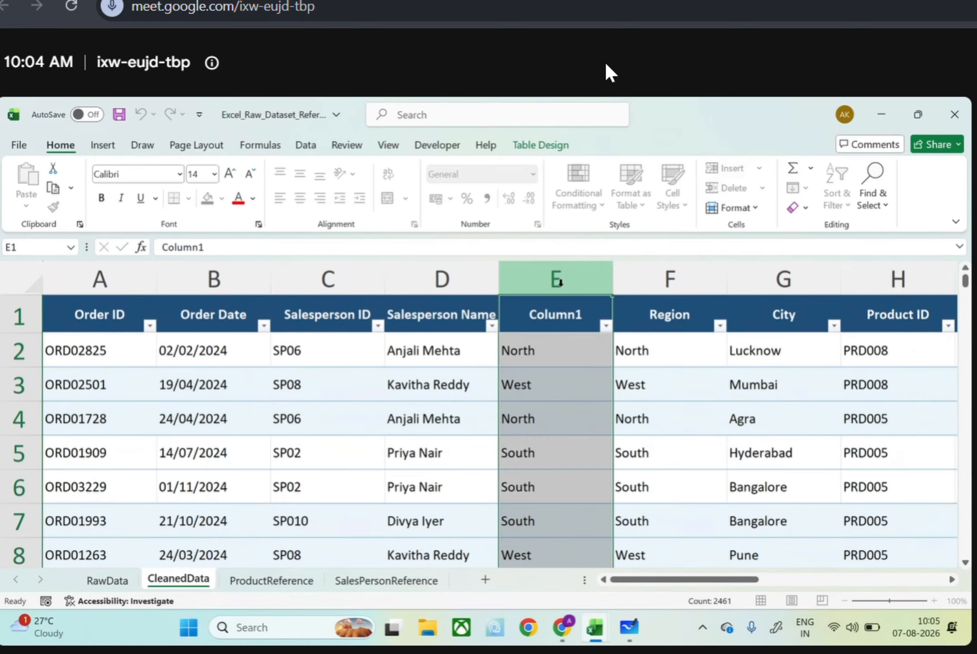
click(563, 347)
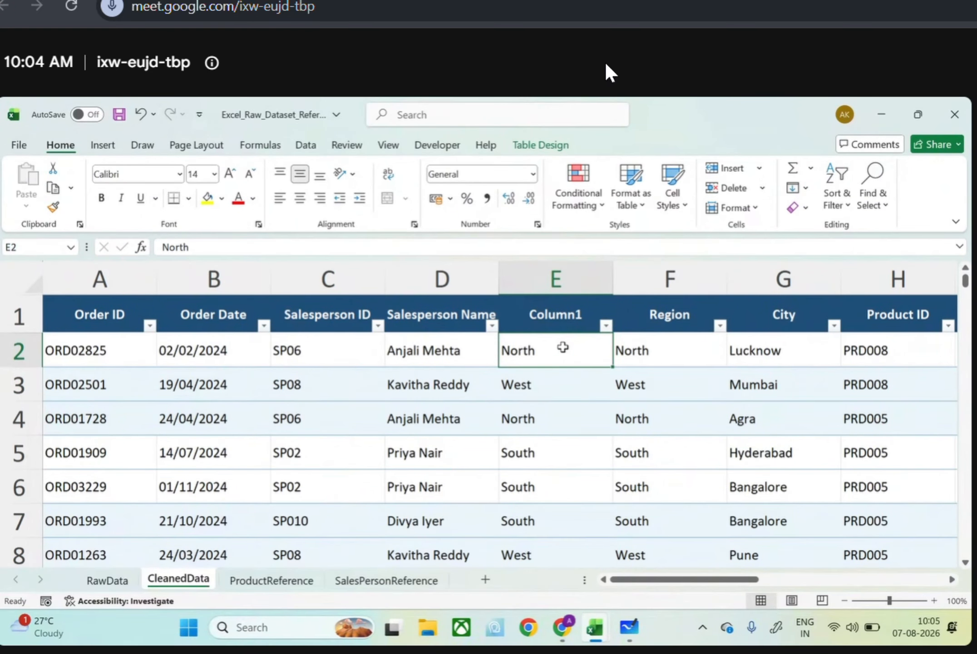
Rename the Column1 header in E1 as Region
click(565, 326)
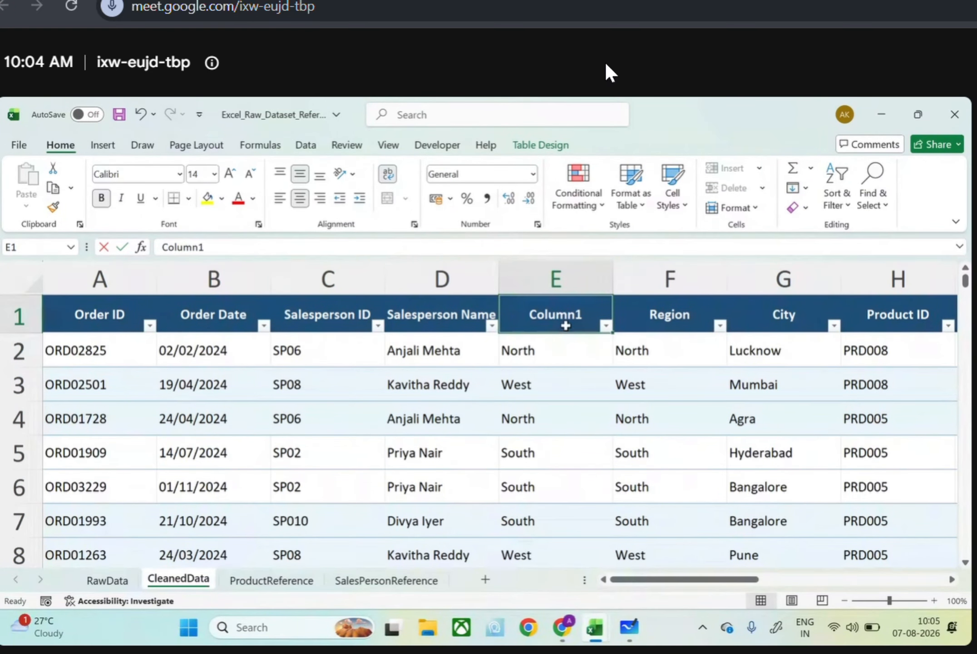
text(Region)
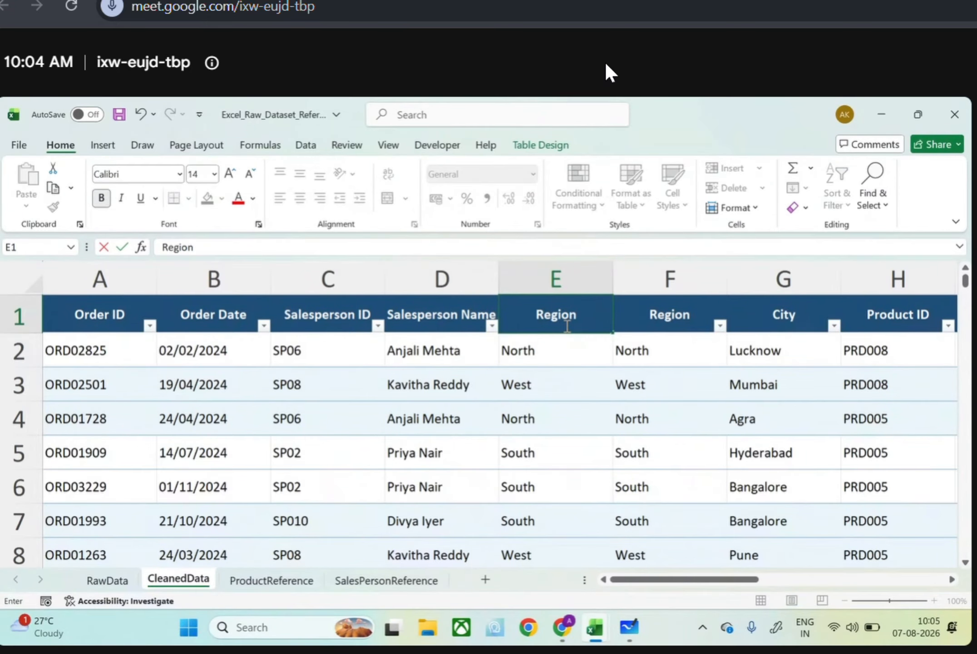
key(Tab)
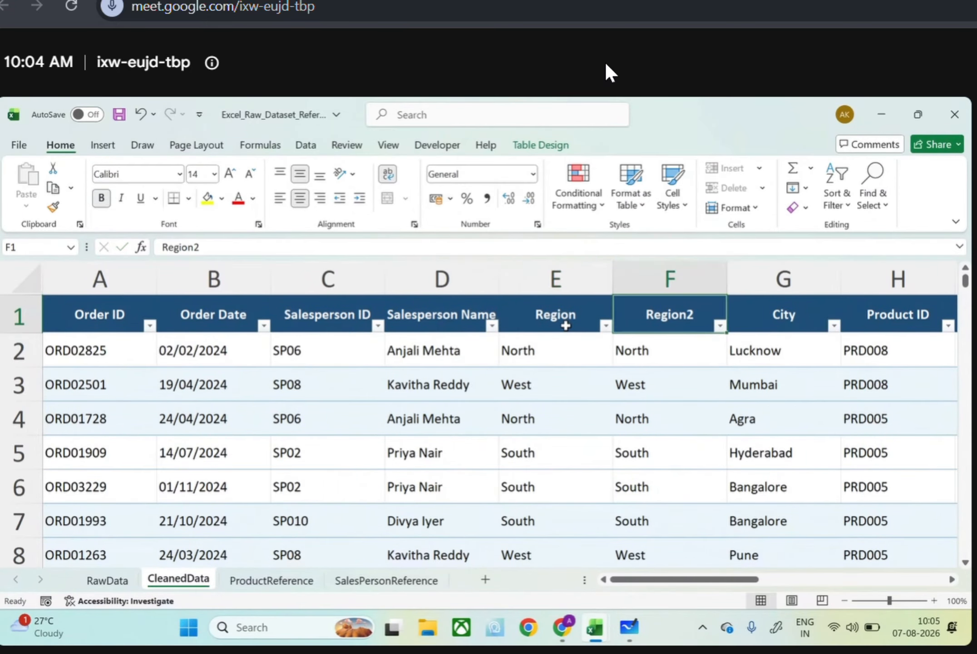
click(657, 275)
right_click(658, 276)
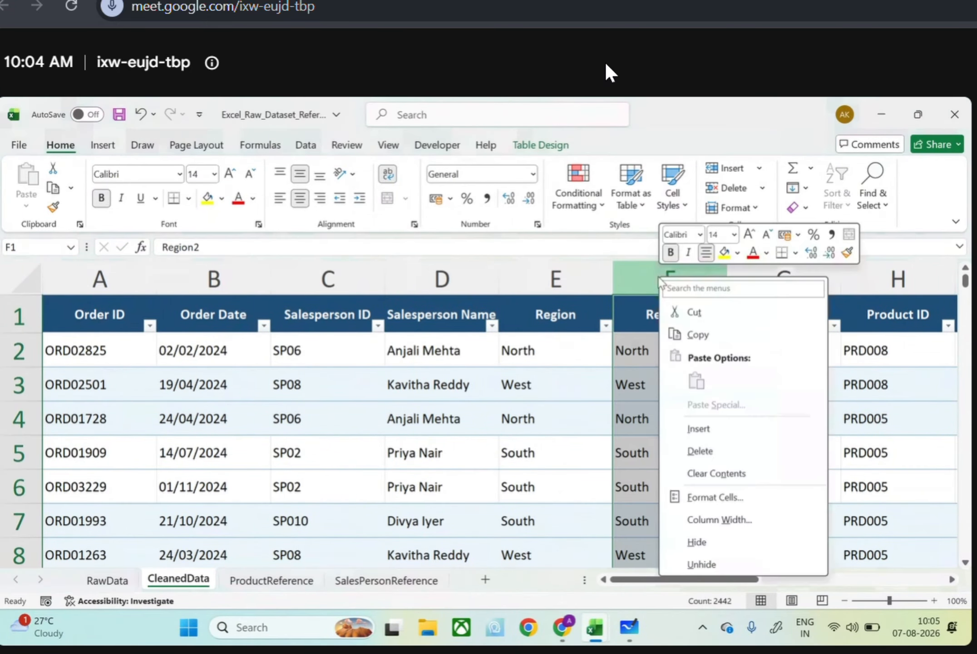
click(698, 429)
key(ctrl+z)
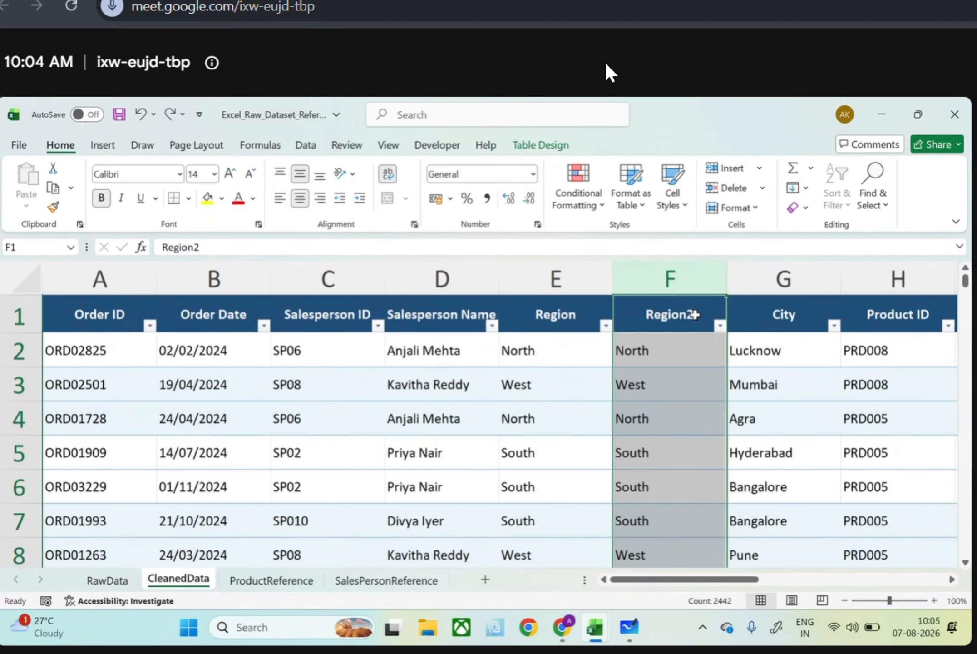
Delete the old Region2 column from the CleanedData table
right_click(684, 268)
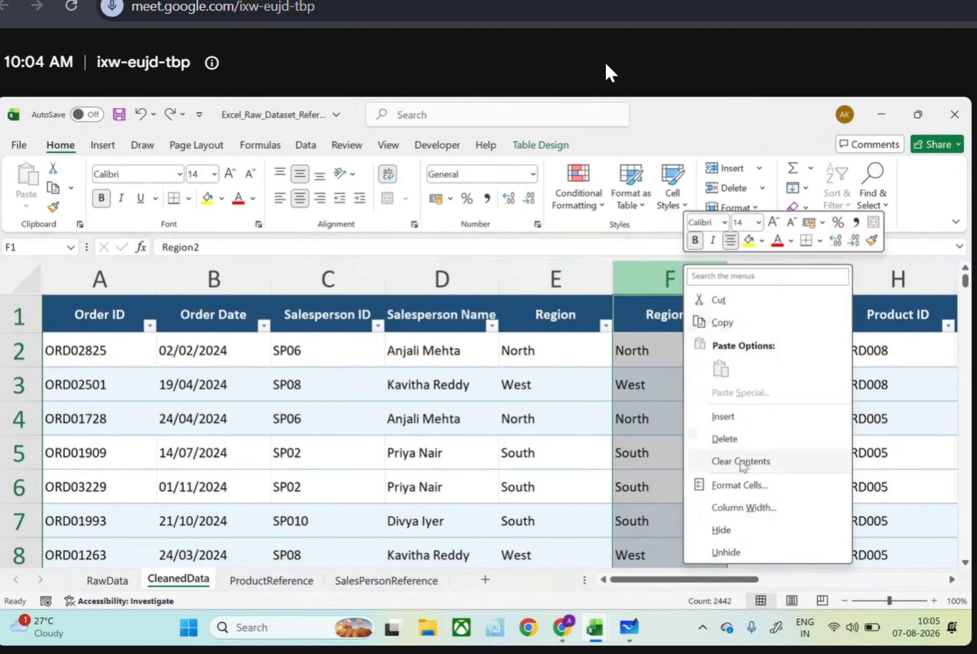
click(740, 439)
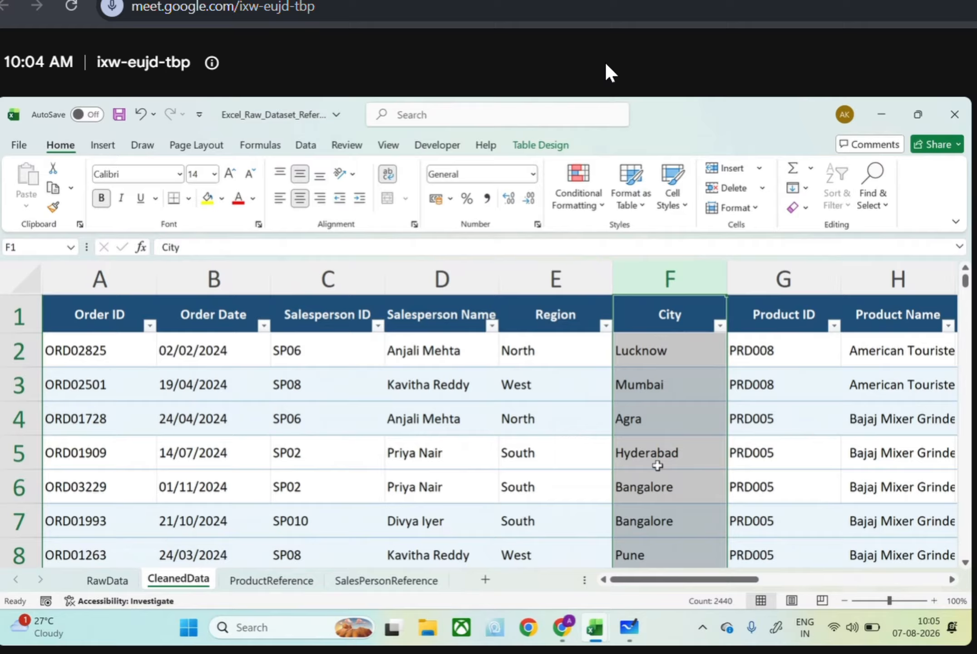
click(345, 309)
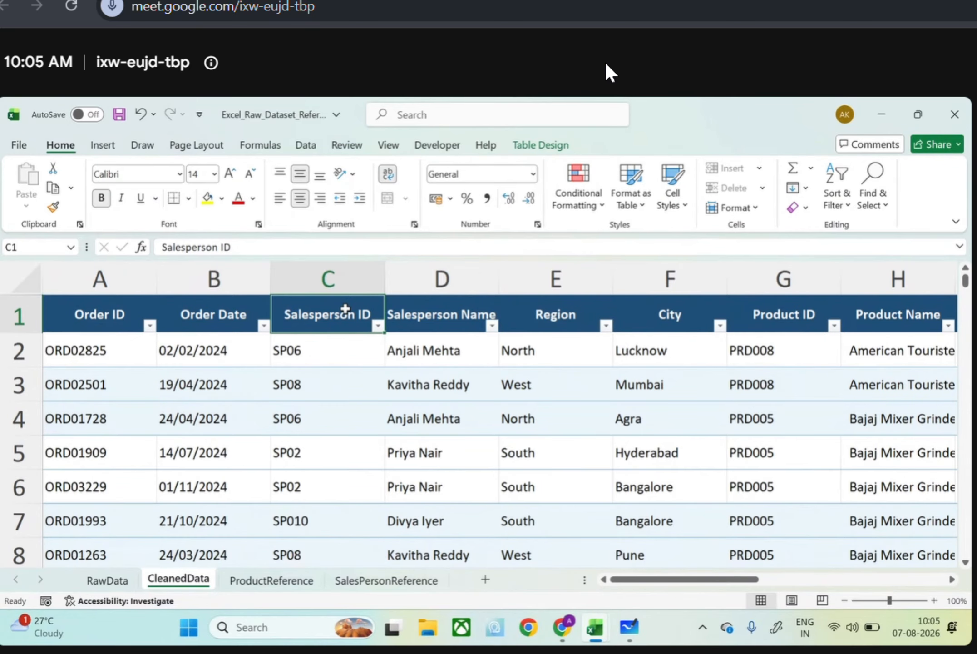
Highlight the Salesperson ID through Region columns and review the values listed in the City column's filter
drag(328, 273, 530, 268)
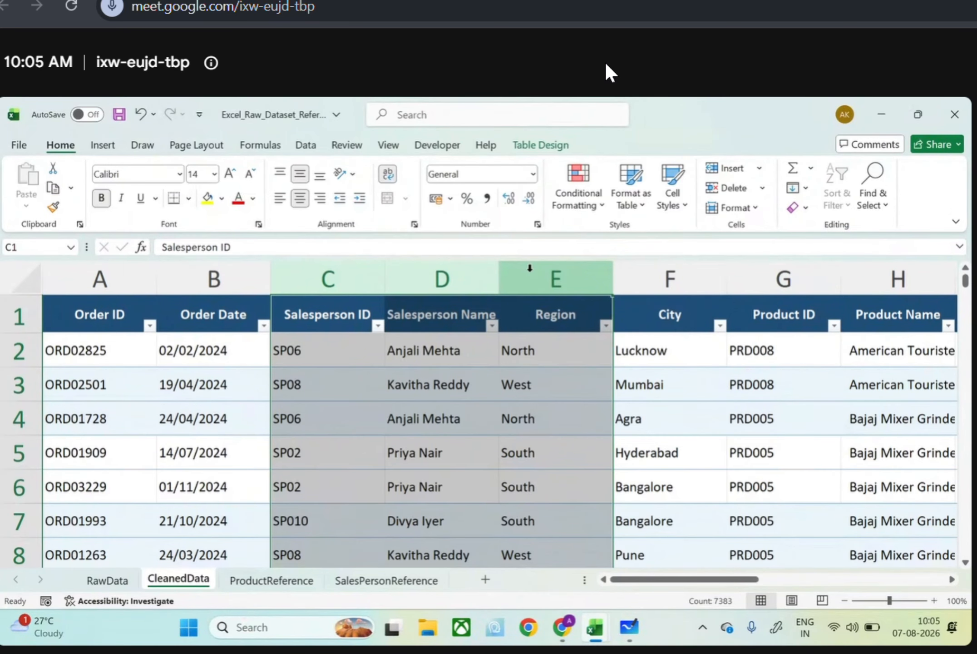
scroll(529, 268, right, 6)
scroll(529, 268, left, 5)
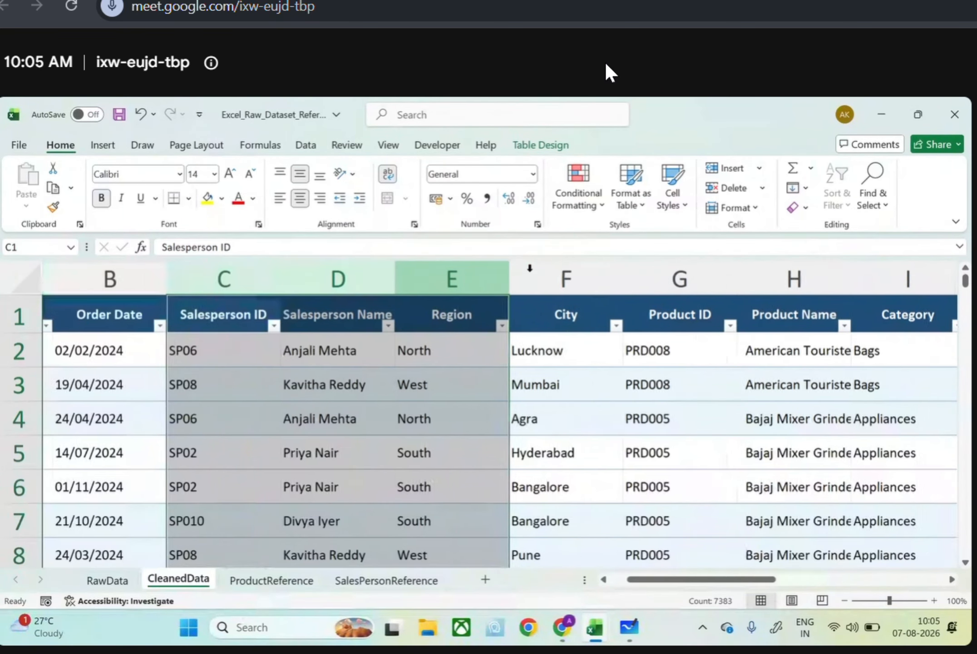
scroll(529, 268, left, 1)
click(719, 325)
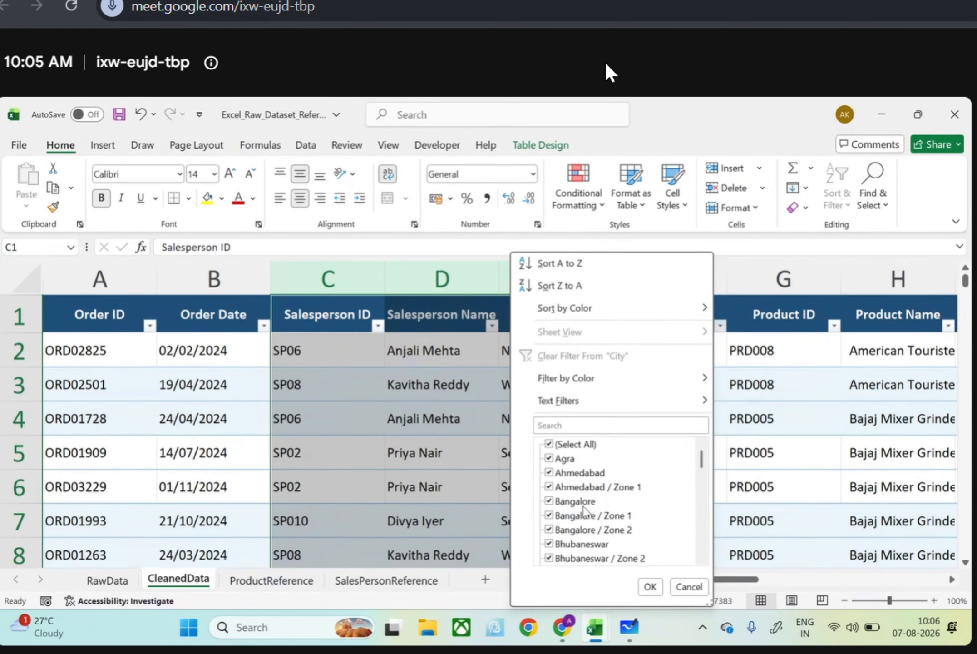
scroll(637, 542, down, 3)
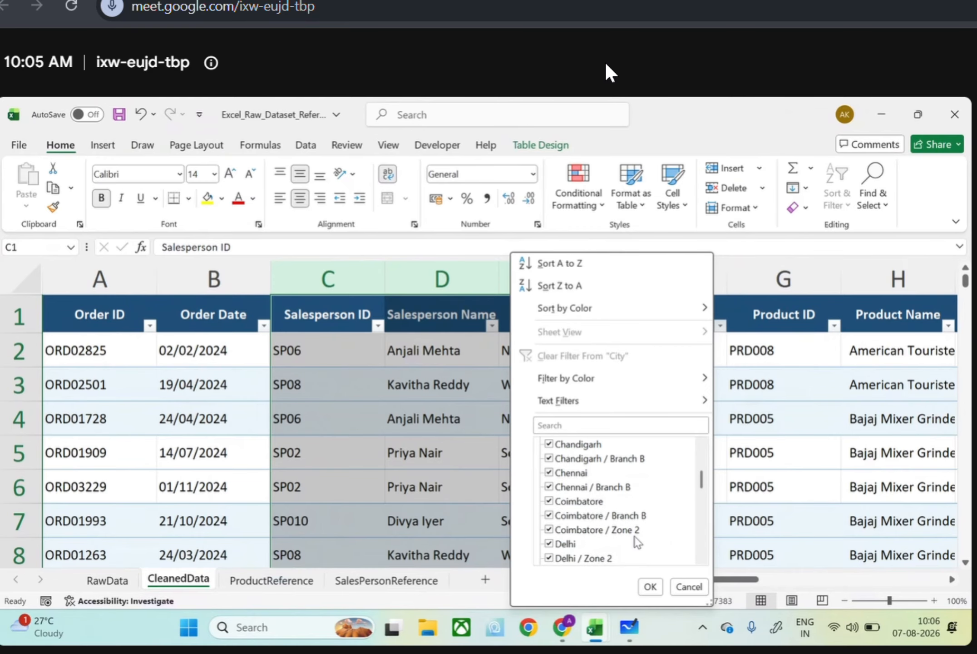
scroll(634, 535, down, 10)
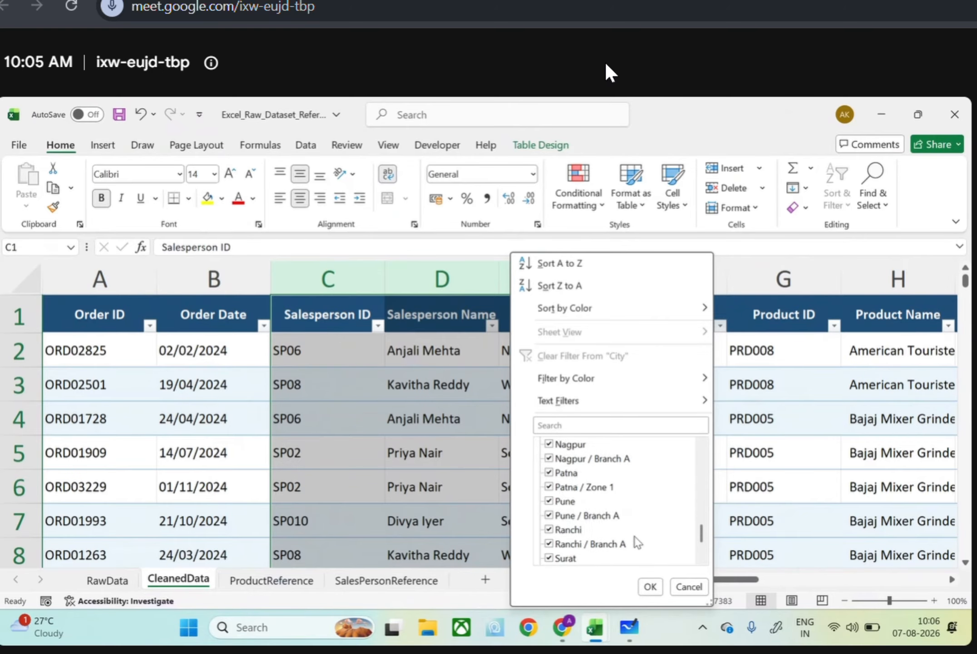
scroll(635, 541, down, 1)
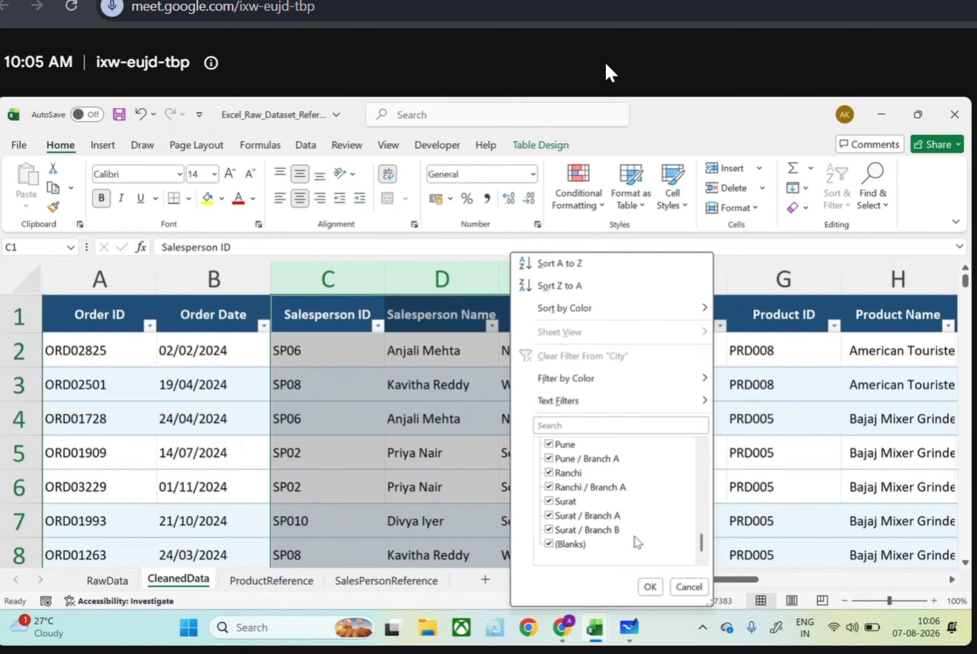
scroll(634, 536, up, 14)
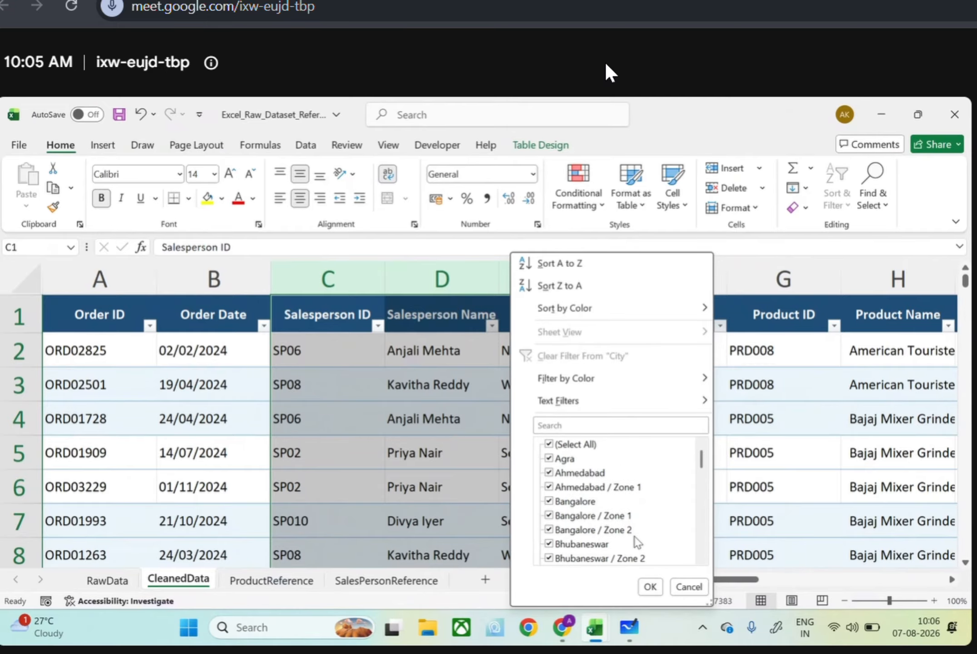
Clear all City filter values and include Ahmedabad / Zone 1, Bangalore / Zone 1 and Zone 2, Bhubaneswar / Zone 2, Chandigarh / Branch B and Chennai / Branch B
click(549, 445)
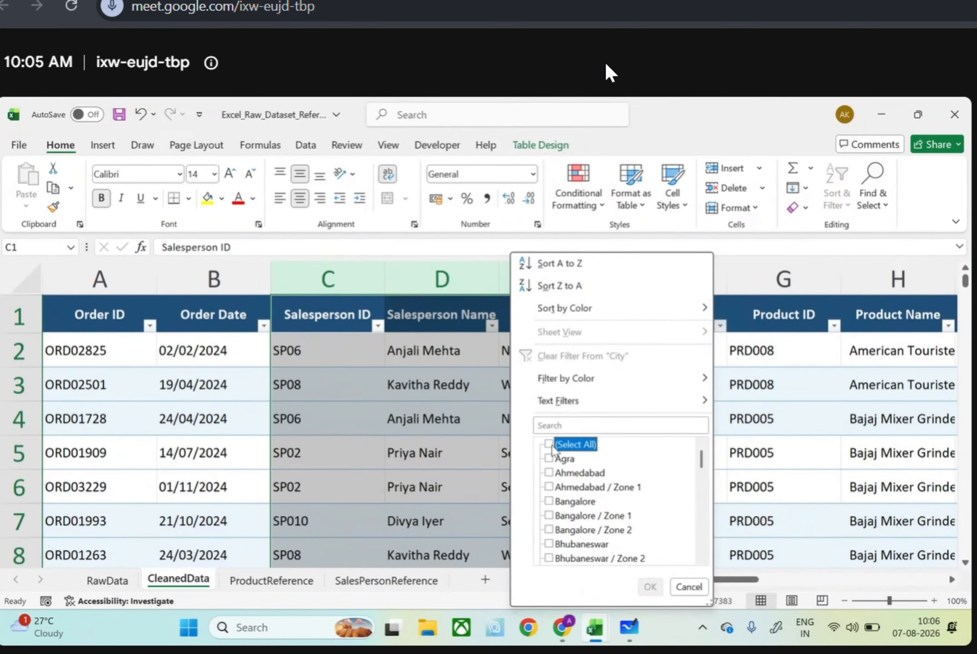
click(548, 488)
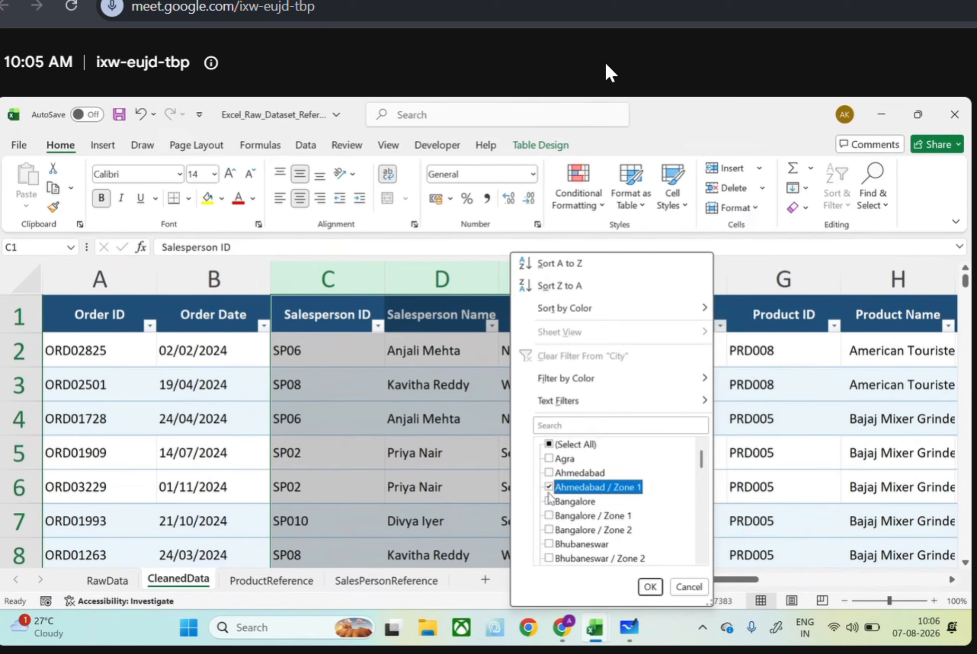
click(550, 516)
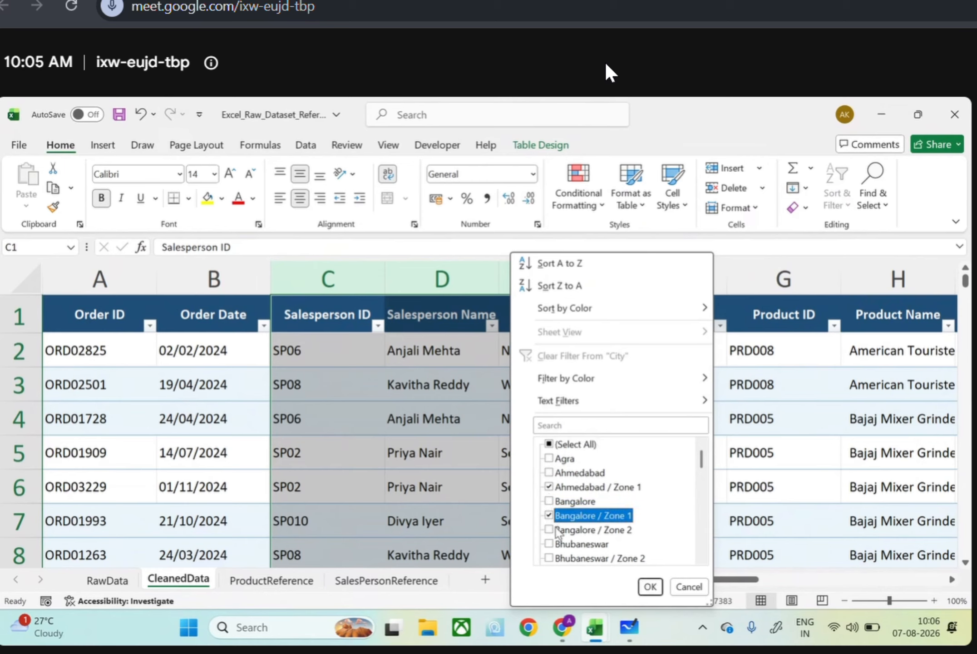
click(557, 530)
scroll(557, 532, down, 1)
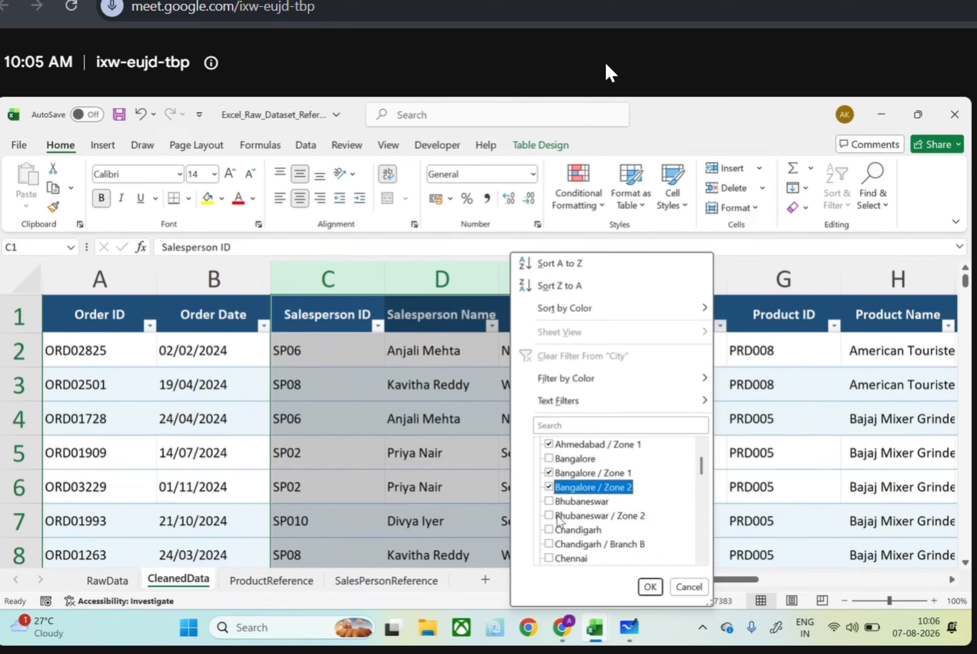
click(555, 517)
scroll(555, 518, down, 1)
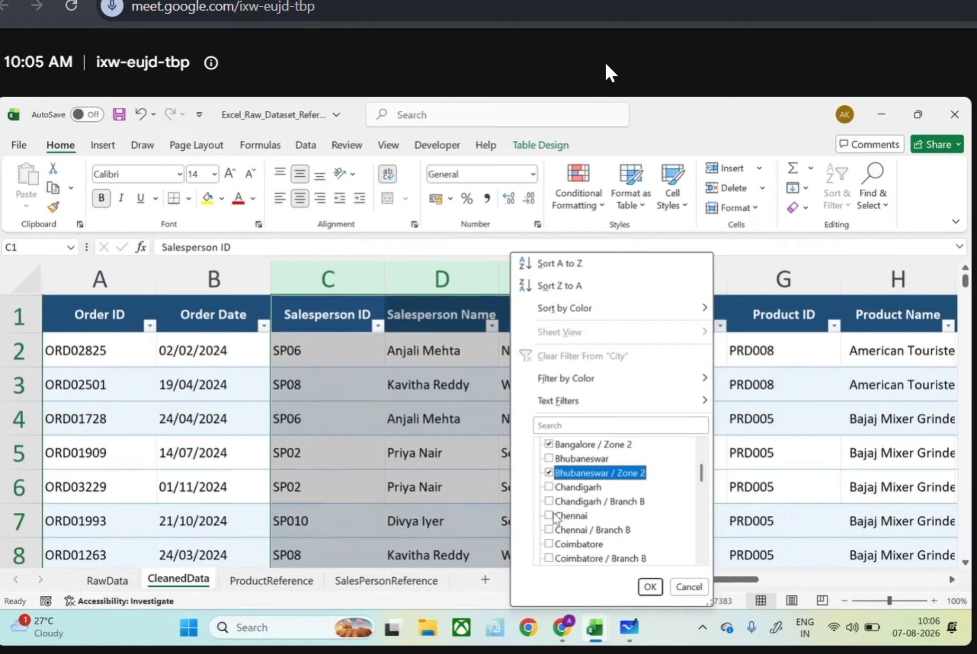
click(550, 502)
click(550, 530)
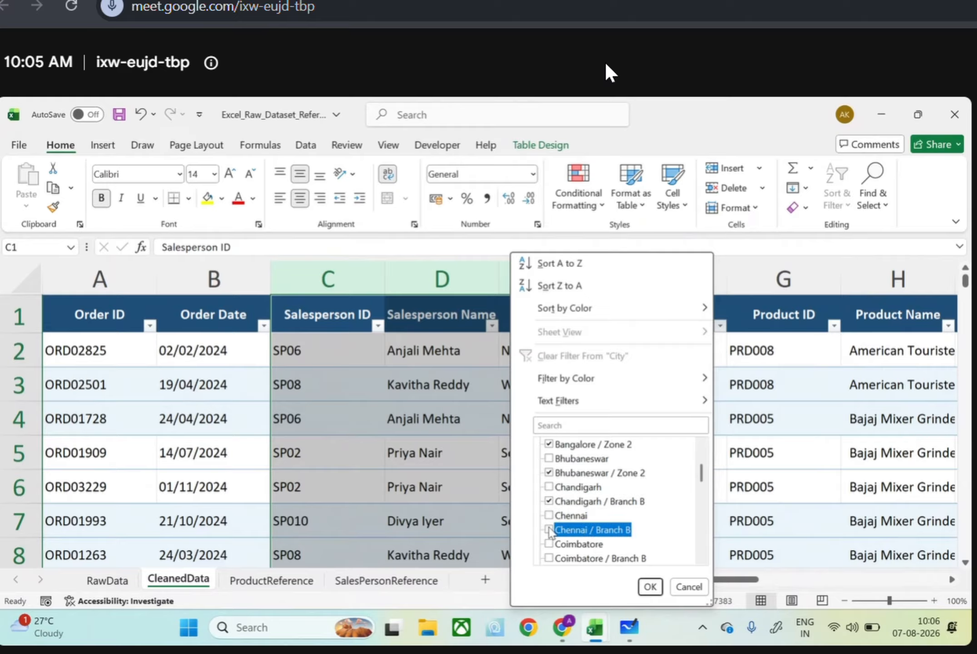
Add Coimbatore / Branch B and Zone 2, Delhi / Zone 2, Guwahati / Branch A and Zone 2, and Hyderabad / Branch A and Zone 2 to the City filter
scroll(550, 532, down, 2)
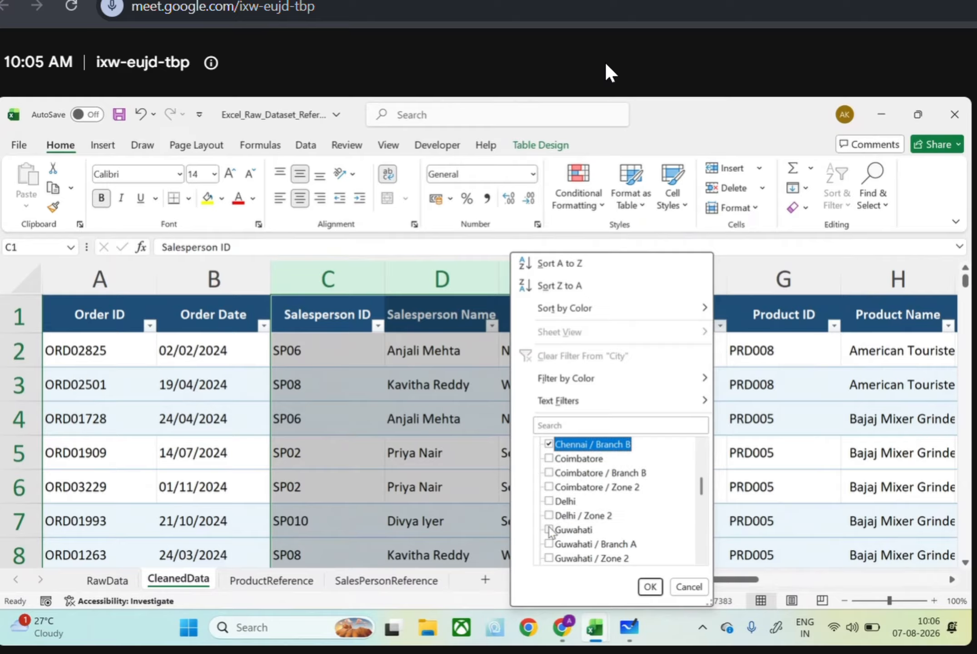
click(550, 474)
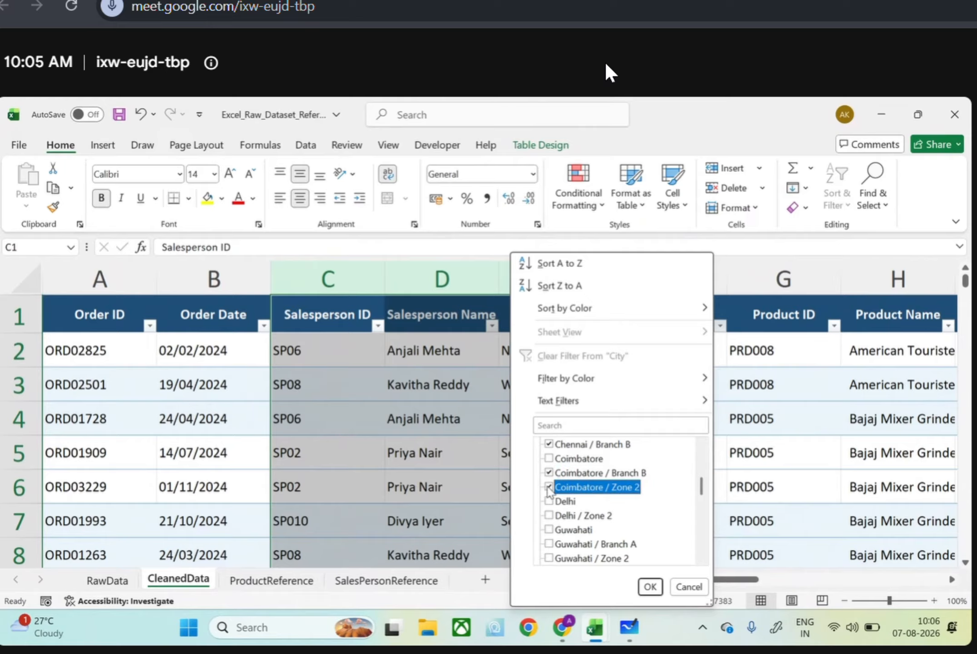
scroll(549, 490, down, 1)
click(549, 472)
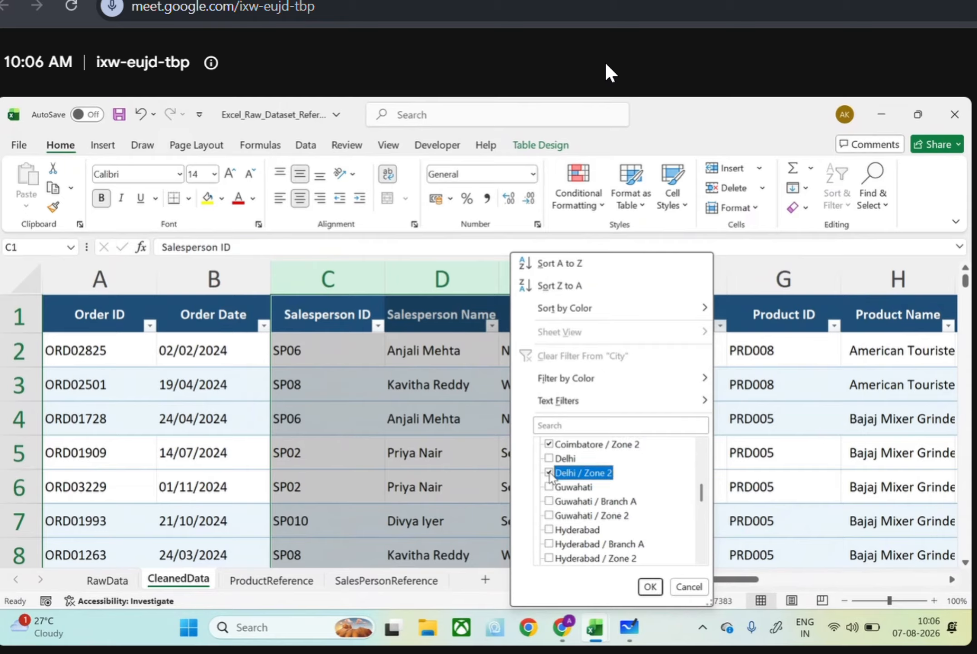
click(549, 501)
click(549, 515)
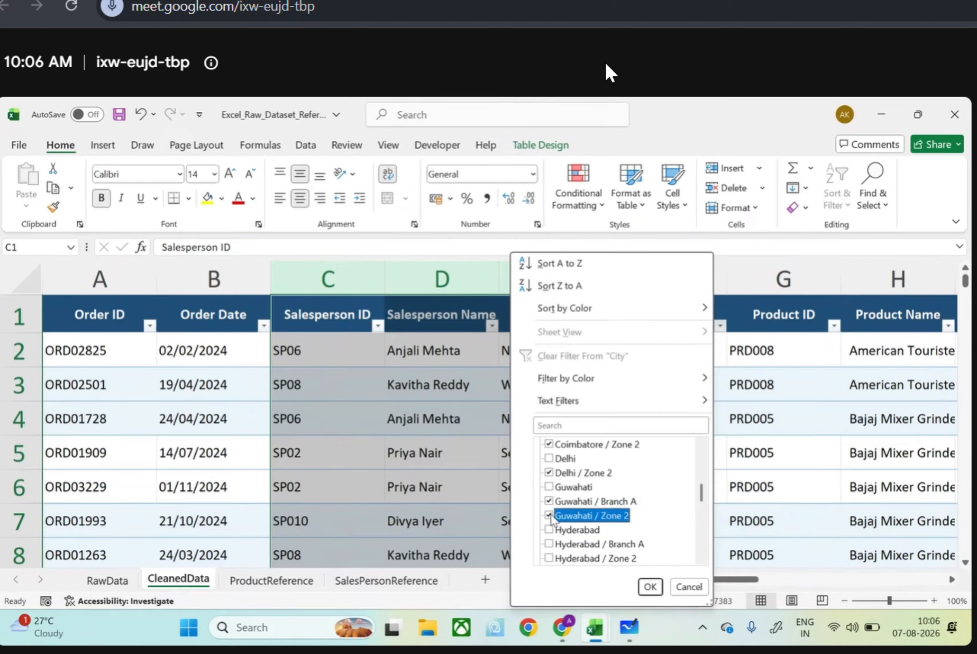
scroll(552, 518, down, 1)
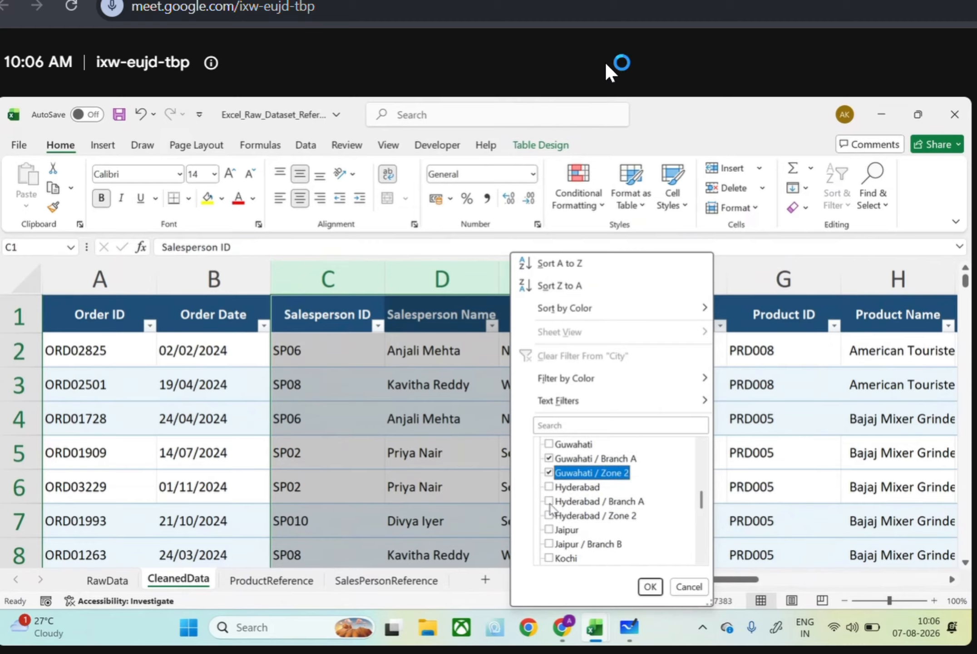
click(549, 501)
click(548, 516)
Add Jaipur / Branch B, Kochi / Zone 1, Kolkata / Branch B, Lucknow / Zone 1, Nagpur / Branch A and Patna / Zone 1 to the City filter
scroll(550, 517, down, 1)
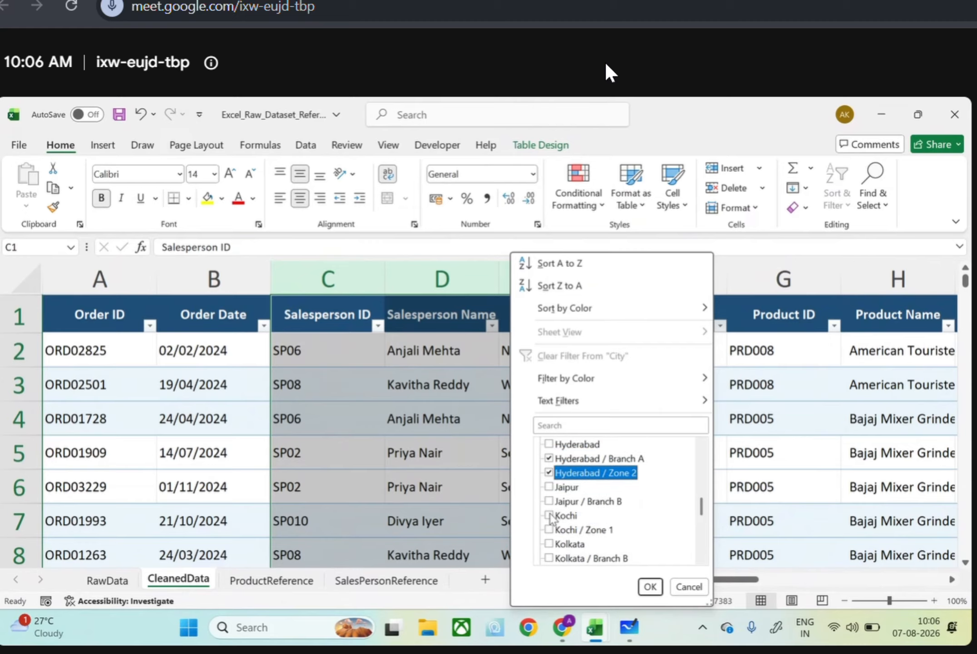
click(549, 501)
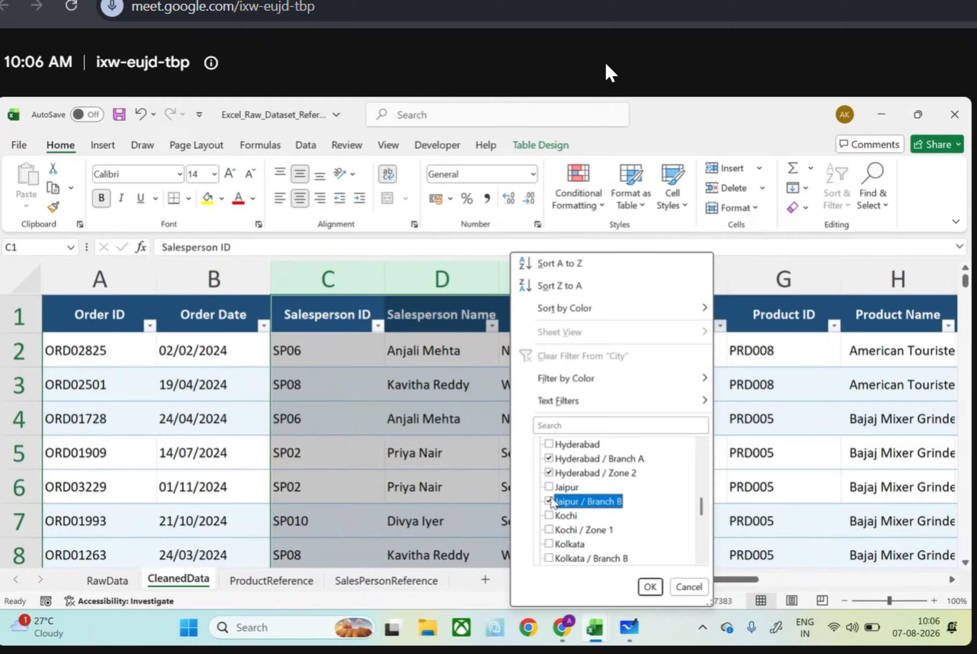
click(549, 530)
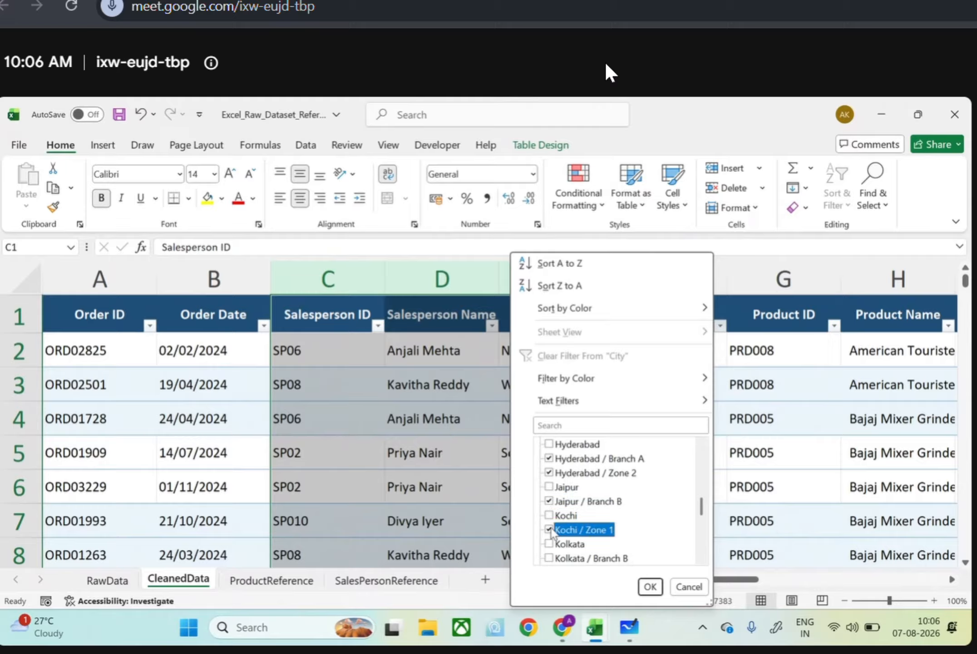
click(554, 556)
scroll(555, 556, down, 1)
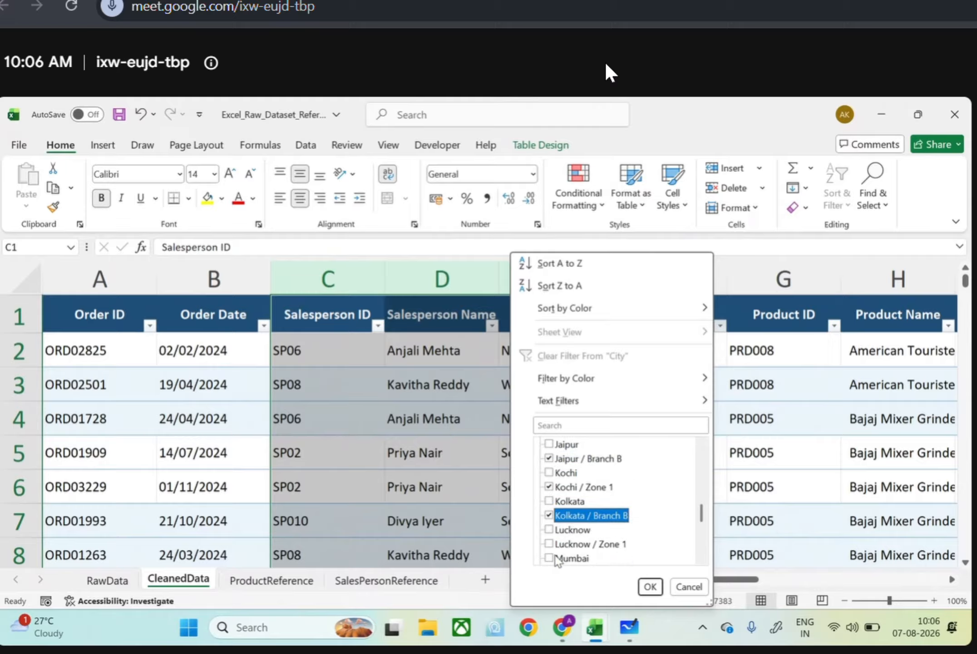
scroll(558, 504, down, 1)
click(556, 502)
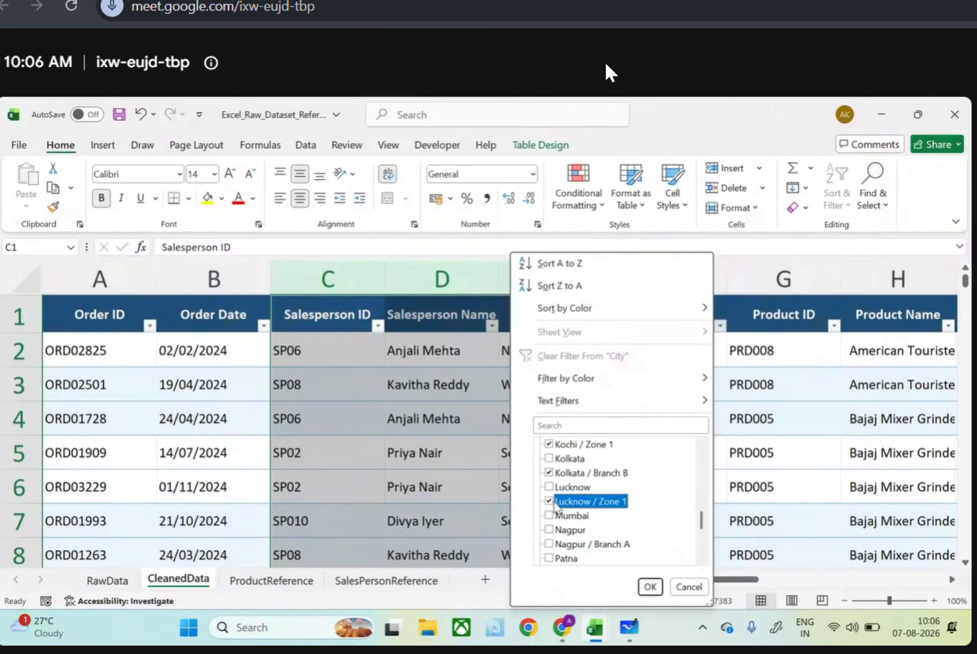
scroll(555, 503, down, 1)
click(550, 502)
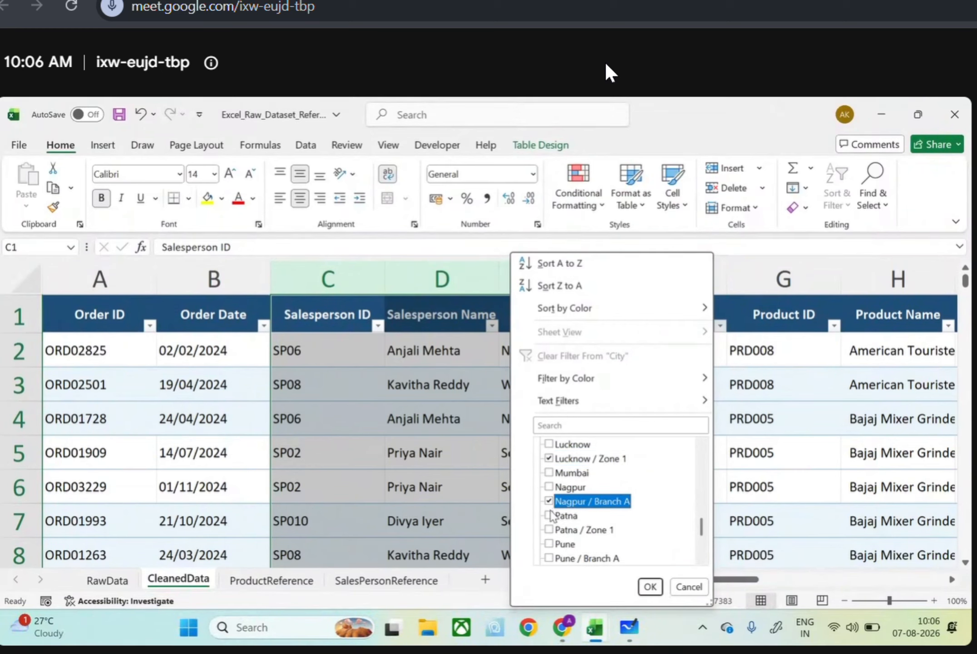
click(550, 530)
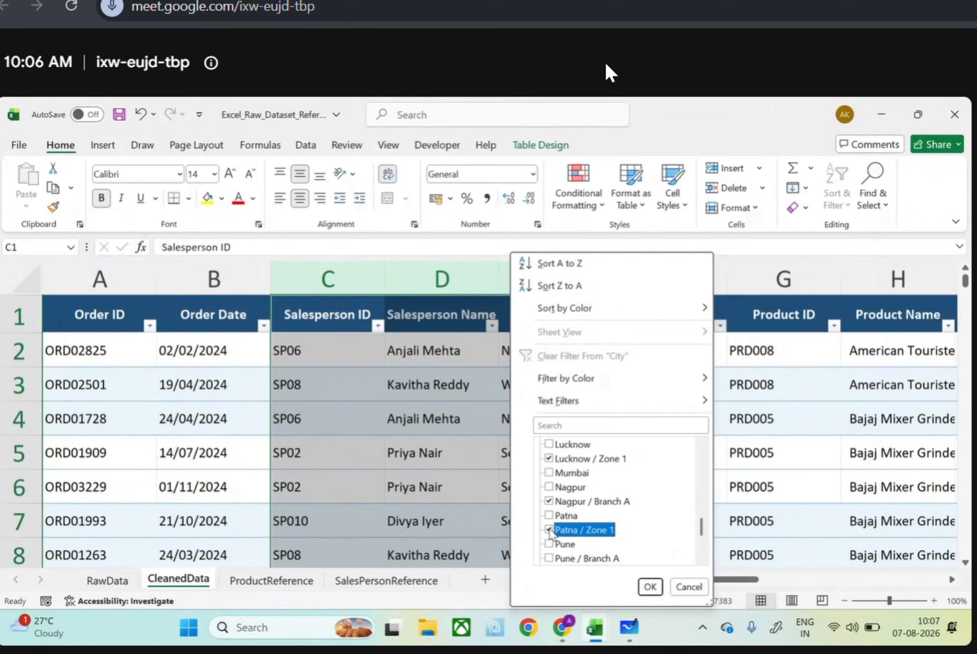
Add Pune / Branch A, Ranchi / Branch A, Surat / Branch A and Surat / Branch B, and apply the City filter
scroll(550, 532, down, 1)
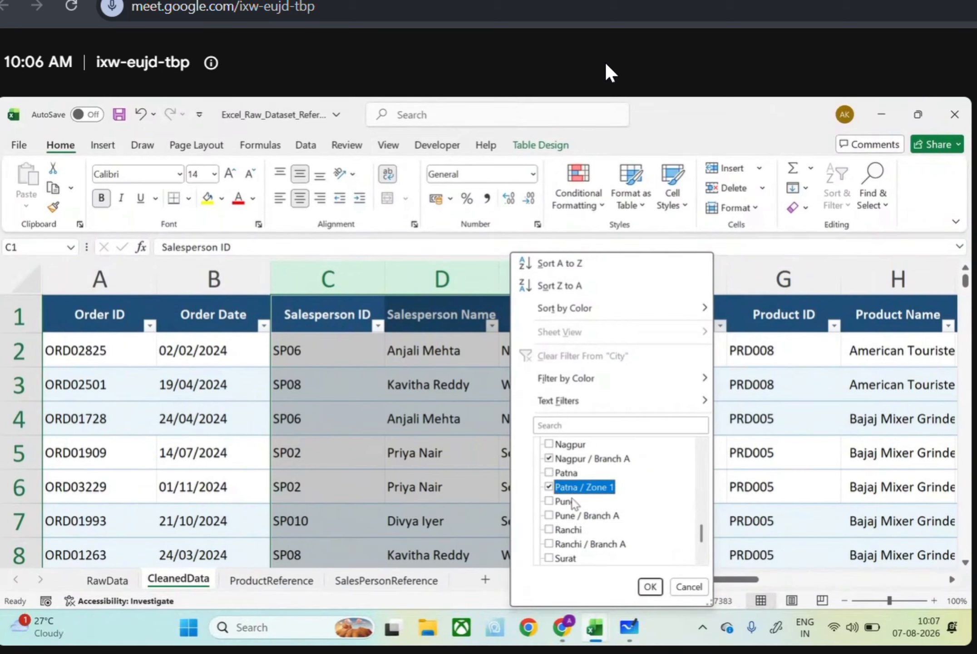
click(552, 517)
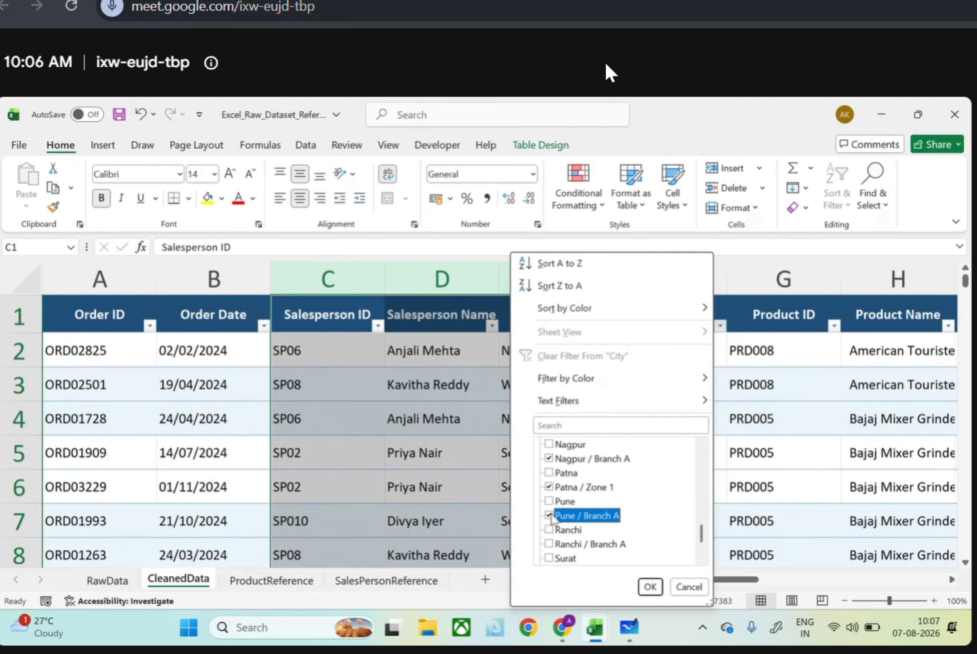
scroll(667, 514, down, 1)
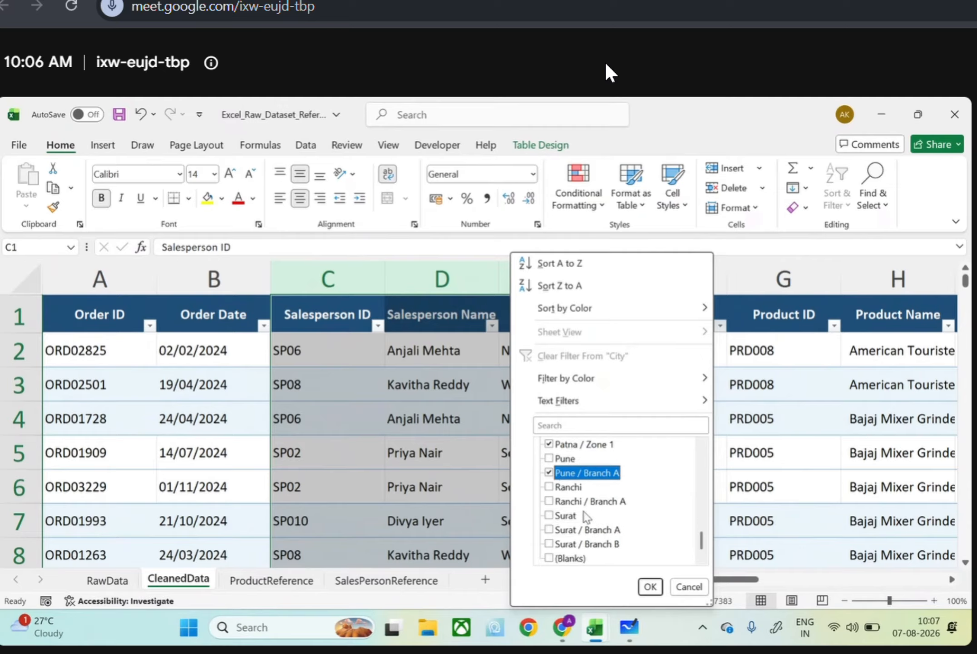
click(549, 501)
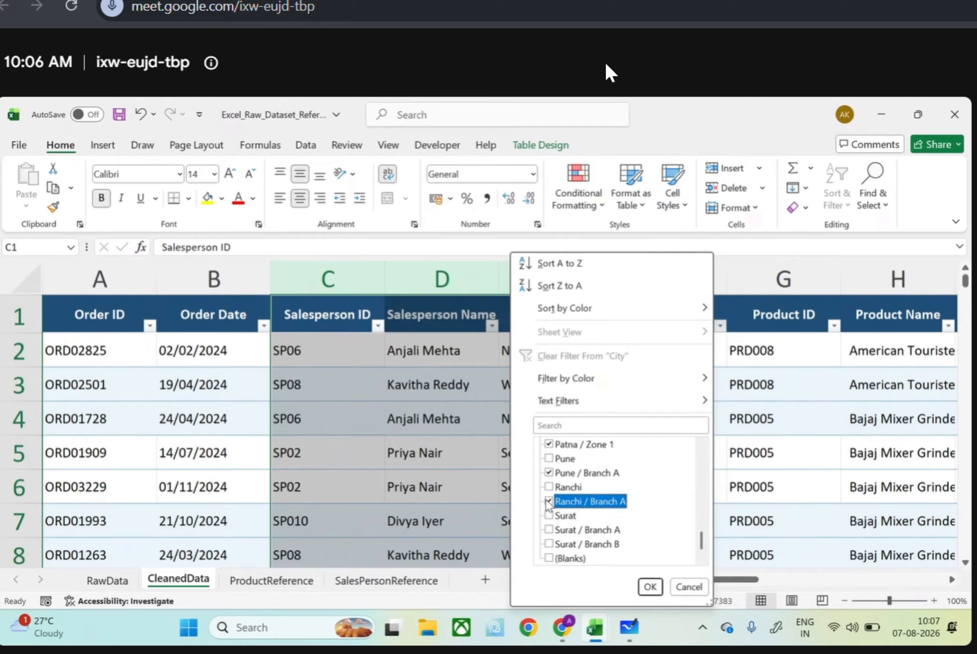
click(550, 530)
click(549, 545)
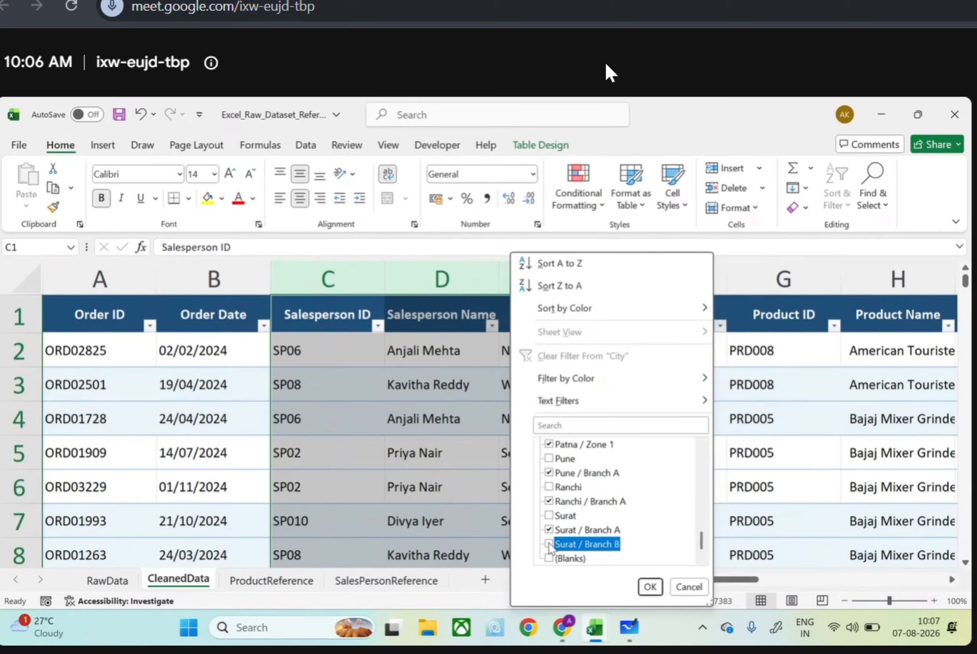
click(549, 545)
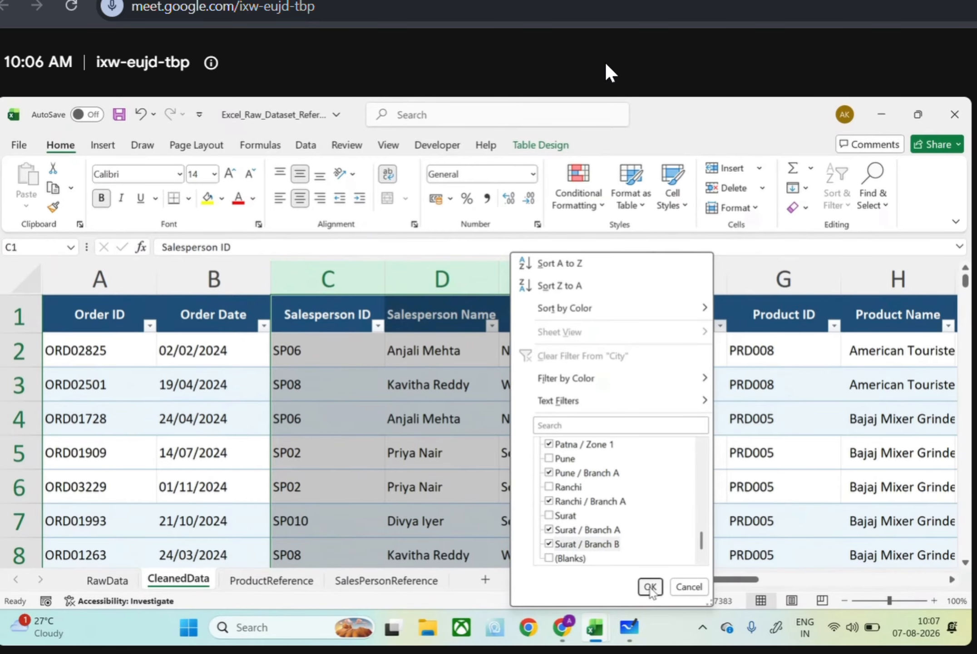
click(650, 586)
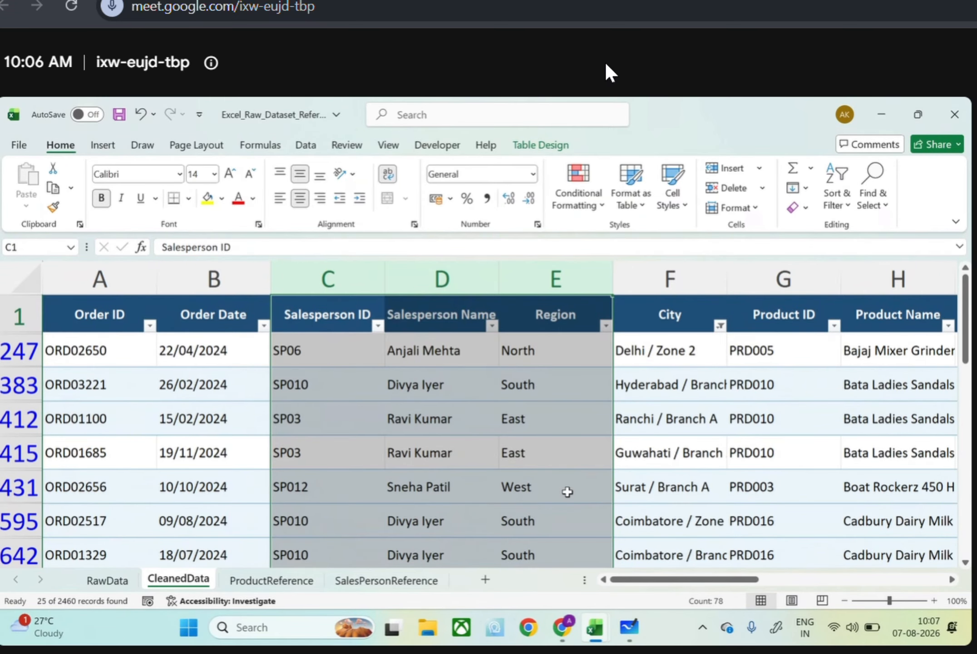
Review the ProductReference and SalesPersonReference sheets, and check the City filter values back in CleanedData
scroll(677, 424, down, 1)
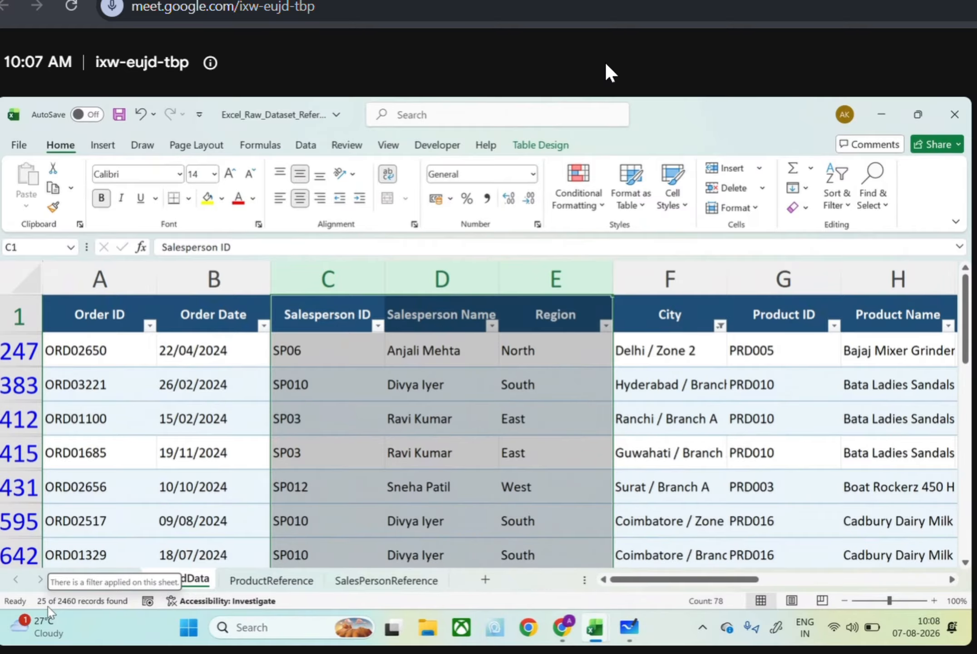
click(315, 581)
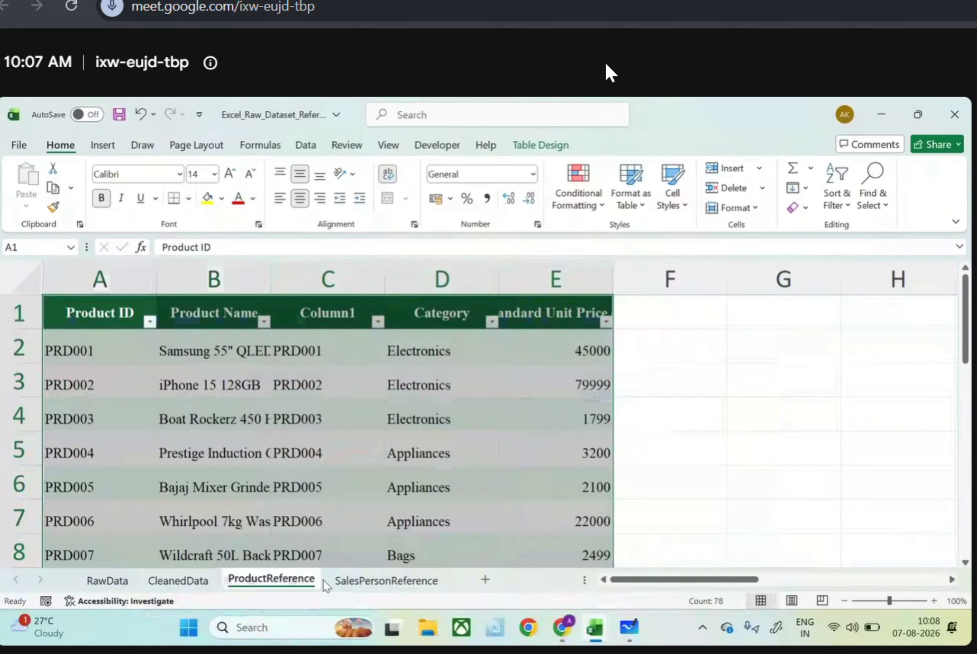
click(389, 554)
click(379, 582)
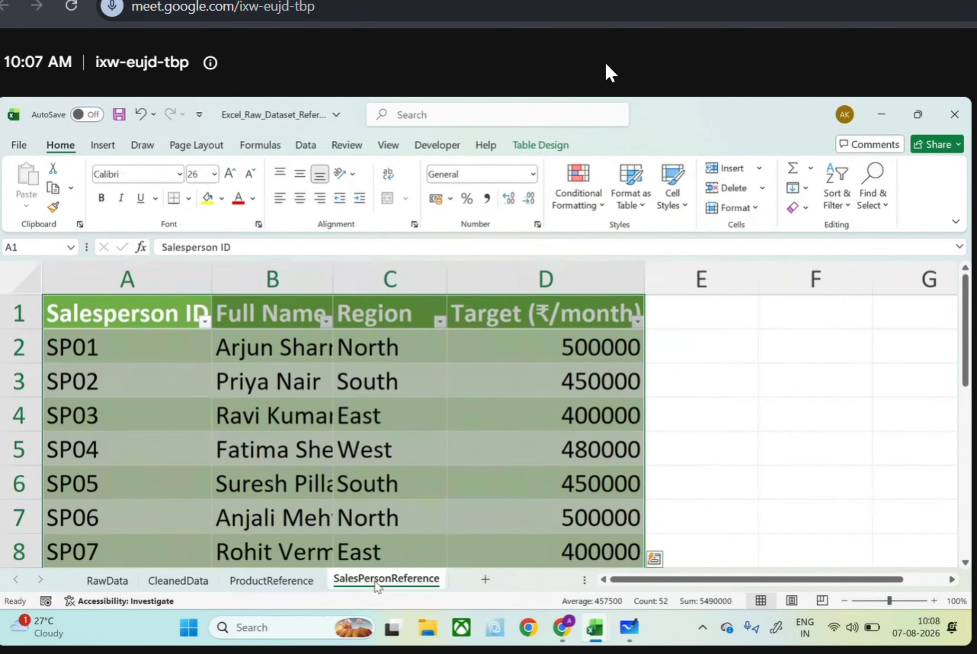
scroll(392, 454, down, 1)
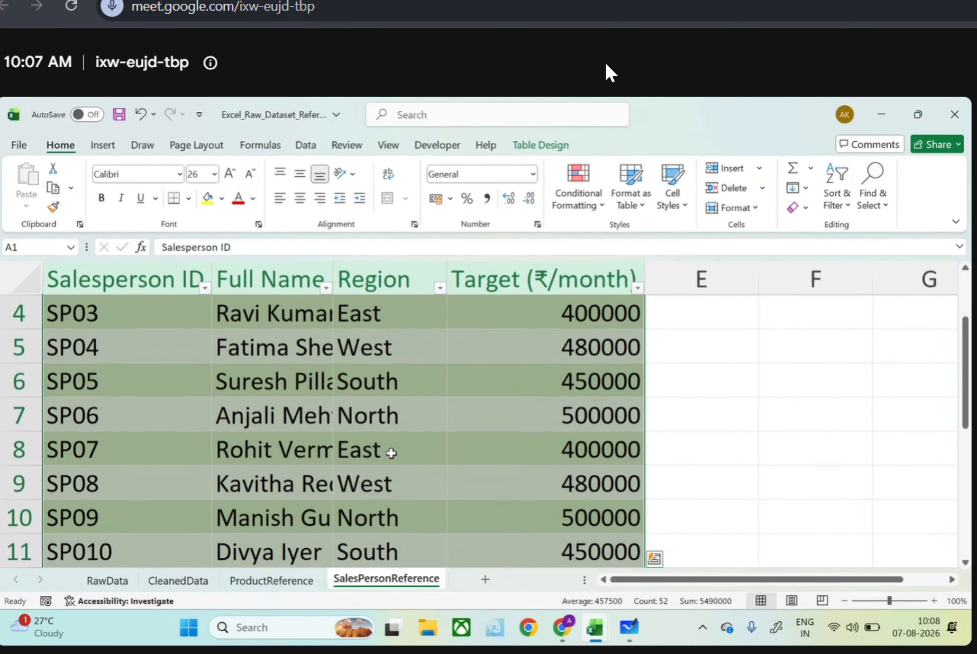
click(175, 594)
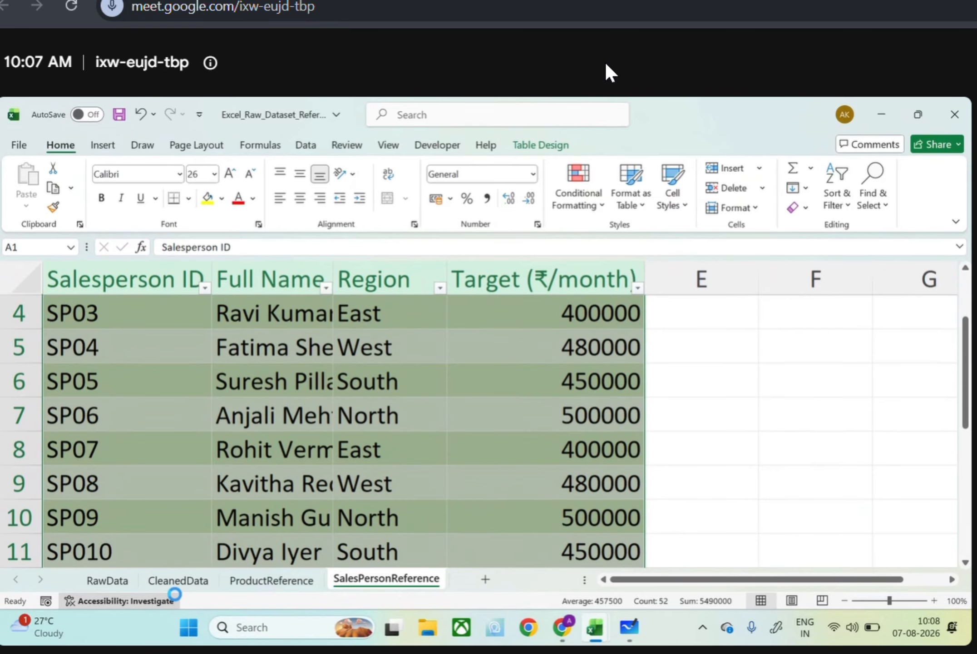
click(177, 586)
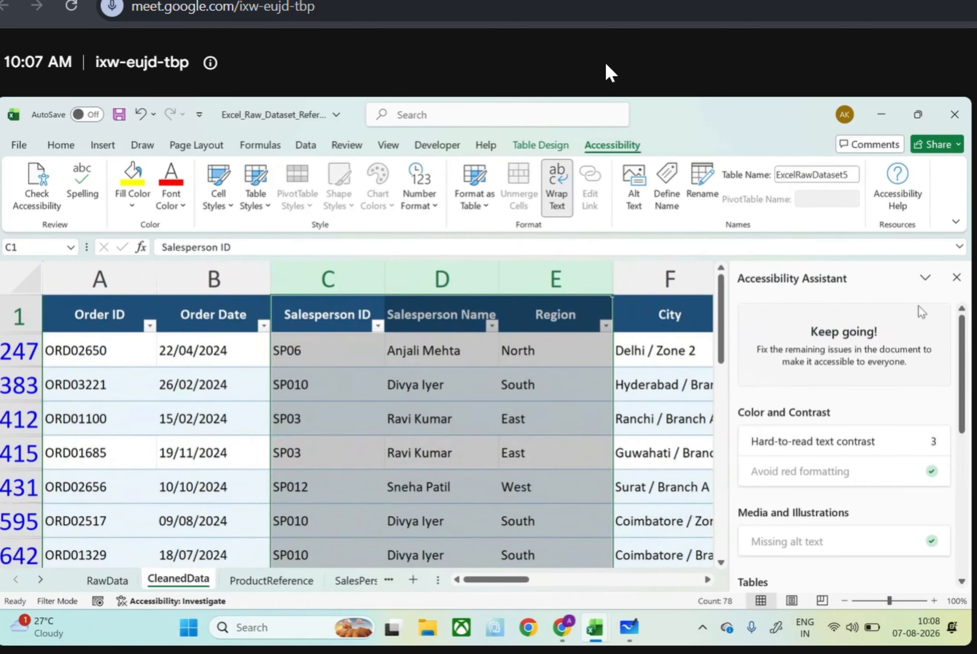
click(956, 277)
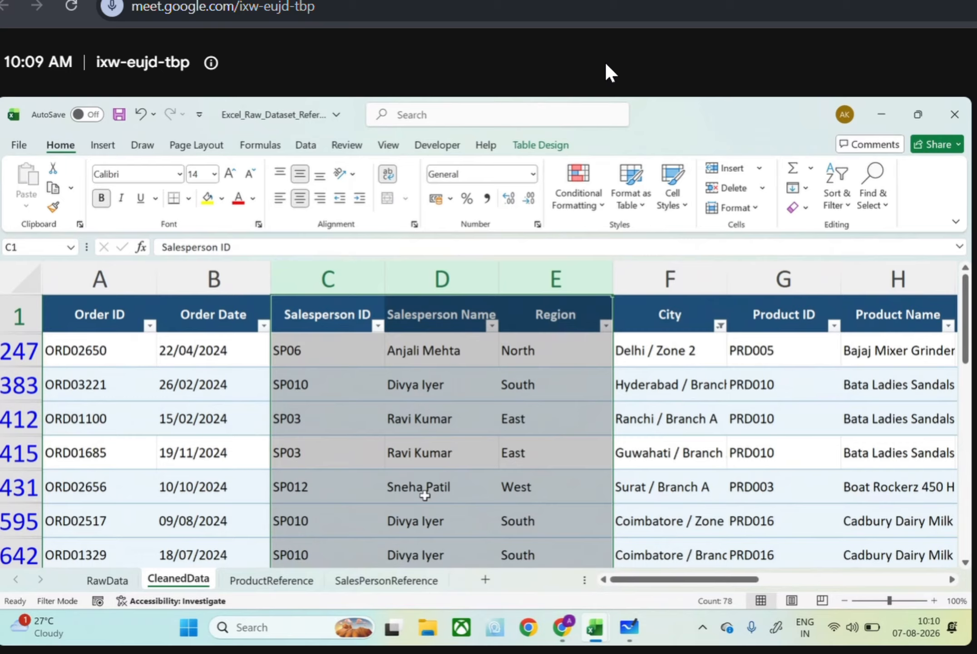
click(719, 326)
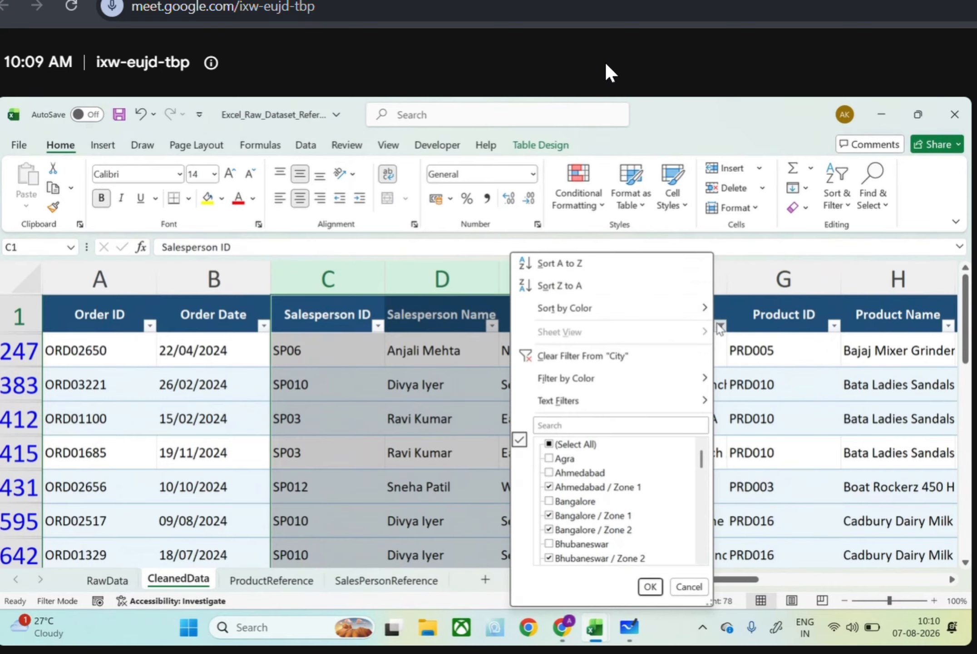
click(764, 386)
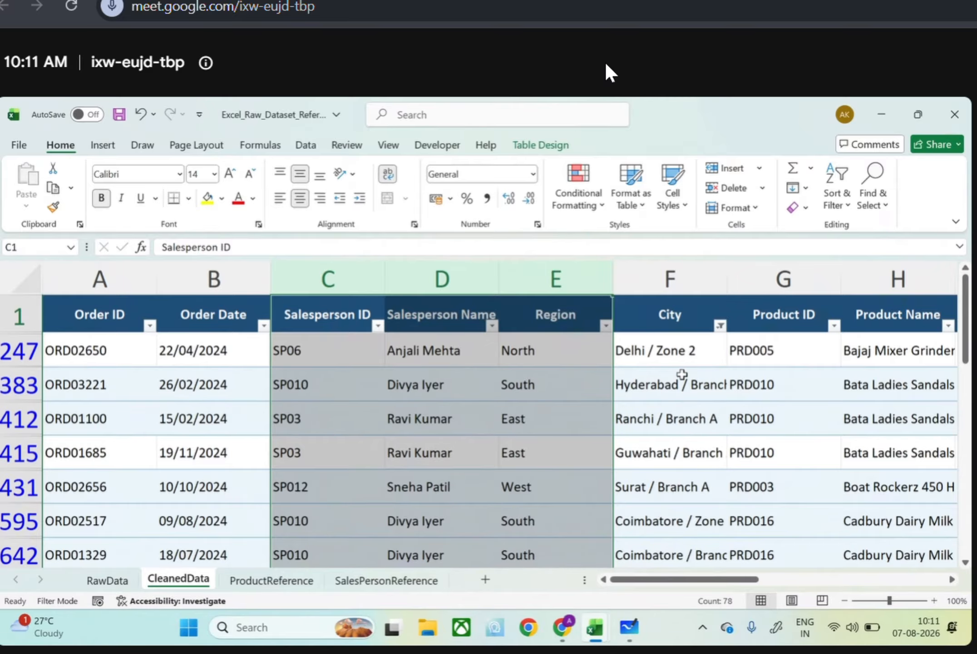
click(678, 278)
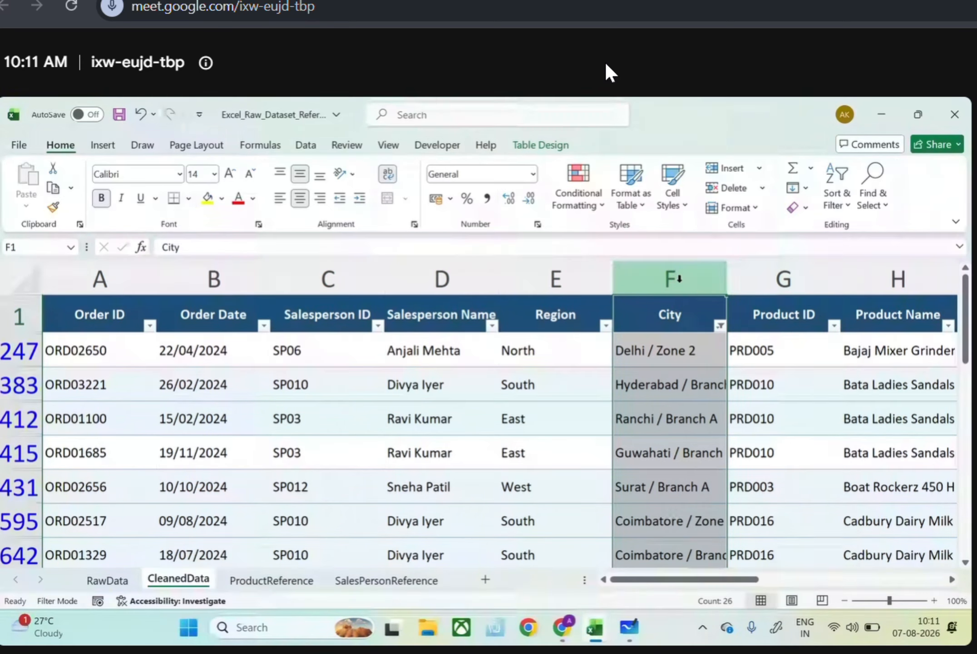
right_click(680, 279)
click(724, 427)
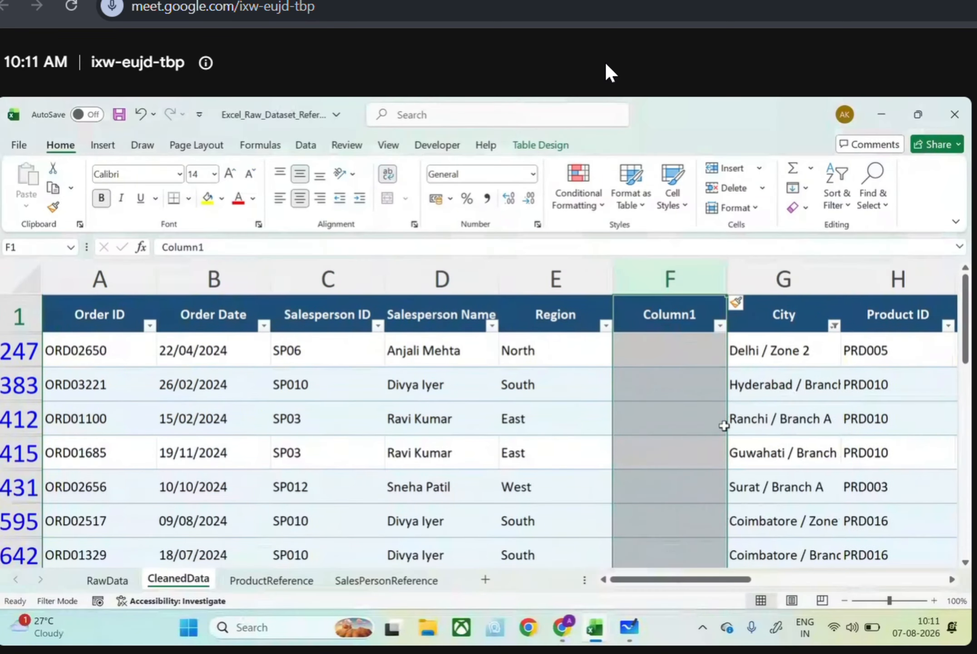
key(ctrl+z)
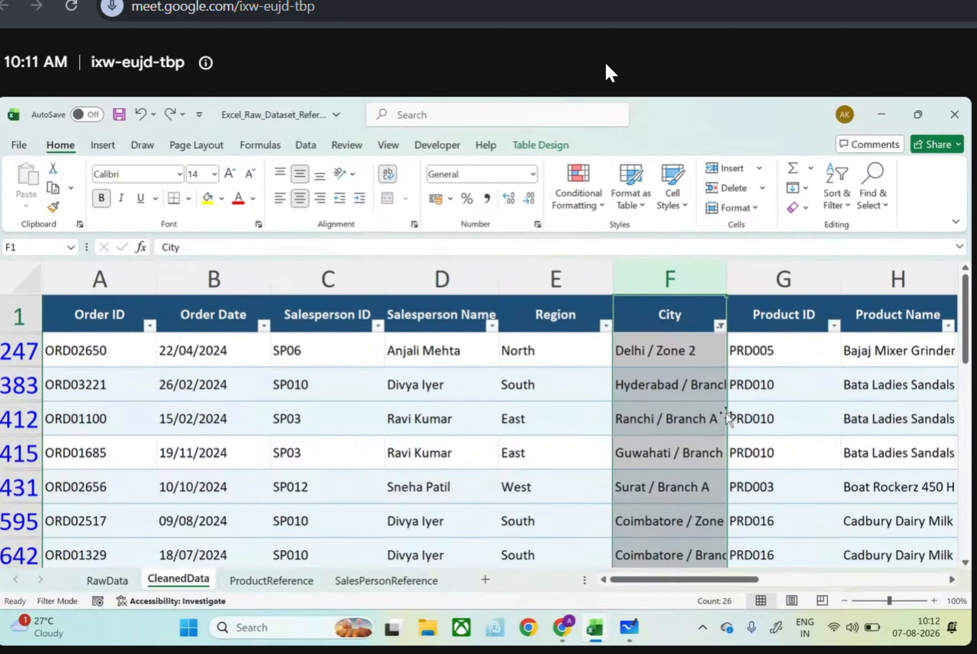
Insert a blank column between City and Product ID, and widen the City column to fit its longest entries
click(736, 288)
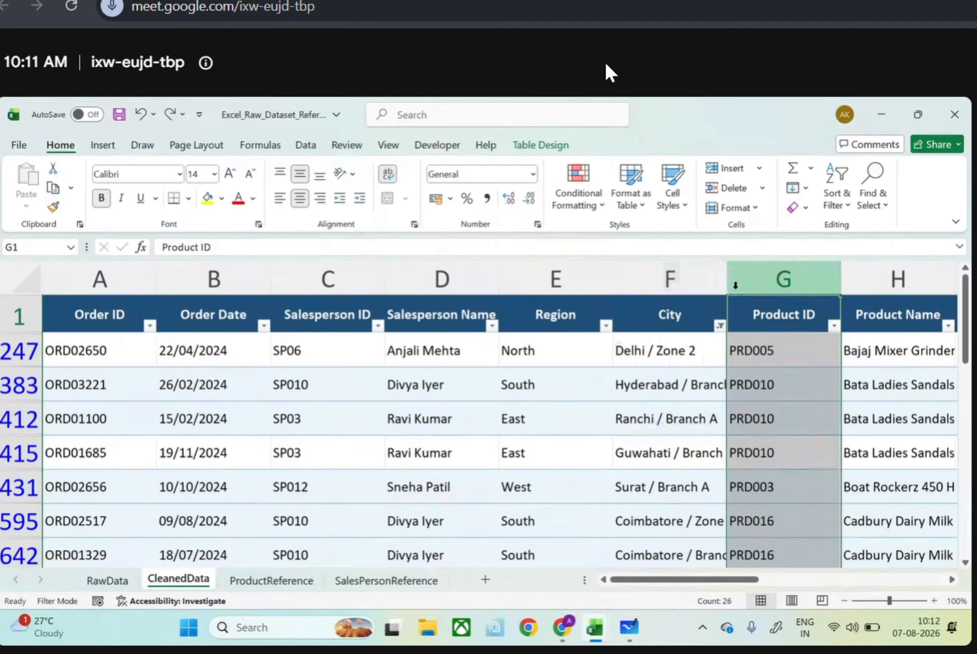
right_click(737, 290)
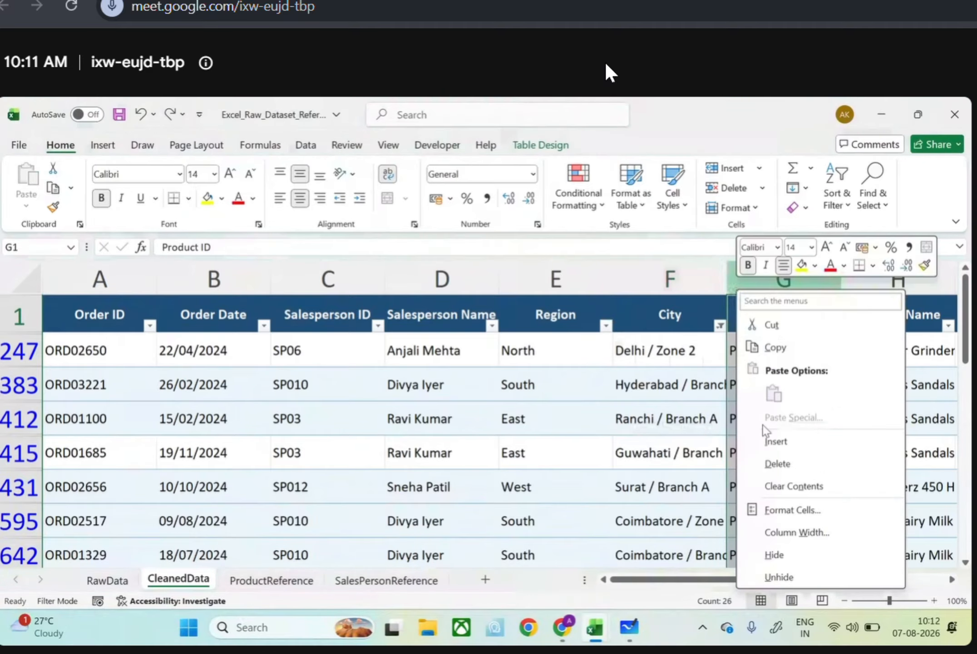
click(777, 442)
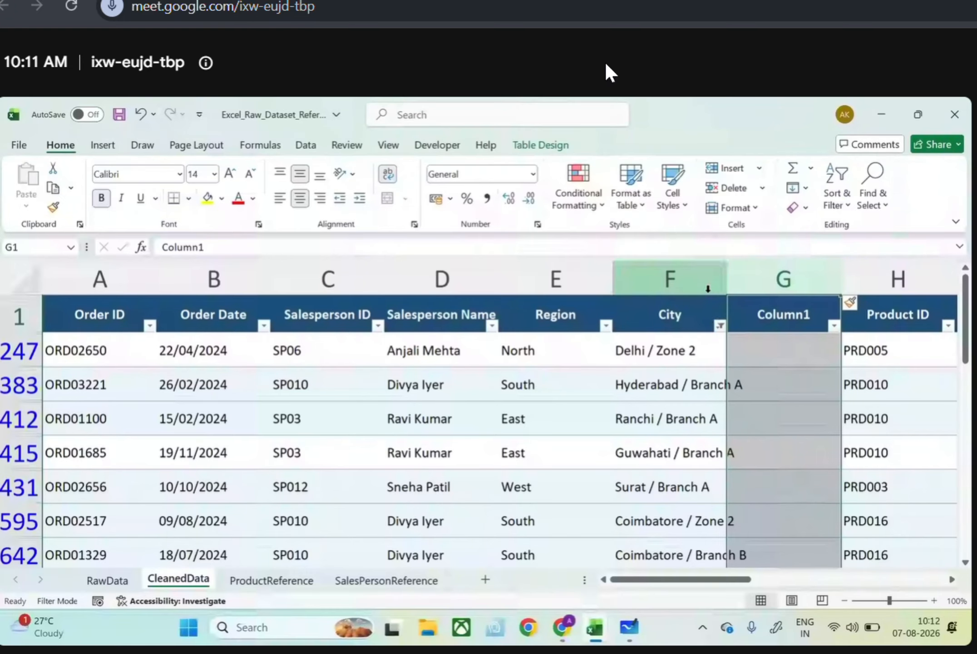
drag(725, 281, 747, 280)
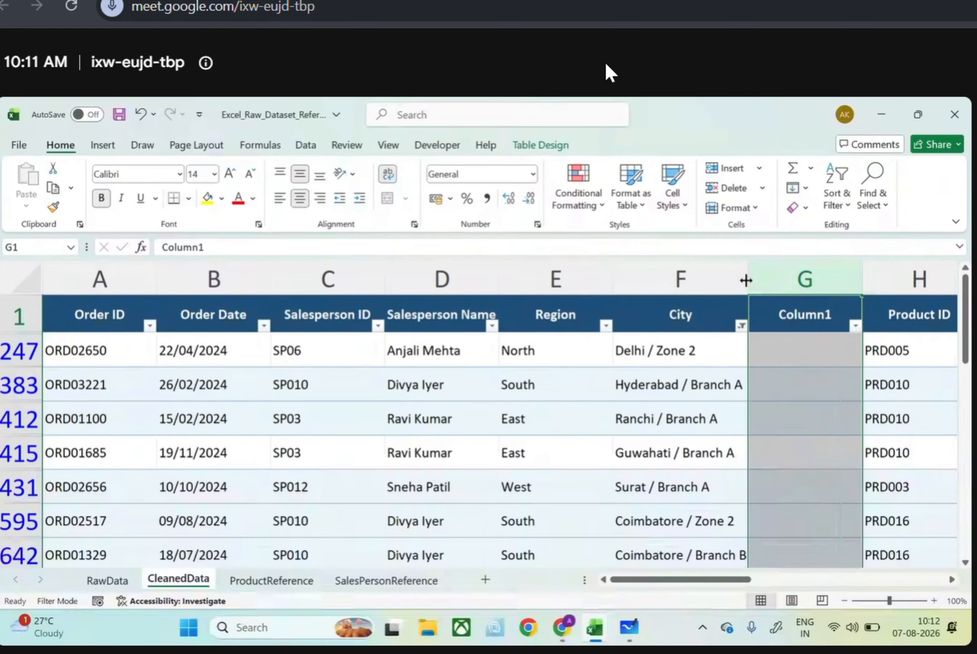
Set up Text to Columns on the City column as Delimited, with a slash as the Other delimiter
key(ctrl+a)
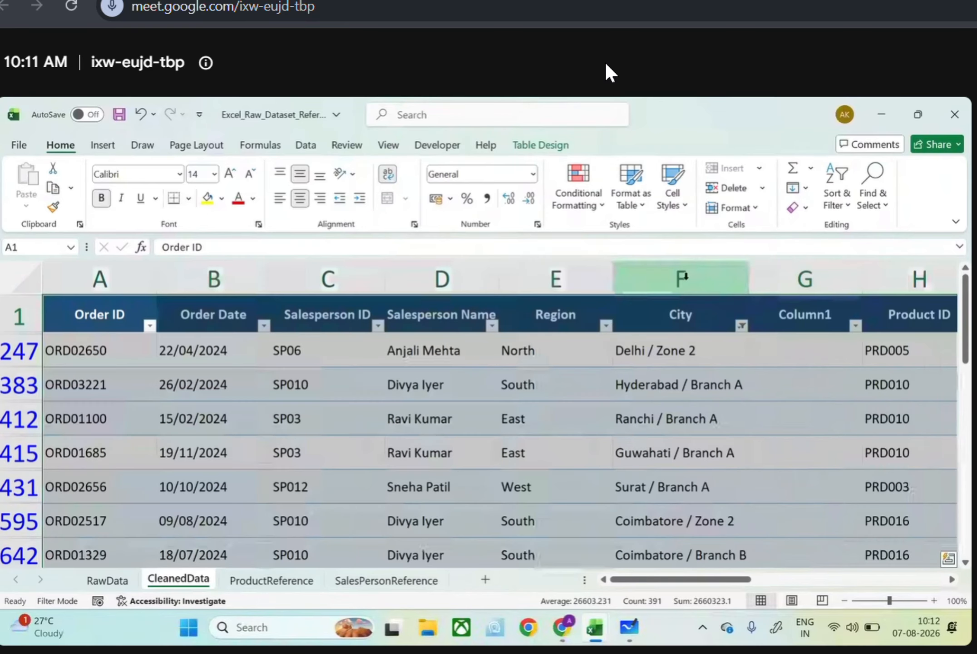
click(684, 275)
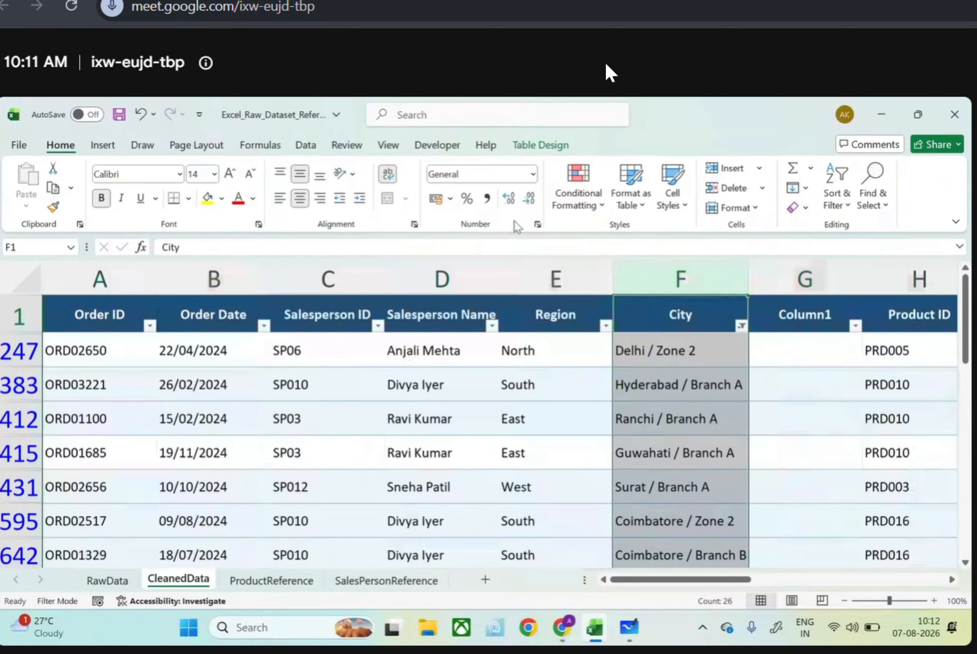
click(296, 139)
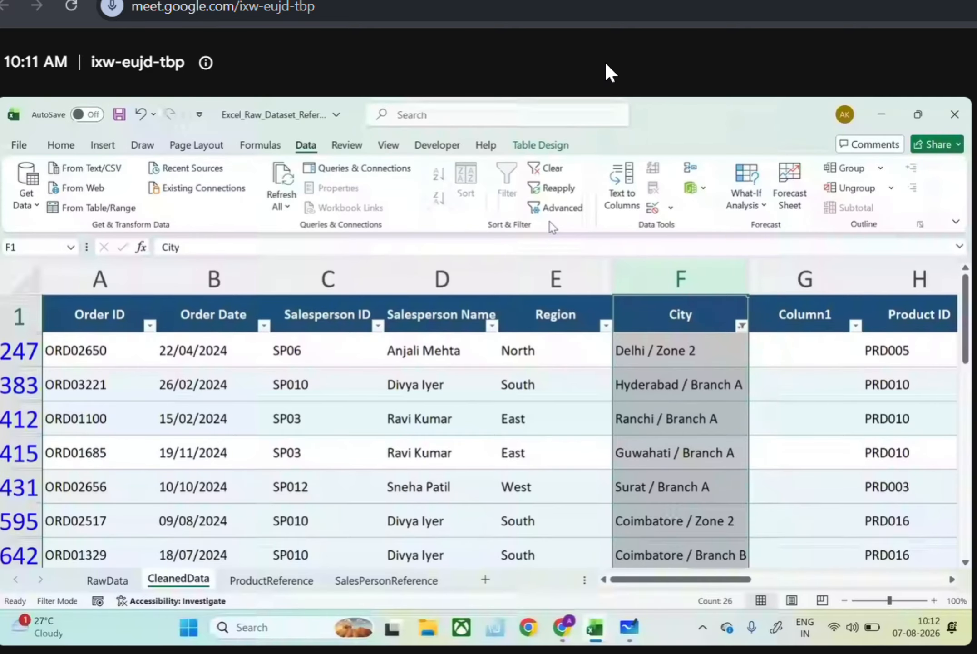
click(628, 193)
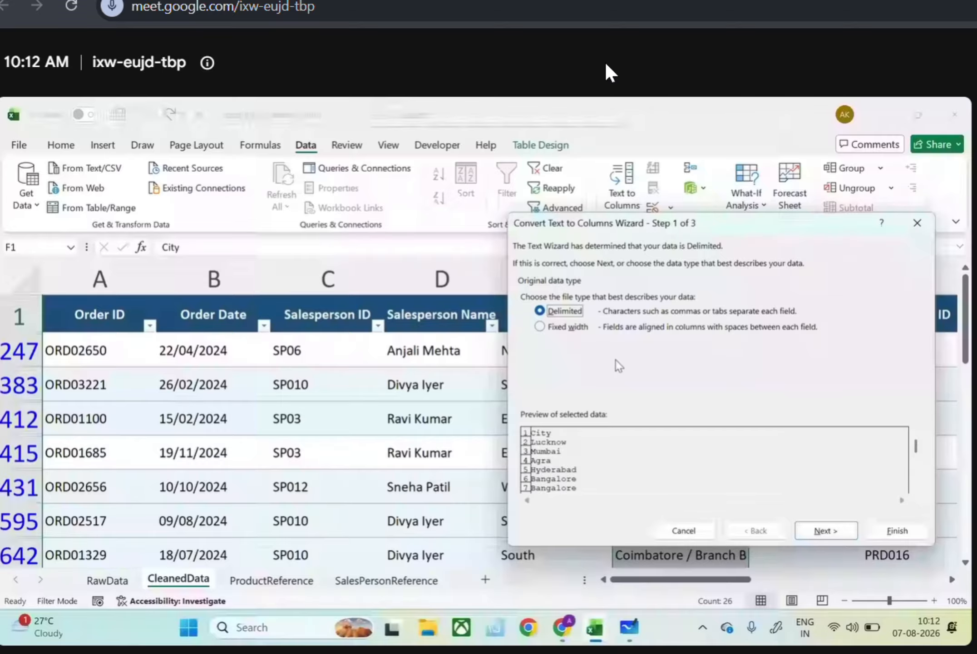
drag(631, 223, 175, 187)
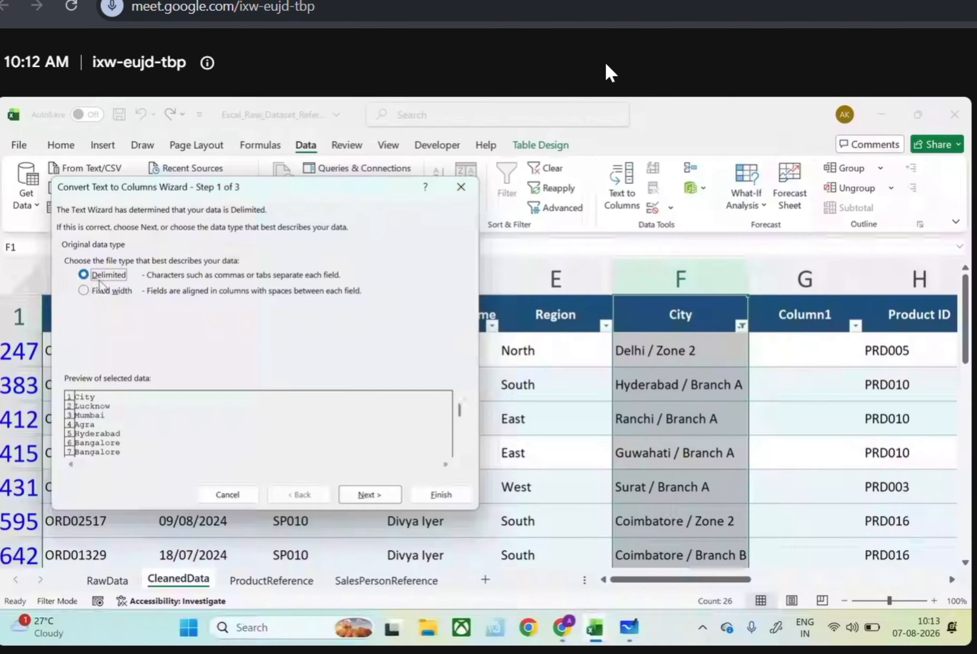
click(387, 492)
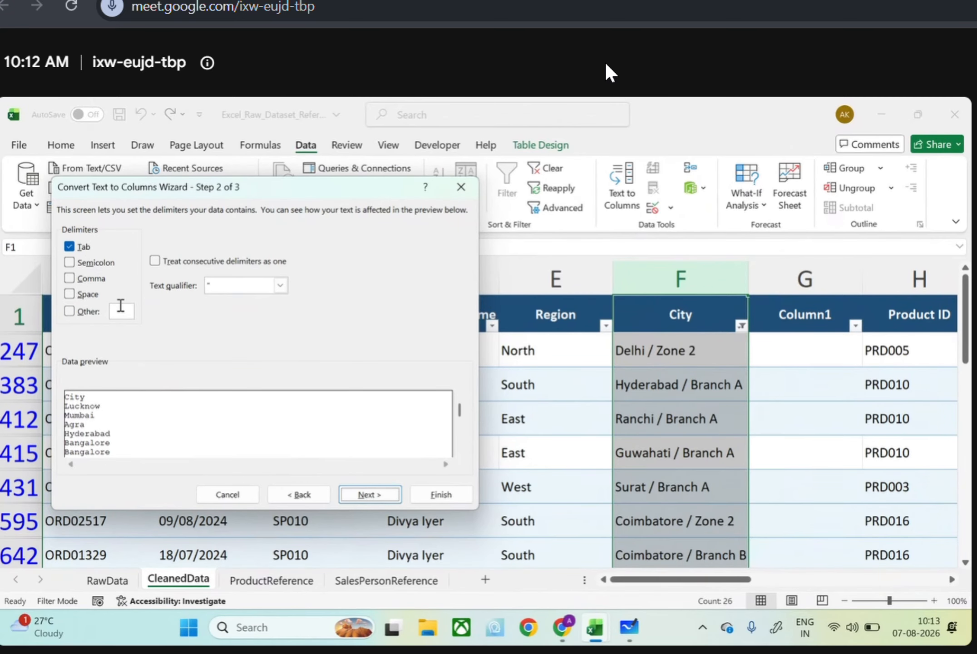
click(75, 312)
click(376, 494)
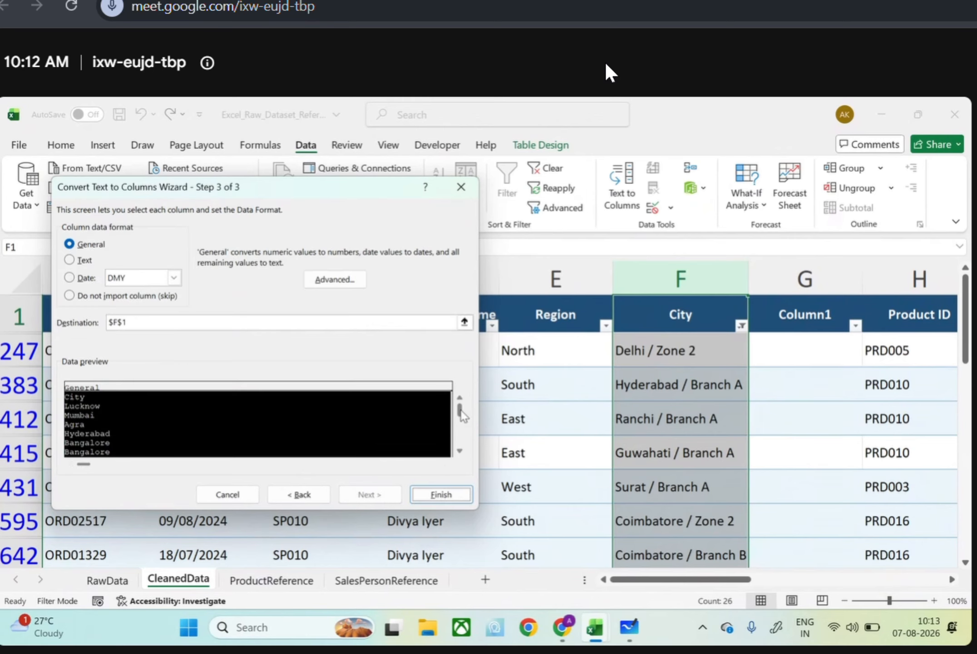
Finish the City split with the General data format and destination $F$1, replacing the existing data
mouse_move(458, 416)
mouse_down()
mouse_move(458, 444)
mouse_move(460, 424)
mouse_up()
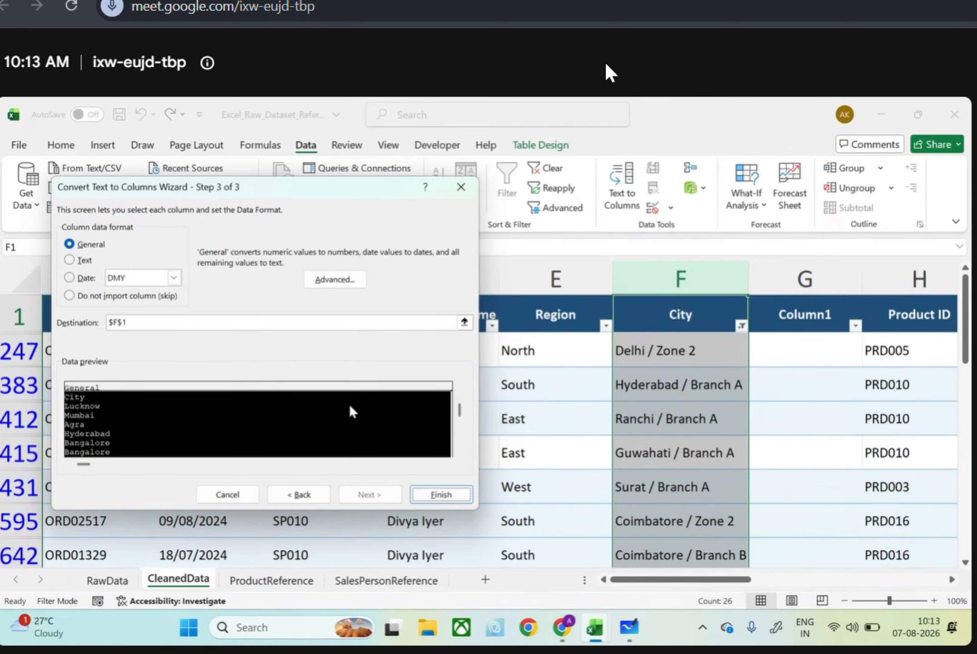
click(71, 245)
click(438, 499)
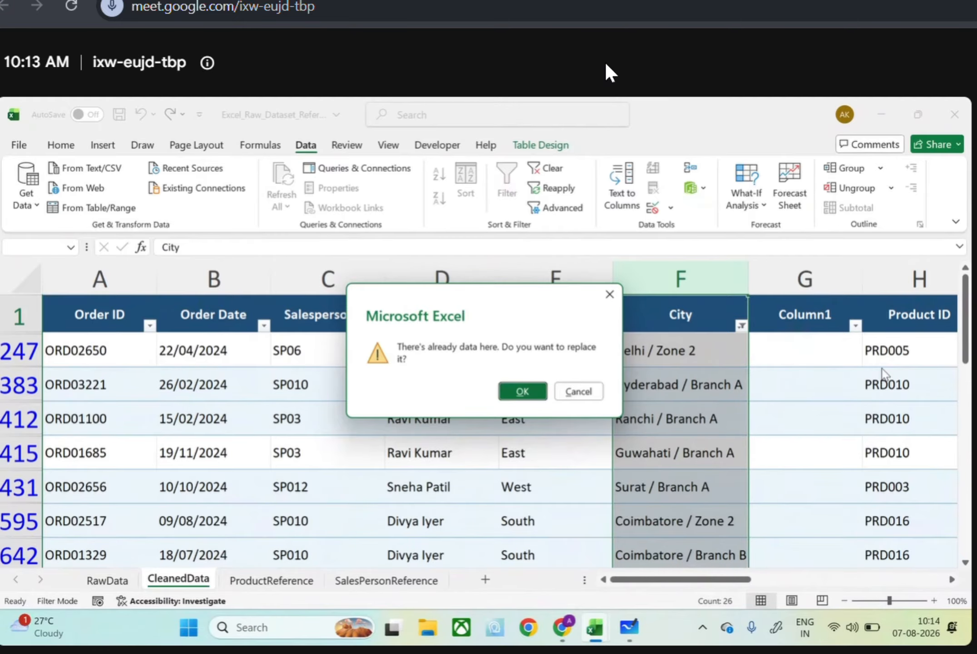
click(523, 390)
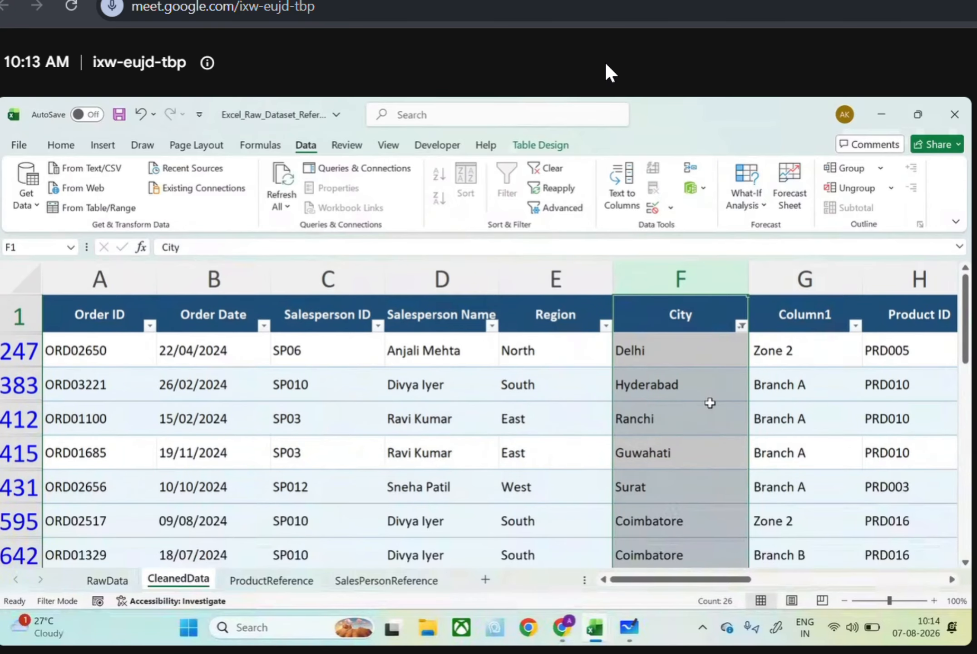
Select all values in the City filter to show every record, and check the split city and suffix columns
click(740, 326)
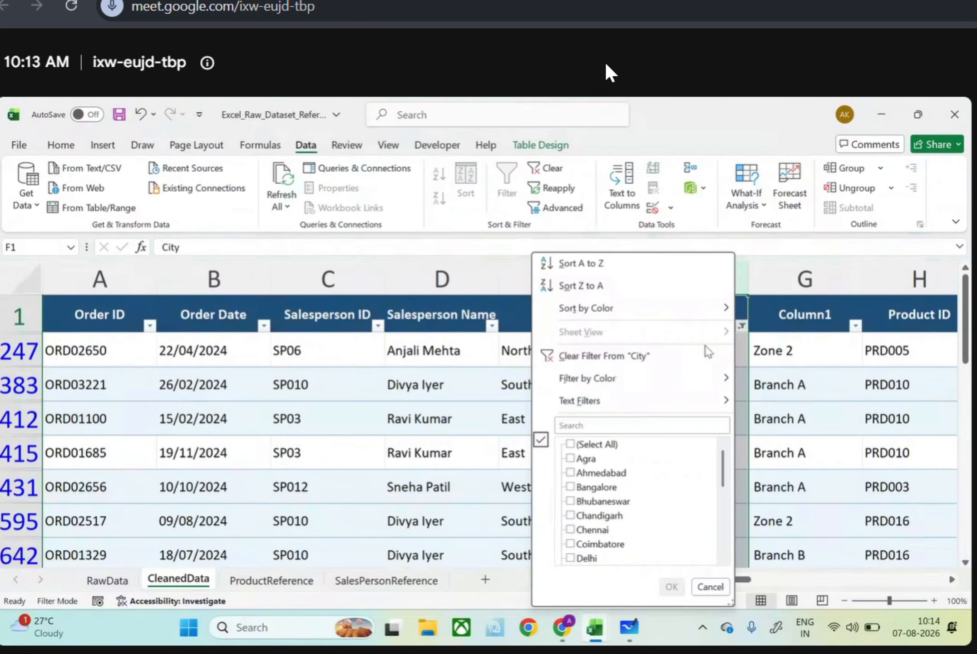
click(570, 443)
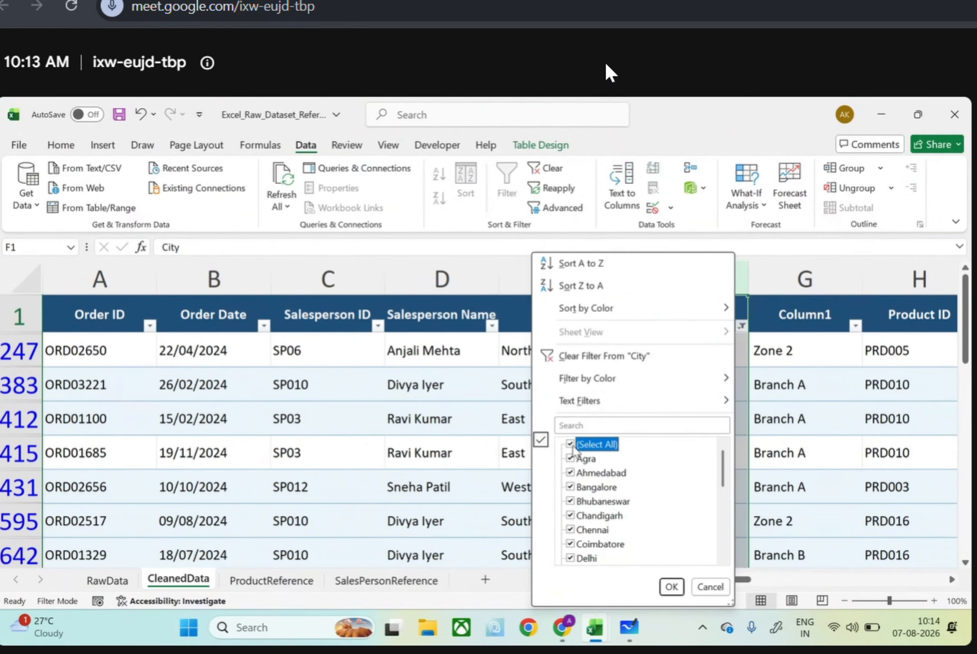
click(670, 587)
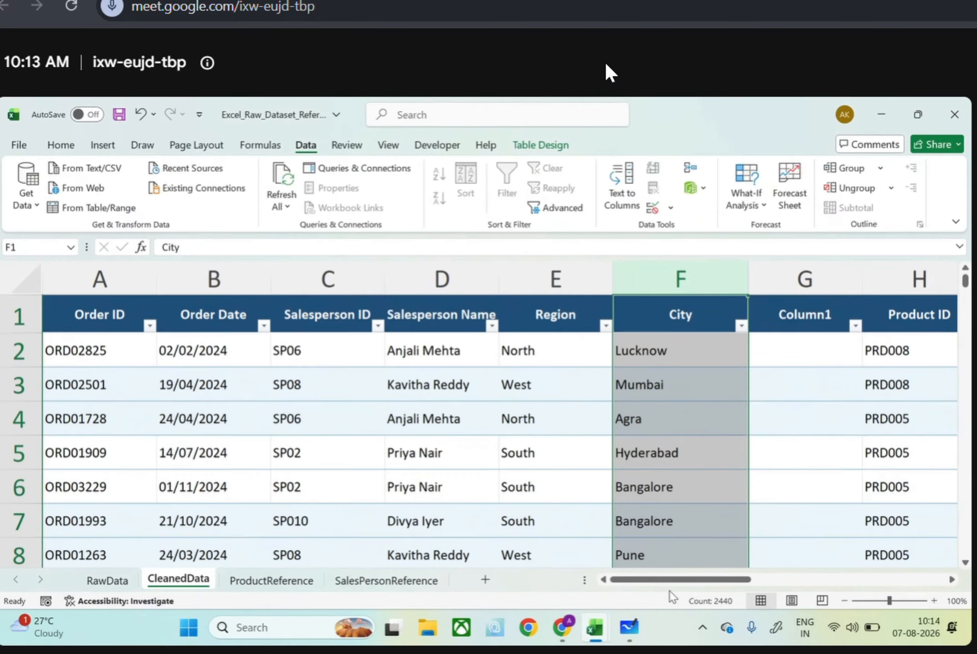
scroll(704, 492, down, 13)
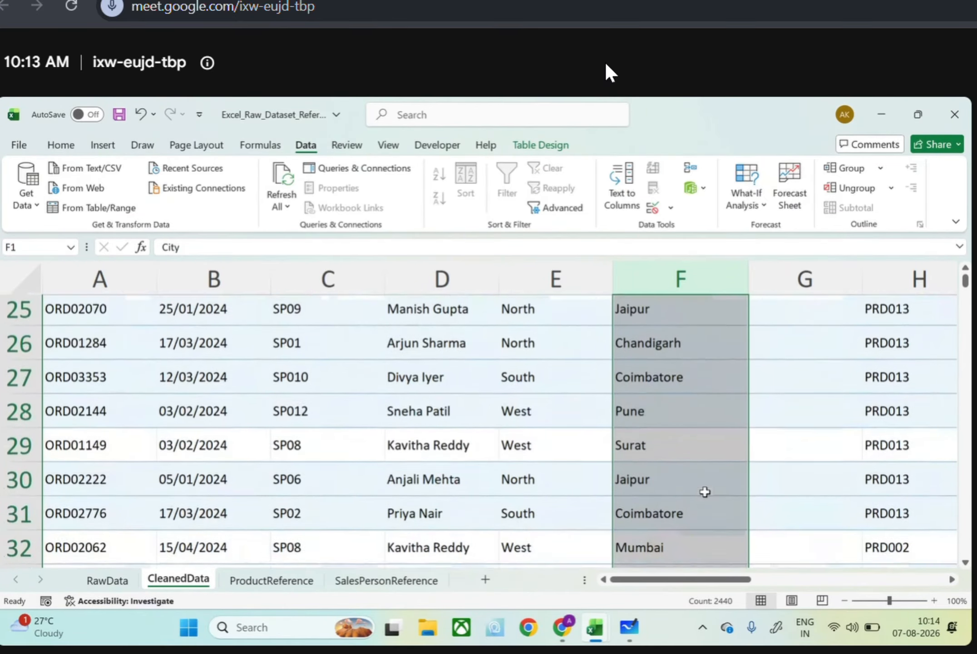
scroll(704, 492, down, 12)
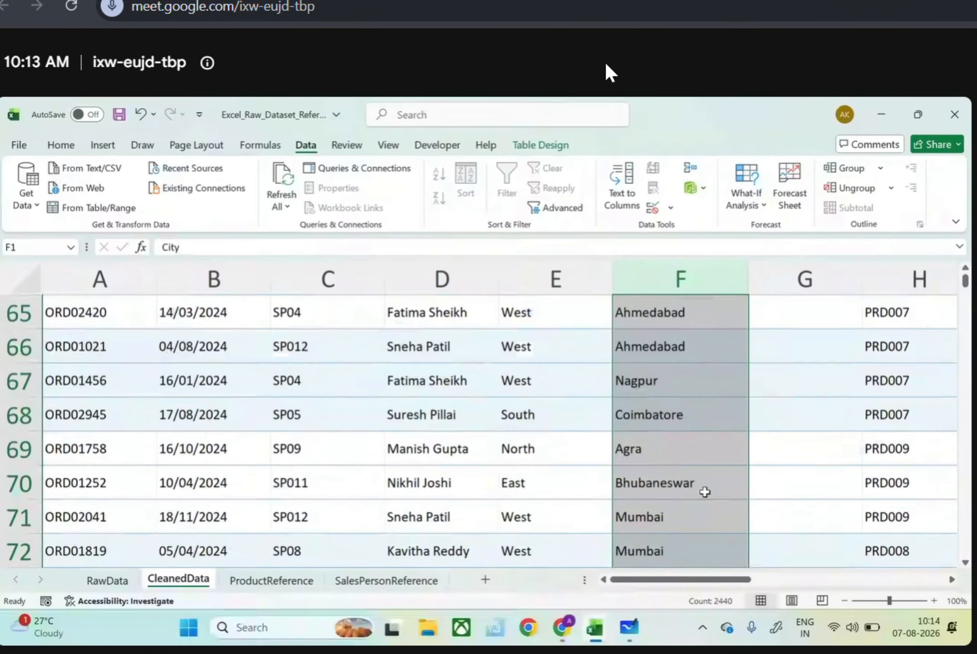
scroll(705, 491, down, 20)
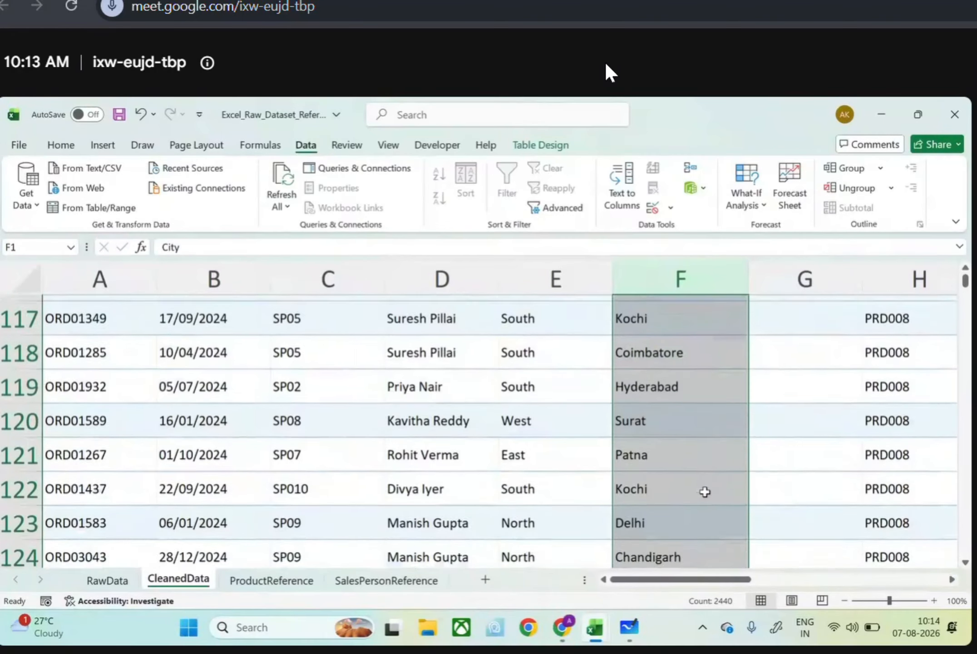
scroll(705, 492, down, 20)
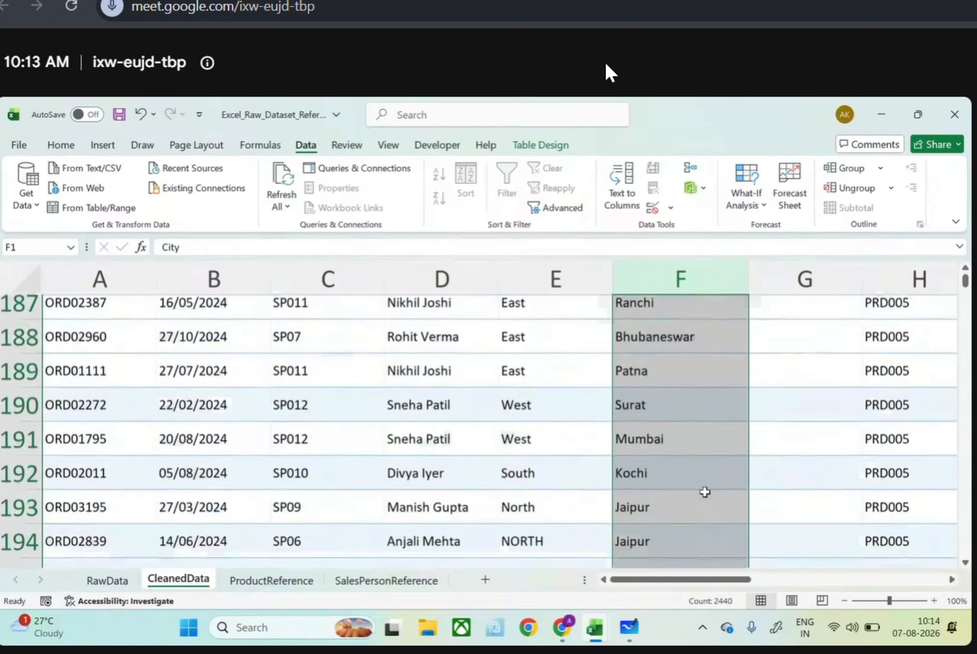
scroll(705, 492, down, 19)
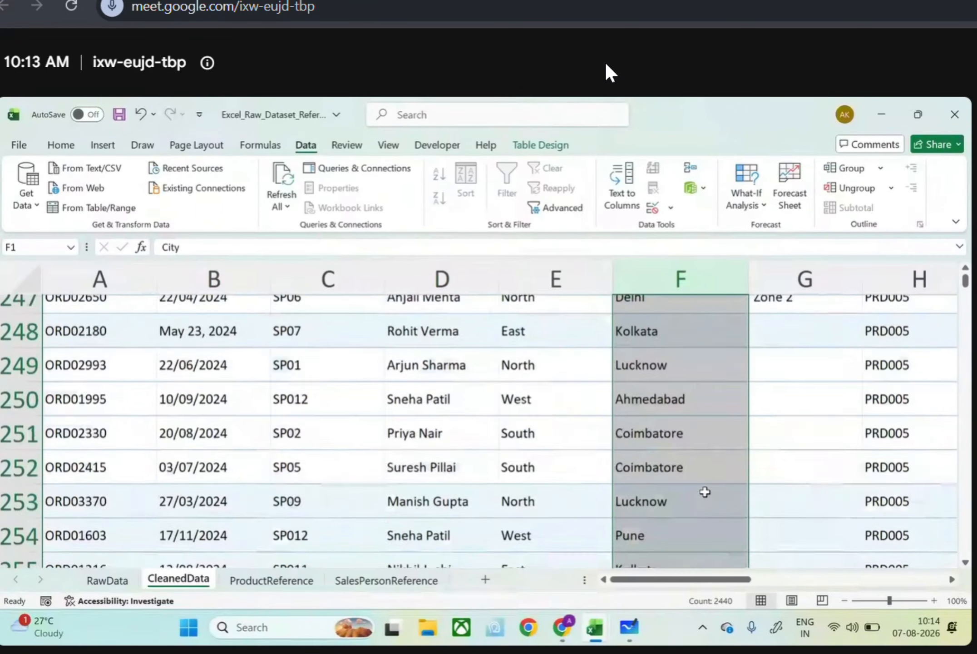
scroll(705, 492, up, 7)
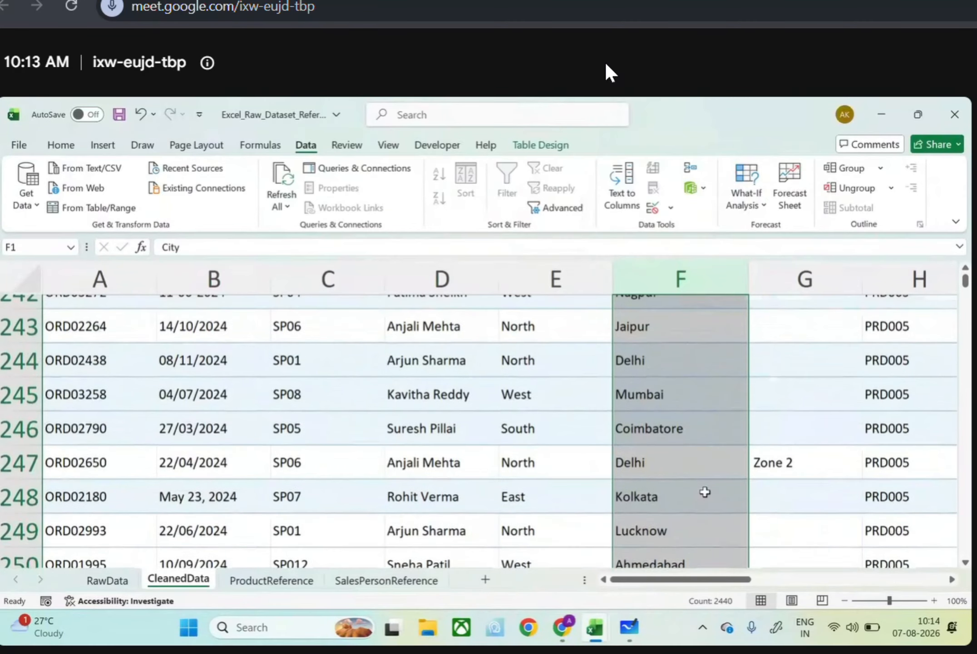
Check the split suffixes down the CleanedData table, and delete the Column1 column between City and Product ID
scroll(738, 482, down, 20)
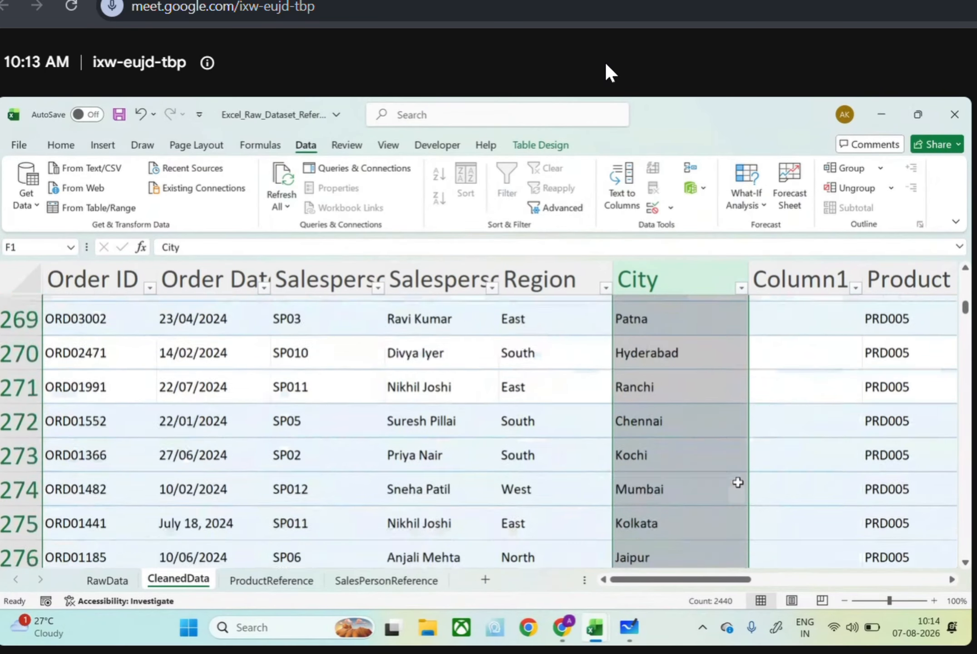
scroll(738, 482, down, 7)
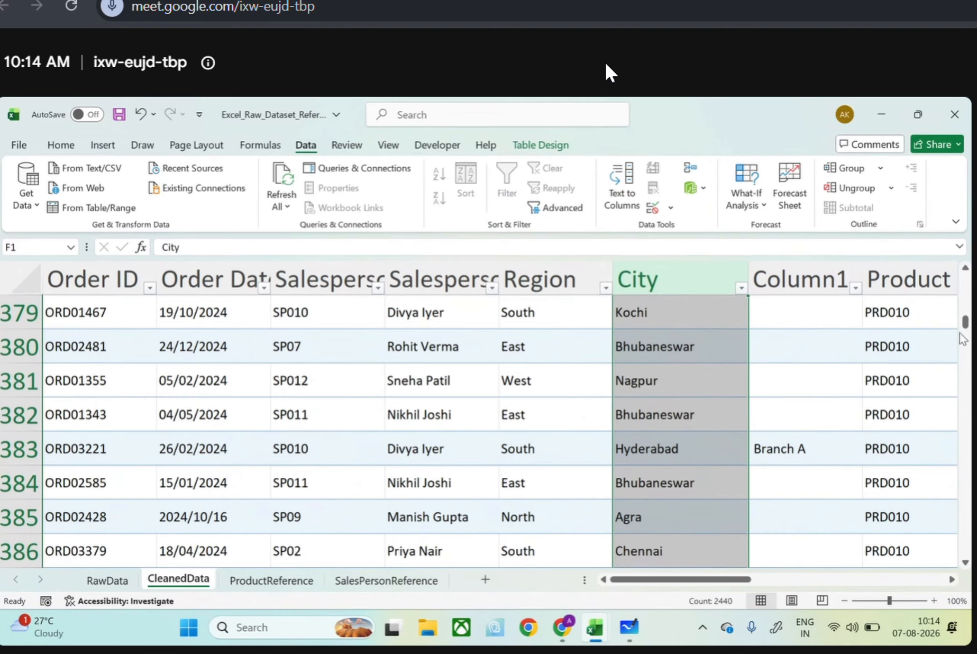
scroll(964, 323, up, 1)
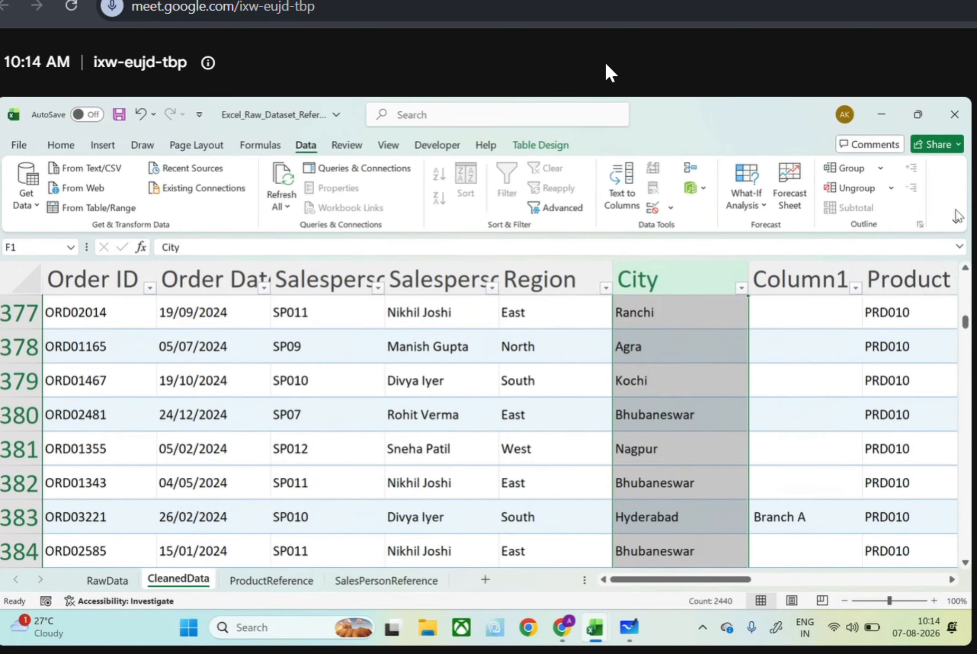
scroll(966, 328, down, 3)
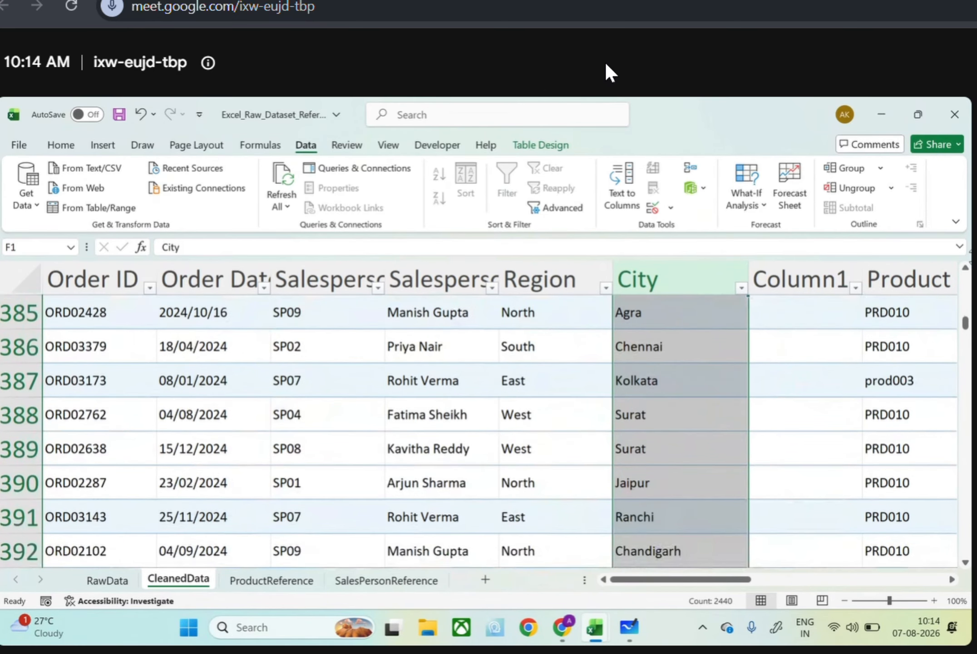
scroll(965, 328, down, 1)
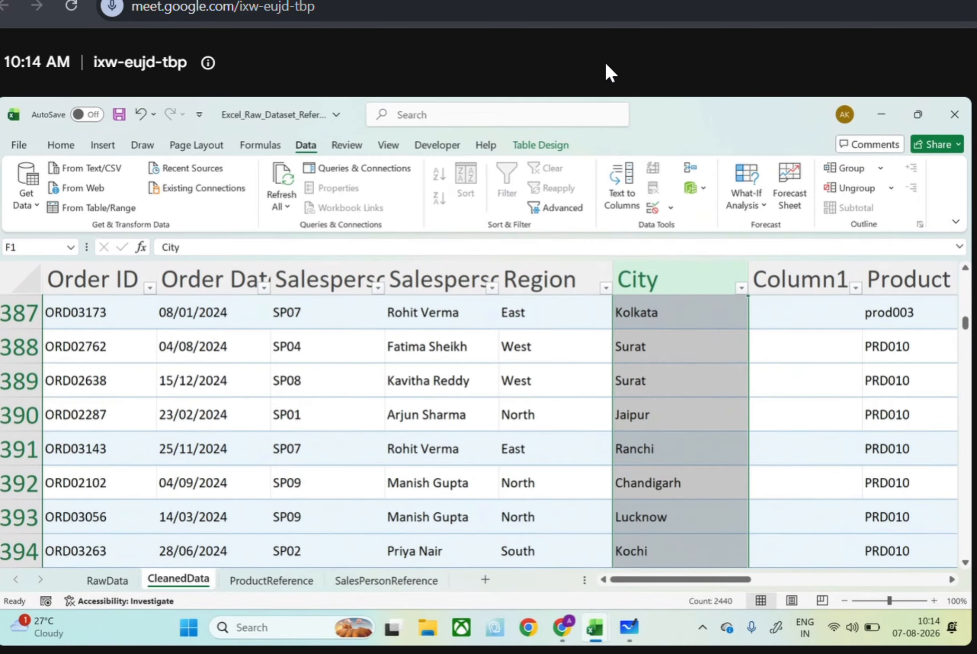
drag(965, 324, 968, 267)
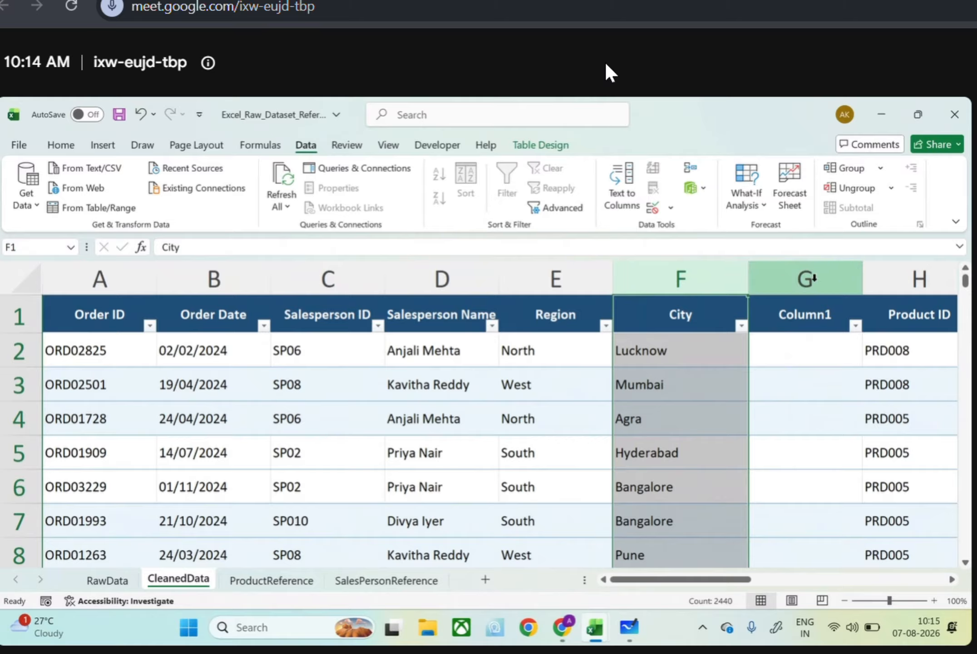
click(813, 278)
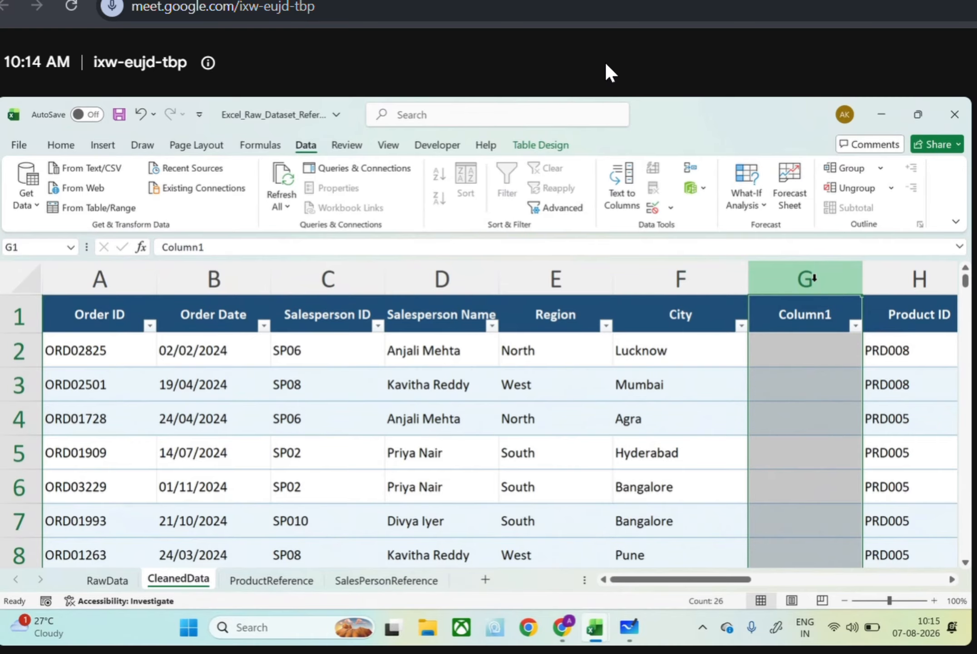
right_click(813, 279)
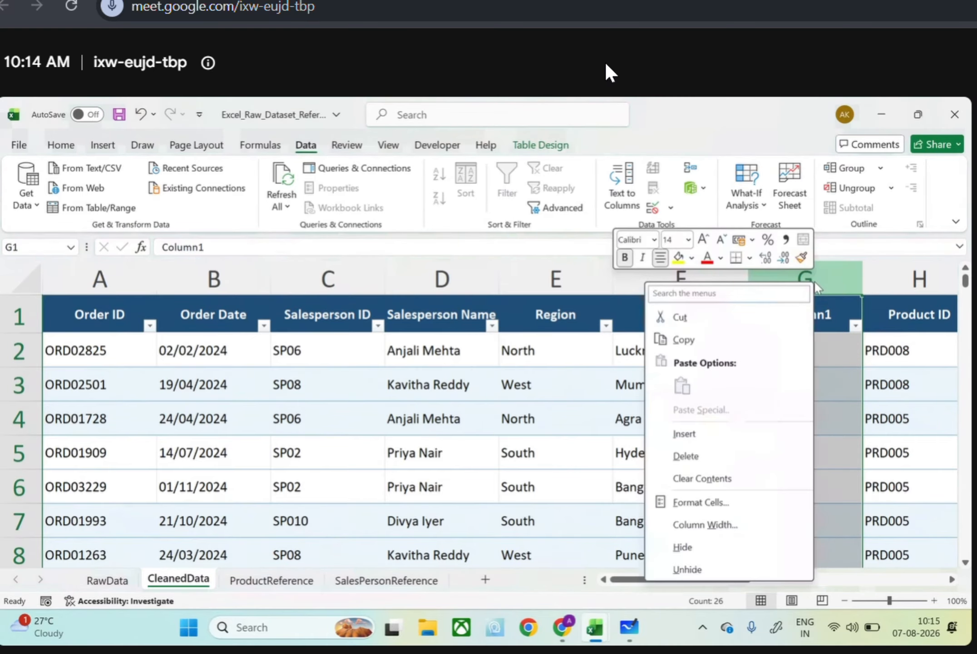
click(701, 458)
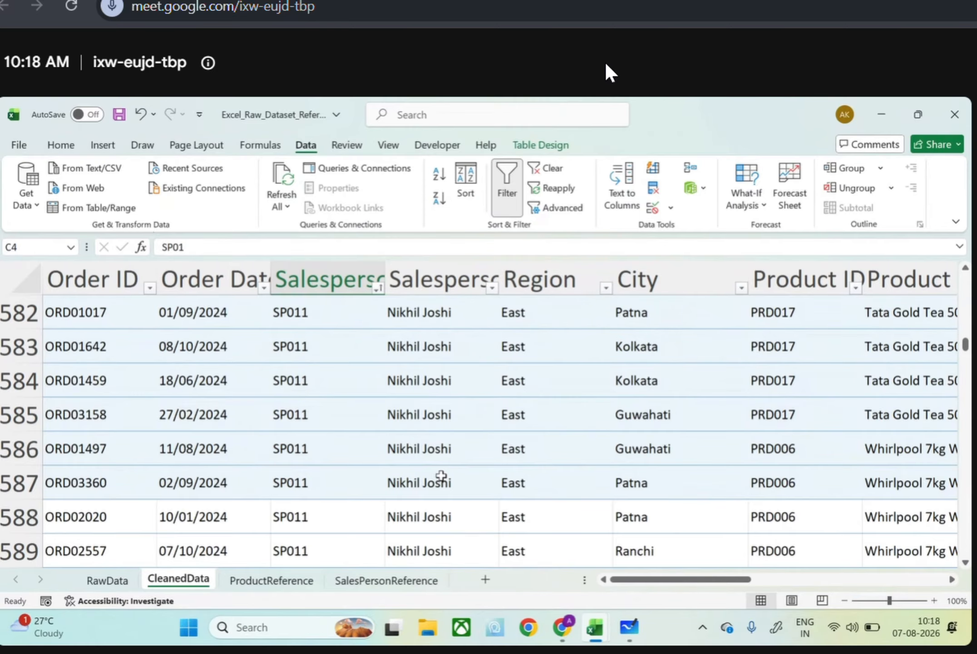
Examine the SP011 and SP012 records in the sorted table, comparing salesperson, region, city and product entries and looking for blank cells
scroll(441, 475, down, 14)
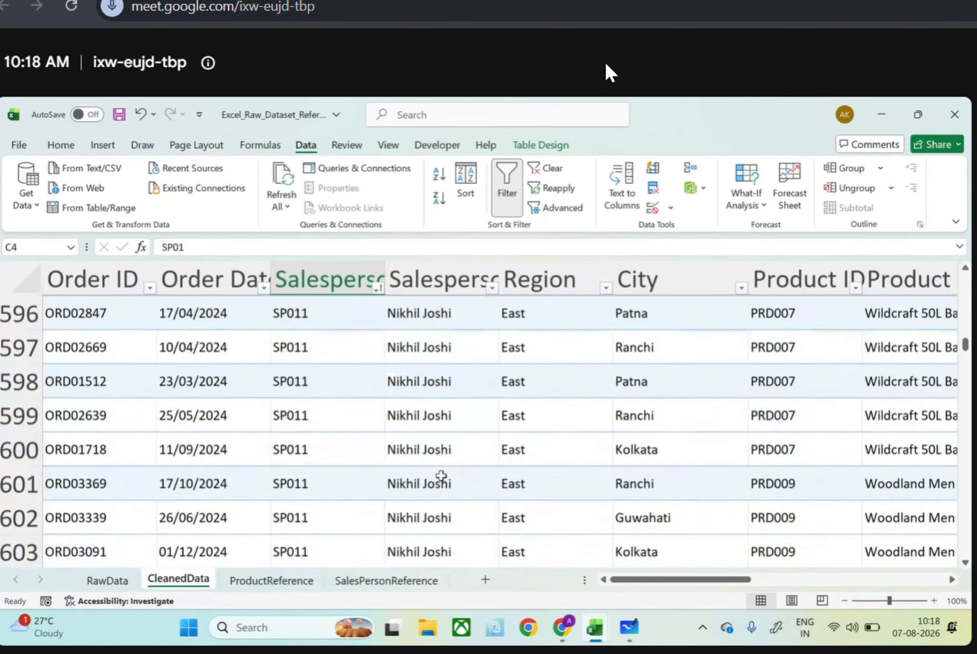
scroll(442, 475, down, 7)
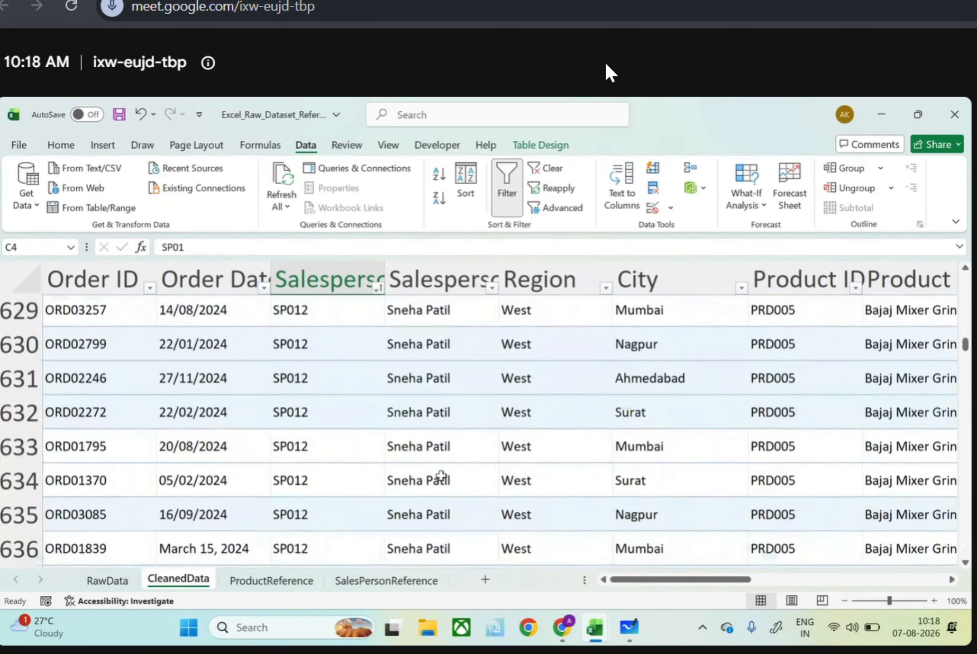
scroll(441, 476, right, 2)
scroll(441, 476, down, 2)
scroll(441, 476, right, 1)
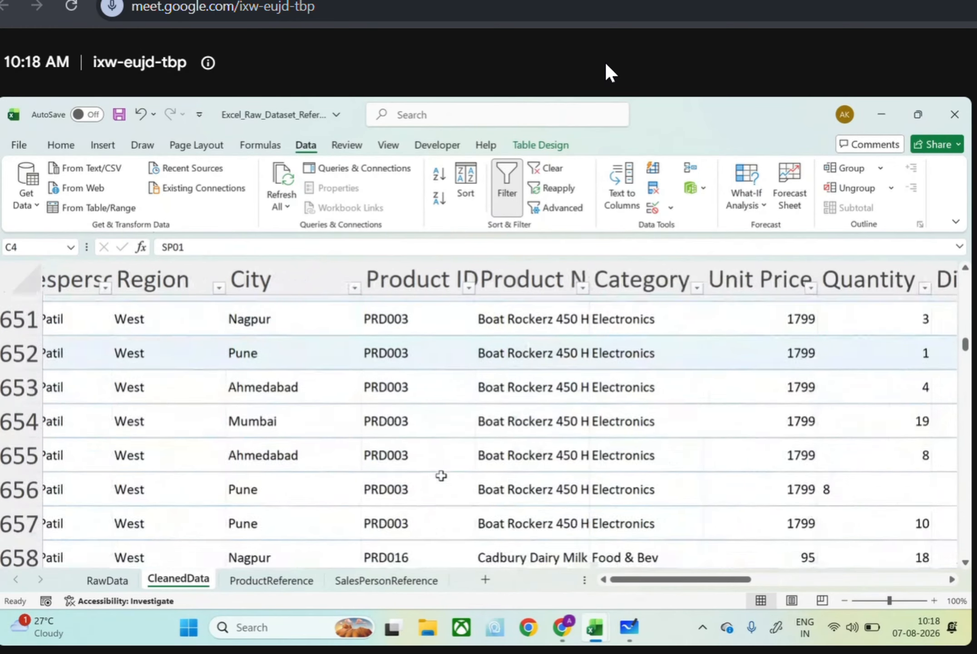
scroll(441, 475, up, 9)
scroll(442, 475, left, 2)
scroll(441, 476, right, 1)
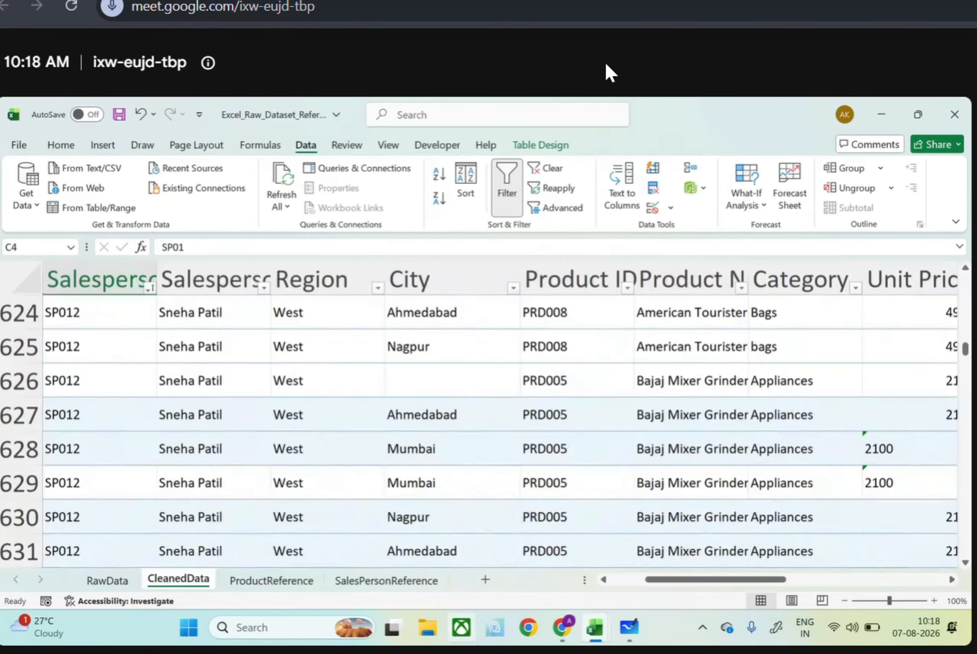
scroll(383, 535, left, 1)
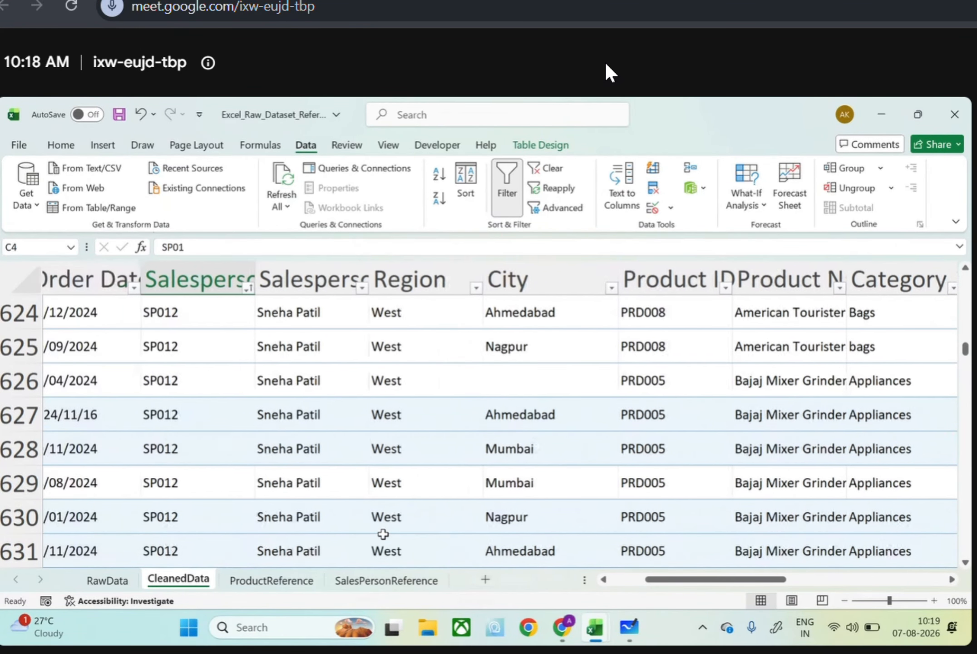
scroll(383, 534, up, 1)
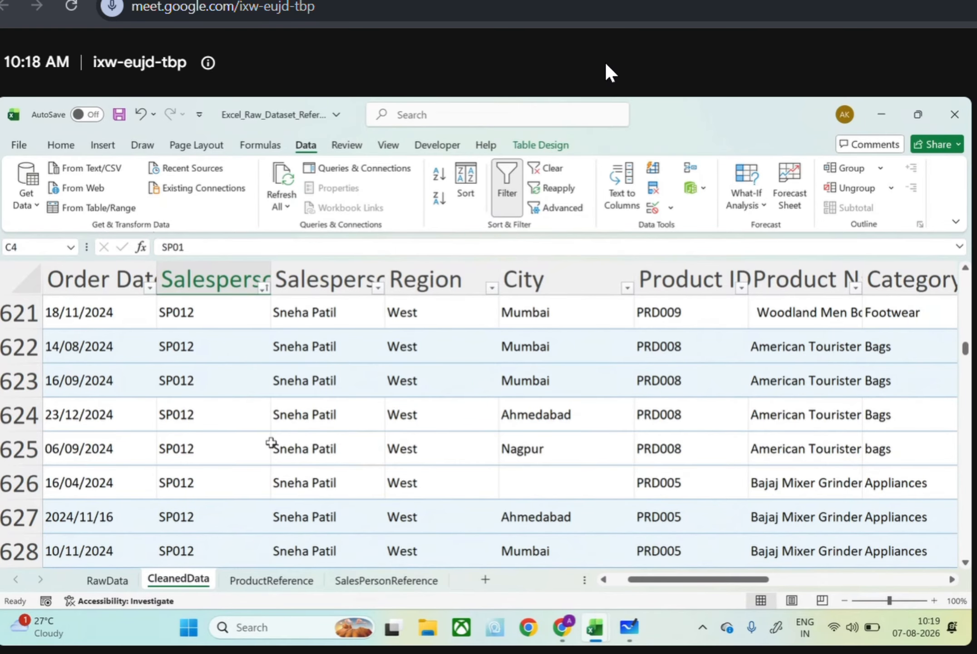
scroll(271, 443, up, 3)
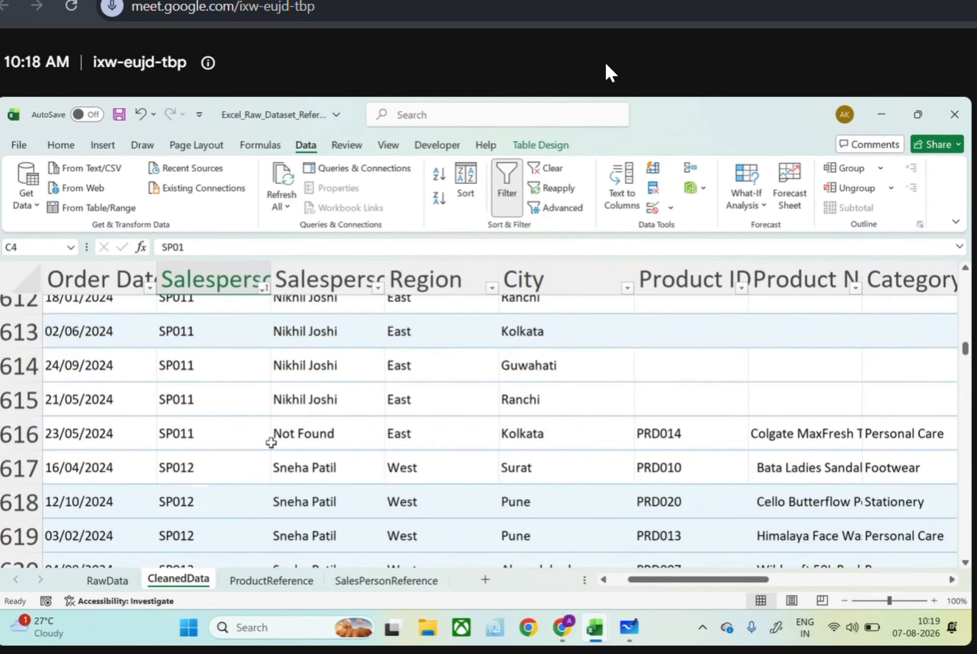
scroll(271, 442, left, 2)
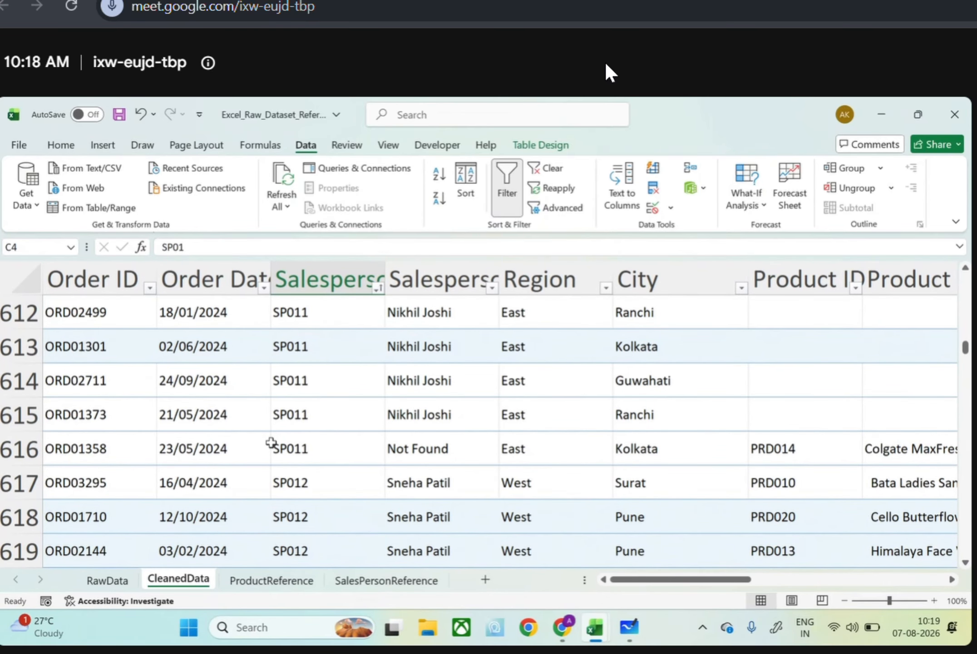
scroll(271, 442, up, 5)
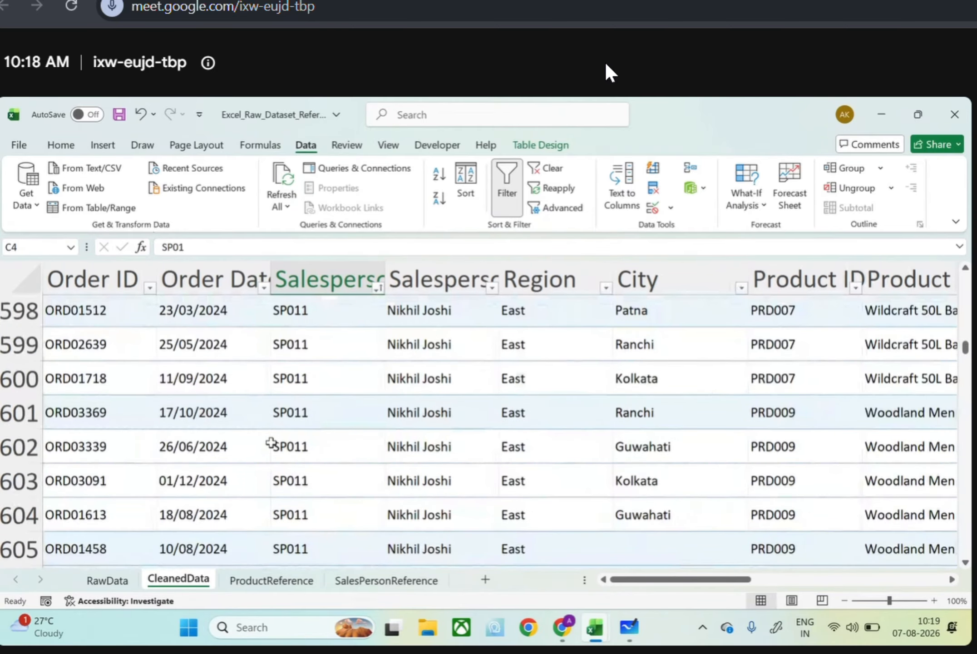
Undo the sort on the Salesperson ID column of the CleanedData table
scroll(271, 443, up, 18)
right_click(271, 445)
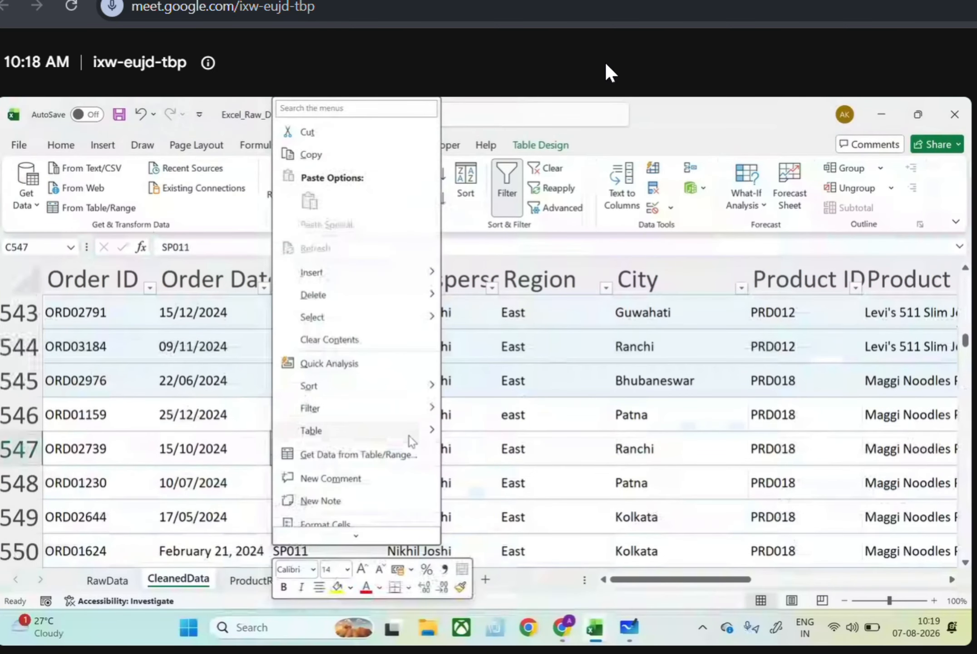
key(Escape)
key(ctrl+Up)
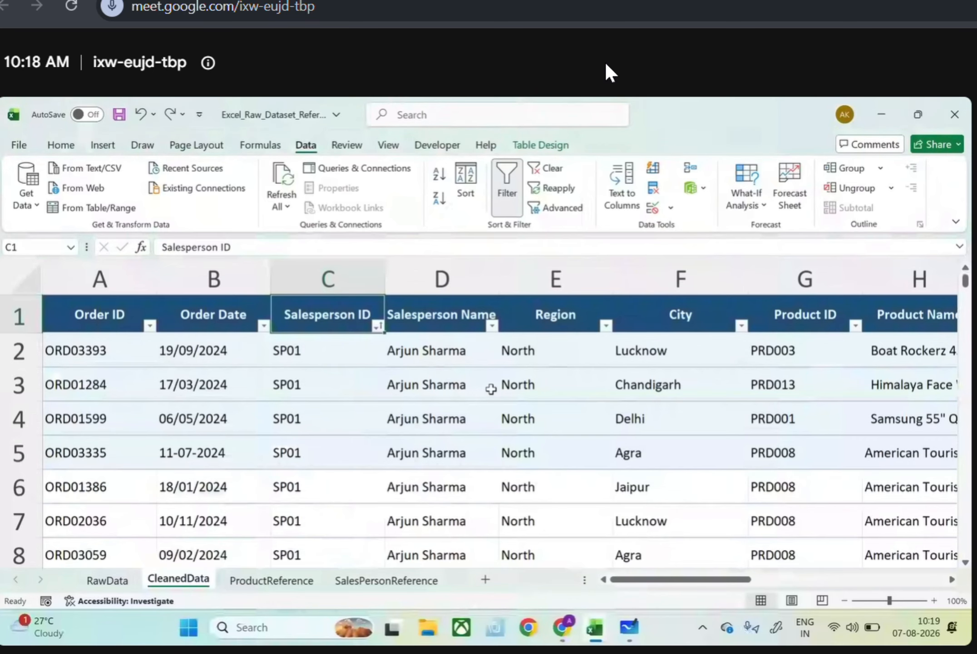
key(ctrl+z)
click(491, 387)
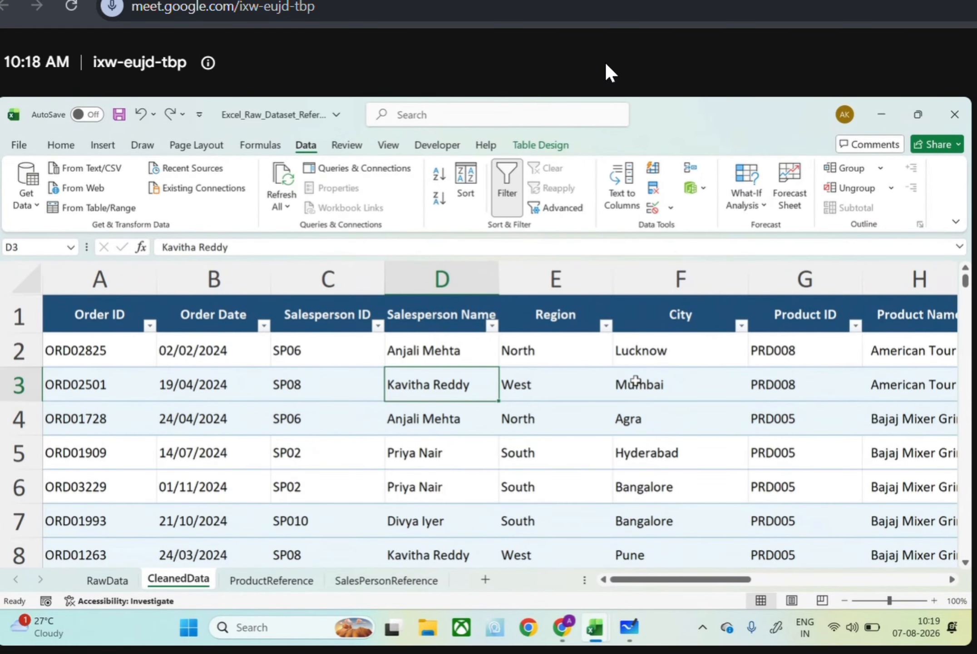
Widen the Product ID and Product Name columns together so the full product names fit
scroll(635, 380, right, 1)
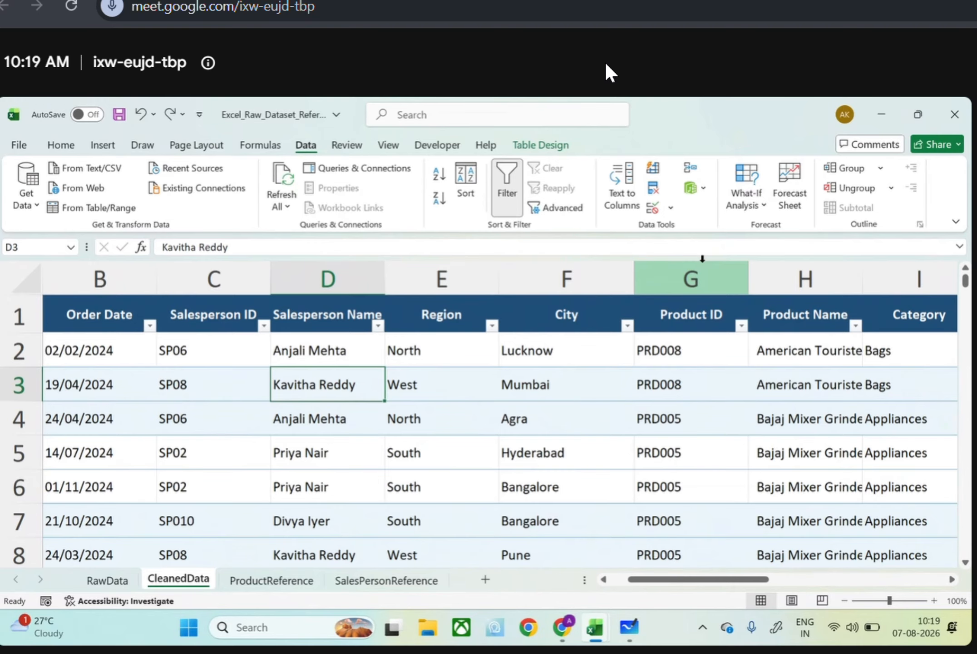
drag(703, 261, 782, 268)
scroll(782, 268, right, 6)
scroll(583, 310, left, 2)
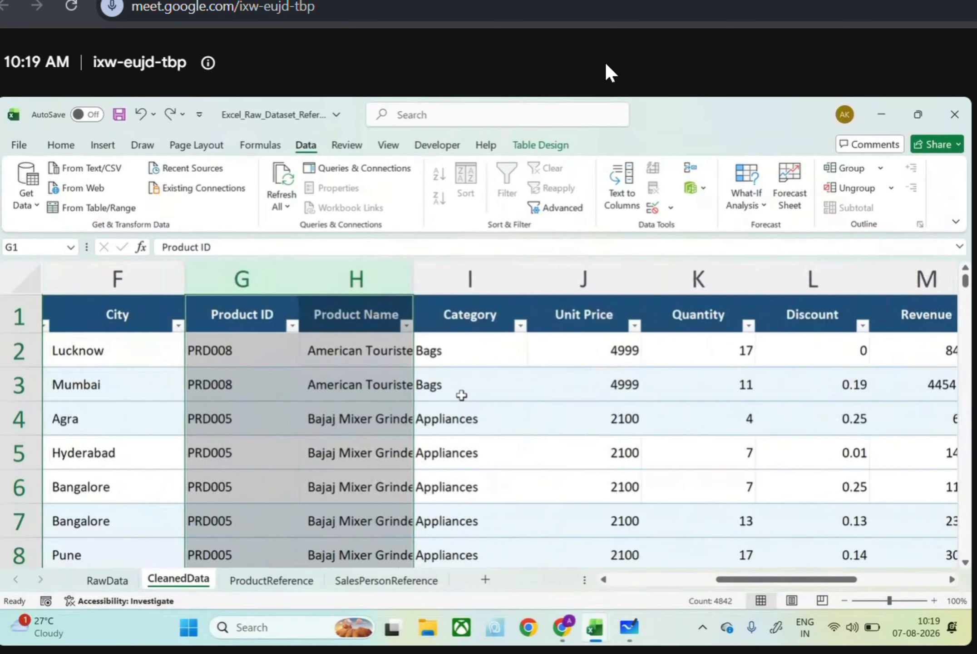
drag(406, 284, 496, 282)
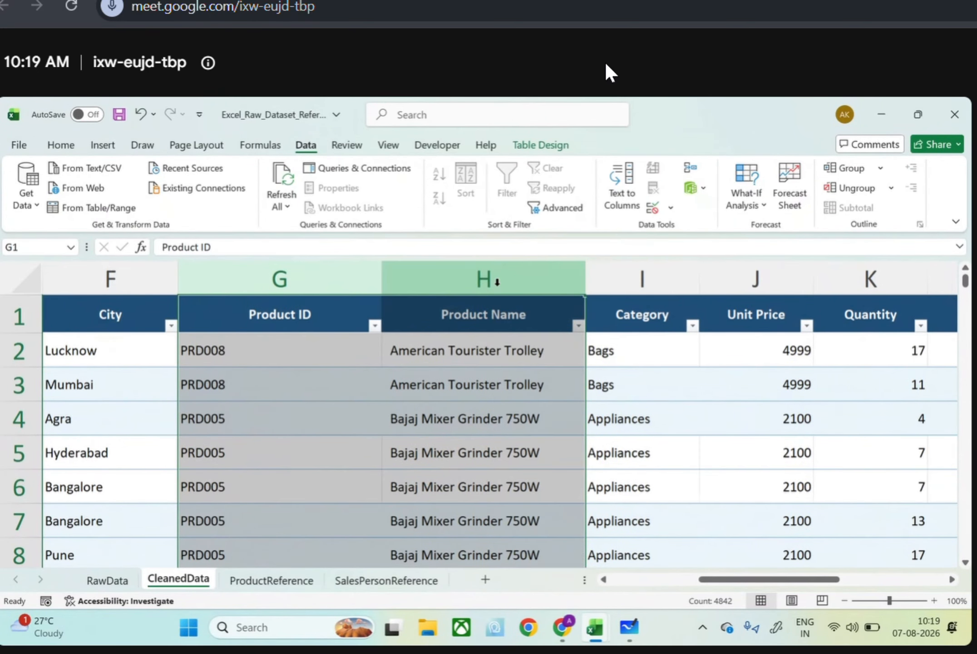
click(369, 453)
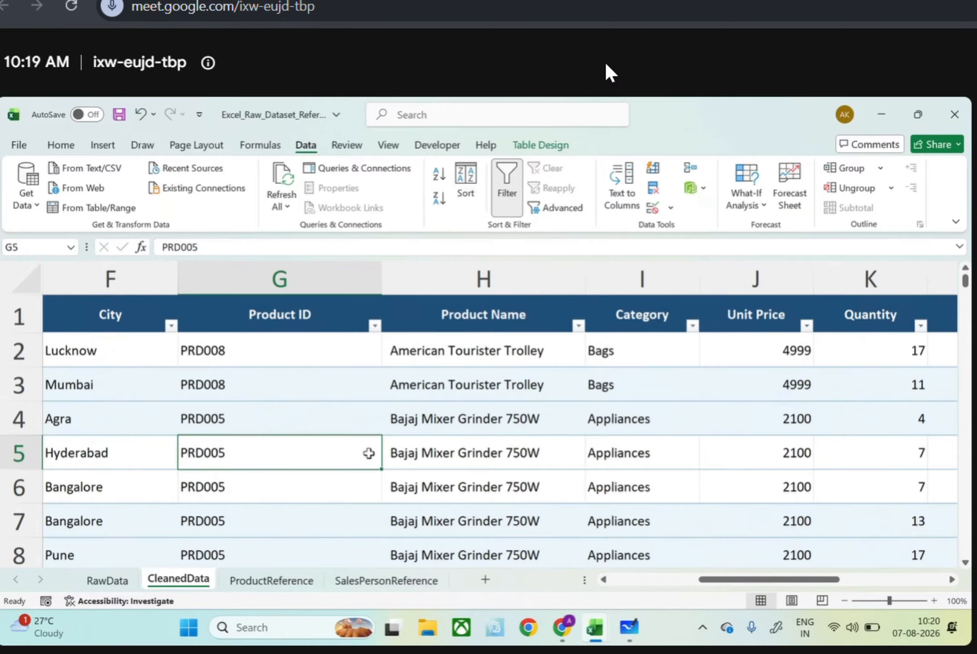
Filter the Product ID column to only P001 and PRD001, and review the variant spellings against their product names
scroll(369, 452, left, 1)
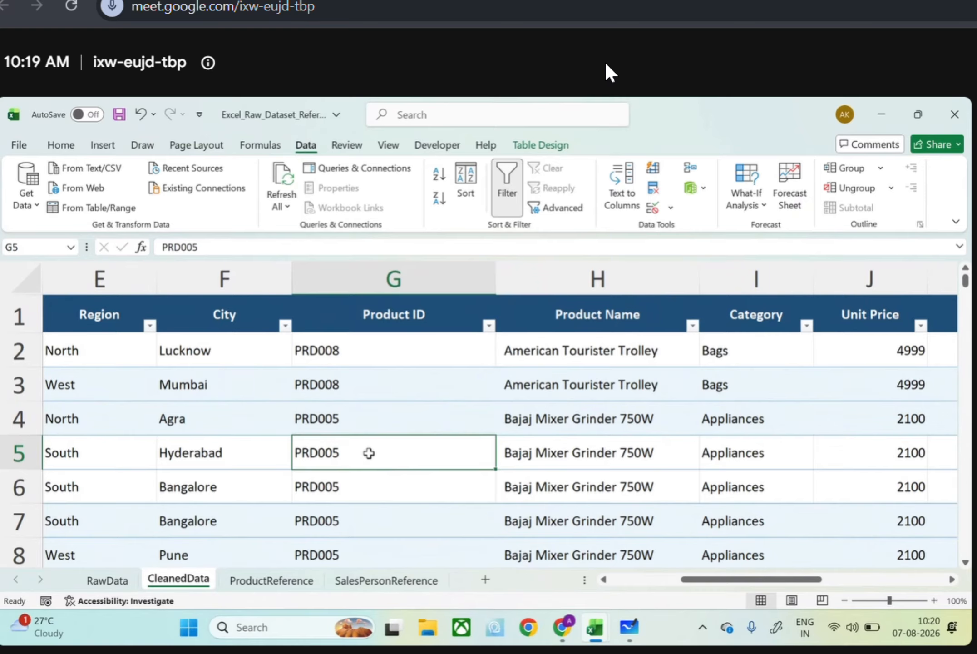
click(489, 325)
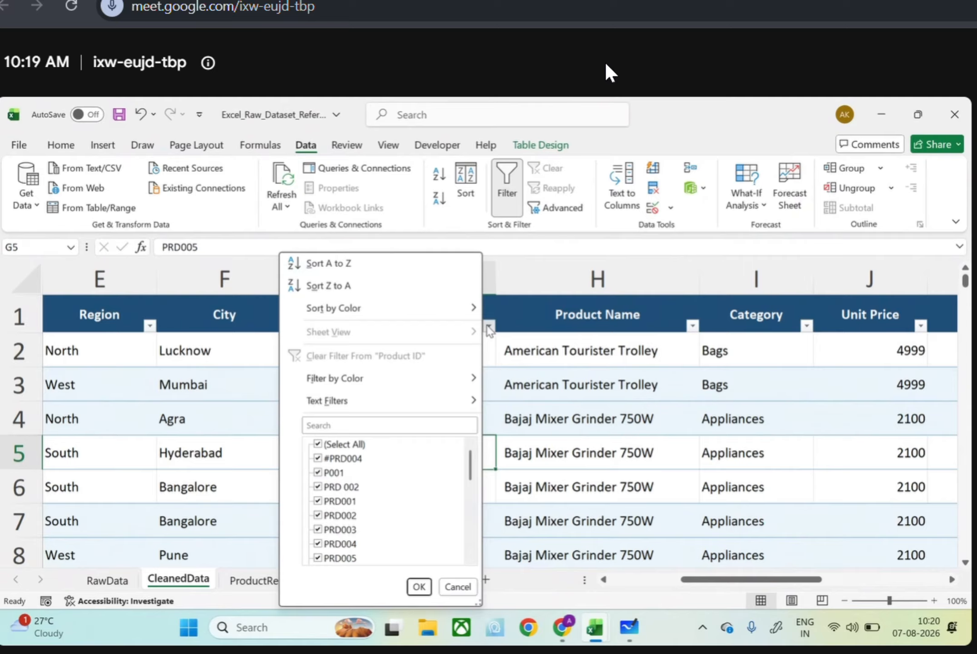
click(321, 444)
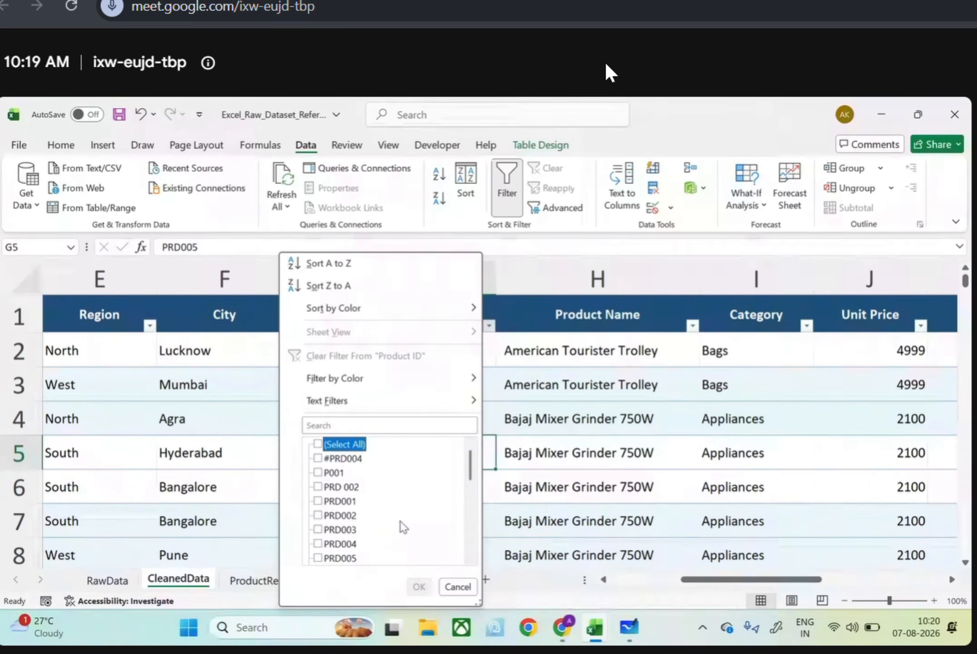
click(318, 472)
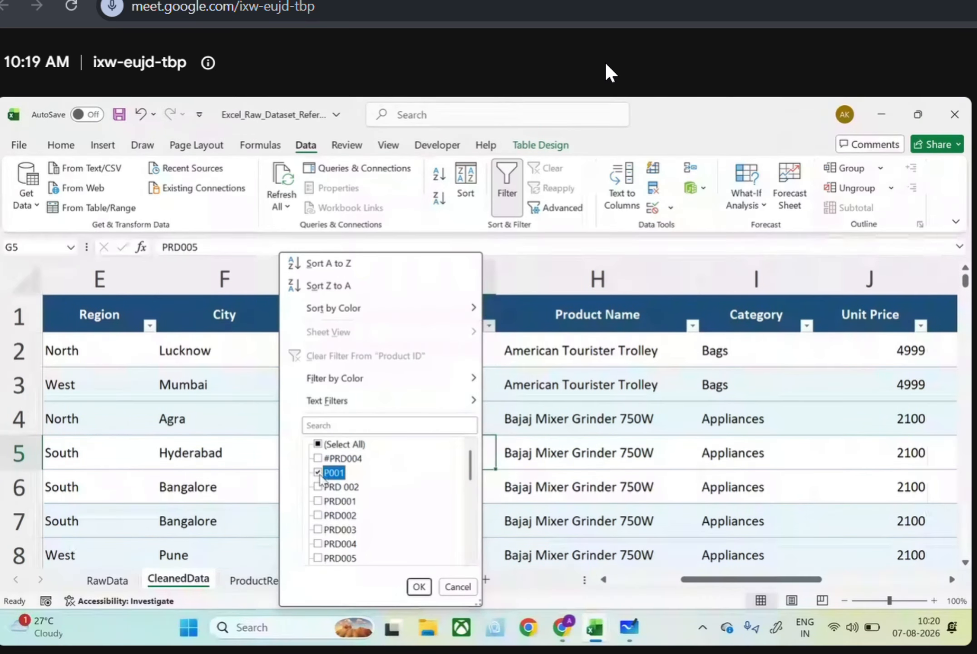
click(319, 501)
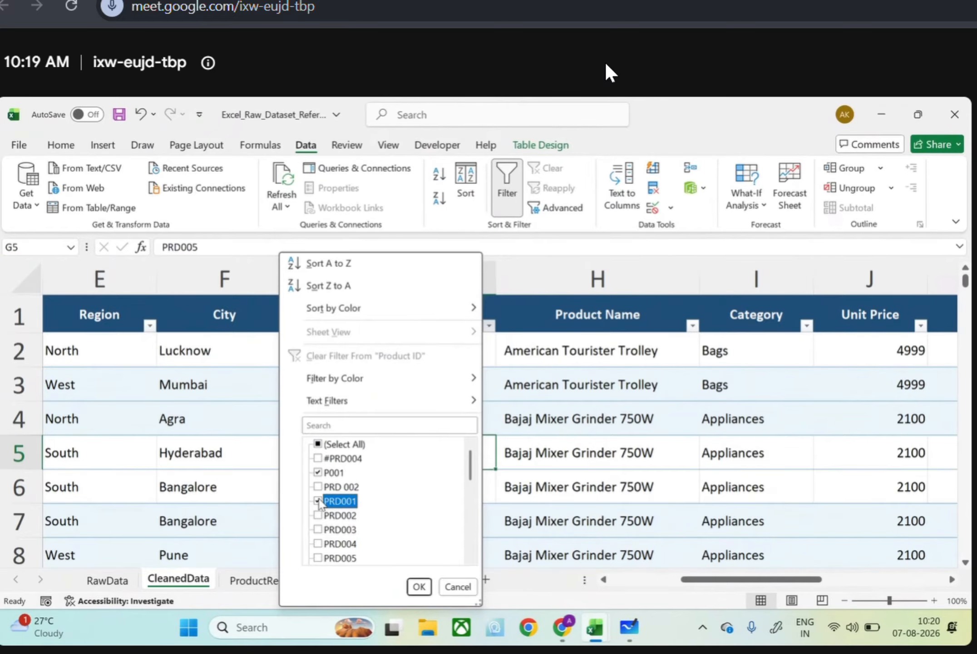
click(419, 586)
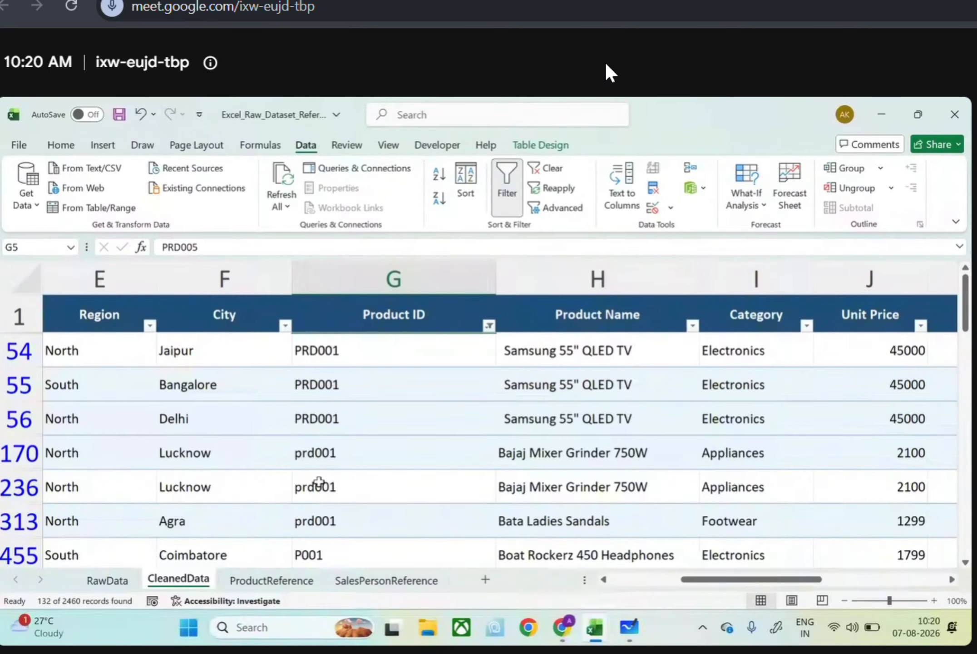
scroll(392, 464, down, 2)
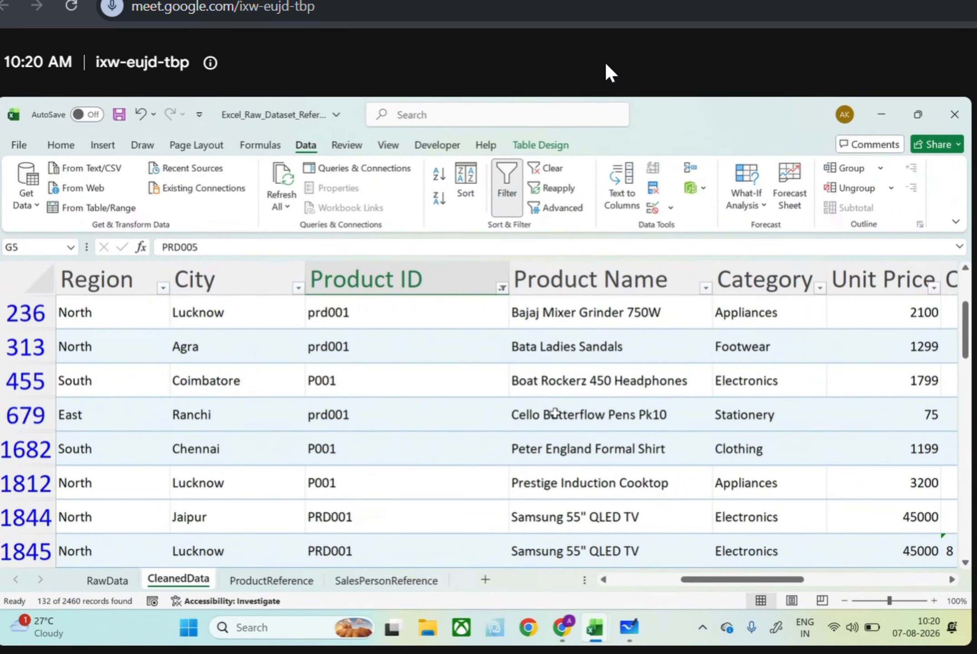
scroll(555, 412, up, 2)
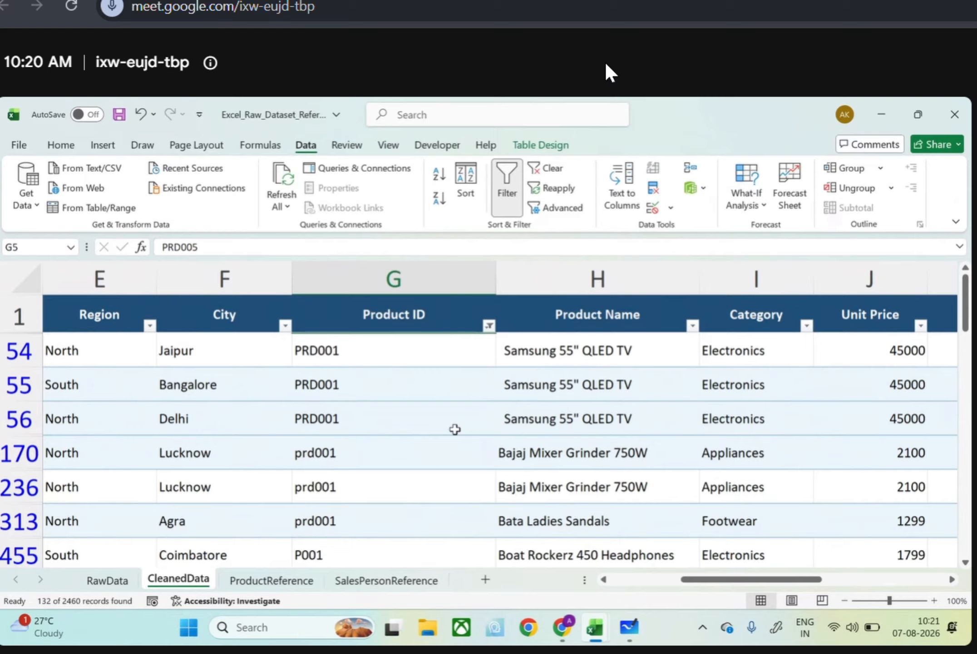
Filter the Product ID column to only PRD003 and prod003, and compare the records' product names and categories
click(489, 325)
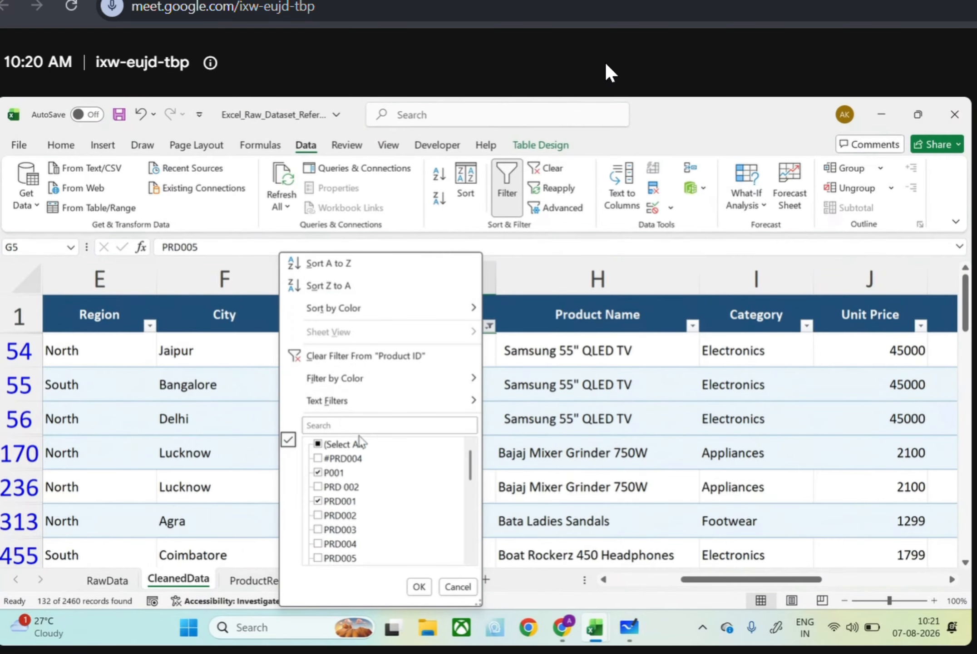
click(327, 446)
scroll(327, 454, down, 6)
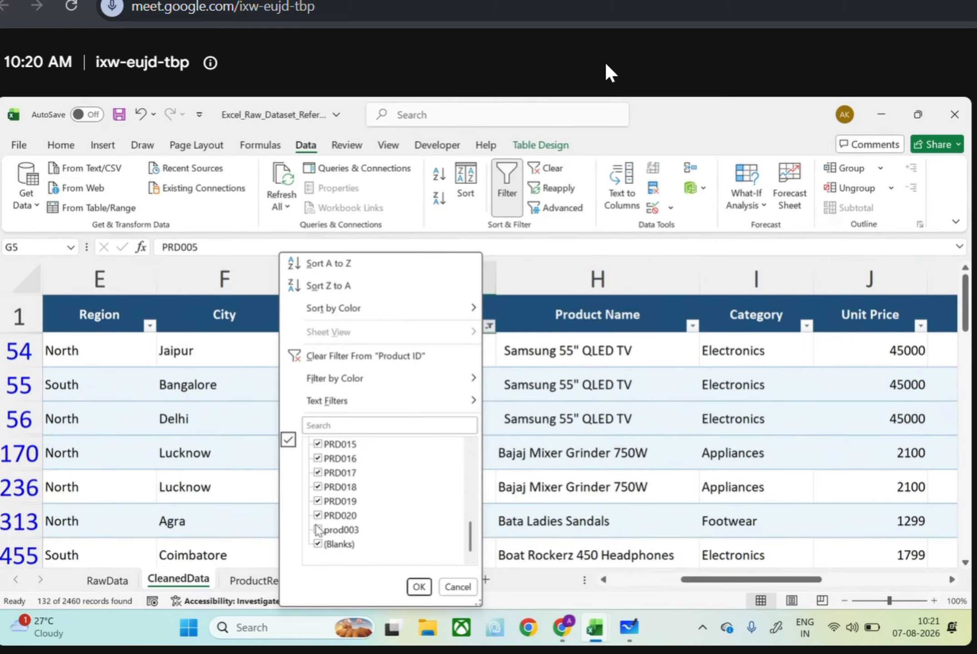
click(318, 530)
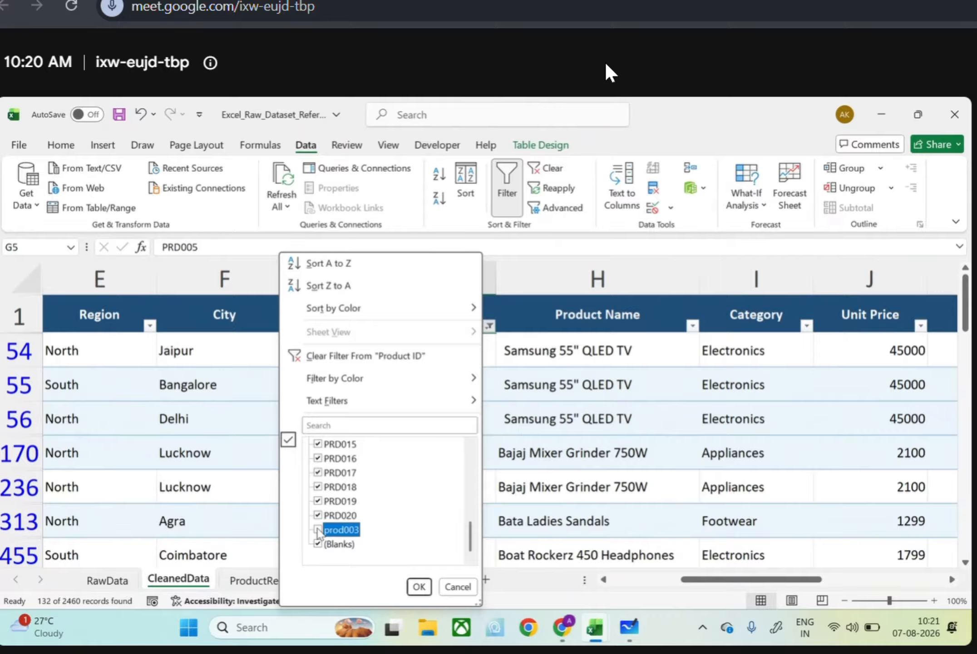
scroll(318, 473, up, 6)
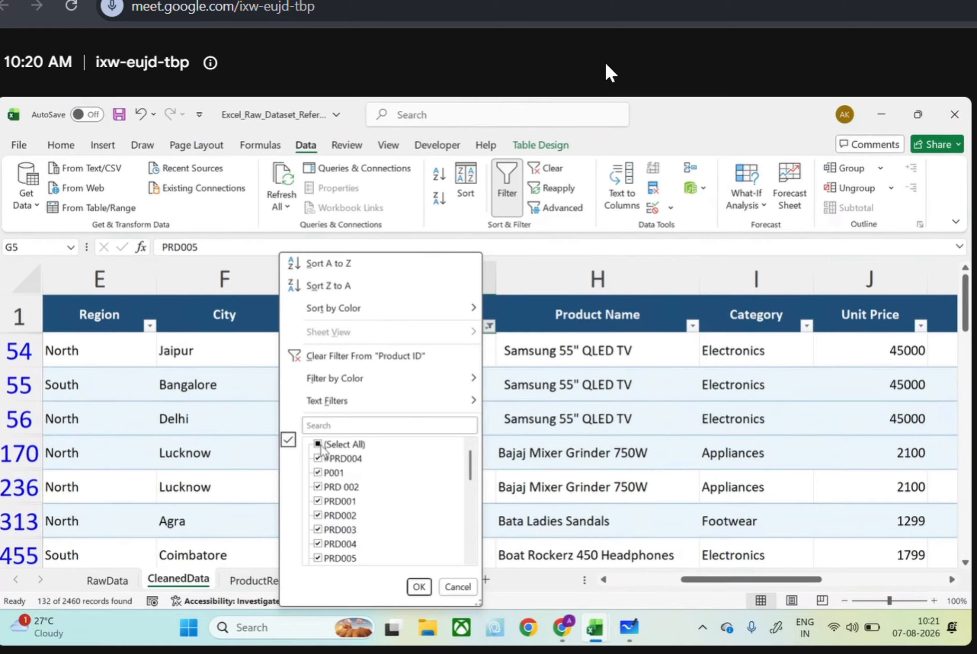
click(318, 444)
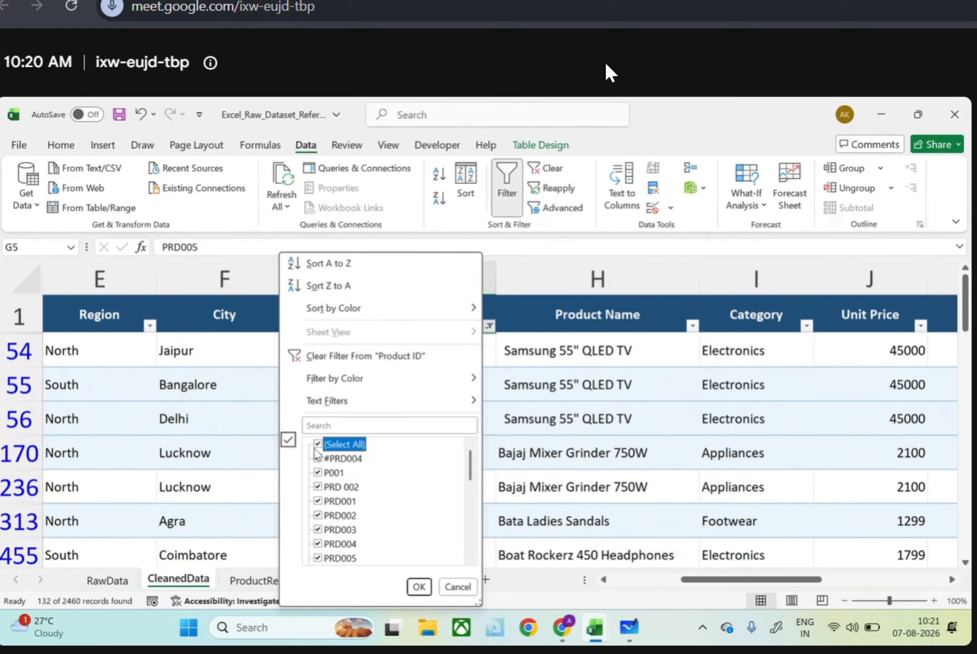
click(317, 447)
click(325, 529)
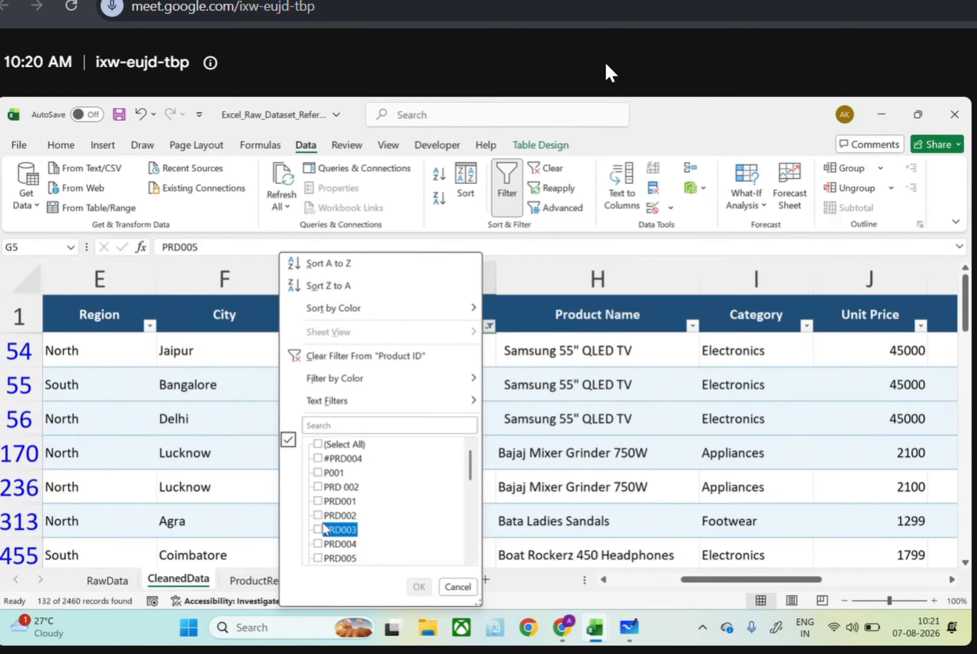
scroll(323, 531, down, 6)
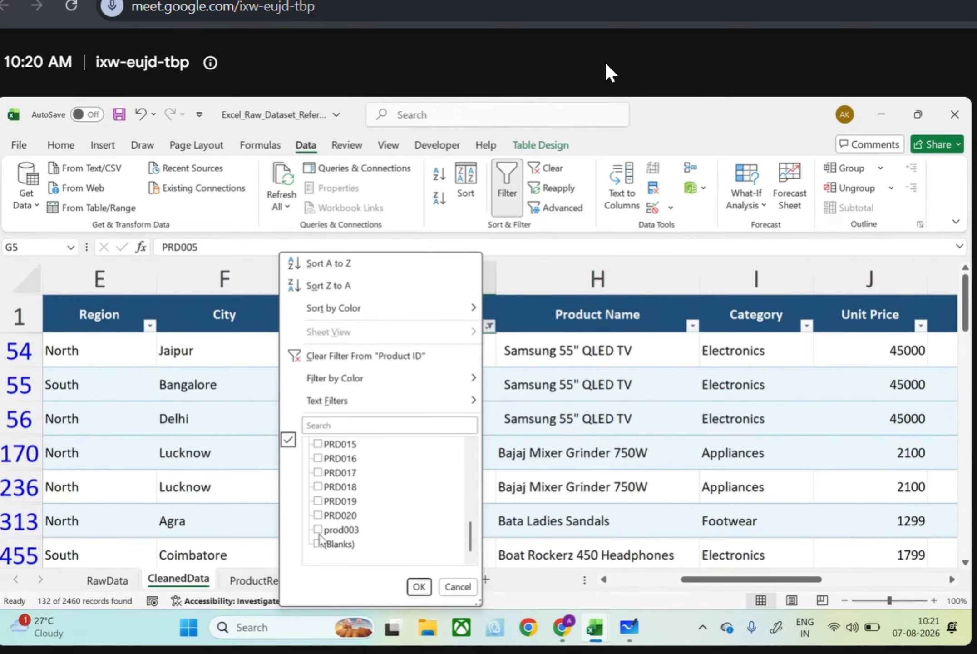
click(318, 530)
click(419, 586)
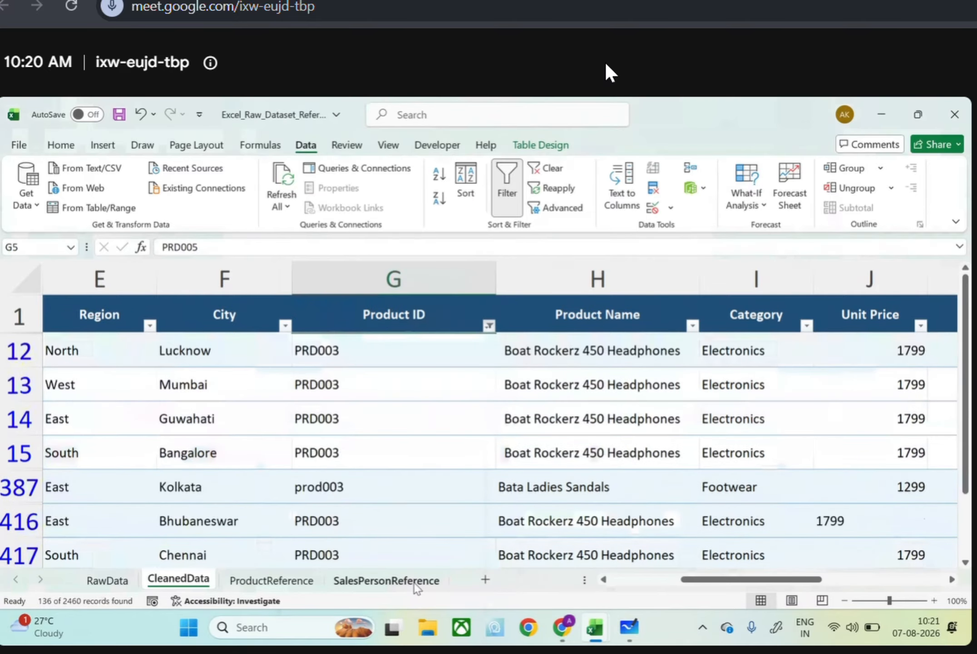
scroll(443, 505, down, 1)
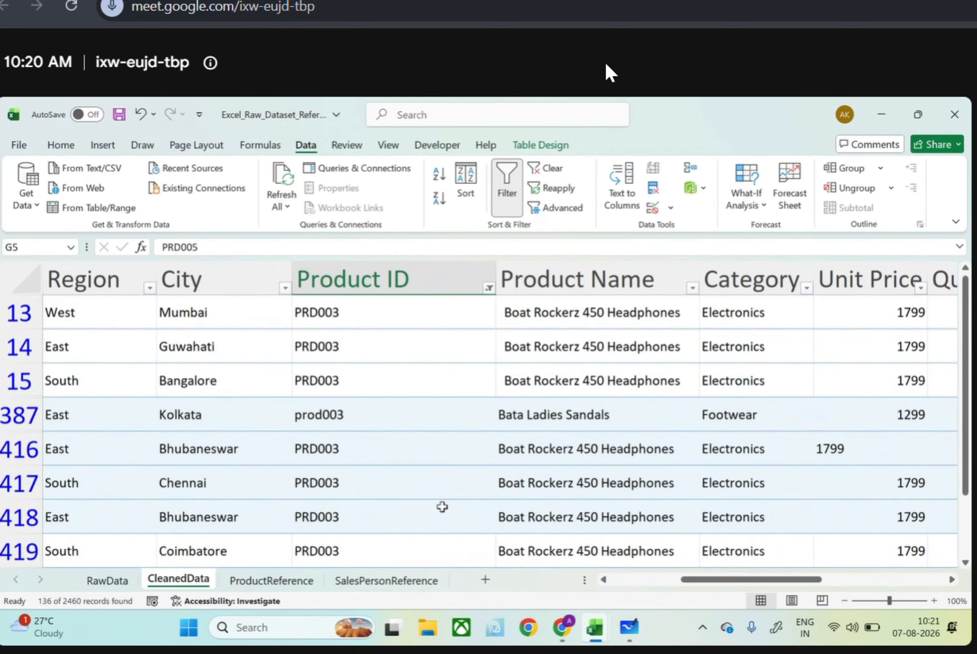
scroll(442, 506, down, 4)
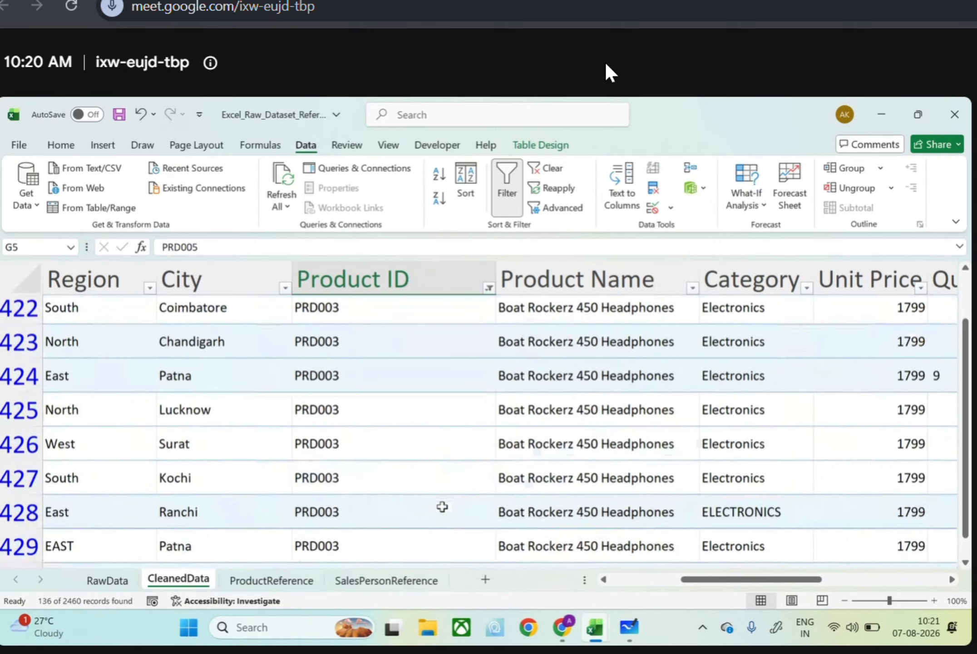
scroll(442, 506, down, 4)
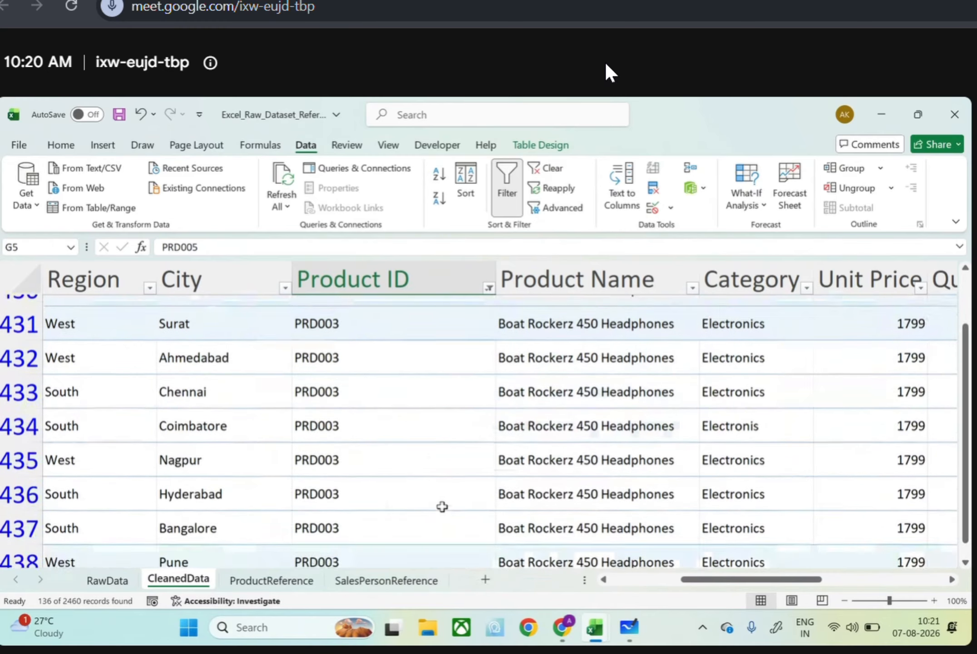
scroll(443, 506, down, 5)
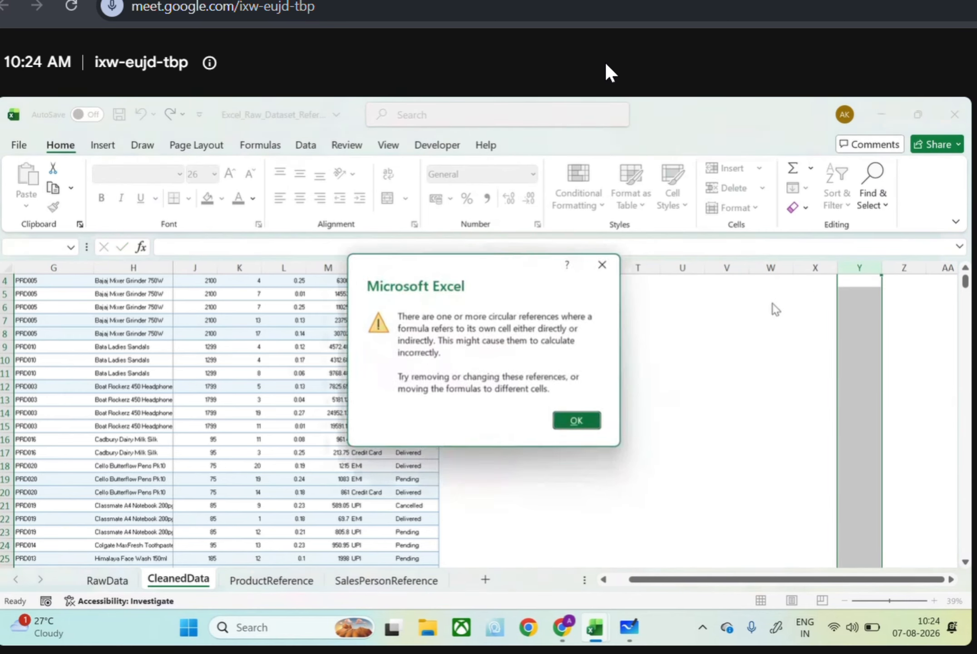
Undo the recent edits to the Category column and the product name list that cause the circular reference in R4
click(563, 425)
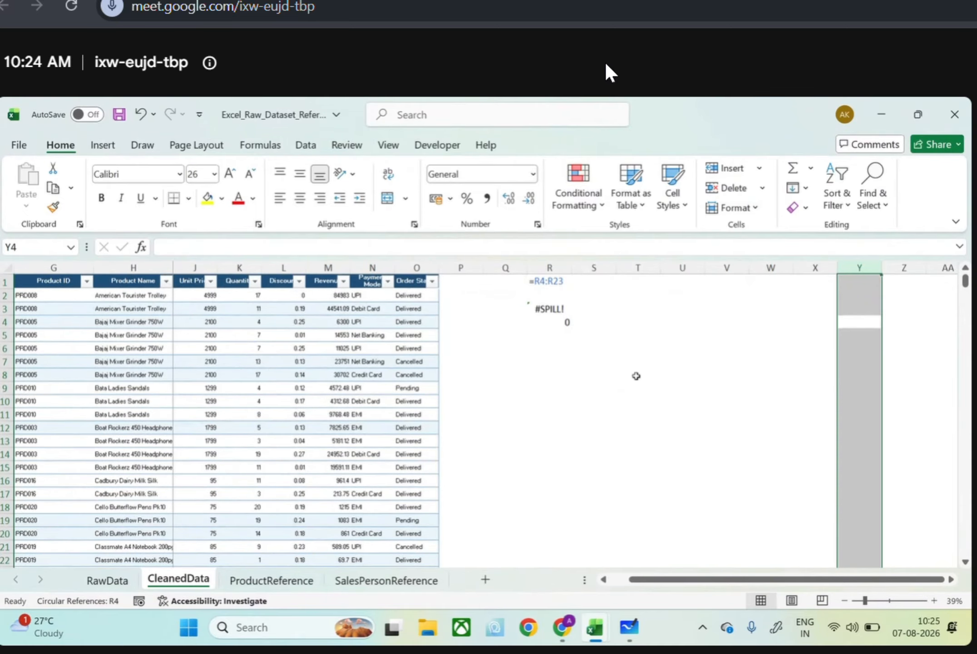
key(ctrl+z)
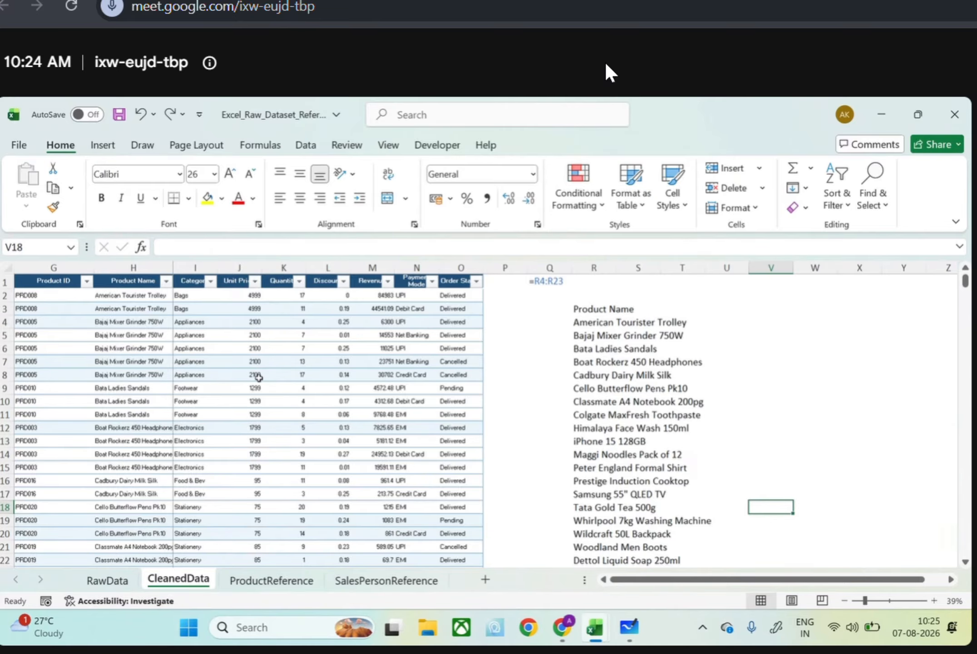
scroll(252, 381, up, 3)
scroll(258, 378, up, 3)
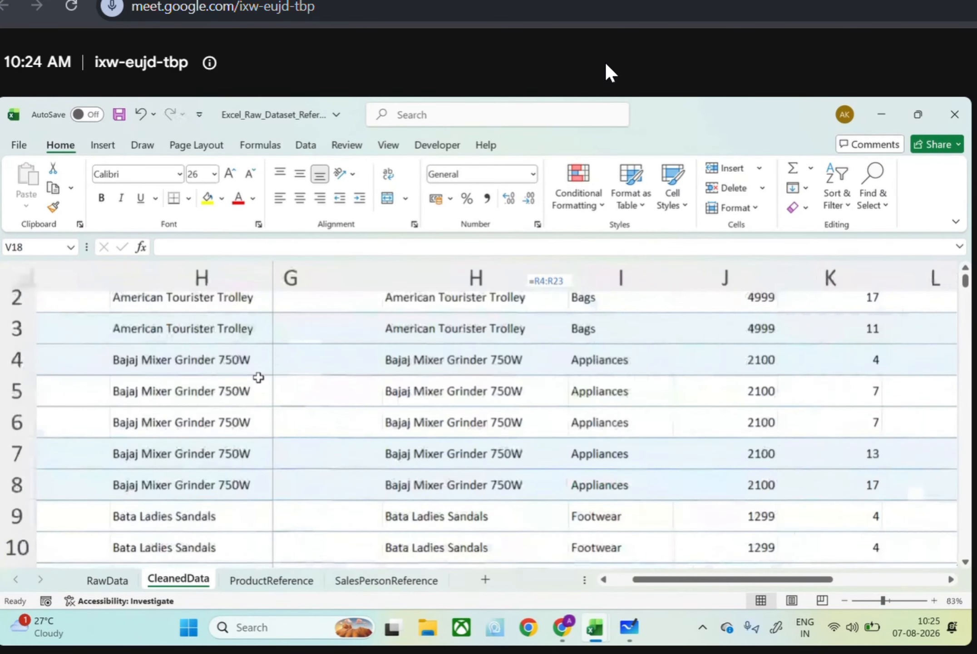
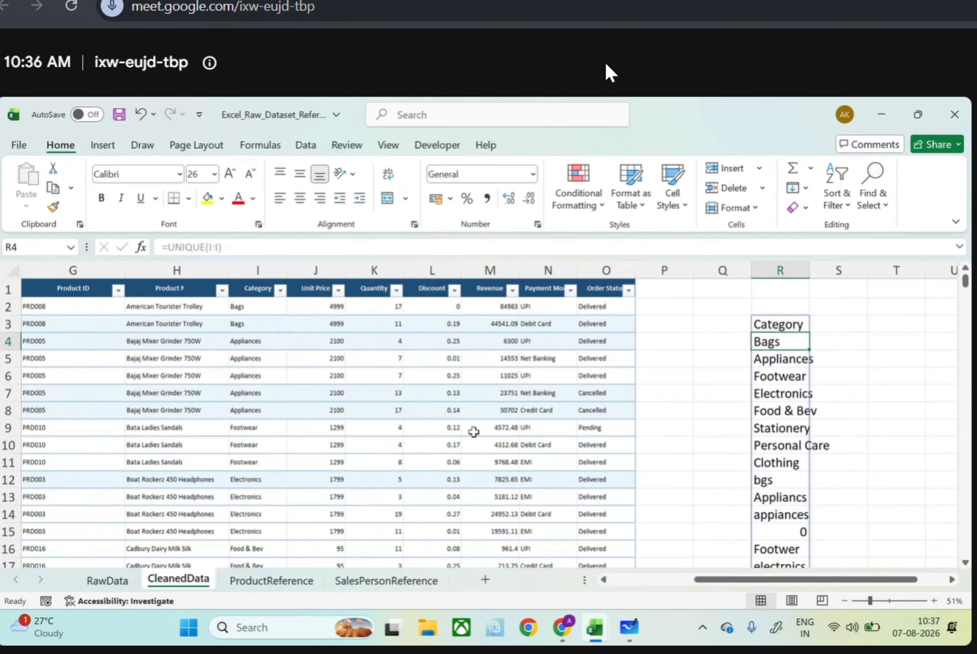
Examine the Unit Price filter values and scan the numeric columns' rows for entries stored inconsistently
scroll(473, 432, up, 5)
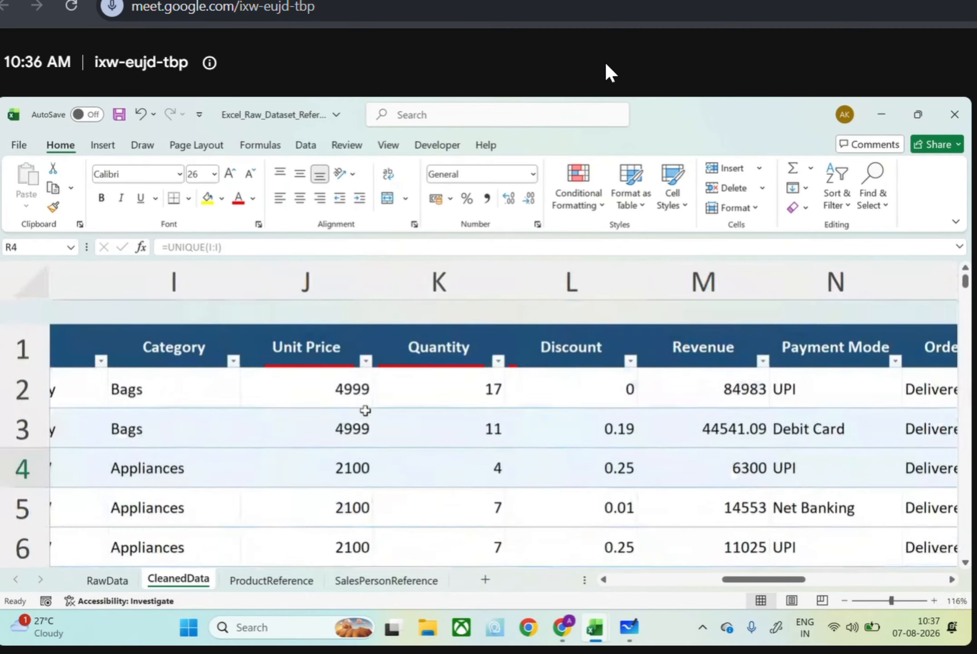
scroll(365, 410, right, 3)
scroll(366, 410, left, 2)
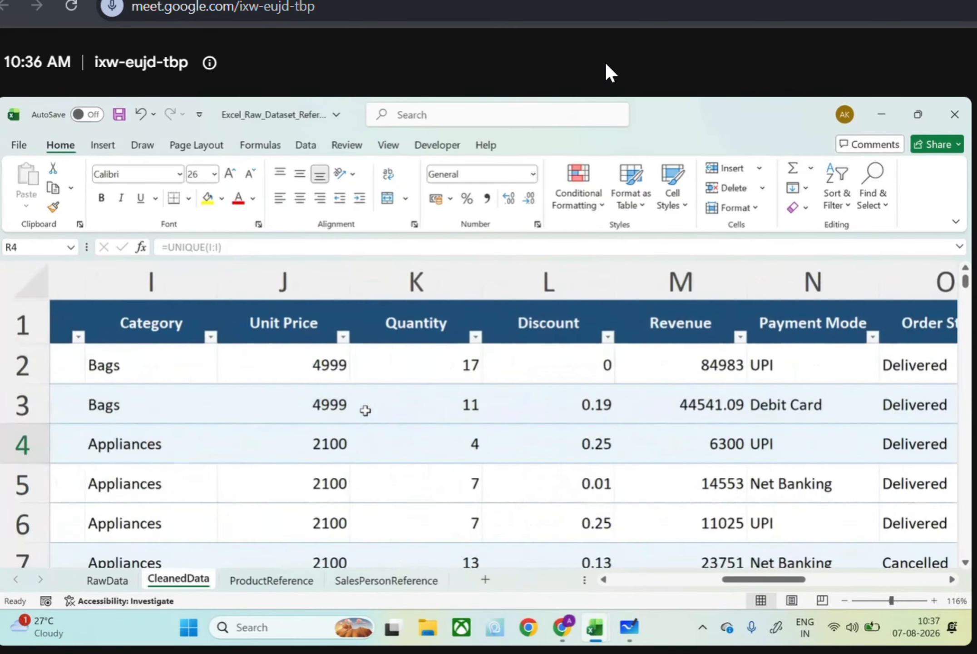
scroll(365, 410, down, 1)
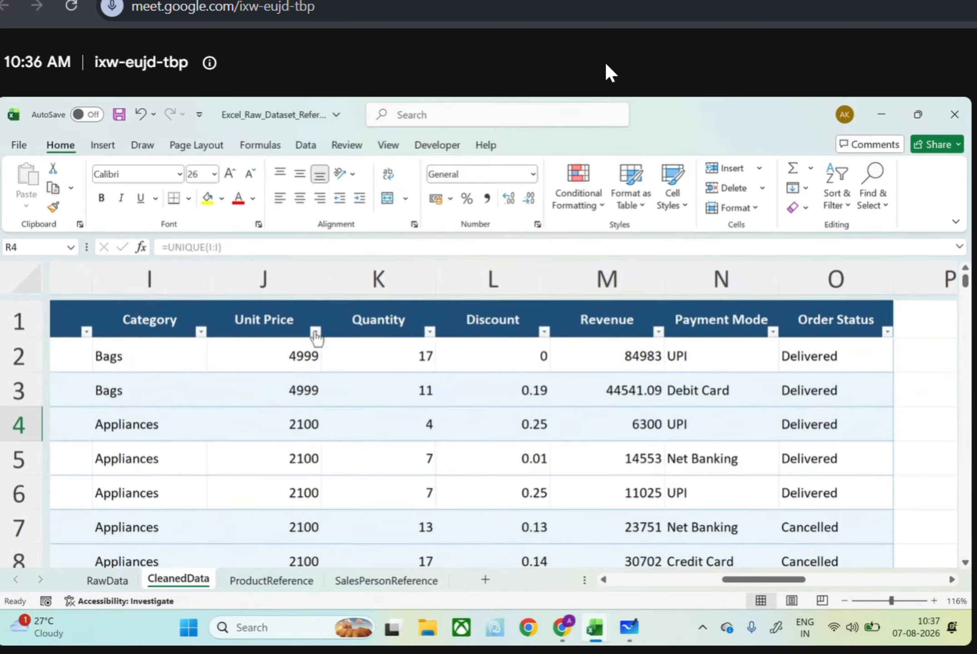
click(315, 332)
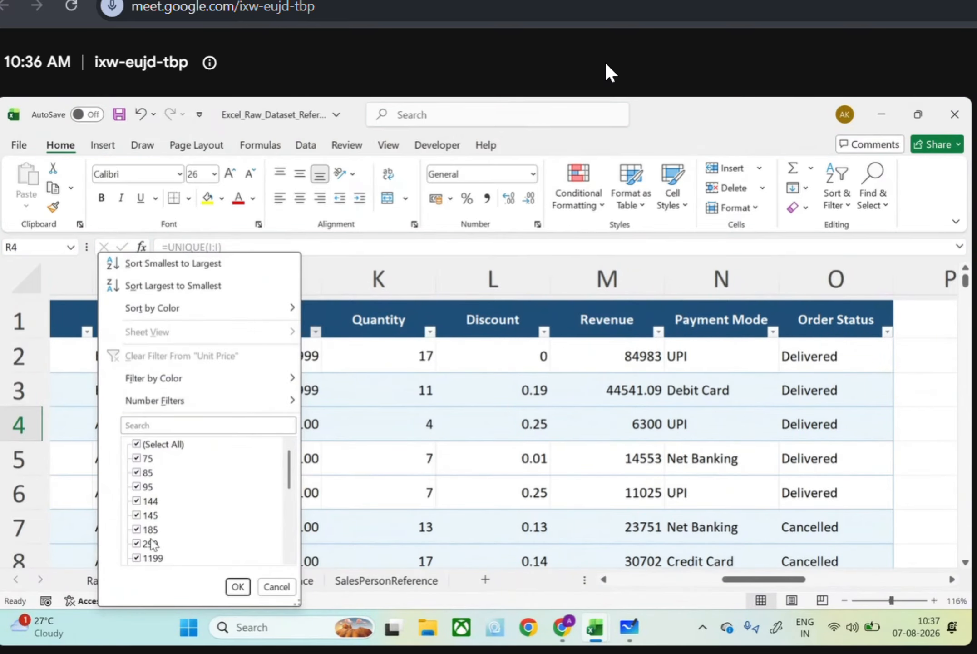
click(330, 439)
scroll(330, 439, down, 3)
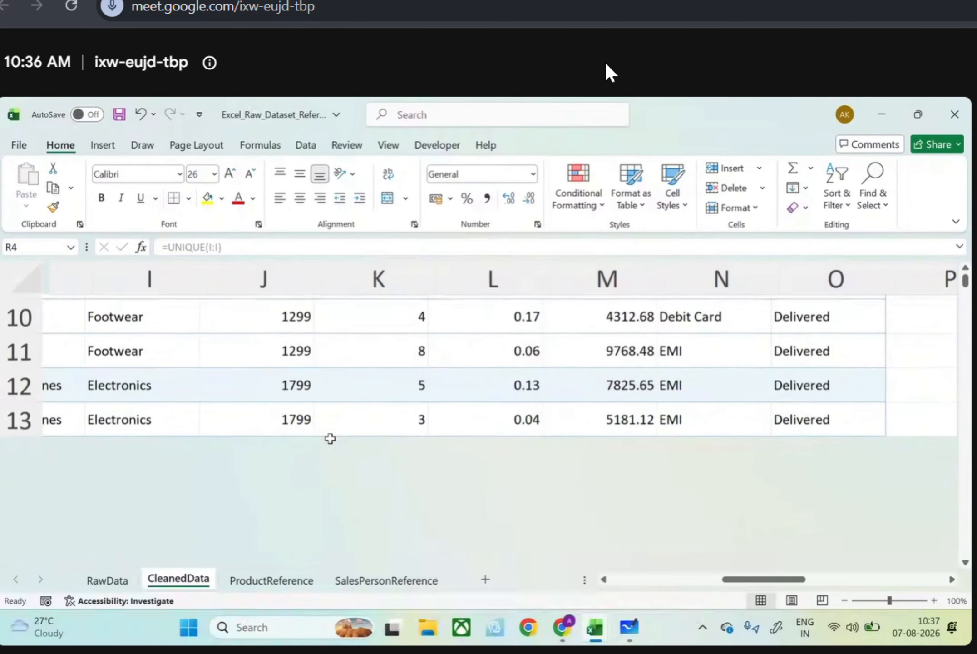
scroll(330, 438, down, 6)
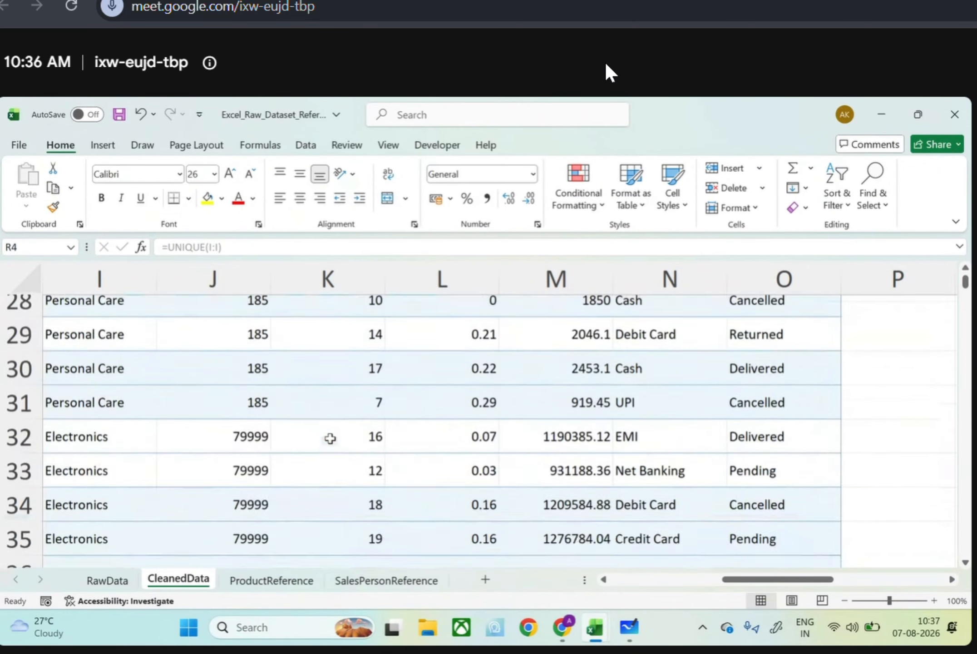
scroll(330, 438, down, 4)
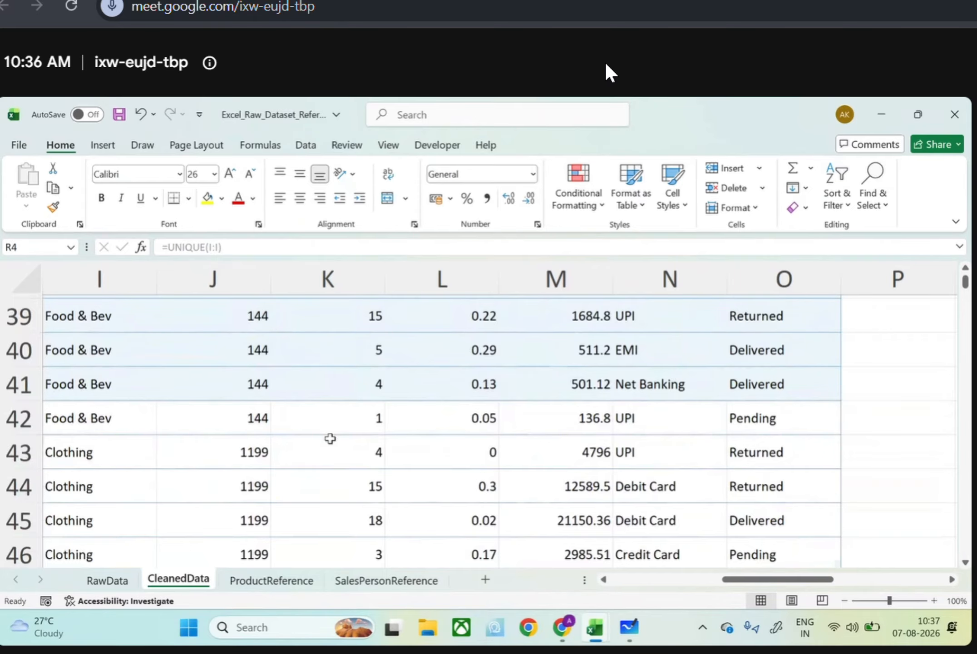
scroll(330, 438, down, 13)
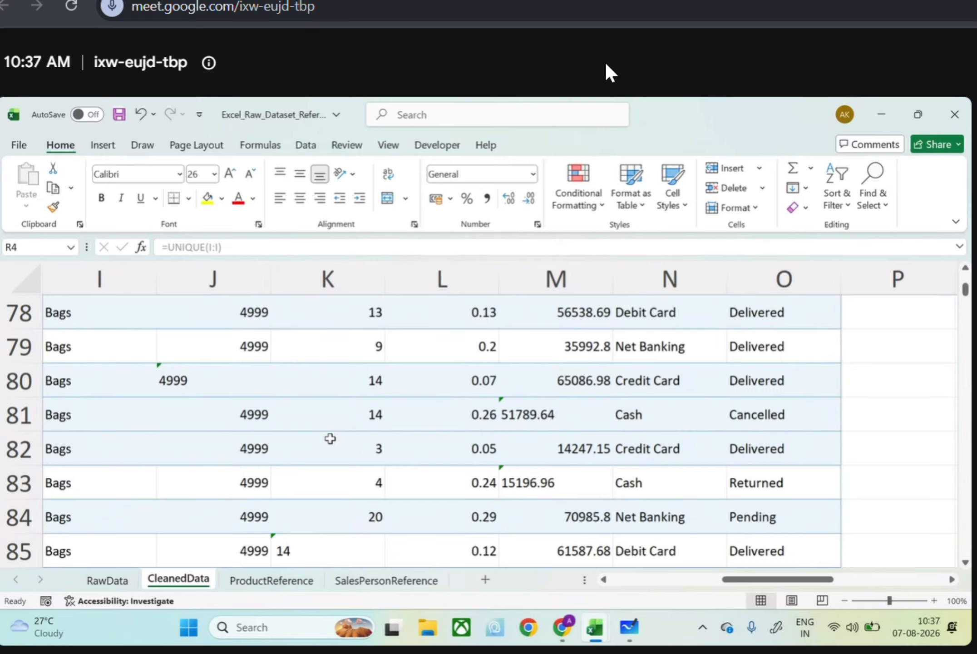
scroll(330, 439, up, 1)
scroll(330, 438, left, 1)
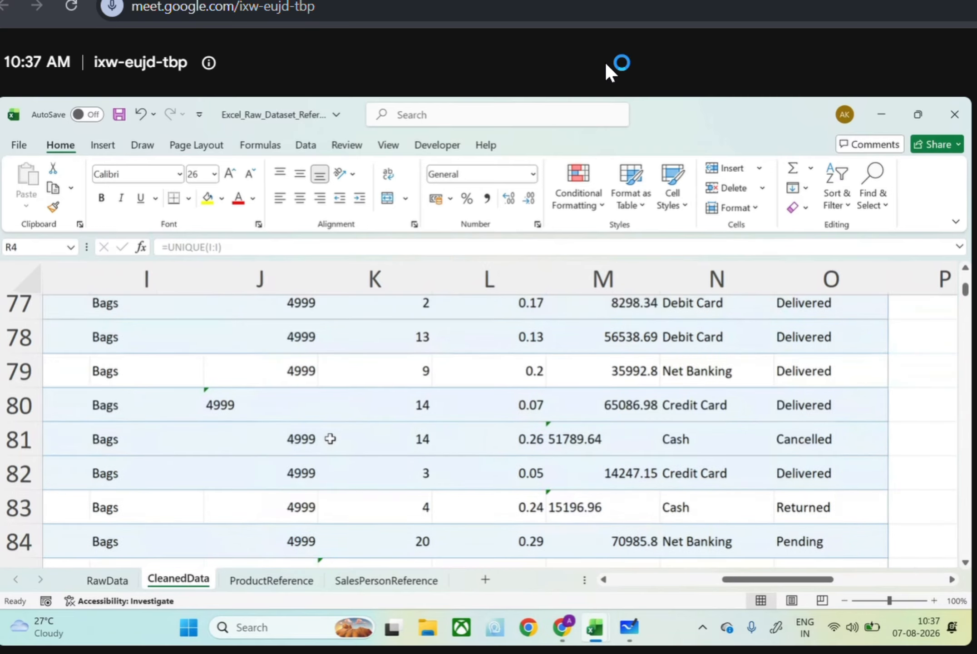
scroll(331, 438, up, 20)
scroll(330, 438, left, 2)
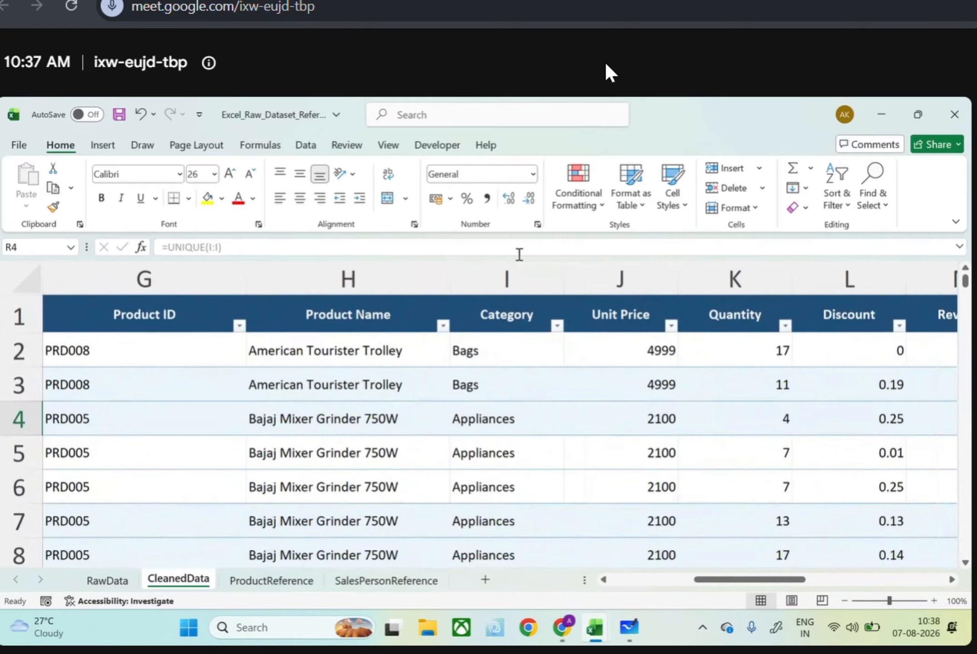
Apply the Number format to the whole Unit Price column and check how its rows respond to it
click(612, 271)
click(532, 175)
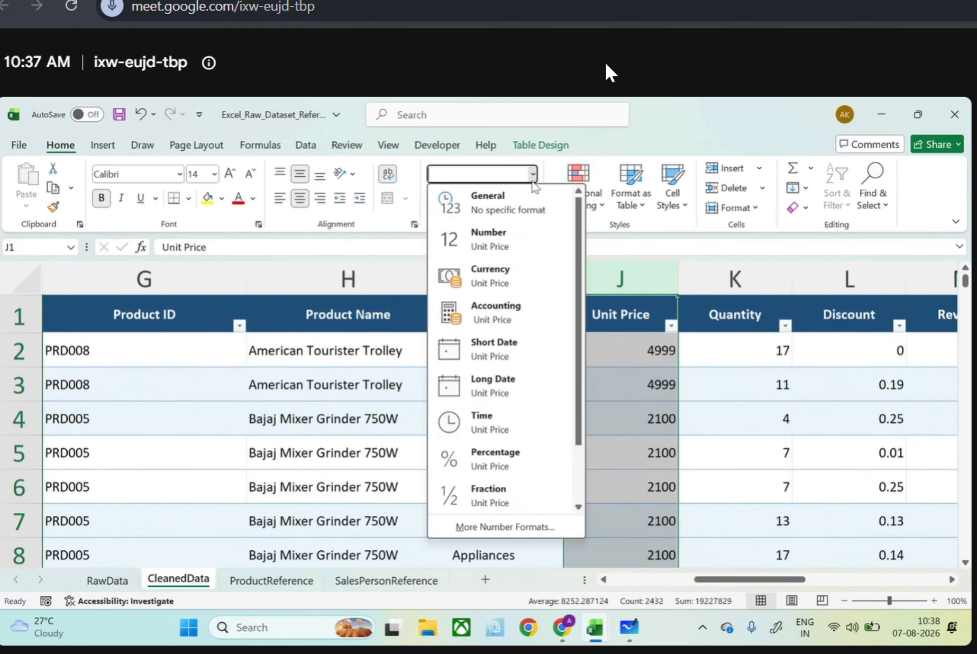
click(495, 241)
scroll(626, 452, down, 4)
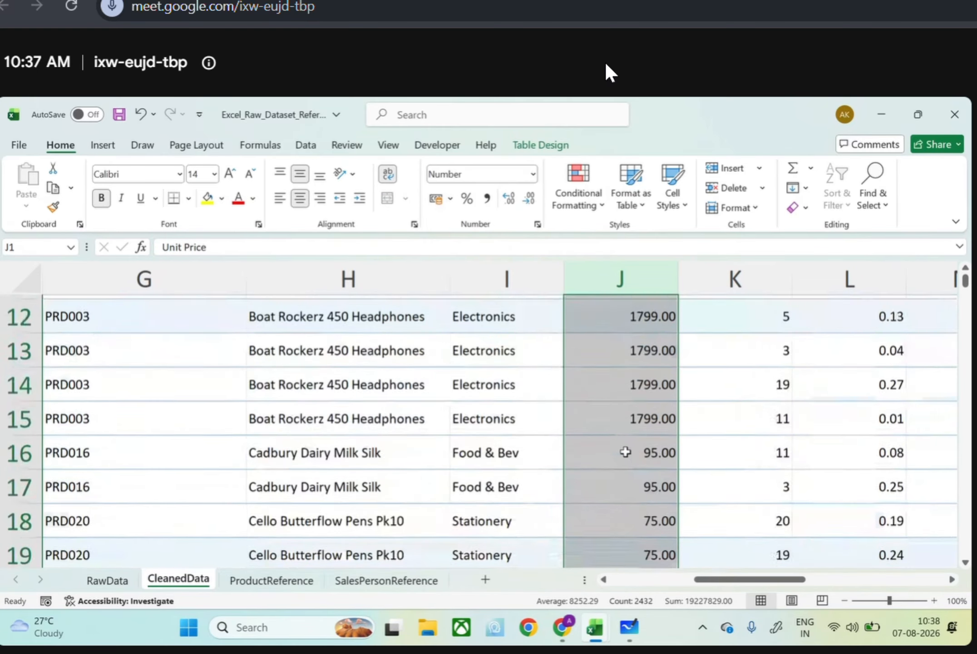
scroll(625, 452, down, 17)
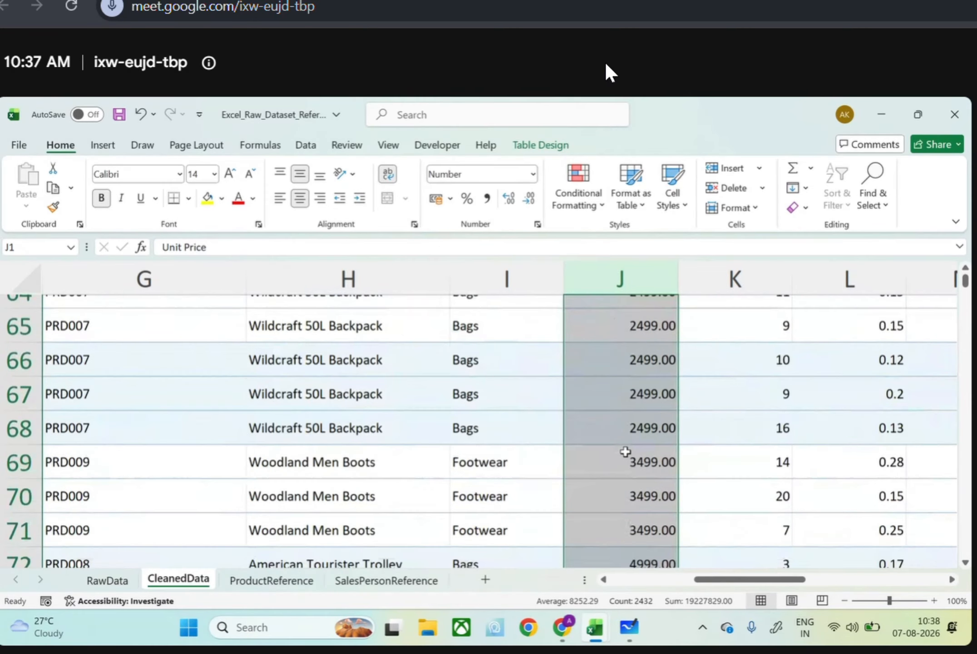
scroll(625, 452, down, 5)
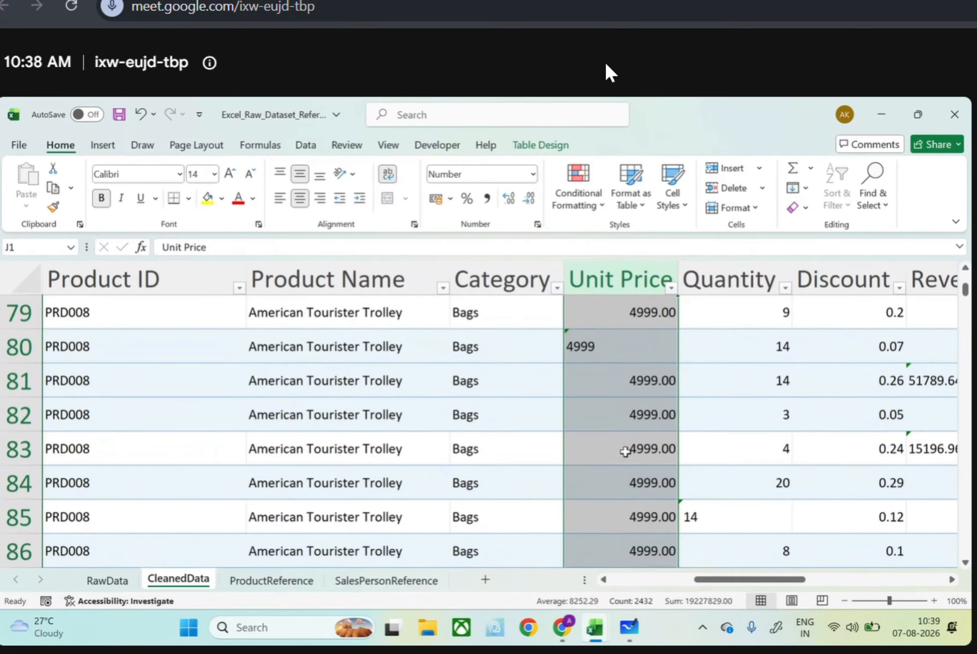
scroll(626, 450, up, 1)
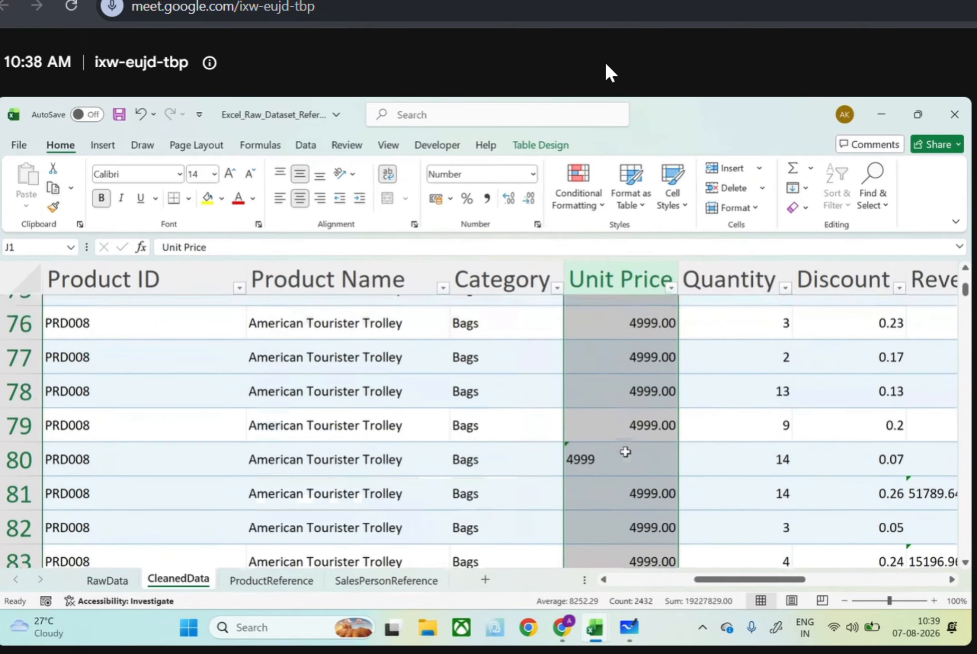
scroll(625, 451, up, 20)
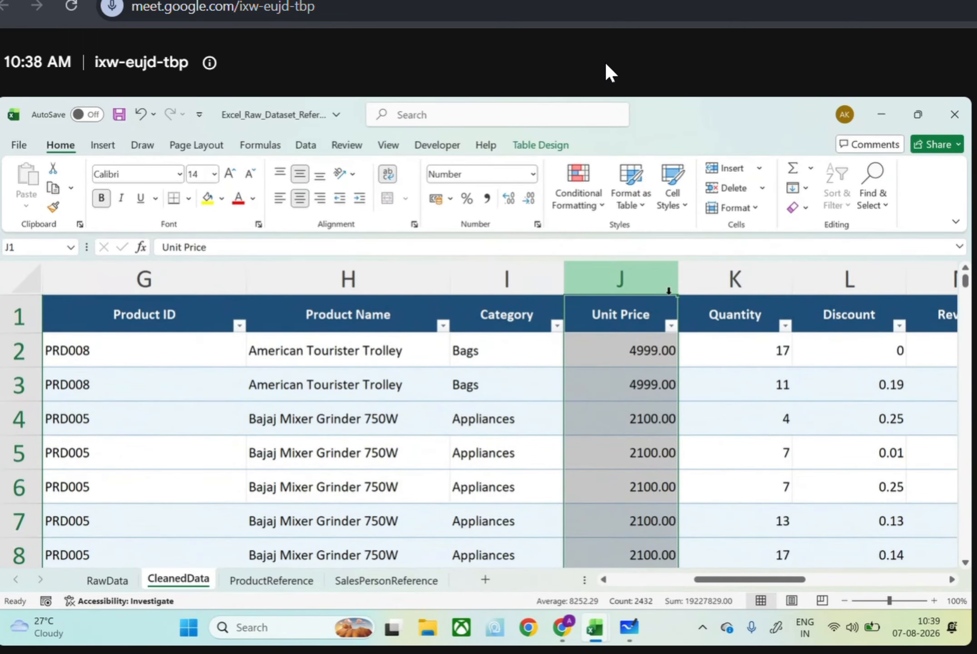
Insert a table column before Unit Price and fill it with the formula =VALUE([@[Unit Price]])
right_click(644, 276)
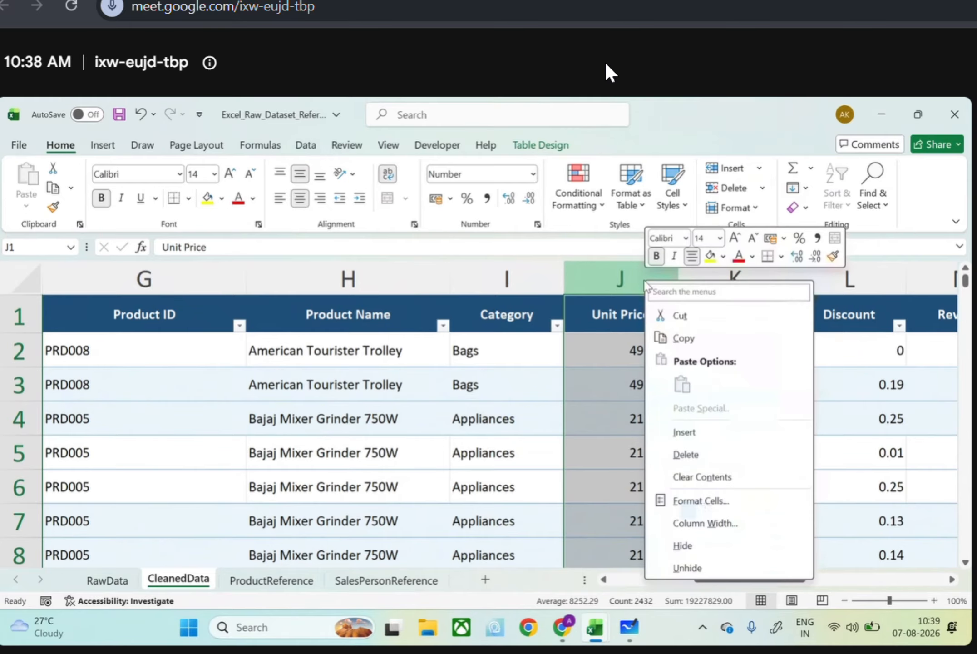
click(681, 432)
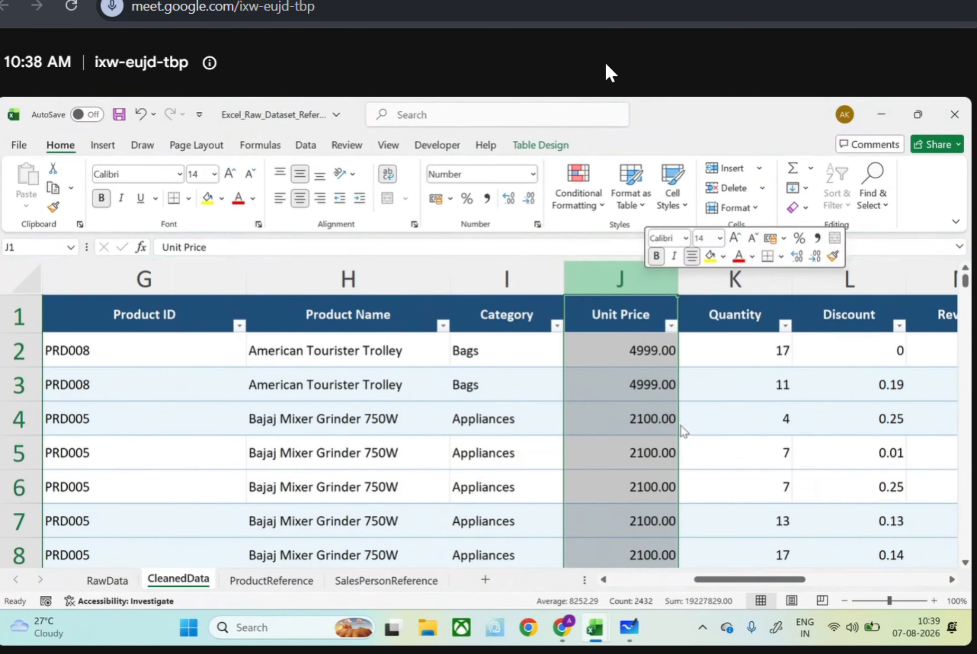
click(601, 347)
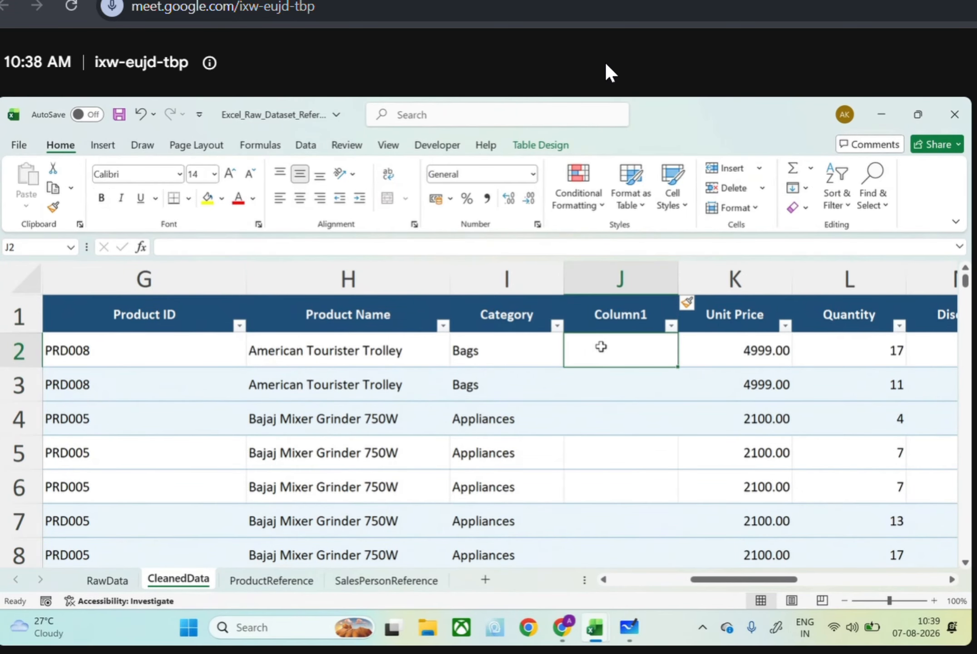
text(=value()
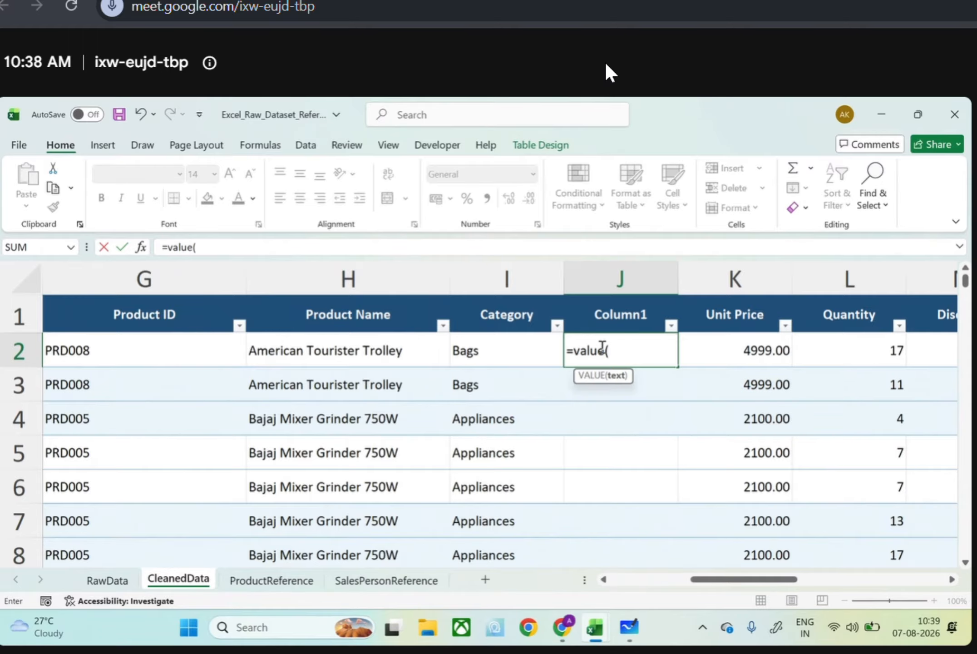
click(738, 348)
text())
key(Return)
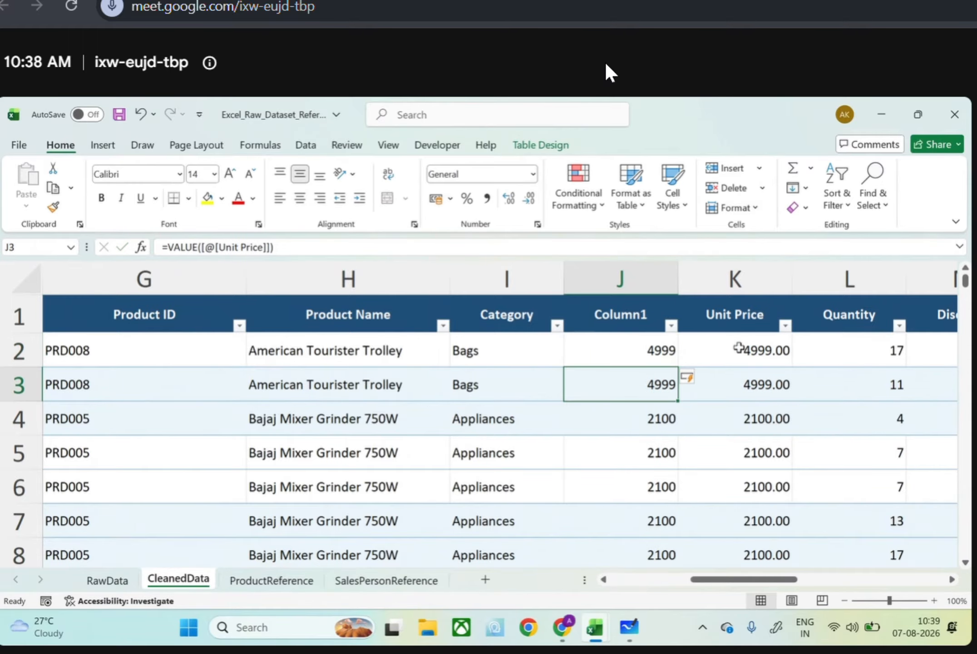
Compare the converted values in Column1 with Unit Price, and filter Column1 to only #VALUE!
scroll(626, 462, down, 9)
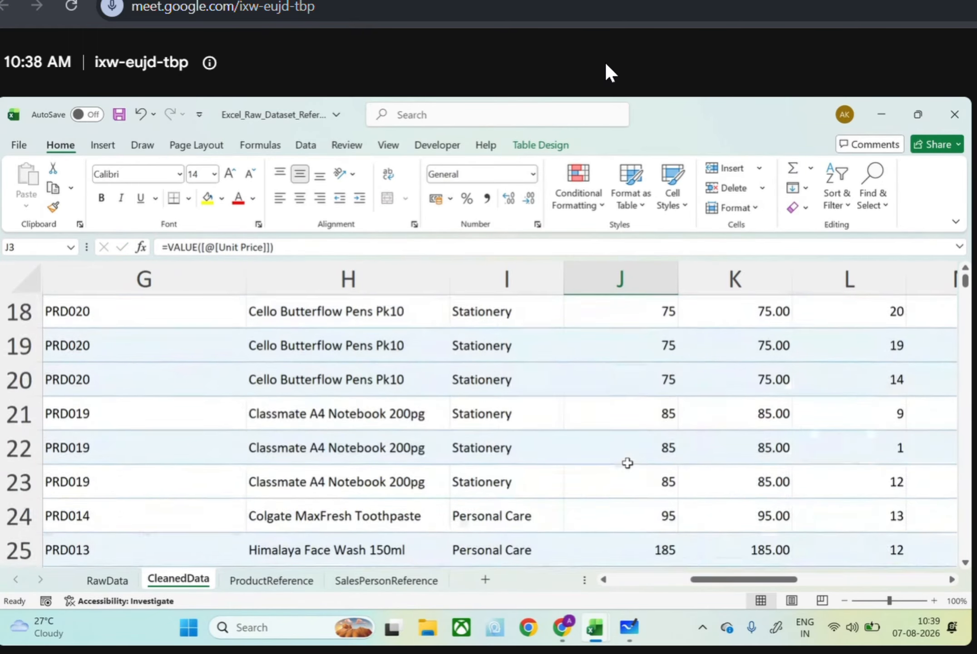
scroll(628, 462, down, 9)
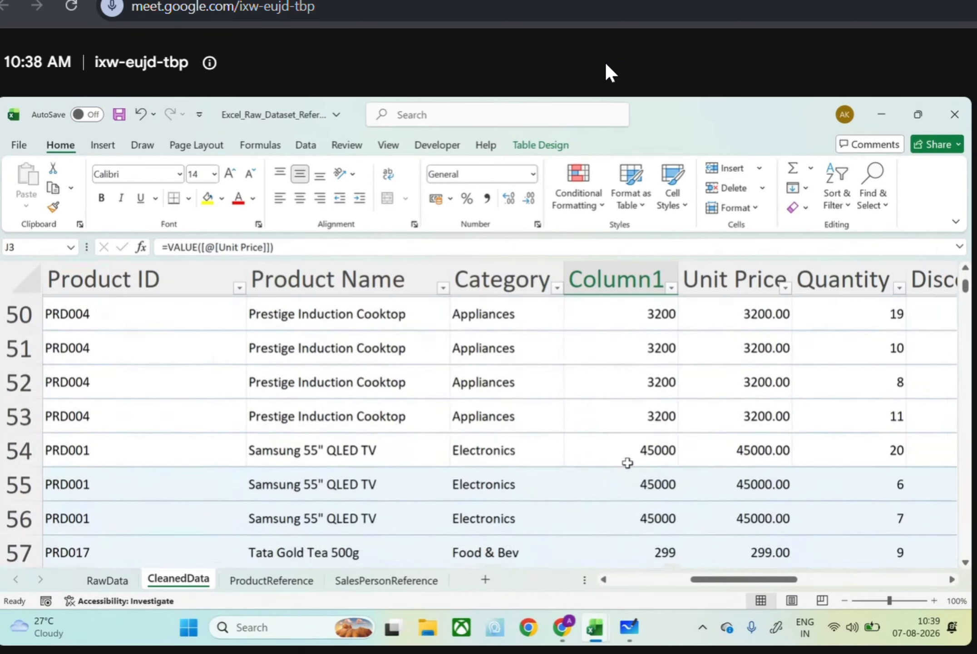
scroll(627, 462, down, 7)
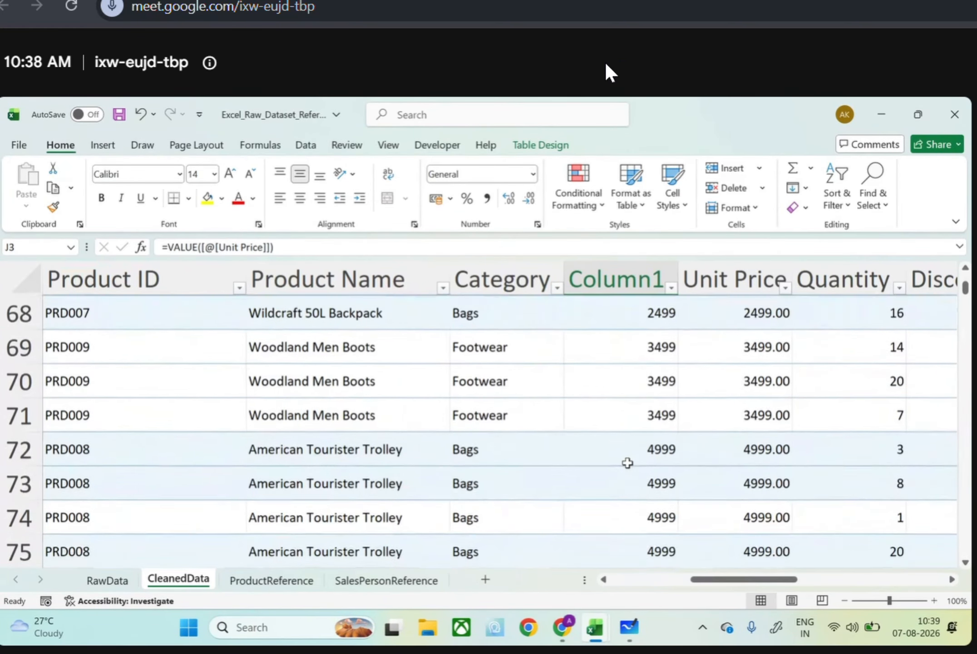
scroll(628, 462, down, 1)
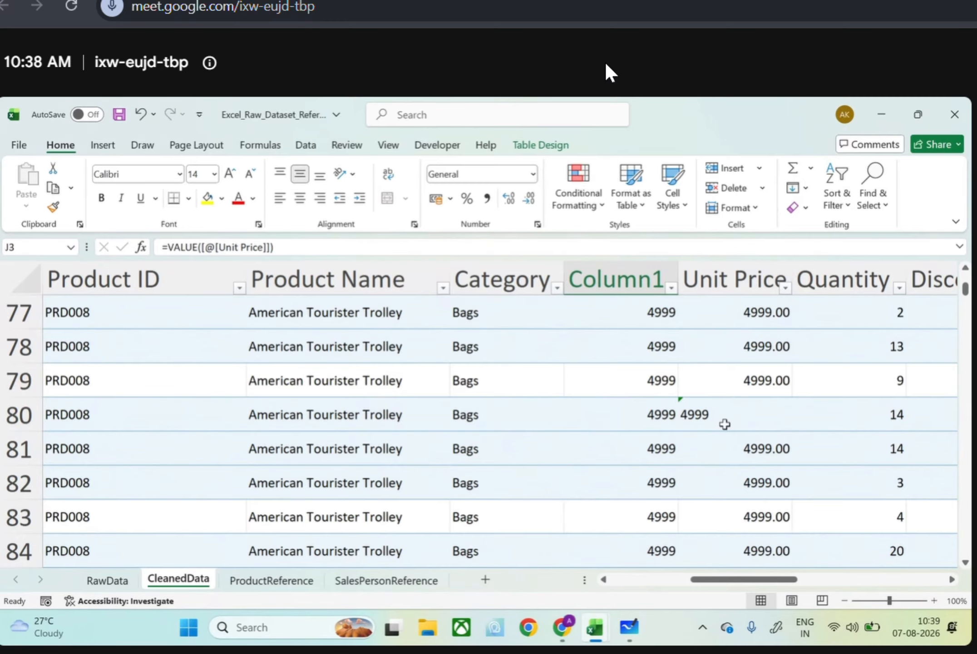
scroll(725, 424, down, 12)
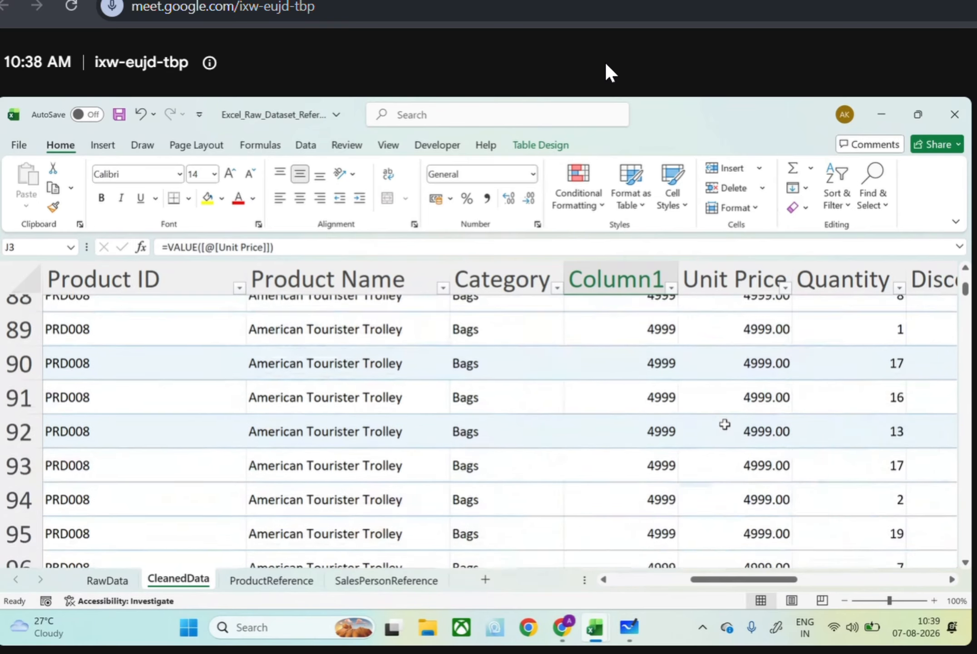
scroll(725, 424, up, 1)
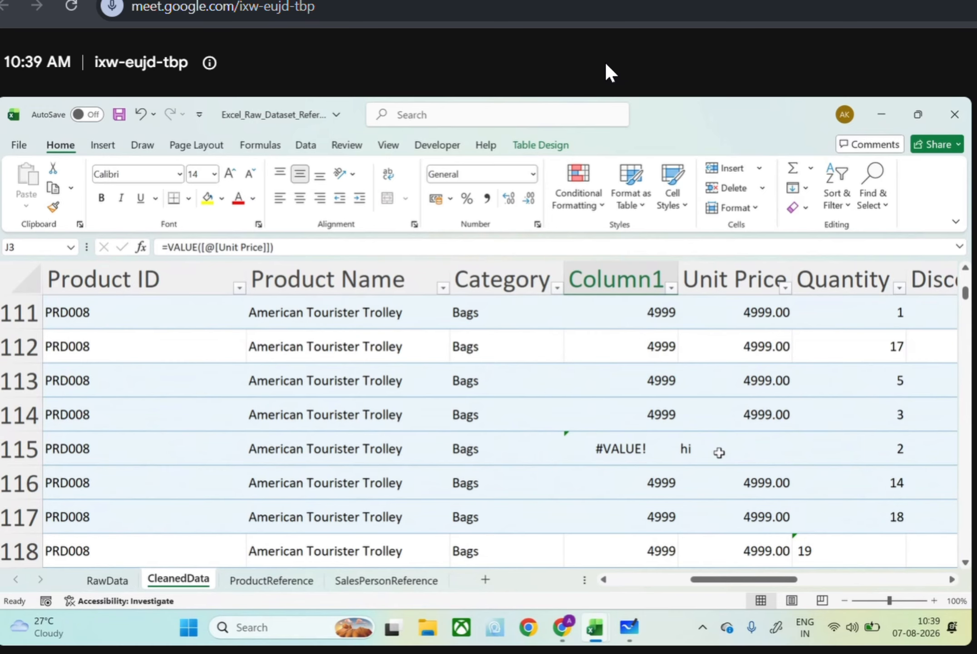
click(671, 288)
click(500, 443)
scroll(502, 450, down, 5)
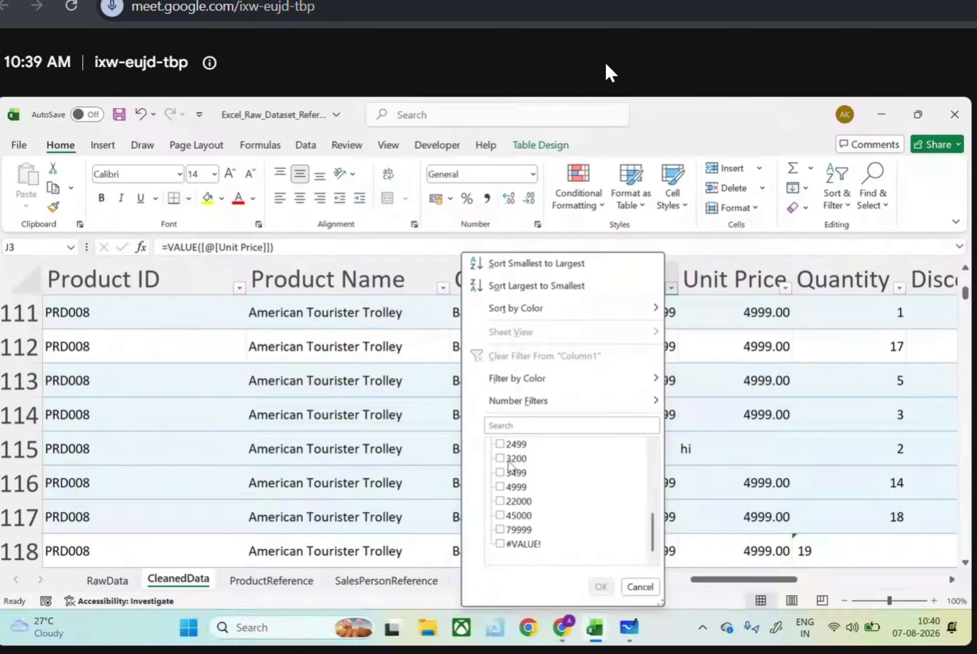
click(502, 544)
click(600, 586)
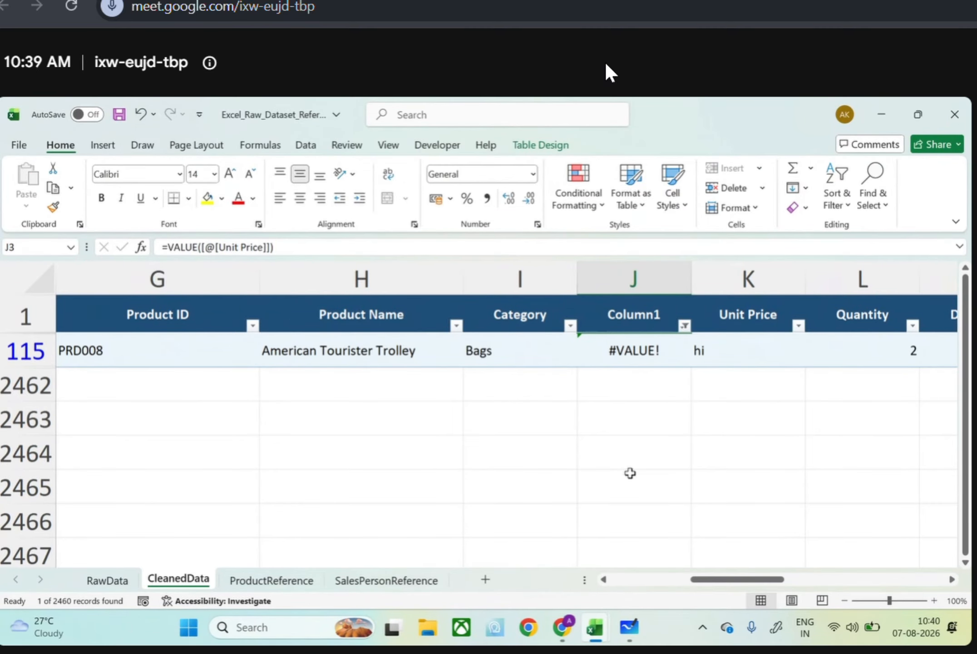
Try clearing the "hi" entry from the Unit Price cell in row 115, and undo the change
click(726, 362)
key(BackSpace)
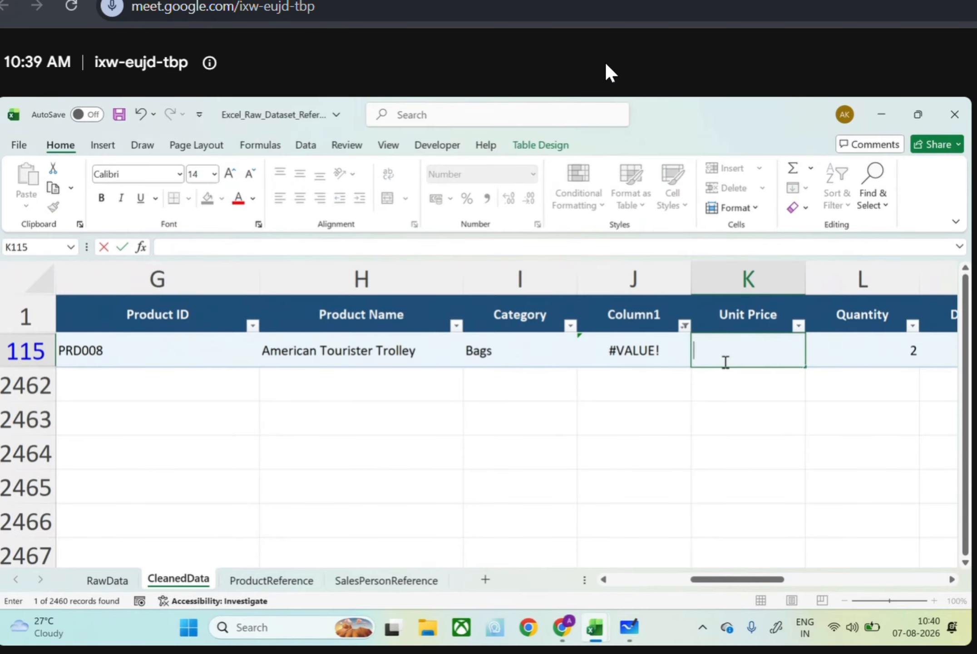
text(\)
key(BackSpace)
key(Return)
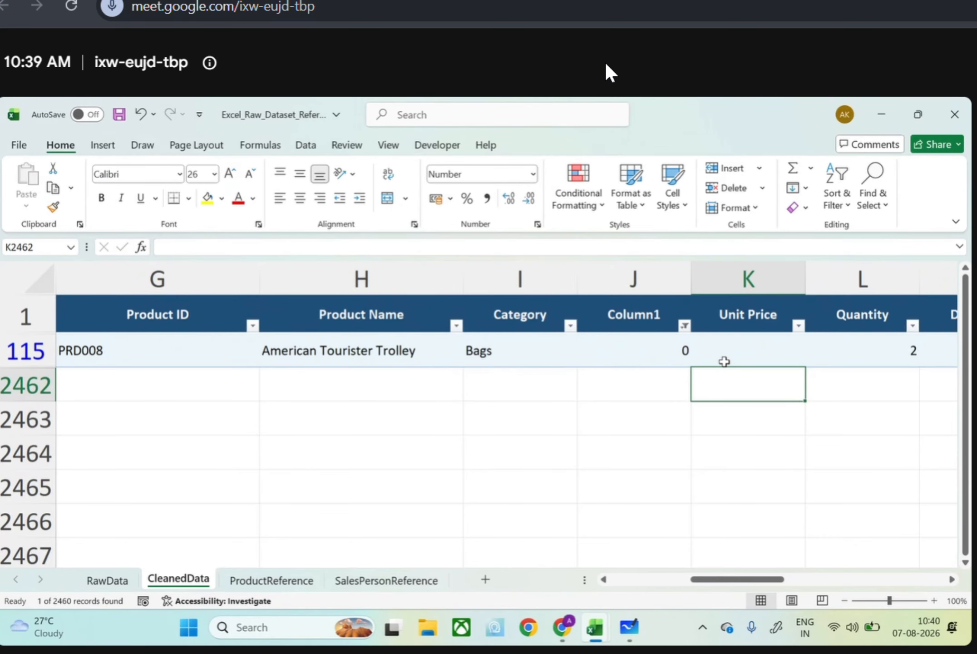
key(ctrl+z)
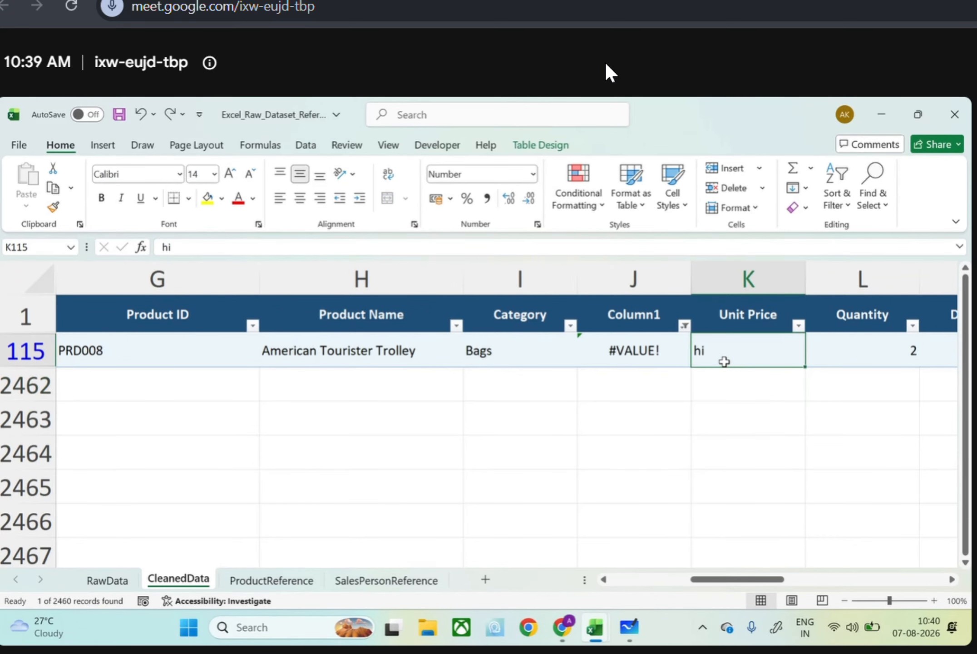
Show all values in the Column1 filter again and check the entries listed in the Unit Price filter
click(685, 325)
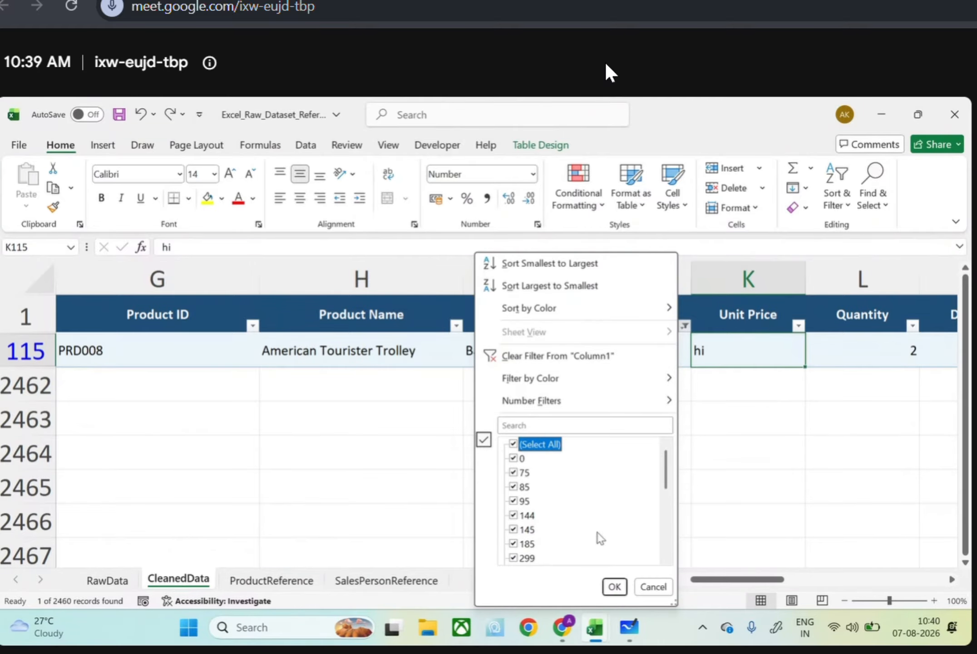
click(616, 587)
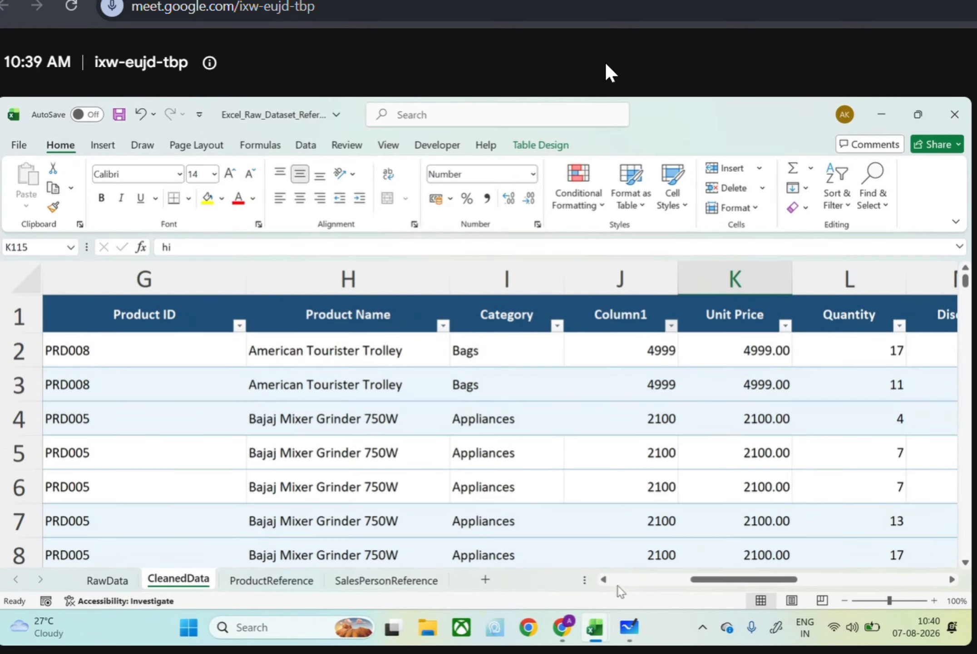
click(785, 326)
scroll(691, 486, down, 10)
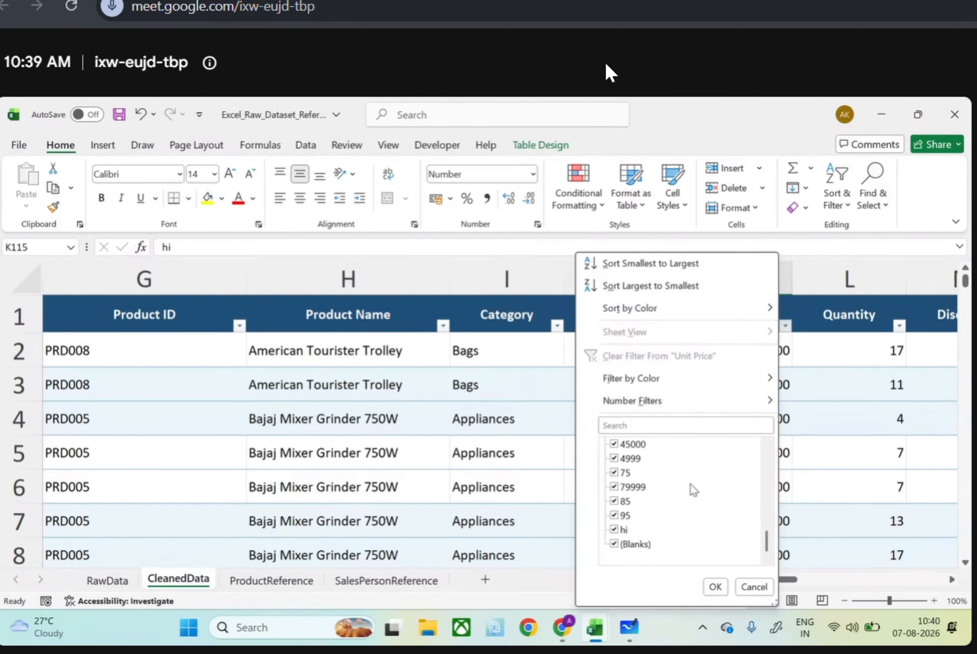
click(715, 586)
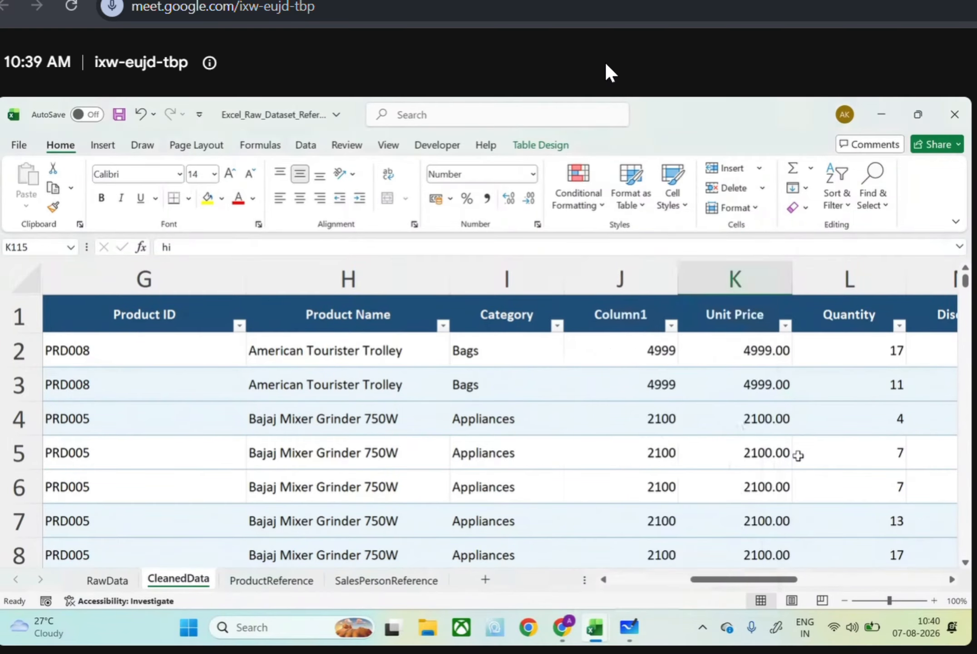
Replace every "hi" in the Unit Price column with nothing using Find and Replace
click(739, 286)
key(ctrl+f)
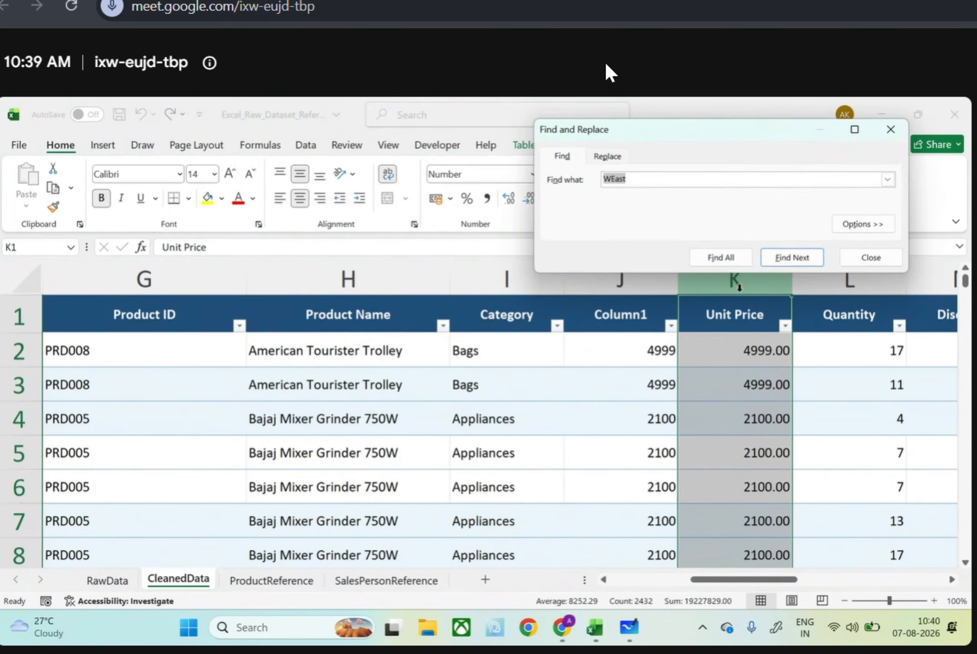
text(hi)
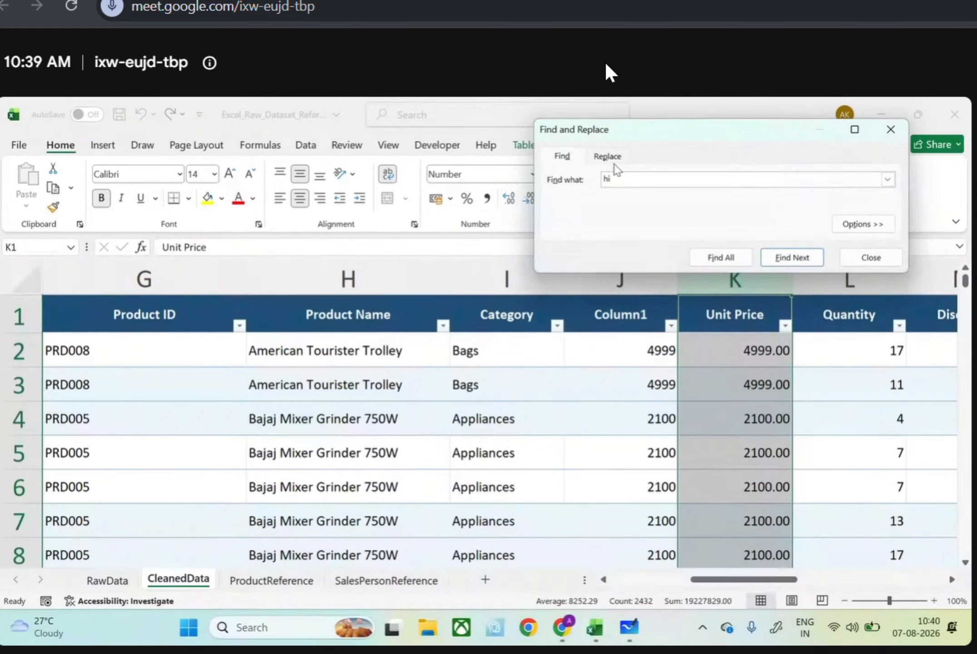
click(614, 164)
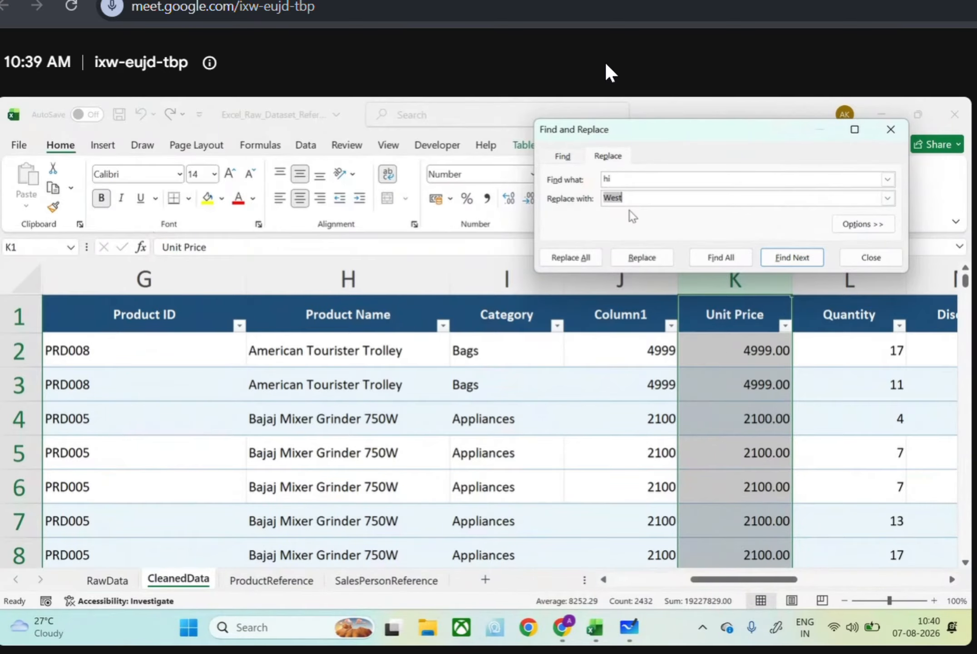
key(Return)
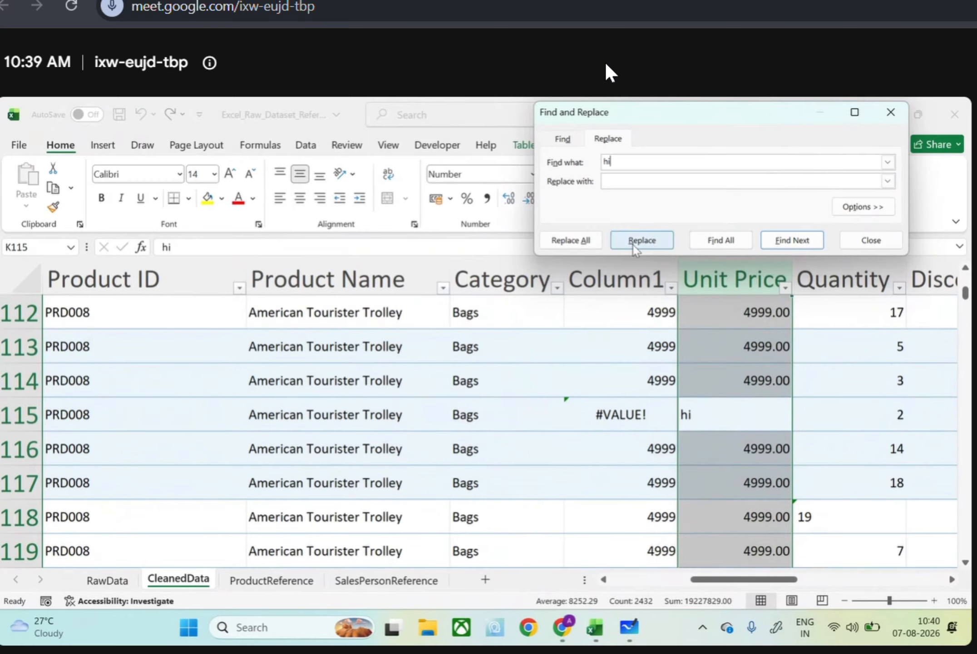
click(594, 243)
click(834, 222)
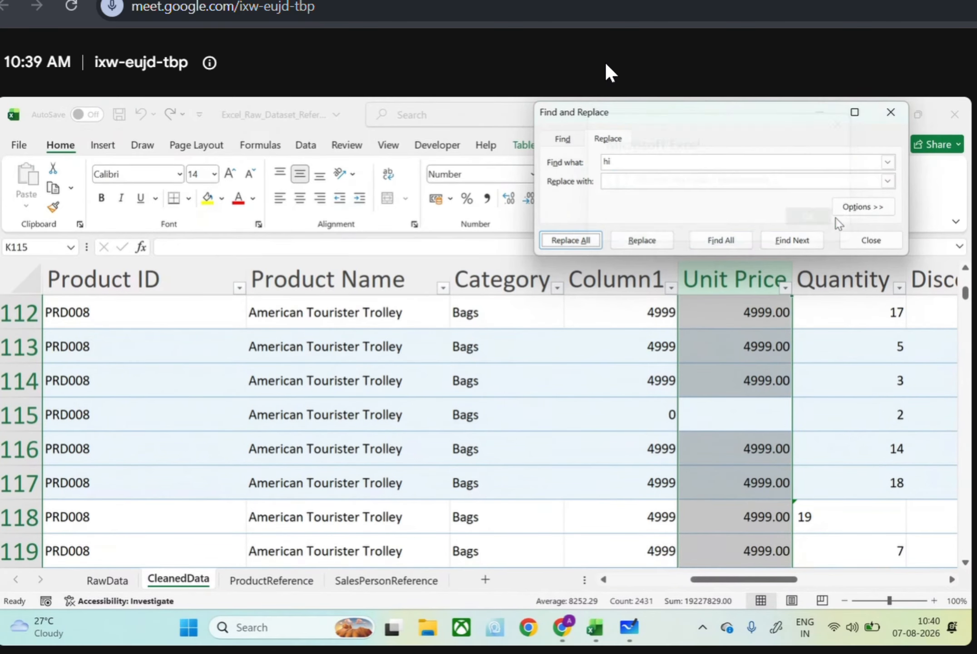
click(891, 112)
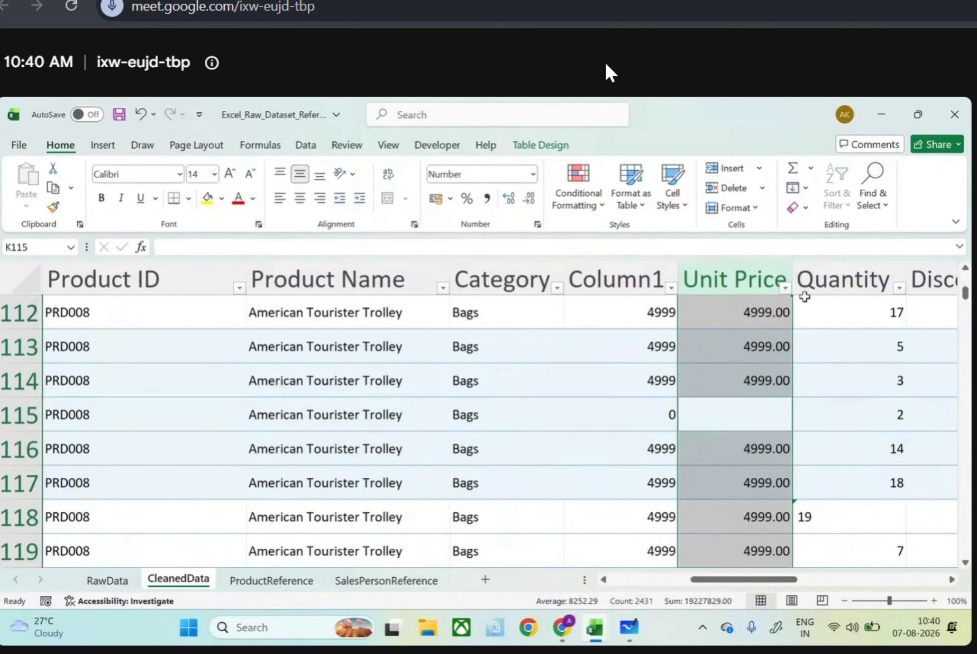
Filter Column1 to only the value 0 and compare those rows with their Unit Price cells
click(671, 287)
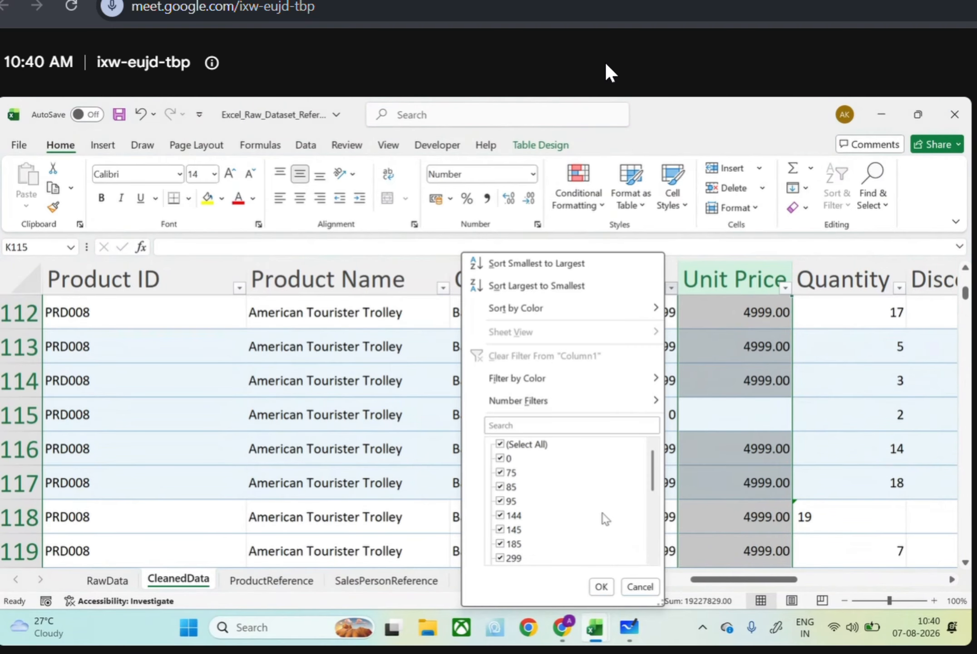
scroll(606, 519, up, 10)
click(500, 443)
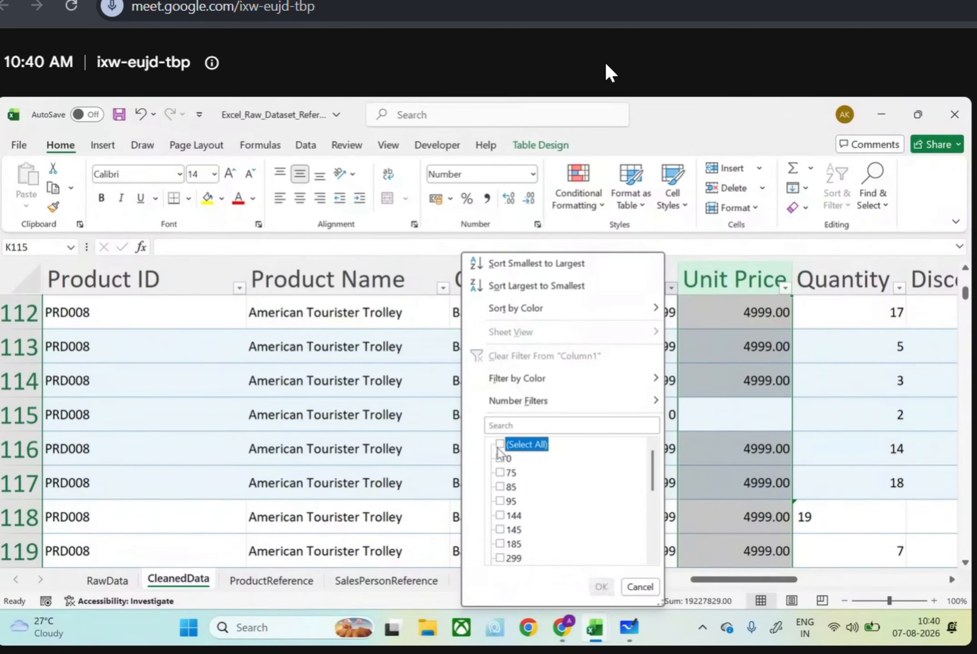
click(500, 458)
click(601, 586)
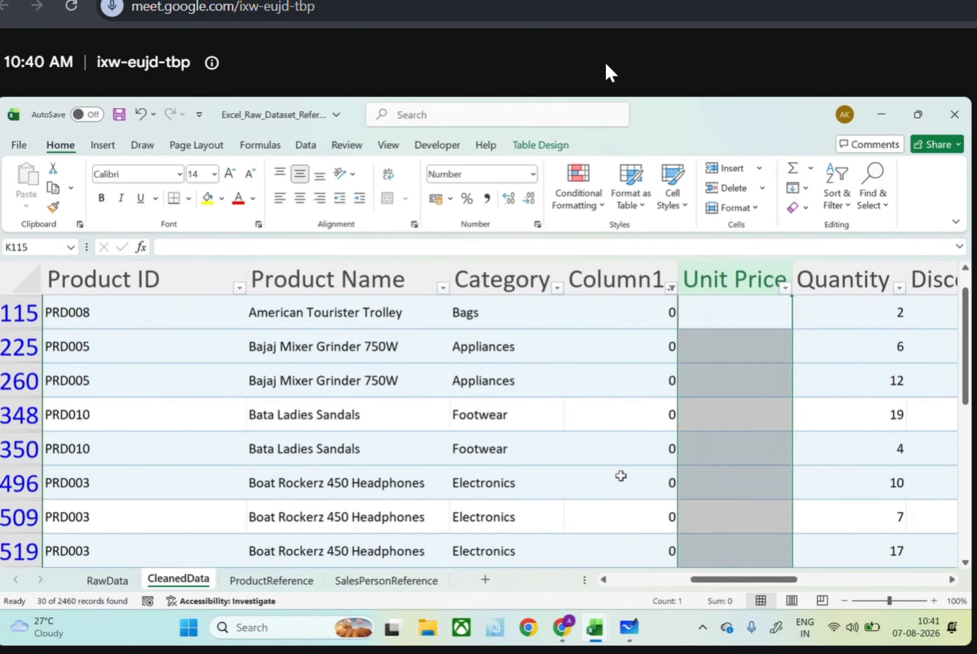
scroll(621, 475, up, 1)
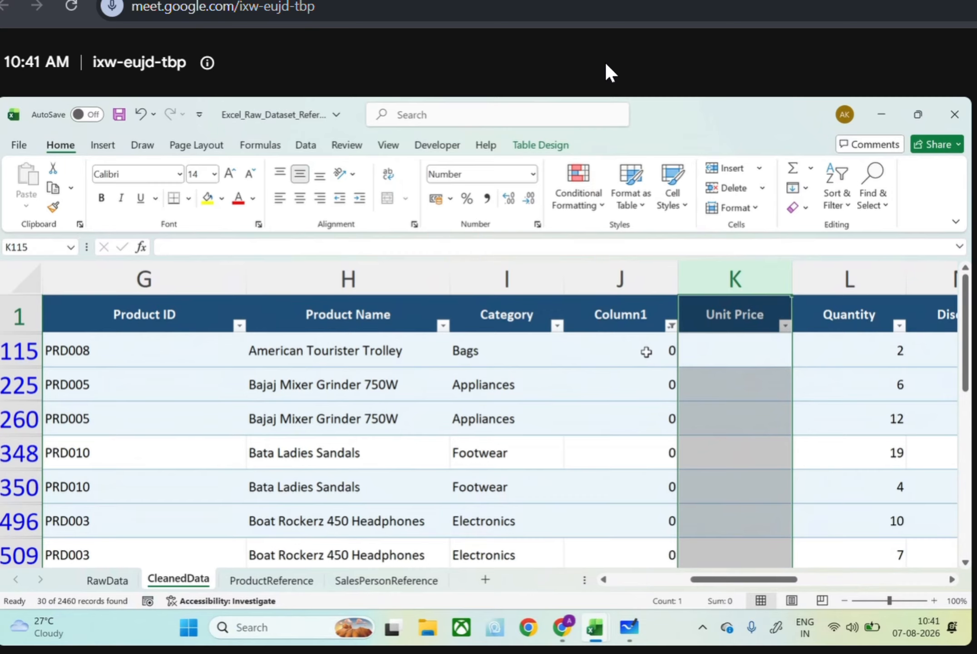
Undo the Column1 filter, the "hi" replacement and the VALUE formula, back to an empty Column1
key(ctrl+z)
key(ctrl+z)
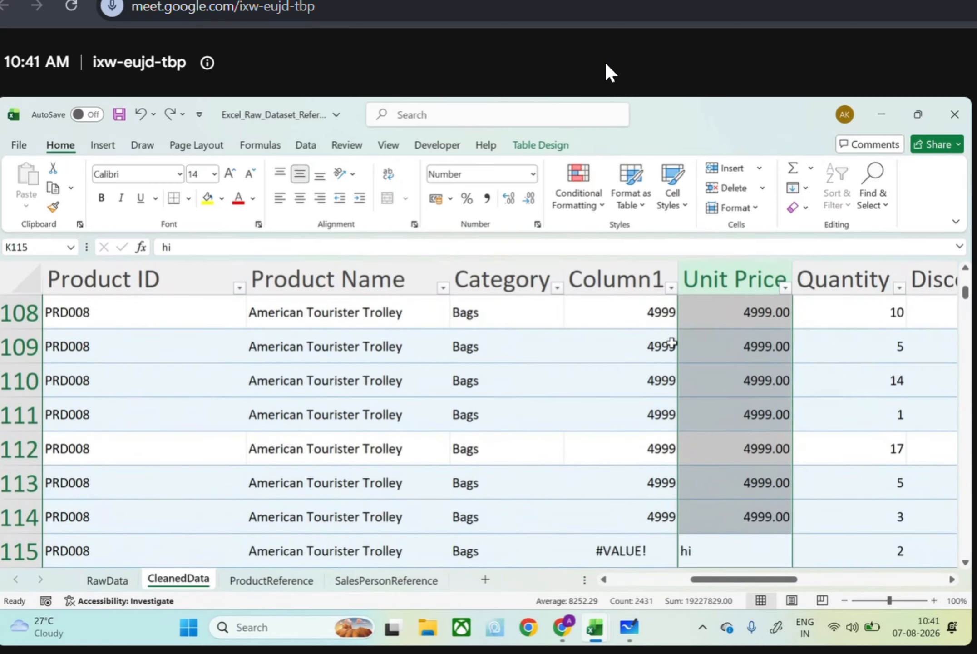
key(ctrl+z)
key(ctrl+z)
key(ctrl+z)
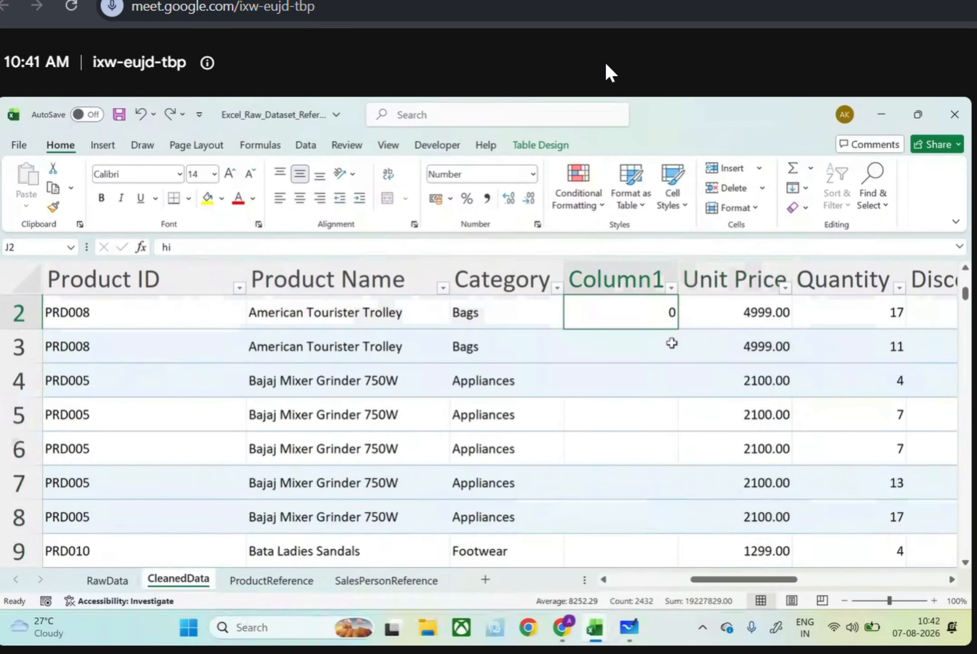
key(ctrl+z)
key(ctrl+z)
key(ctrl+z)
key(ctrl+z)
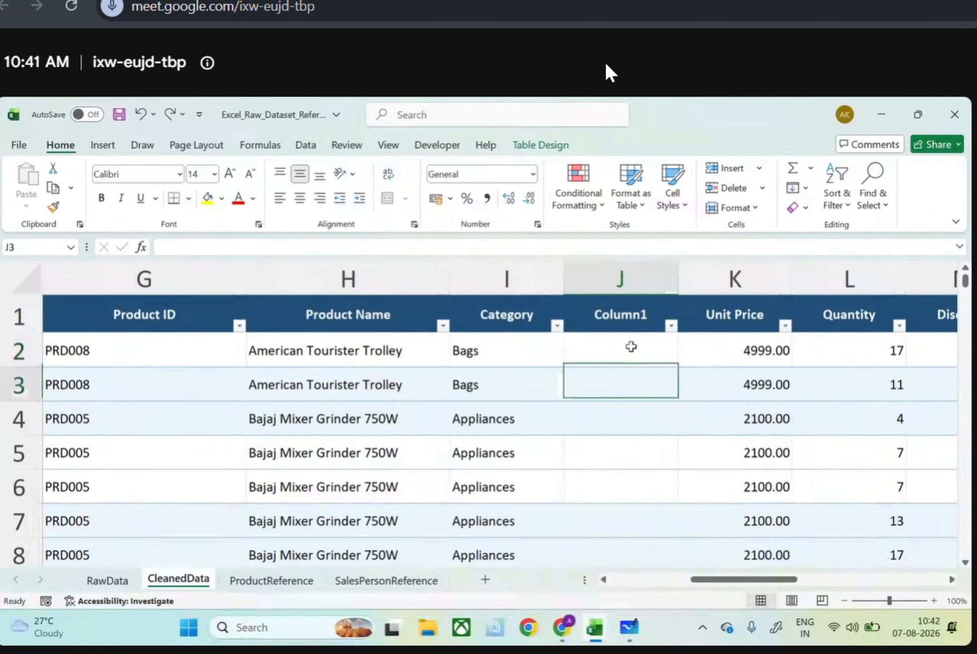
Fill Column1 with the formula =IF(ISBLANK([@[Unit Price]]),"",VALUE([@[Unit Price]])), starting from its first data row
click(631, 346)
text(=i)
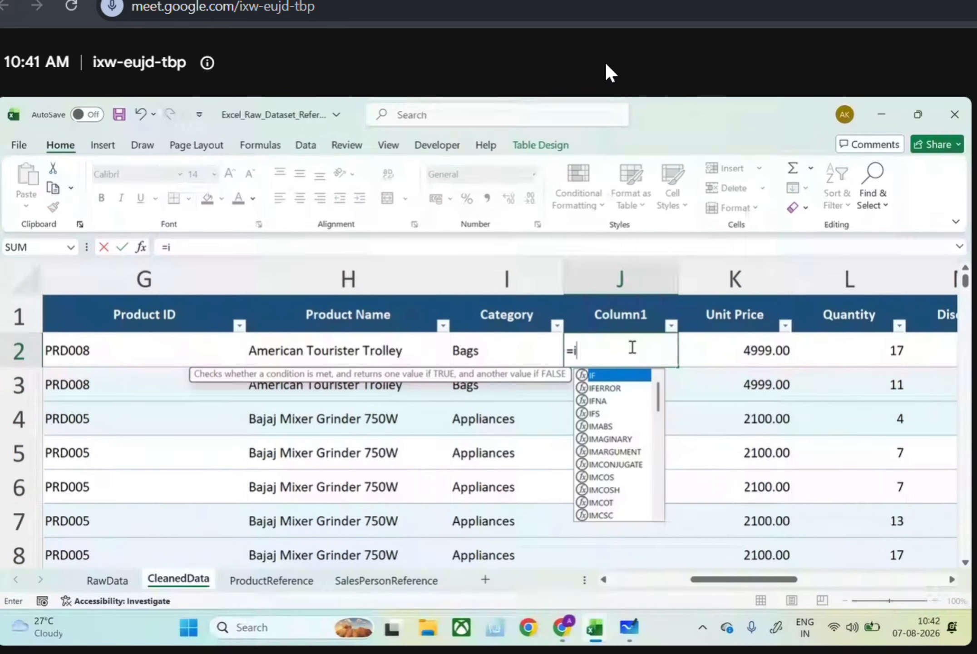
text(f(isblank)
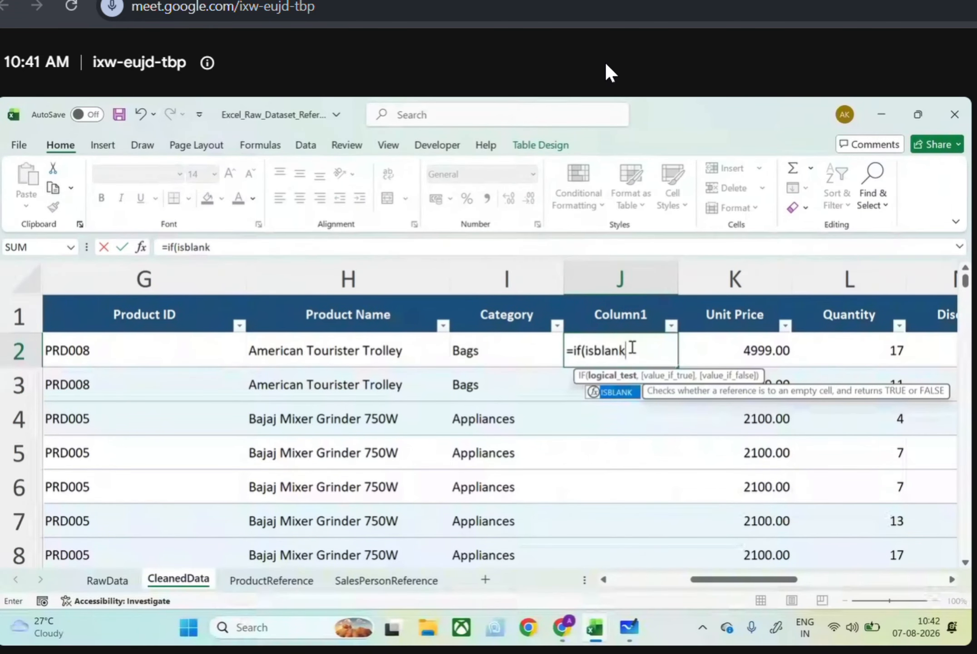
text(()
click(695, 351)
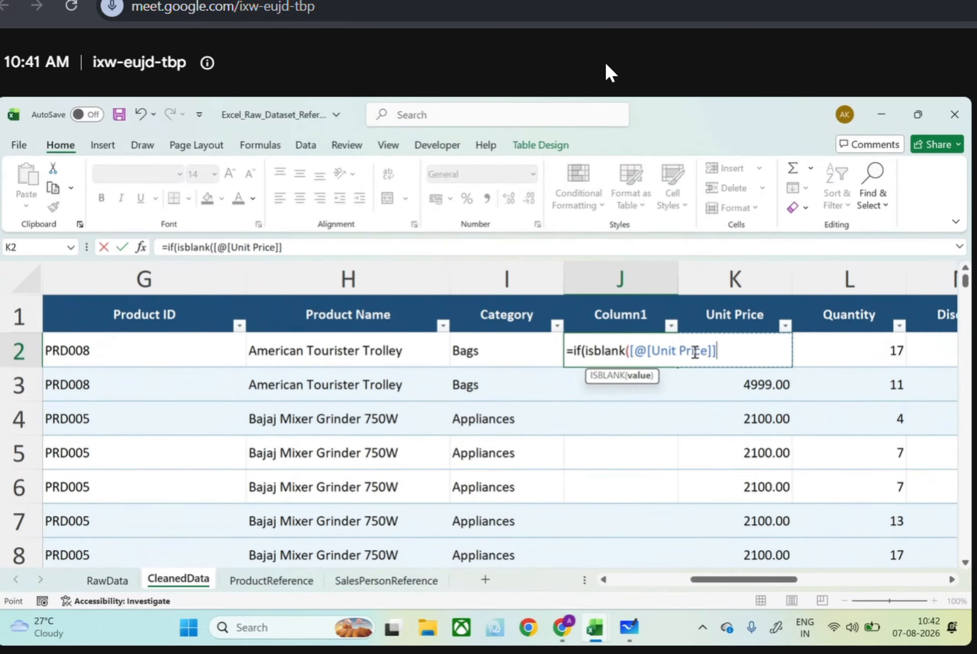
text(),"")
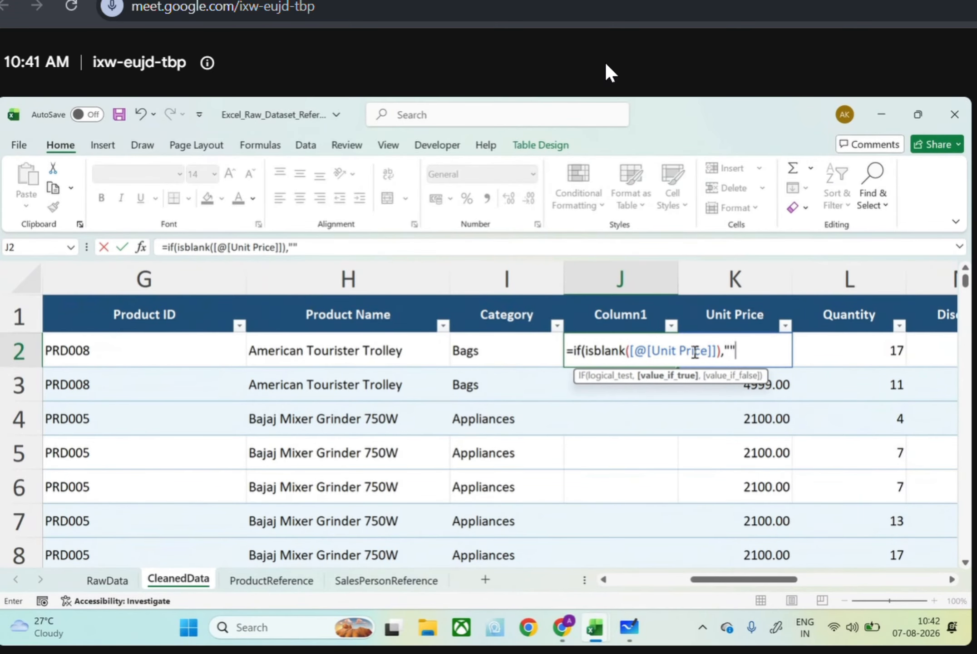
text(,va)
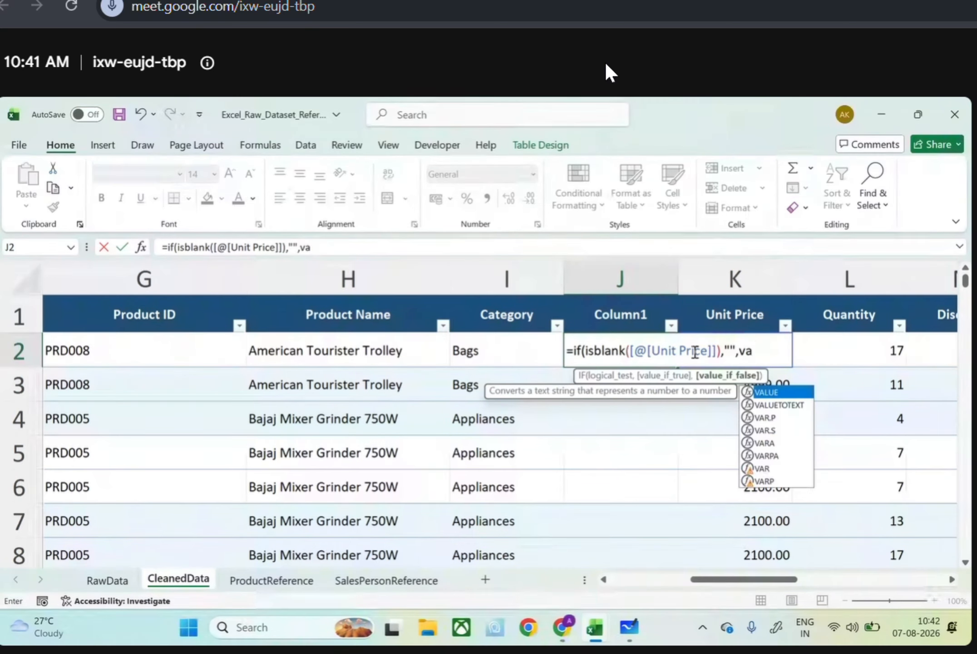
text(lue()
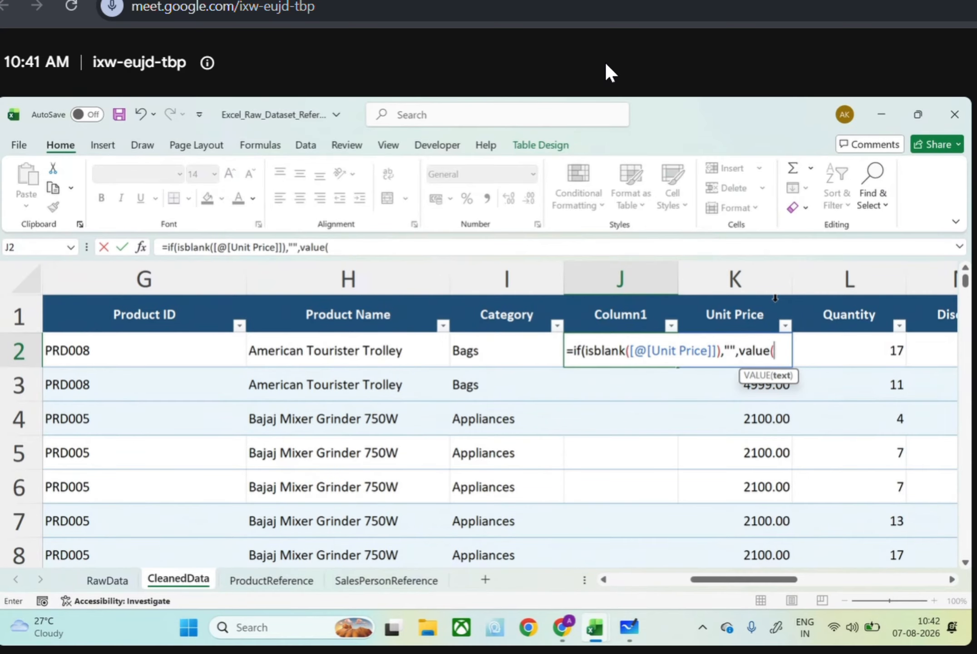
click(770, 306)
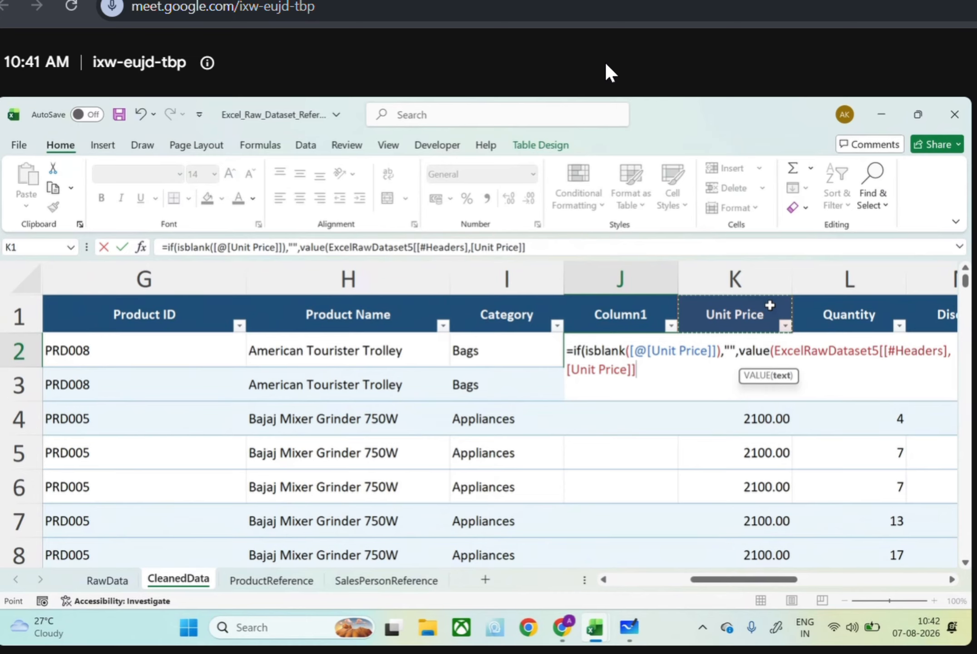
key(Down)
text()))
key(Return)
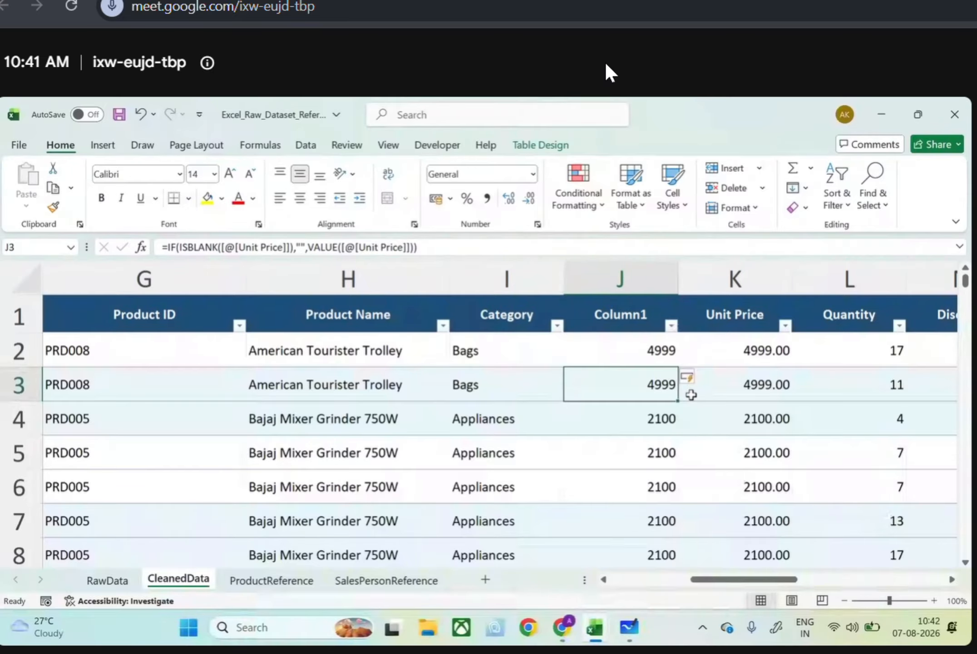
Review the arguments of the IF and ISBLANK formula in Column1's first data row
click(639, 342)
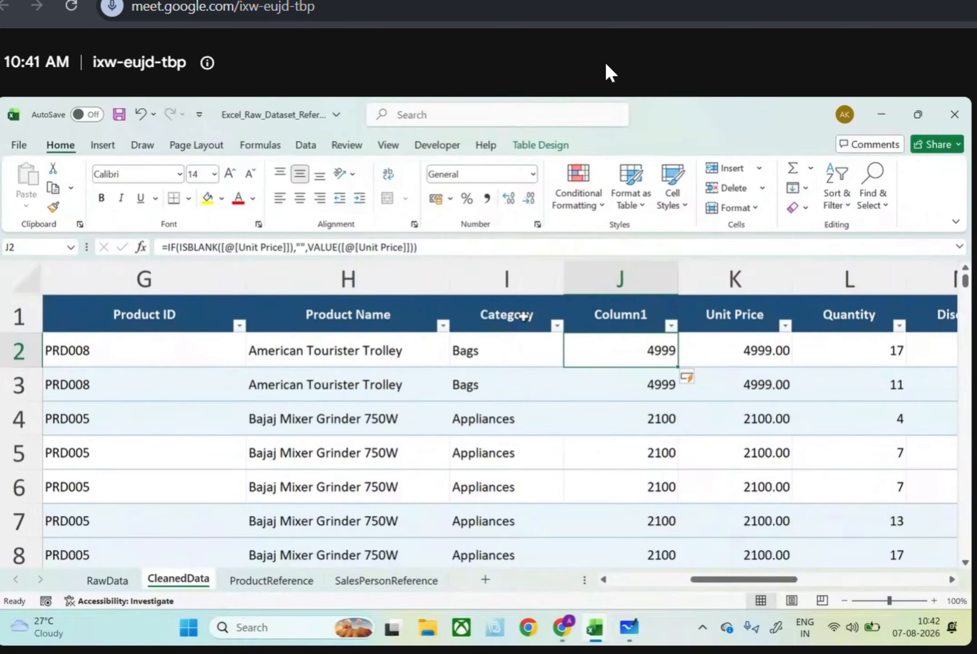
click(180, 247)
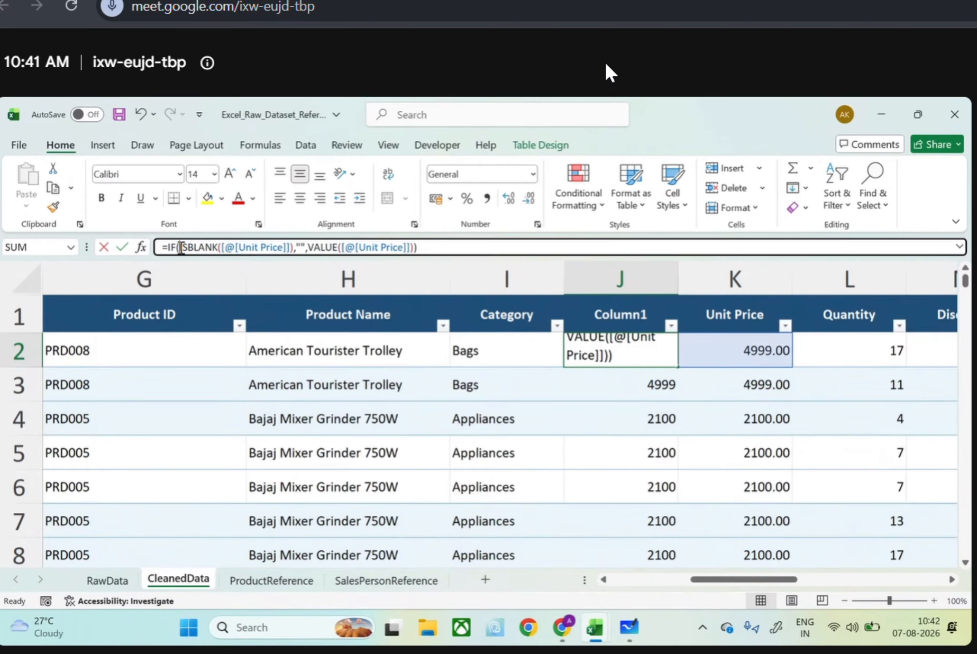
drag(179, 247, 428, 258)
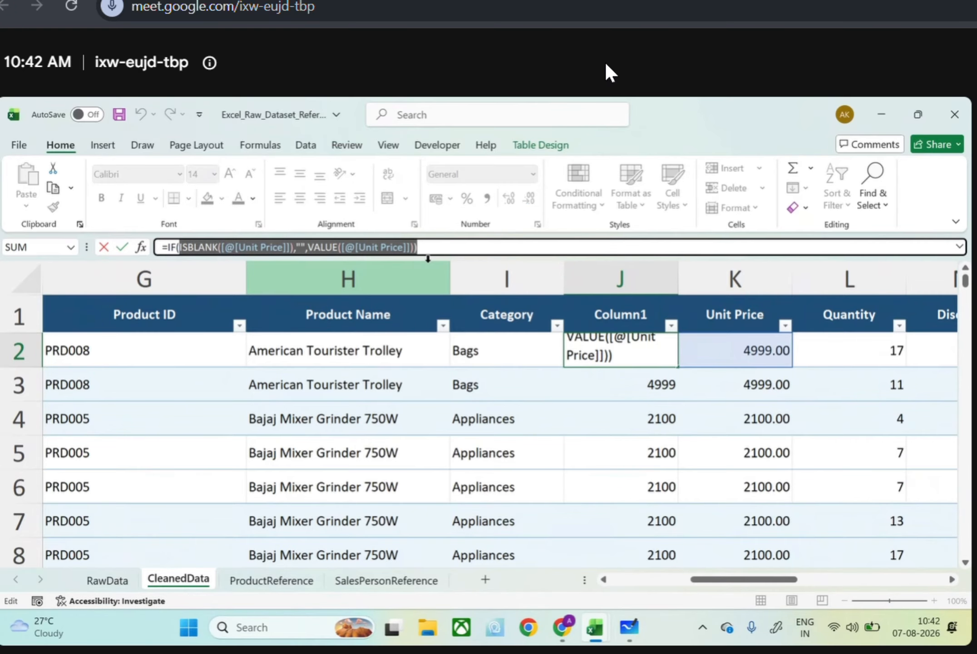
click(456, 252)
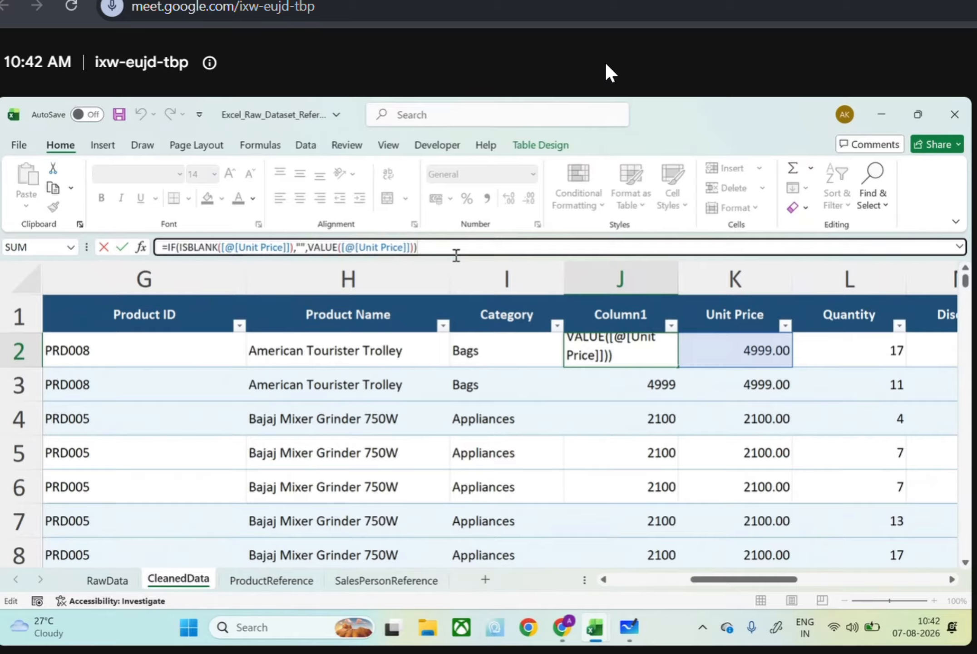
key(Return)
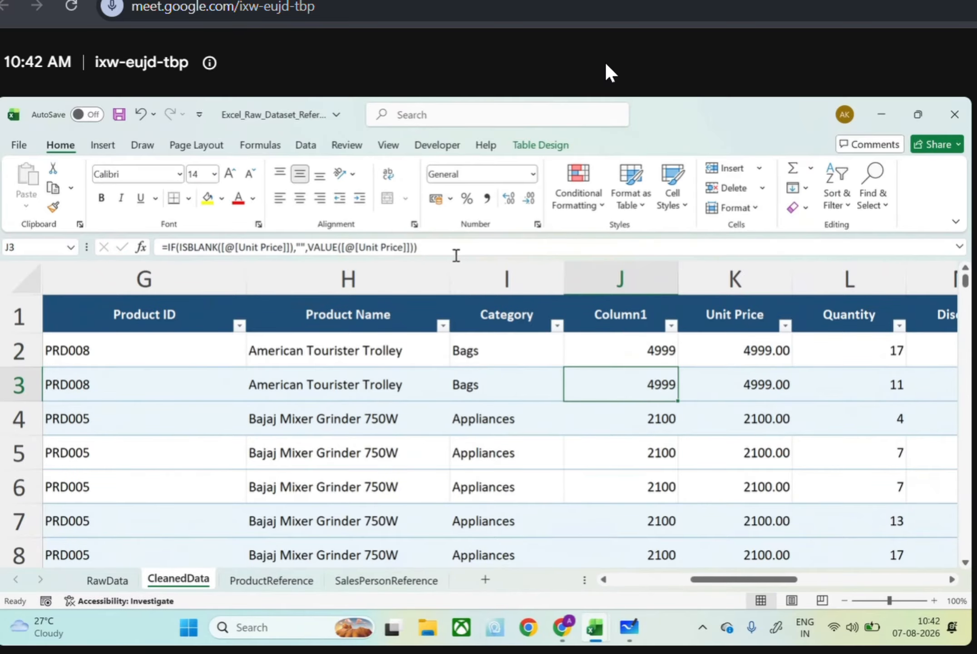
Filter the Unit Price column to only the 3200.00 and blank entries
drag(787, 337, 787, 331)
click(785, 325)
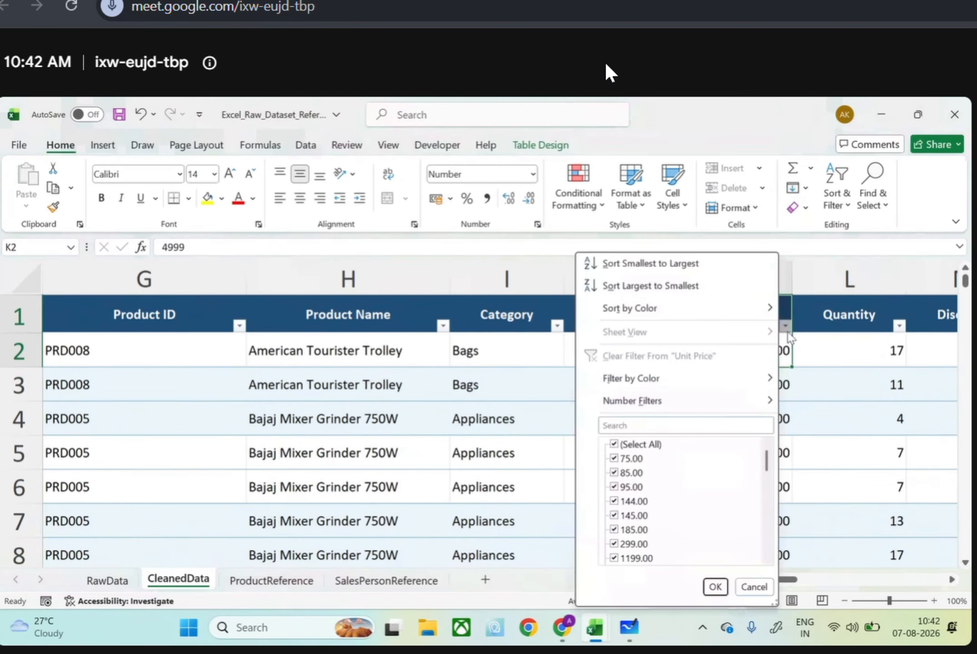
click(626, 445)
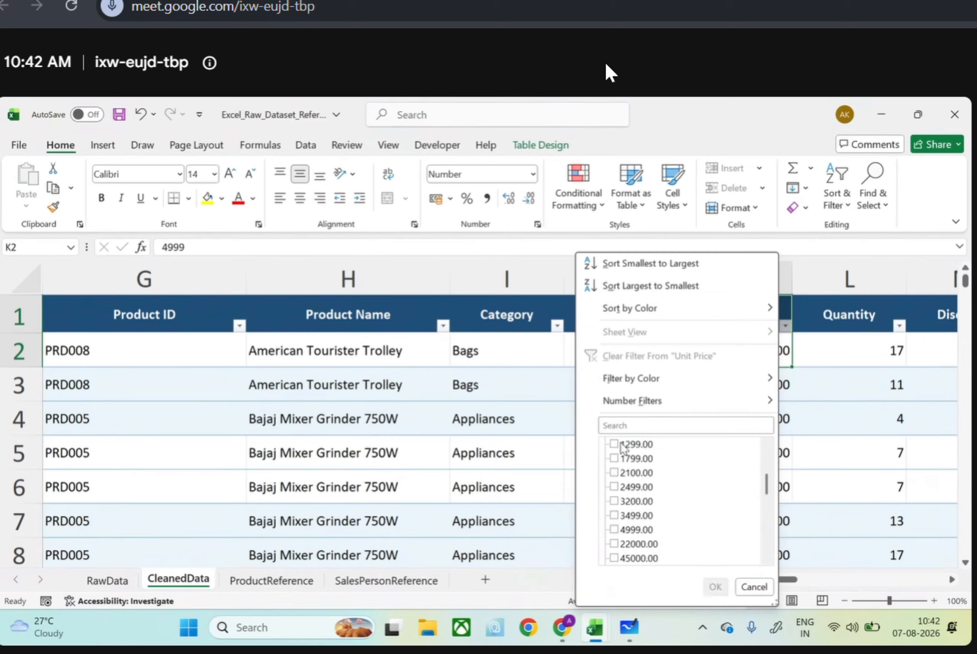
scroll(622, 499, down, 2)
click(615, 544)
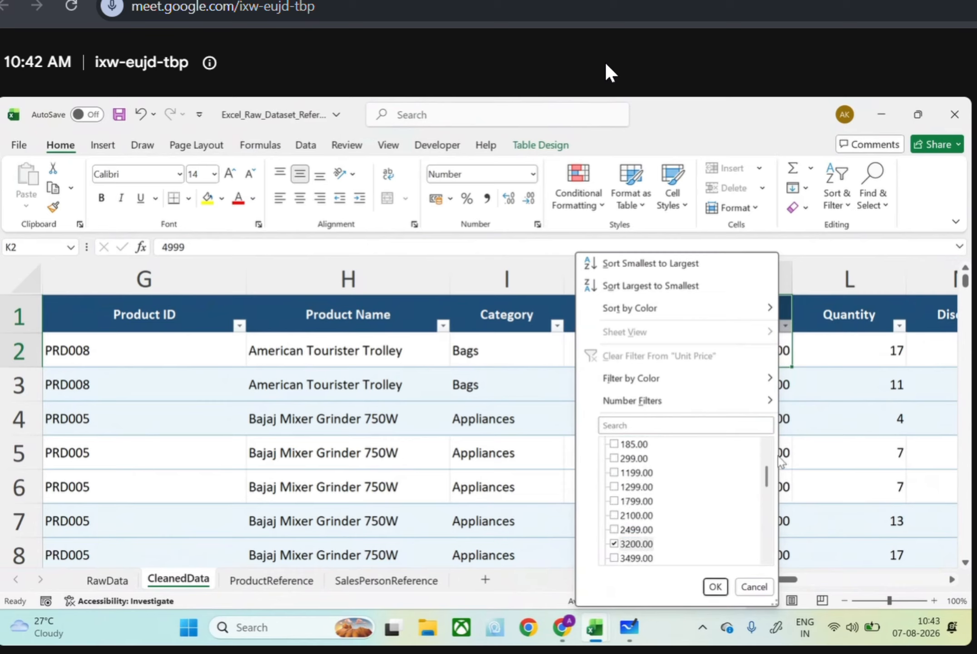
drag(767, 476, 768, 544)
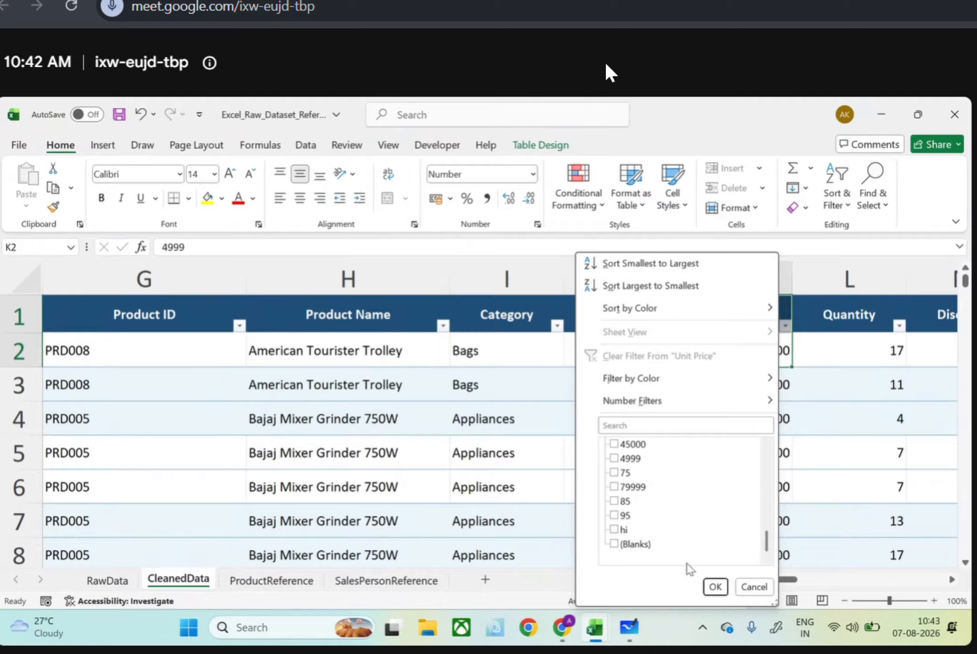
click(618, 549)
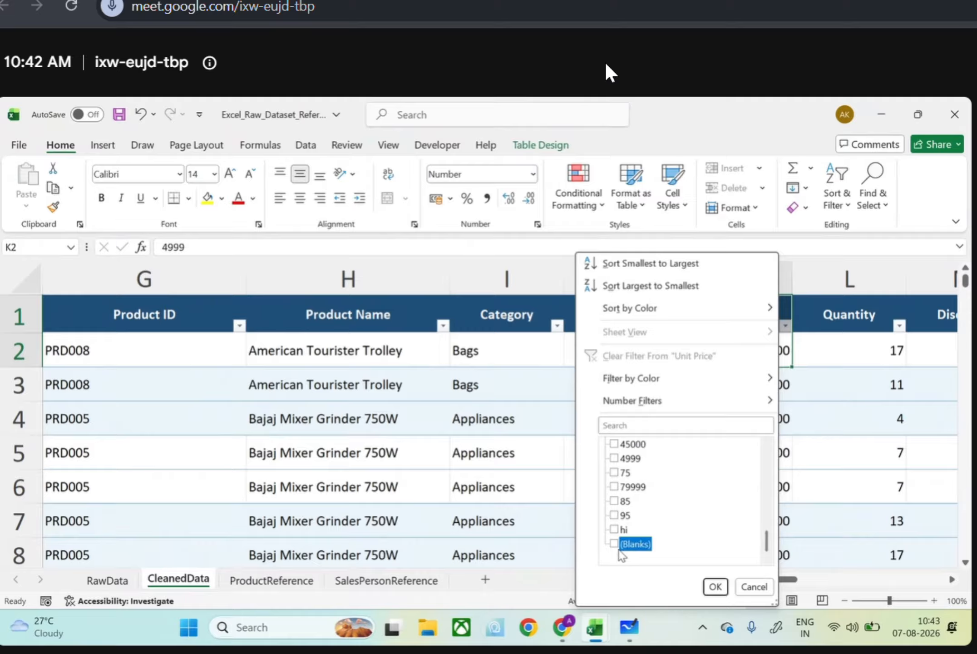
click(715, 587)
Compare Column1 with Unit Price in the filtered rows and recheck which values the Unit Price filter includes
scroll(676, 474, down, 1)
scroll(677, 474, down, 3)
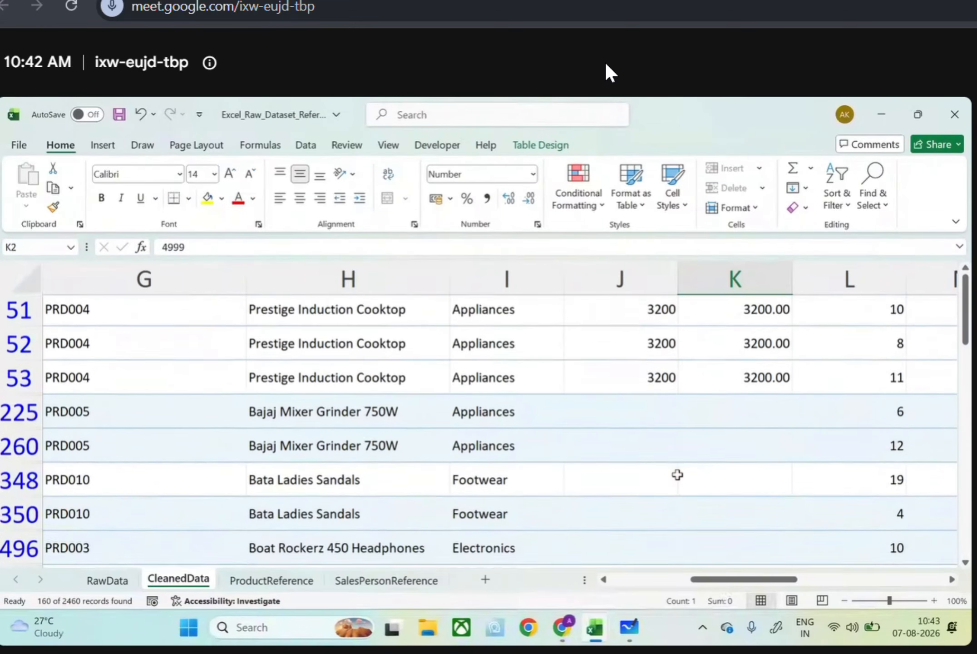
scroll(677, 474, up, 4)
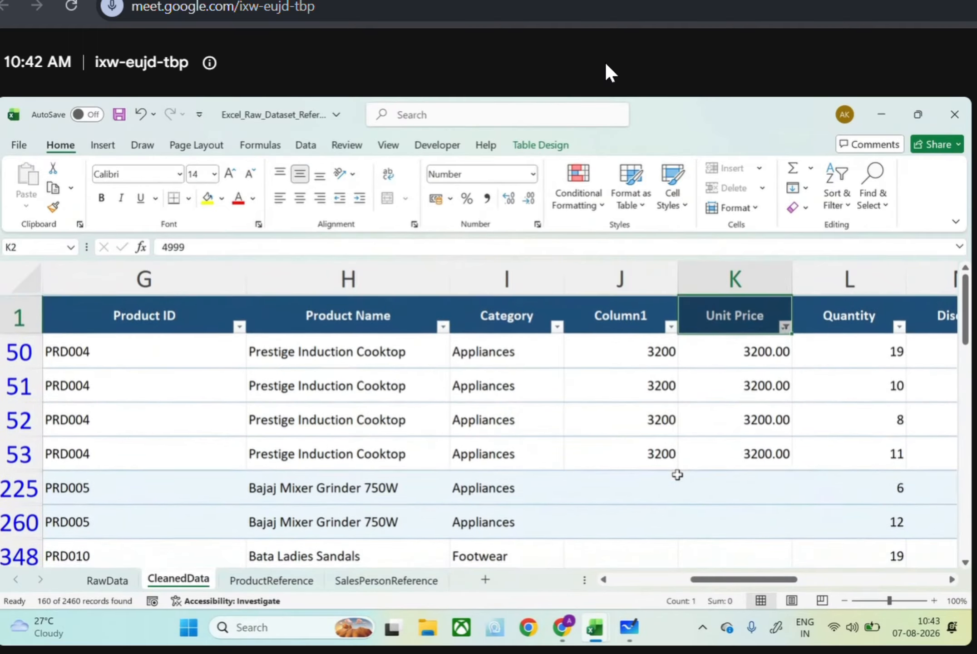
click(785, 325)
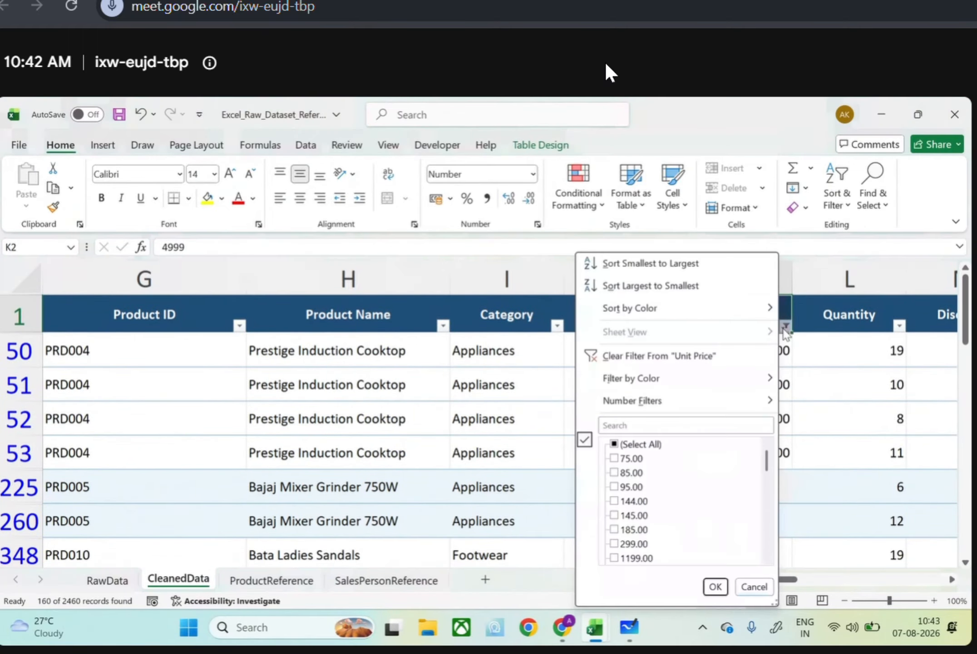
scroll(672, 445, down, 3)
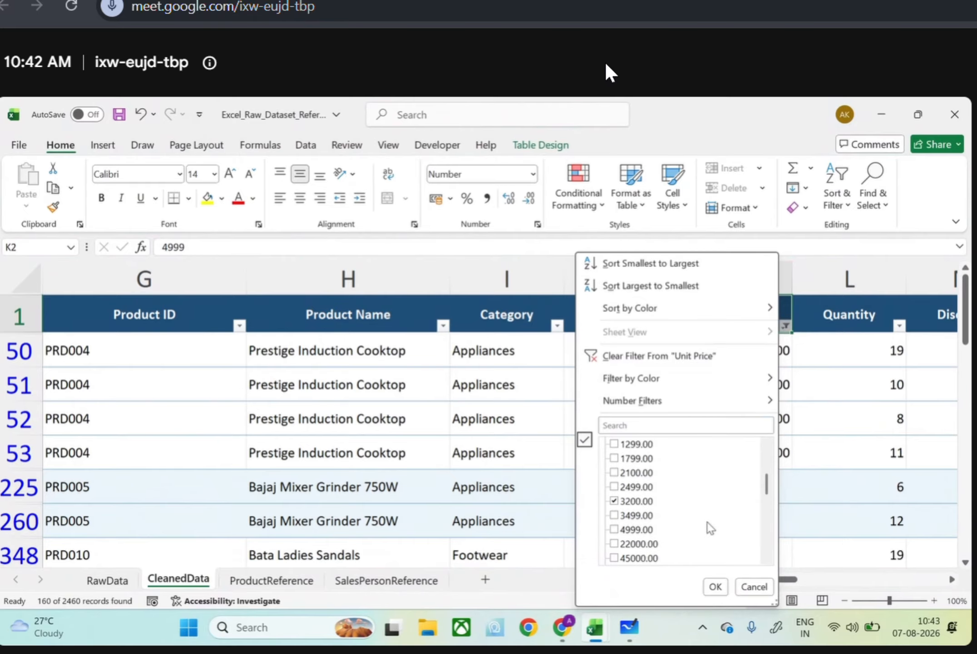
click(715, 585)
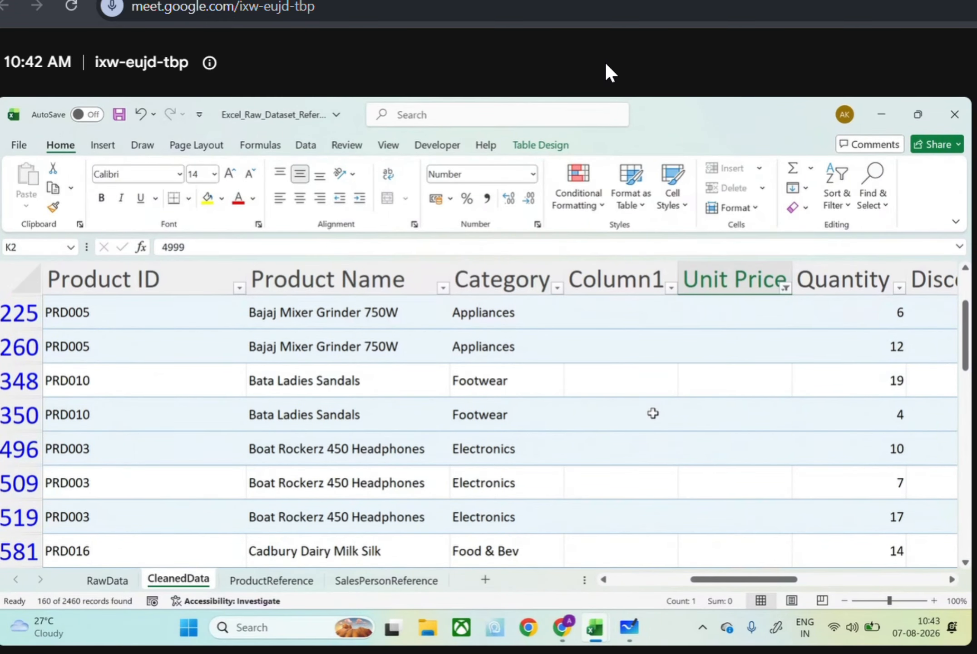
scroll(653, 413, down, 2)
scroll(653, 413, up, 4)
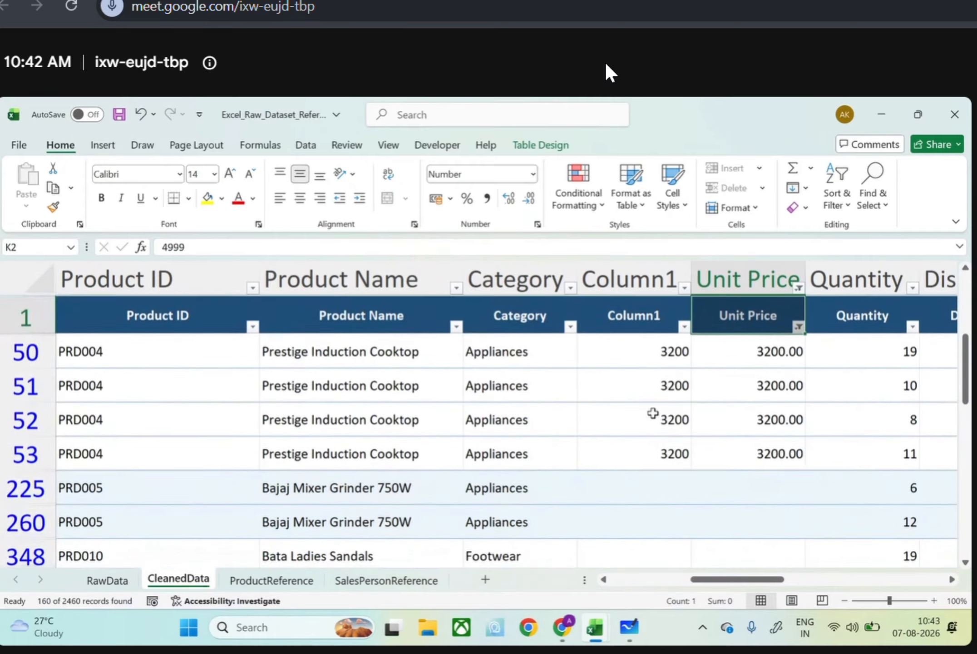
Reselect all values in the Unit Price filter to show every row again
click(786, 325)
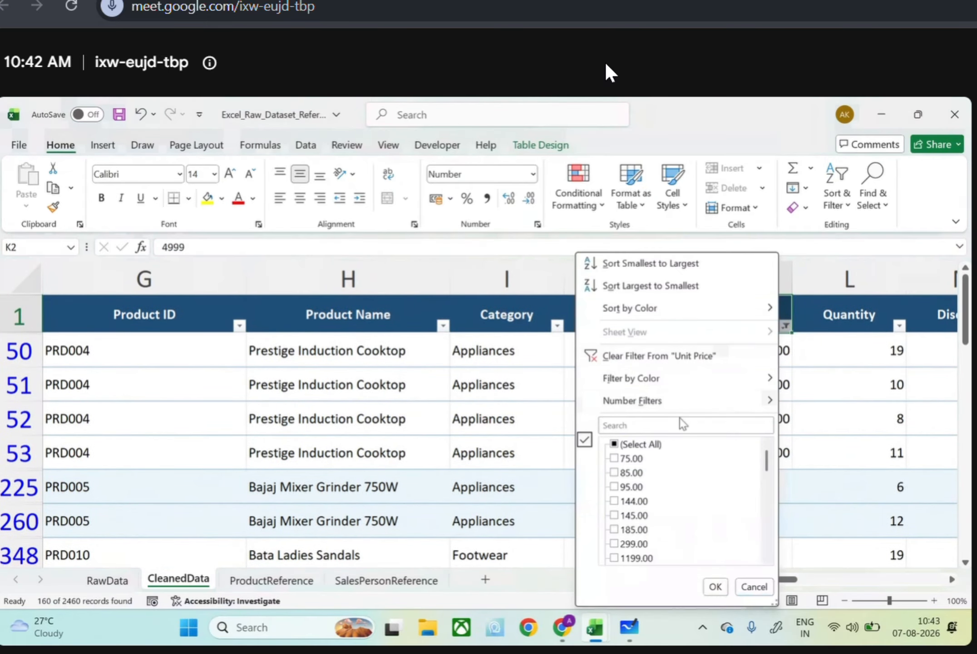
click(635, 444)
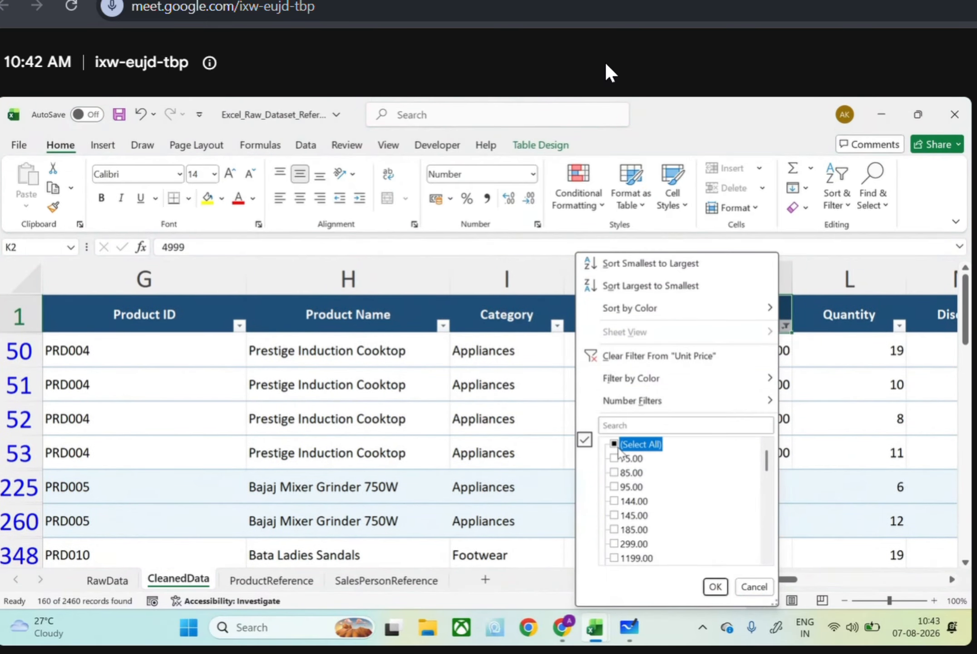
click(713, 586)
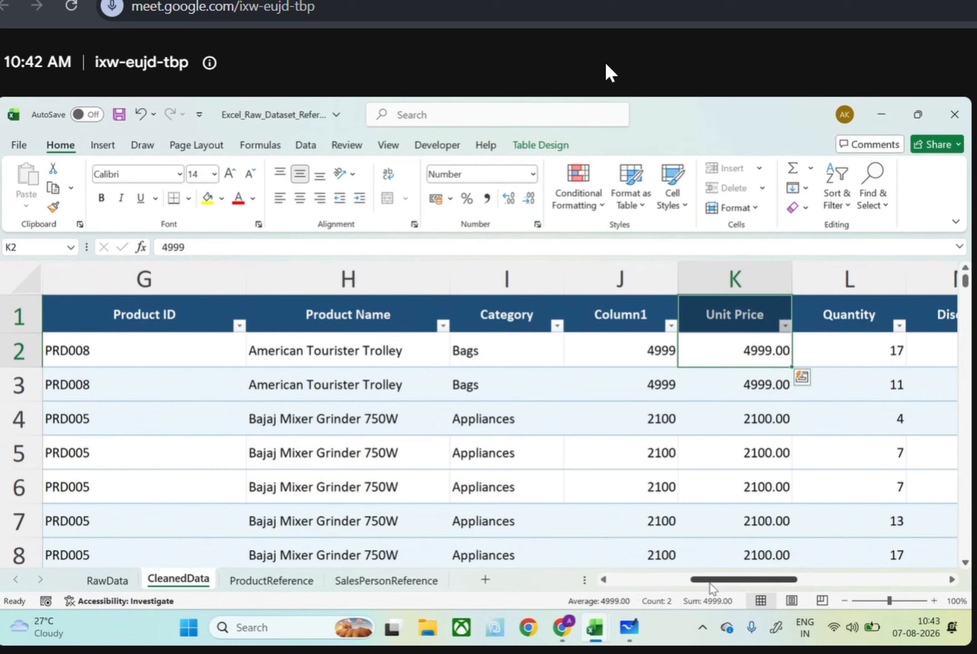
click(785, 325)
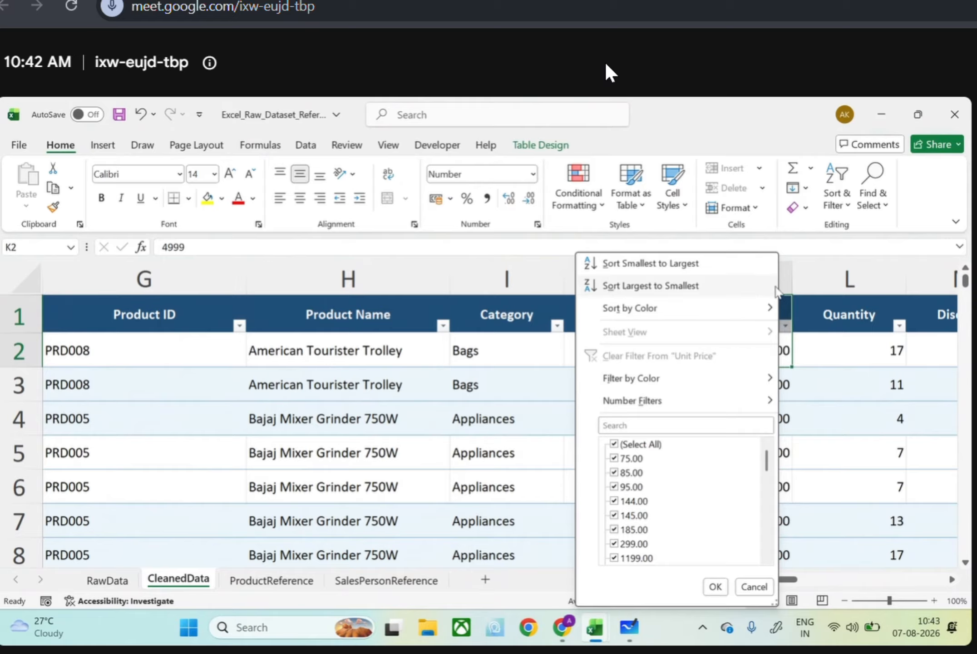
key(Escape)
Replace every "hi" in the Unit Price column with an empty value
click(785, 282)
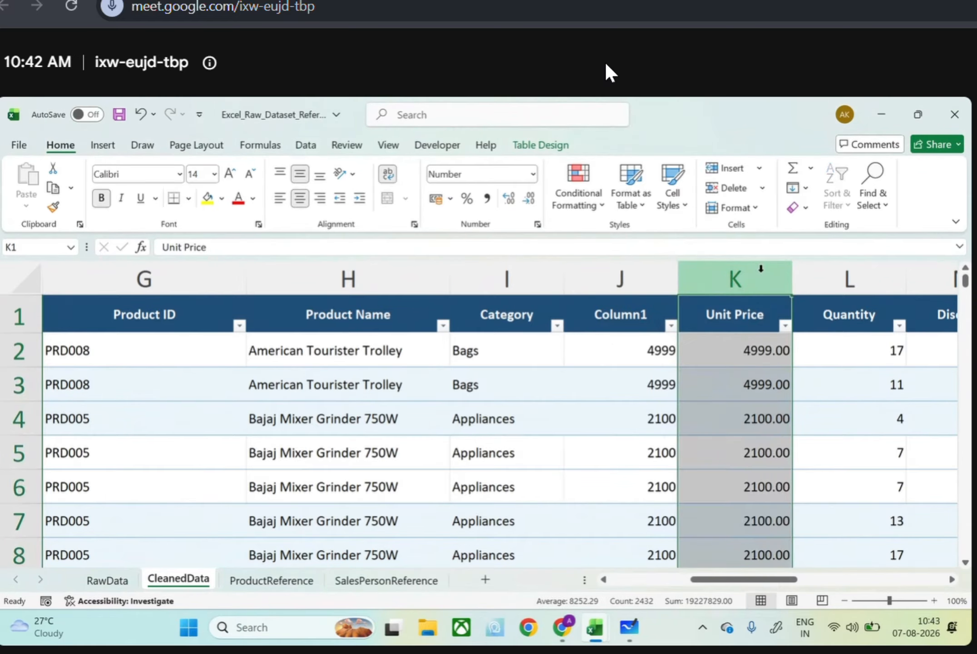
key(ctrl+f)
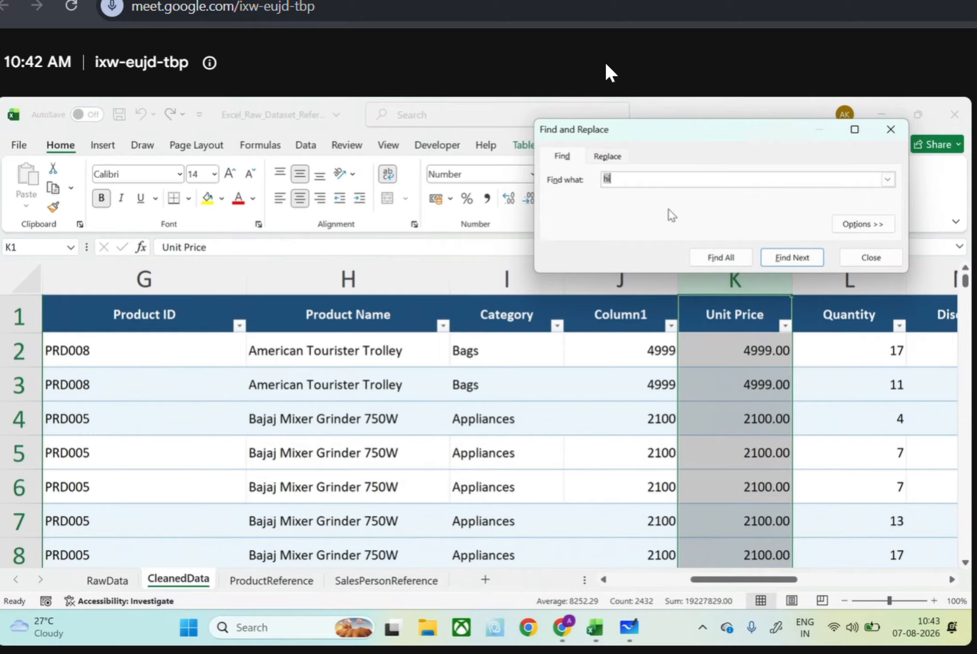
click(620, 158)
click(573, 258)
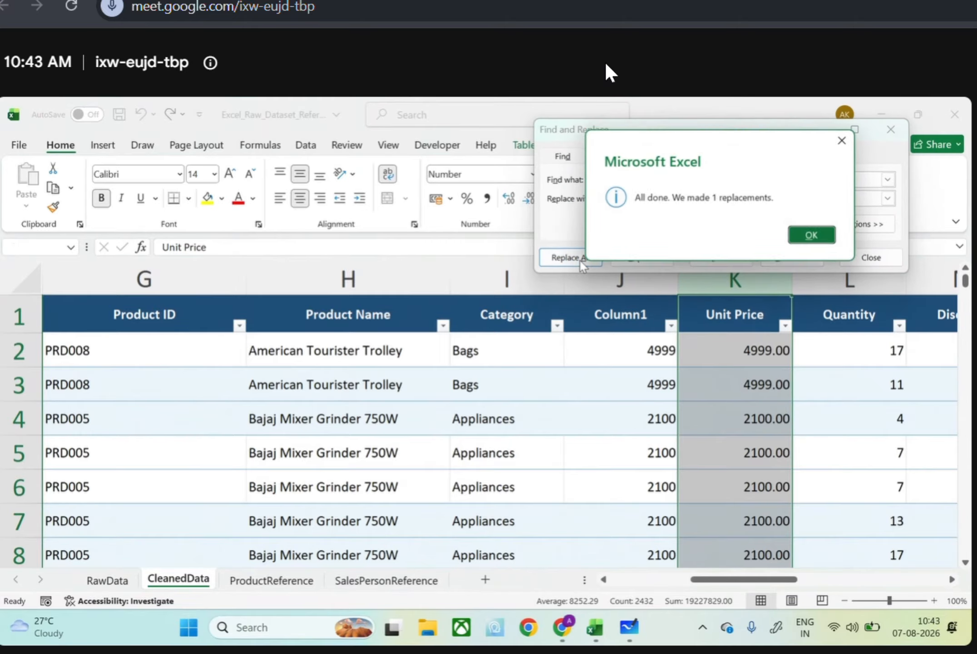
click(810, 236)
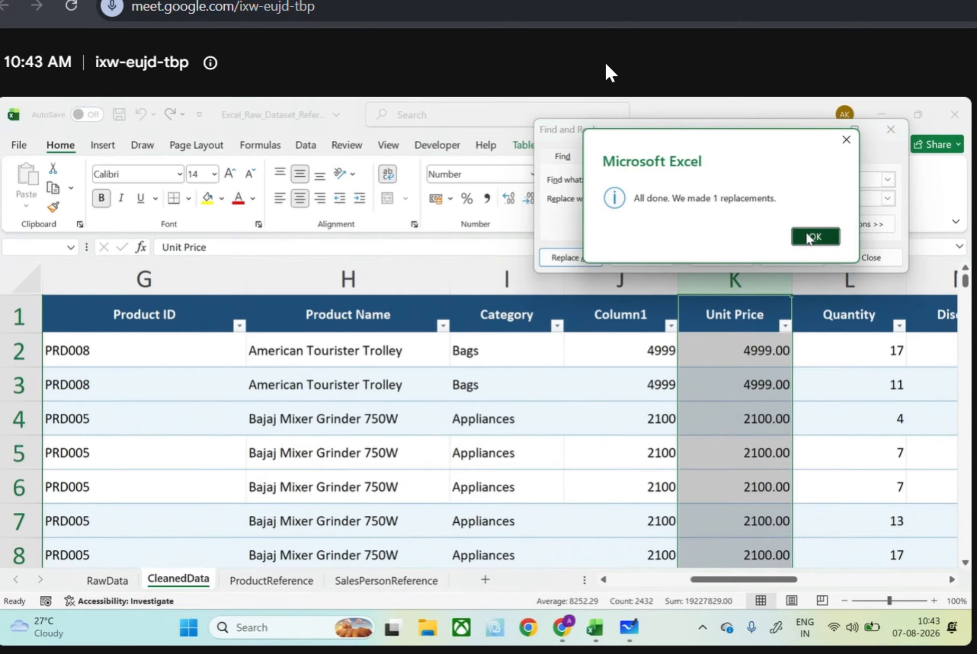
click(906, 130)
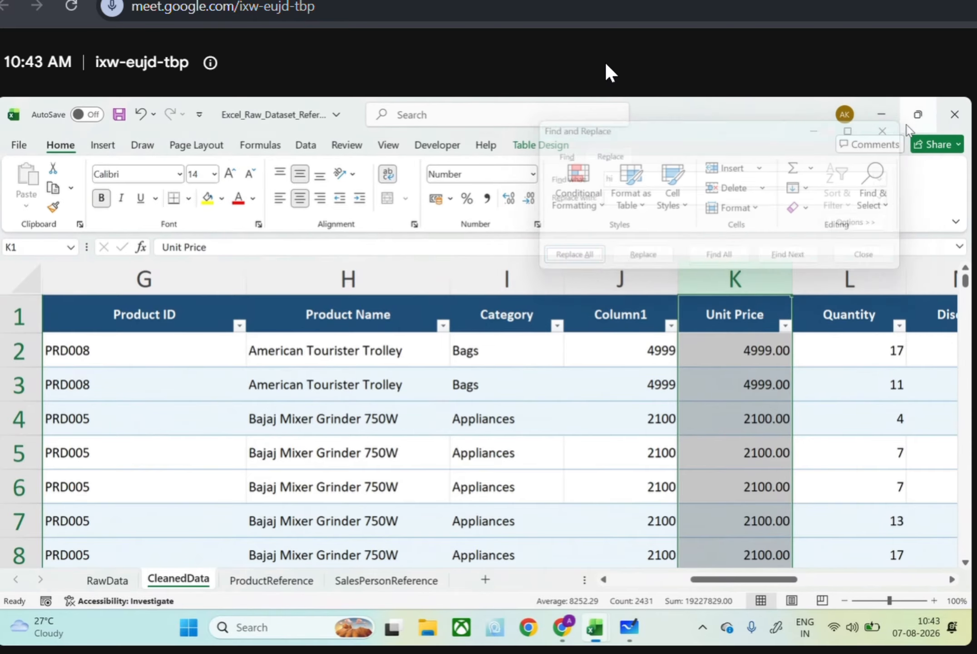
Check the distinct values in Column1's filter list for errors or invalid entries, keeping all of them selected
click(670, 326)
scroll(592, 465, down, 3)
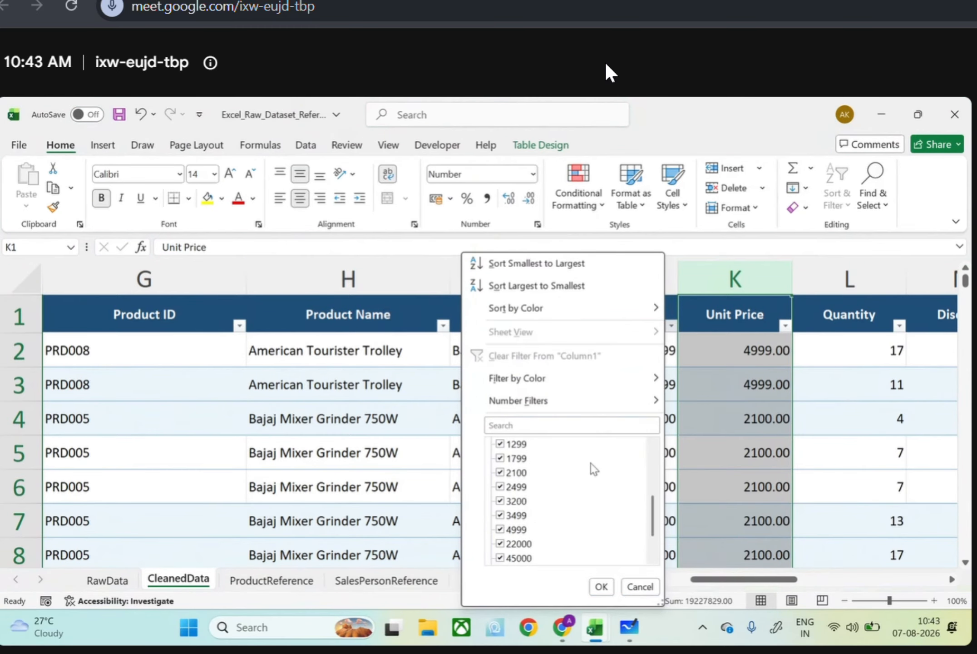
scroll(591, 463, down, 1)
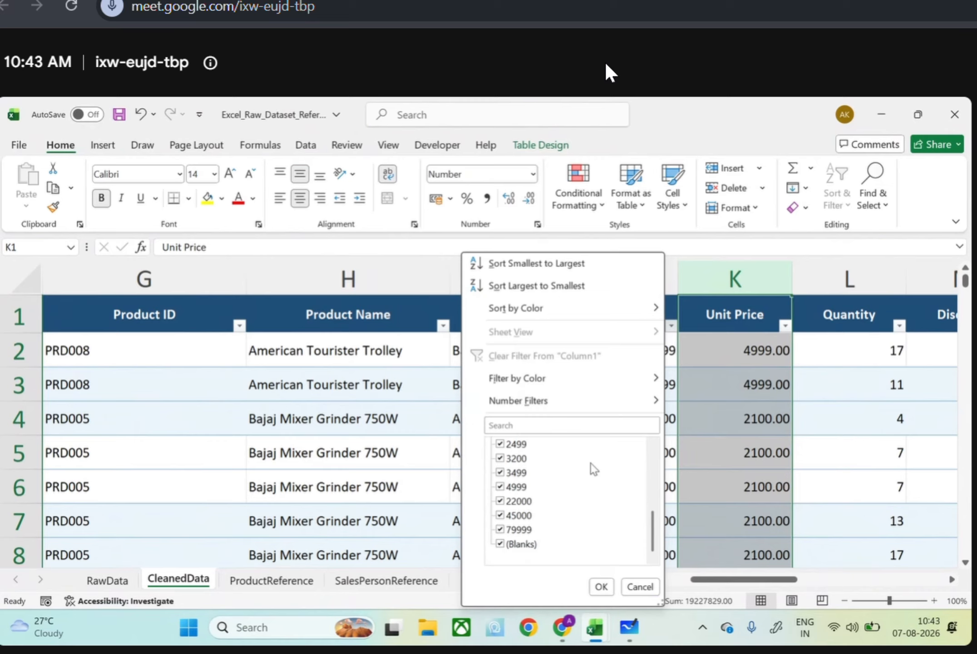
click(601, 586)
click(621, 346)
key(ctrl+shift+Down)
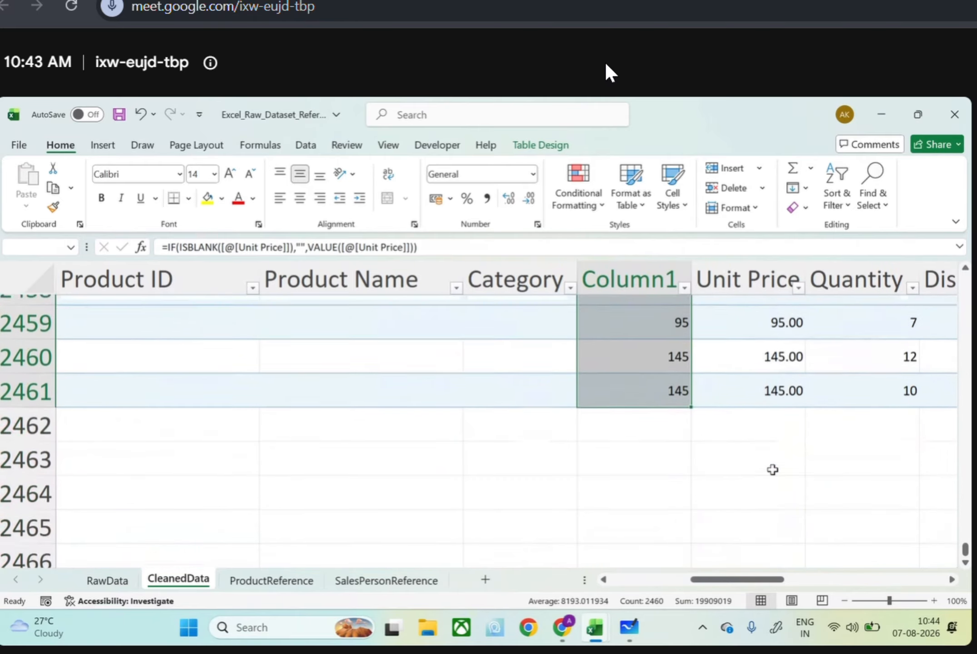
scroll(772, 469, down, 2)
scroll(773, 470, up, 2)
drag(965, 550, 948, 104)
click(754, 325)
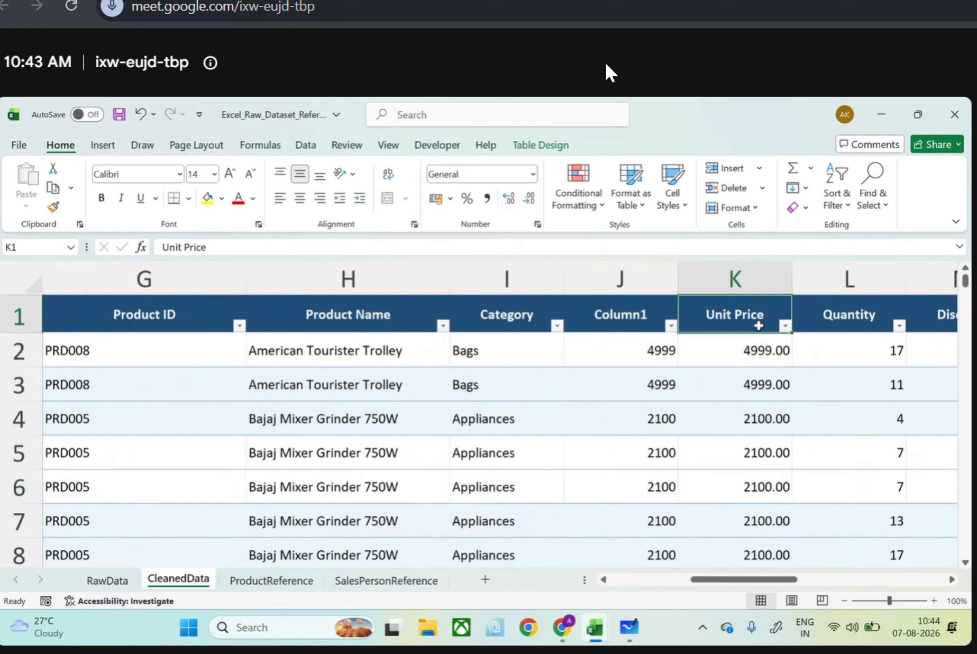
click(747, 347)
Copy all Column1 data cells and paste them as values over Unit Price, starting at its first data row
click(575, 355)
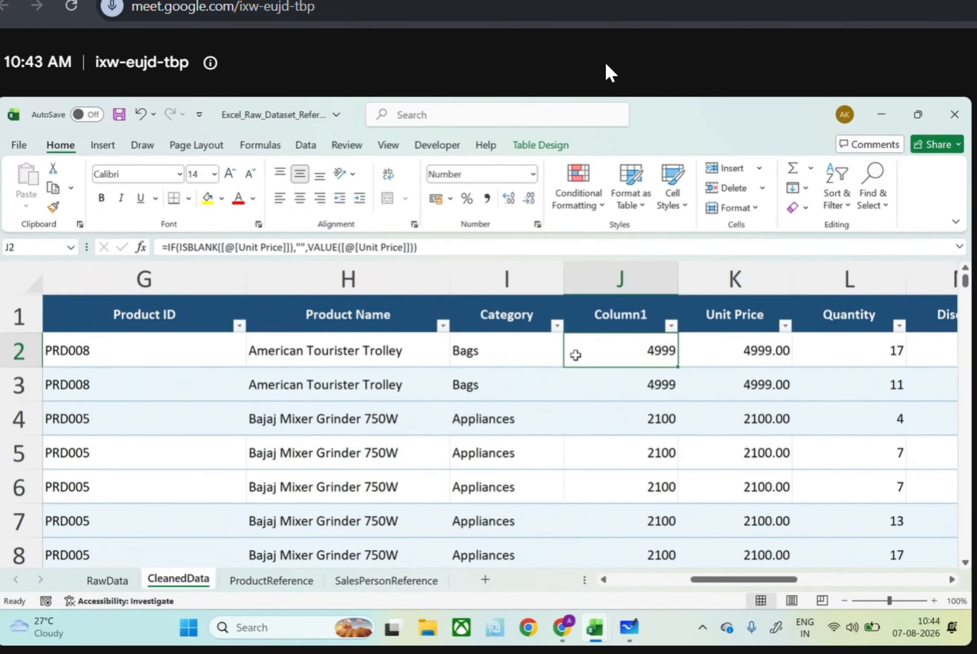
key(ctrl+shift+Down)
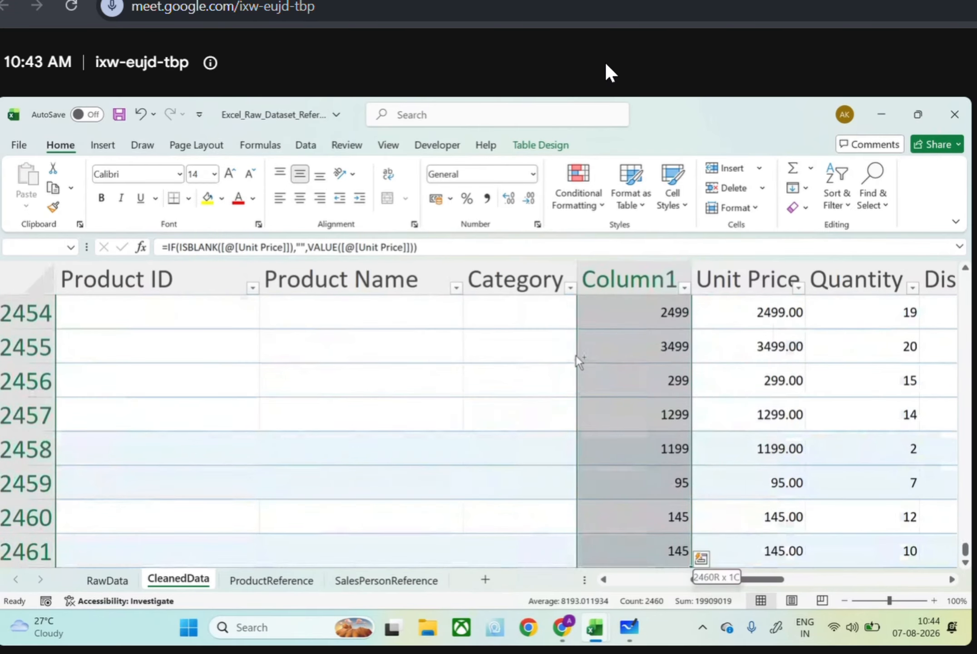
key(ctrl+c)
drag(964, 550, 964, 278)
click(737, 348)
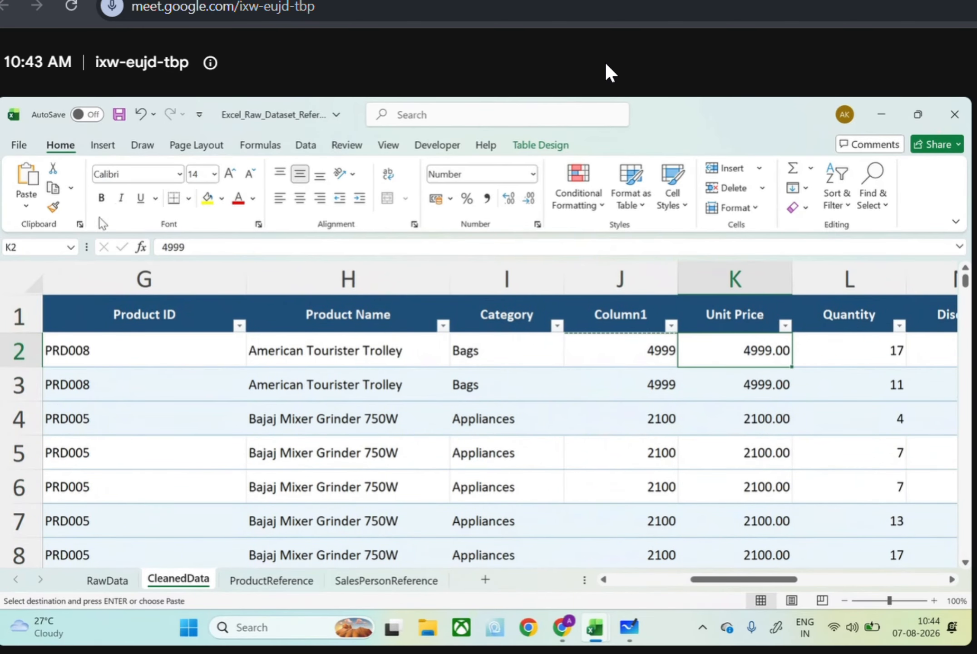
click(26, 205)
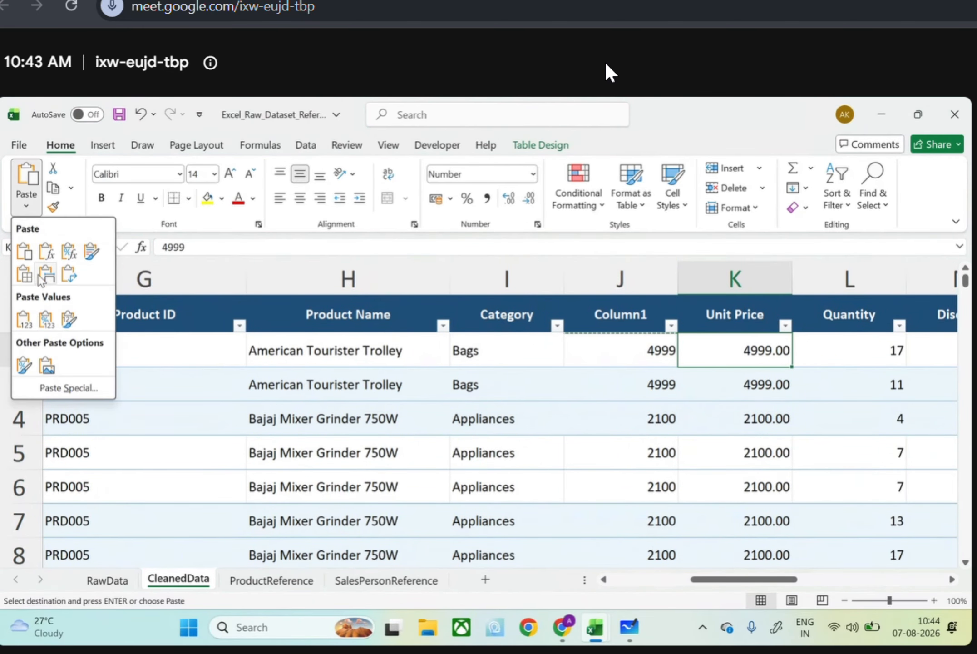
click(24, 319)
Delete the helper column Column1 from the table and look over the remaining Unit Price values
click(647, 263)
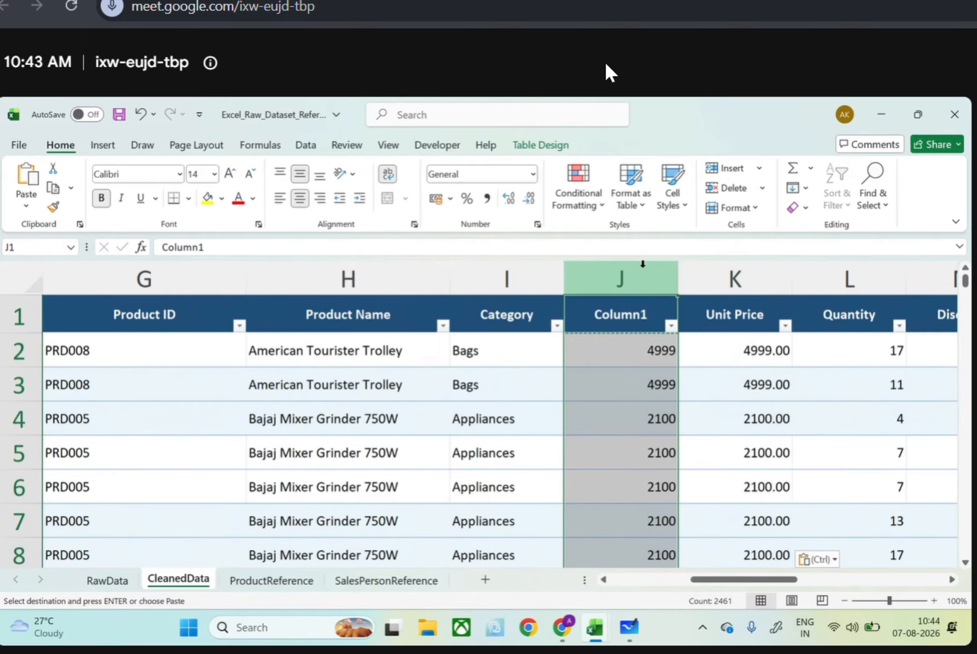
right_click(645, 269)
click(686, 442)
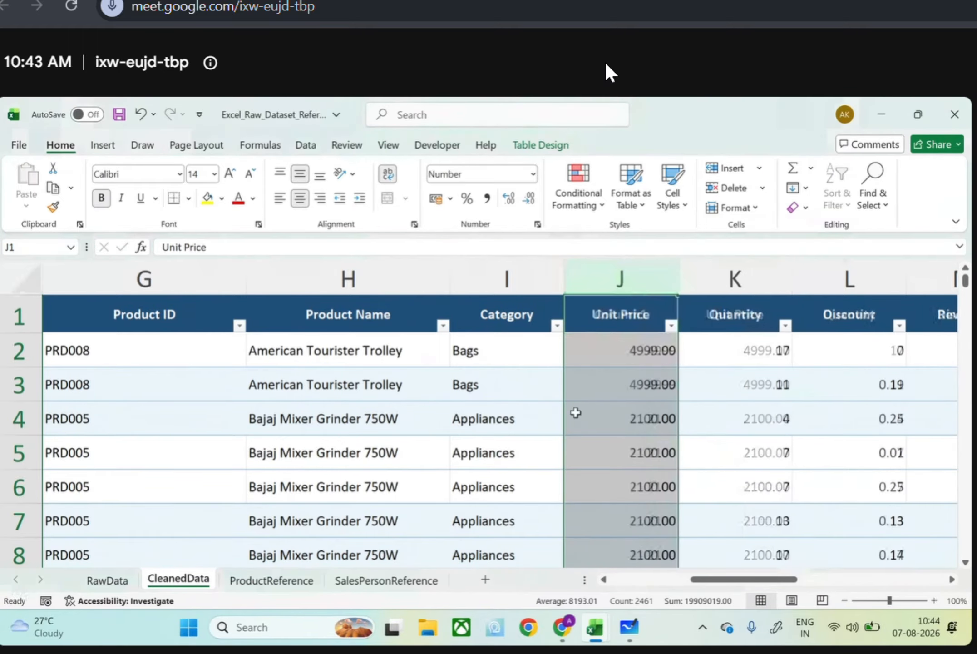
scroll(573, 412, right, 3)
scroll(435, 460, down, 20)
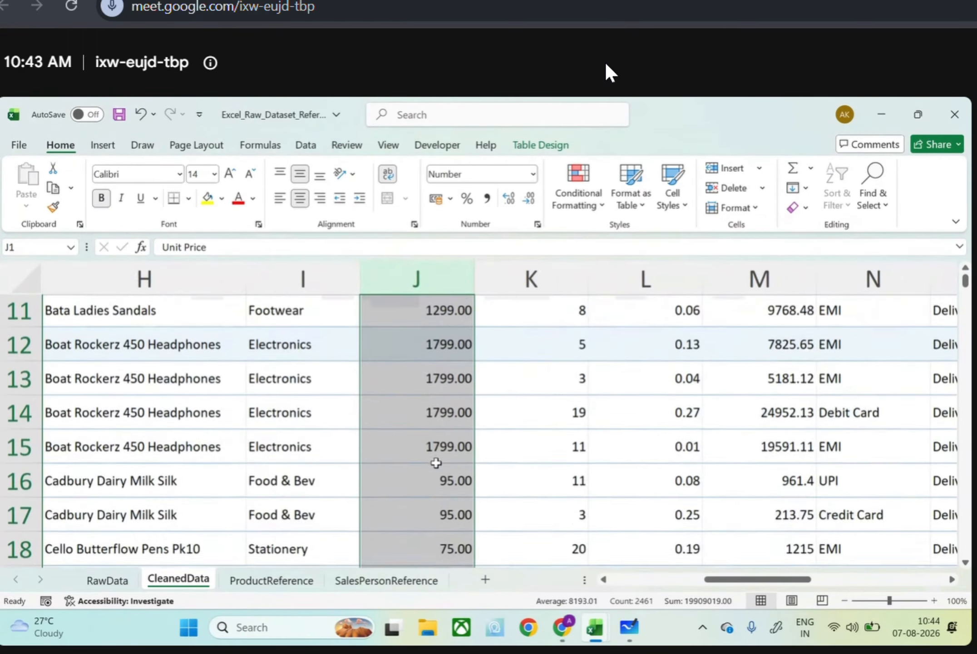
scroll(436, 463, down, 20)
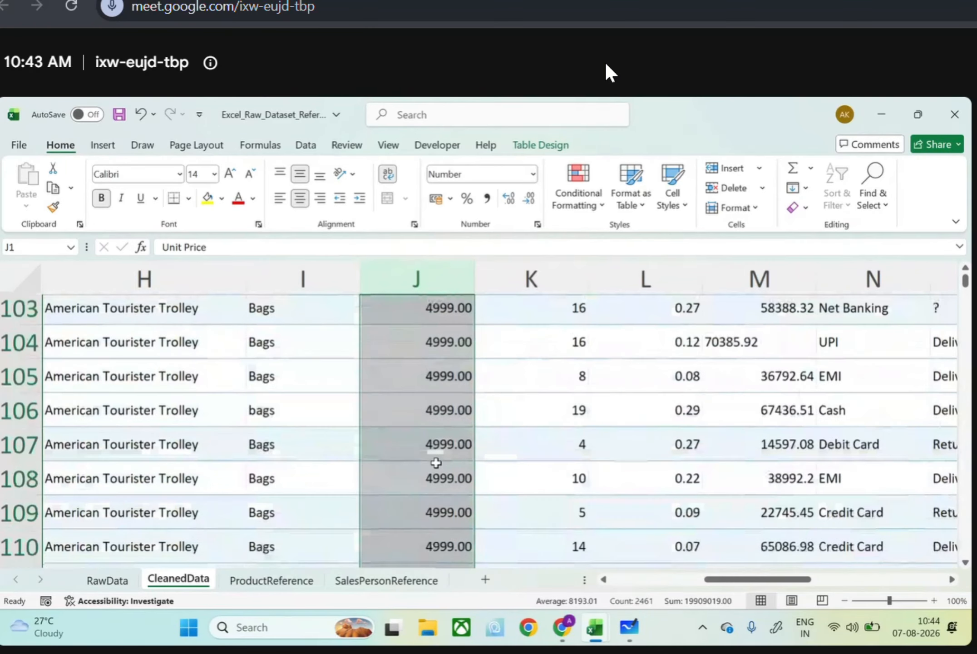
scroll(435, 462, up, 4)
scroll(436, 463, up, 20)
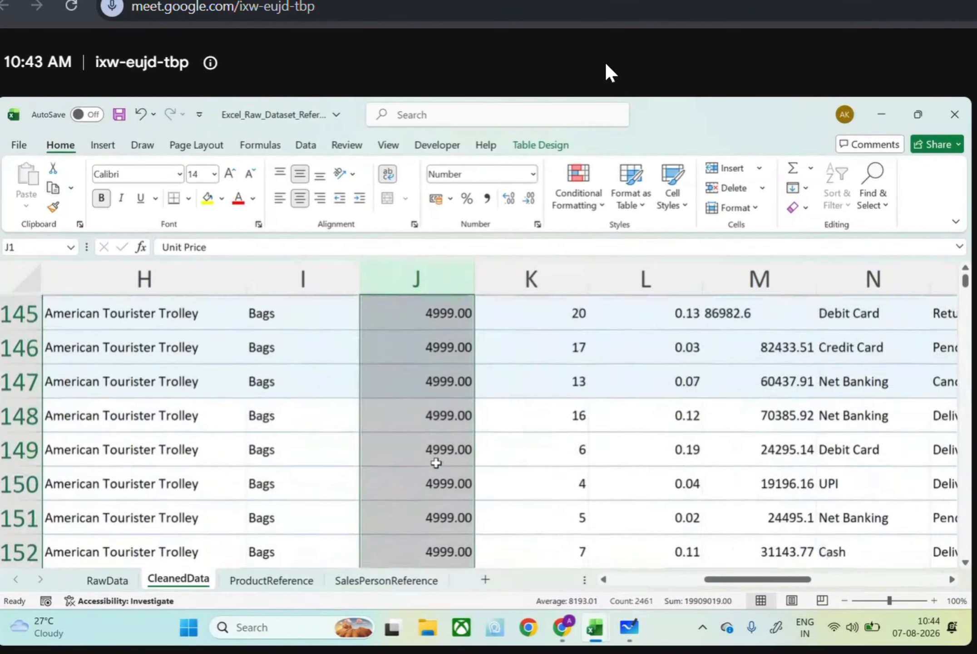
scroll(453, 460, up, 20)
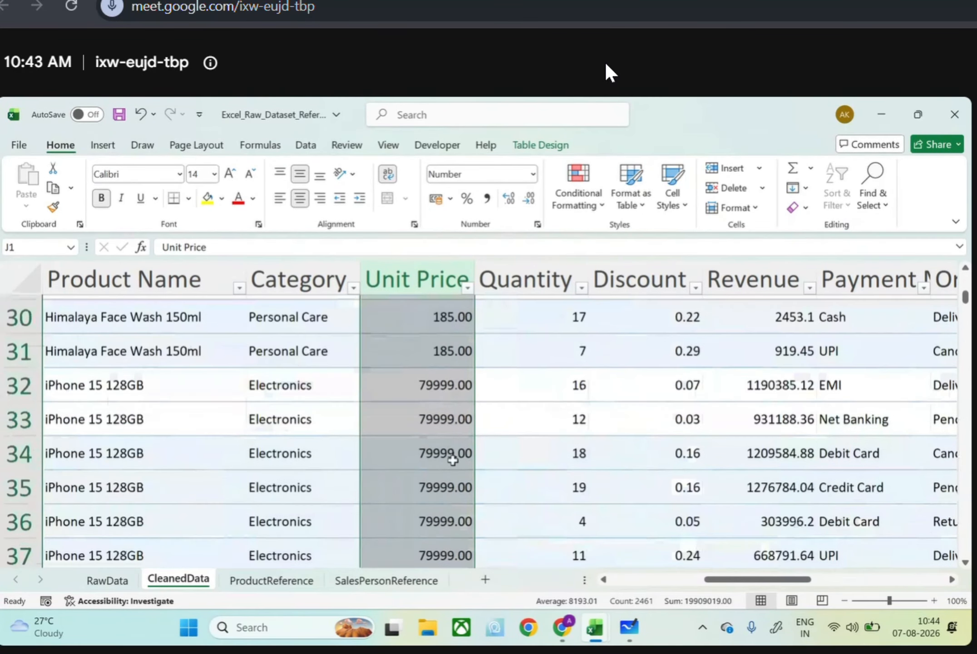
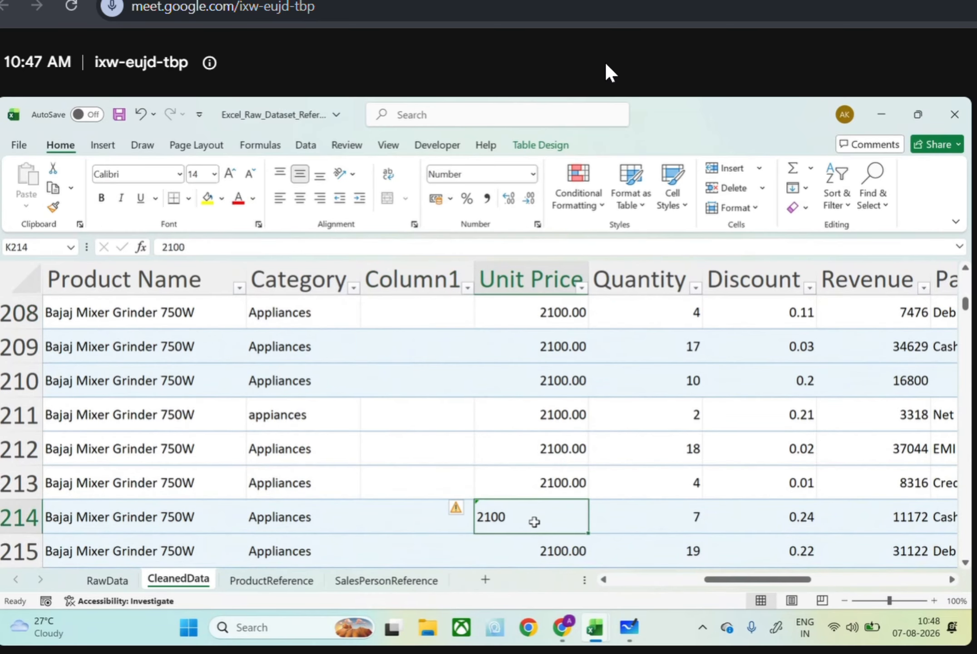
Convert the text-stored 2100 in the selected Unit Price cell K214 to a number
click(458, 511)
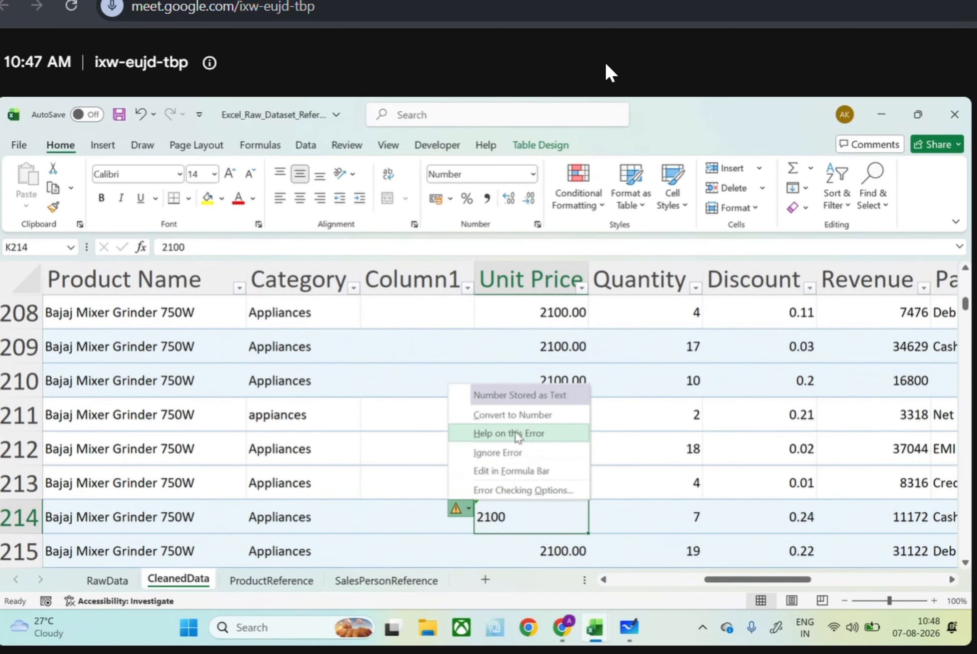
click(512, 423)
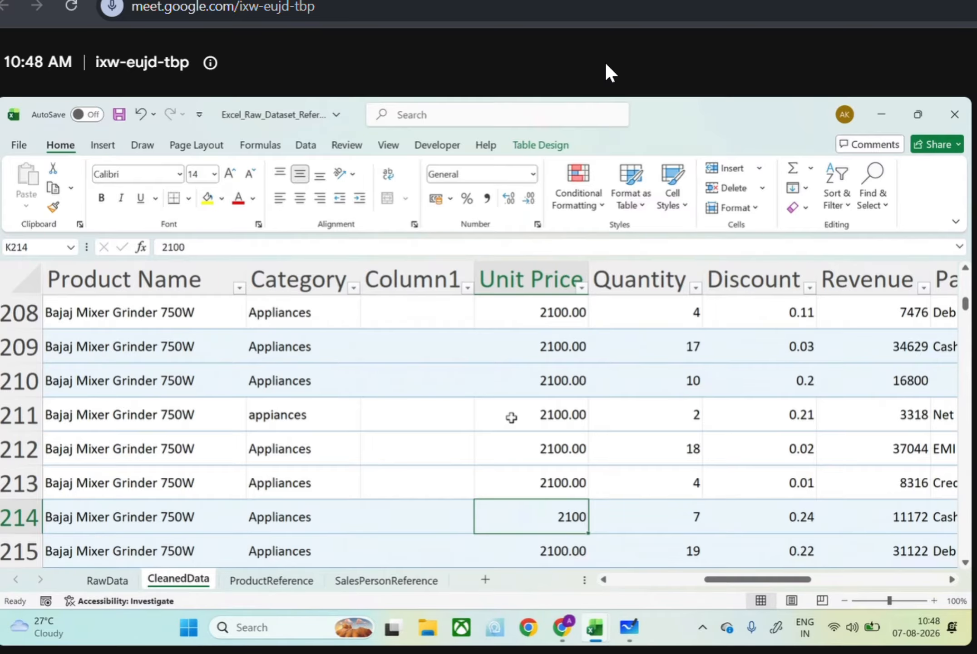
Switch to the Book1 workbook, enter 21 in H19 and 22 in H20, and sum both values in H21
click(595, 627)
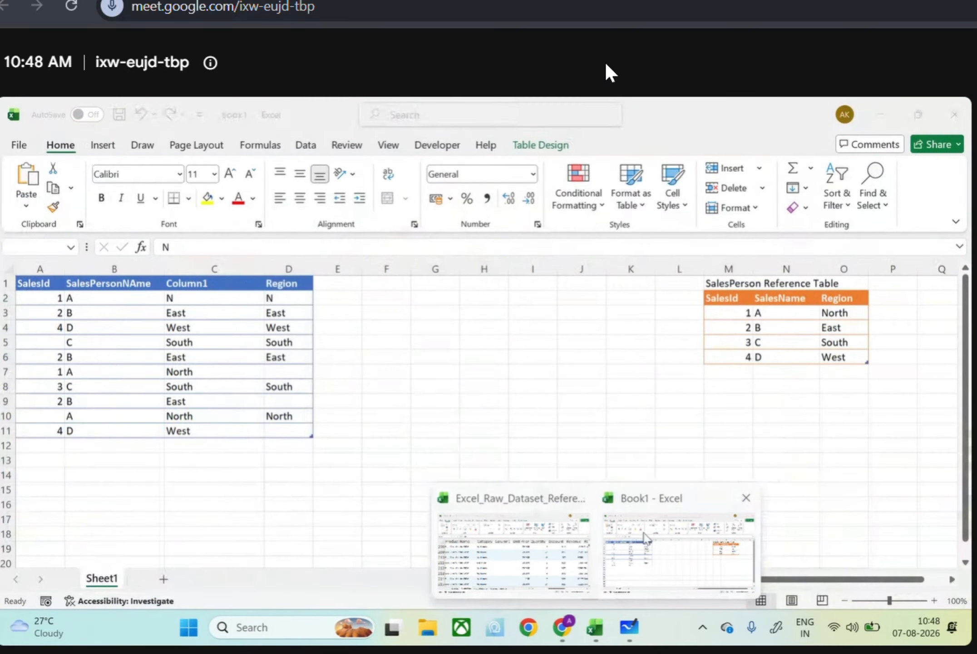
click(645, 538)
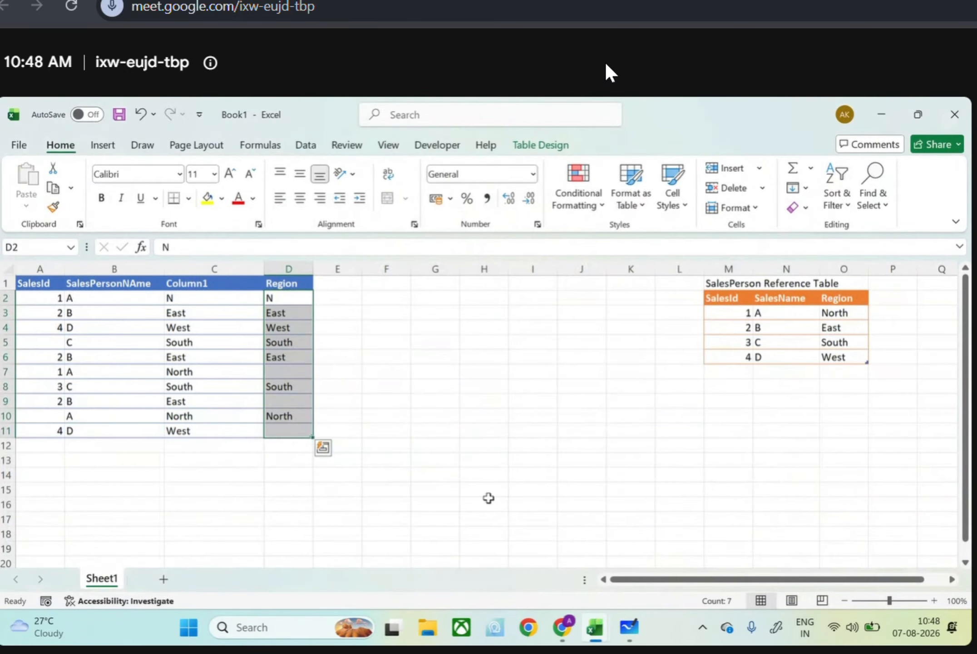
click(488, 500)
scroll(489, 502, down, 2)
scroll(486, 459, down, 1)
click(482, 446)
text(21)
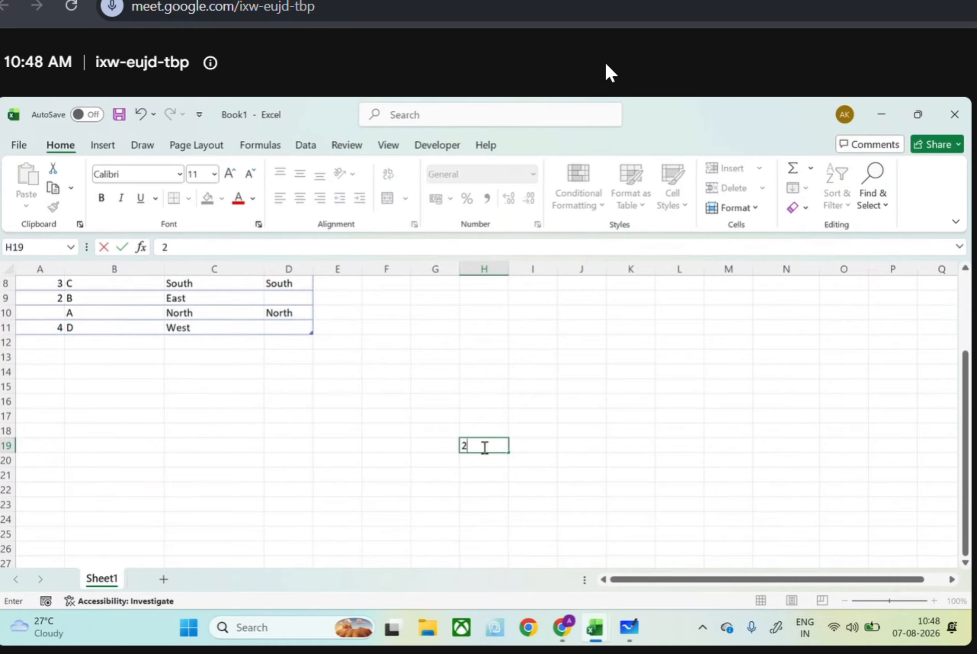
key(Return)
text(22)
key(Return)
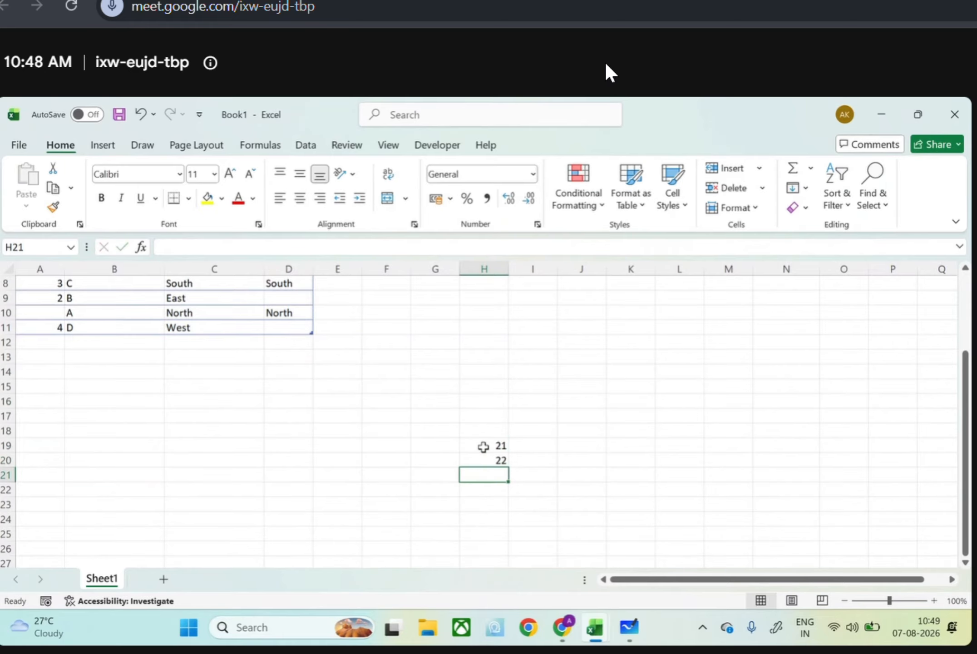
key(alt+equal)
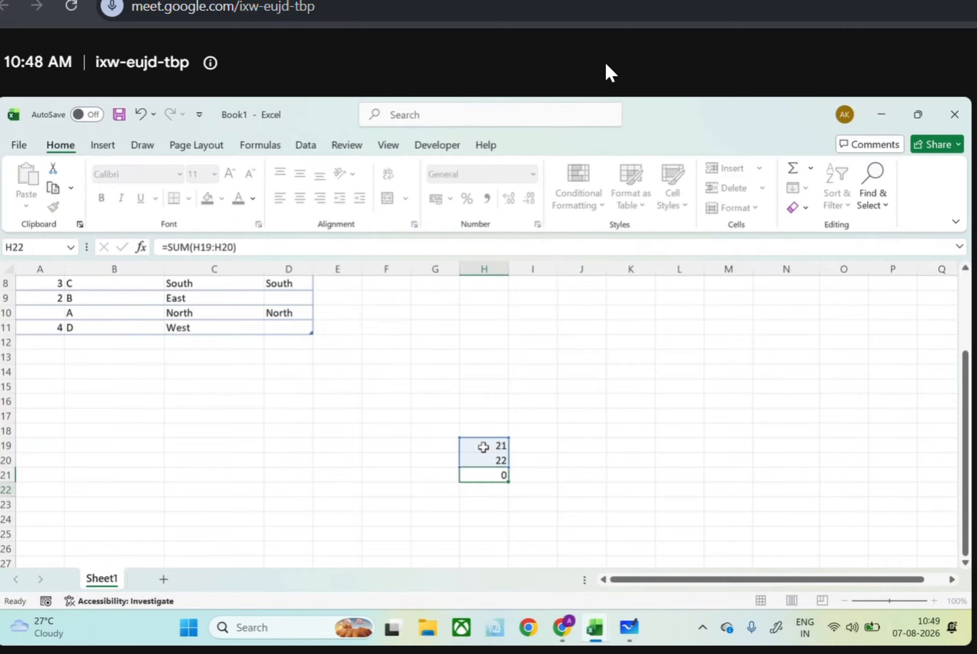
key(Return)
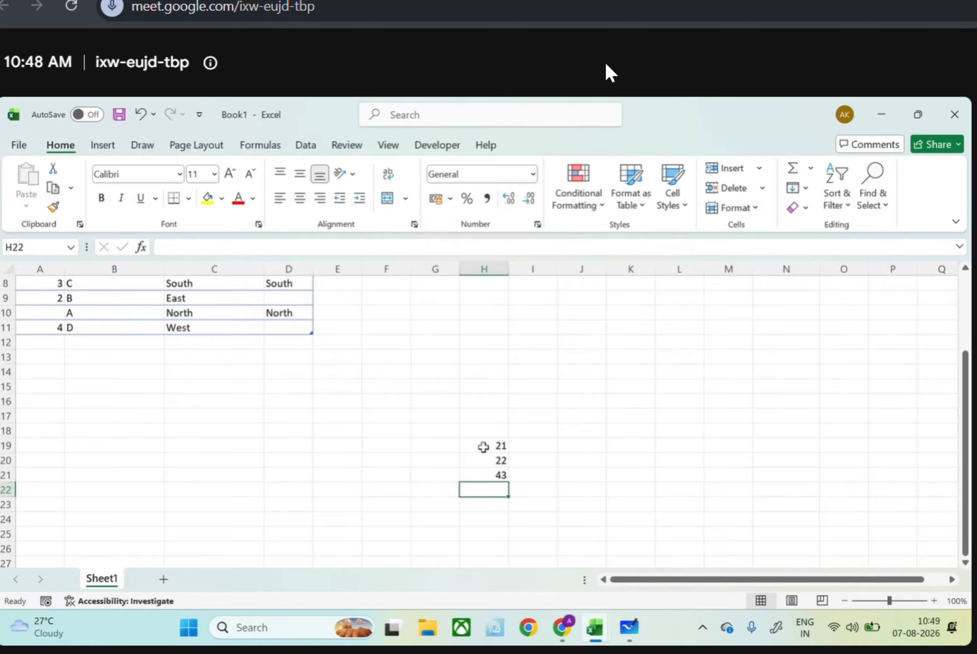
Add a total for the SalesId column in A12, directly below the sales table
scroll(463, 453, up, 3)
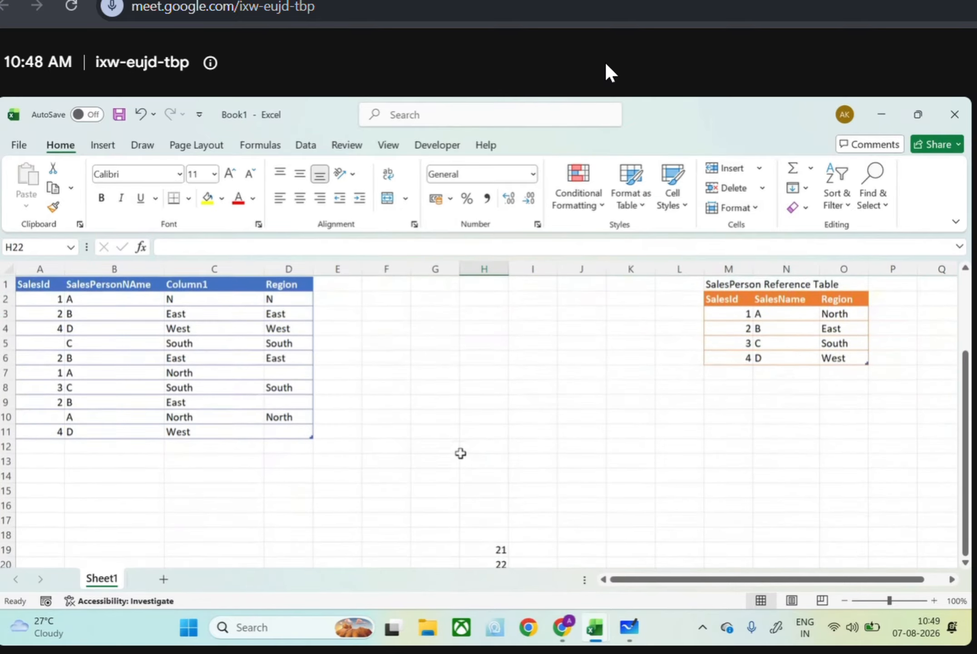
click(51, 447)
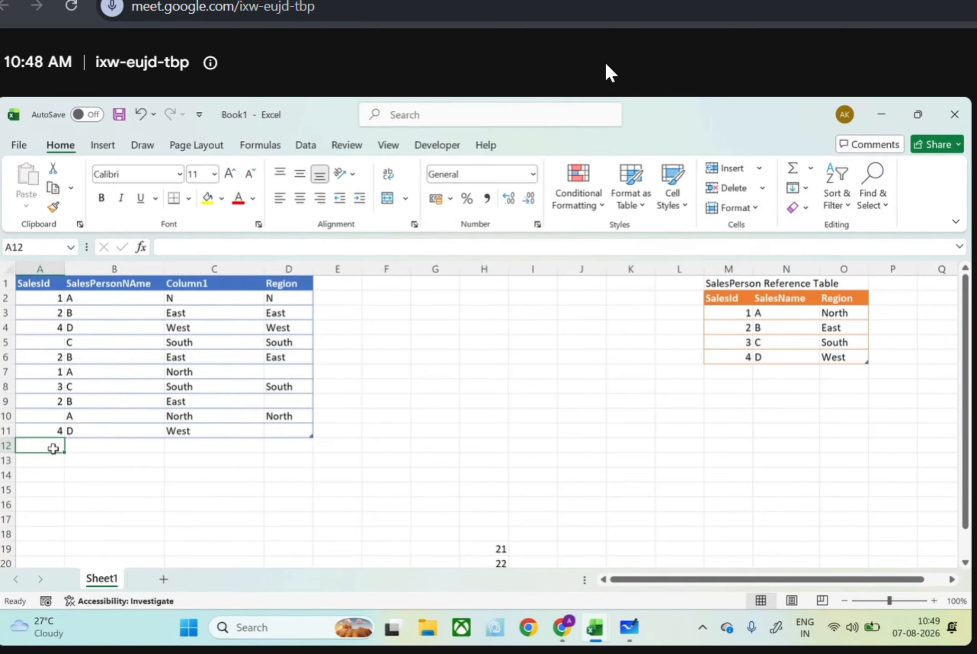
key(alt+equal)
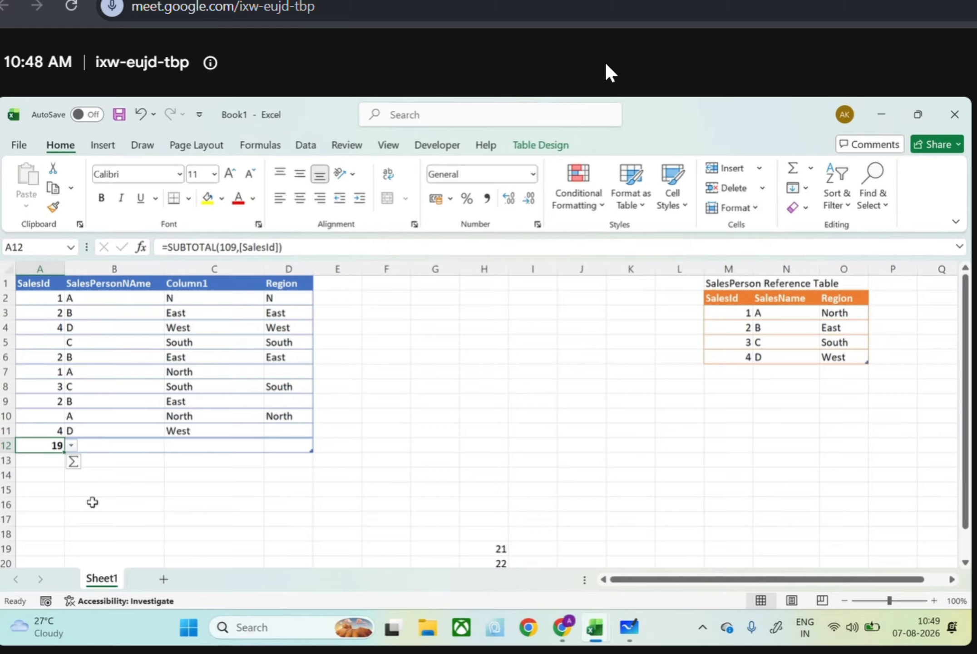
Enter 21 in I19 and 23 in I20, beside the first pair of numbers
scroll(93, 502, down, 1)
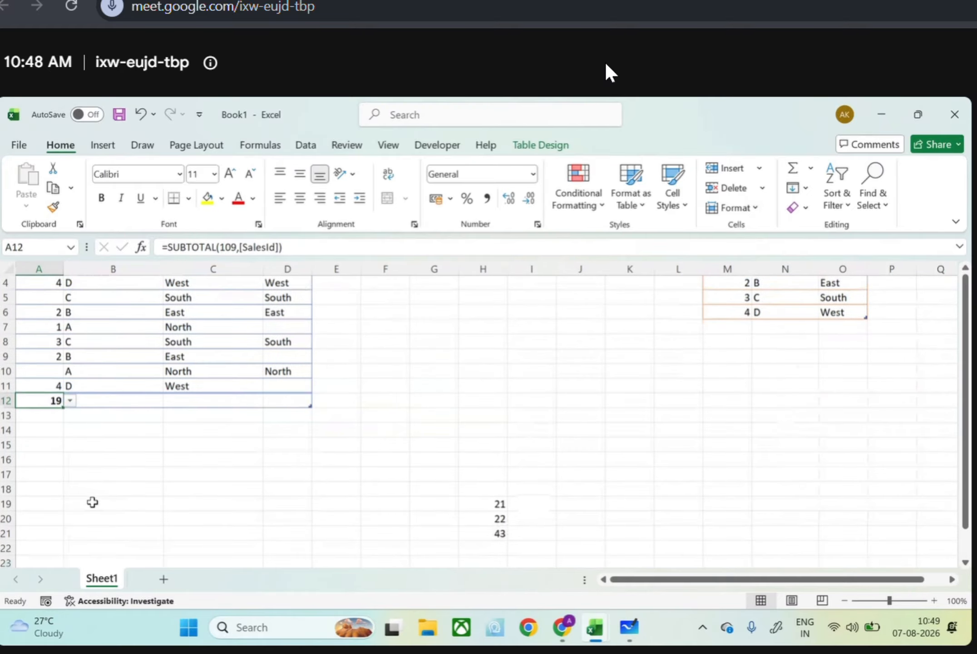
click(530, 506)
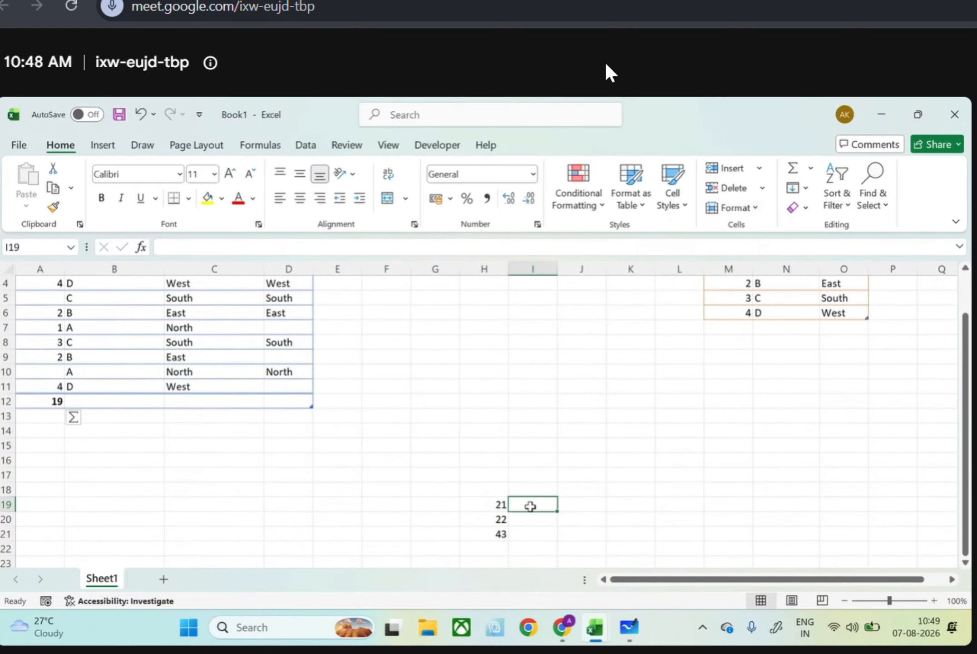
text(21)
key(Return)
text(23)
key(Return)
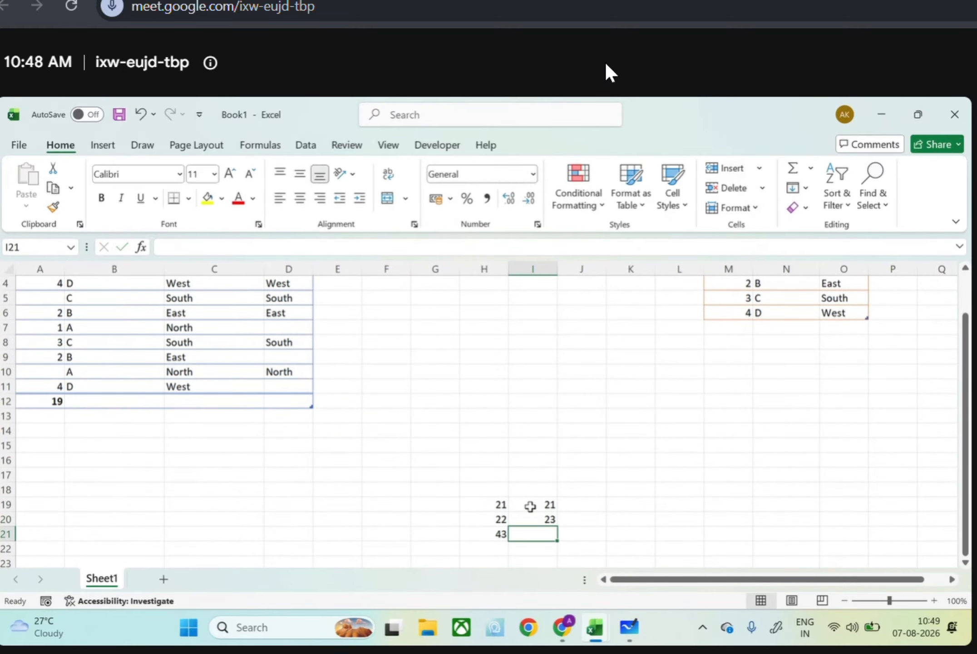
Set the number format of I19:I20 to the Text category
drag(526, 507, 530, 518)
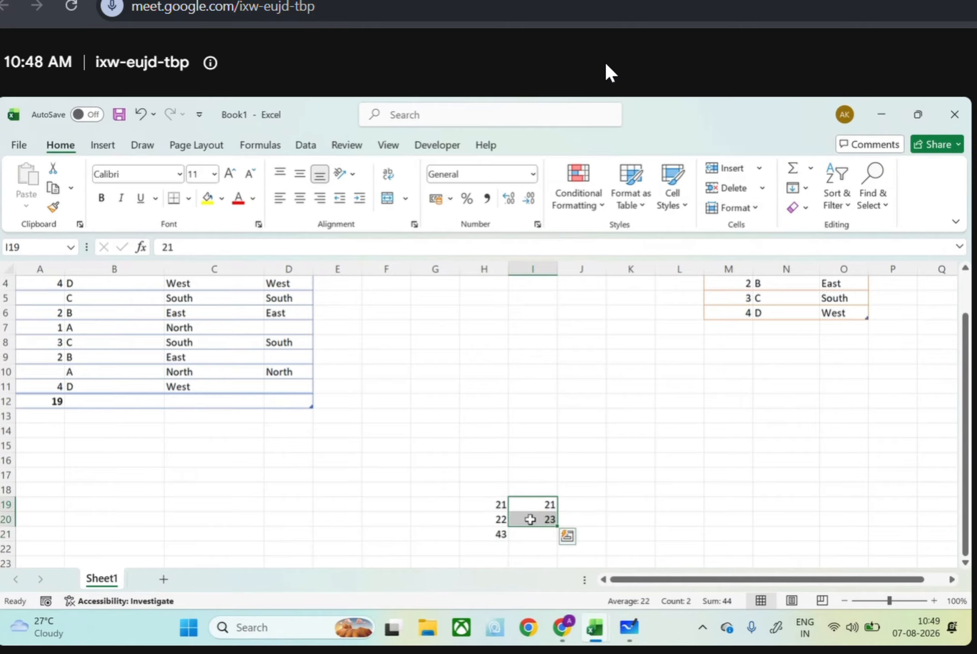
click(532, 174)
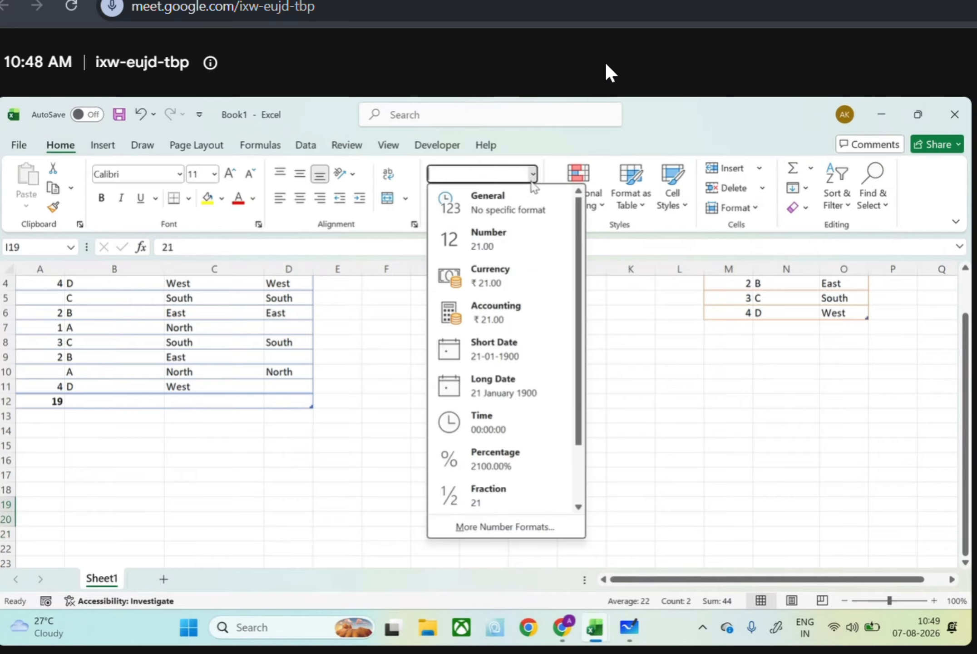
click(504, 528)
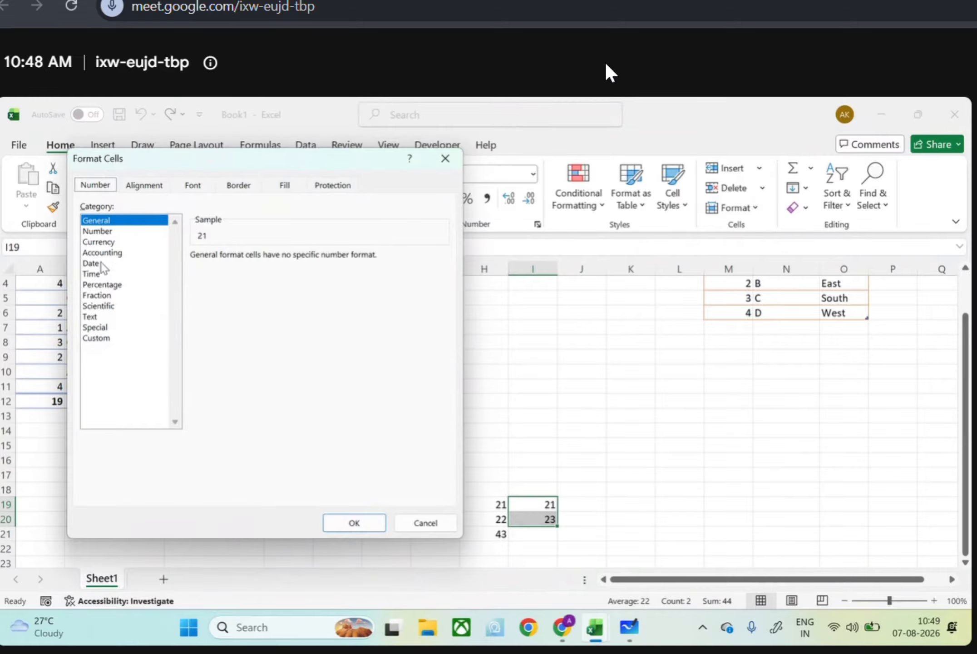
click(109, 317)
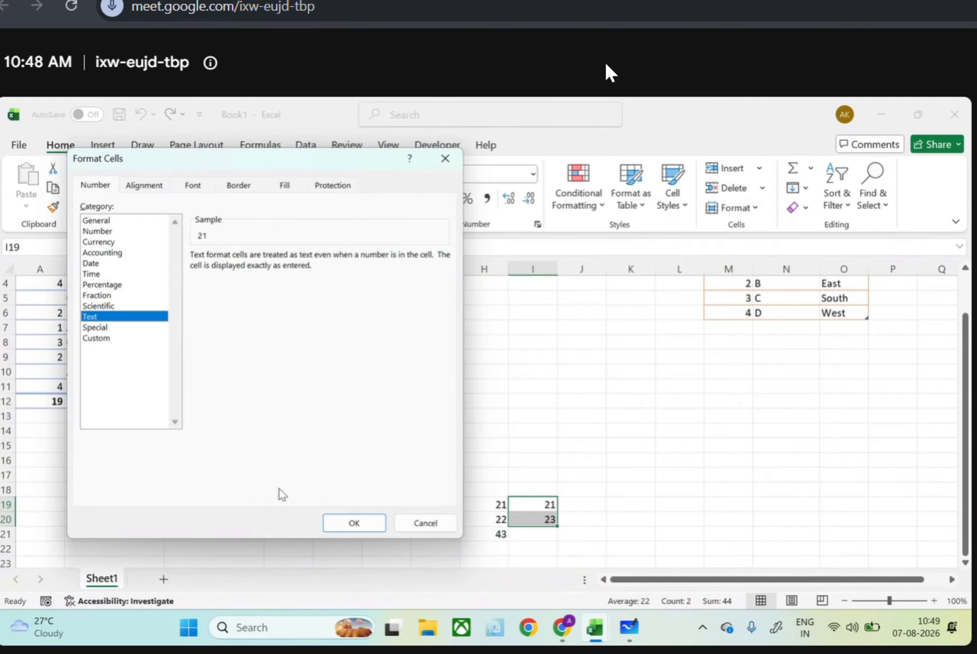
click(346, 530)
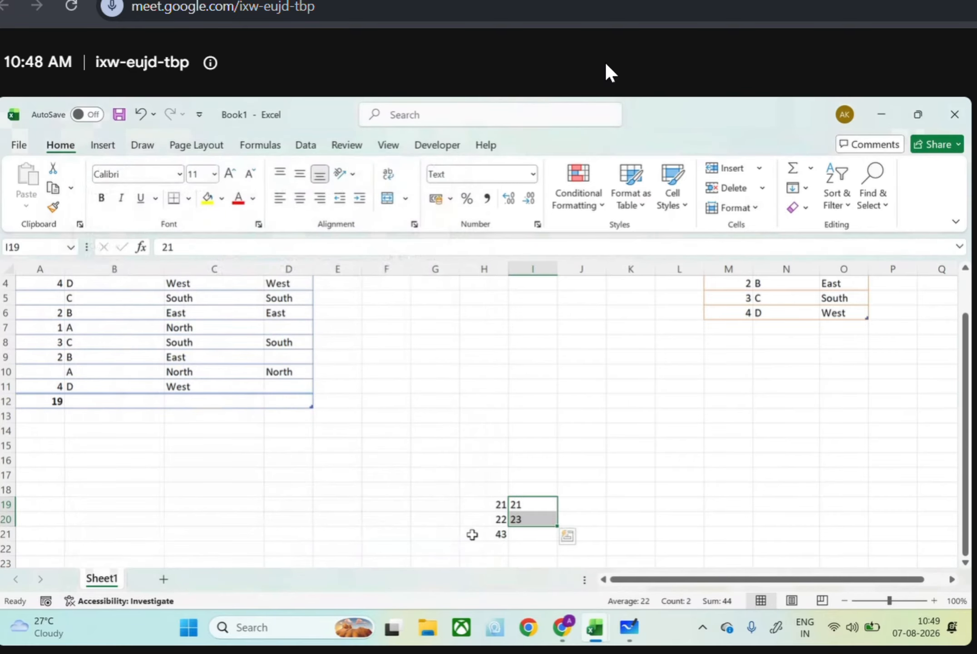
Re-enter 23 in I20 as text by adding a leading "a" and removing it again
click(548, 540)
click(540, 522)
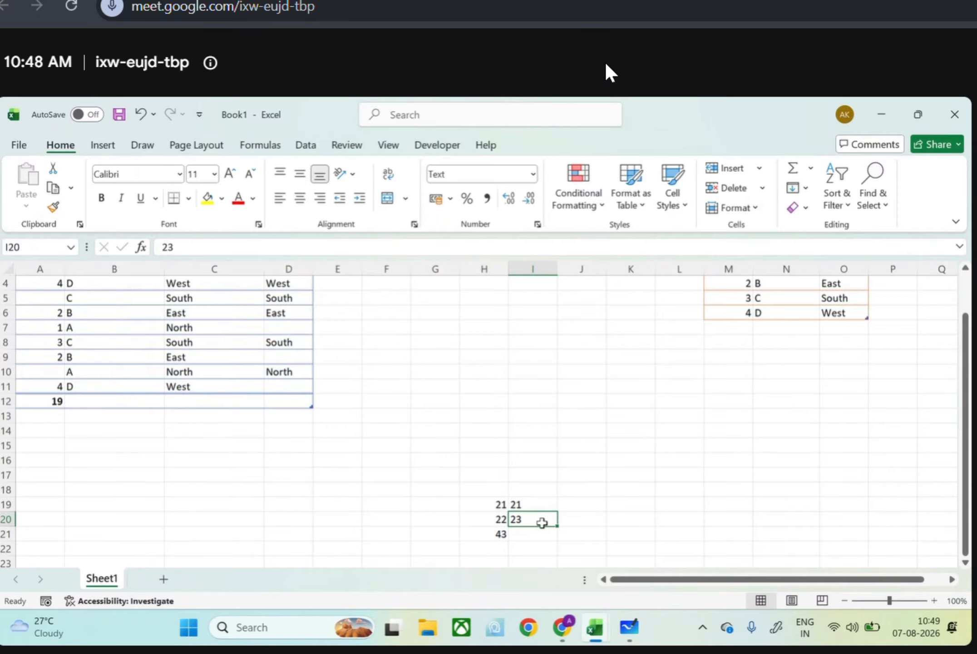
double_click(540, 522)
key(Home)
text(a)
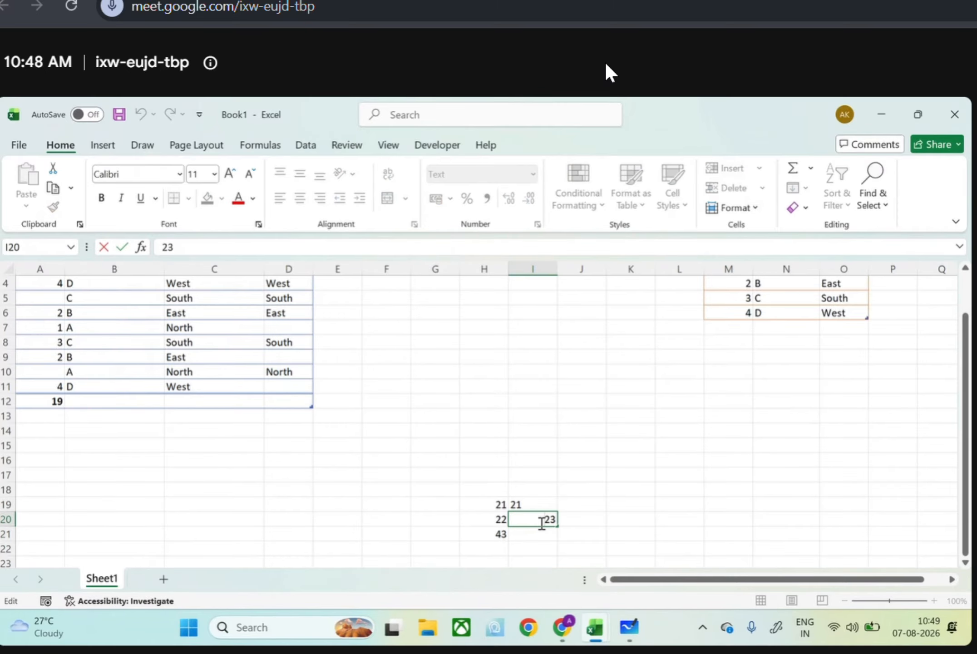
key(Return)
double_click(539, 520)
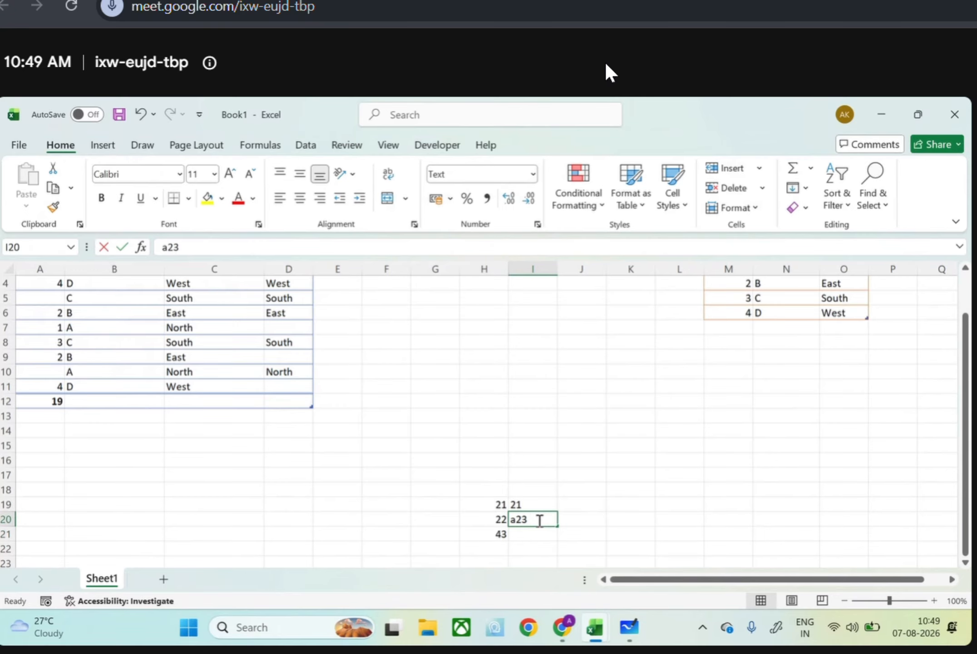
key(Left)
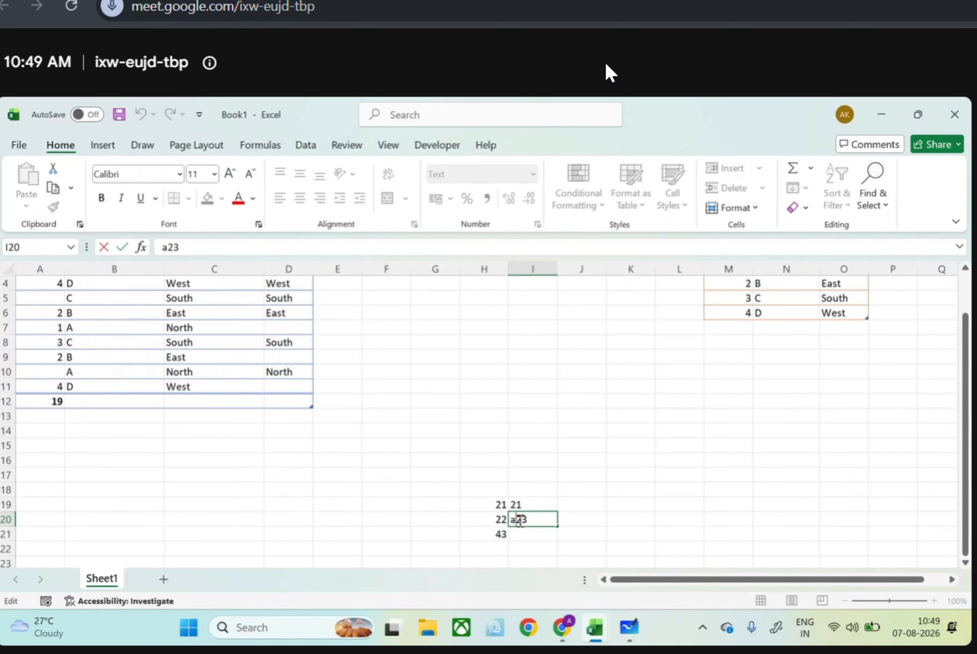
key(BackSpace)
key(Return)
double_click(530, 538)
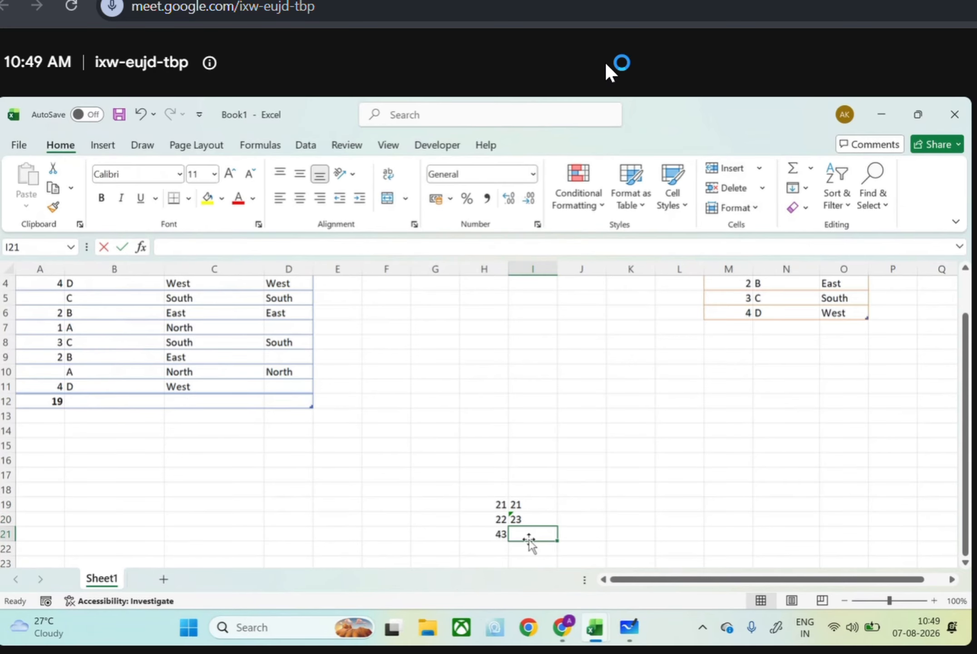
text(=)
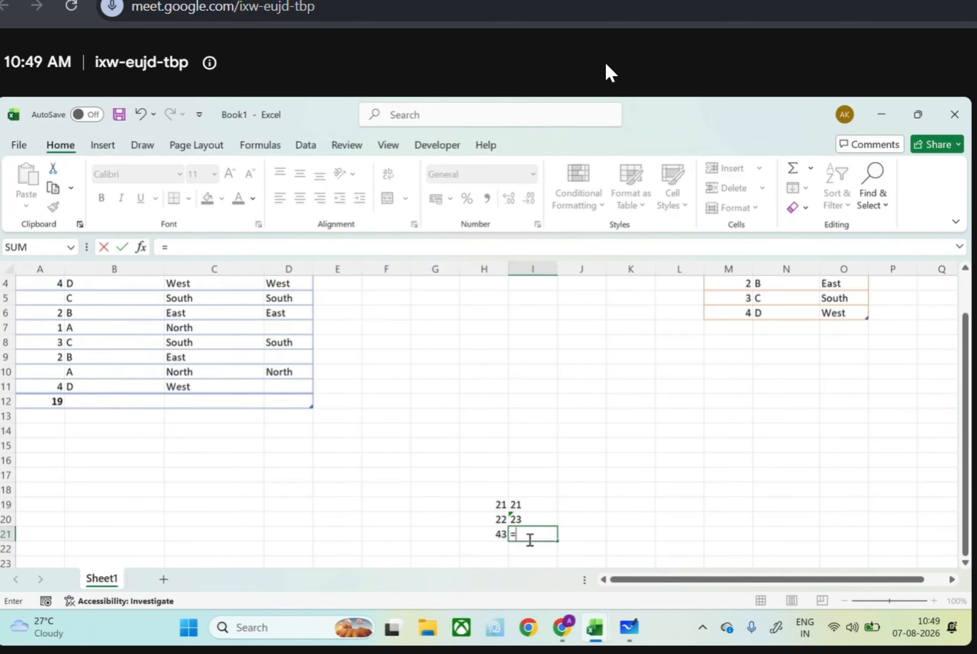
key(BackSpace)
key(Escape)
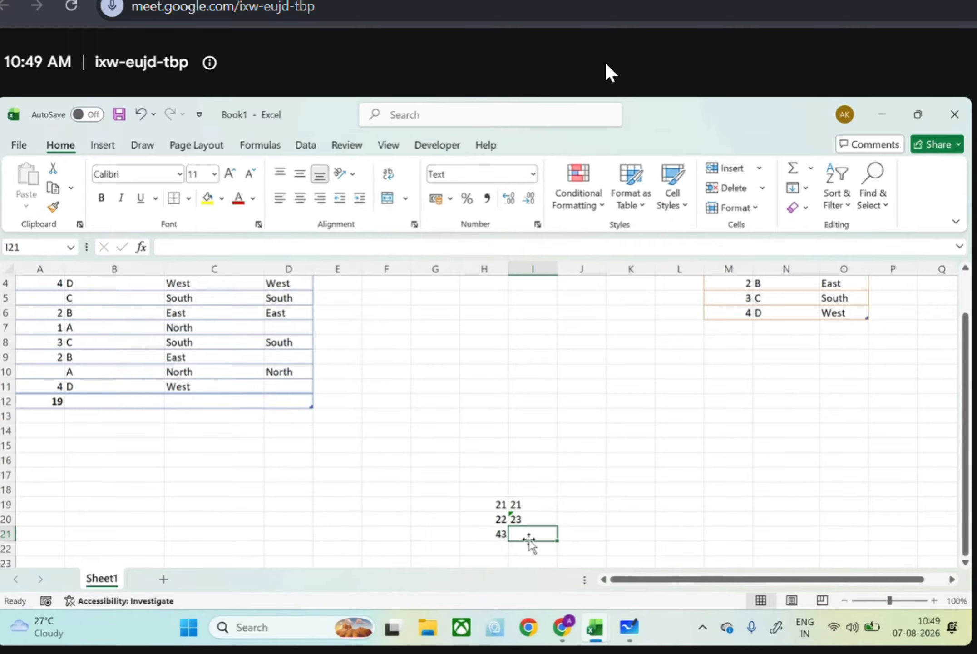
Enter =SUM(I19:I20) in I21 below the text-formatted values
double_click(530, 532)
text(=SUM(I19:I20))
key(Return)
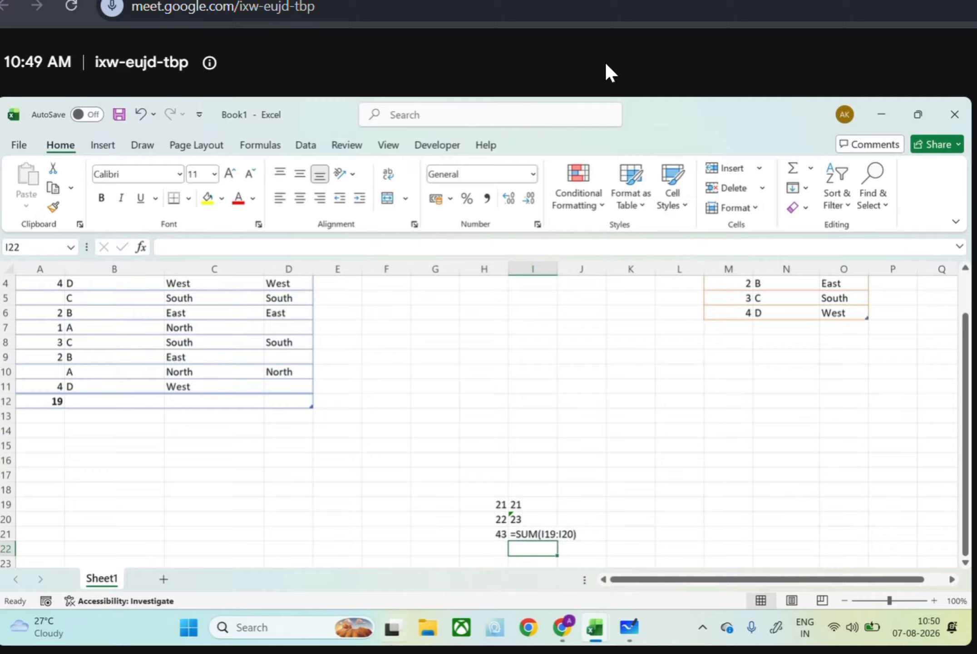
Return to the Excel_Raw_Dataset workbook, fill CleanedData's Column1 with =VALUE([@[Unit Price]]) from J2, and look over the rows
mouse_move(588, 635)
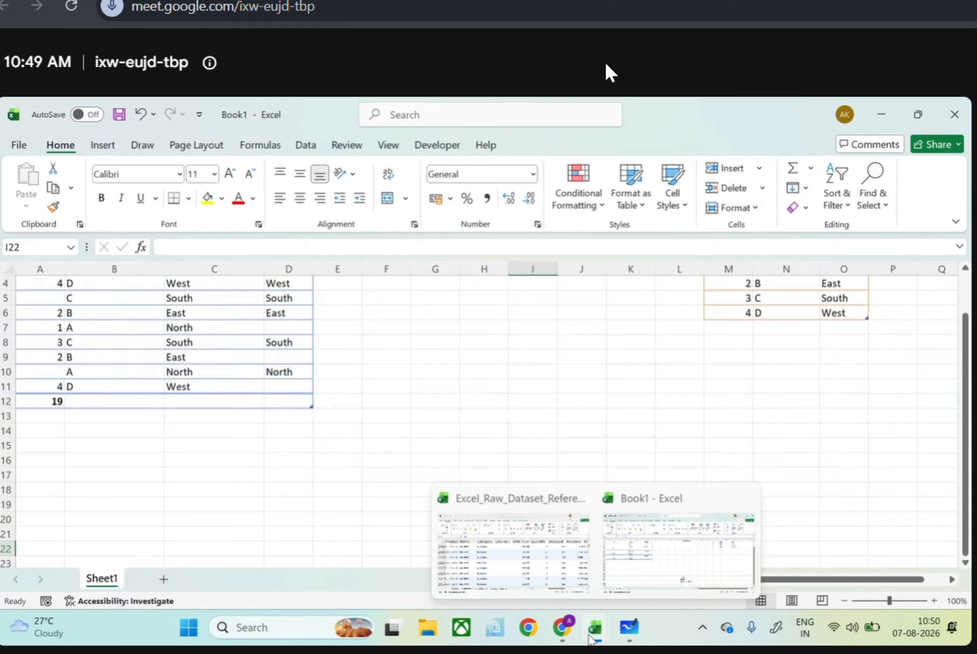
click(562, 569)
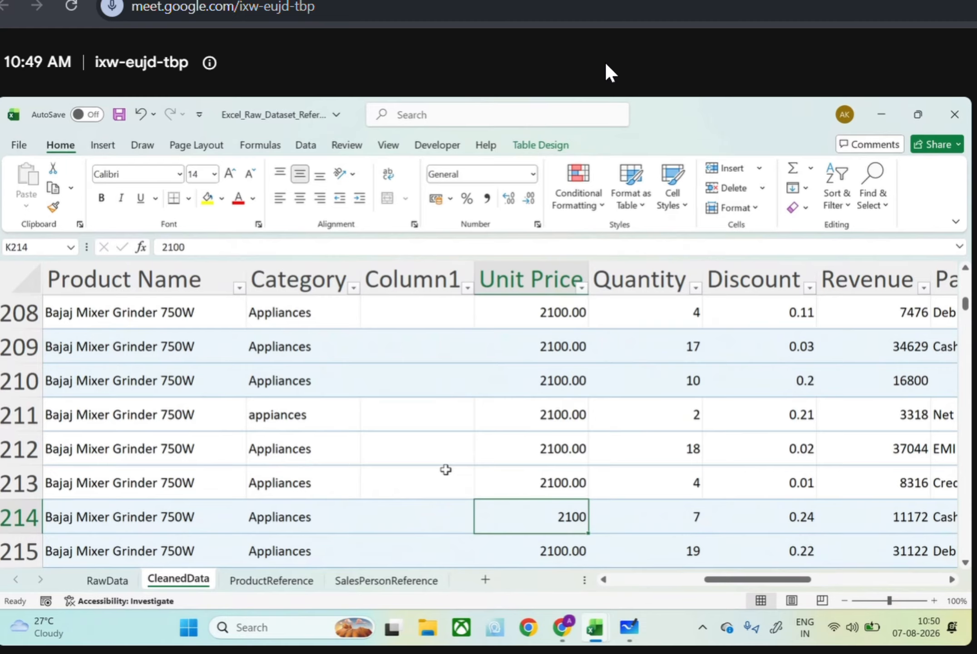
scroll(445, 470, up, 20)
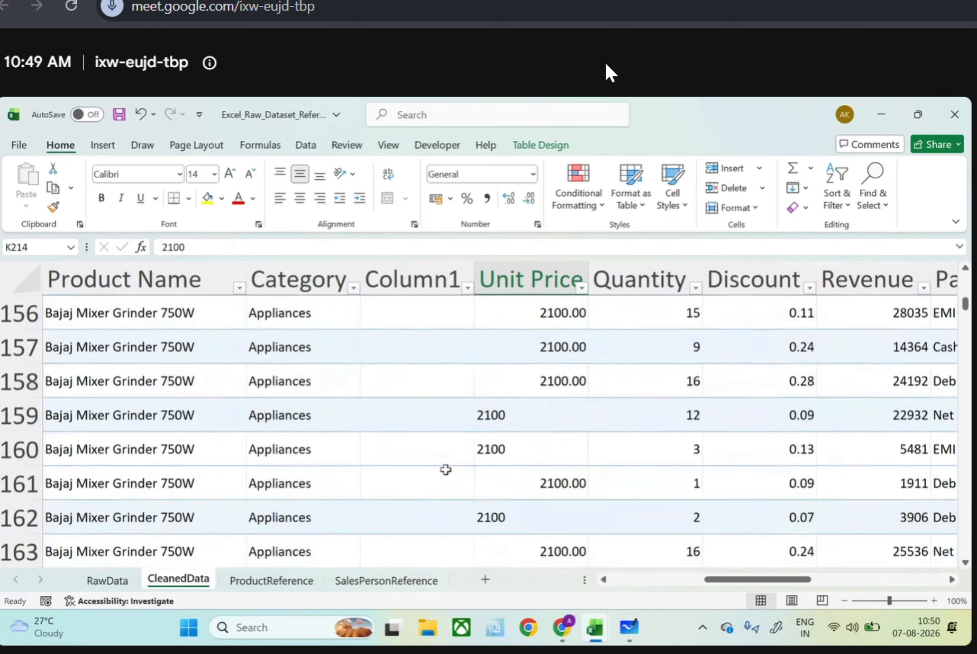
scroll(446, 469, up, 3)
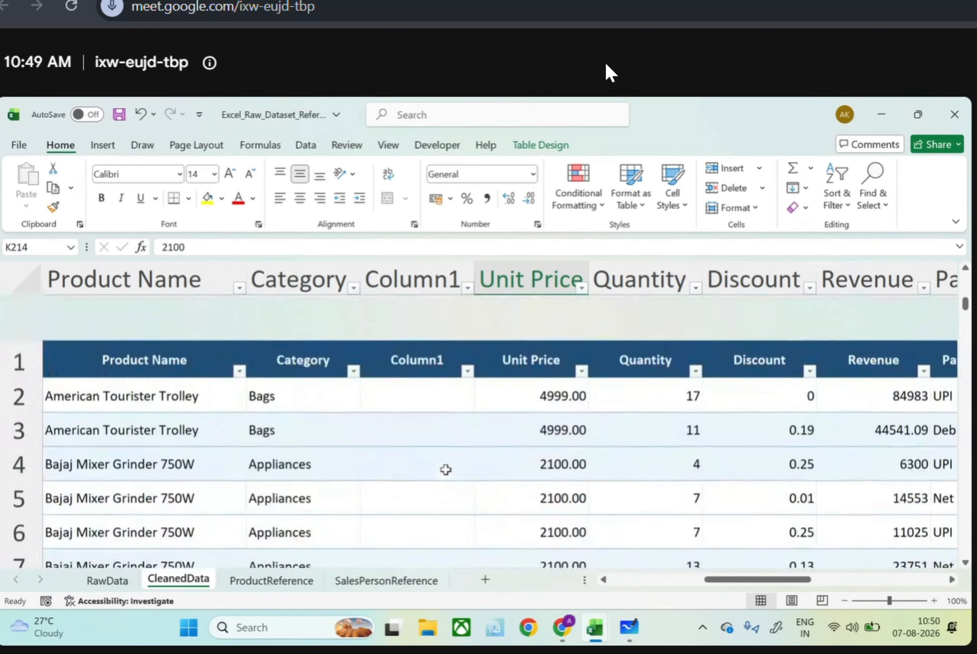
double_click(430, 348)
text(=value()
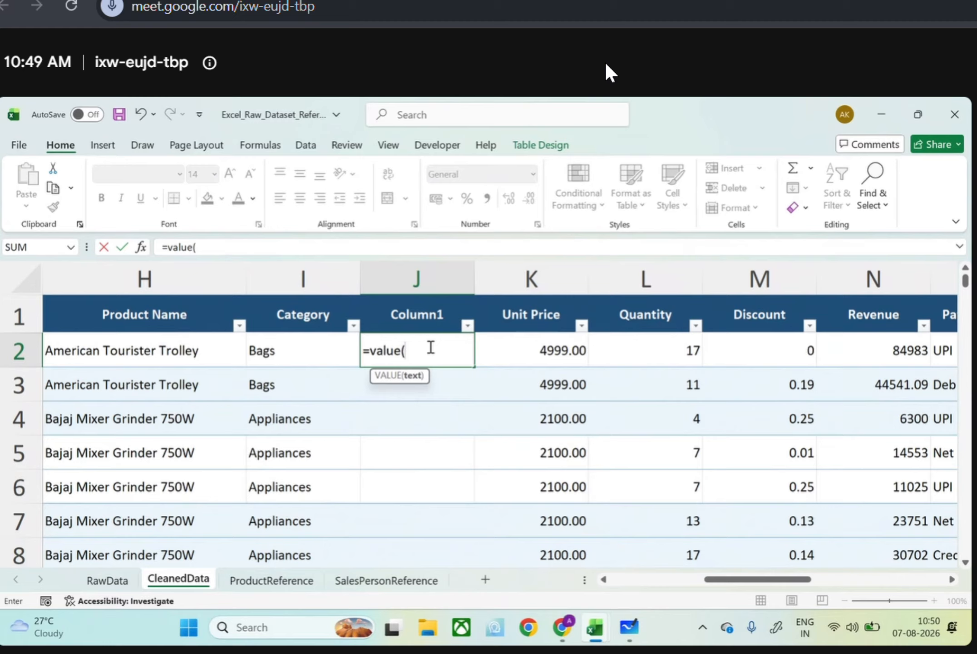
click(522, 348)
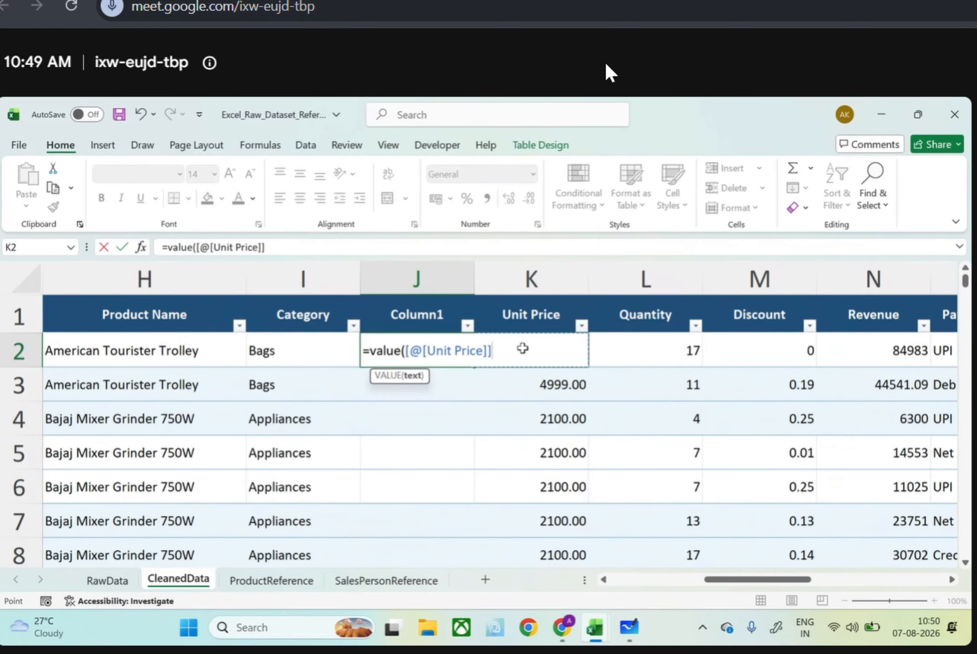
text())
key(Return)
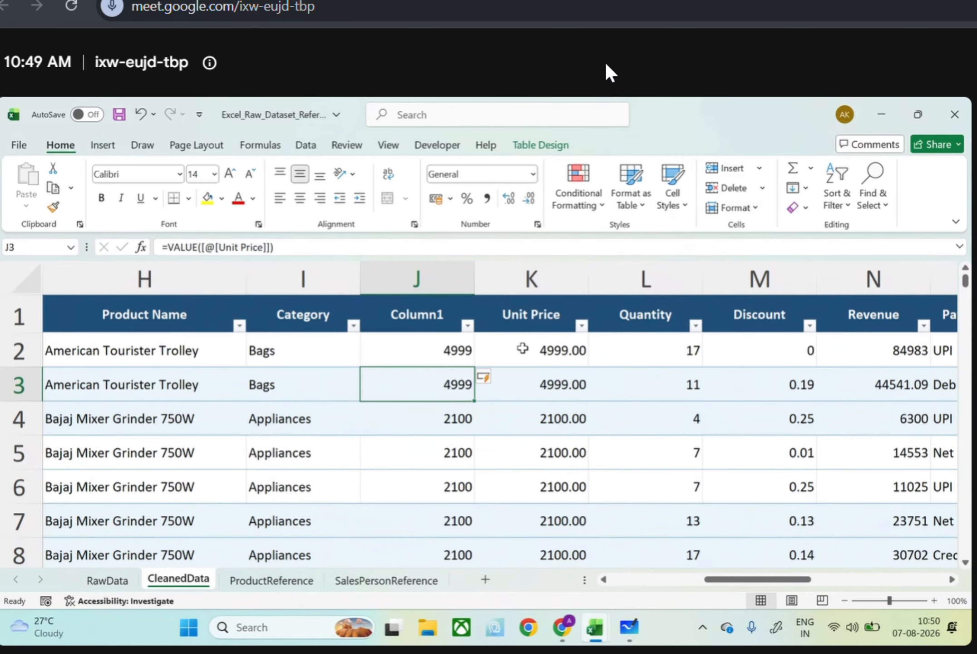
scroll(522, 348, down, 18)
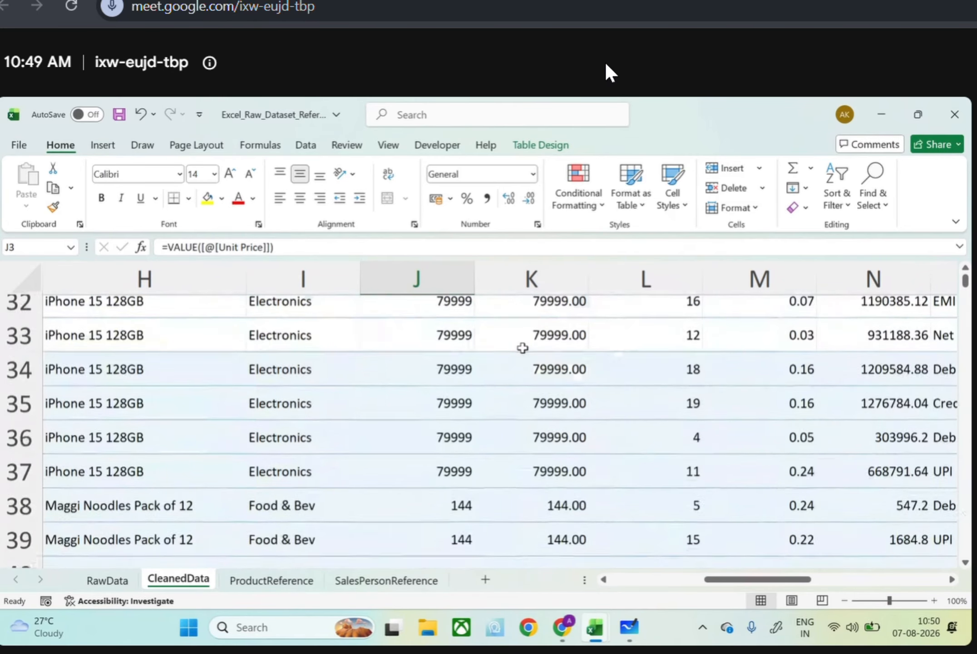
Clear the stray text "hi" from the Unit Price cell K115 of the CleanedData table
scroll(522, 348, down, 10)
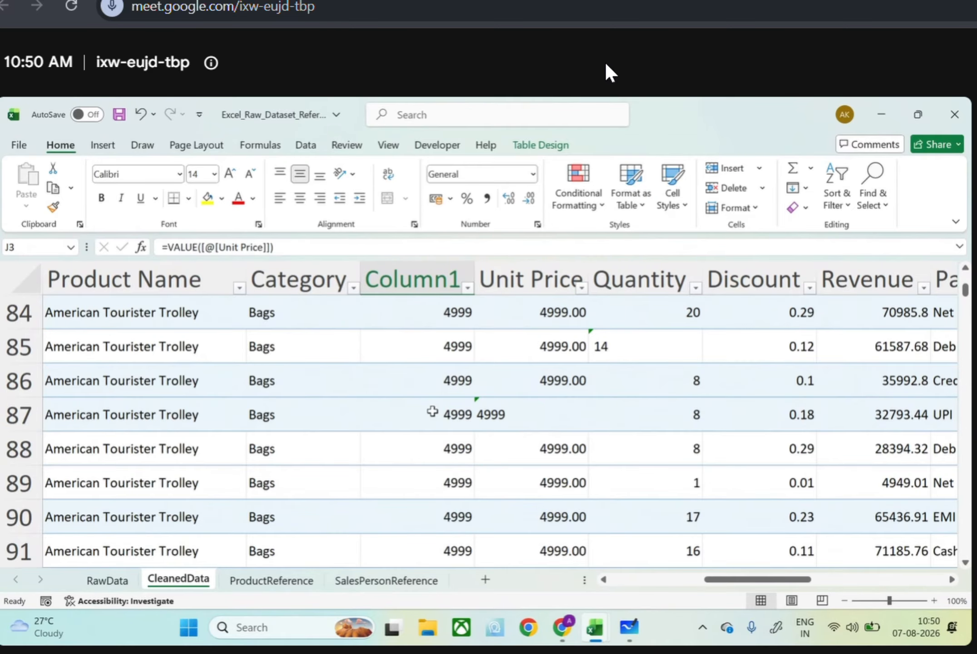
scroll(432, 411, down, 9)
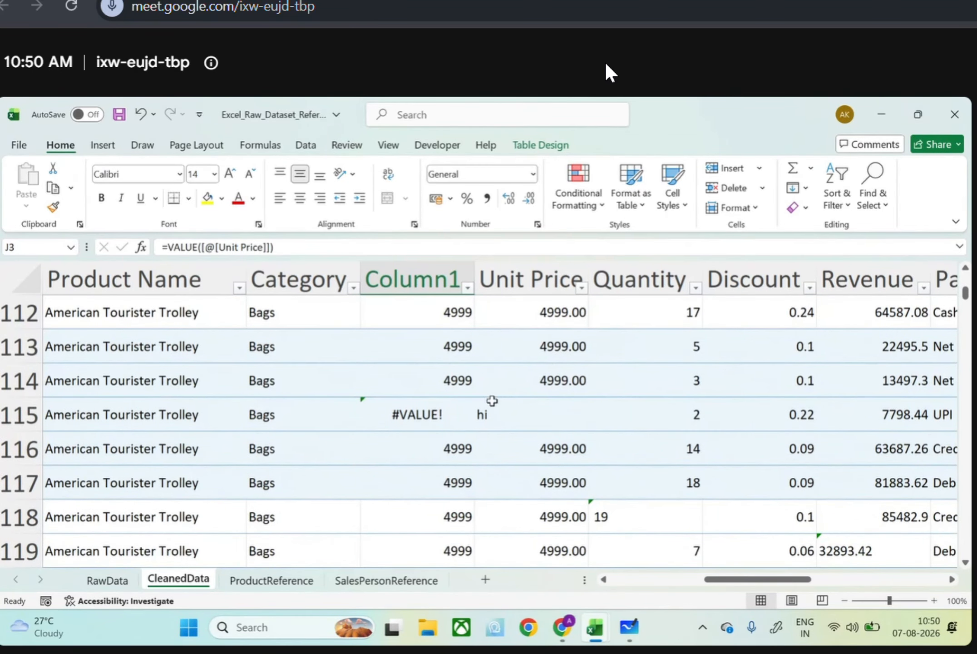
click(515, 408)
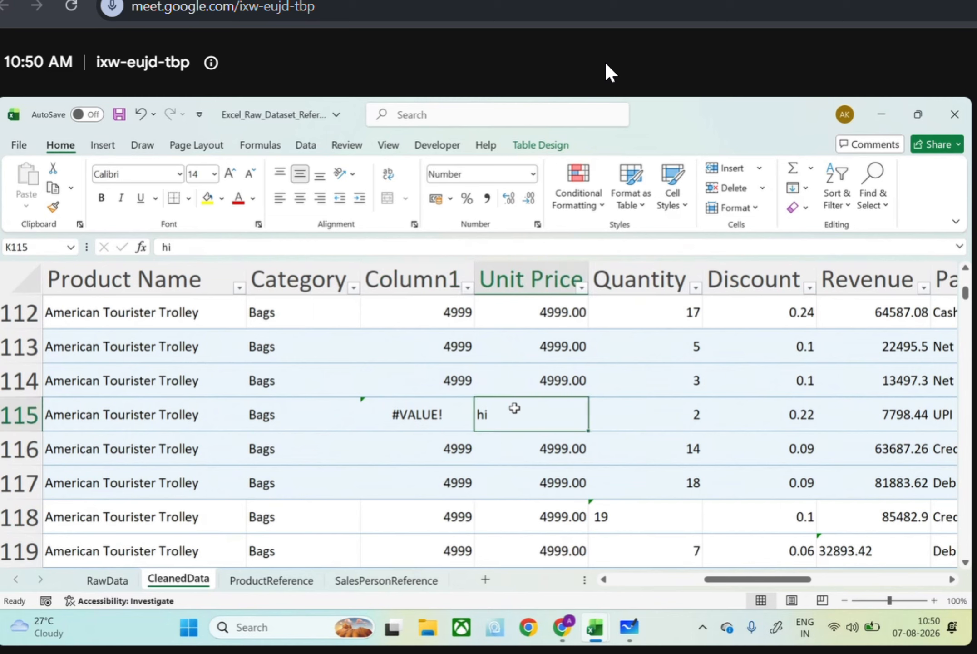
key(BackSpace)
key(Return)
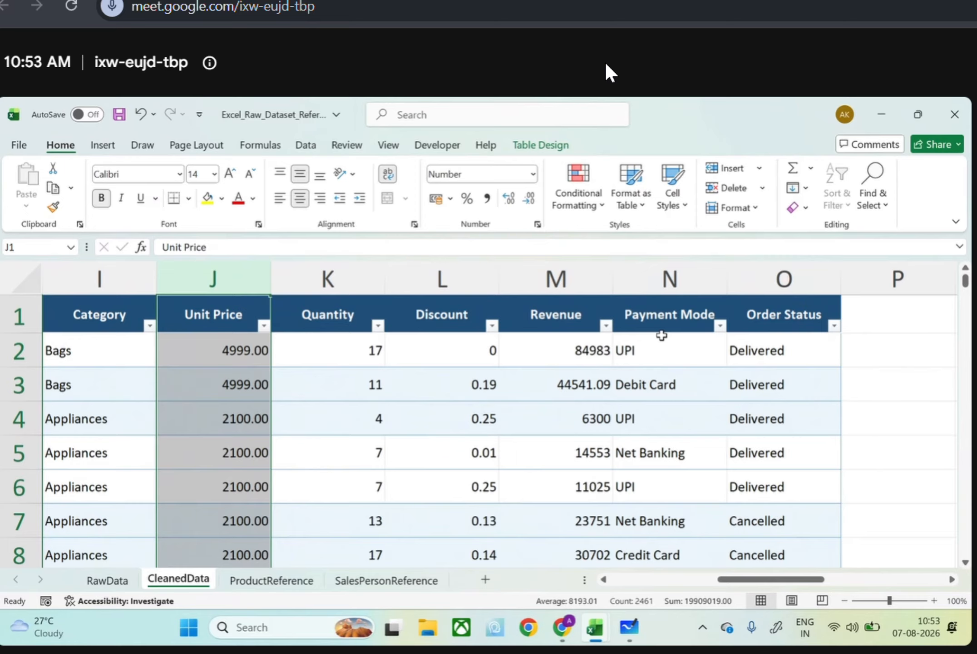
Check the filter values of the Payment Mode column and highlight the Quantity through Payment Mode columns
click(720, 325)
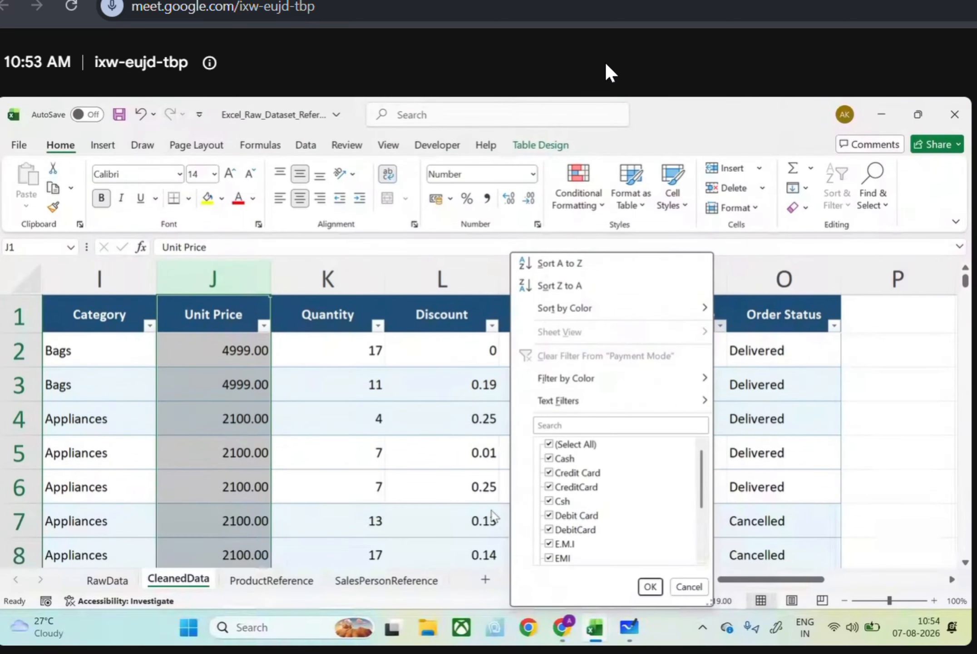
click(472, 505)
drag(341, 278, 650, 272)
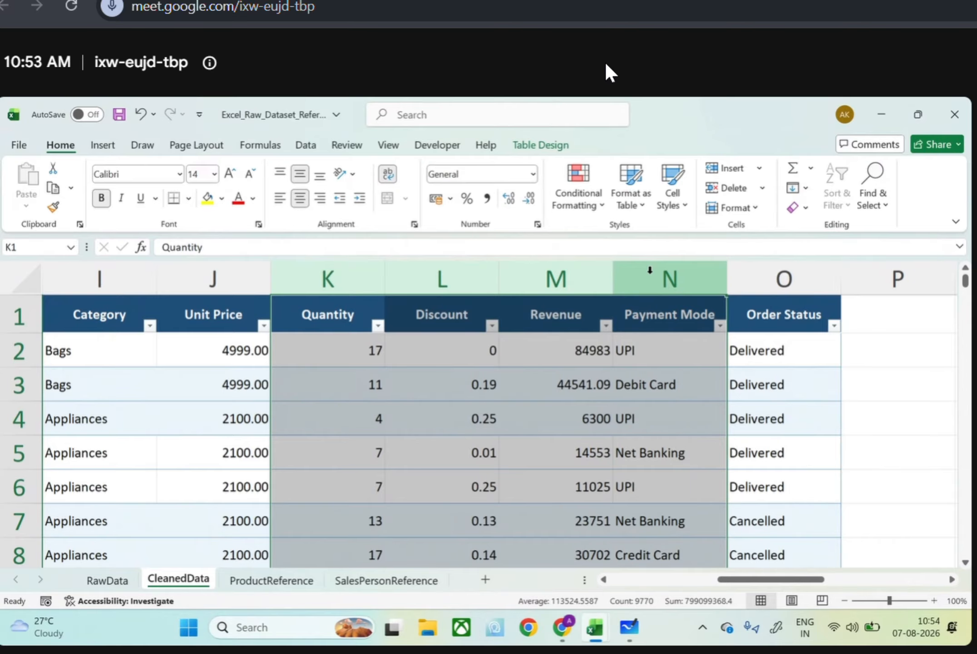
Examine the Category column, the category list beside the table, and the table's first columns from Order ID onward
scroll(640, 277, left, 5)
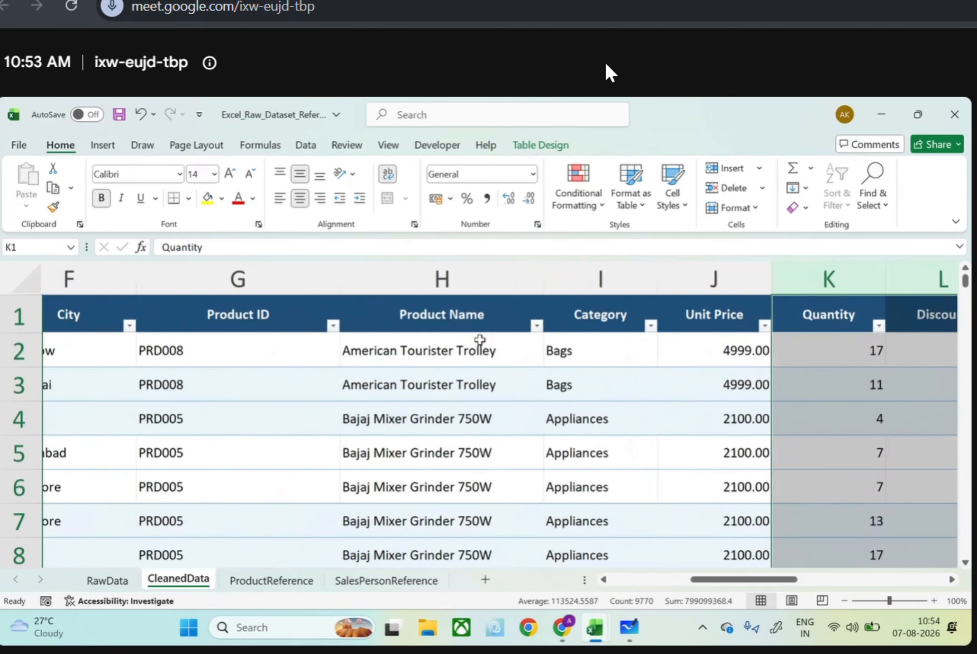
click(629, 281)
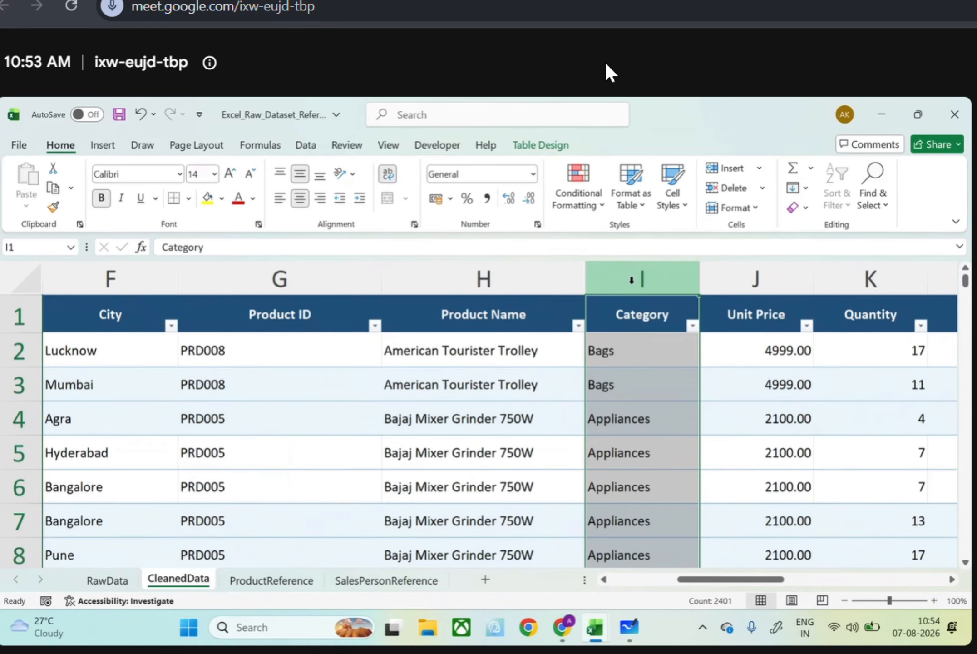
scroll(631, 280, right, 5)
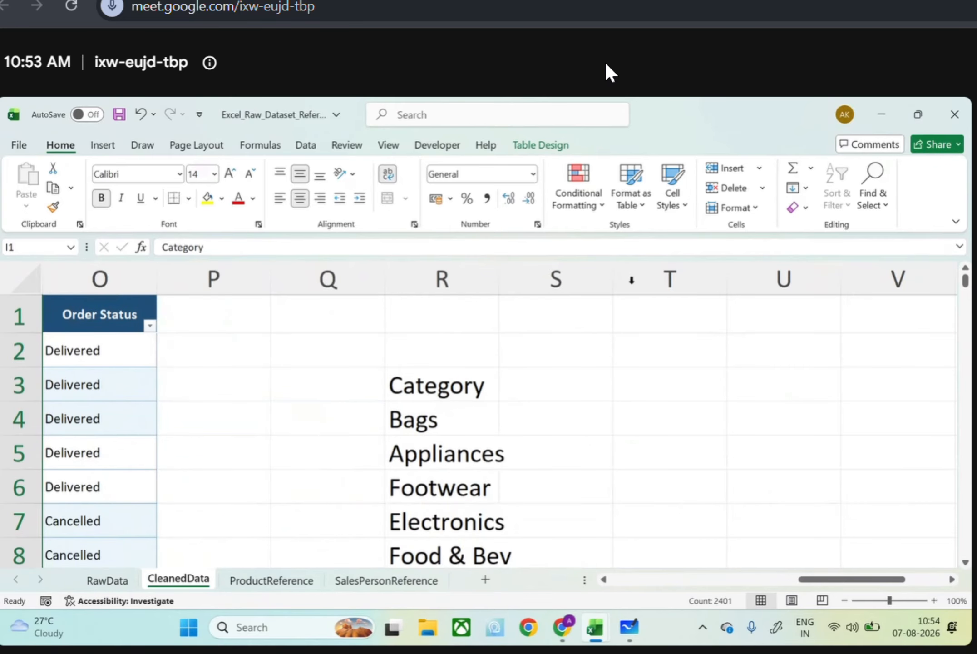
scroll(631, 280, left, 7)
scroll(454, 312, left, 2)
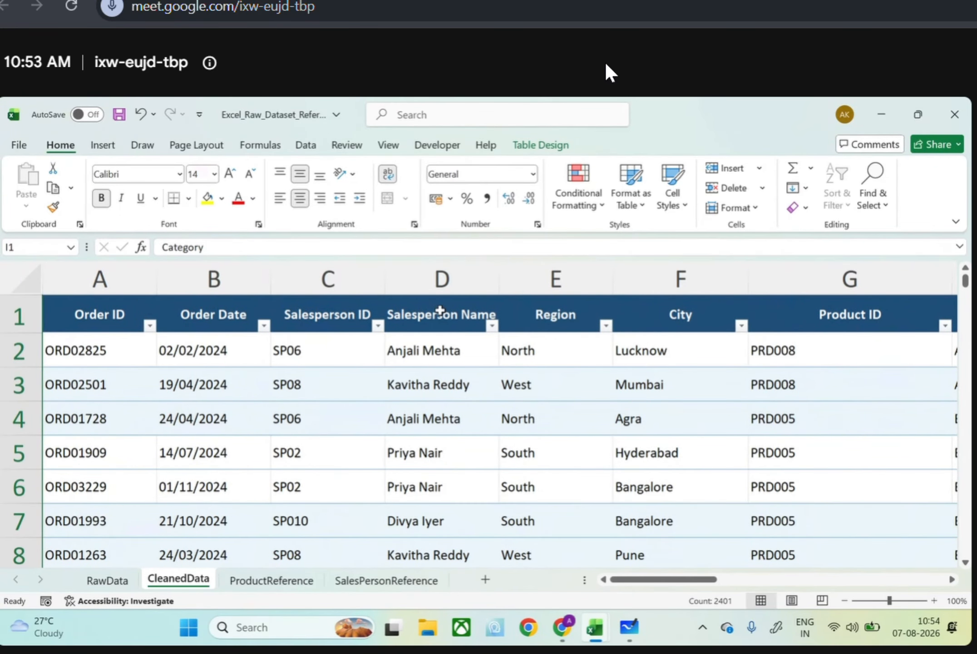
click(409, 370)
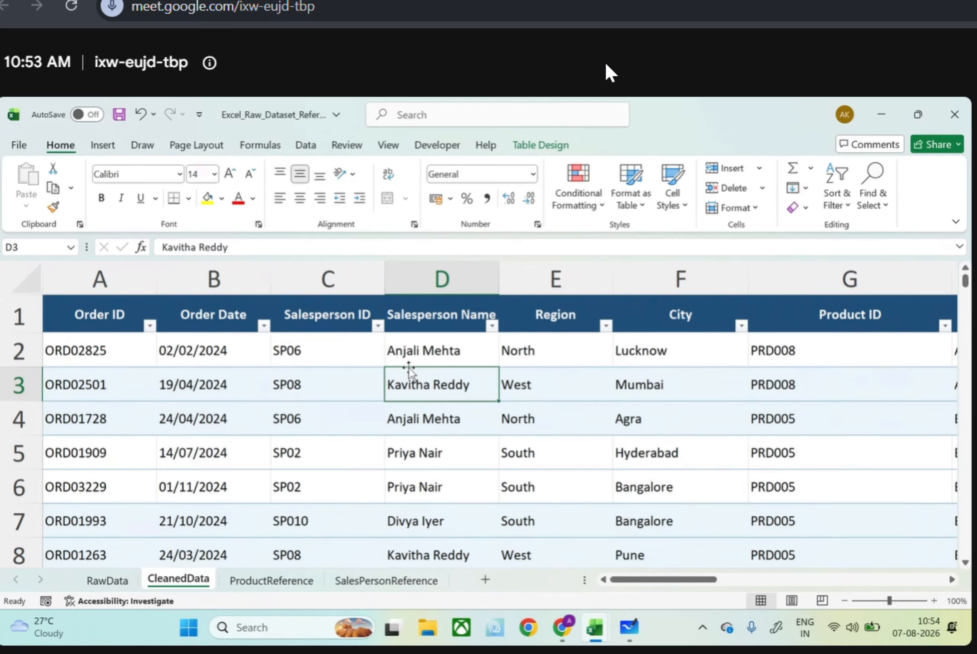
Switch to the Google Meet window in Chrome and open the list of browser profiles
click(500, 558)
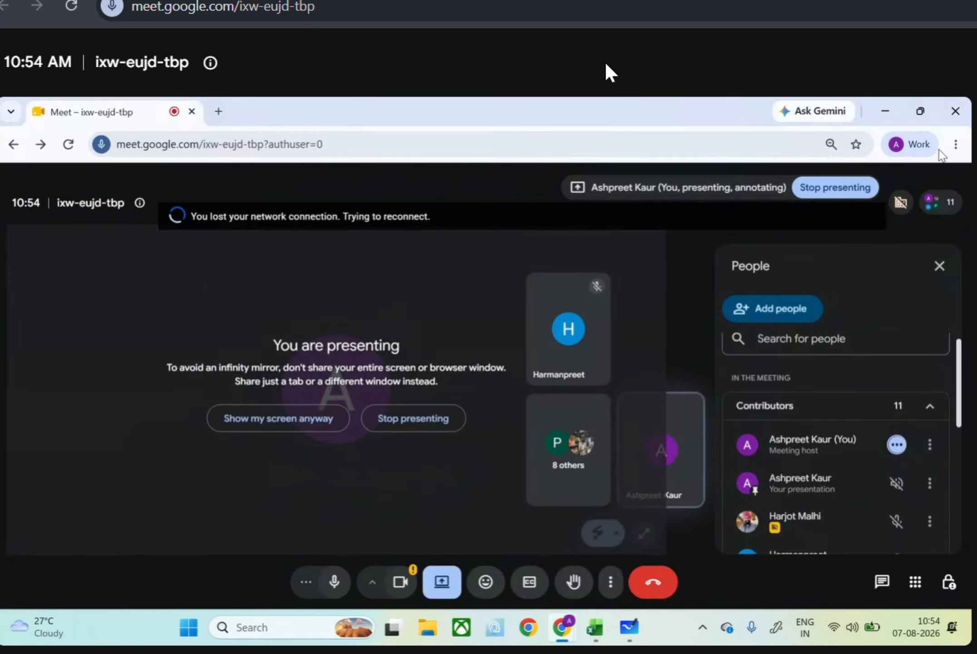
click(928, 148)
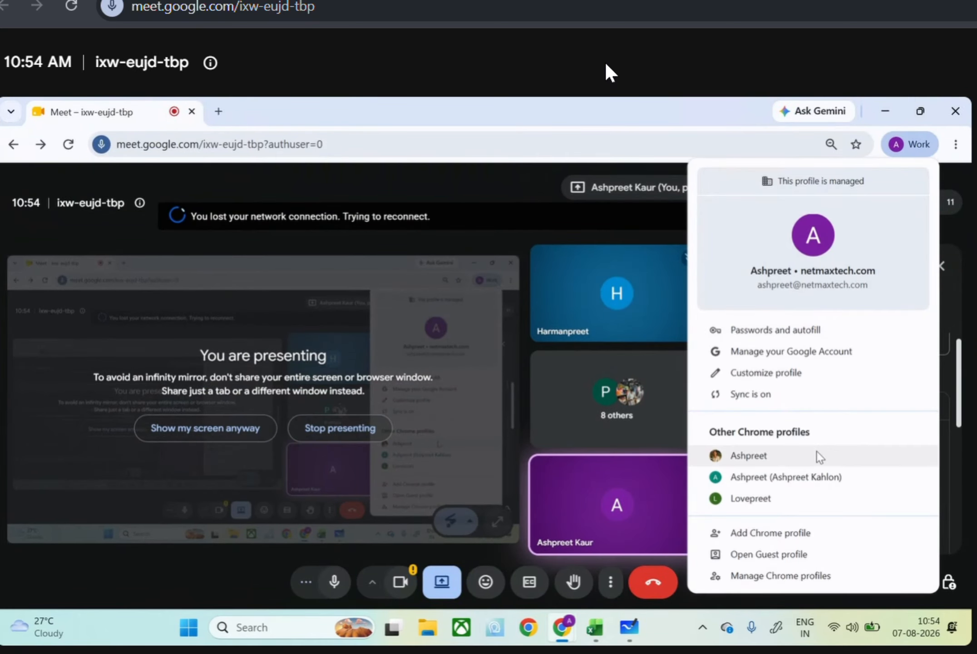